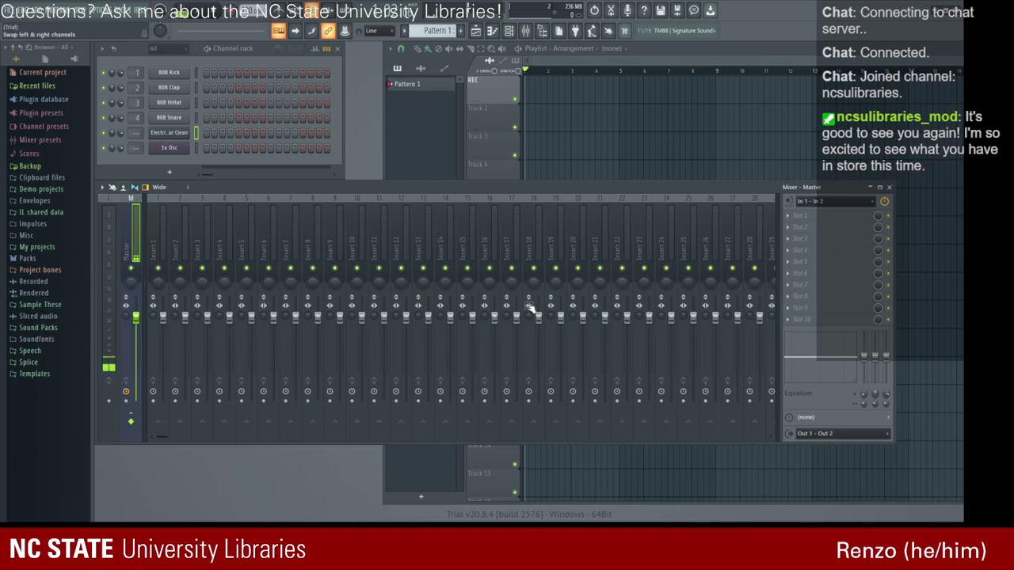
# Examine the mixer tracks by selecting various insert tracks, the Current track and the Master track.
pyautogui.click(539, 230)
pyautogui.click(465, 212)
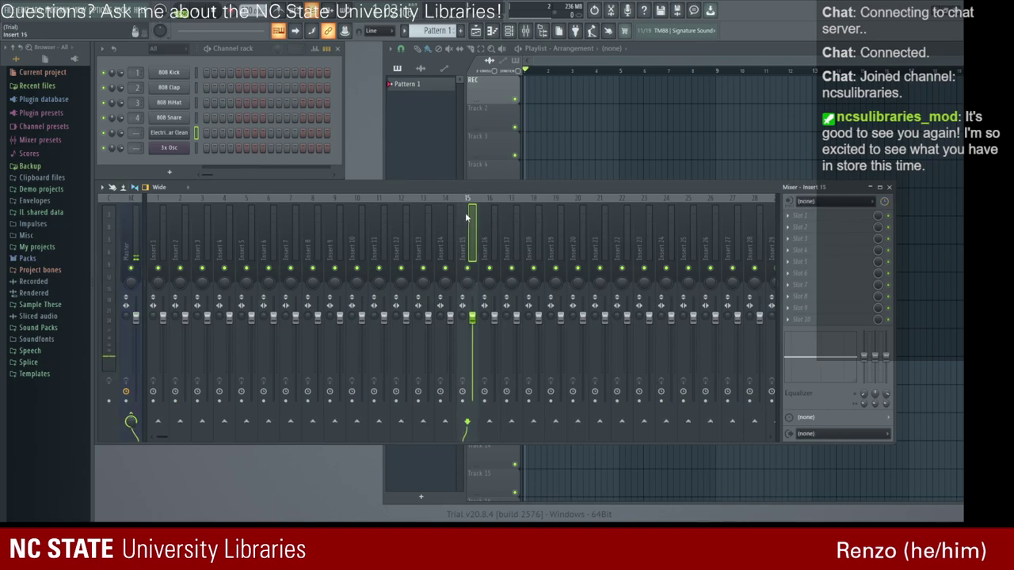
pyautogui.click(447, 217)
pyautogui.click(431, 226)
pyautogui.click(378, 224)
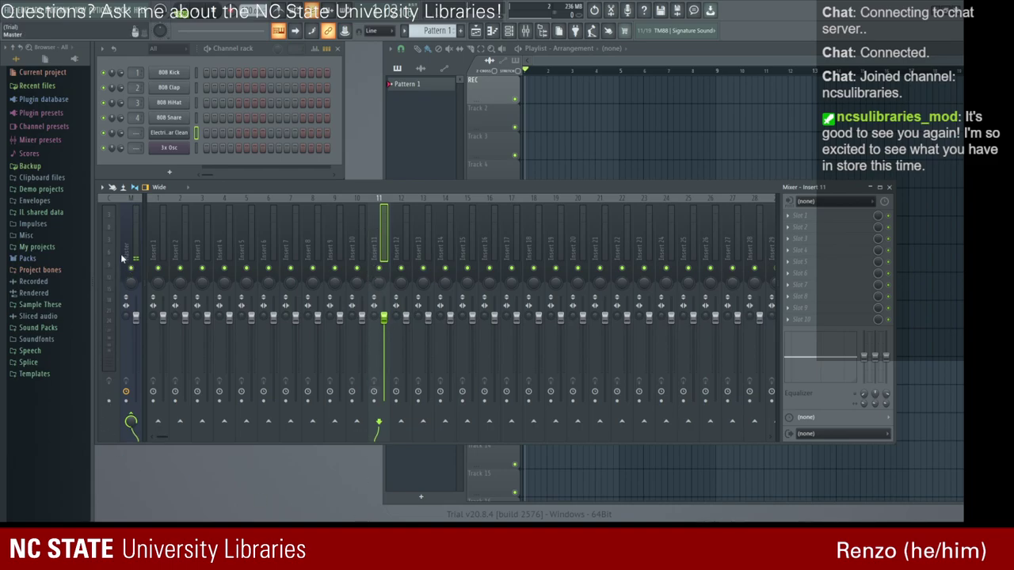
pyautogui.click(127, 254)
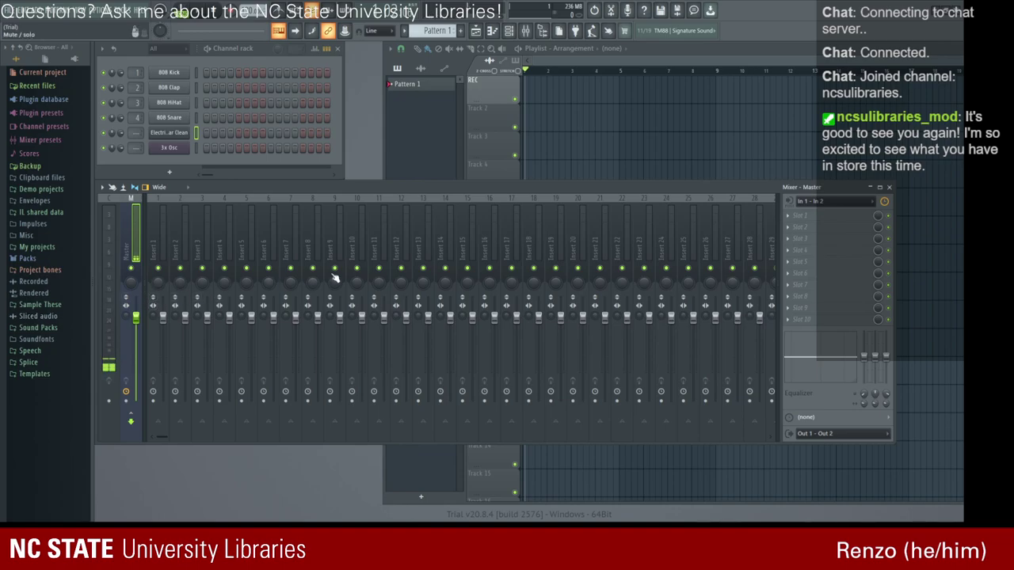
pyautogui.click(358, 227)
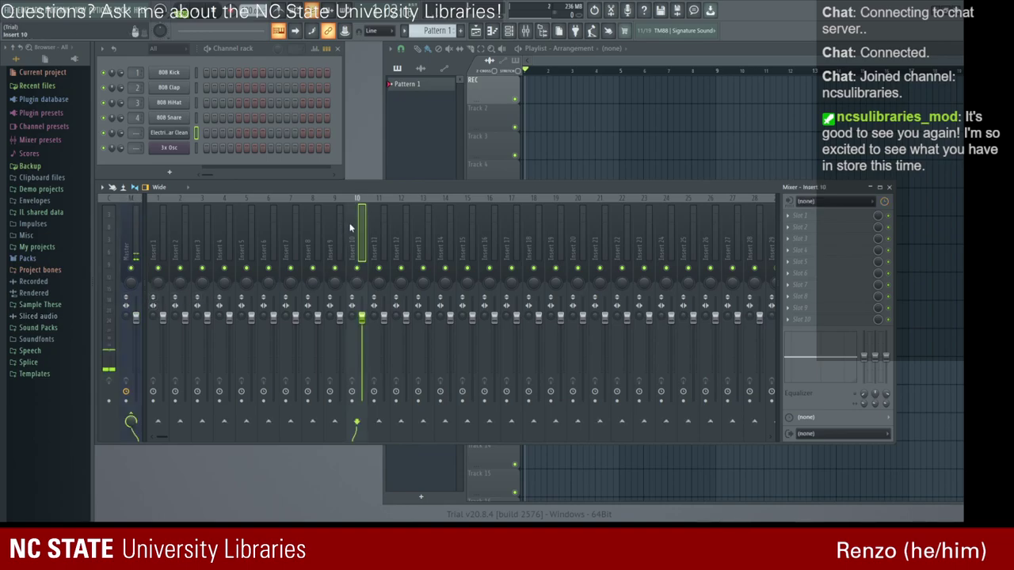
pyautogui.click(319, 222)
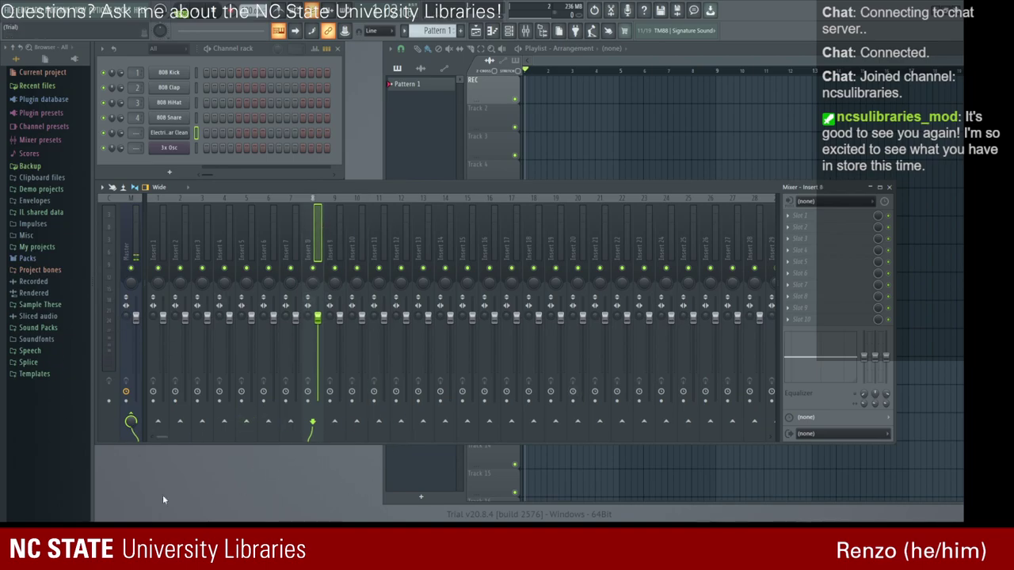
pyautogui.click(110, 225)
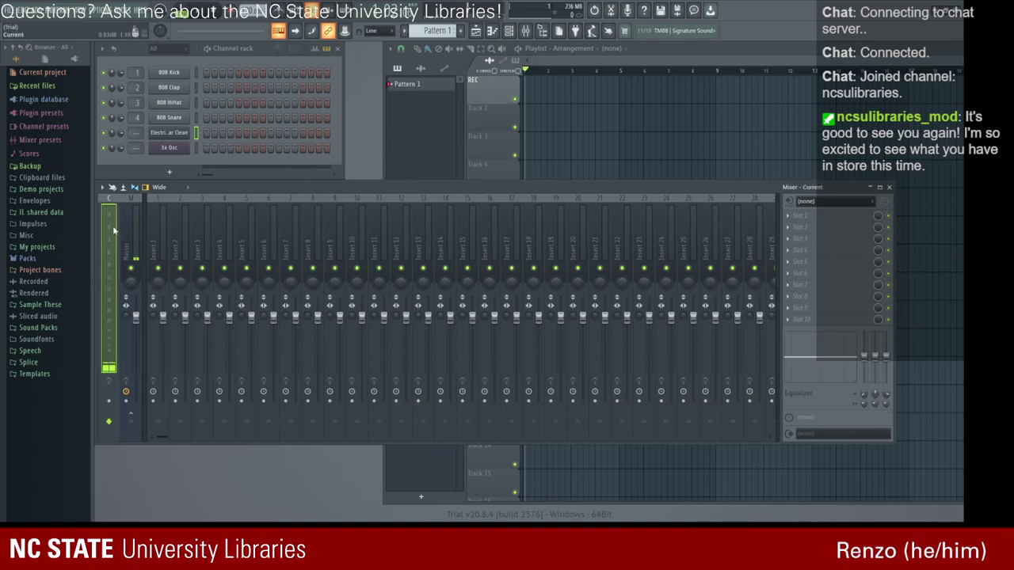
pyautogui.click(136, 238)
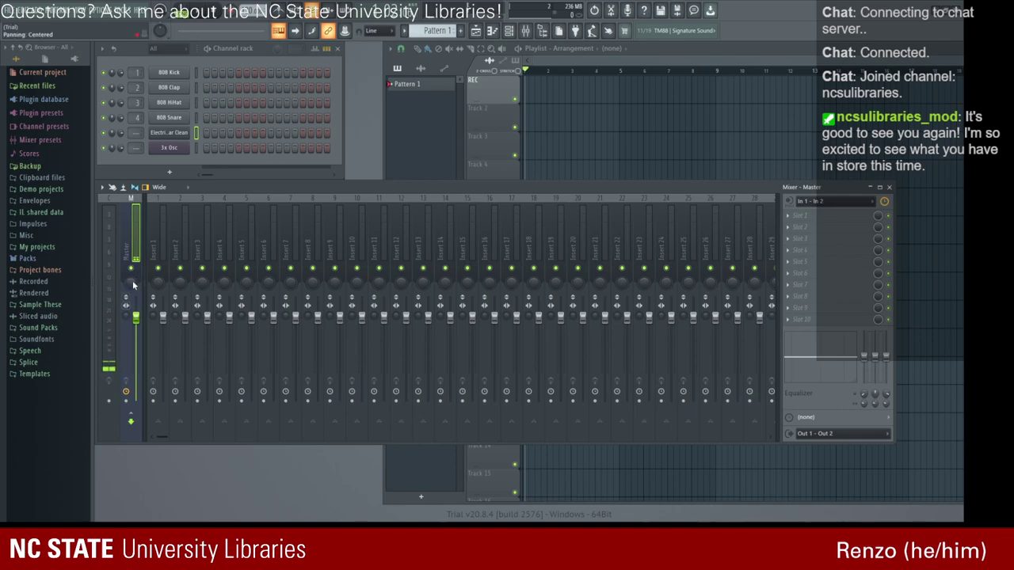
# Move the mixer window down out of the way and audition the Electric Guitar Clean channel's instrument.
pyautogui.moveTo(444, 188); pyautogui.dragTo(486, 151)
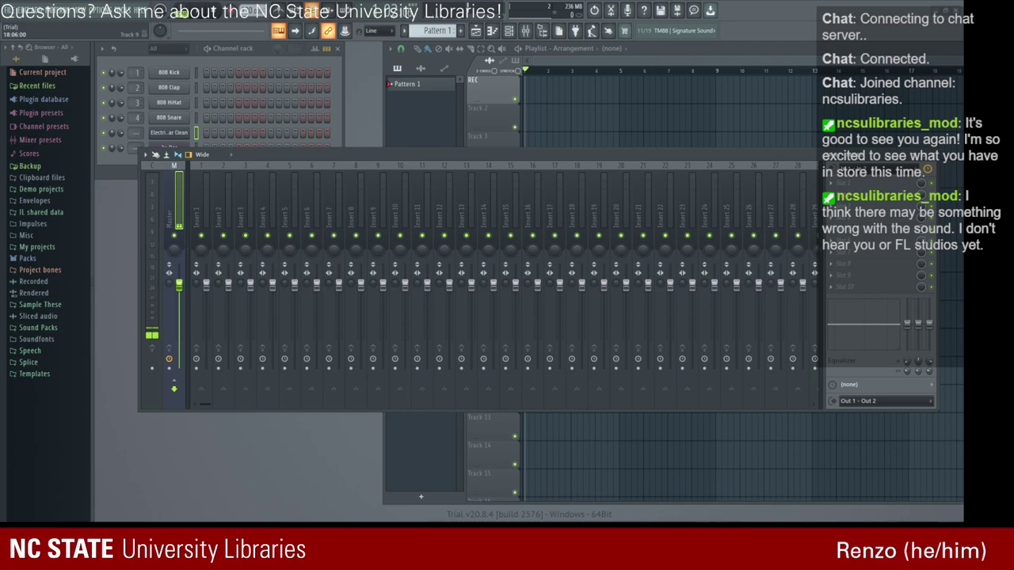
pyautogui.moveTo(711, 155); pyautogui.dragTo(711, 363)
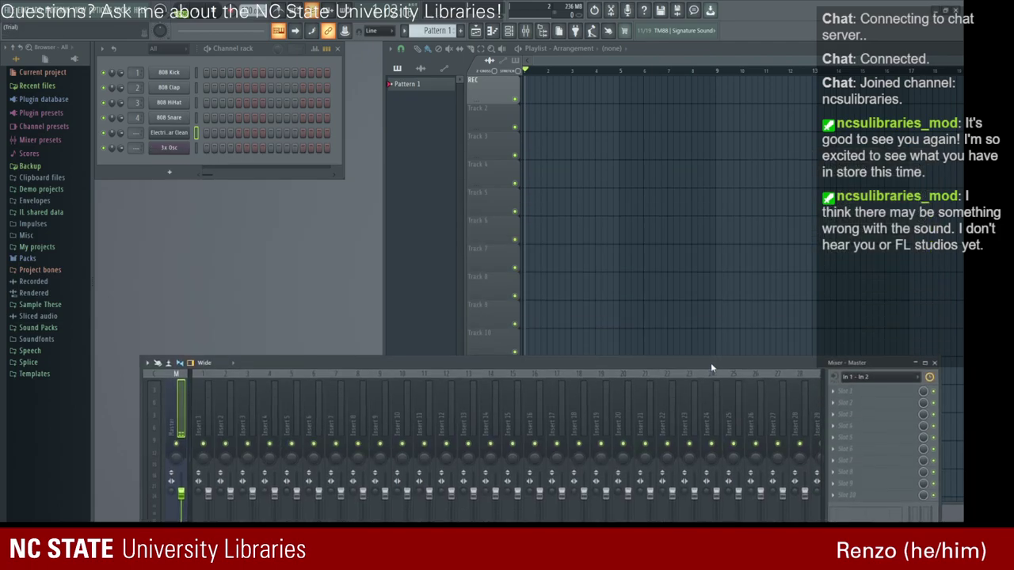
pyautogui.click(179, 133)
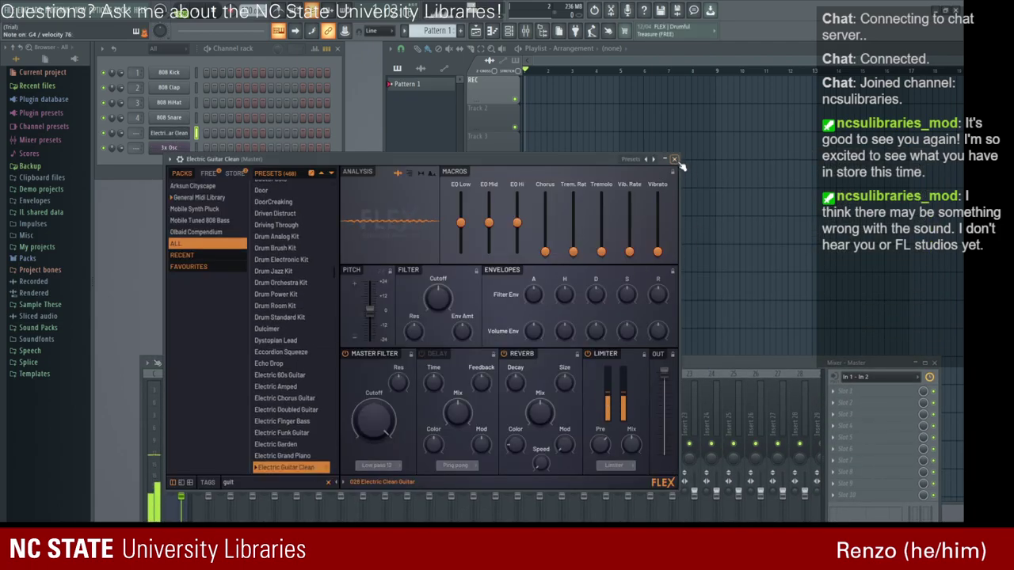
pyautogui.click(676, 159)
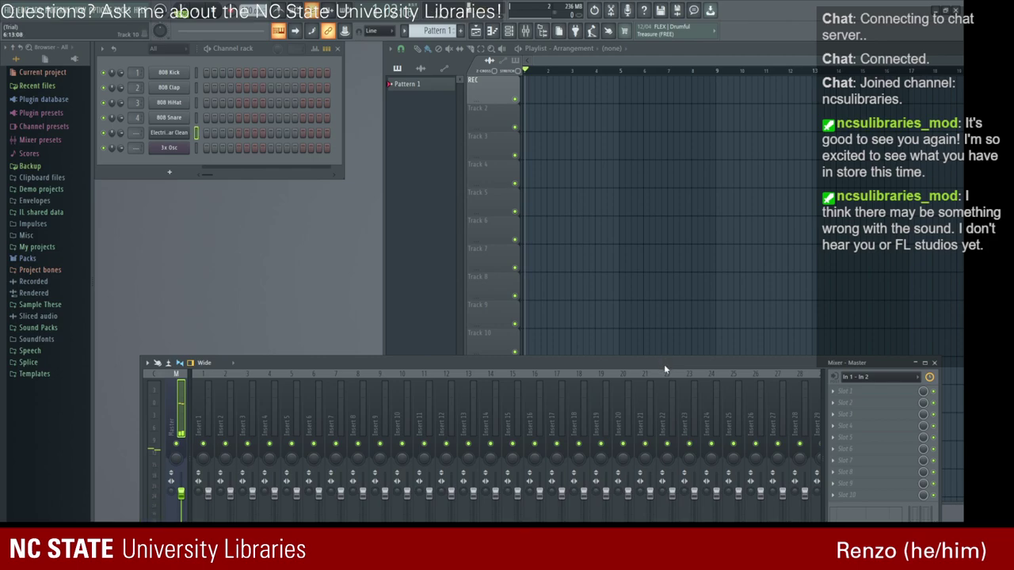
# Move the mixer window back up so it sits directly below the channel rack.
pyautogui.moveTo(665, 366); pyautogui.dragTo(638, 220)
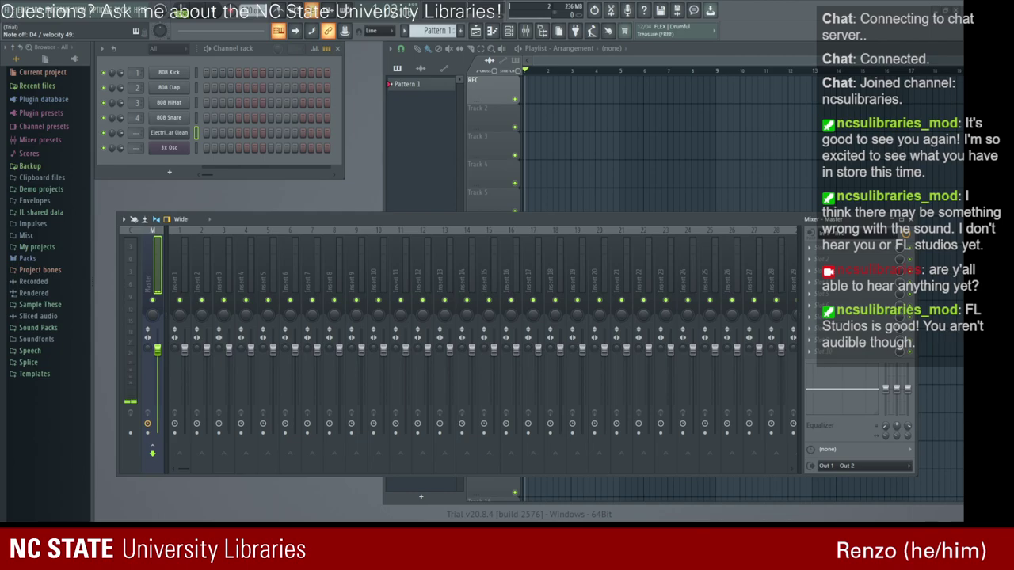
pyautogui.moveTo(803, 214); pyautogui.dragTo(812, 214)
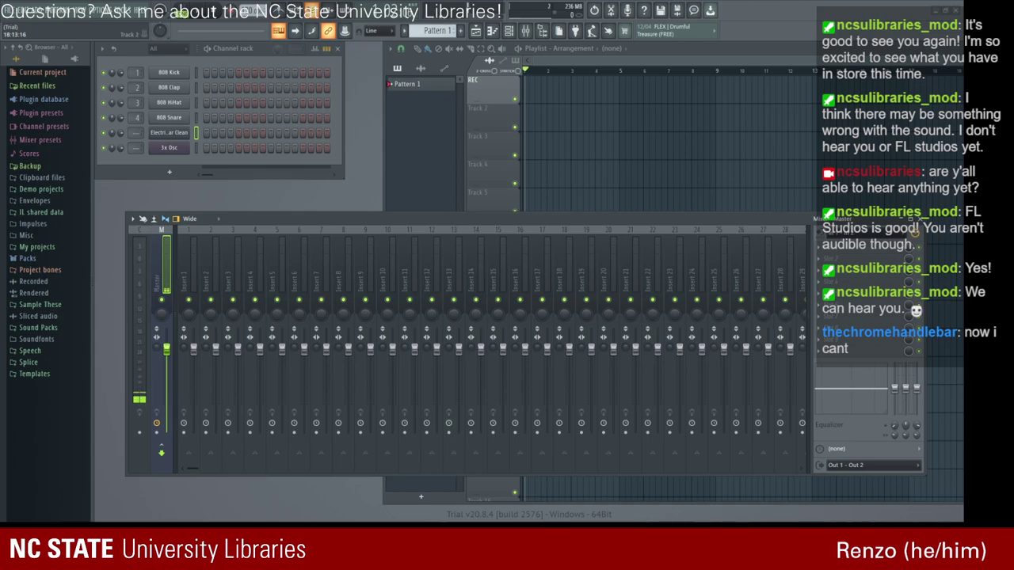
pyautogui.moveTo(729, 220); pyautogui.dragTo(701, 189)
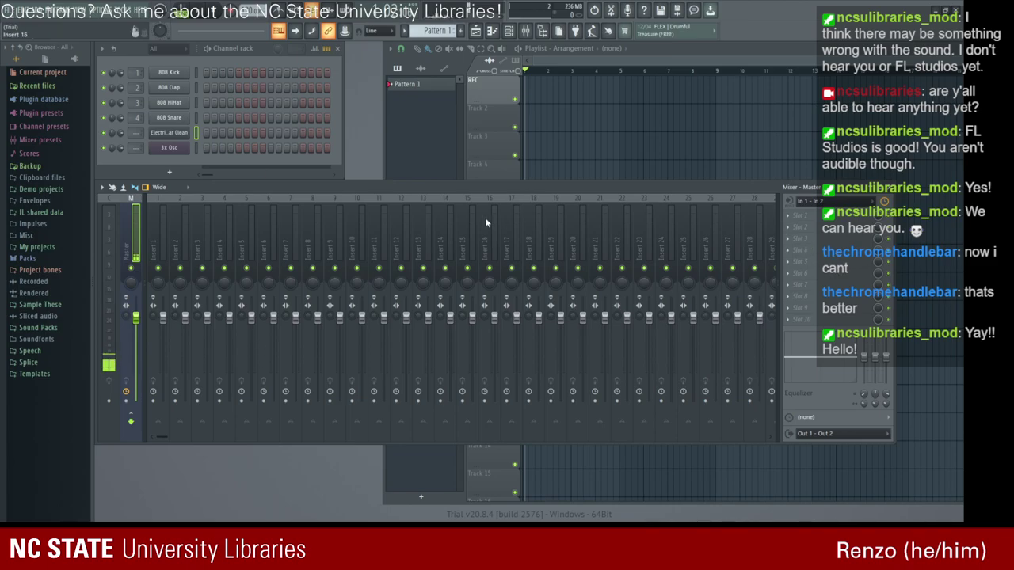
# Show individual insert tracks in the mixer by selecting several, including Insert 24 and Insert 2.
pyautogui.moveTo(400, 217); pyautogui.dragTo(553, 226)
pyautogui.click(664, 244)
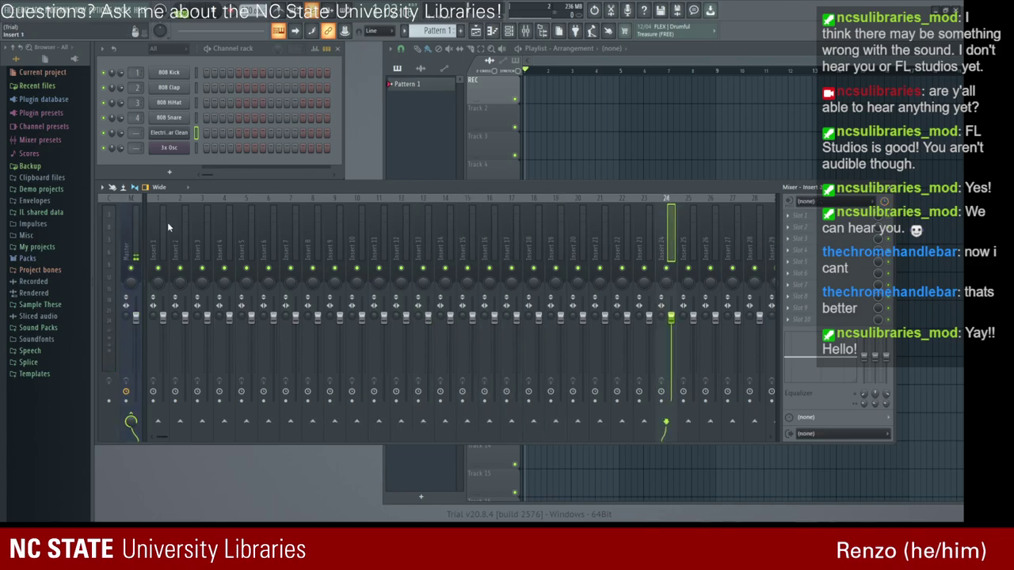
pyautogui.click(182, 239)
# Nudge Insert 5's volume fader and lower the Master track's volume slightly.
pyautogui.click(250, 236)
pyautogui.moveTo(251, 317)
pyautogui.mouseDown()
pyautogui.moveTo(251, 329)
pyautogui.moveTo(251, 317)
pyautogui.mouseUp()
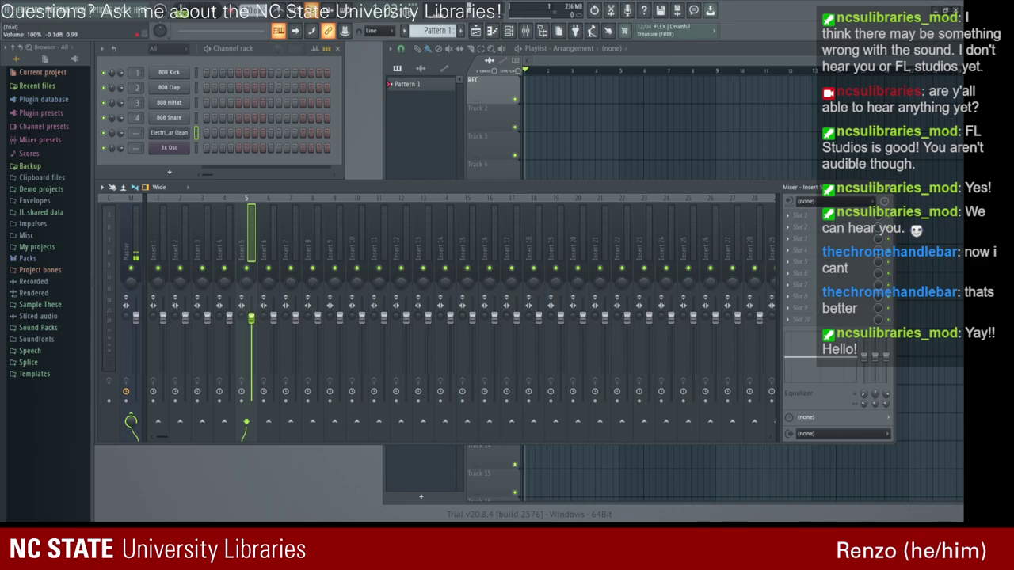
pyautogui.click(126, 235)
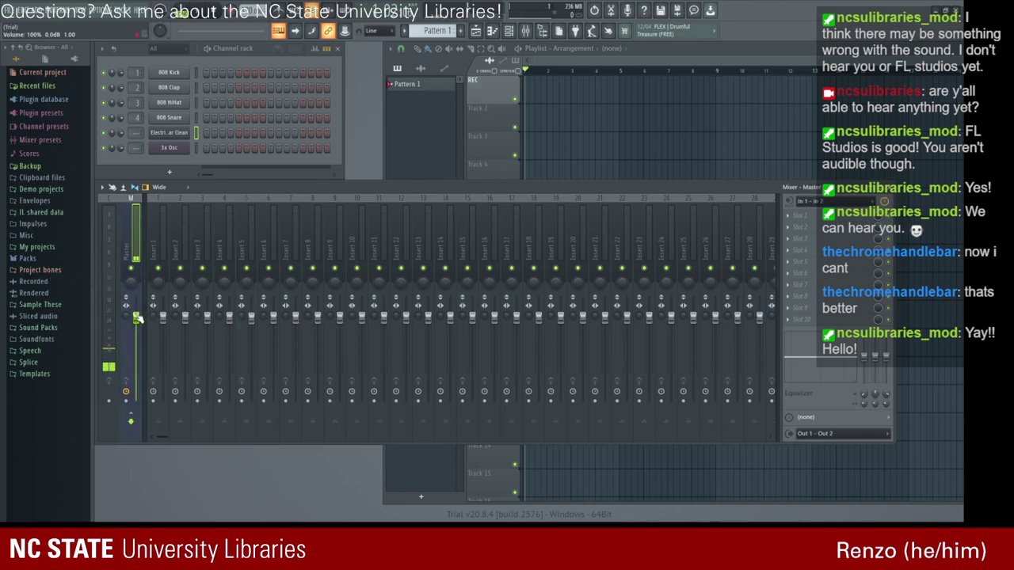
pyautogui.moveTo(135, 317)
pyautogui.mouseDown()
pyautogui.moveTo(136, 332)
pyautogui.moveTo(135, 324)
pyautogui.mouseUp()
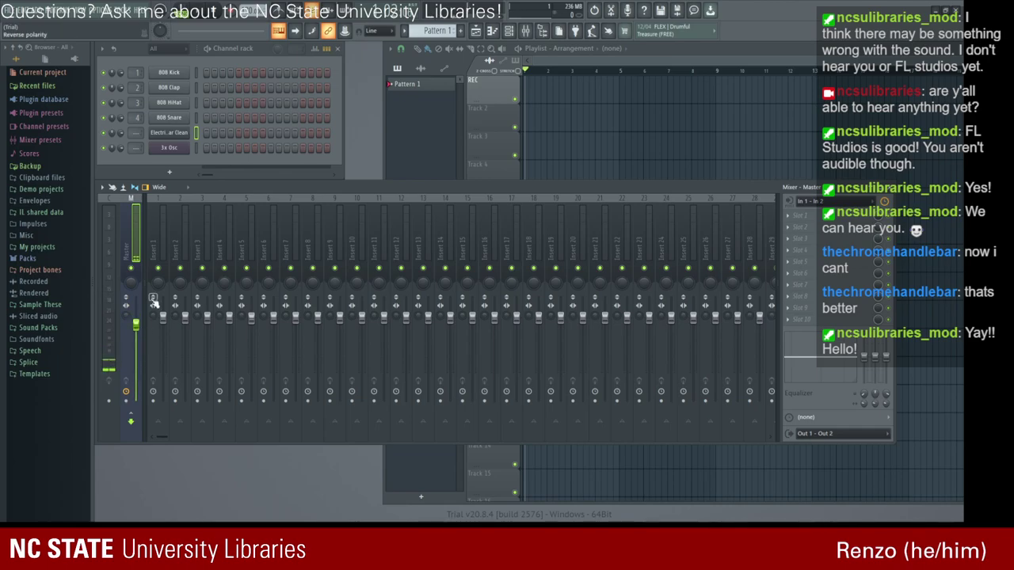
# Compare the routing of several insert tracks up to Insert 15 with that of the Master track.
pyautogui.click(358, 237)
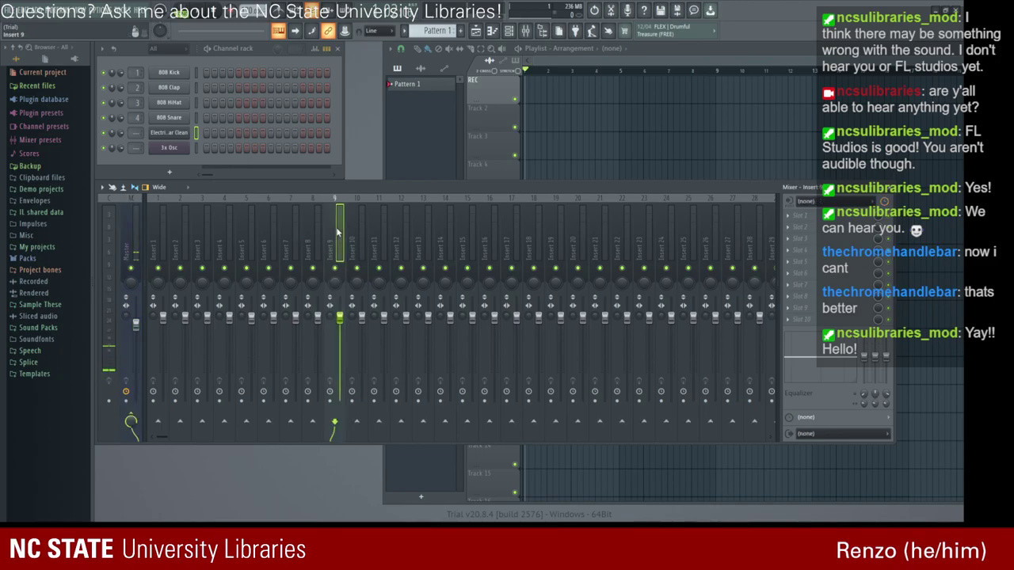
pyautogui.click(399, 252)
pyautogui.click(448, 255)
pyautogui.click(475, 257)
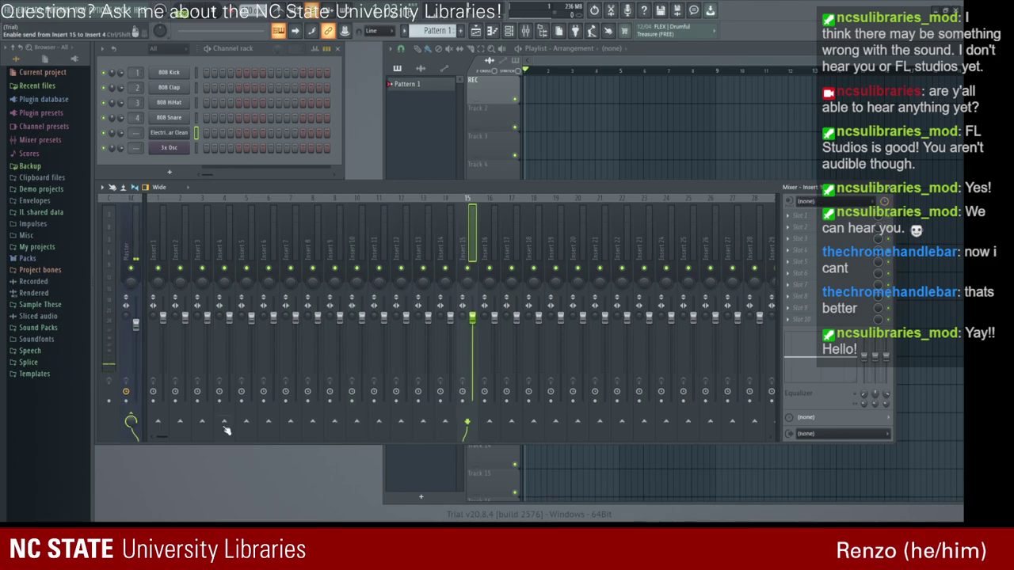
pyautogui.click(134, 253)
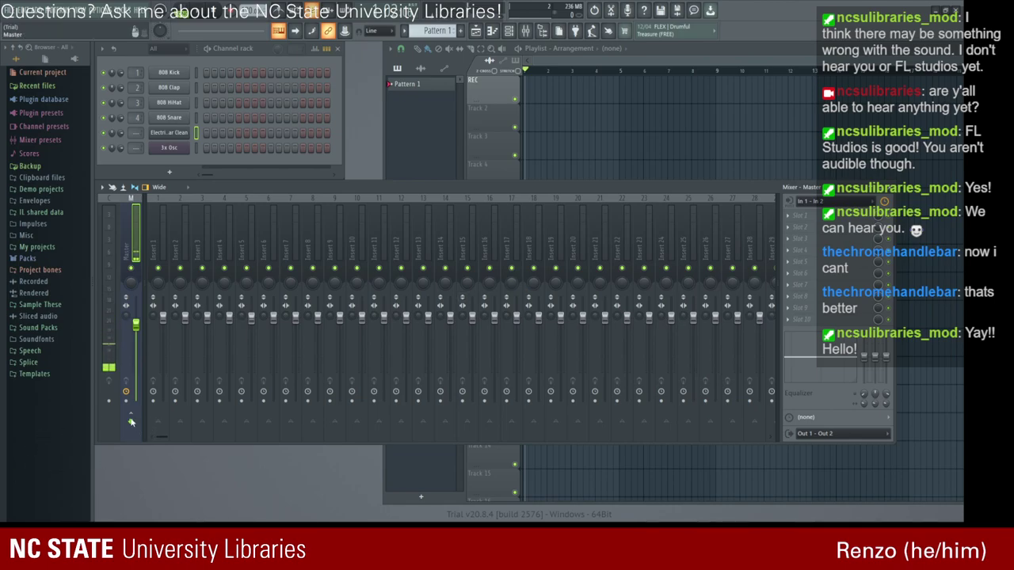
# Raise the Insert 3 volume fader slightly and lower the Insert 5 volume fader.
pyautogui.moveTo(249, 393); pyautogui.dragTo(201, 394)
pyautogui.moveTo(149, 442); pyautogui.dragTo(328, 261)
pyautogui.moveTo(505, 183)
pyautogui.mouseDown()
pyautogui.moveTo(527, 159)
pyautogui.moveTo(510, 166)
pyautogui.moveTo(510, 181)
pyautogui.mouseUp()
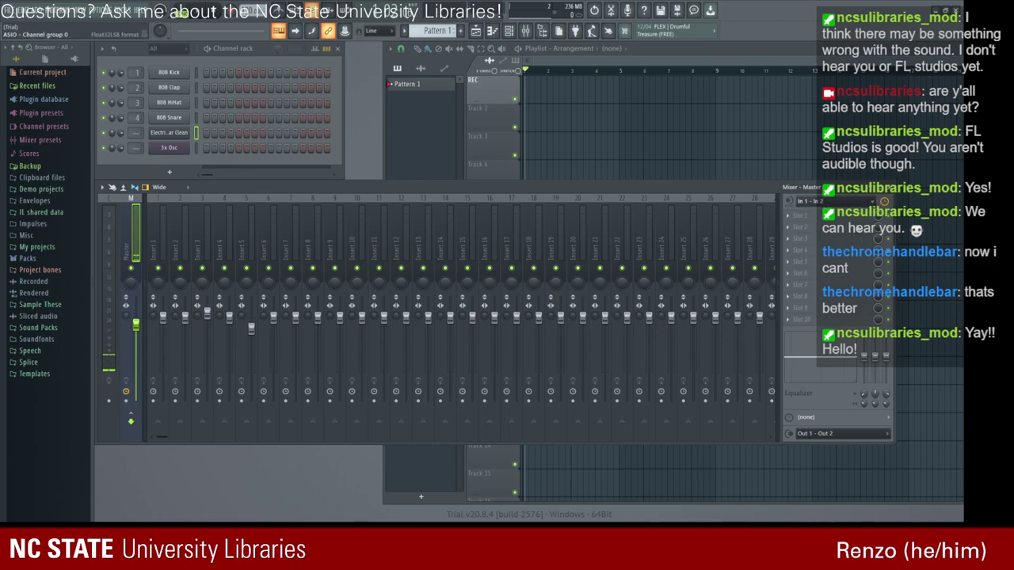
# Change the audio device so the Master track uses In 1 - In 2 and Out 1 - Out 2, and shift the mixer window up slightly.
pyautogui.click(845, 244)
pyautogui.scroll(-2, 841, 205)
pyautogui.scroll(2, 836, 207)
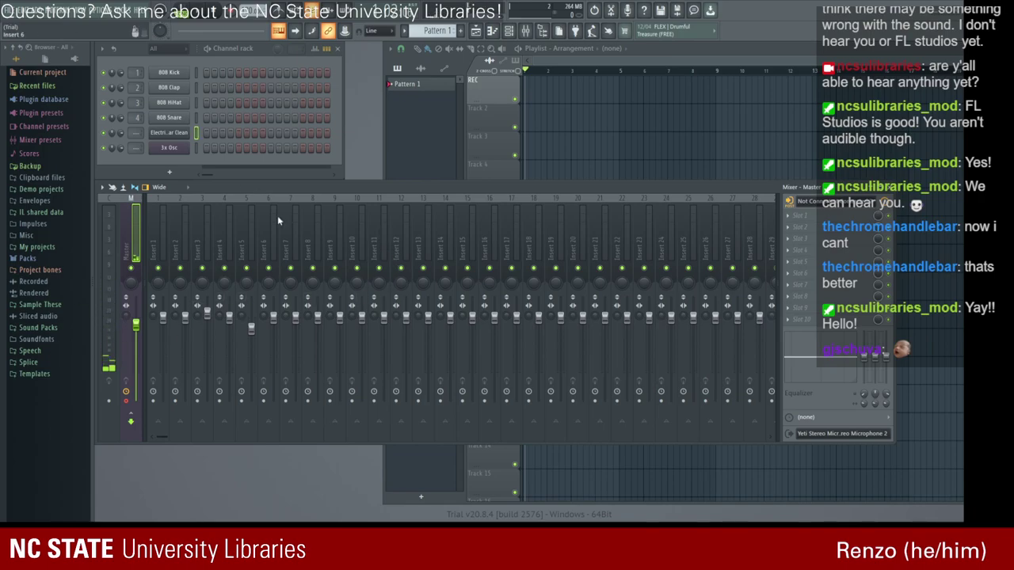
pyautogui.moveTo(273, 185); pyautogui.dragTo(272, 168)
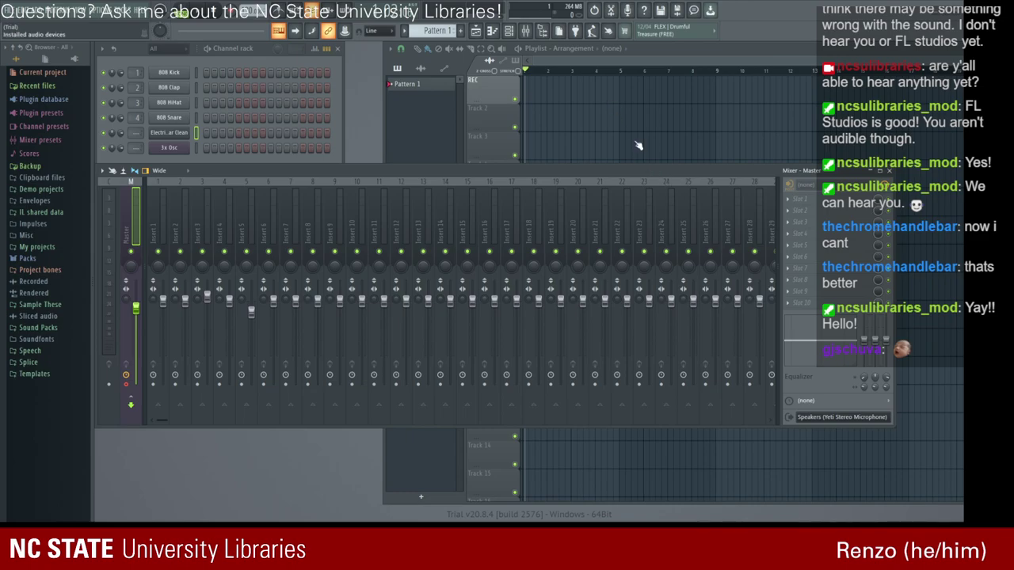
pyautogui.click(671, 235)
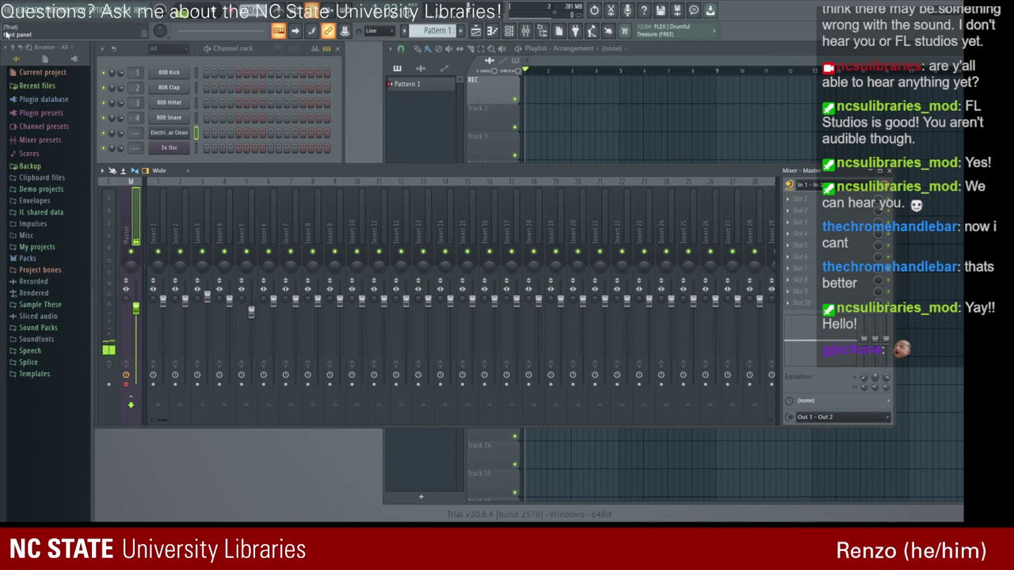
# Minimize the mixer and audition the 3x Osc and Electric Guitar Clean instruments, closing each one.
pyautogui.click(869, 171)
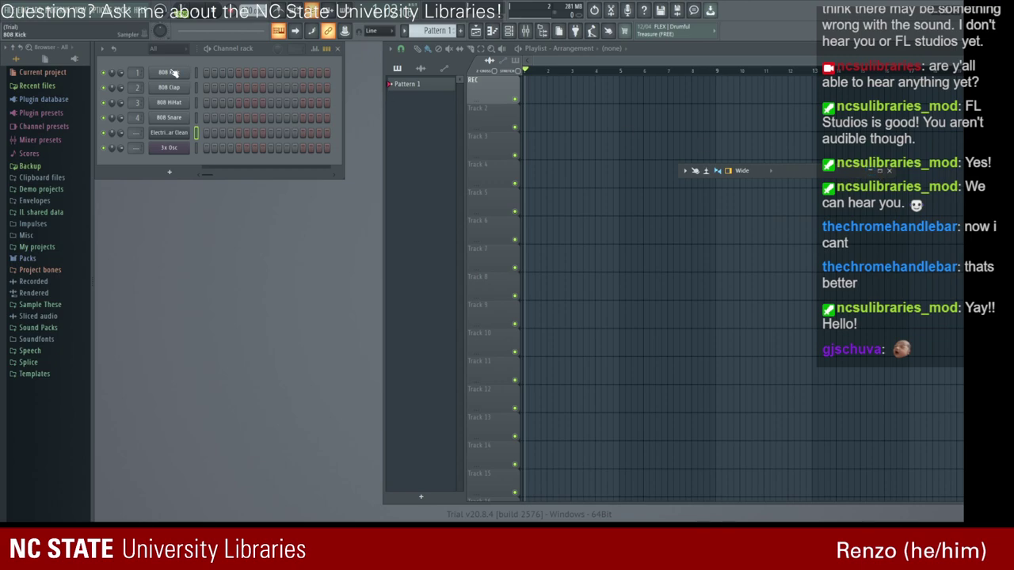
pyautogui.click(166, 150)
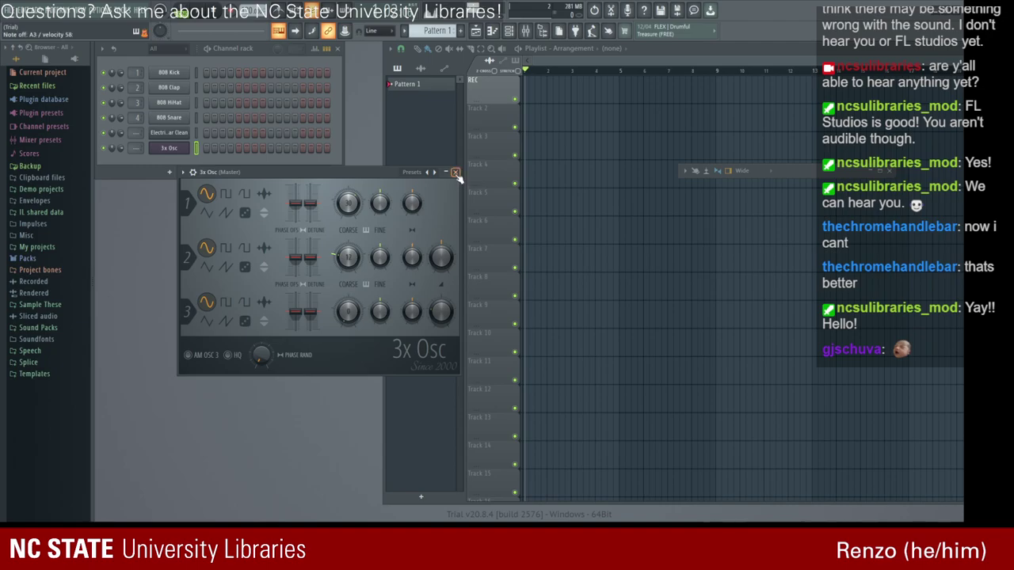
pyautogui.click(455, 171)
pyautogui.click(168, 132)
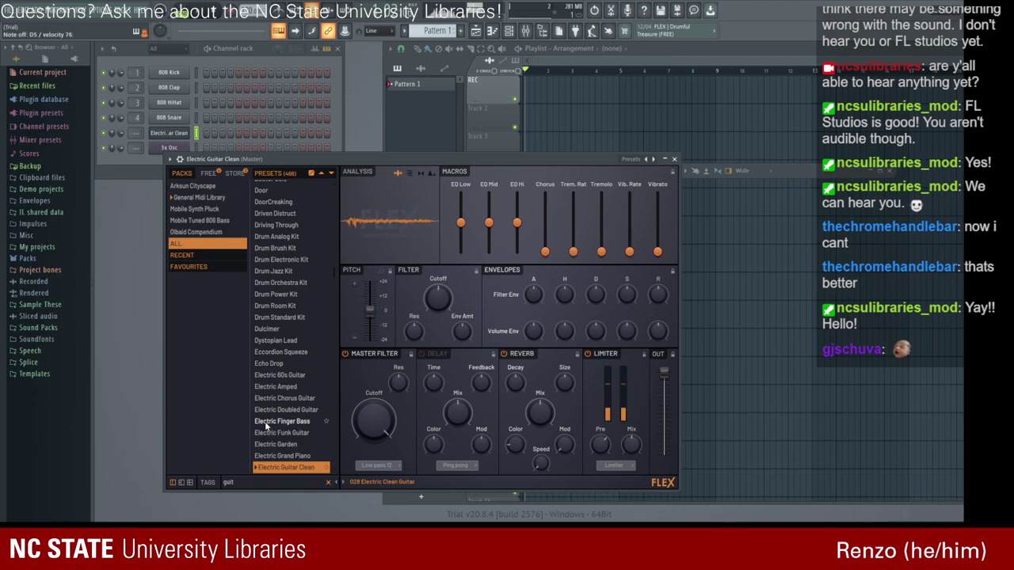
pyautogui.click(674, 159)
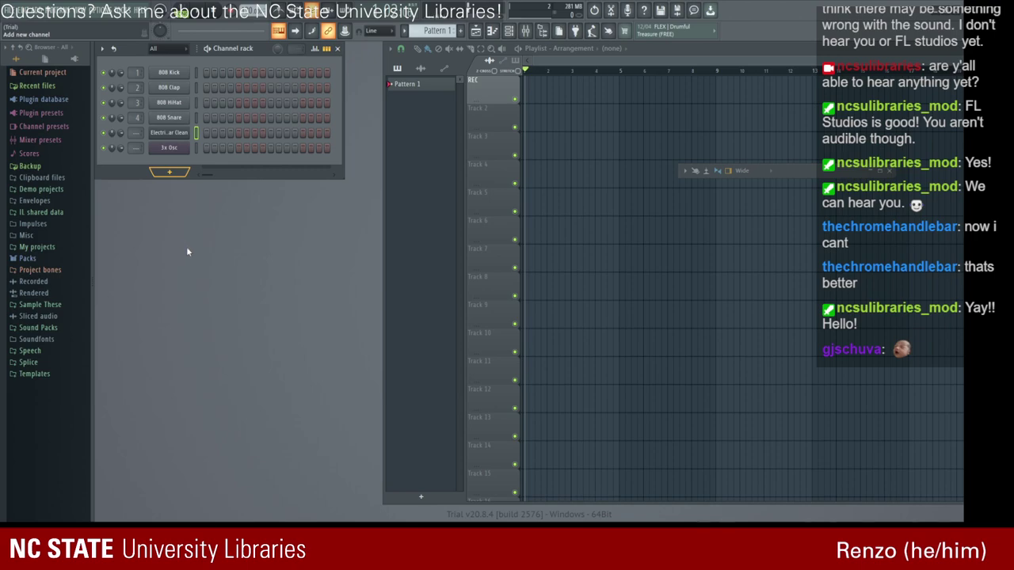
# Try out the EQ Low macro of the Electric Guitar Clean channel, then close the instrument.
pyautogui.click(171, 134)
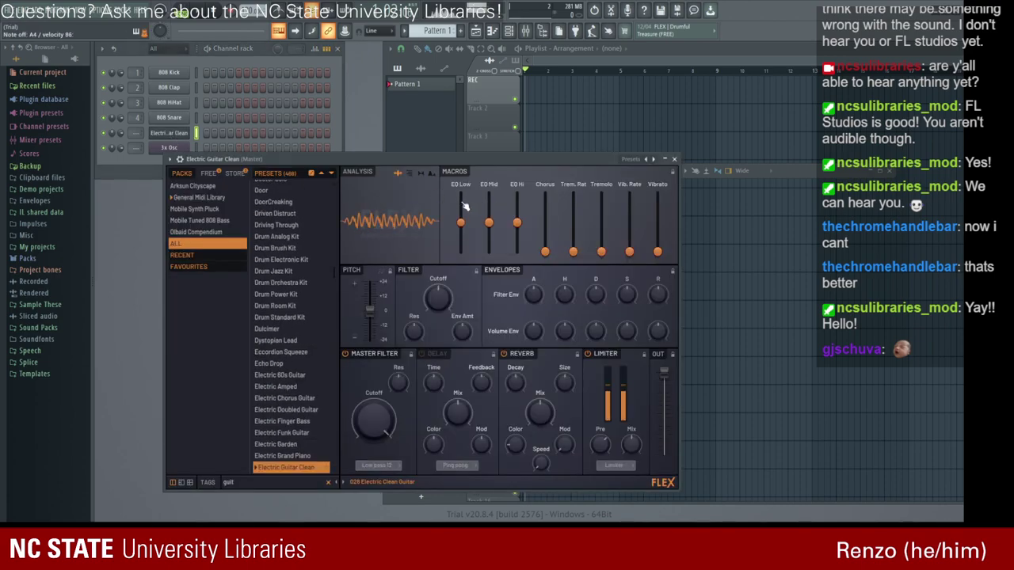
pyautogui.moveTo(465, 230)
pyautogui.mouseDown()
pyautogui.moveTo(461, 210)
pyautogui.moveTo(461, 223)
pyautogui.mouseUp()
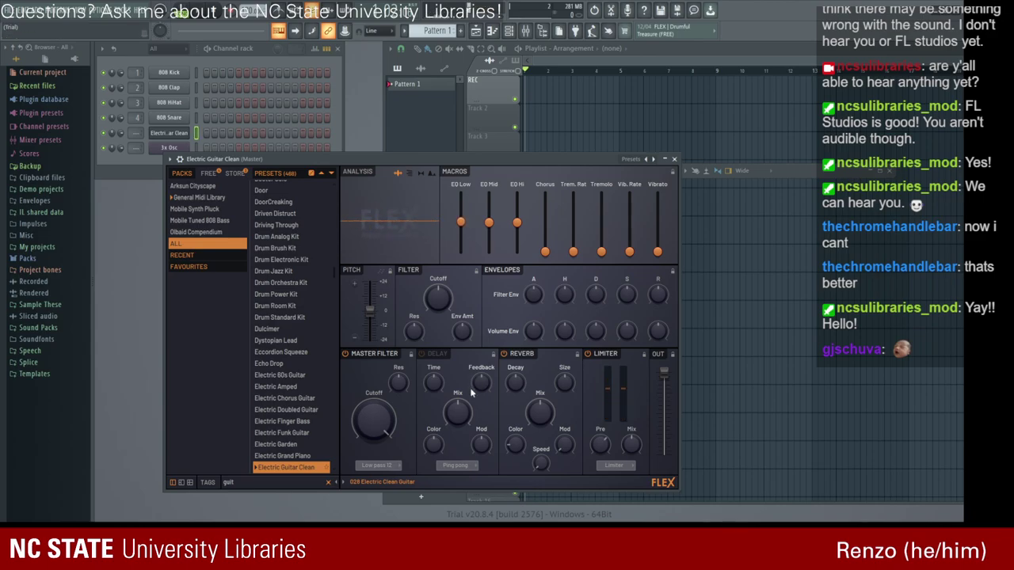
pyautogui.click(674, 159)
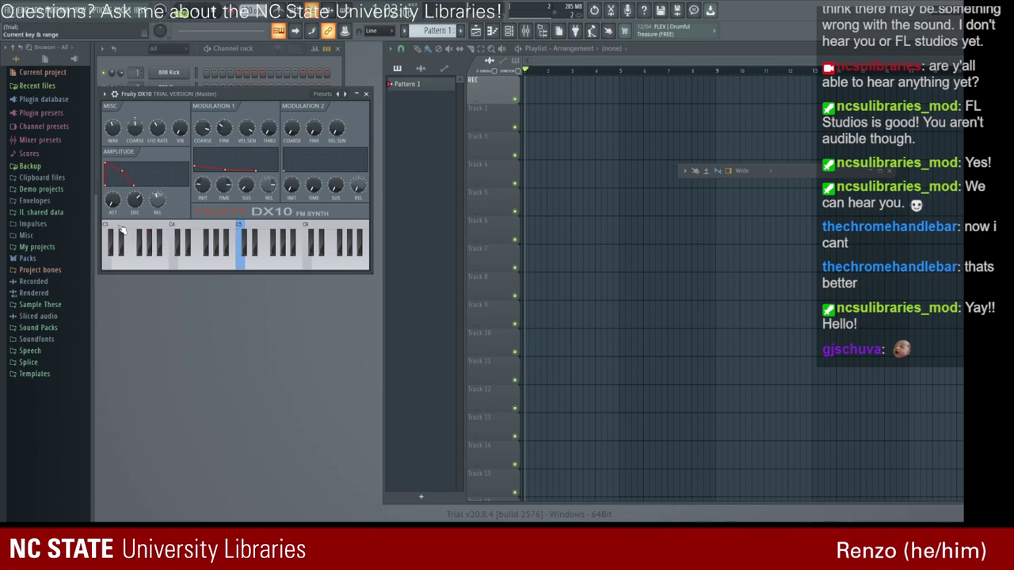
# Raise the Fruity DX10 synth's amplitude attack and decay, and increase the init and time of Modulation 1.
pyautogui.moveTo(113, 203); pyautogui.dragTo(112, 159)
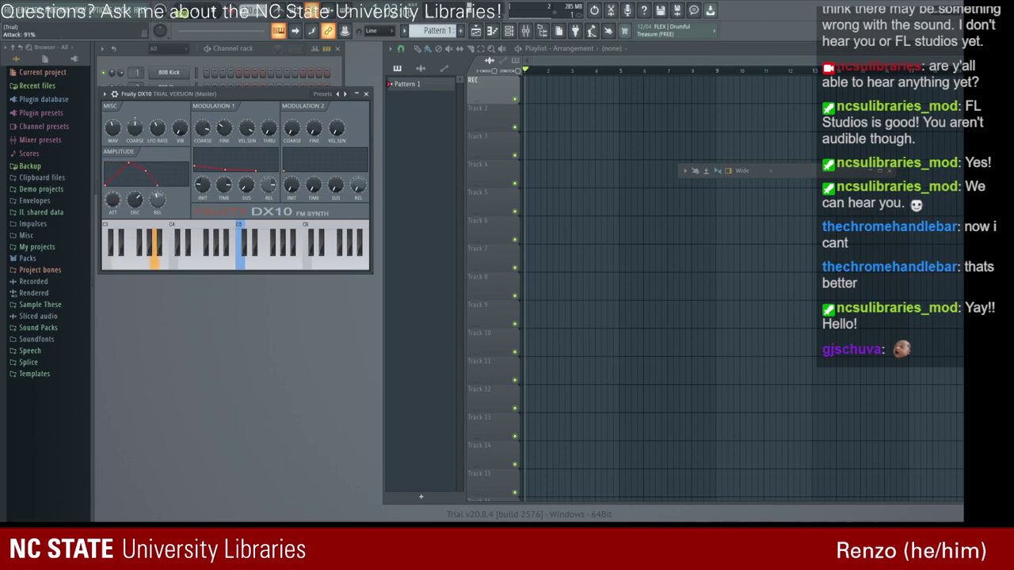
pyautogui.moveTo(113, 200); pyautogui.dragTo(135, 176)
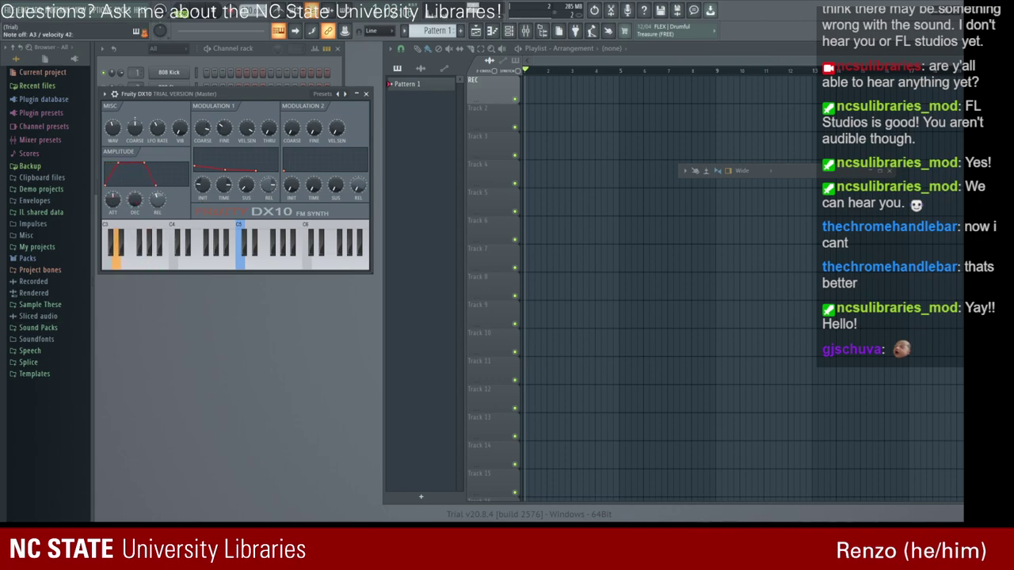
pyautogui.moveTo(206, 186); pyautogui.dragTo(246, 161)
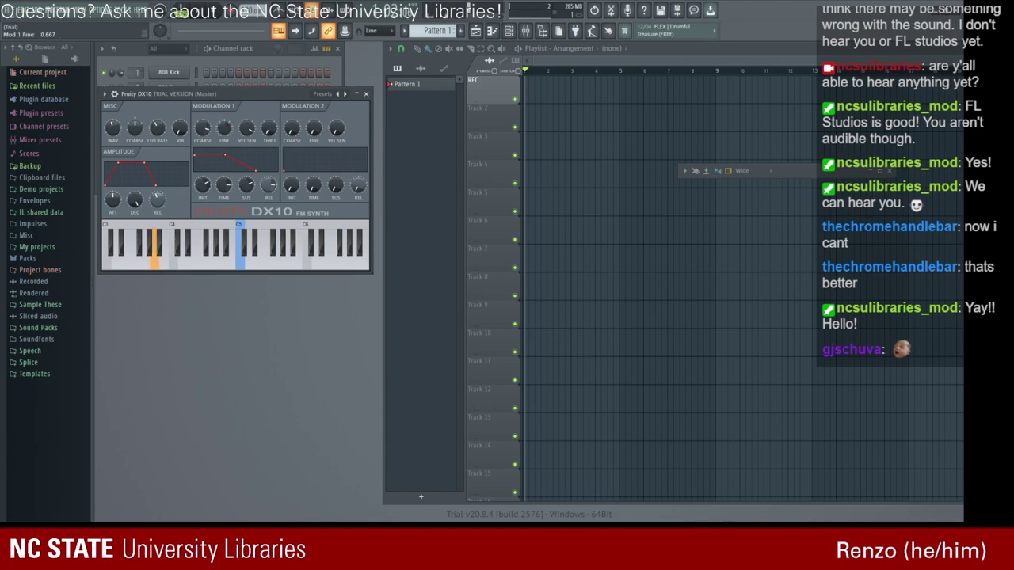
# Adjust the fine and release controls of the Fruity DX10's Modulation 1, and close the synth.
pyautogui.moveTo(224, 128); pyautogui.dragTo(246, 136)
pyautogui.moveTo(263, 191); pyautogui.dragTo(265, 189)
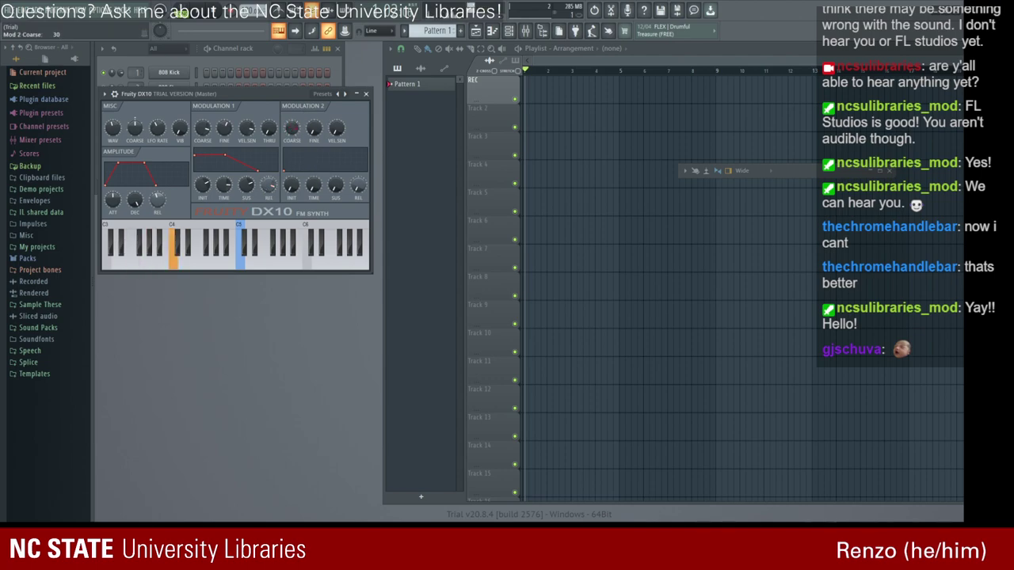
pyautogui.click(365, 94)
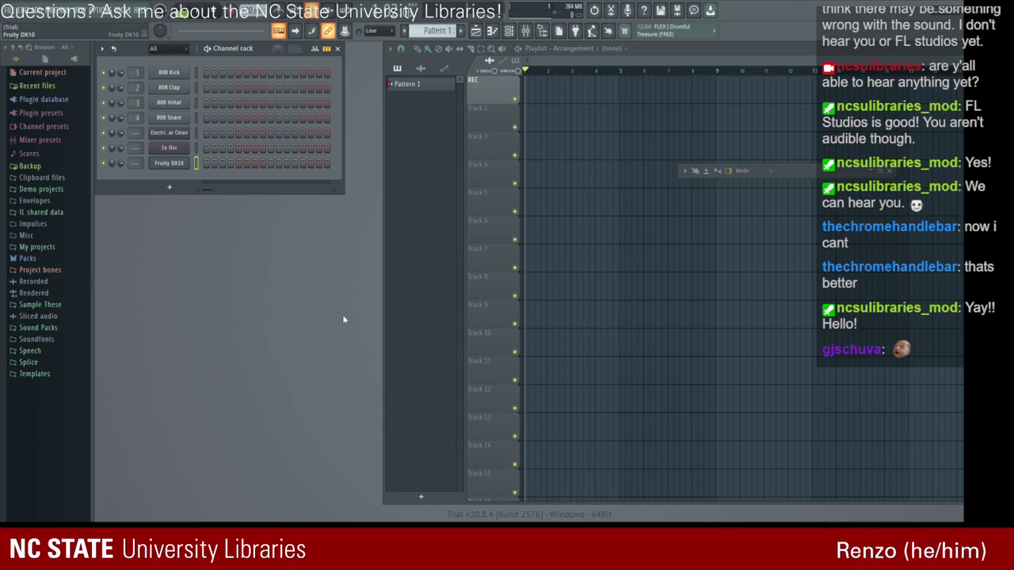
# Replace the Fruity DX10 channel with the Harmless synth and audition it with alternating low and high notes.
pyautogui.click(378, 357)
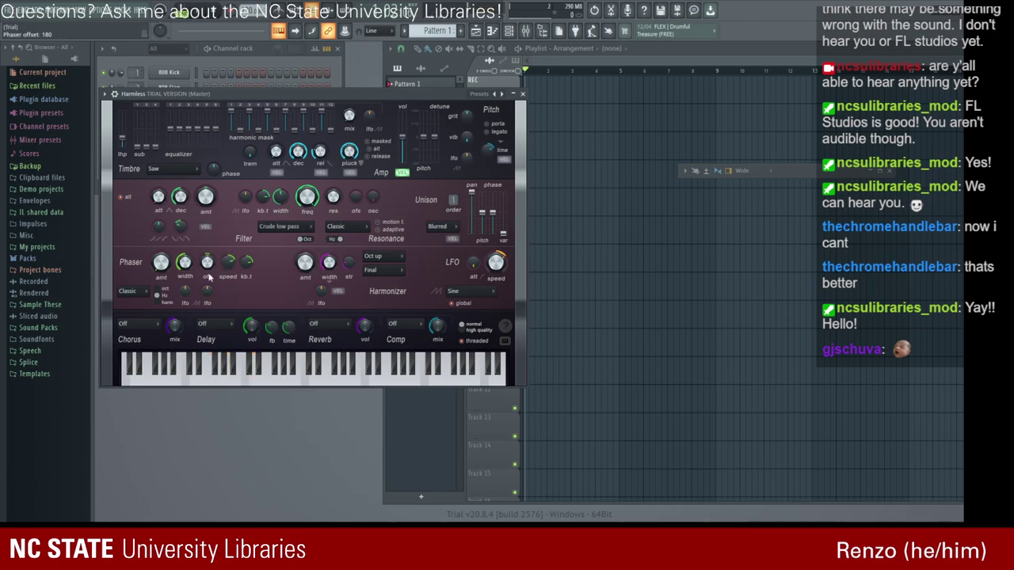
pyautogui.press('z')
pyautogui.press('b')
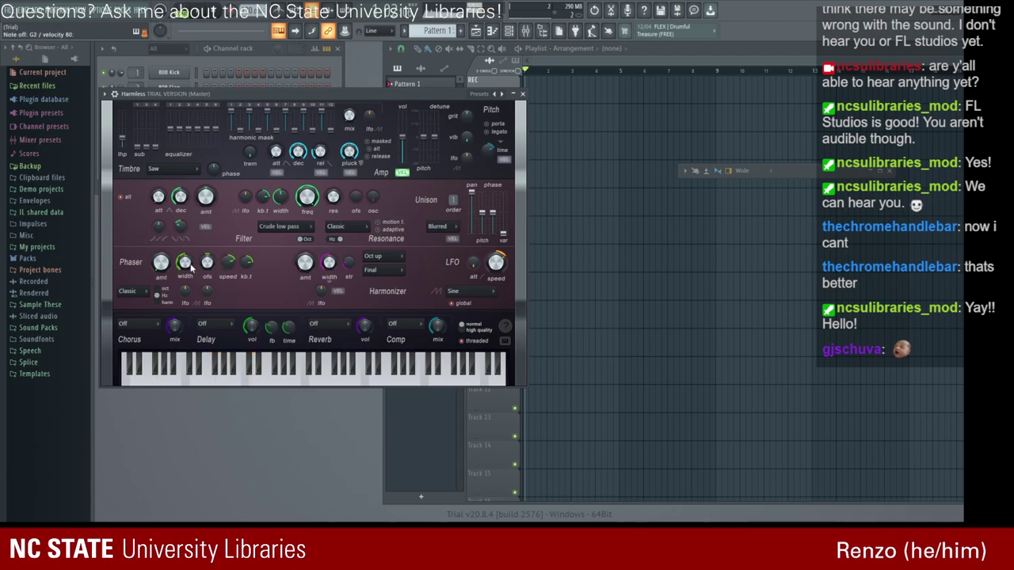
pyautogui.press('x')
pyautogui.press('w')
pyautogui.press('w')
pyautogui.press('o')
pyautogui.press('x')
pyautogui.press('w')
pyautogui.press('x')
pyautogui.press('w')
pyautogui.press('x')
pyautogui.press('w')
pyautogui.press('x')
pyautogui.press('w')
pyautogui.press('x')
pyautogui.press('x')
pyautogui.press('w')
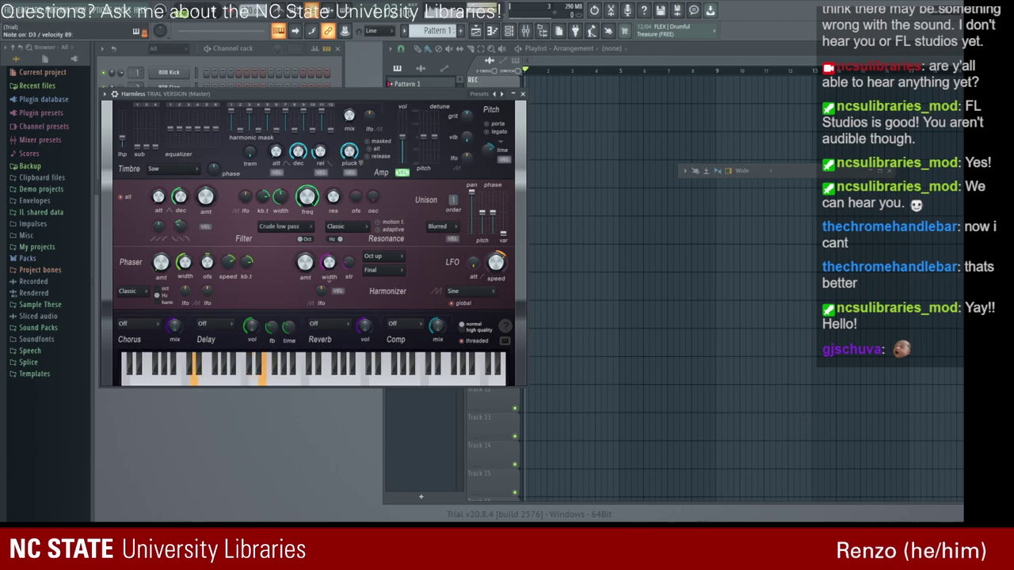
pyautogui.press('x')
pyautogui.press('x')
pyautogui.press('w')
pyautogui.press('x')
pyautogui.press('e')
pyautogui.press('x')
pyautogui.press('x')
pyautogui.press('w')
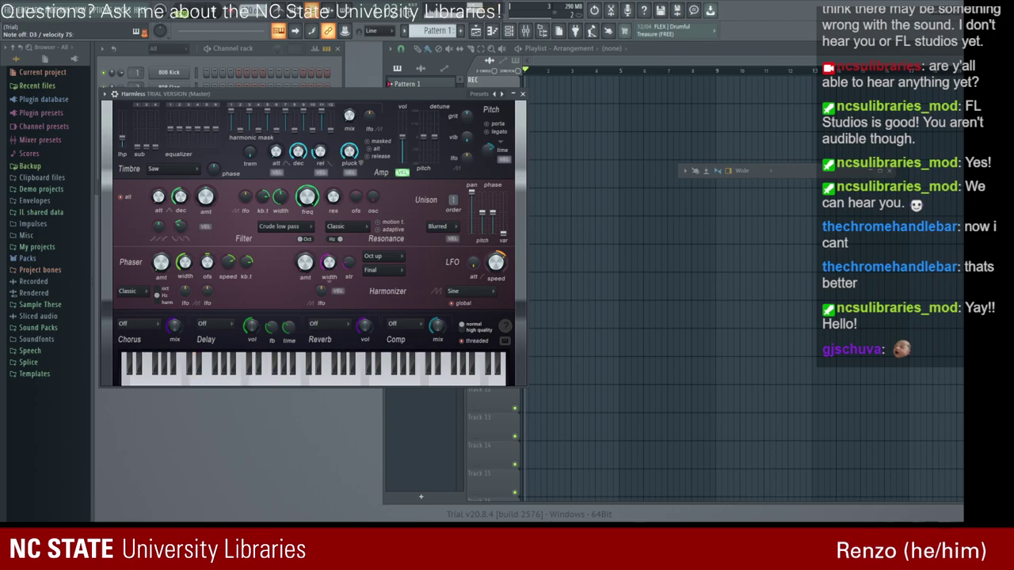
pyautogui.press('x')
pyautogui.press('w')
# Shift the Harmless window clear of the channel rack and try its unison pitch thickness while playing notes.
pyautogui.moveTo(334, 95); pyautogui.dragTo(589, 95)
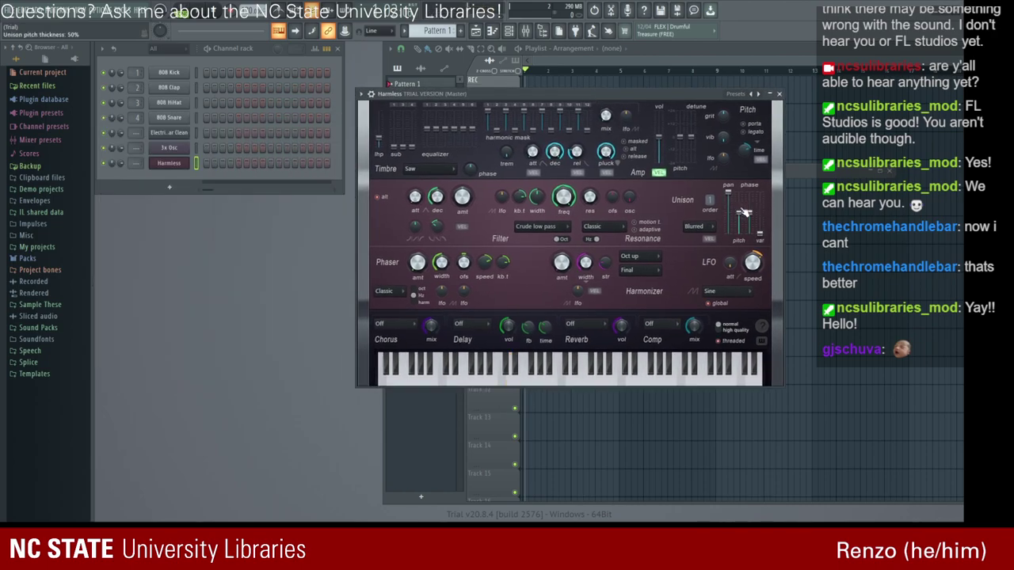
pyautogui.press('x')
pyautogui.press('e')
pyautogui.moveTo(739, 212)
pyautogui.mouseDown()
pyautogui.moveTo(738, 193)
pyautogui.moveTo(738, 212)
pyautogui.mouseUp()
pyautogui.press('x')
pyautogui.press('e')
pyautogui.press('x')
pyautogui.press('e')
# Try out Harmless's filter frequency while playing D3 and D4 notes.
pyautogui.moveTo(565, 207); pyautogui.dragTo(561, 185)
pyautogui.press('x')
pyautogui.press('x')
pyautogui.press('e')
pyautogui.press('x')
pyautogui.press('w')
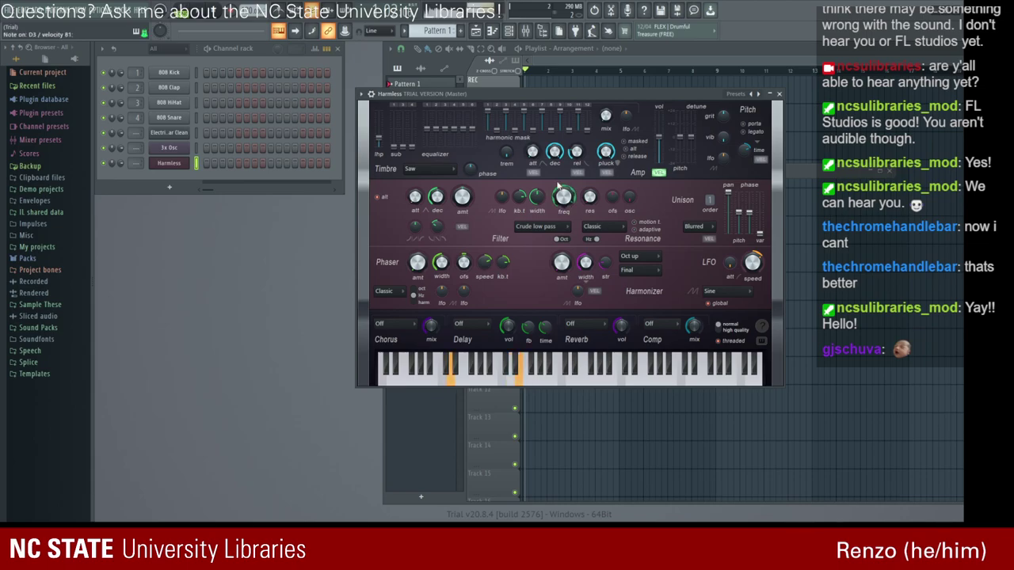
pyautogui.press('x')
pyautogui.press('w')
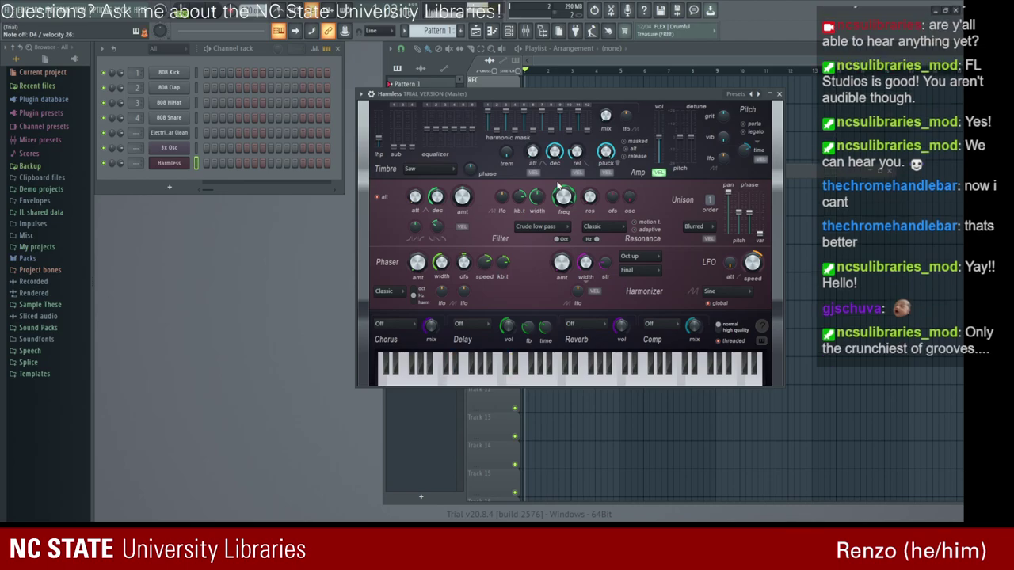
pyautogui.press('x')
pyautogui.press('w')
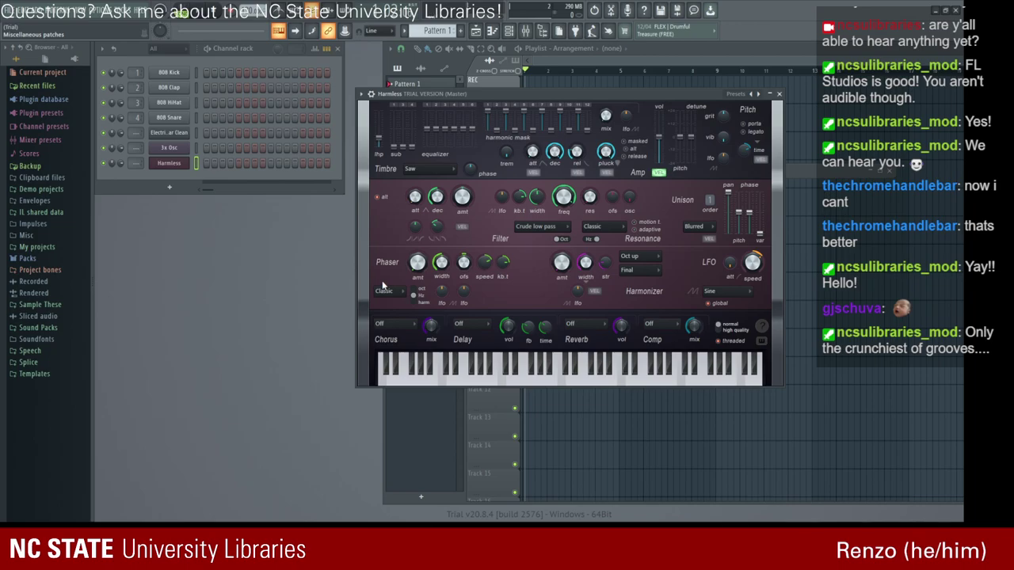
pyautogui.press('x')
pyautogui.press('w')
pyautogui.press('x')
pyautogui.press('w')
pyautogui.press('x')
pyautogui.press('w')
pyautogui.press('x')
pyautogui.press('w')
pyautogui.press('w')
# Try out Harmless's filter envelope amount and phaser width while playing a run of notes.
pyautogui.moveTo(461, 197); pyautogui.dragTo(462, 230)
pyautogui.press('x')
pyautogui.press('x')
pyautogui.press('w')
pyautogui.press('w')
pyautogui.press('v')
pyautogui.press('x')
pyautogui.press('c')
pyautogui.press('b')
pyautogui.press('z')
pyautogui.press('x')
pyautogui.press('c')
pyautogui.press('v')
pyautogui.press('q')
pyautogui.press('x')
pyautogui.press('q')
pyautogui.press('b')
pyautogui.press('z')
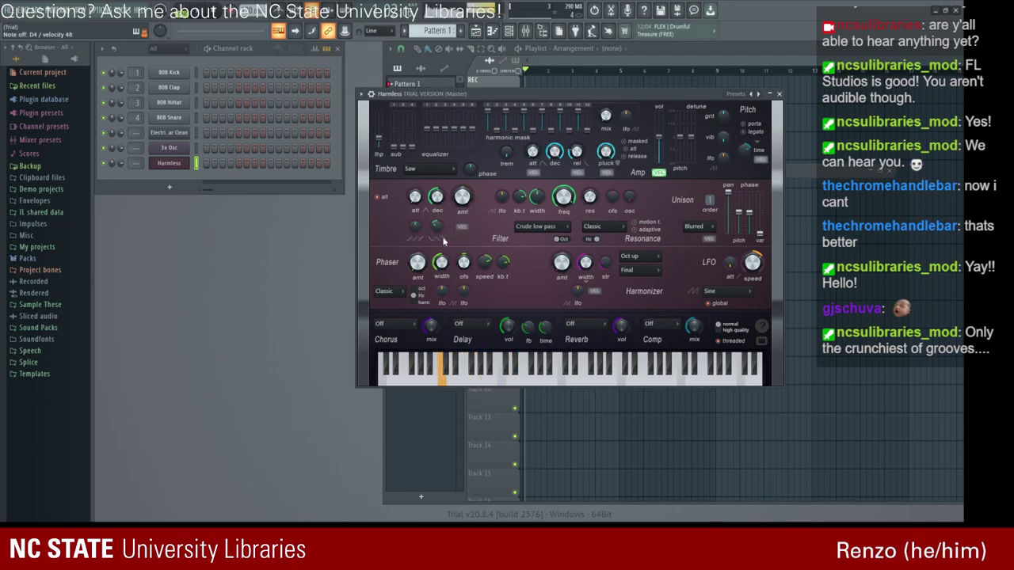
pyautogui.press('c')
pyautogui.press('v')
pyautogui.press('n')
pyautogui.moveTo(440, 262)
pyautogui.mouseDown()
pyautogui.moveTo(440, 252)
pyautogui.moveTo(441, 262)
pyautogui.mouseUp()
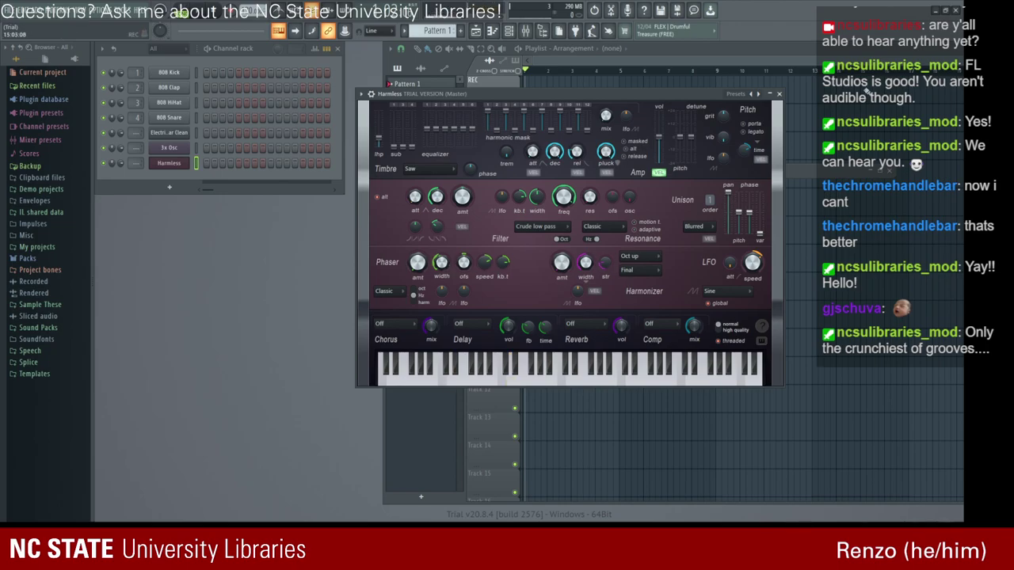
# Explore Harmless's filter type options and close the synth.
pyautogui.click(564, 236)
pyautogui.click(564, 229)
pyautogui.click(553, 249)
pyautogui.scroll(-1, 554, 228)
pyautogui.scroll(-1, 552, 228)
pyautogui.scroll(-2, 547, 230)
pyautogui.scroll(-1, 551, 226)
pyautogui.scroll(-2, 545, 229)
pyautogui.scroll(2, 550, 227)
pyautogui.scroll(1, 550, 227)
pyautogui.scroll(3, 549, 227)
pyautogui.click(778, 93)
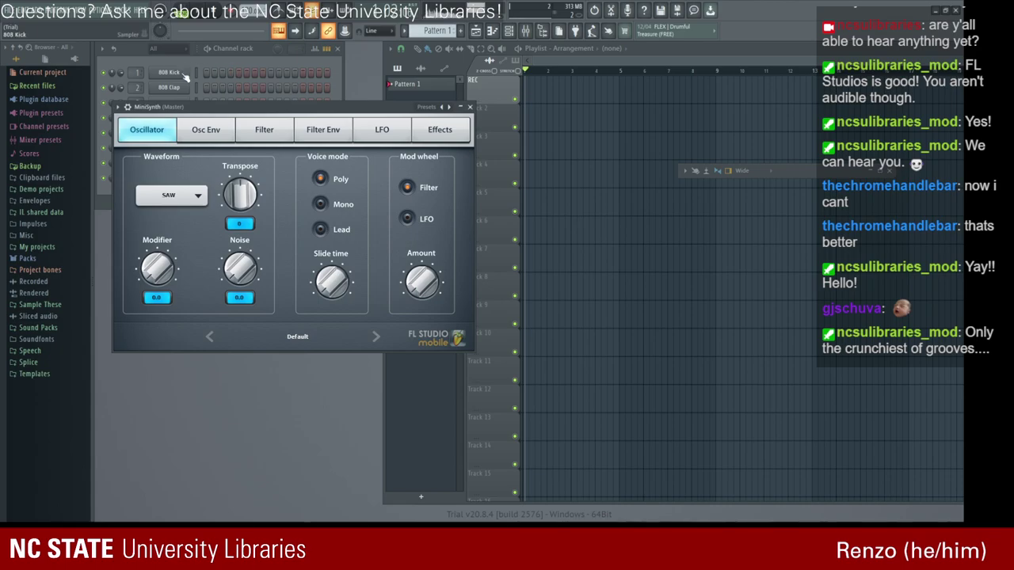
# Look through MiniSynth's Osc Env, Filter, Filter Env and LFO pages, and close the synth.
pyautogui.click(206, 129)
pyautogui.click(263, 131)
pyautogui.click(323, 129)
pyautogui.click(381, 129)
pyautogui.click(470, 106)
# Replace the MiniSynth channel with the PoiZone synth and close its window.
pyautogui.click(162, 168)
pyautogui.click(158, 179)
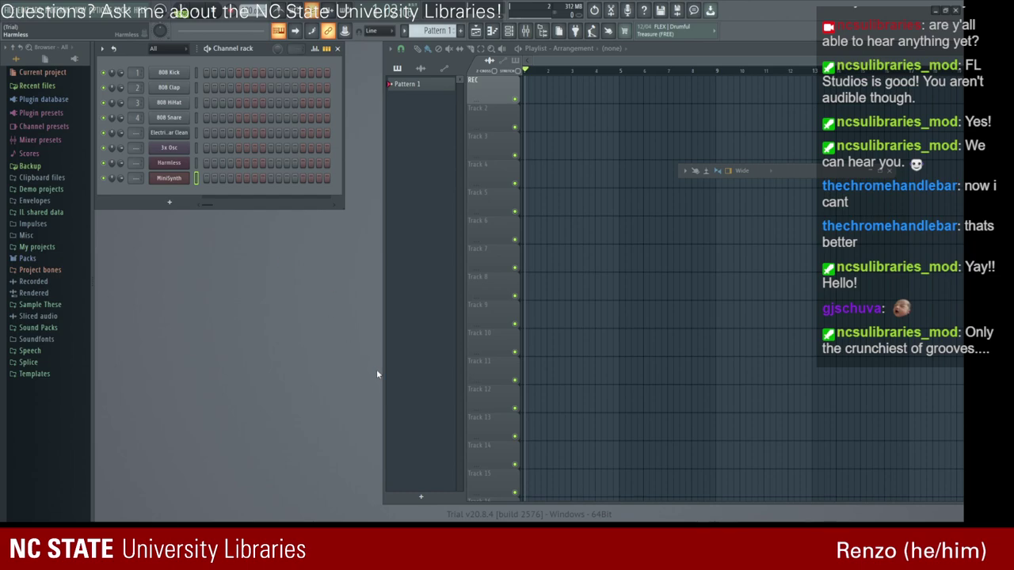
pyautogui.click(367, 394)
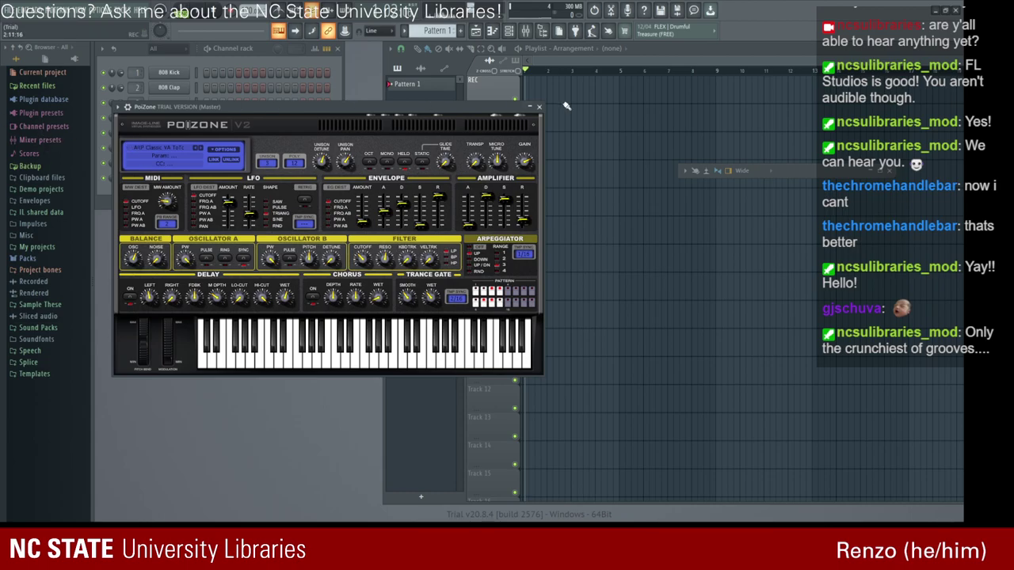
pyautogui.click(539, 107)
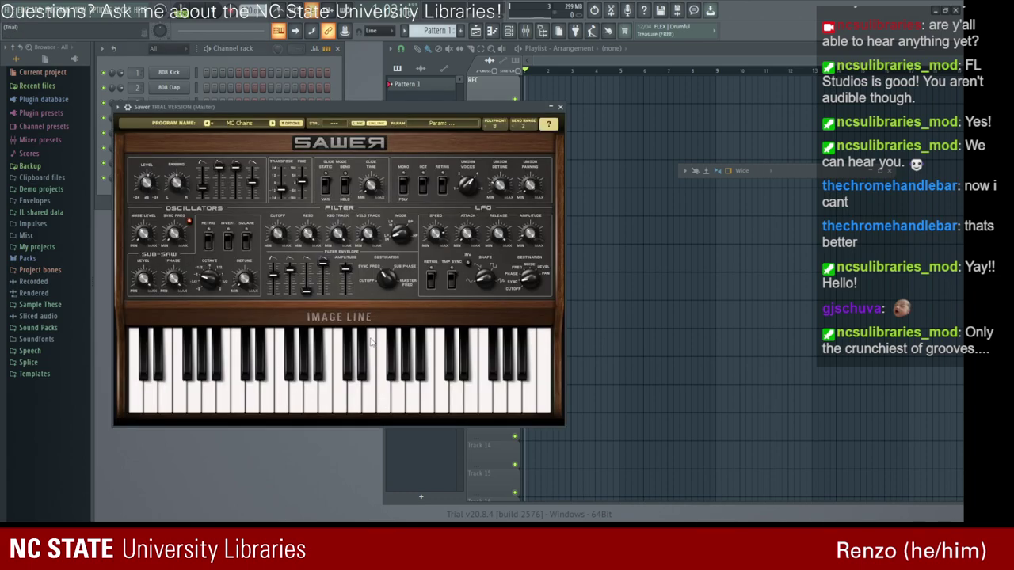
# Audition Sawer's MC Chains program, and switch to MC Cracked and play notes with it.
pyautogui.press('v')
pyautogui.press('n')
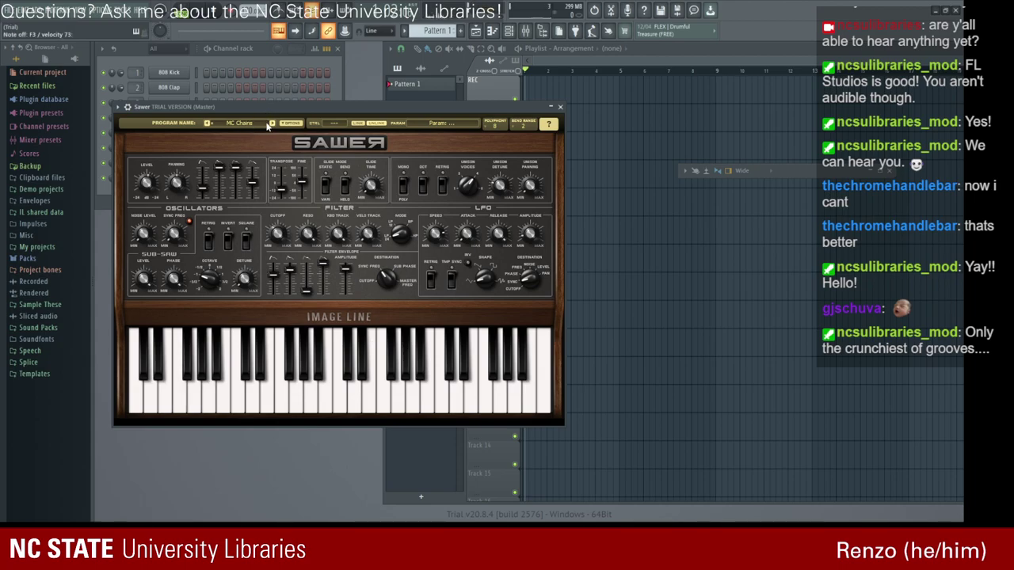
pyautogui.click(271, 124)
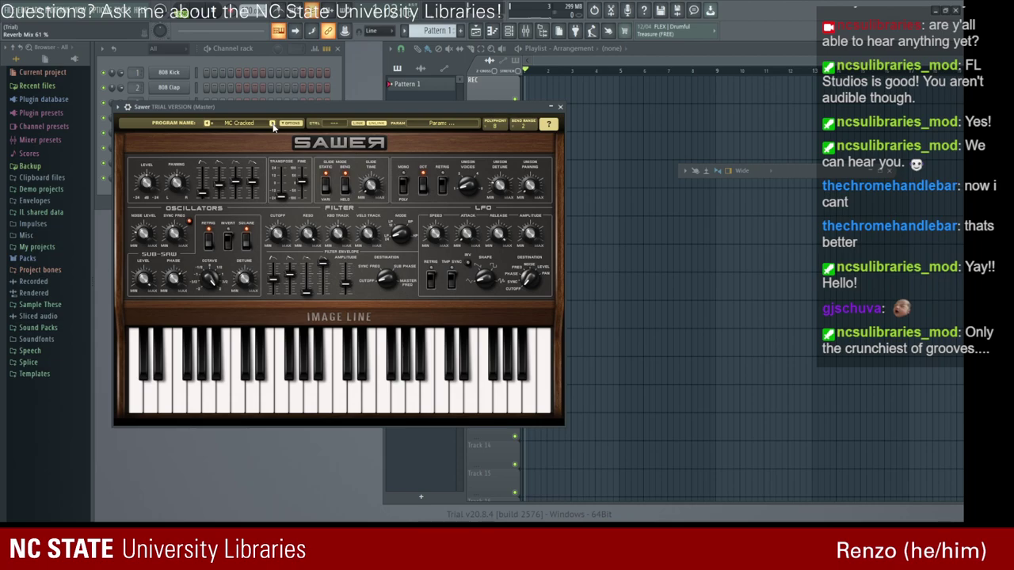
pyautogui.press('v')
pyautogui.press('n')
pyautogui.press('b')
pyautogui.press(',')
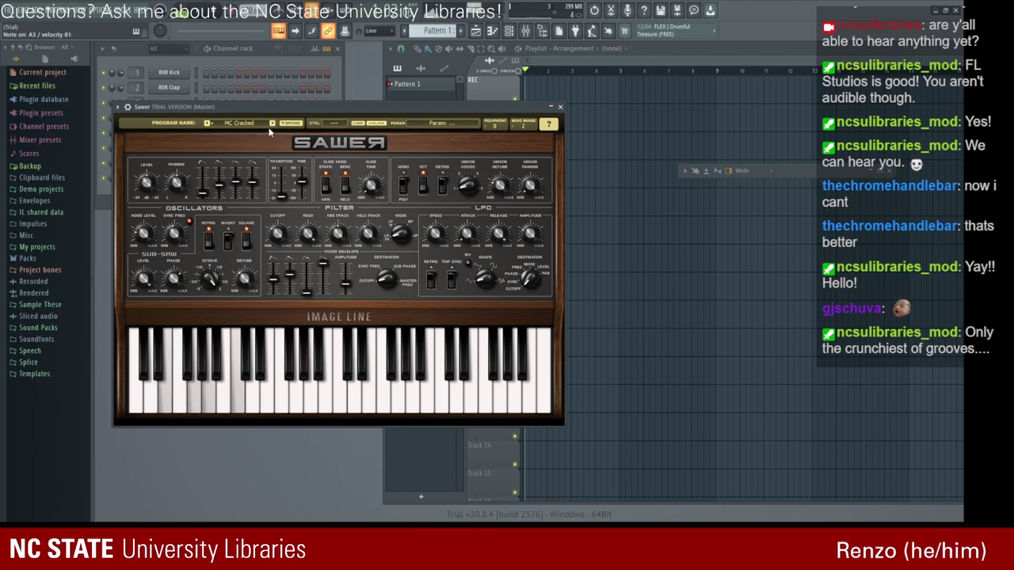
pyautogui.press('x')
pyautogui.press('m')
# Switch Sawer to the MC Cthulhu program and audition it with low and high notes.
pyautogui.click(271, 124)
pyautogui.press('x')
pyautogui.press('.')
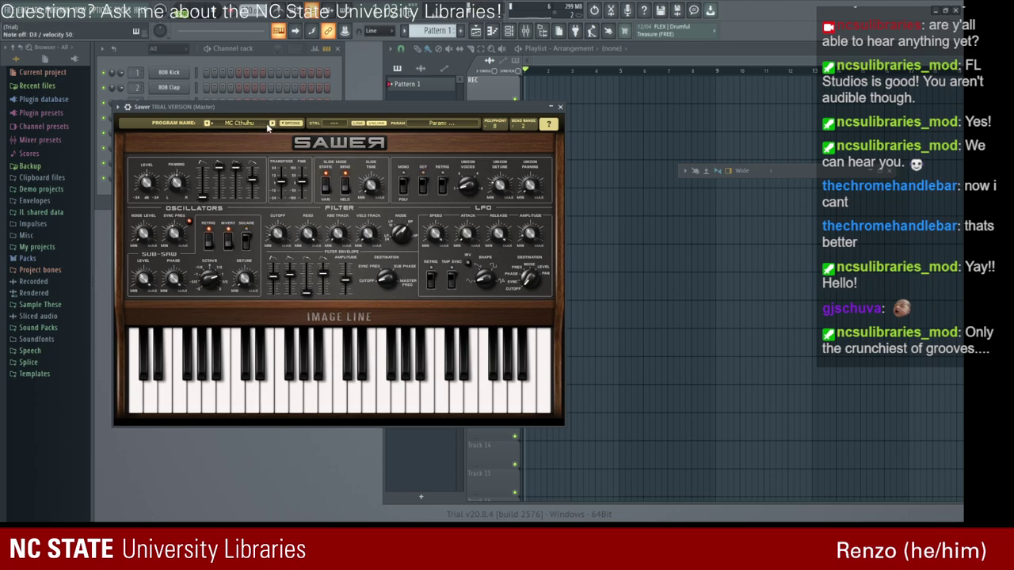
pyautogui.press('x')
pyautogui.press('.')
pyautogui.press('i')
pyautogui.press('p')
pyautogui.press(']')
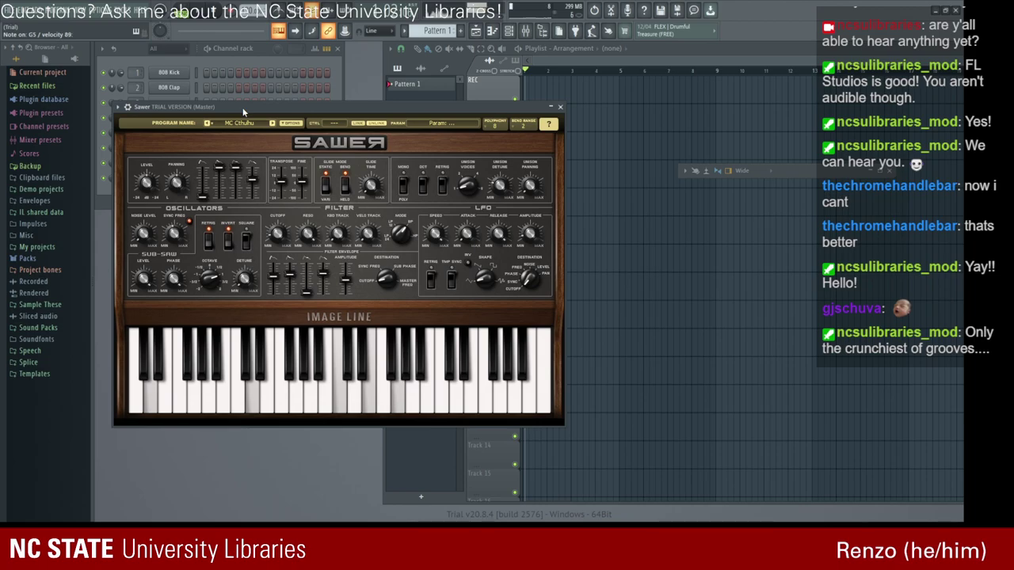
pyautogui.press('i')
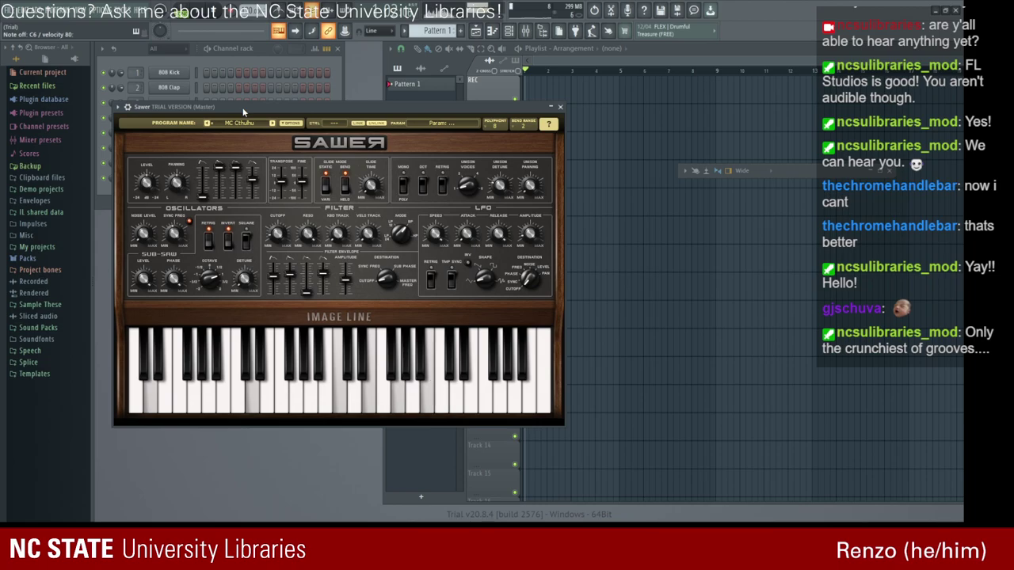
pyautogui.press('x')
pyautogui.press('.')
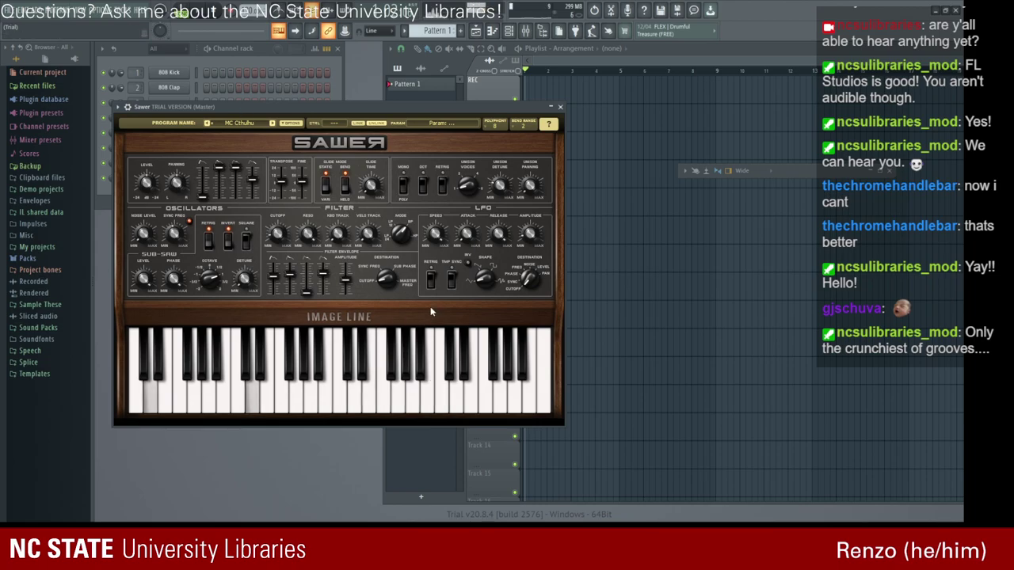
# Set Sawer's filter envelope destination to MasterFrq and raise the envelope's sustain to the maximum.
pyautogui.moveTo(388, 279); pyautogui.dragTo(387, 267)
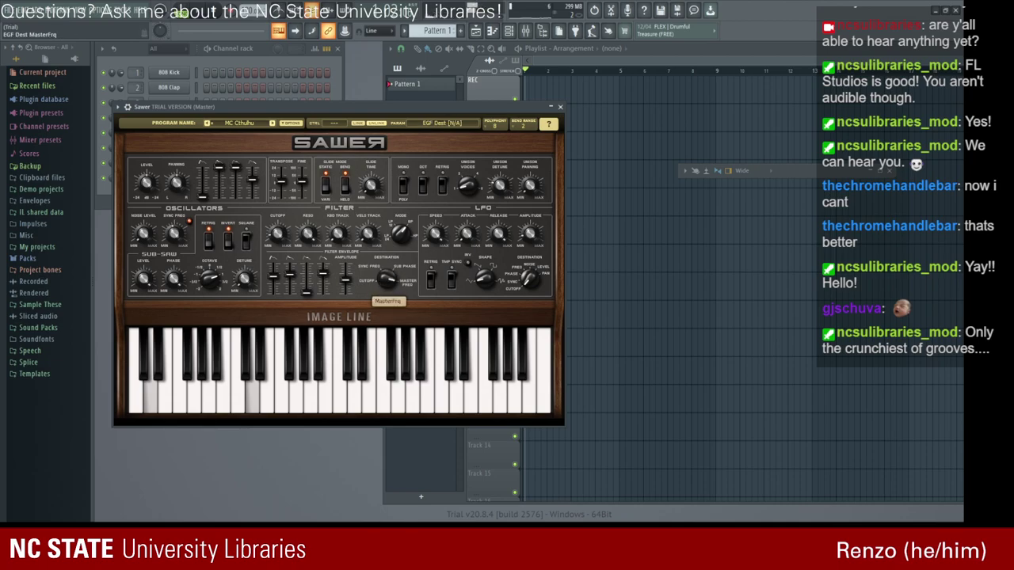
pyautogui.moveTo(307, 293); pyautogui.dragTo(307, 265)
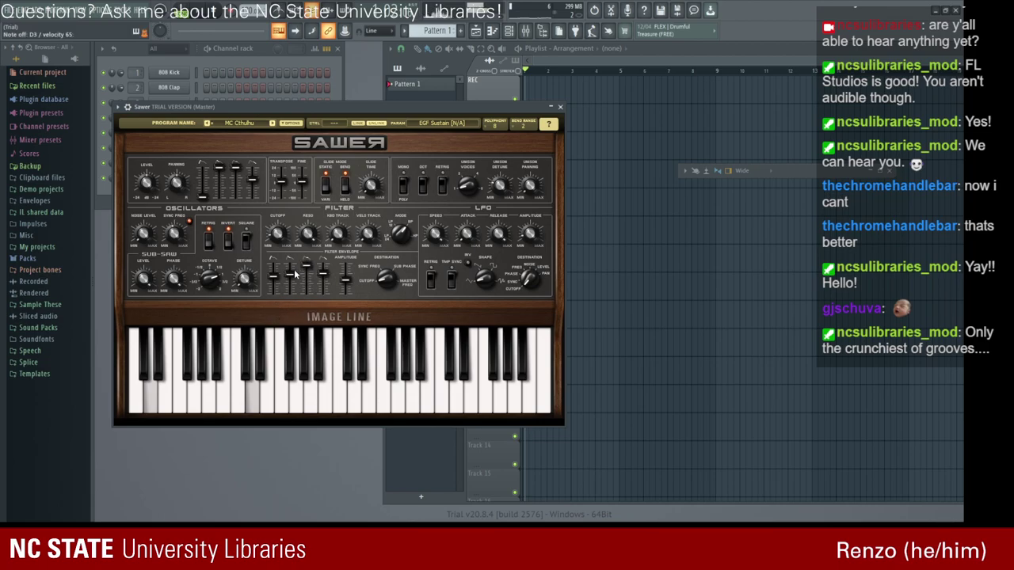
# Open Sawer's presets library and audition the Ambient programs MC Forest Cry, MC Siren and MC Pulsar.
pyautogui.click(246, 129)
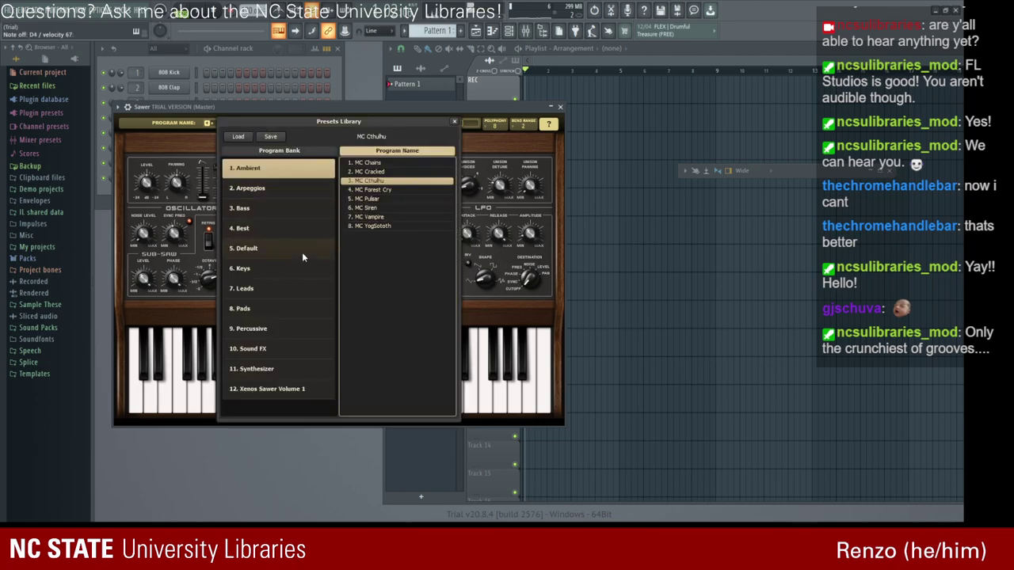
pyautogui.click(390, 191)
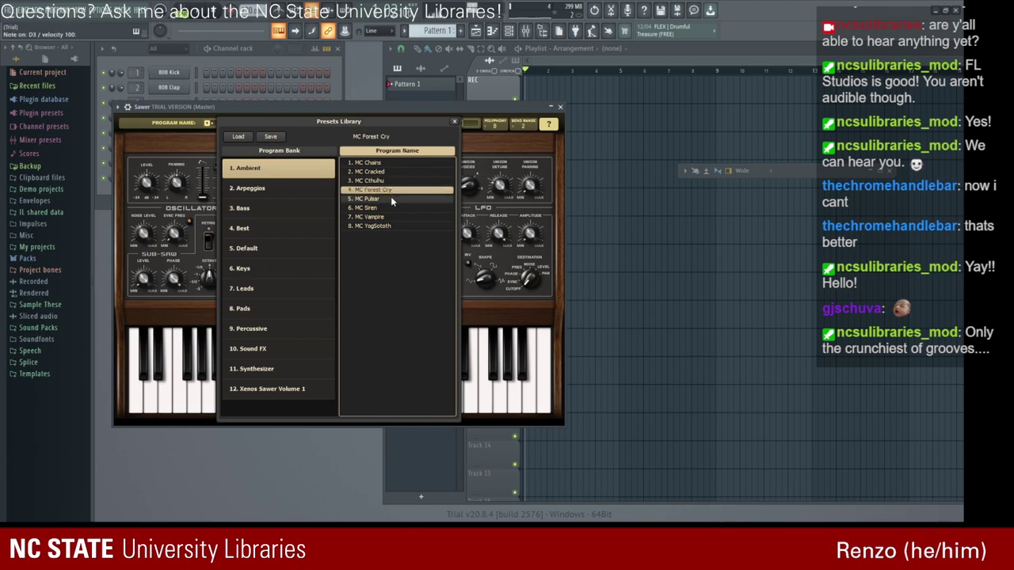
pyautogui.click(382, 206)
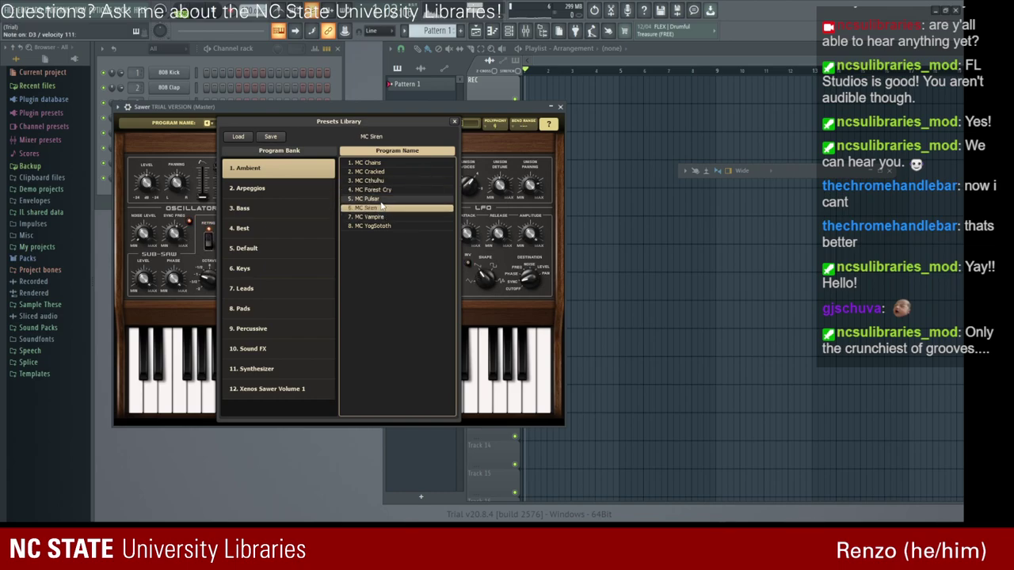
pyautogui.click(376, 198)
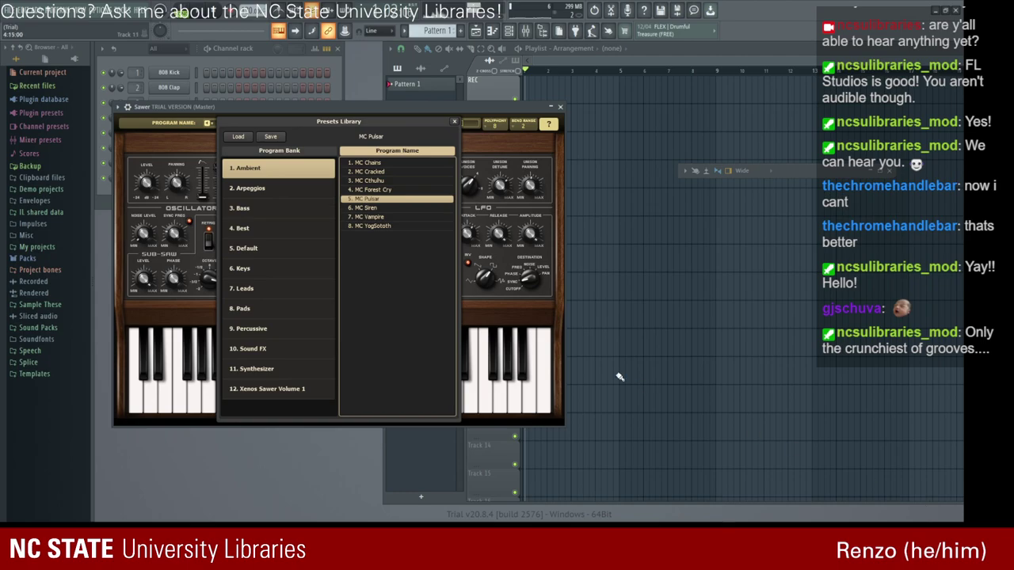
# Switch Sawer's presets library to the Arpeggios bank and audition FG Backing Track, FG Mixed Nutz and FG Moscow 80s.
pyautogui.click(265, 198)
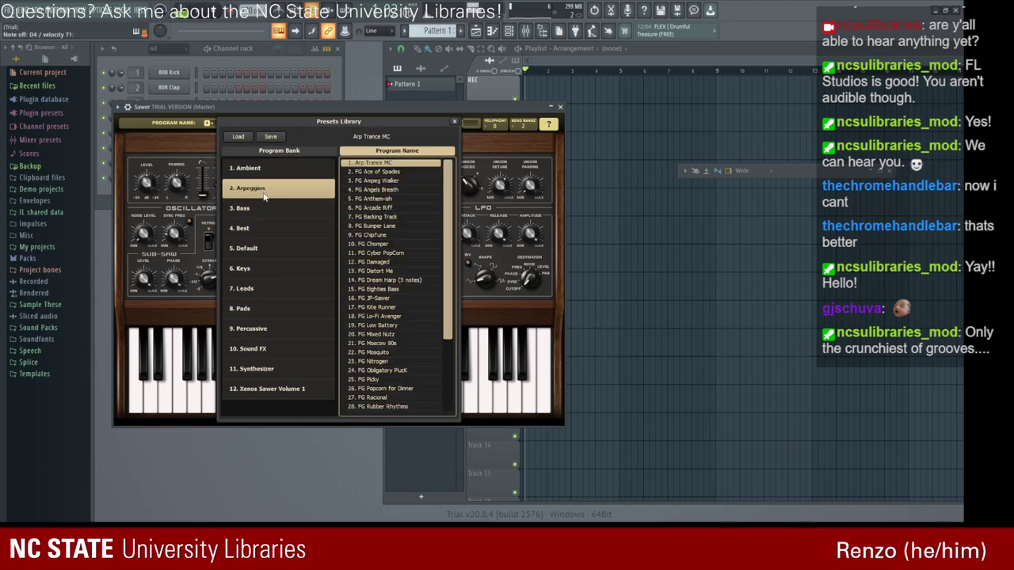
pyautogui.click(382, 217)
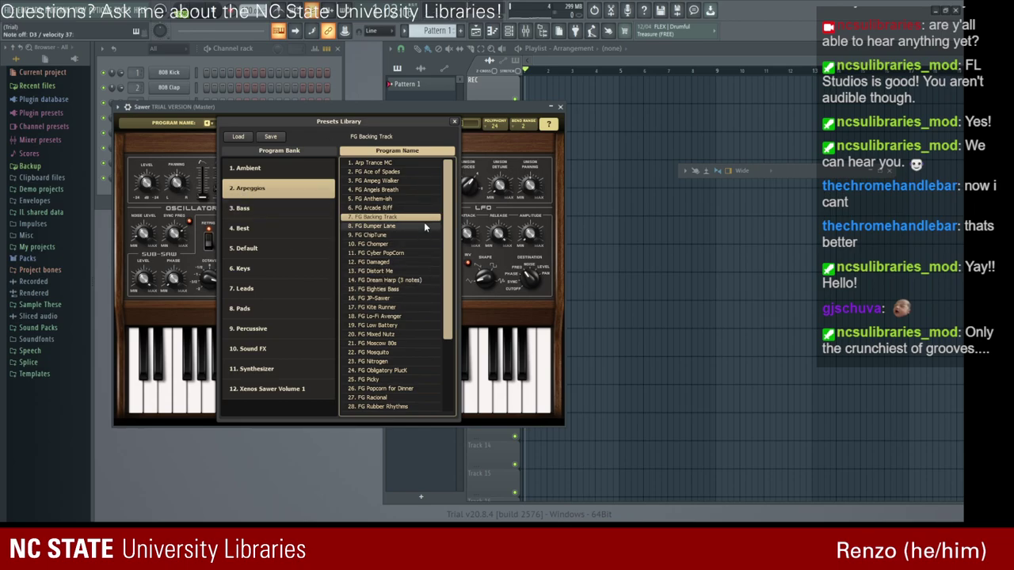
pyautogui.scroll(-1, 420, 226)
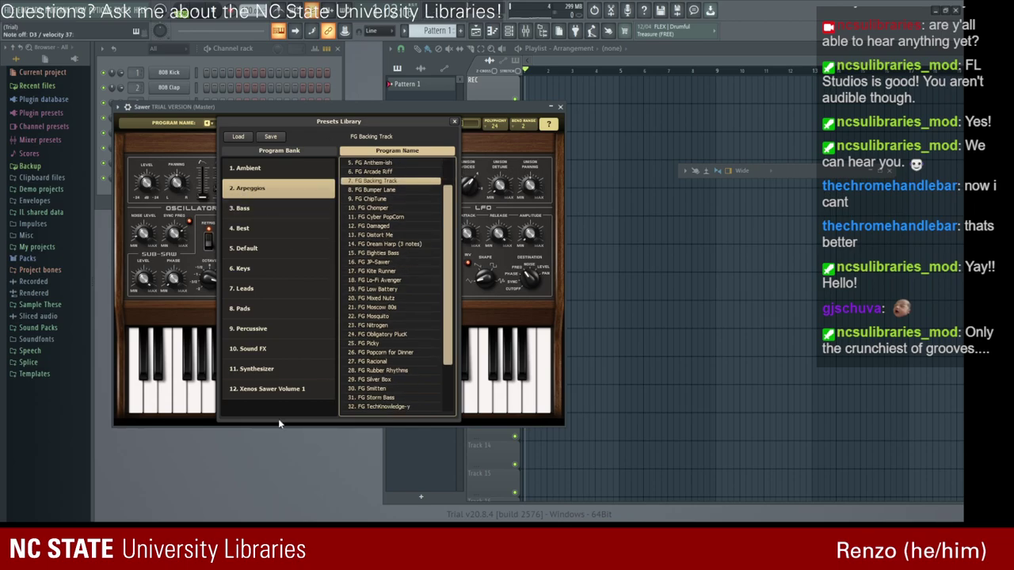
pyautogui.click(399, 298)
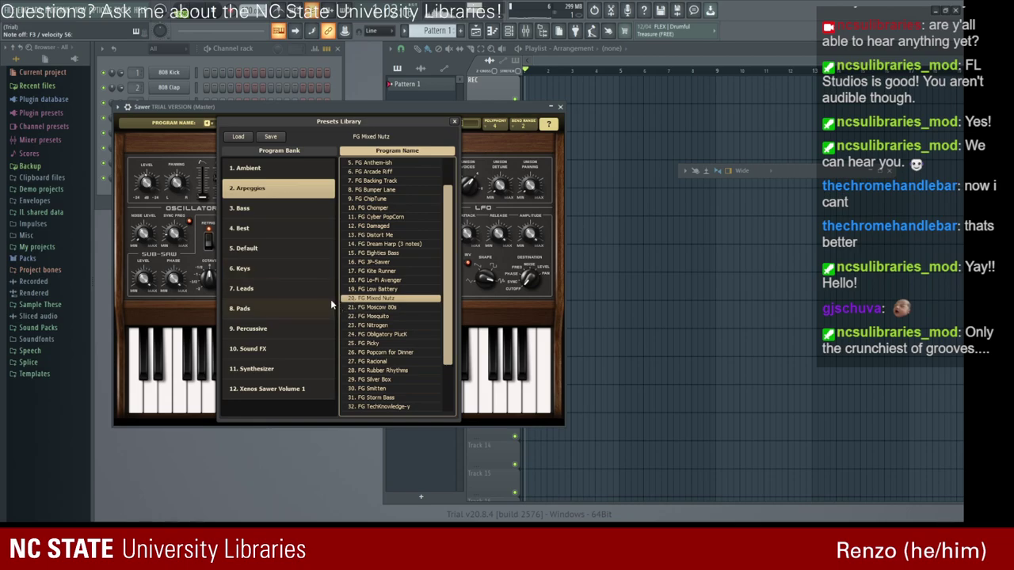
pyautogui.click(402, 309)
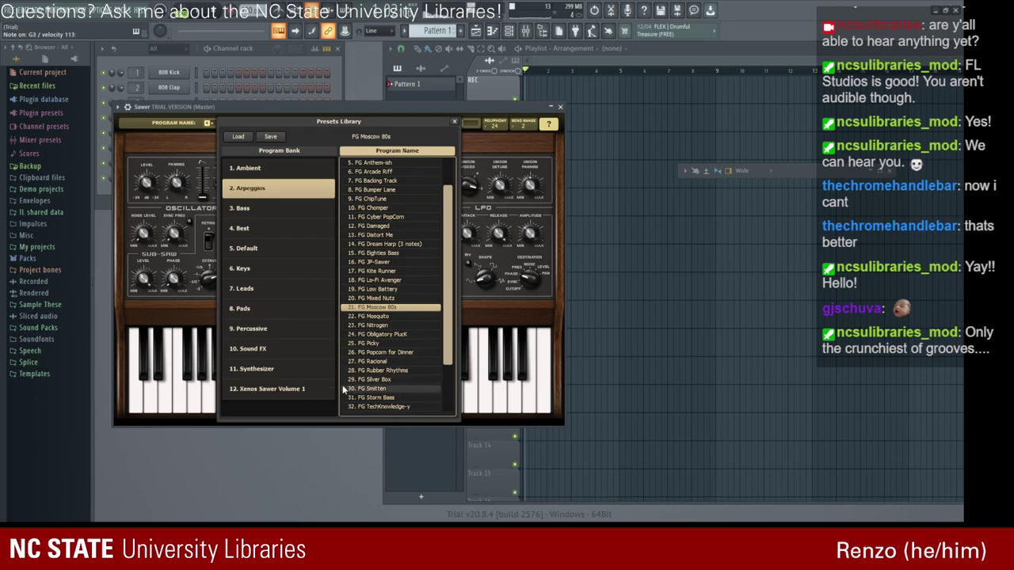
# Load Sawer's FG Silver Box arpeggio program and close the presets library.
pyautogui.click(364, 381)
pyautogui.scroll(-3, 388, 348)
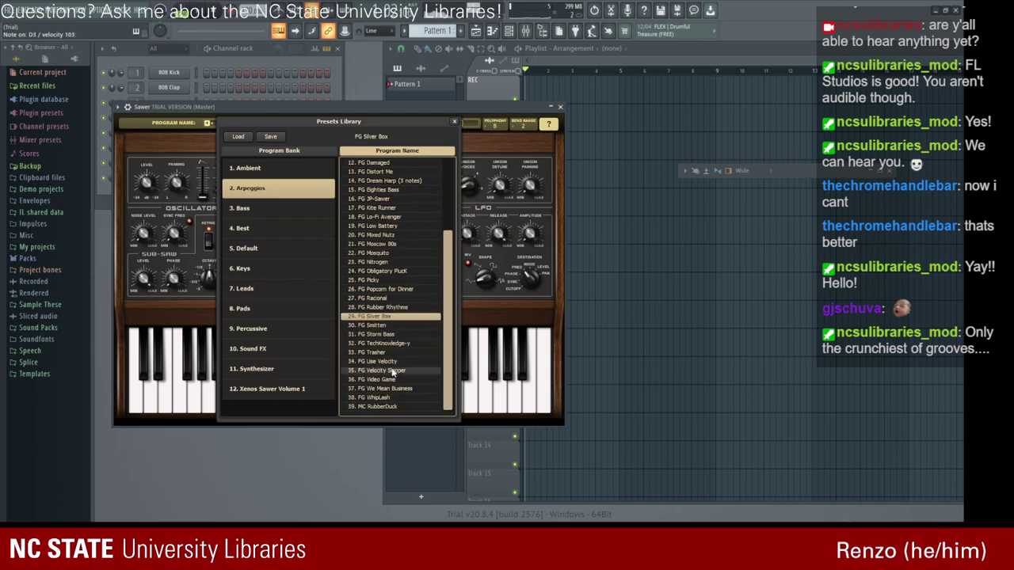
pyautogui.click(452, 122)
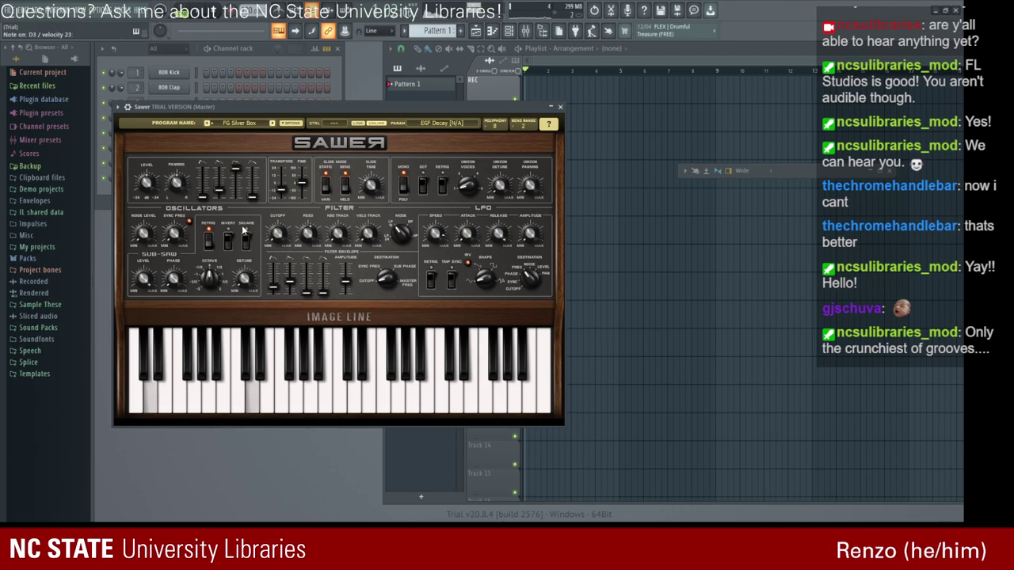
# Try out Sawer's master panning, slide mode, sub-saw retrigger and sub-saw octave controls while playing notes.
pyautogui.moveTo(180, 182); pyautogui.dragTo(181, 181)
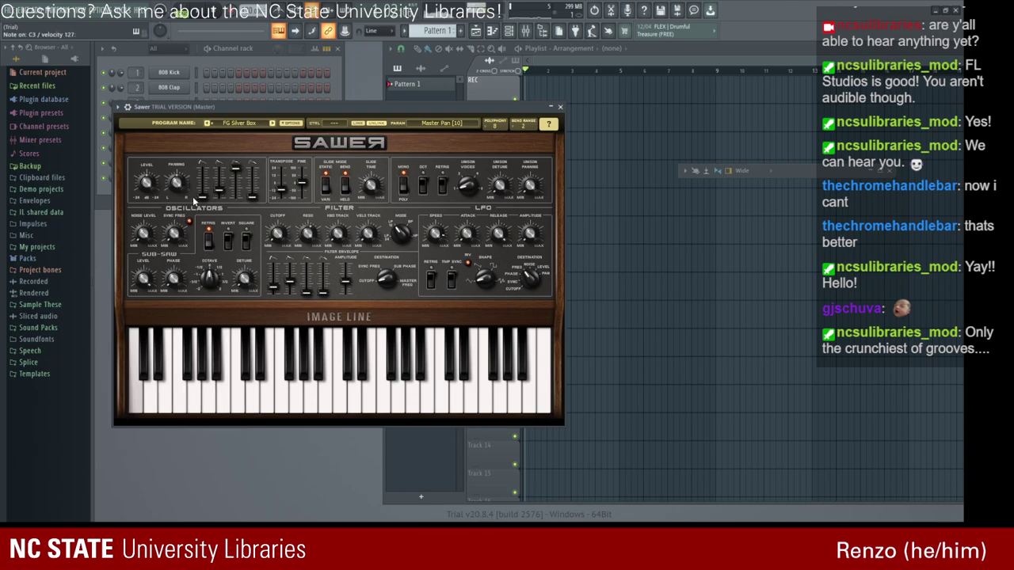
pyautogui.click(327, 187)
pyautogui.click(325, 190)
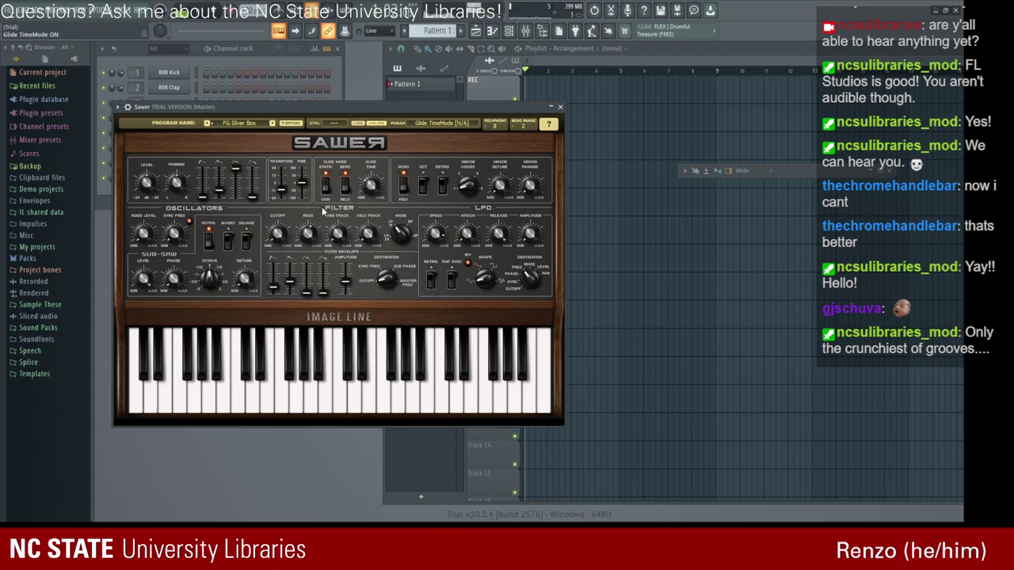
pyautogui.click(212, 242)
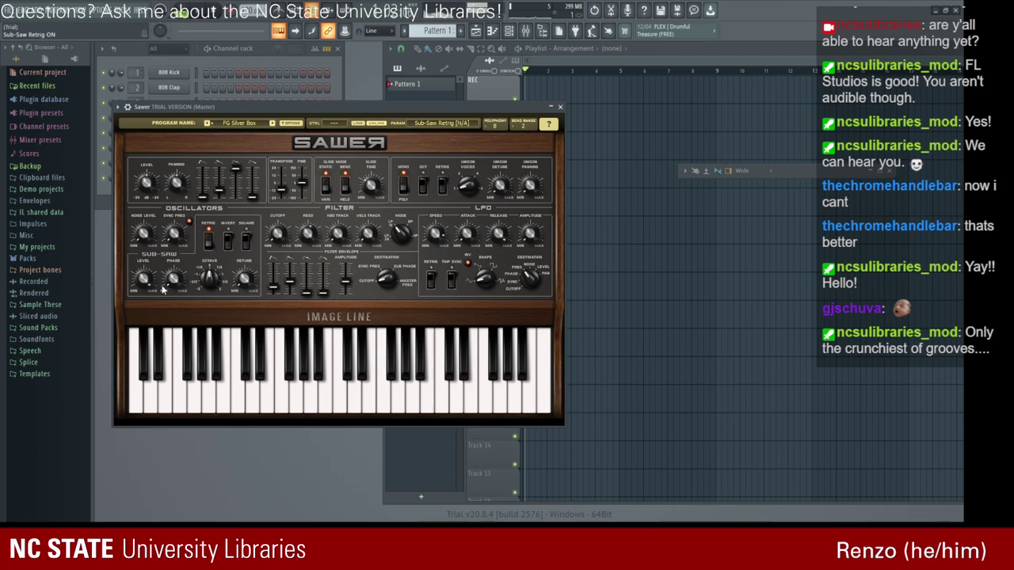
pyautogui.moveTo(210, 278)
pyautogui.mouseDown()
pyautogui.moveTo(210, 258)
pyautogui.moveTo(212, 283)
pyautogui.mouseUp()
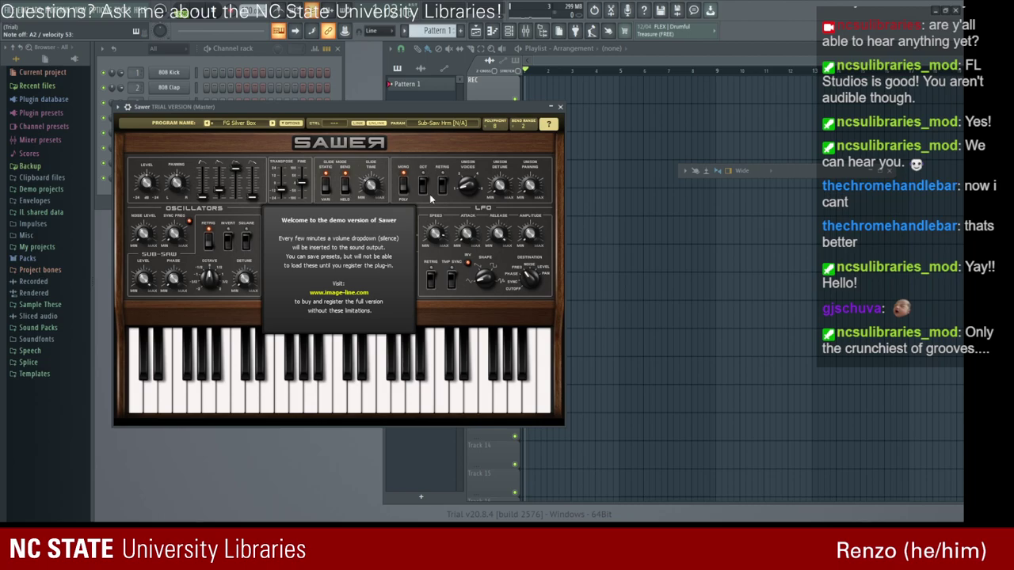
# Try out Sawer's LFO shape and destination controls with played notes, and close the synth window.
pyautogui.moveTo(483, 279)
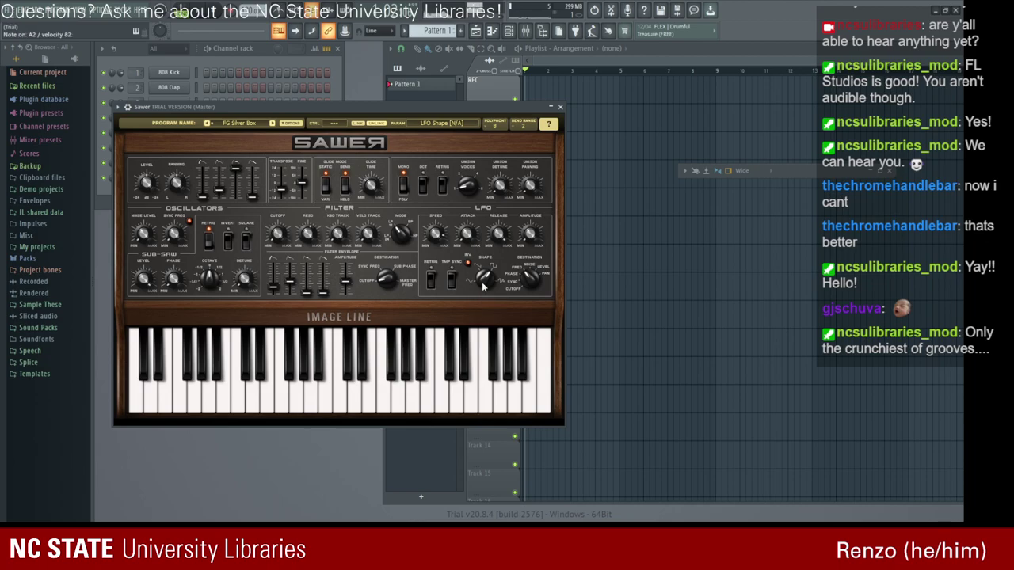
pyautogui.moveTo(482, 283); pyautogui.dragTo(482, 268)
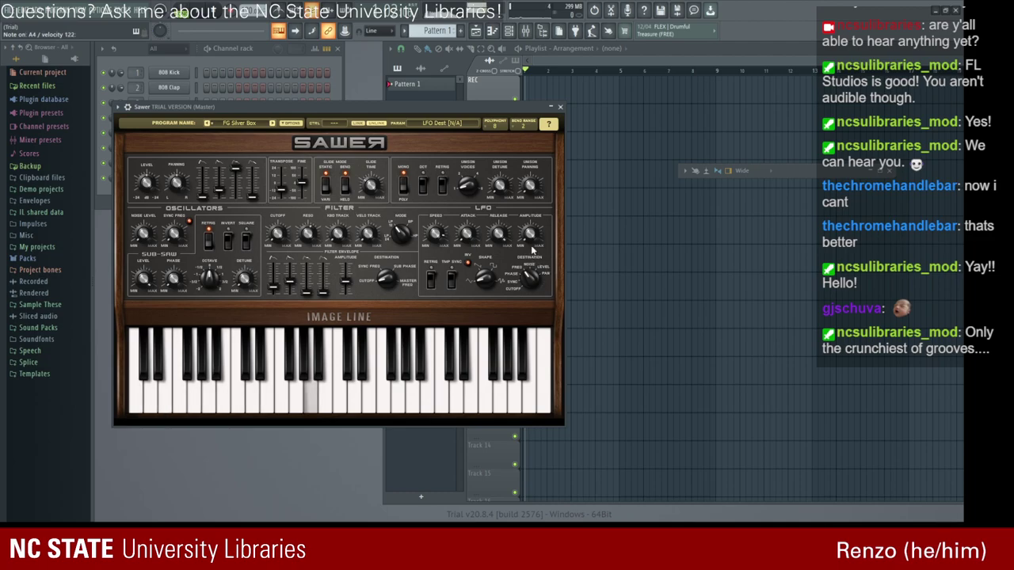
pyautogui.click(560, 106)
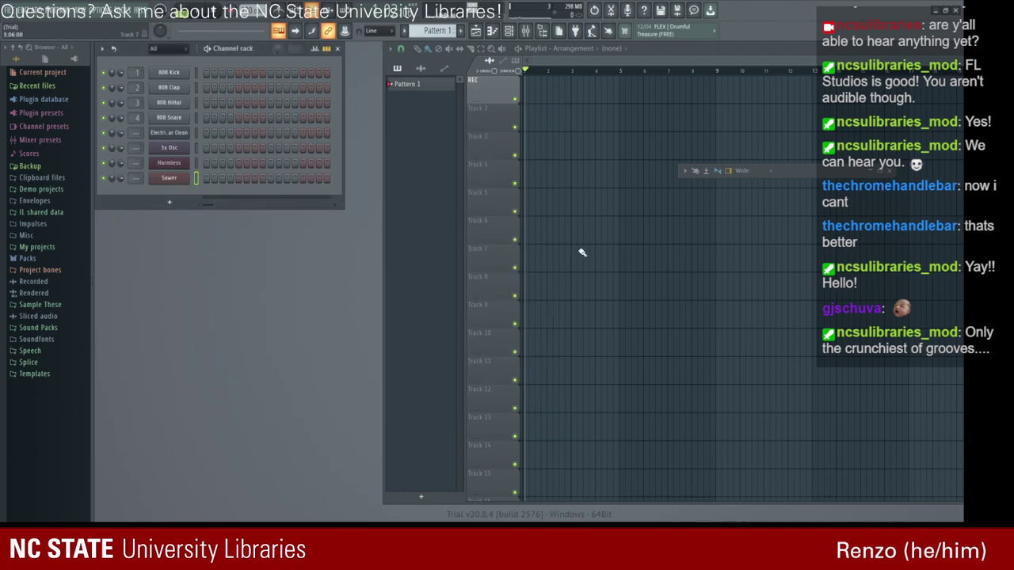
# Bring back the minimized mixer, return it from full size to a smaller window and fit it below the channel rack.
pyautogui.click(871, 172)
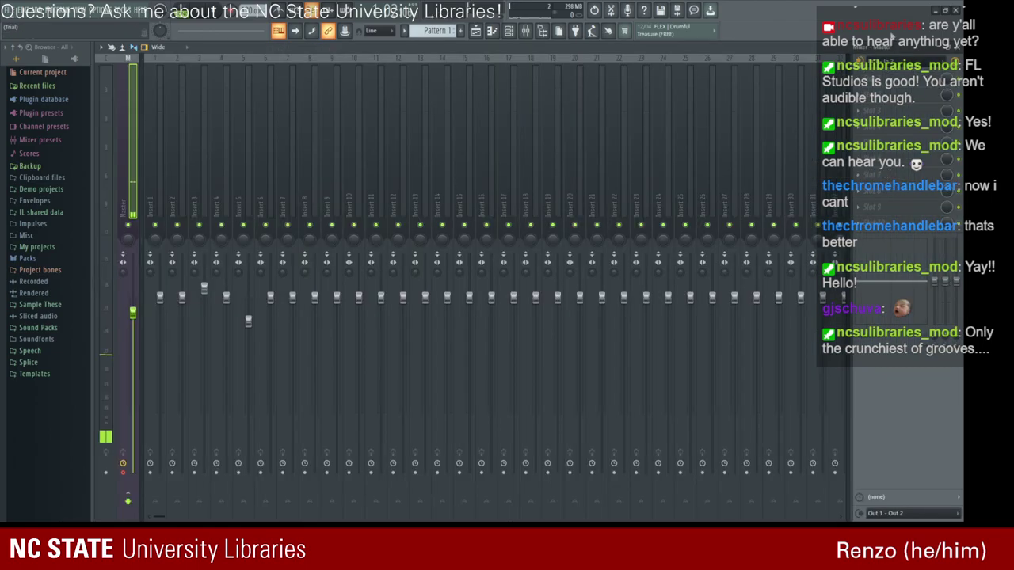
pyautogui.click(954, 49)
pyautogui.moveTo(804, 172); pyautogui.dragTo(257, 303)
pyautogui.moveTo(349, 307); pyautogui.dragTo(527, 446)
pyautogui.moveTo(421, 303); pyautogui.dragTo(377, 263)
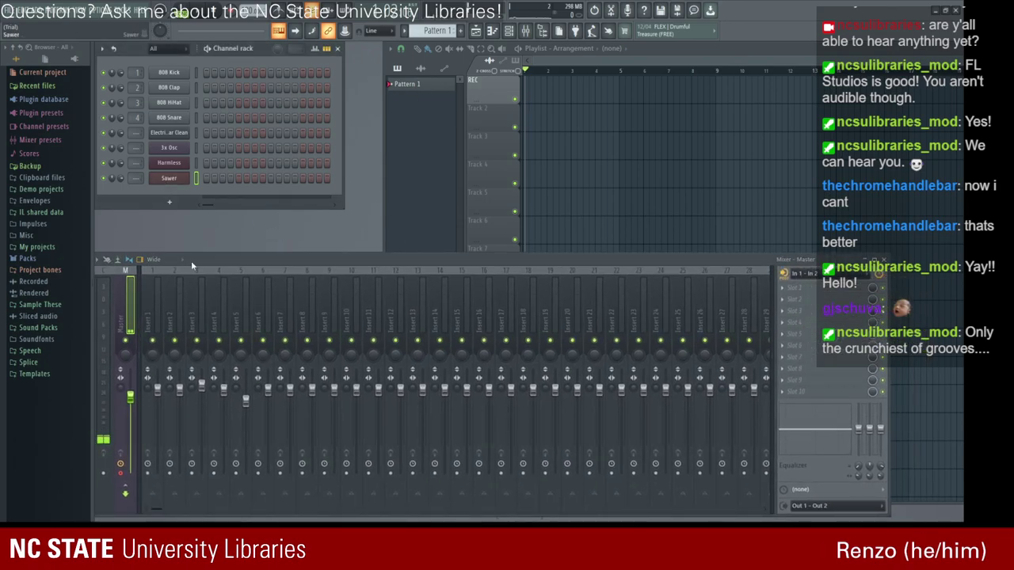
# Route the Sawer channel to mixer insert 5 and load the Hardcore effect into that track's first slot.
pyautogui.hotkey('ctrl', 'l')
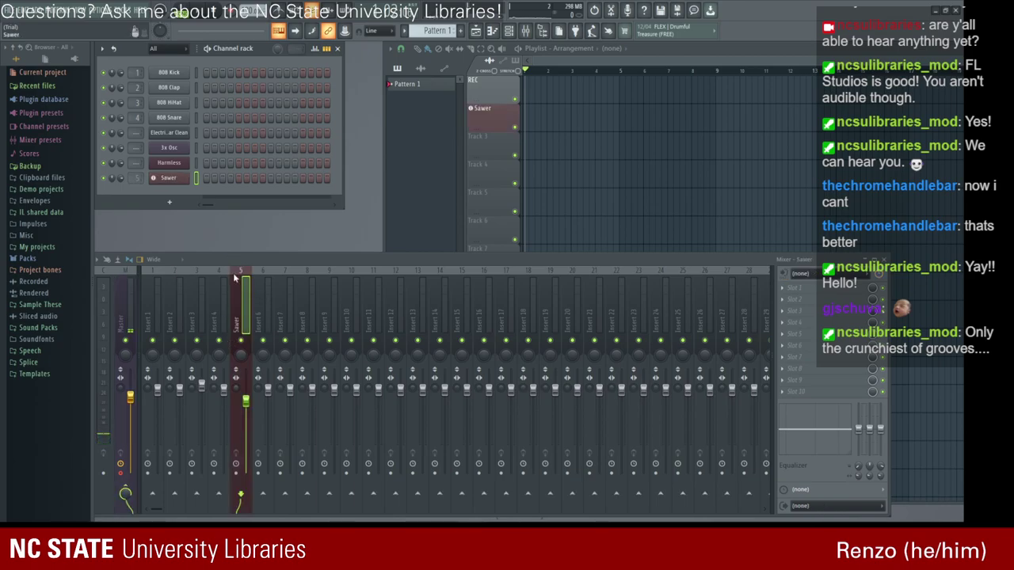
pyautogui.moveTo(249, 262)
pyautogui.mouseDown()
pyautogui.moveTo(282, 239)
pyautogui.moveTo(255, 263)
pyautogui.mouseUp()
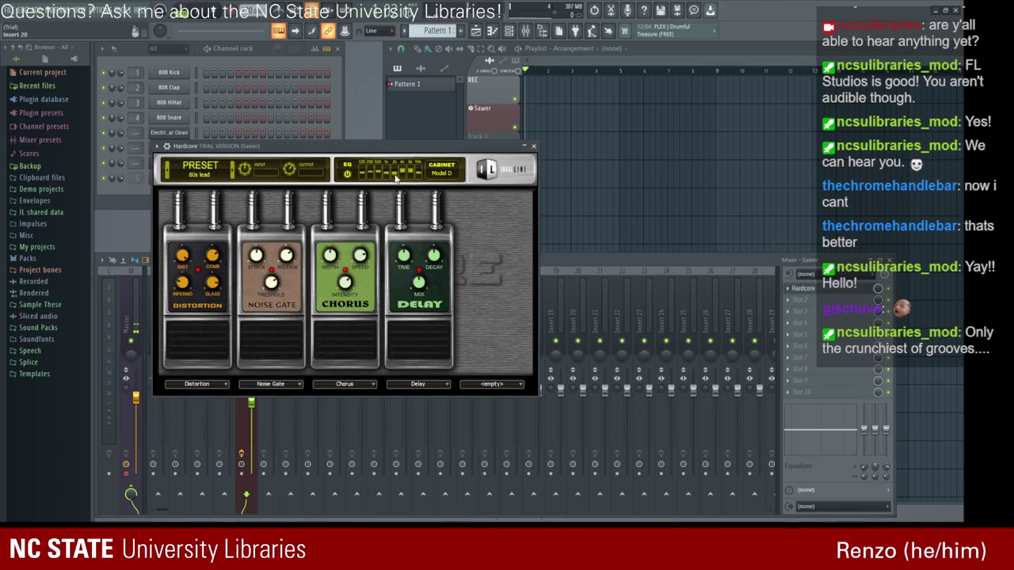
# Move the Hardcore window clear of the channel rack and audition Sawer through the 80s lead preset.
pyautogui.moveTo(406, 147); pyautogui.dragTo(801, 169)
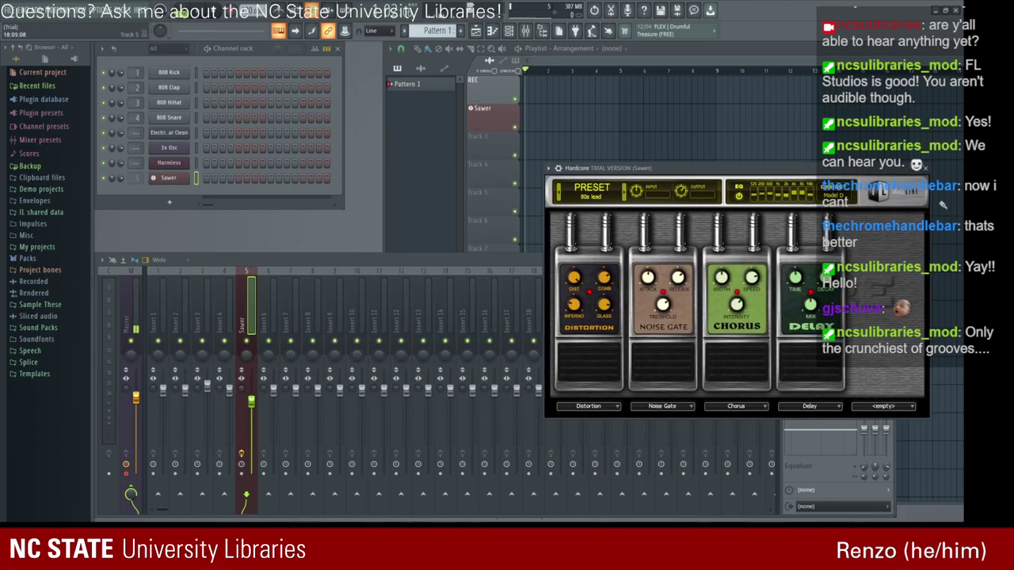
pyautogui.moveTo(898, 169); pyautogui.dragTo(824, 42)
pyautogui.click(871, 263)
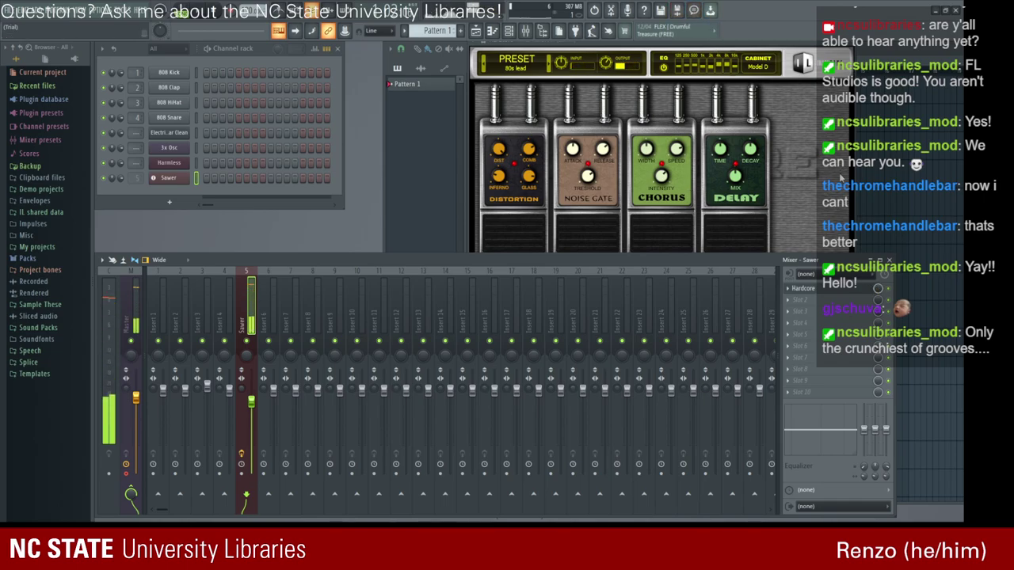
pyautogui.click(839, 172)
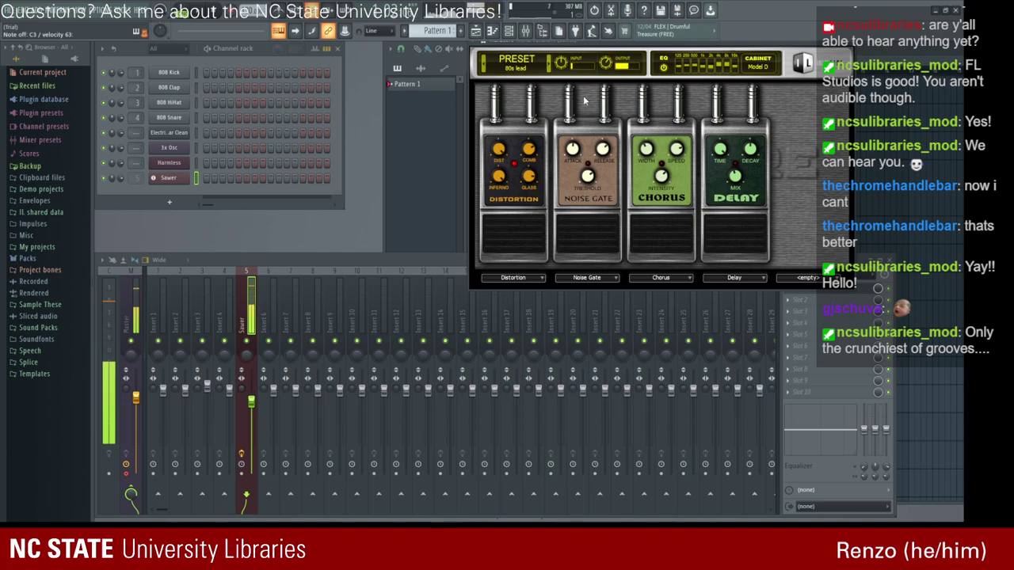
# Switch Hardcore to the AC-DC Rhythm PG preset, play Sawer through it and minimize the effect window.
pyautogui.click(549, 63)
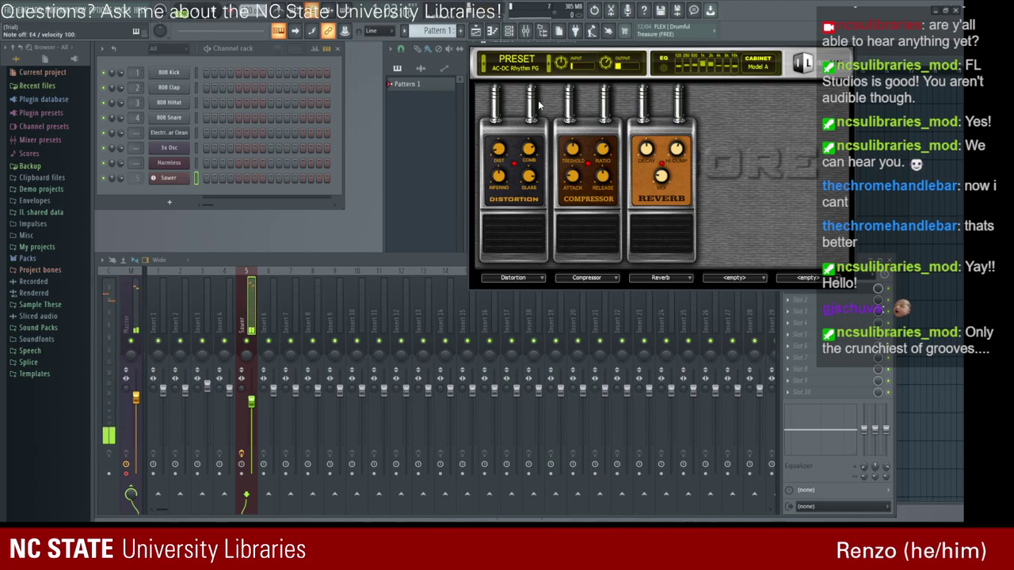
pyautogui.moveTo(809, 44); pyautogui.dragTo(812, 58)
pyautogui.click(843, 60)
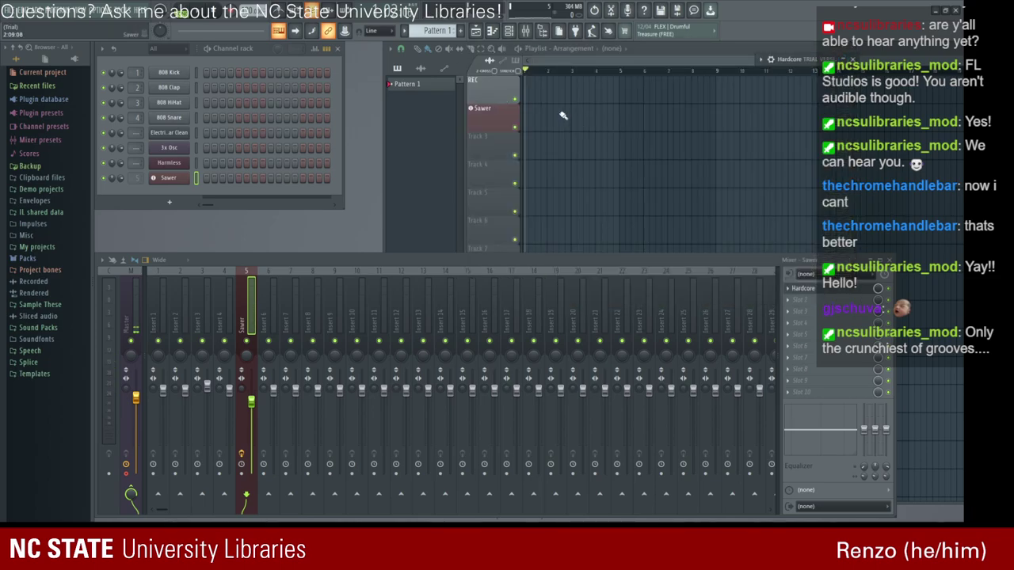
# Record a played Sawer performance of about ten bars into the playlist as audio clips, and stop the recording.
pyautogui.press('c')
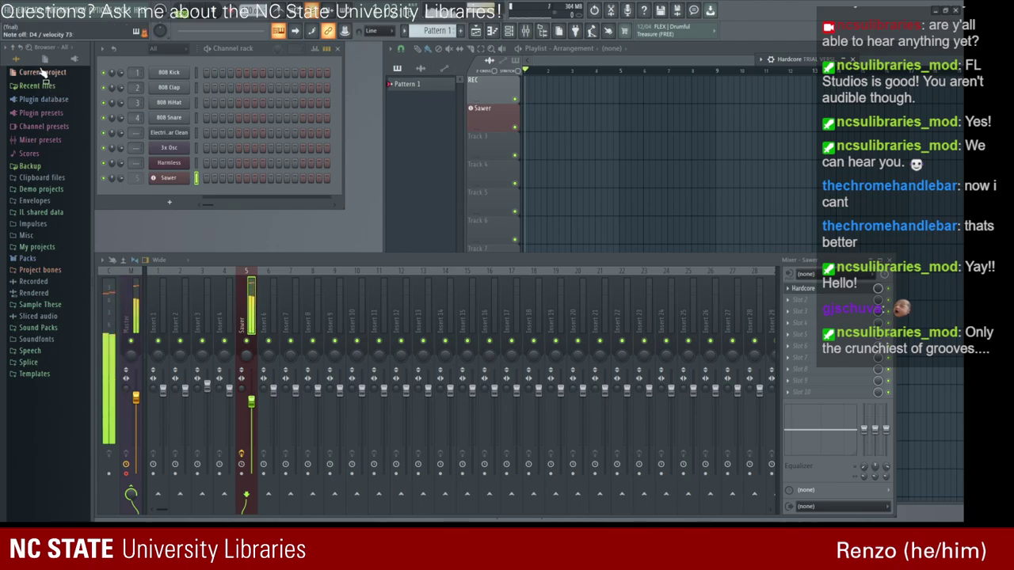
pyautogui.click(241, 17)
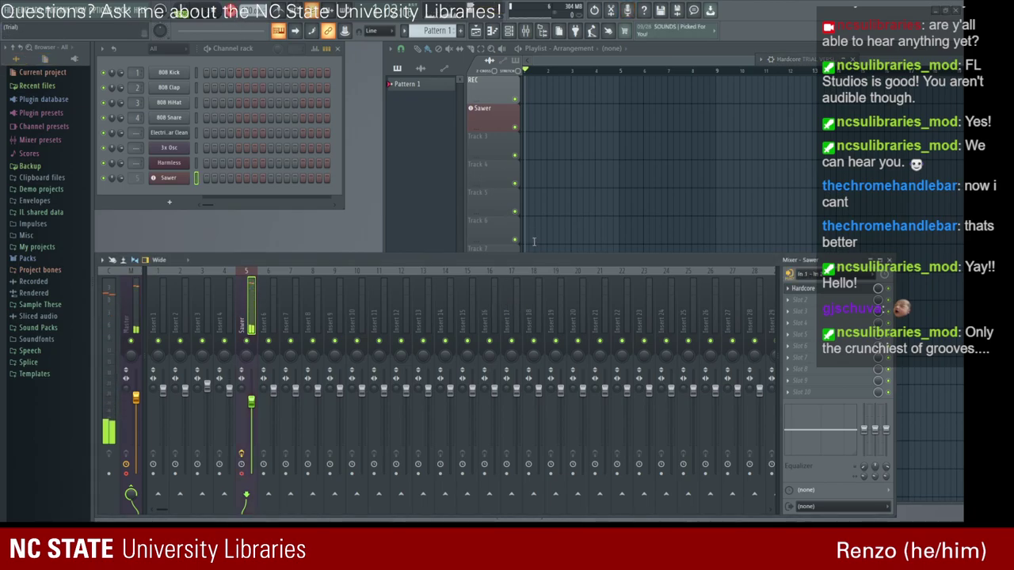
pyautogui.press('space')
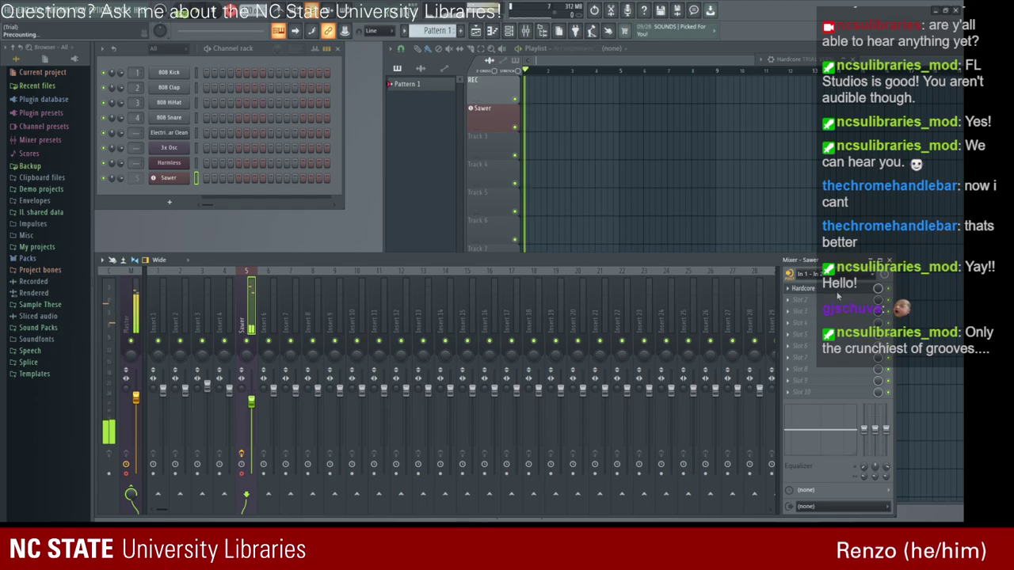
pyautogui.press('space')
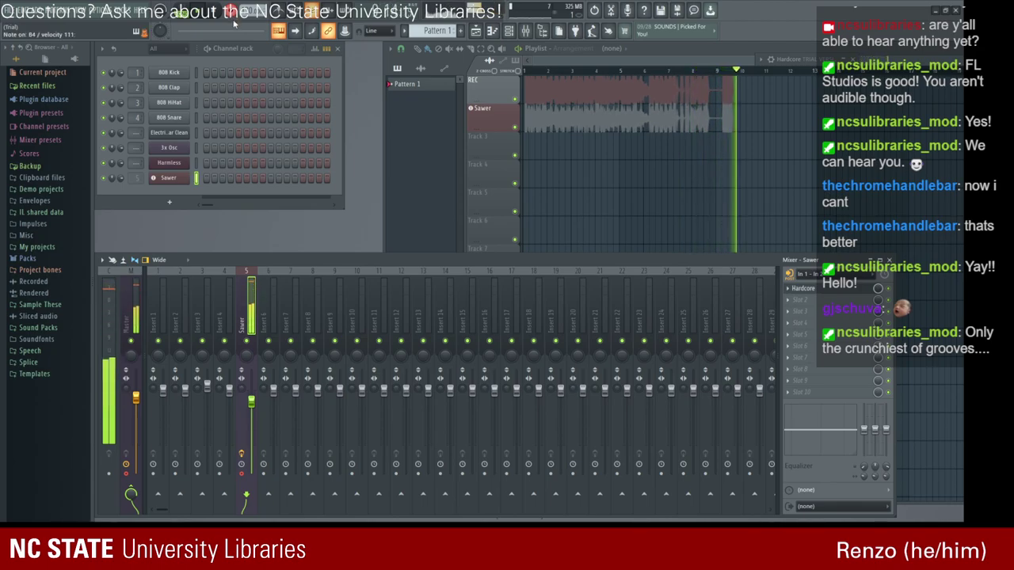
pyautogui.press('space')
pyautogui.click(295, 31)
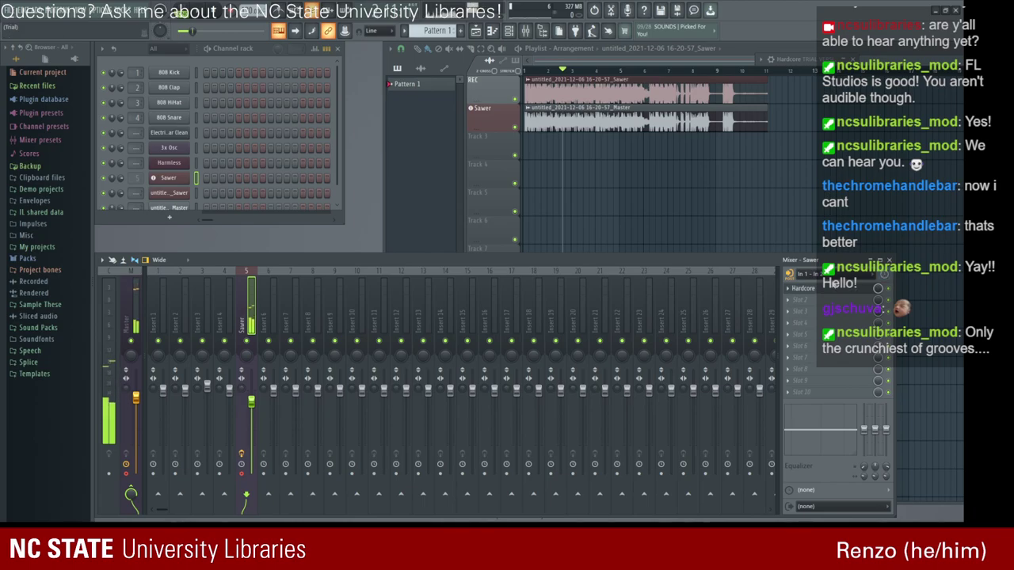
# Reposition the mixer, inspect the Master track's input and disarm audio recording on the Sawer track.
pyautogui.moveTo(799, 261); pyautogui.dragTo(822, 260)
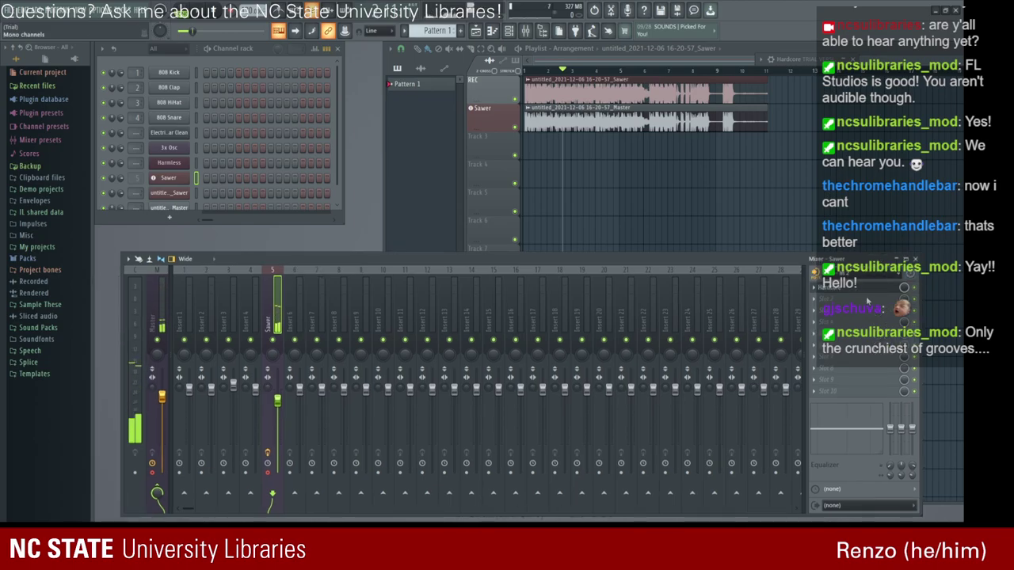
pyautogui.moveTo(792, 261); pyautogui.dragTo(782, 240)
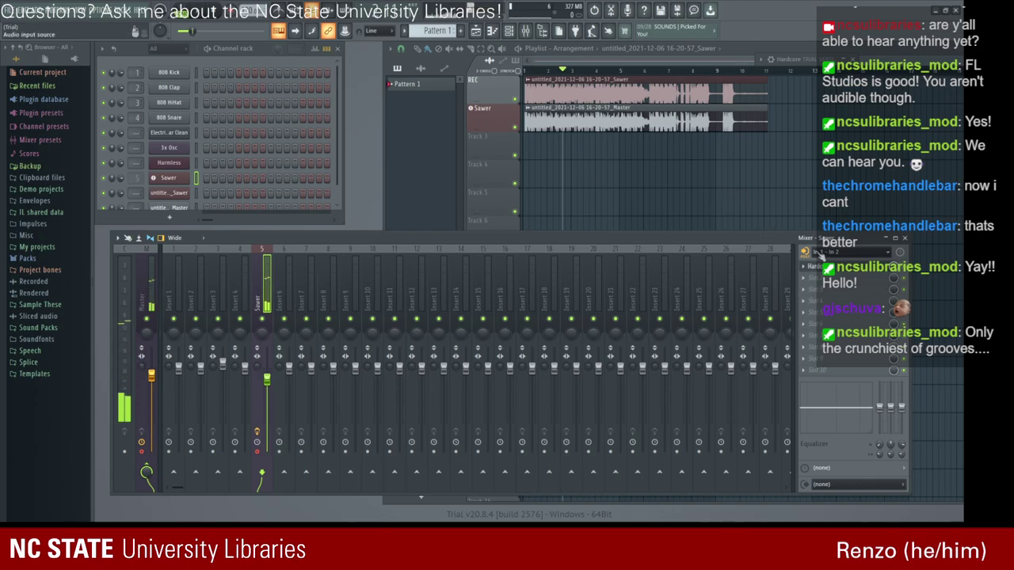
pyautogui.click(154, 283)
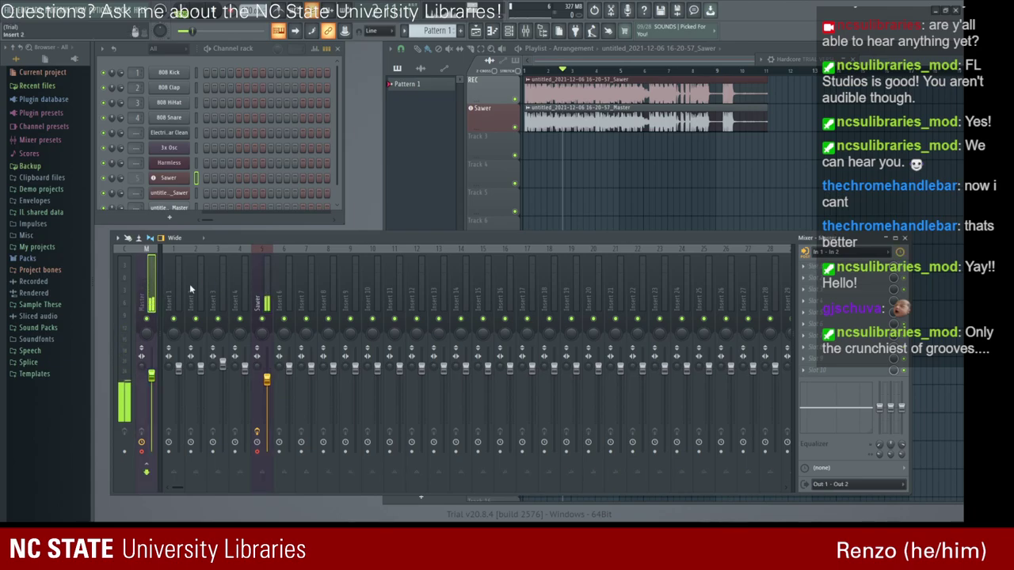
pyautogui.click(259, 453)
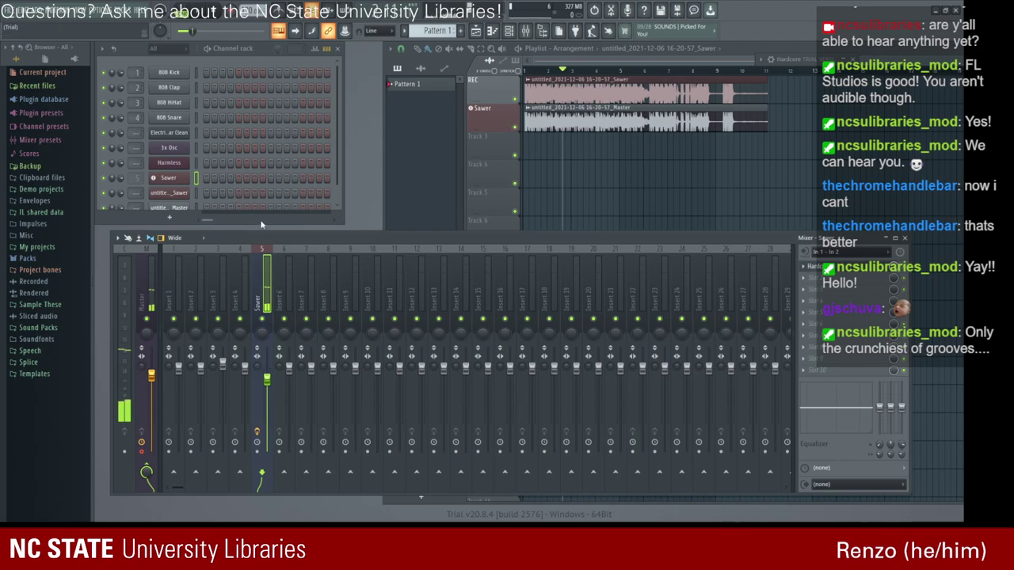
# Move the mixer away from the channel rack, add a SimSynth channel and close its plugin window.
pyautogui.moveTo(335, 231); pyautogui.dragTo(441, 257)
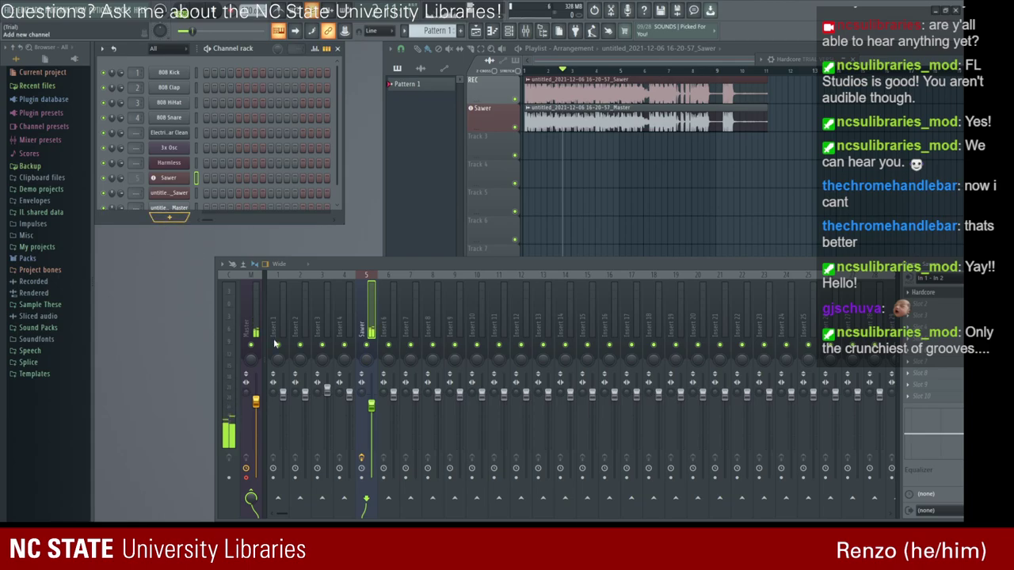
pyautogui.click(256, 377)
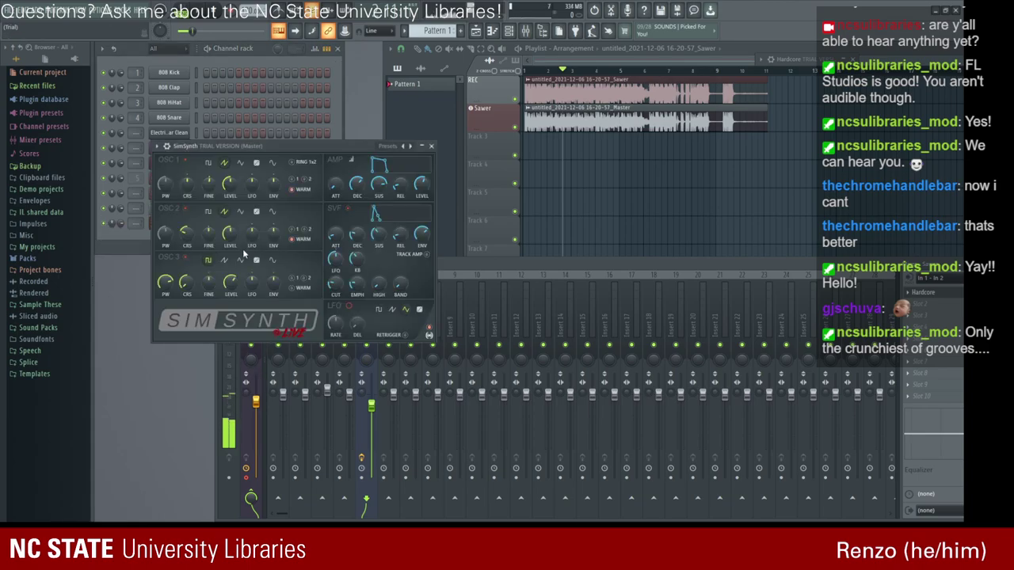
pyautogui.click(432, 148)
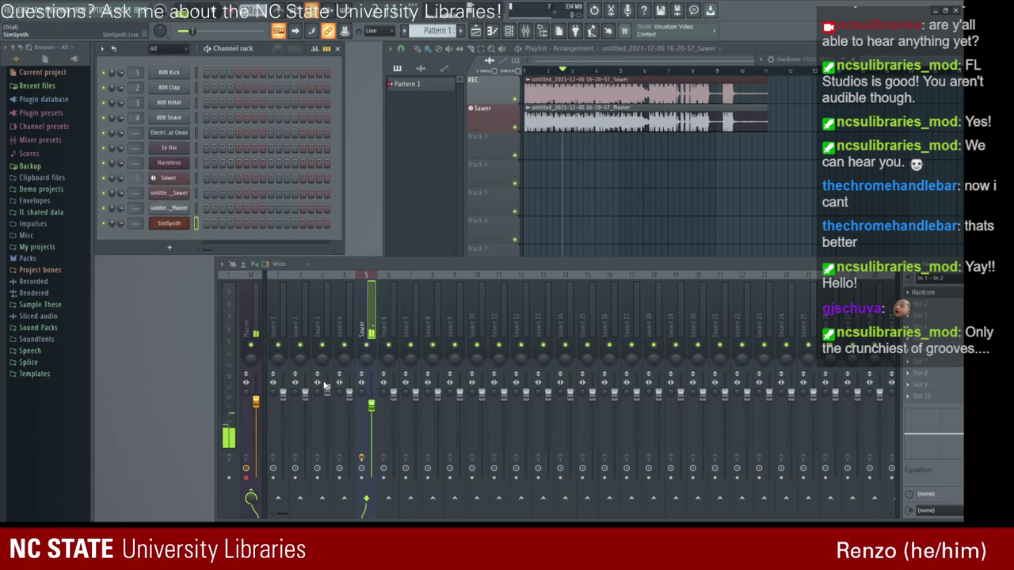
# Try Autogun and BeepMap in a new instrument channel above SimSynth, closing each plugin window after auditioning it.
pyautogui.click(372, 386)
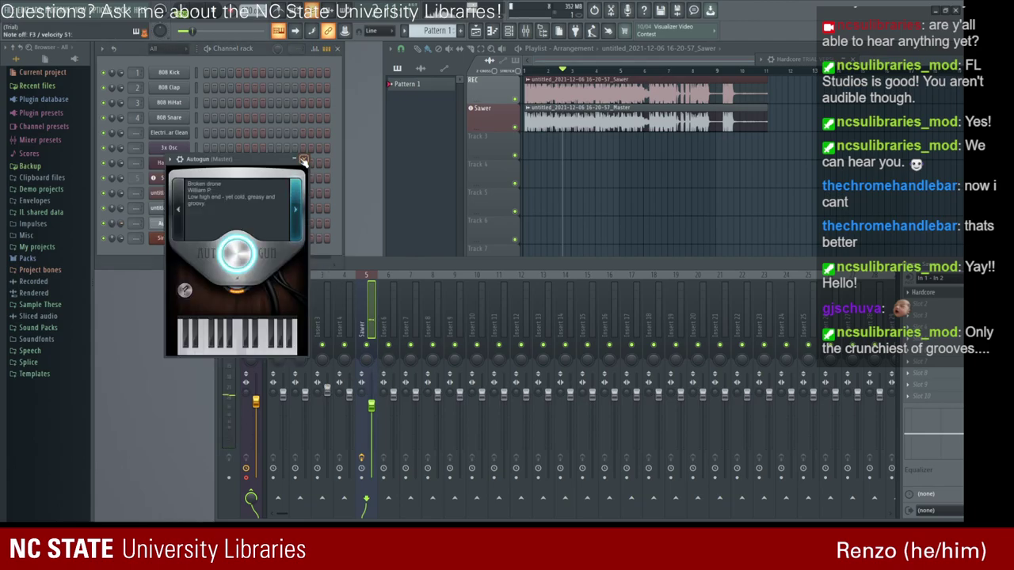
pyautogui.click(304, 159)
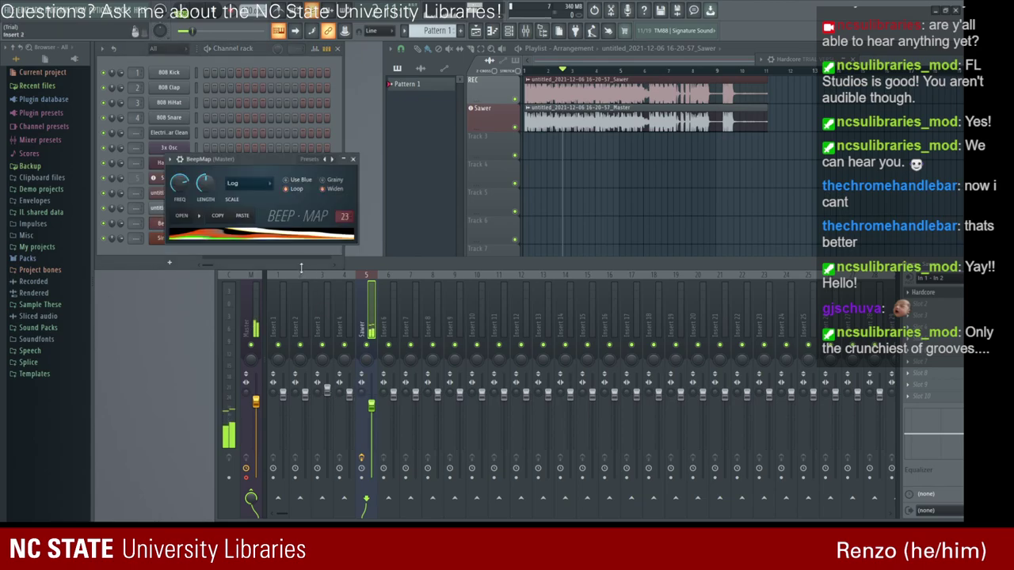
pyautogui.click(352, 158)
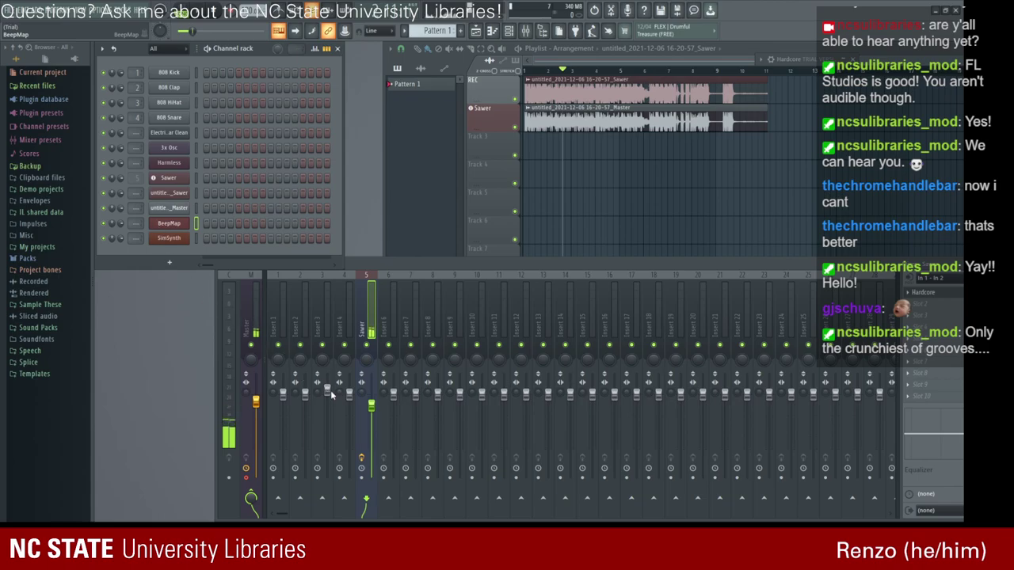
# Swap the BeepMap channel for Morphine and for Sytrus, auditioning each synth and closing its window.
pyautogui.click(370, 421)
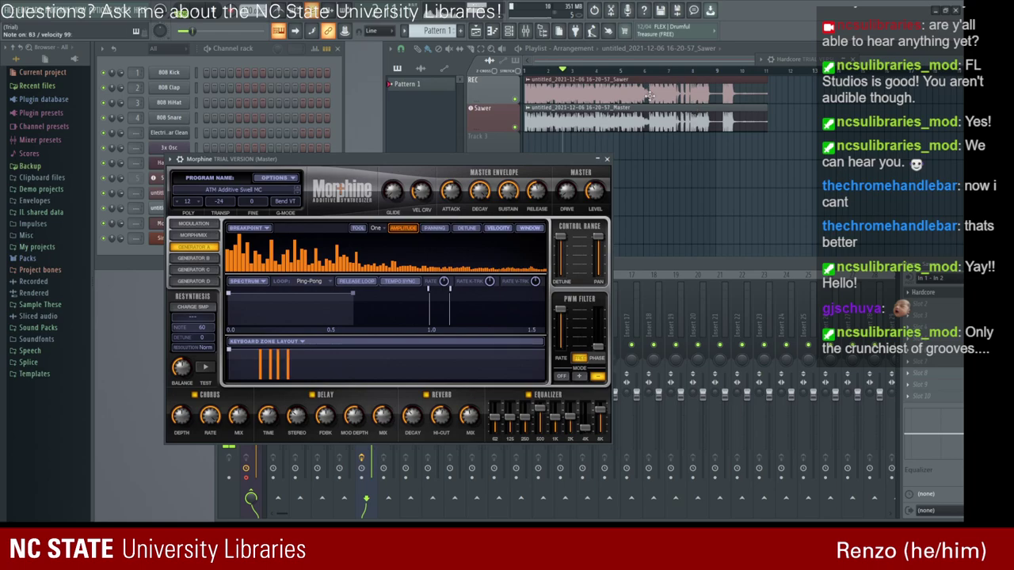
pyautogui.click(606, 159)
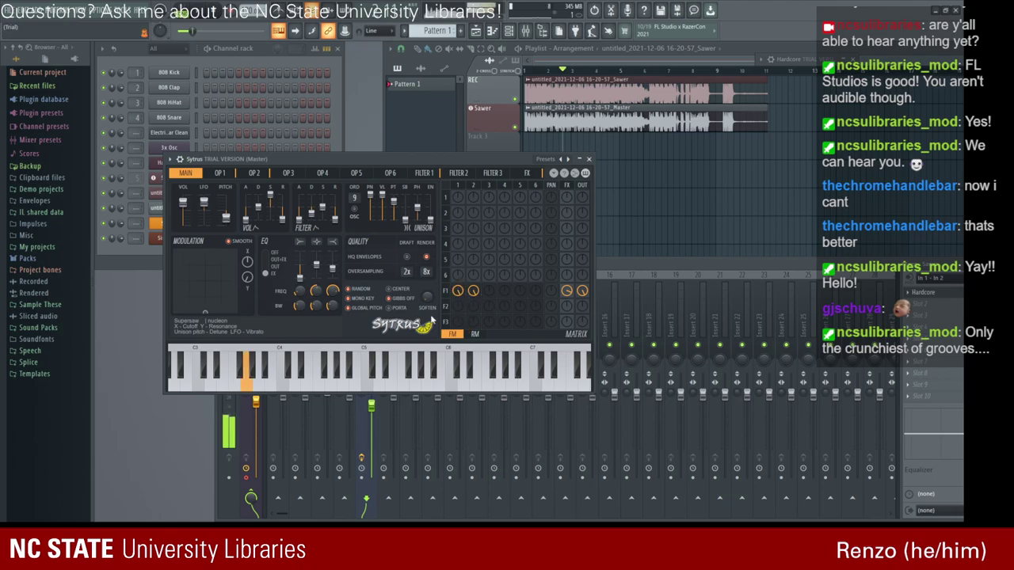
pyautogui.click(589, 159)
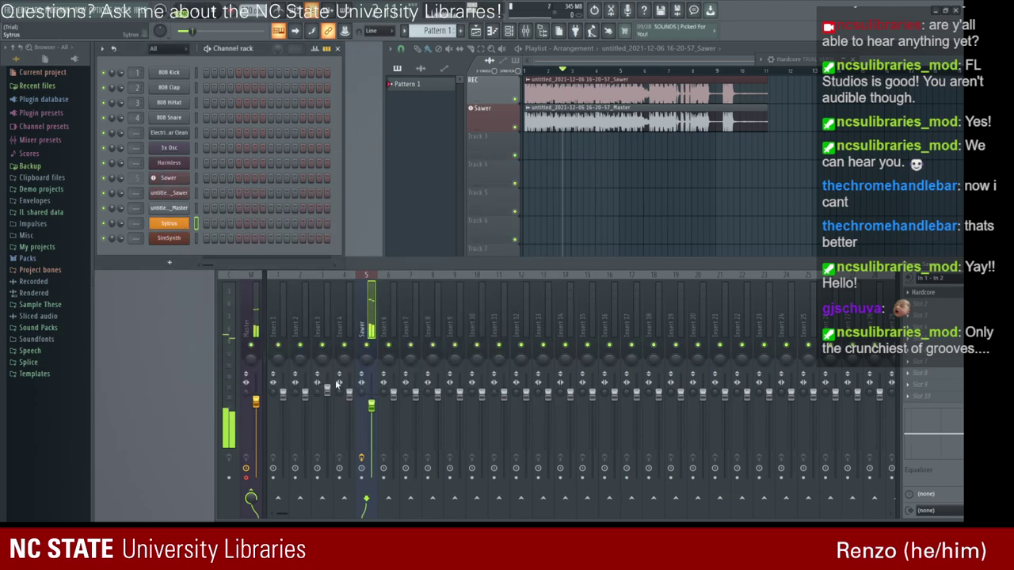
# Replace the Sytrus channel with FLEX and remove the SimSynth channel from the channel rack.
pyautogui.click(169, 222)
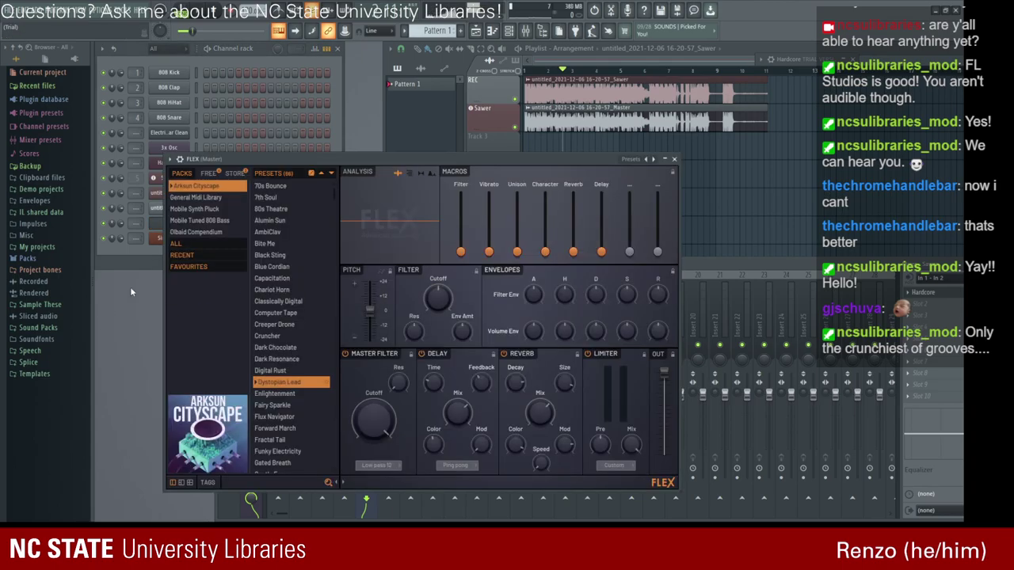
pyautogui.click(159, 240)
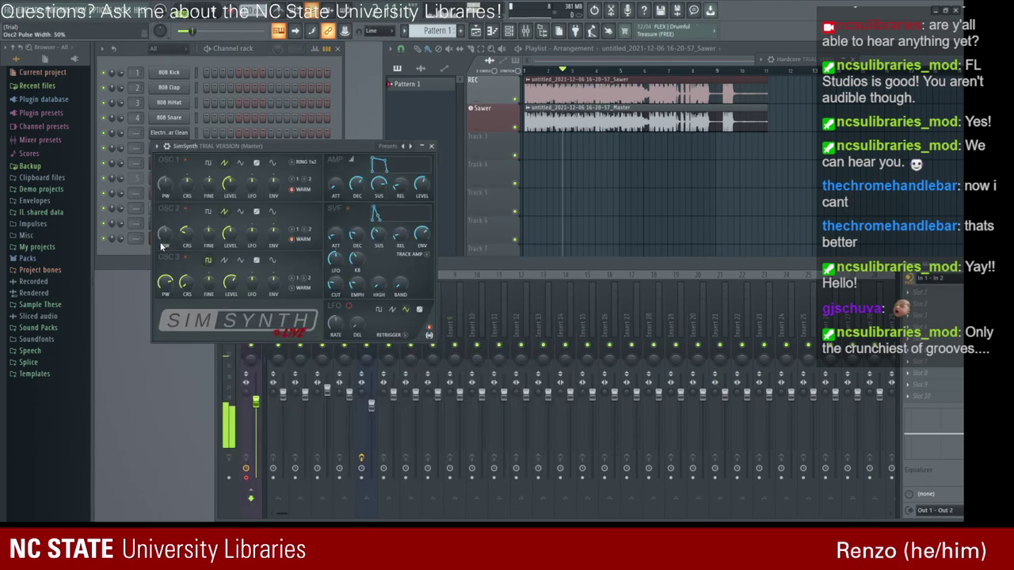
pyautogui.click(431, 146)
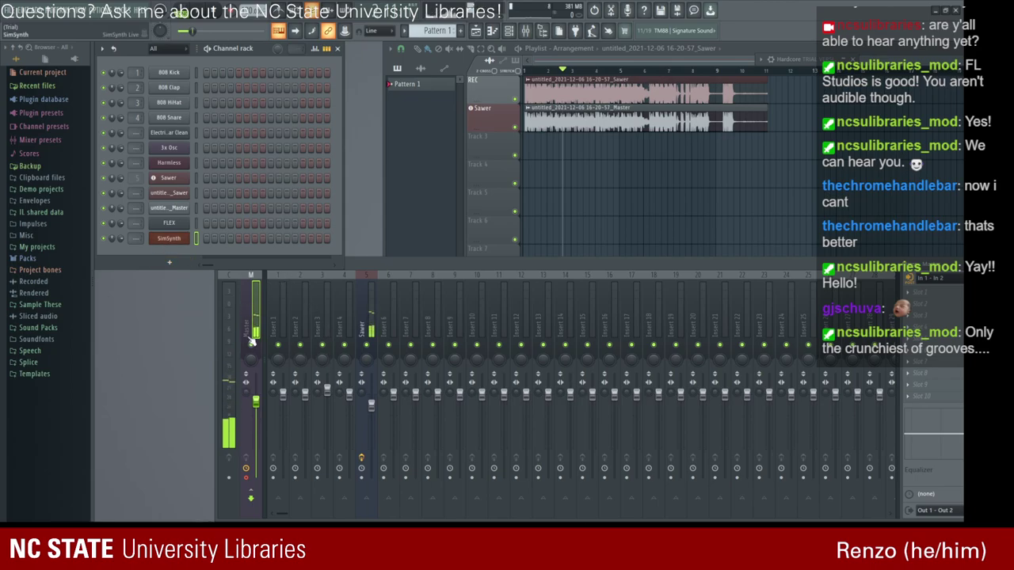
pyautogui.hotkey('ctrl', 'z')
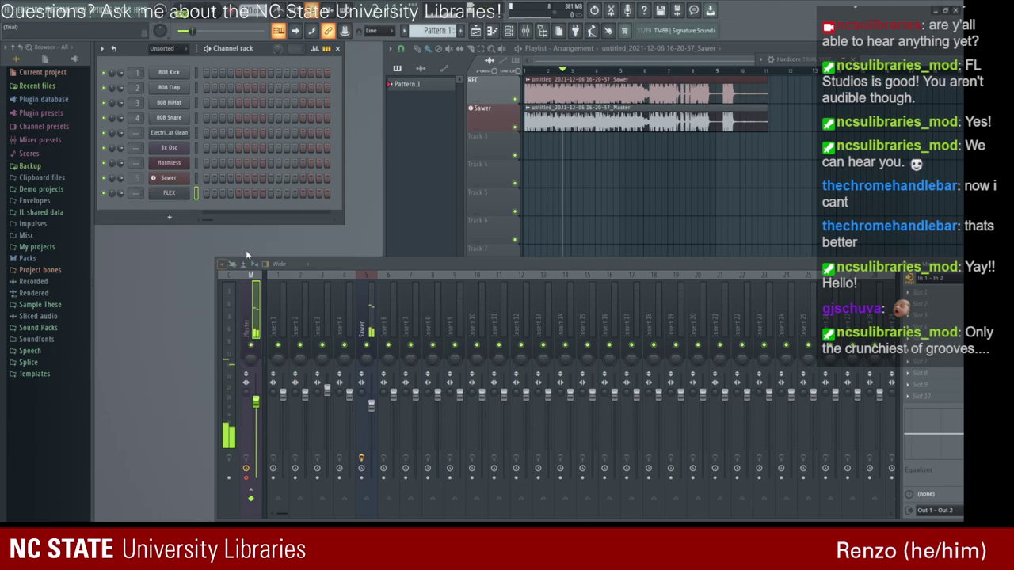
# Open FLEX, list the presets of all packs and play the 7th Soul preset.
pyautogui.click(171, 193)
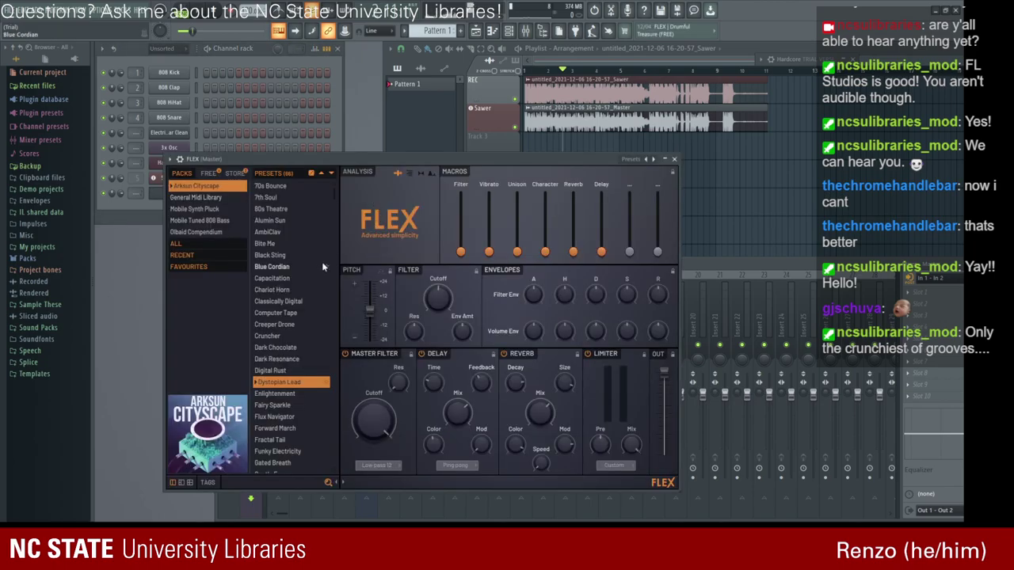
pyautogui.click(186, 243)
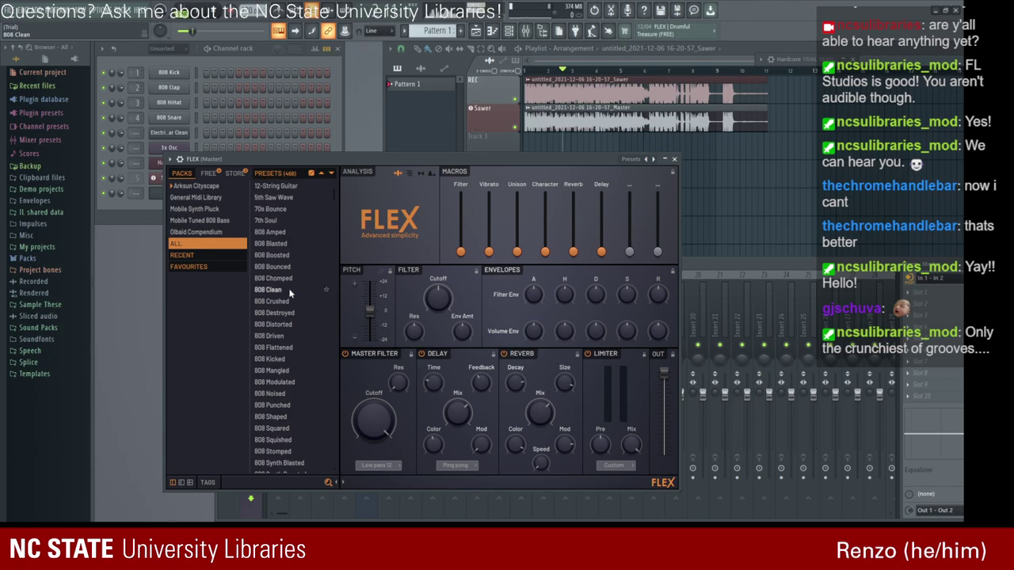
pyautogui.click(268, 220)
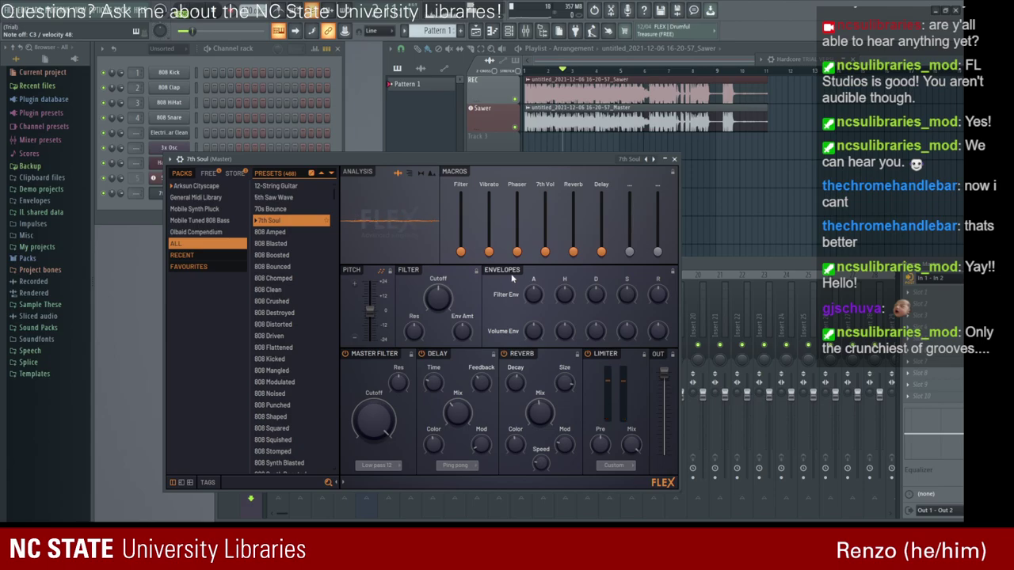
# Audition the FLEX presets 808 Mangled, 808 Synth Blasted, Acoustic Bass 1 and Acoustic Bass 2.
pyautogui.scroll(-3, 284, 380)
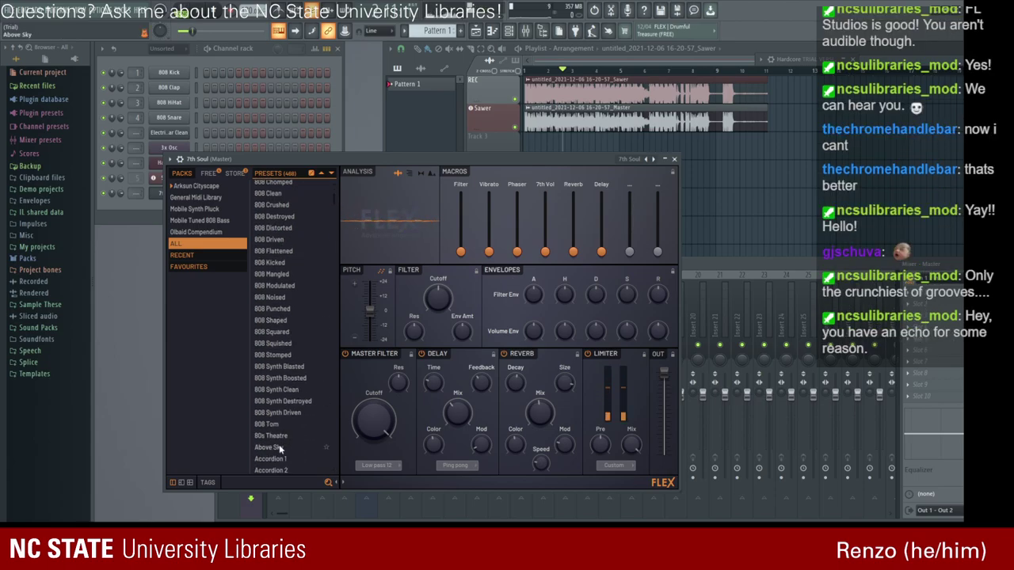
pyautogui.click(288, 275)
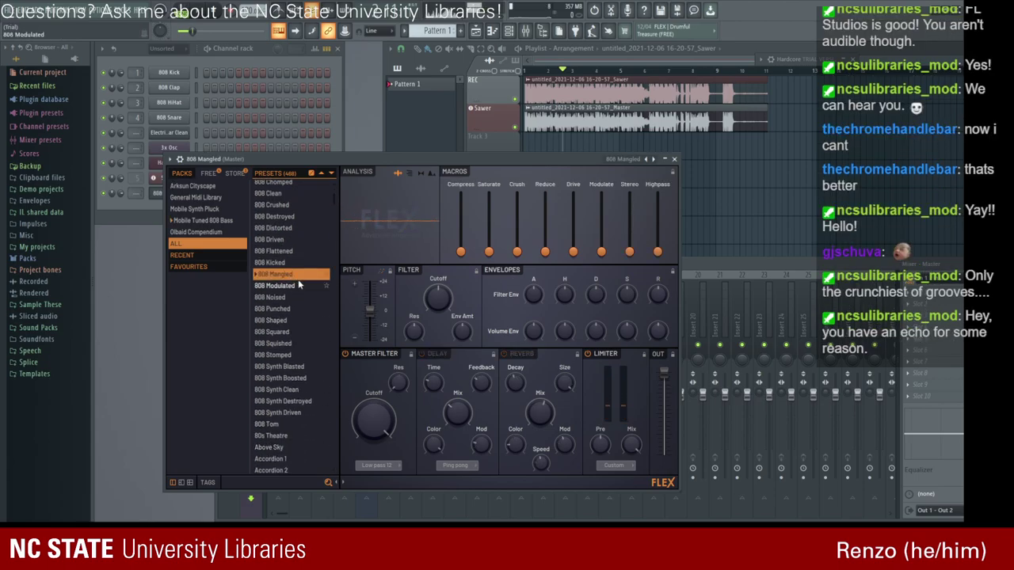
pyautogui.click(294, 332)
pyautogui.scroll(-4, 295, 332)
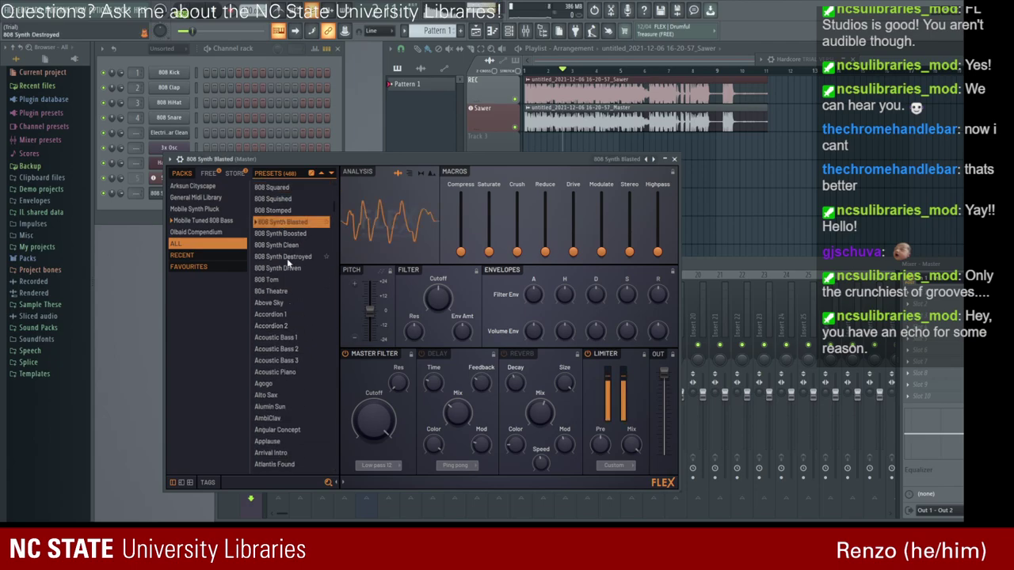
pyautogui.click(294, 338)
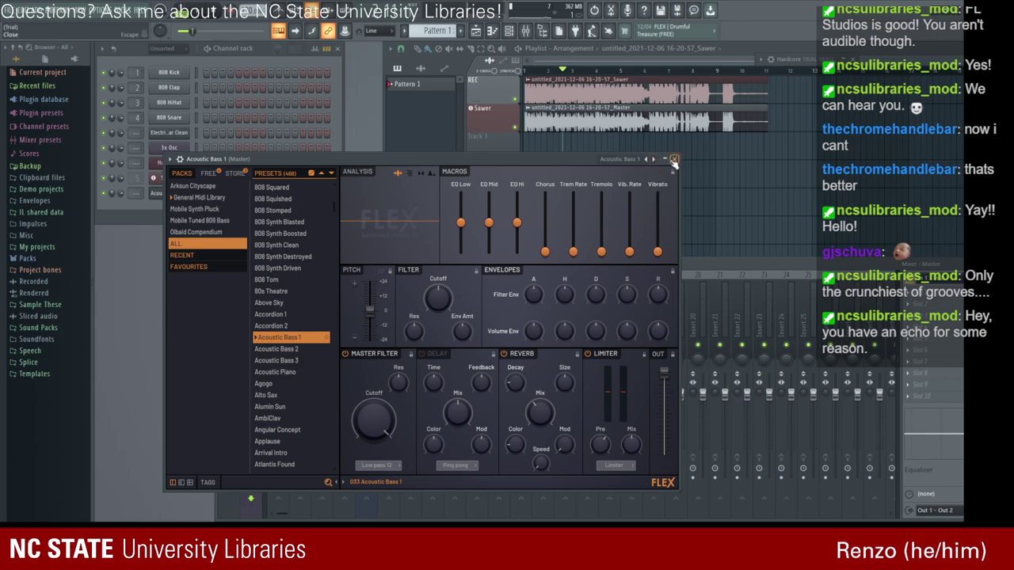
pyautogui.click(300, 349)
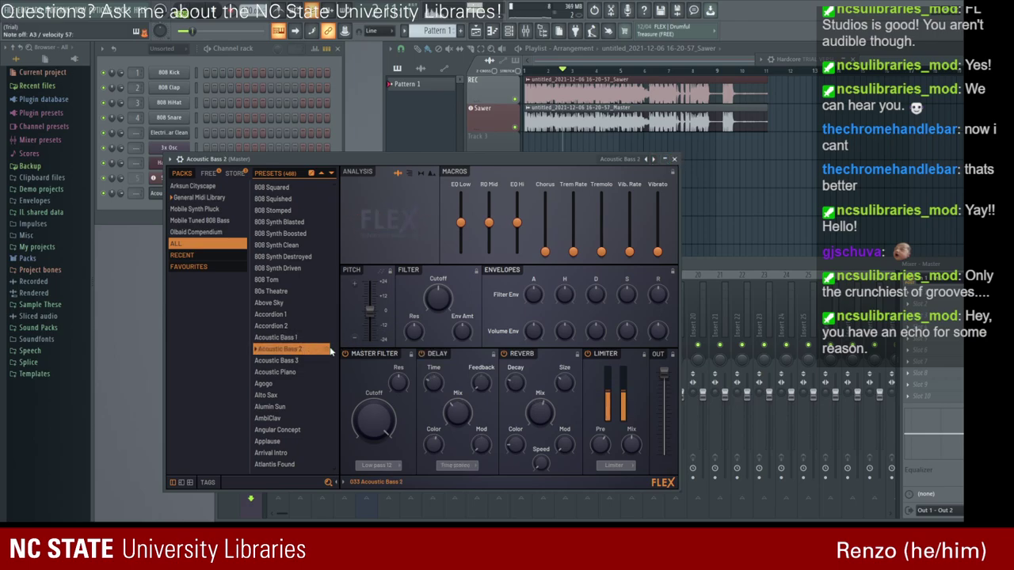
# Minimize FLEX, place the mixer just below the channel rack and switch off the effects on the Sawer track.
pyautogui.click(664, 158)
pyautogui.moveTo(645, 258); pyautogui.dragTo(577, 230)
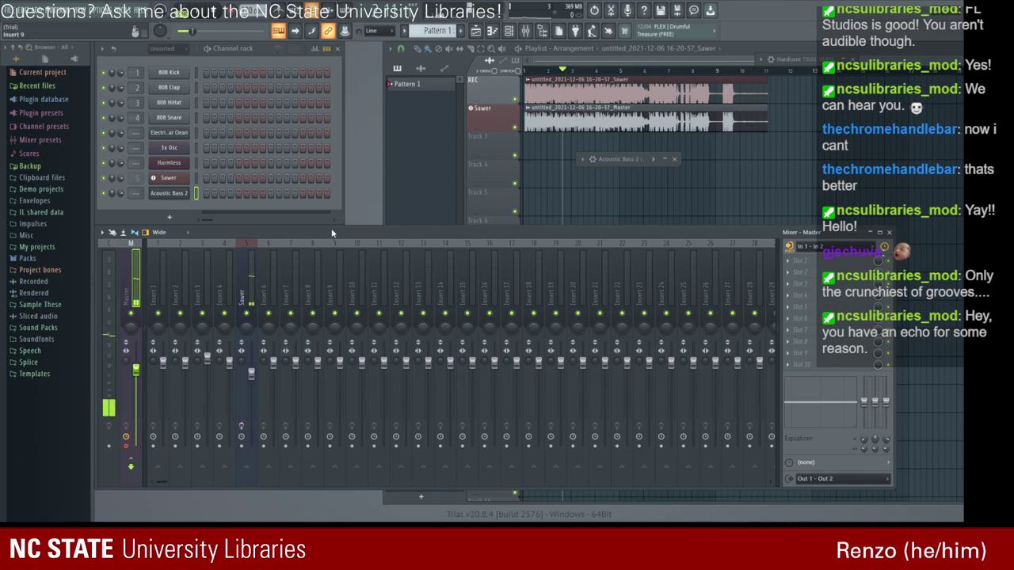
pyautogui.moveTo(332, 233); pyautogui.dragTo(372, 231)
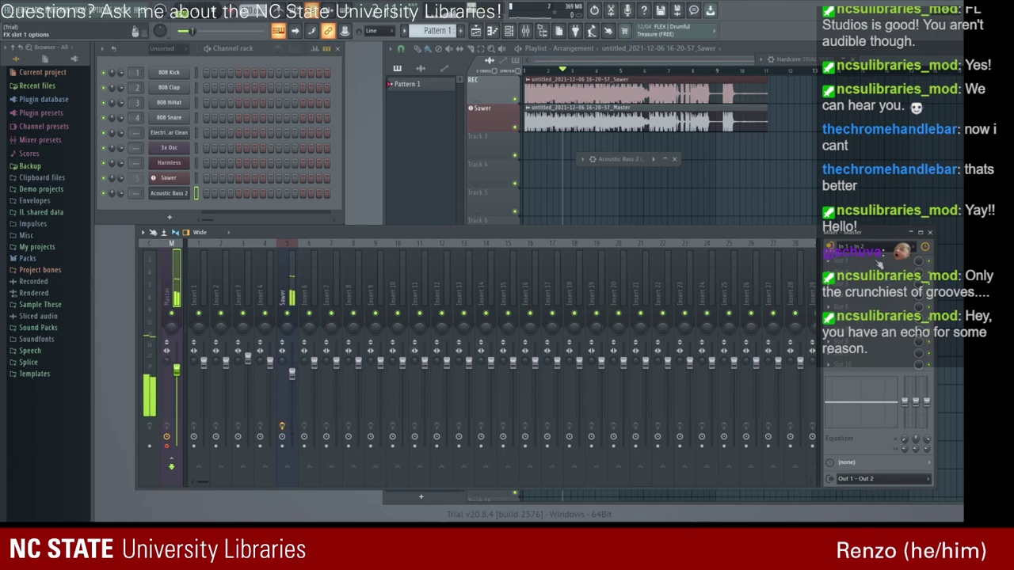
pyautogui.click(282, 429)
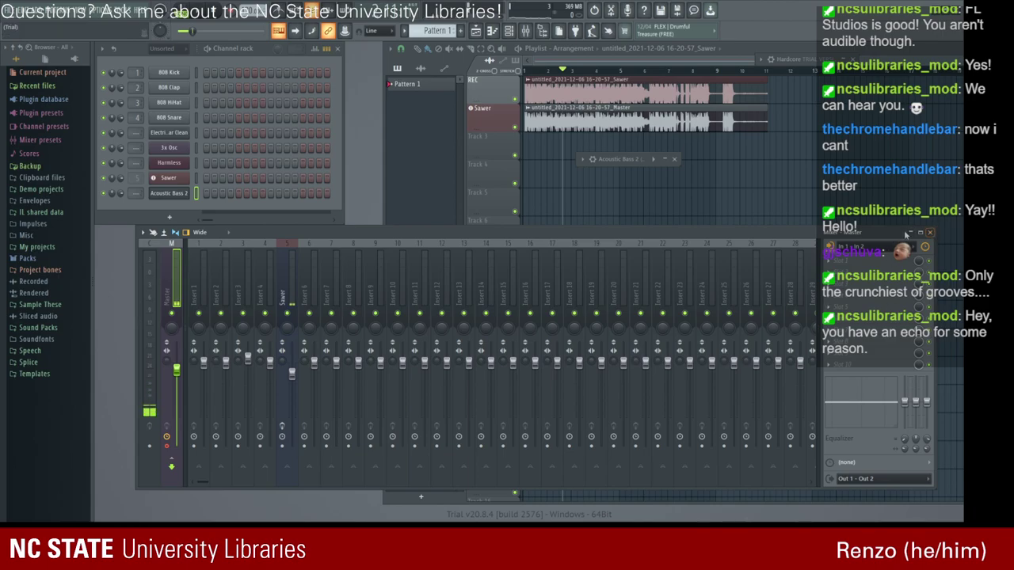
# Reset the Acoustic Bass 2 channel to a fresh FLEX instrument and restore its plugin window.
pyautogui.click(177, 193)
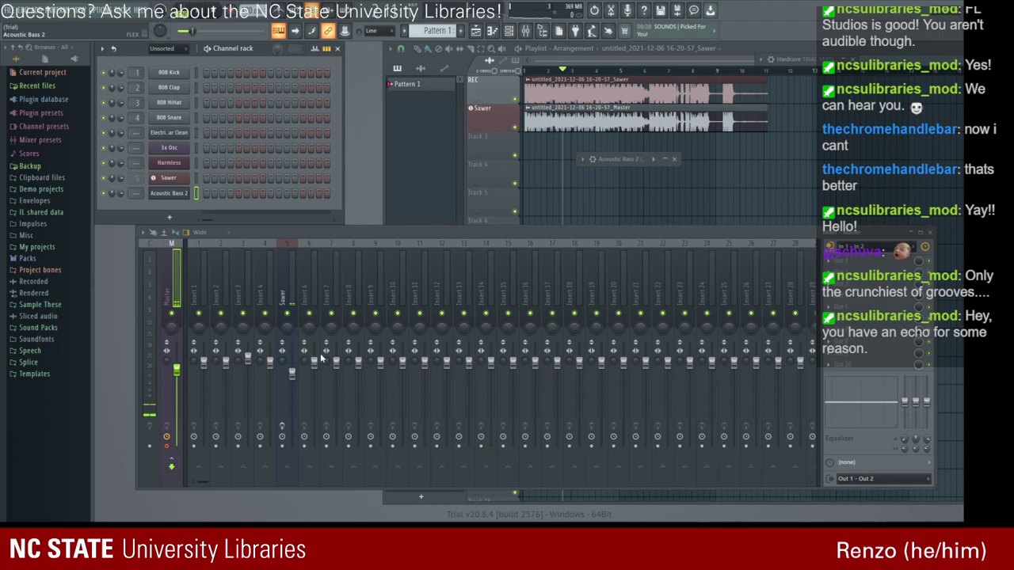
pyautogui.click(164, 193)
pyautogui.click(180, 195)
pyautogui.hotkey('ctrl', 'z')
pyautogui.click(164, 197)
pyautogui.click(163, 197)
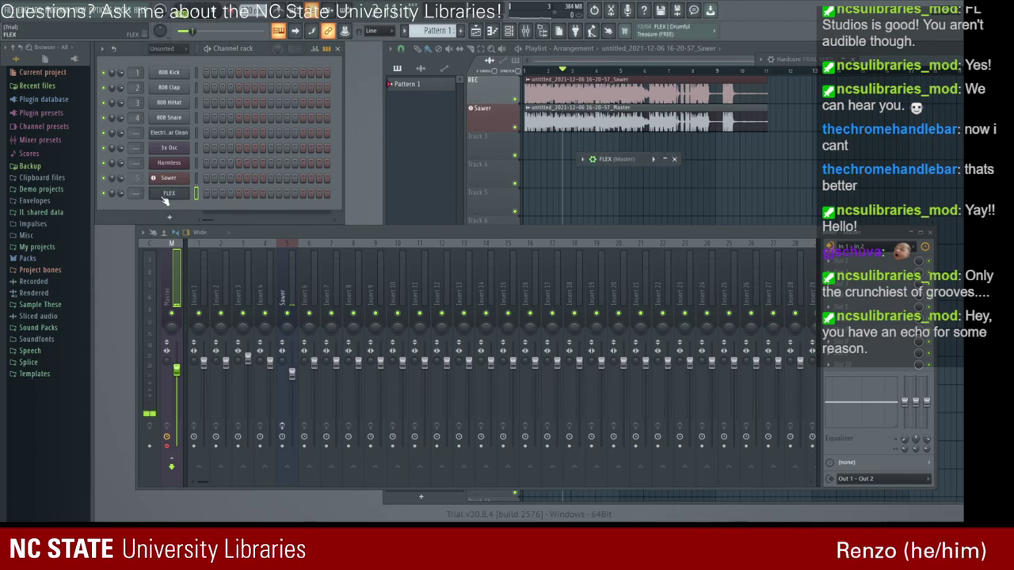
pyautogui.click(664, 159)
# List all FLEX presets and audition Banjo and Bass & Lead.
pyautogui.click(208, 267)
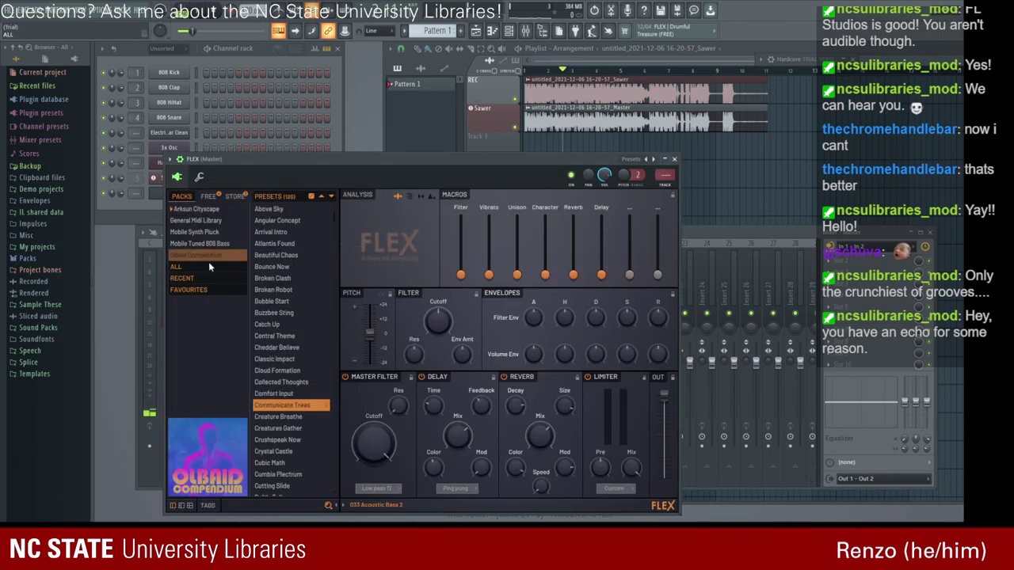
pyautogui.scroll(-10, 319, 280)
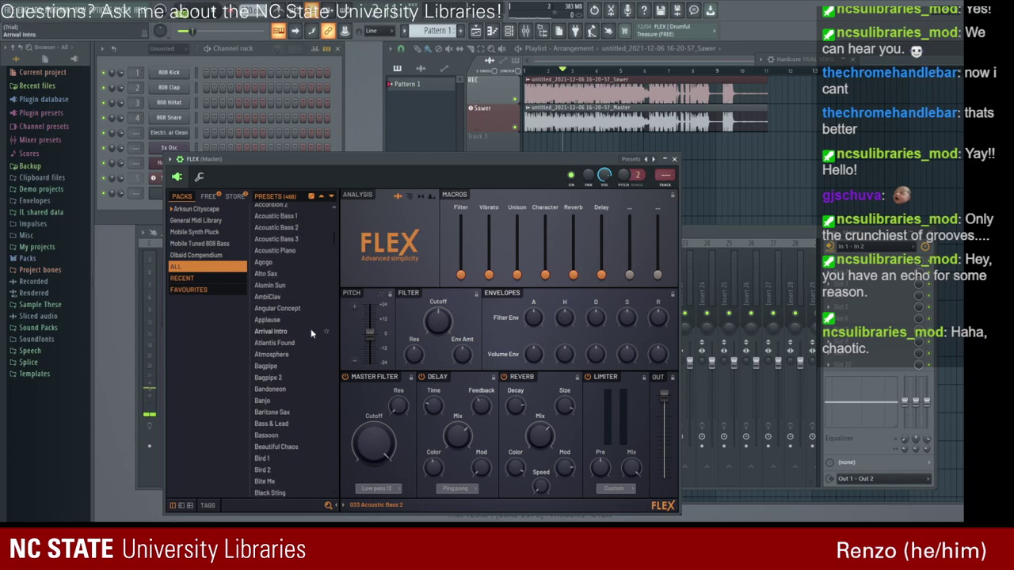
pyautogui.scroll(-2, 302, 304)
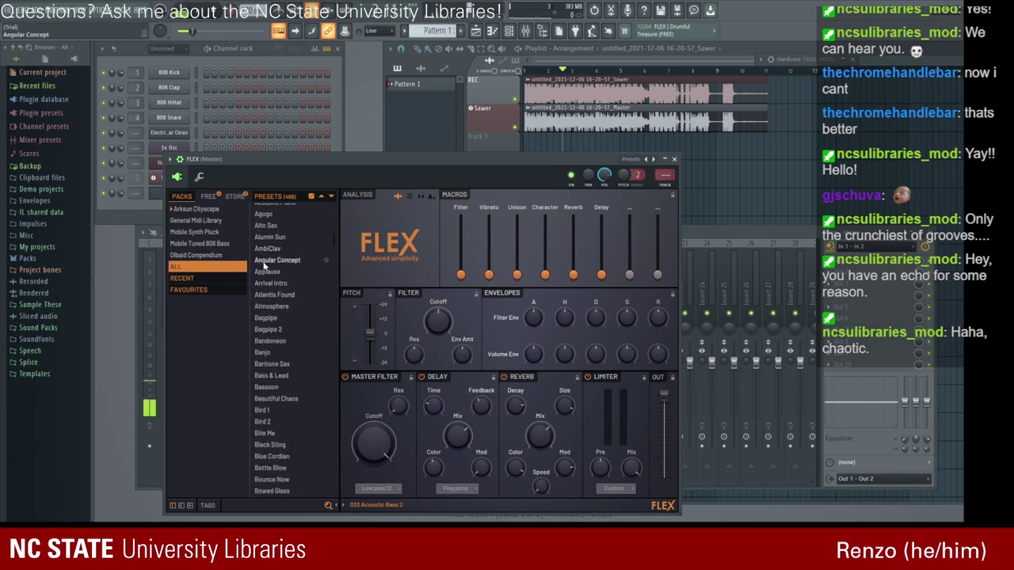
pyautogui.click(286, 352)
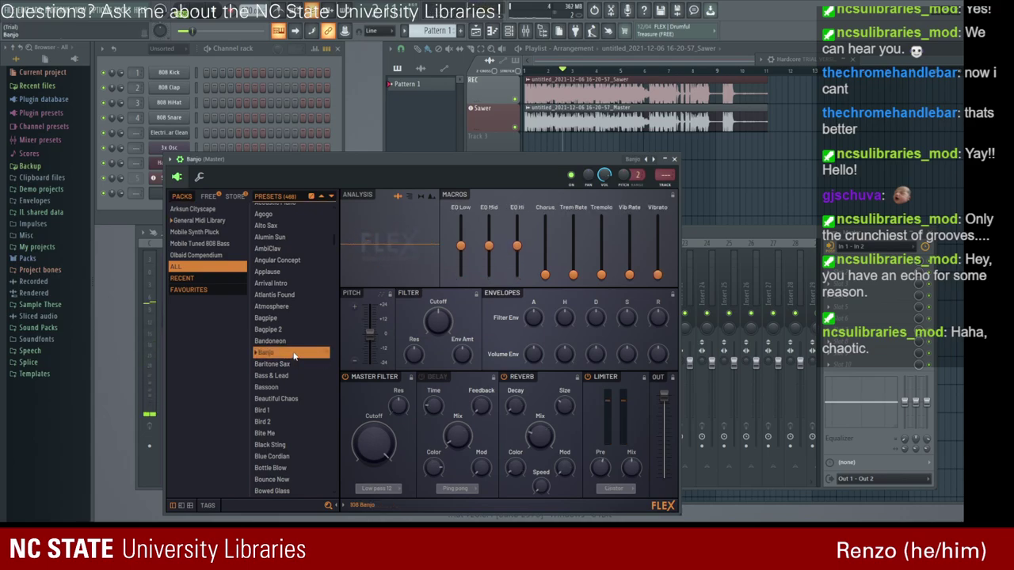
pyautogui.click(291, 376)
# Load the Broken Robot preset in FLEX and play a few notes with it.
pyautogui.scroll(-4, 286, 363)
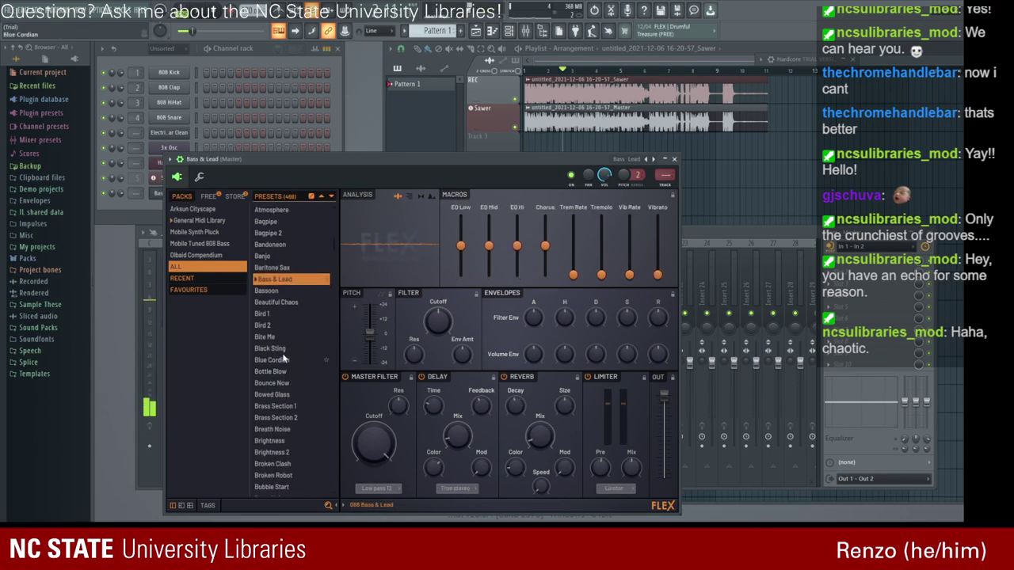
pyautogui.scroll(-2, 286, 389)
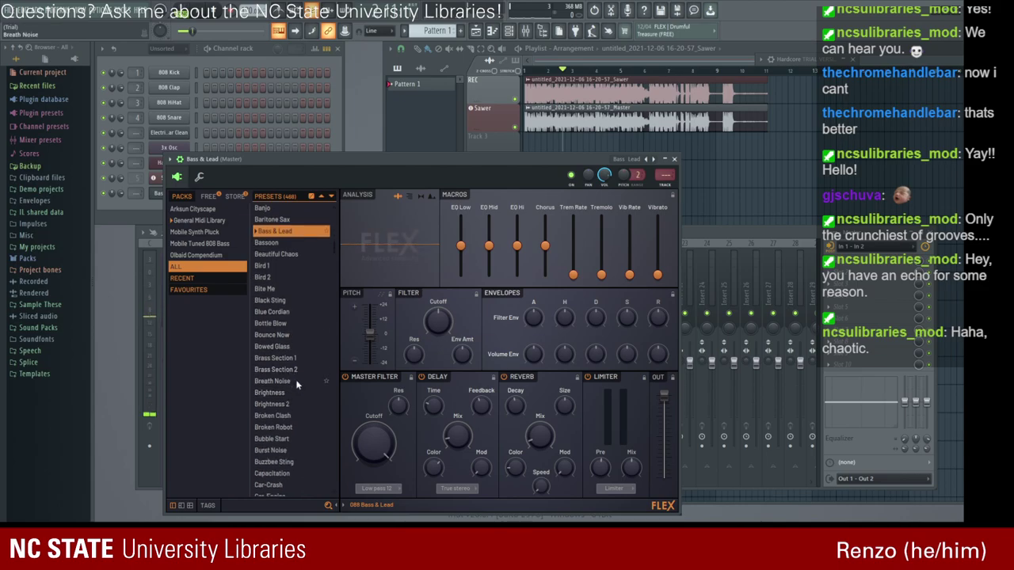
pyautogui.scroll(-1, 297, 382)
pyautogui.click(283, 379)
pyautogui.scroll(-1, 287, 381)
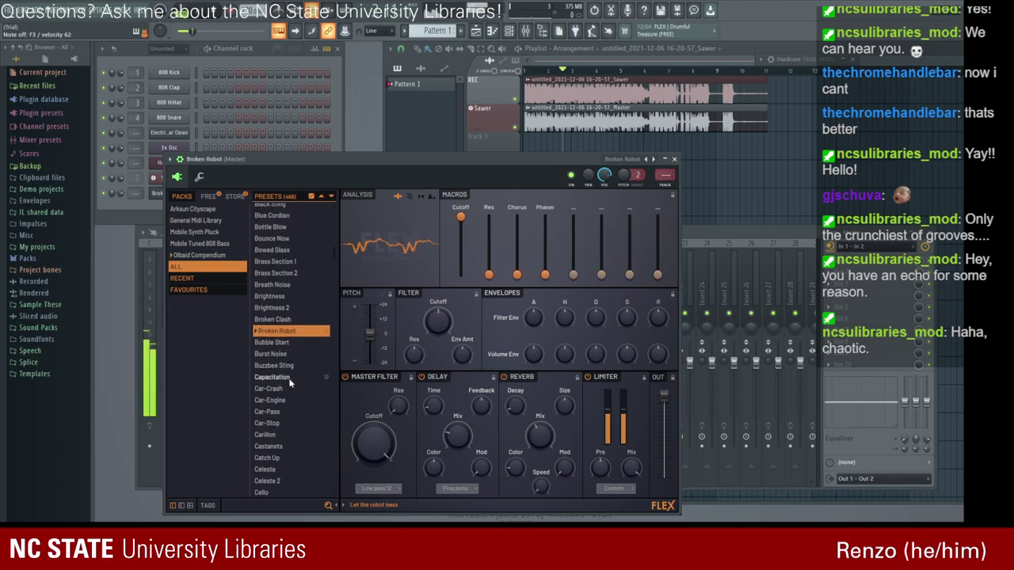
# Search the FLEX presets for "guitar" and load 12-String Guitar to play it.
pyautogui.scroll(-6, 286, 396)
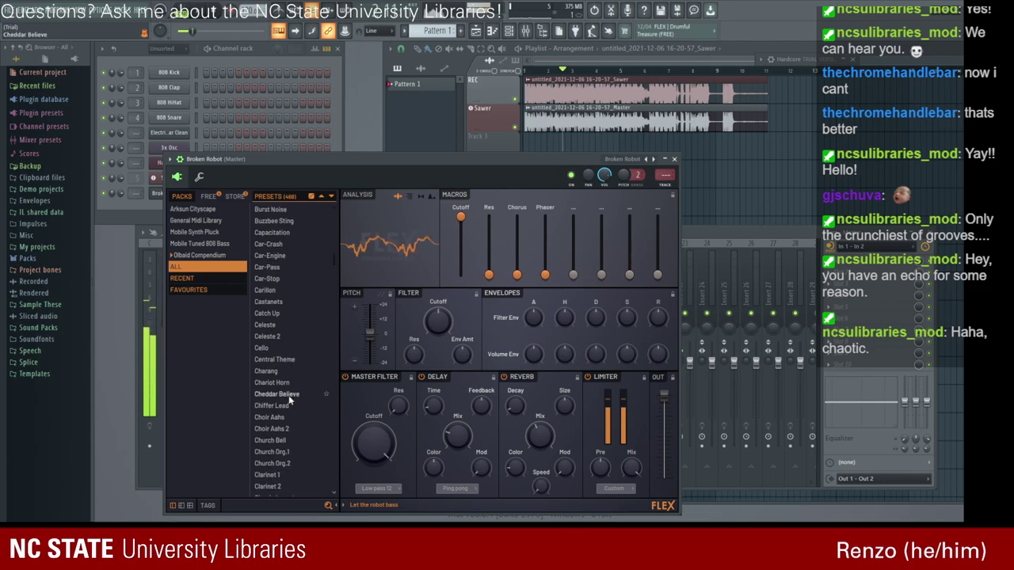
pyautogui.scroll(-6, 289, 420)
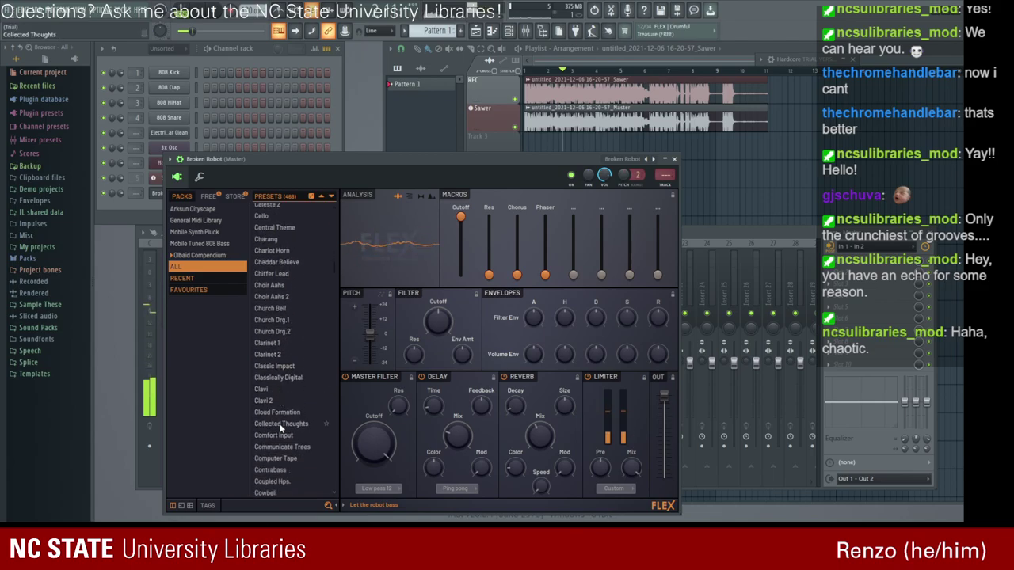
pyautogui.scroll(-8, 288, 425)
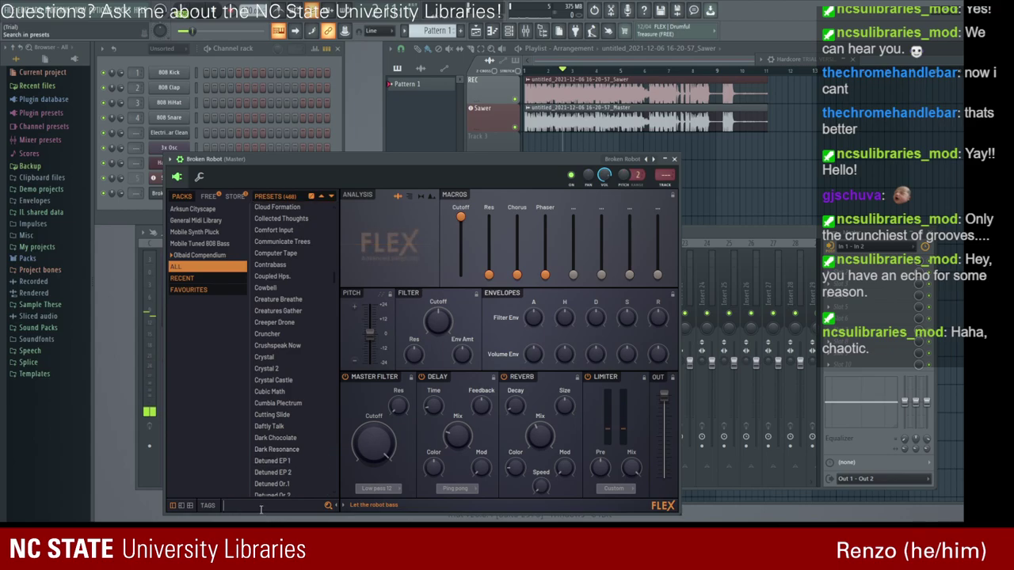
pyautogui.write('guitar')
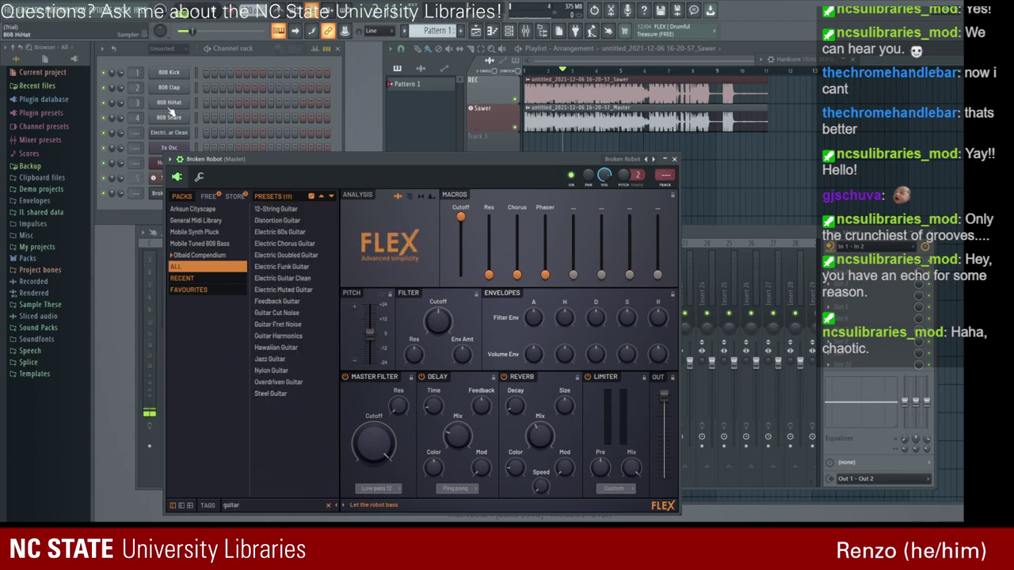
pyautogui.click(285, 209)
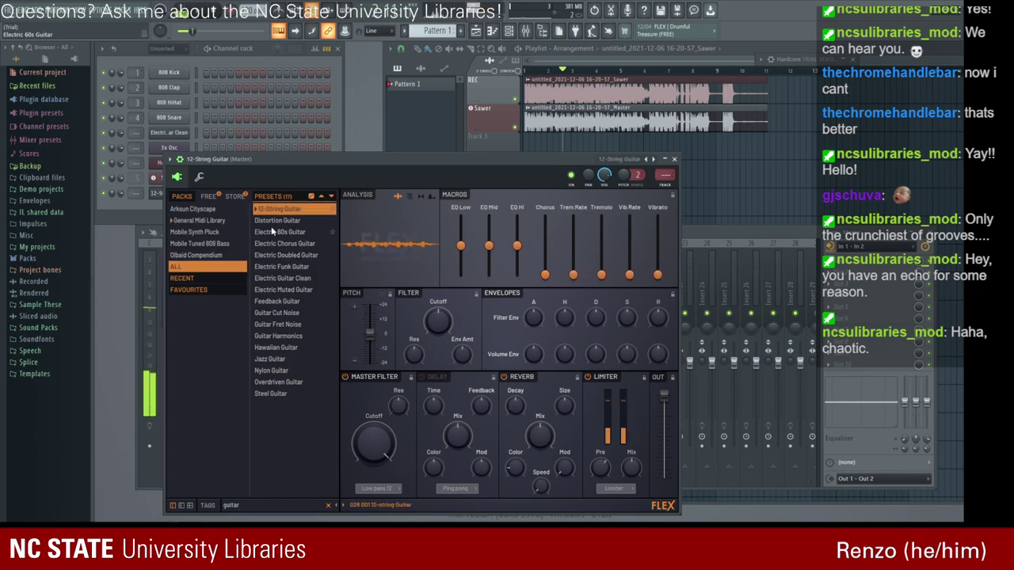
# Audition the electric guitar presets in FLEX, from Distortion Guitar down the list to Feedback Guitar.
pyautogui.click(293, 230)
pyautogui.click(294, 221)
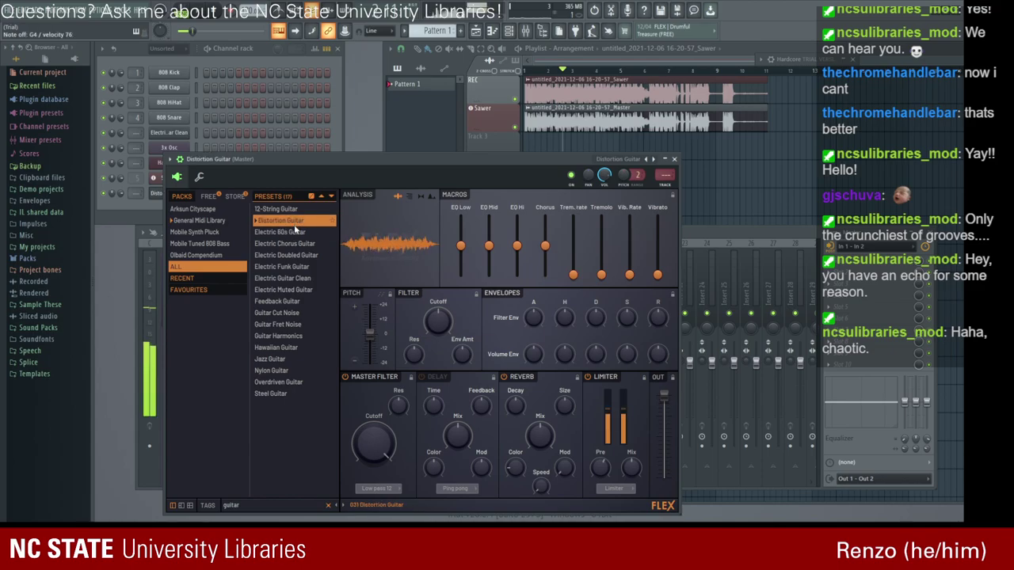
pyautogui.click(295, 231)
pyautogui.click(319, 255)
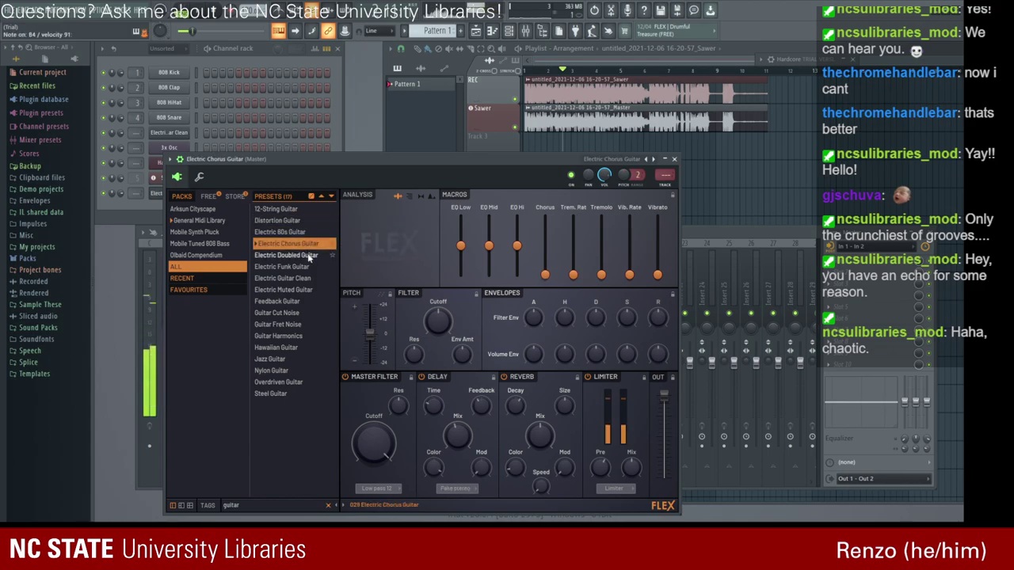
pyautogui.click(306, 267)
pyautogui.click(308, 278)
pyautogui.click(311, 290)
pyautogui.click(309, 302)
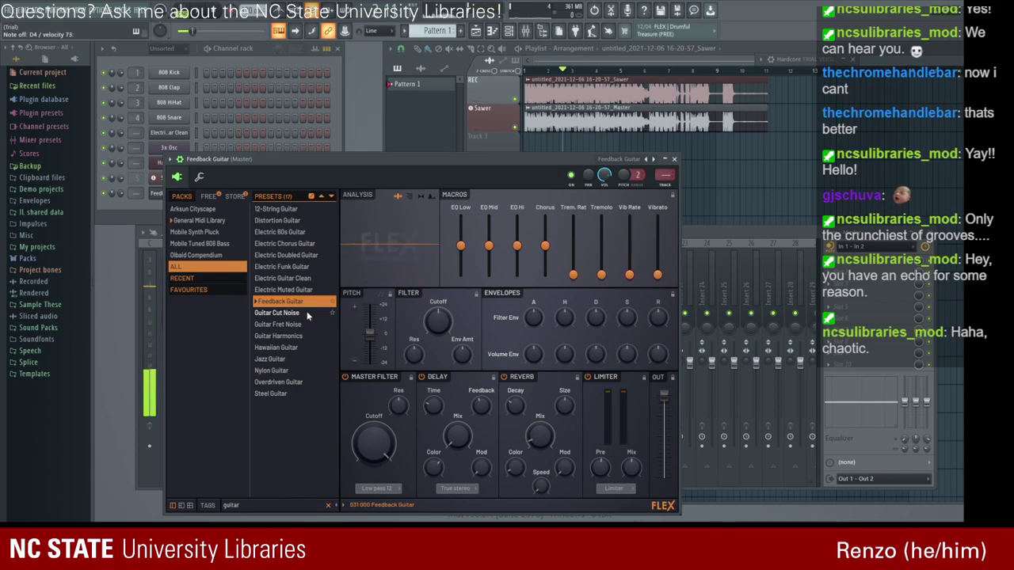
# Audition the FLEX presets from Guitar Cut Noise through Hawaiian, Jazz and Nylon Guitar to Overdriven Guitar.
pyautogui.click(308, 313)
pyautogui.click(299, 324)
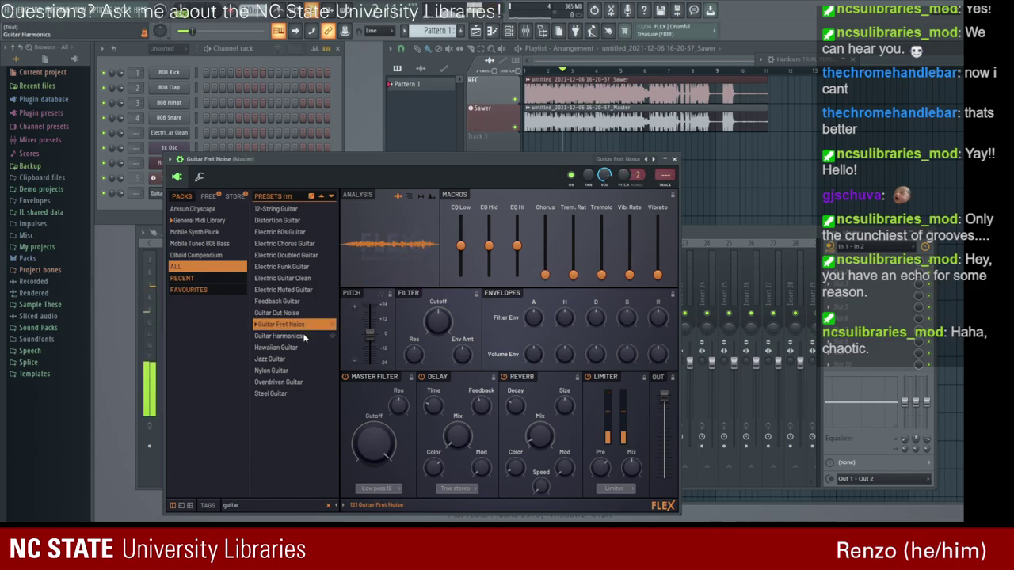
pyautogui.click(303, 337)
pyautogui.click(299, 348)
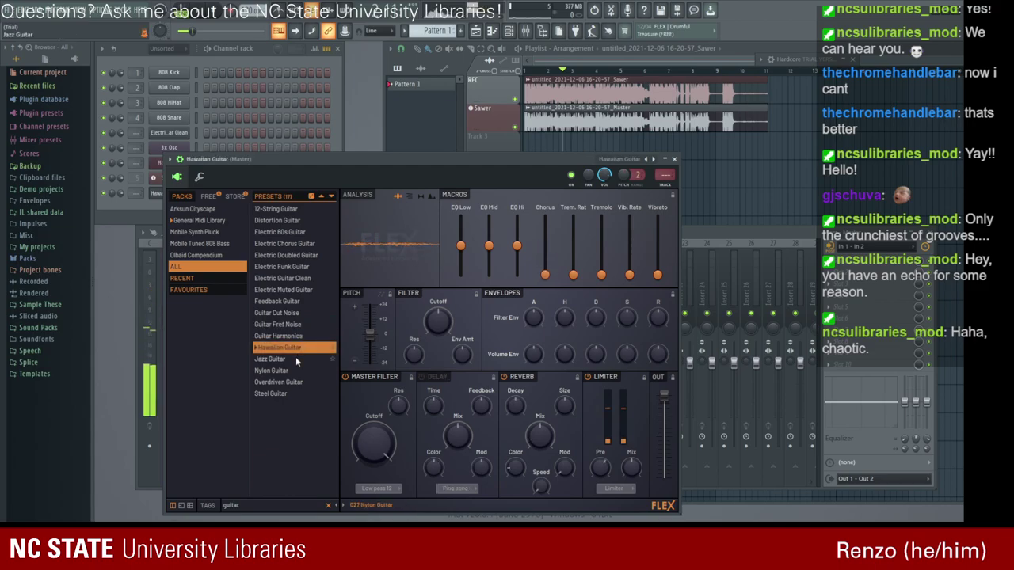
pyautogui.click(295, 358)
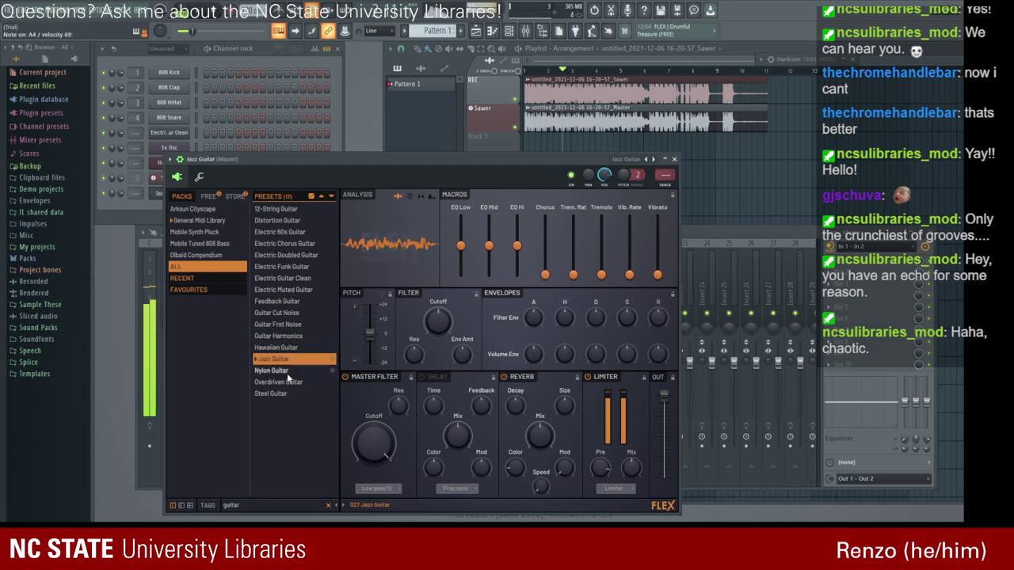
pyautogui.click(284, 371)
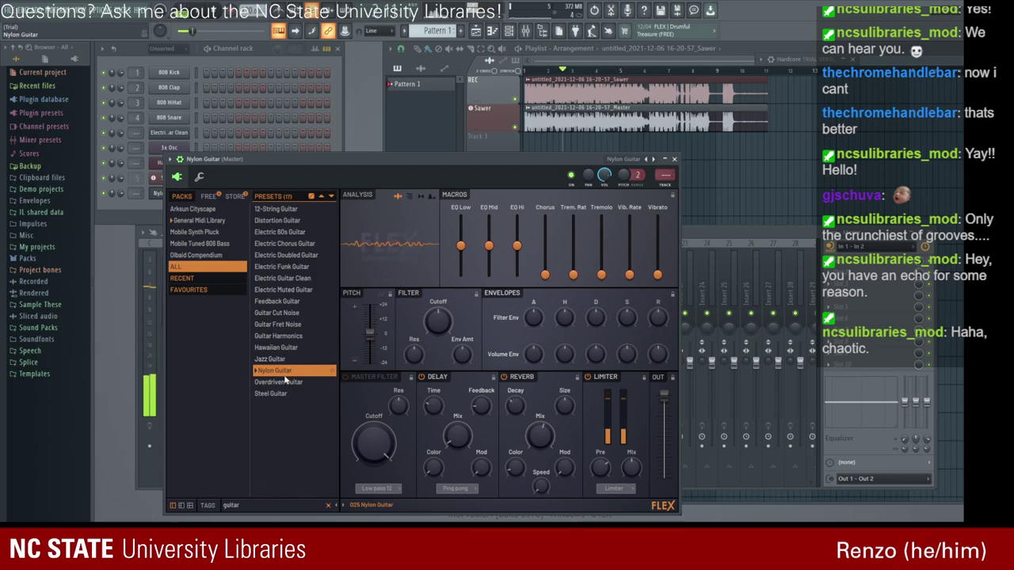
pyautogui.click(286, 383)
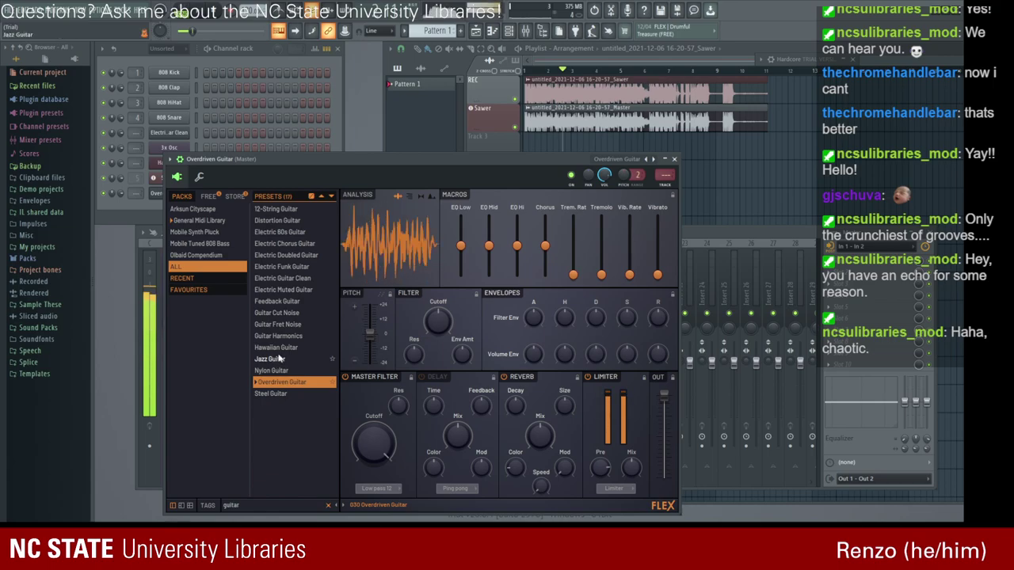
# Load the Jazz Guitar preset in FLEX and route its channel to its own mixer track, Insert 6.
pyautogui.click(277, 359)
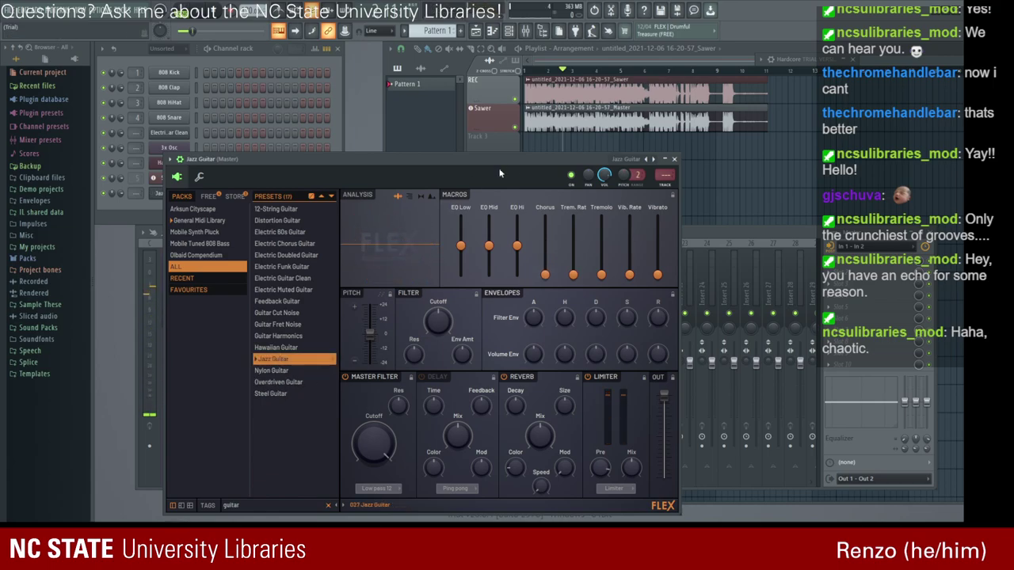
pyautogui.click(673, 159)
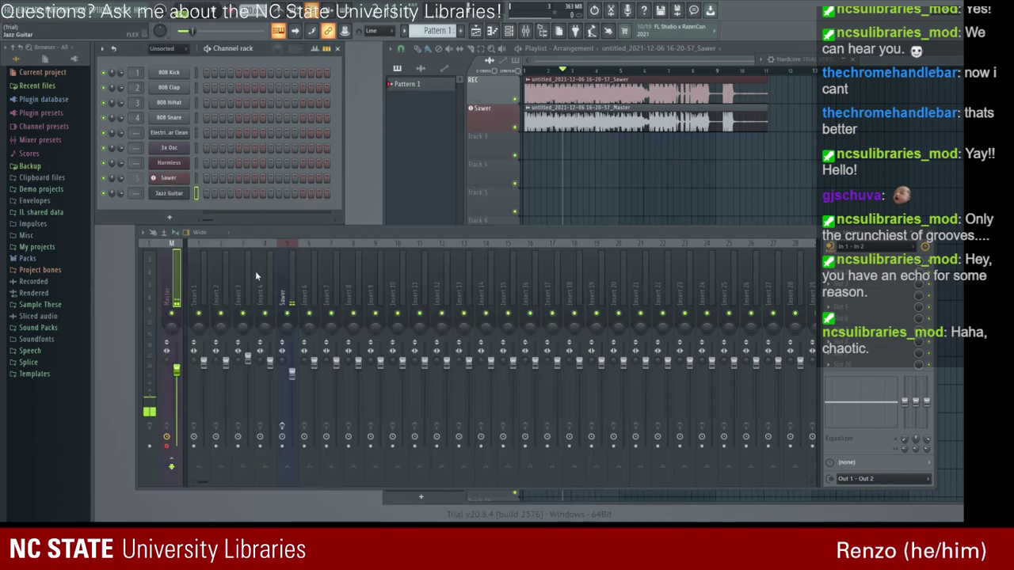
pyautogui.hotkey('ctrl', 'l')
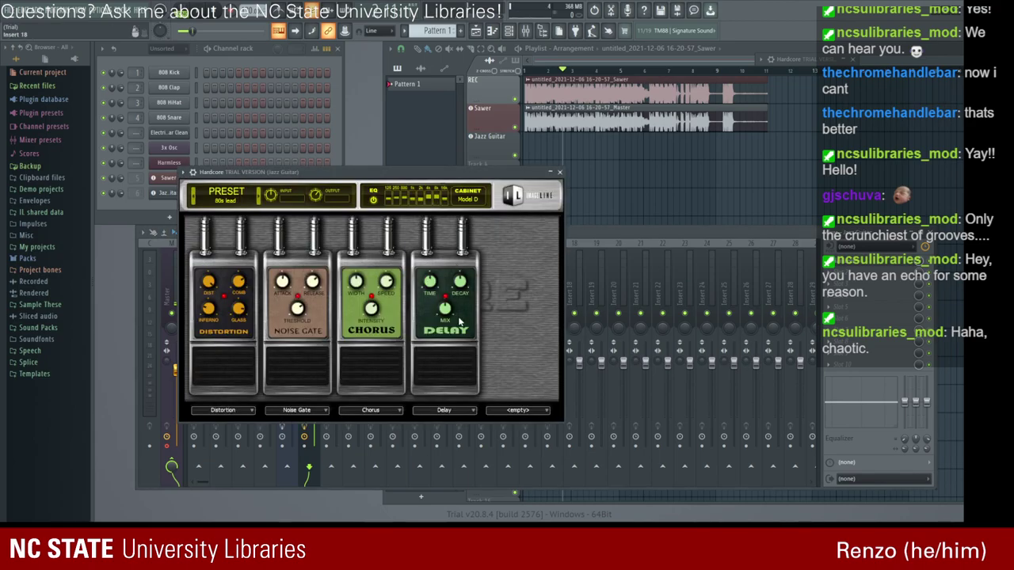
# Empty the first four pedal slots in Hardcore, removing Distortion, Noise Gate, Chorus and Delay.
pyautogui.click(269, 410)
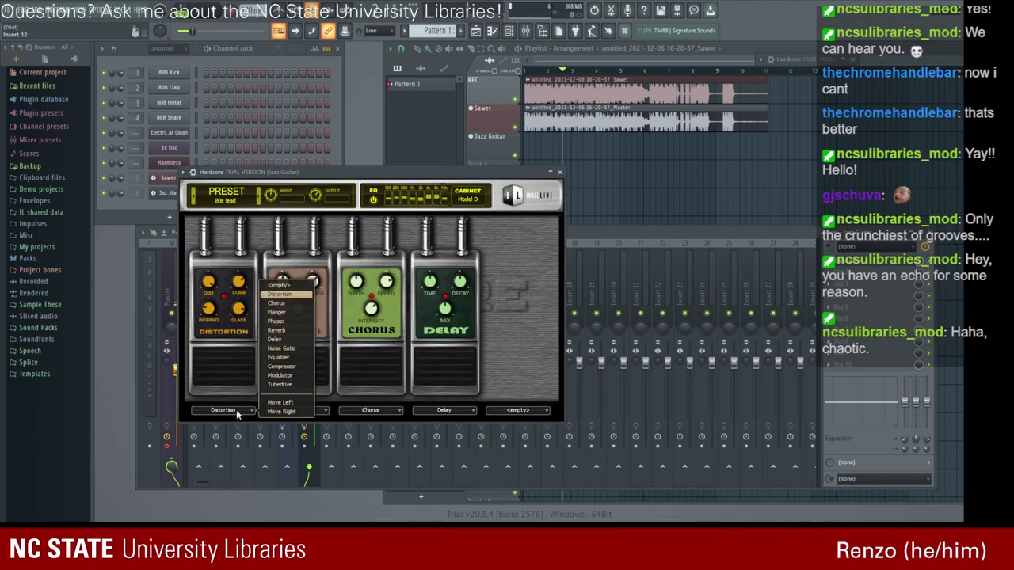
pyautogui.click(279, 285)
pyautogui.click(317, 411)
pyautogui.click(350, 284)
pyautogui.click(361, 411)
pyautogui.click(424, 282)
pyautogui.click(453, 411)
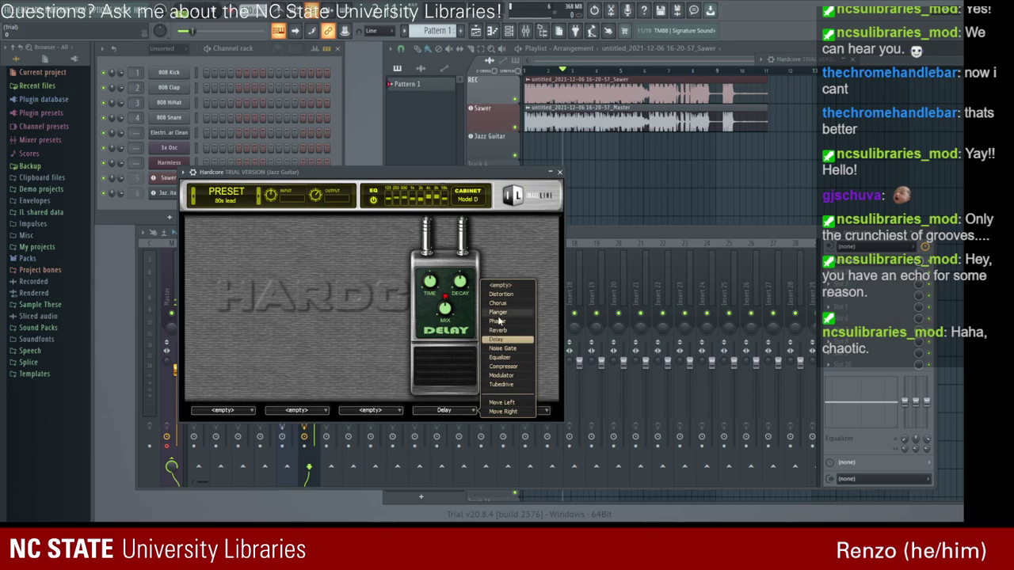
pyautogui.click(467, 284)
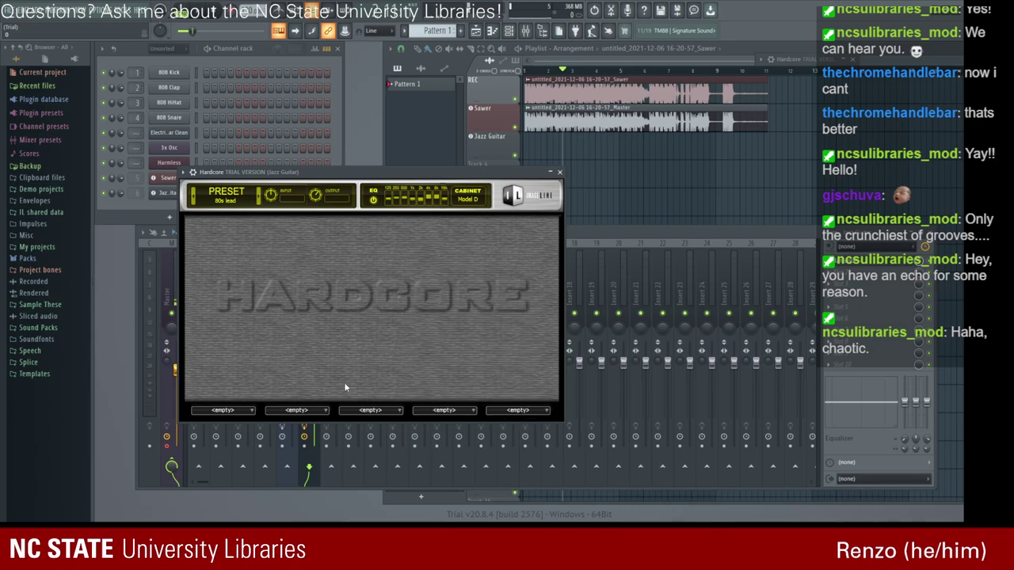
# Put a Distortion pedal in Hardcore's first slot with its Glass knob adjusted, and a Chorus pedal in the second slot.
pyautogui.click(224, 412)
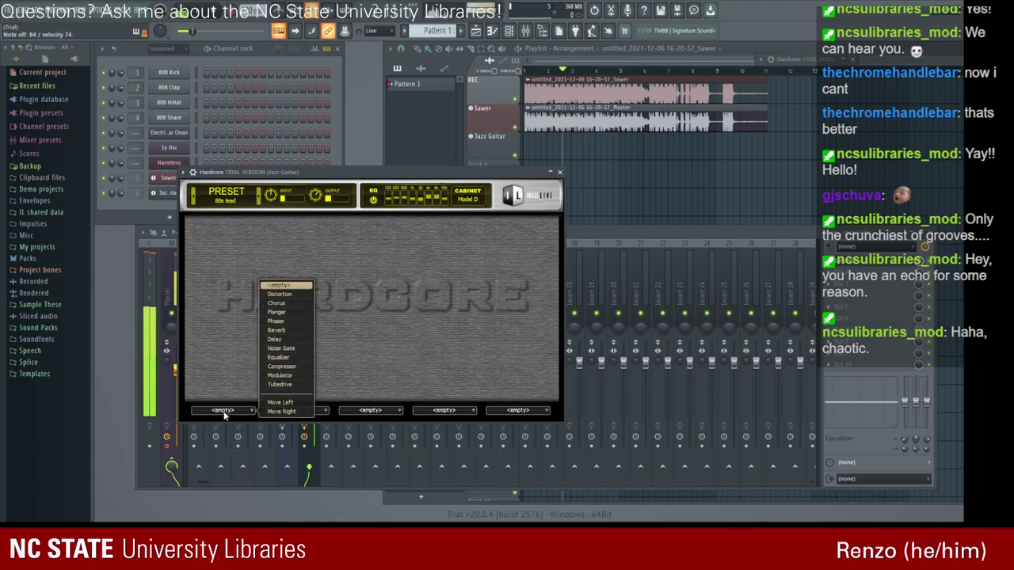
pyautogui.click(270, 295)
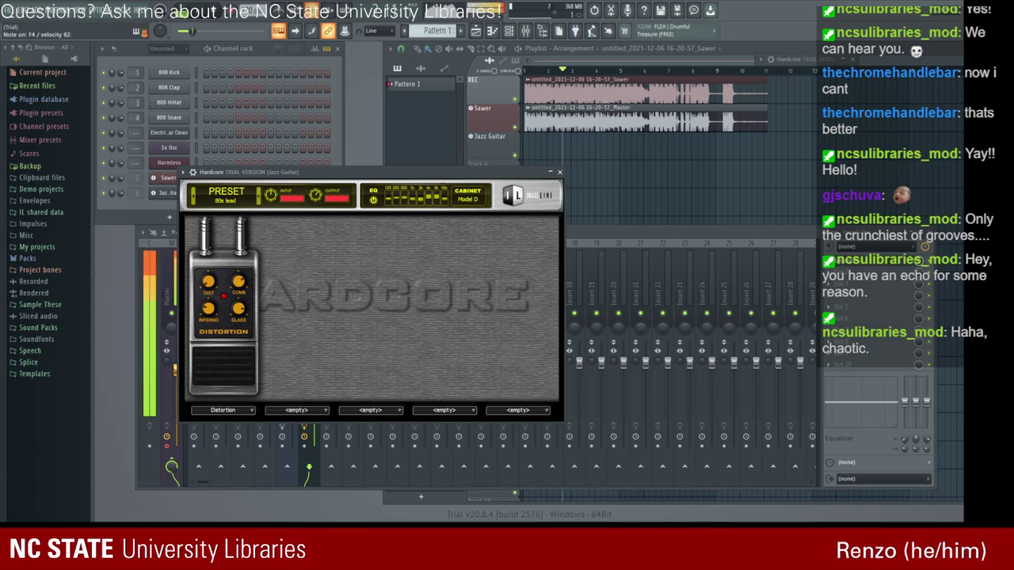
pyautogui.moveTo(239, 309); pyautogui.dragTo(238, 324)
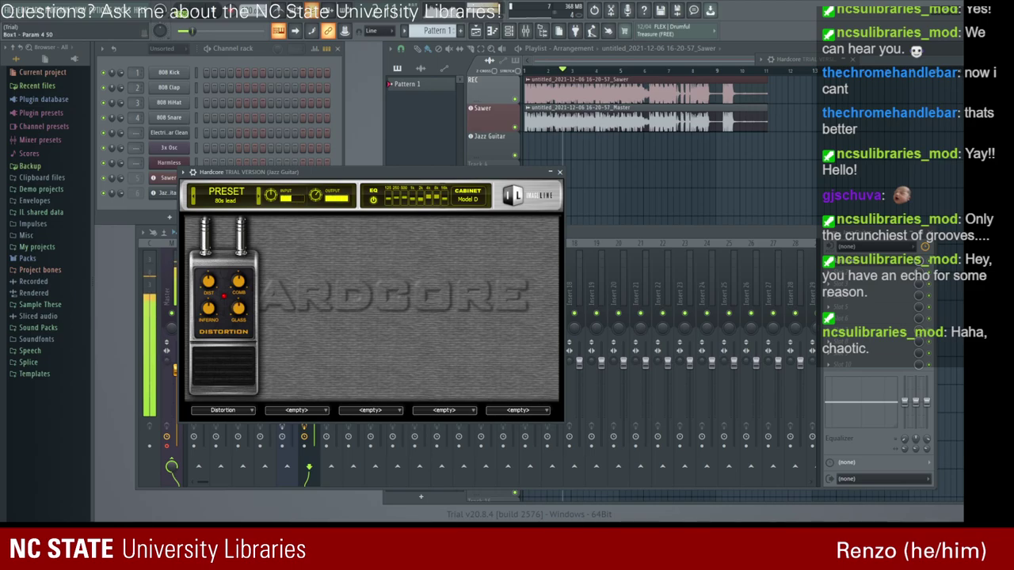
pyautogui.click(340, 410)
pyautogui.click(374, 301)
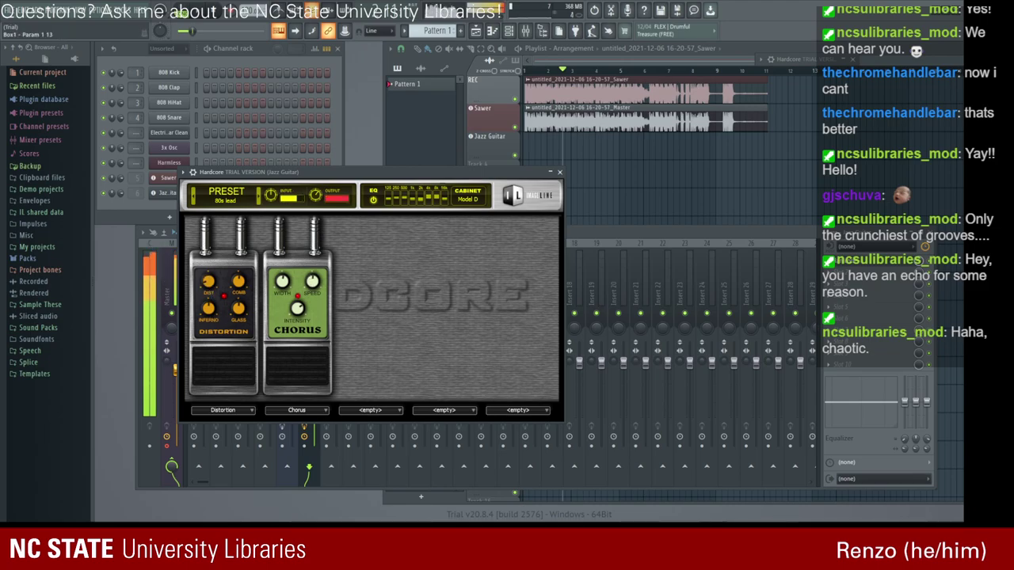
# Fine-tune the Inferno and Glass knobs of the Distortion pedal while playing.
pyautogui.moveTo(209, 316); pyautogui.dragTo(210, 308)
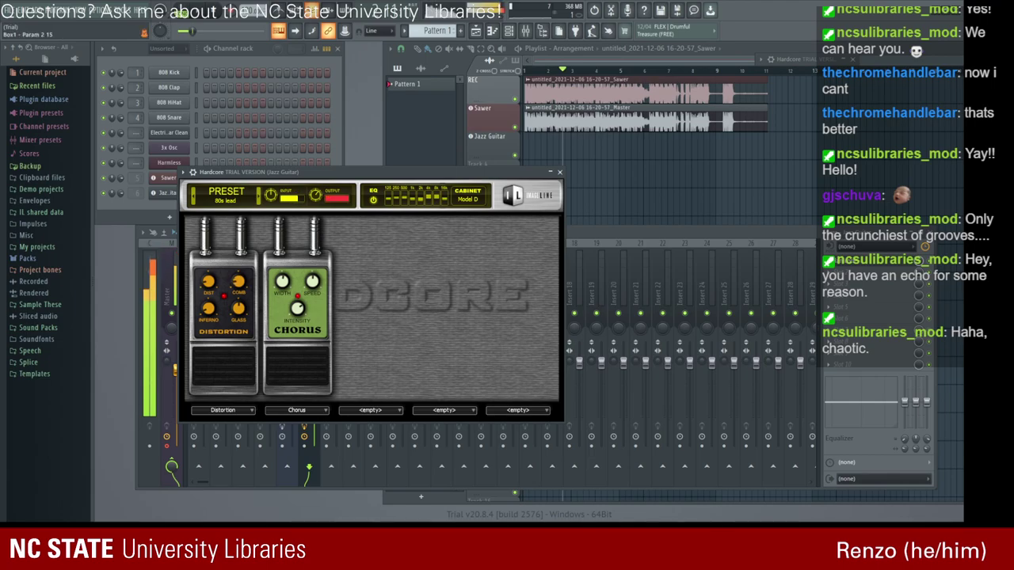
pyautogui.moveTo(243, 304); pyautogui.dragTo(243, 320)
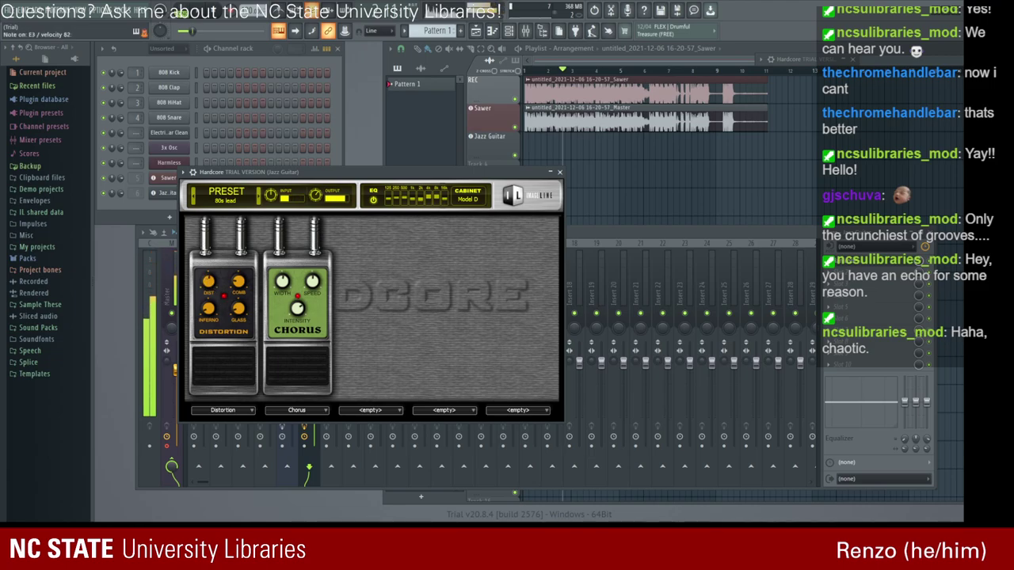
pyautogui.moveTo(236, 316); pyautogui.dragTo(236, 321)
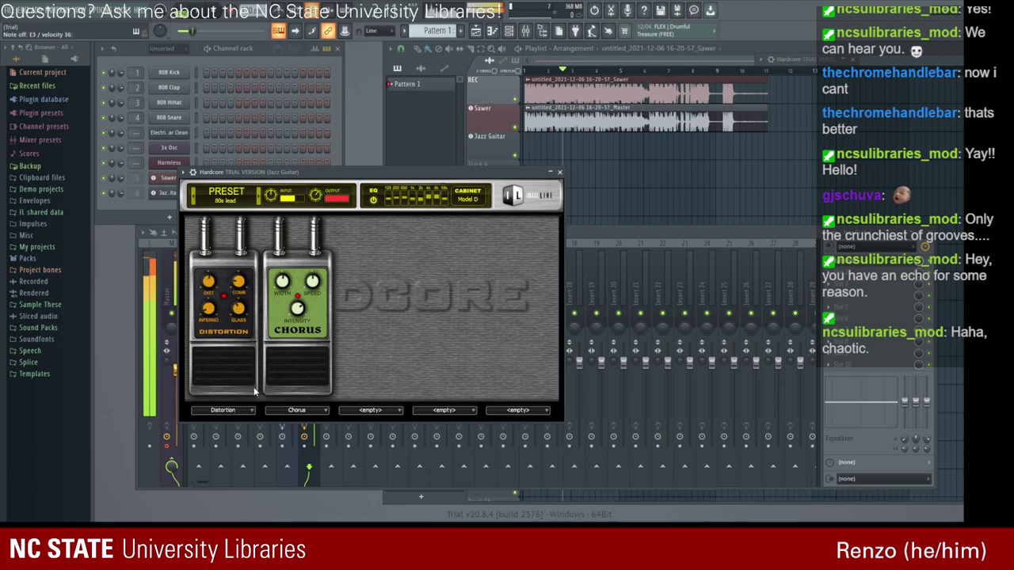
# Add a Reverb pedal in Hardcore's third slot, dismiss the demo notice, and switch that pedal off.
pyautogui.click(364, 410)
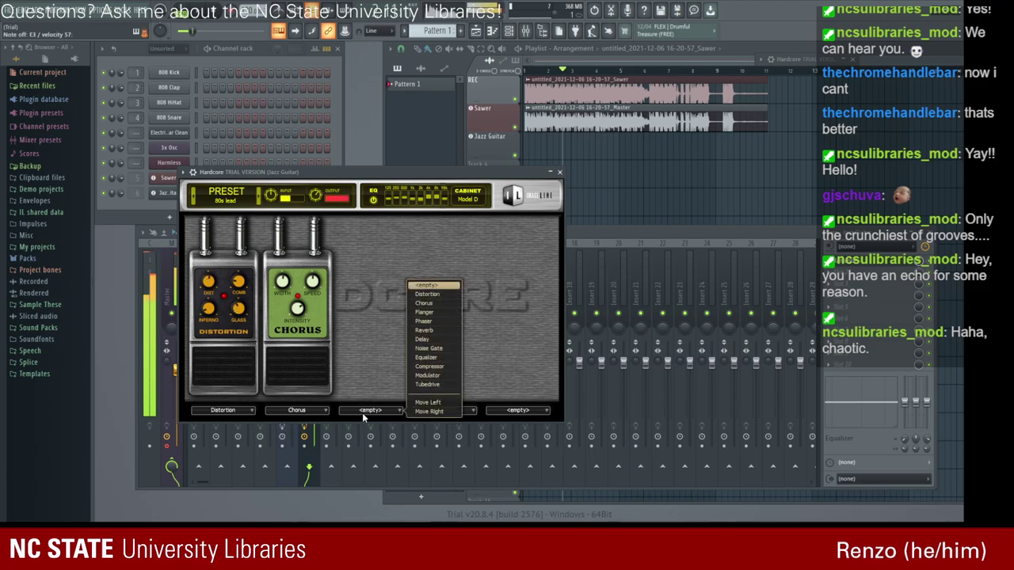
pyautogui.click(424, 330)
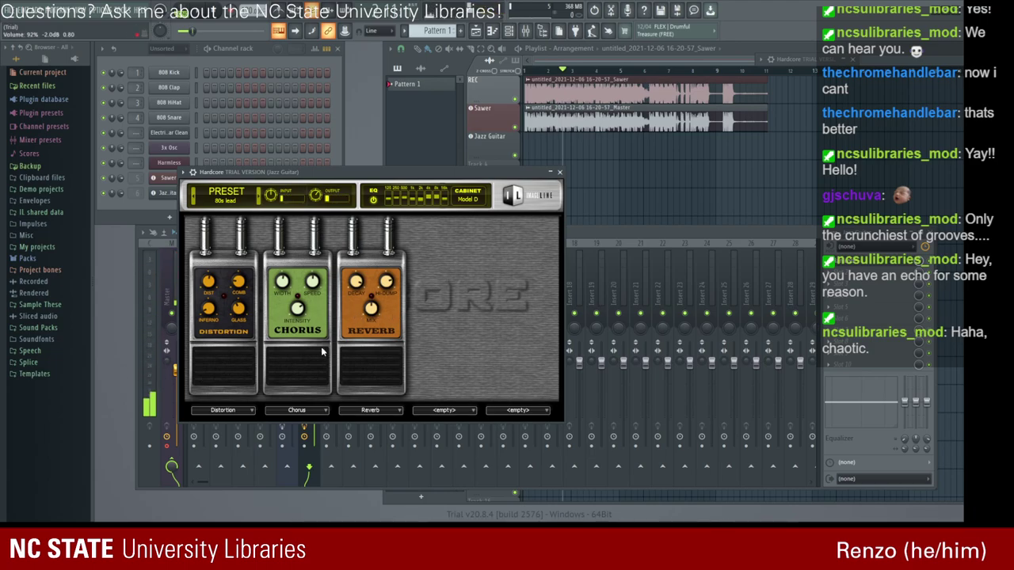
pyautogui.click(552, 186)
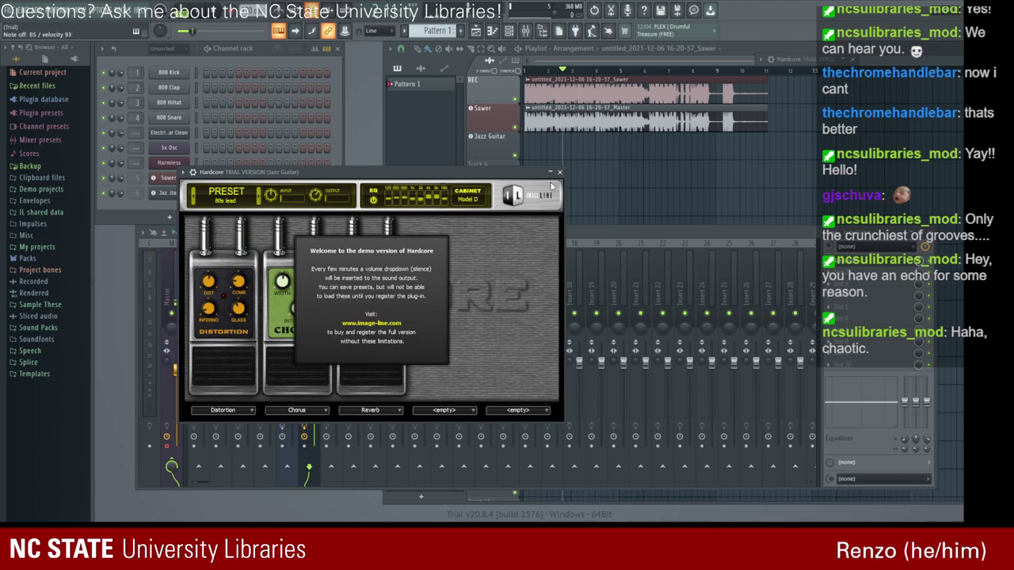
pyautogui.click(552, 186)
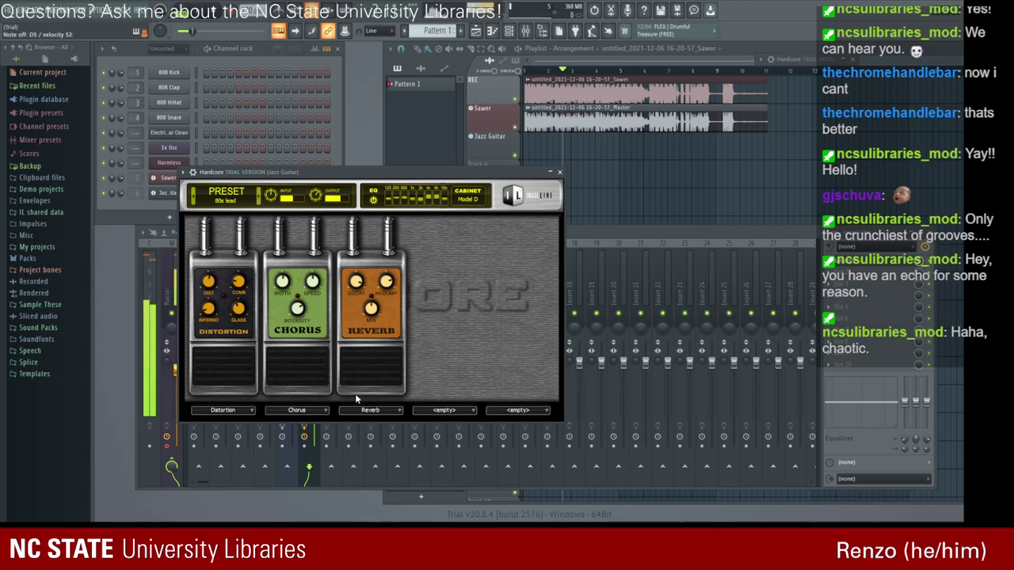
pyautogui.click(367, 360)
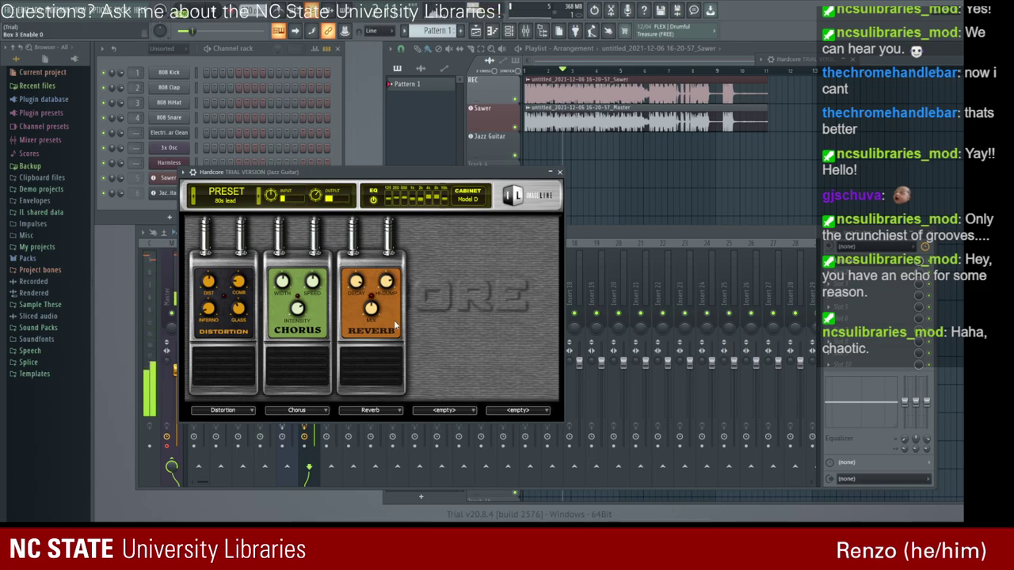
# Move the Hardcore window clear of the channel rack and add a second Reverb pedal in the fourth slot.
pyautogui.click(550, 172)
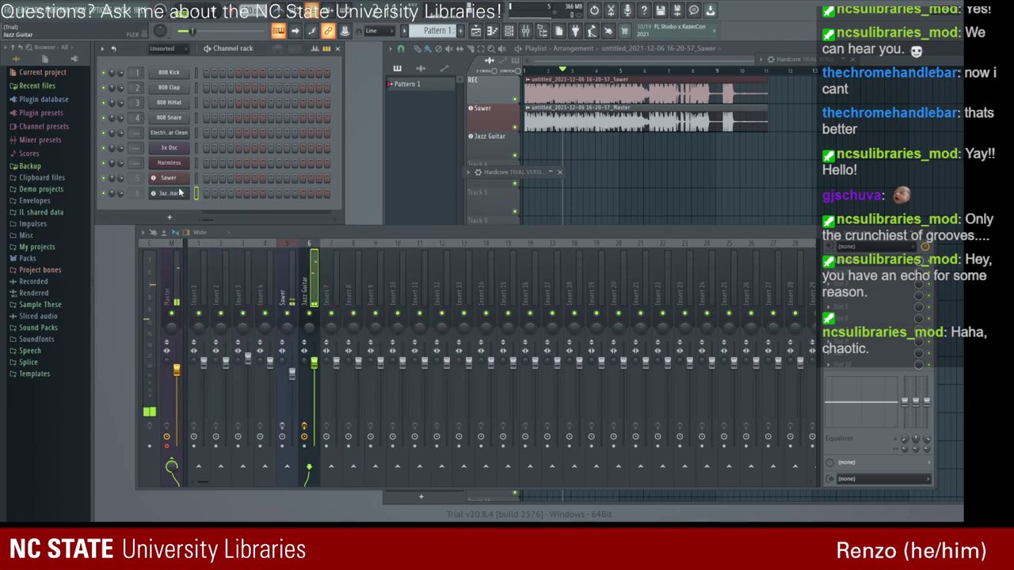
pyautogui.click(552, 172)
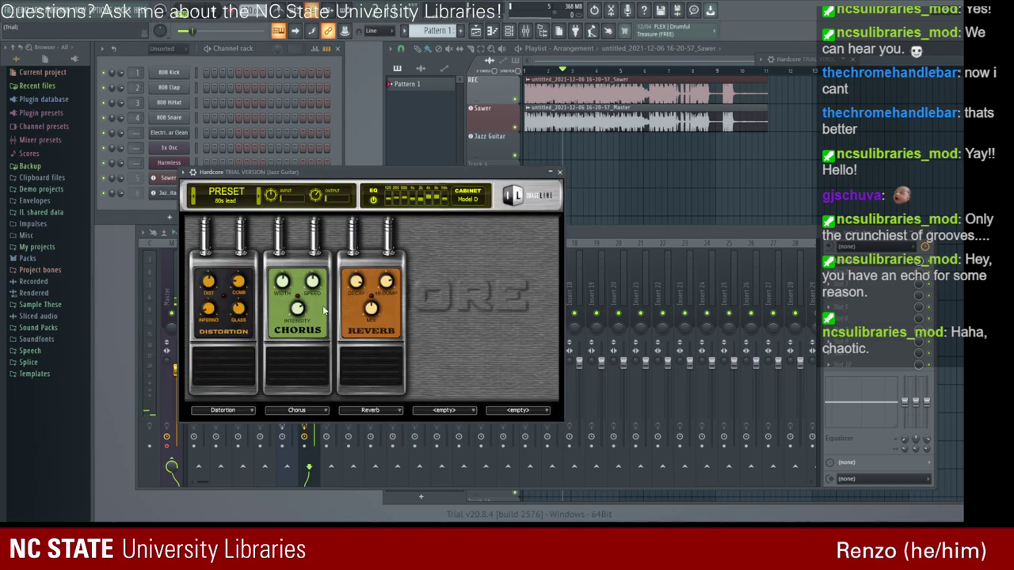
pyautogui.moveTo(542, 189); pyautogui.dragTo(818, 55)
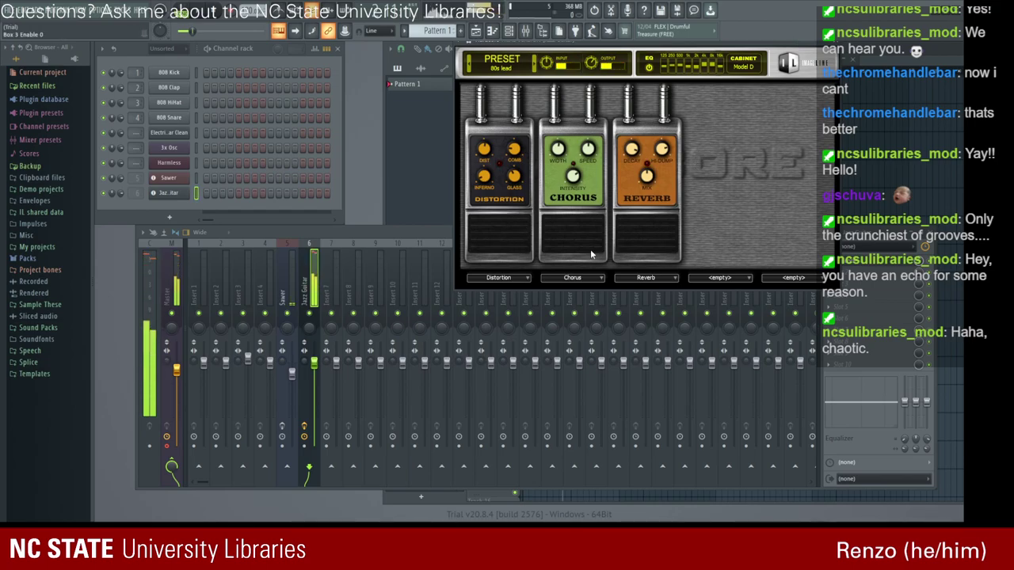
pyautogui.click(793, 277)
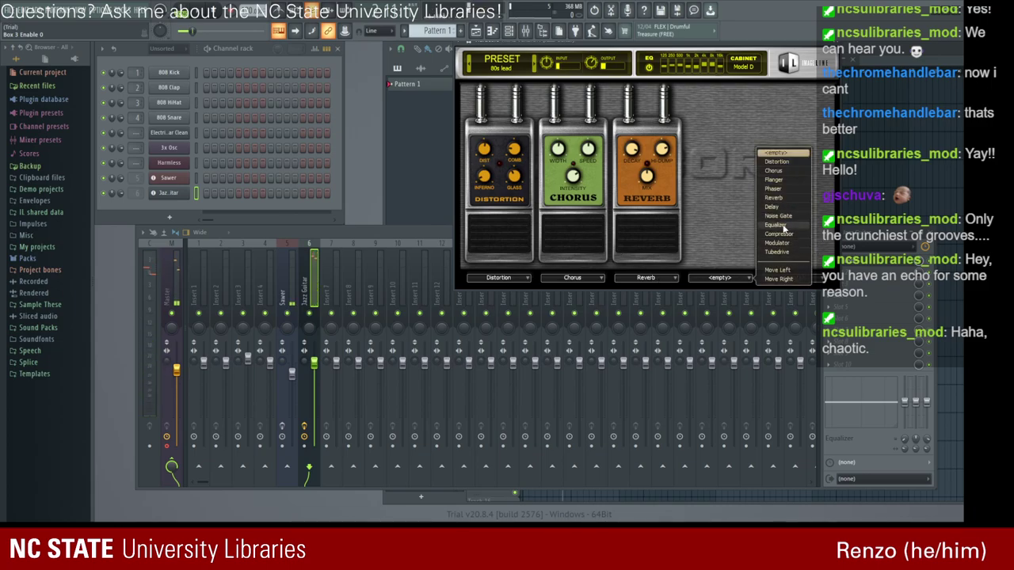
pyautogui.click(773, 198)
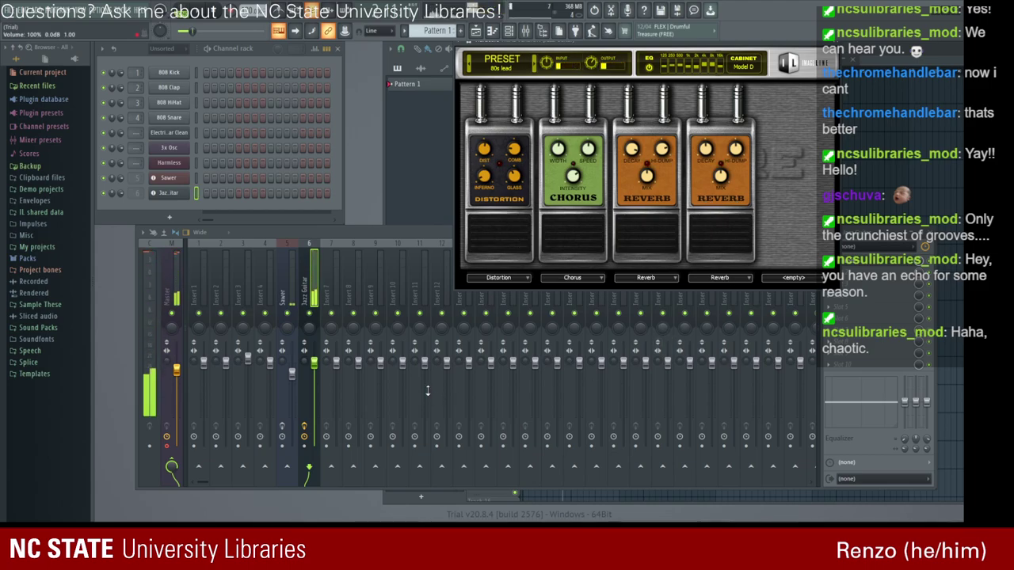
# Open the Jazz Guitar channel's FLEX instrument and load the Nylon Guitar preset.
pyautogui.moveTo(266, 240); pyautogui.dragTo(232, 244)
pyautogui.click(166, 195)
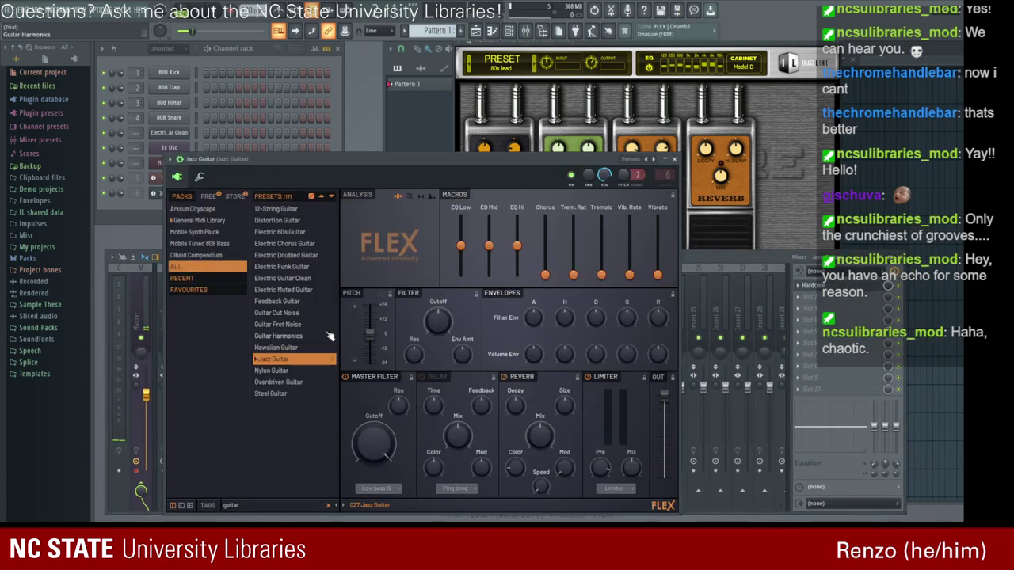
pyautogui.click(311, 370)
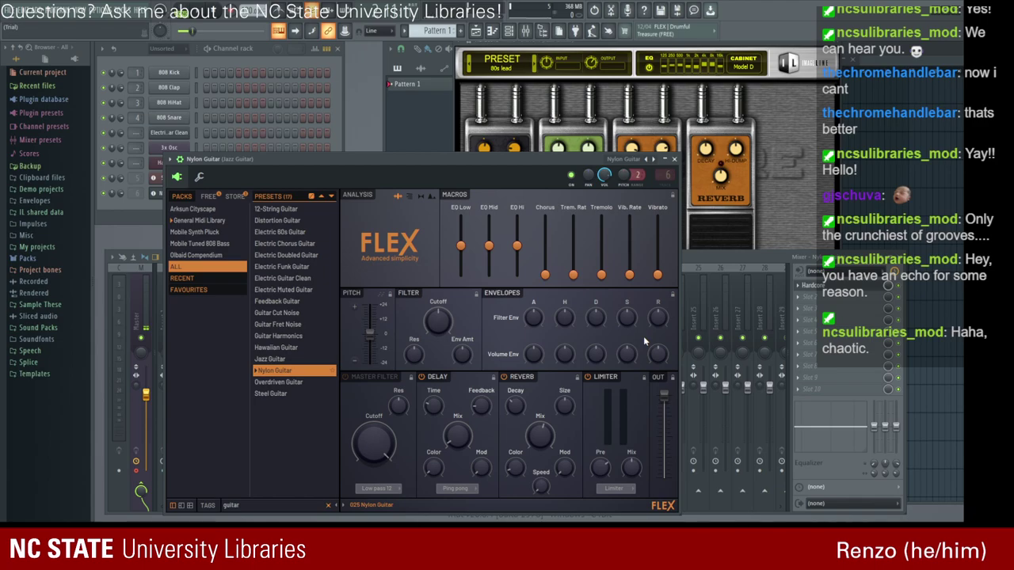
# Bring Hardcore to the front and toggle both Reverb pedals while playing the guitar.
pyautogui.click(786, 160)
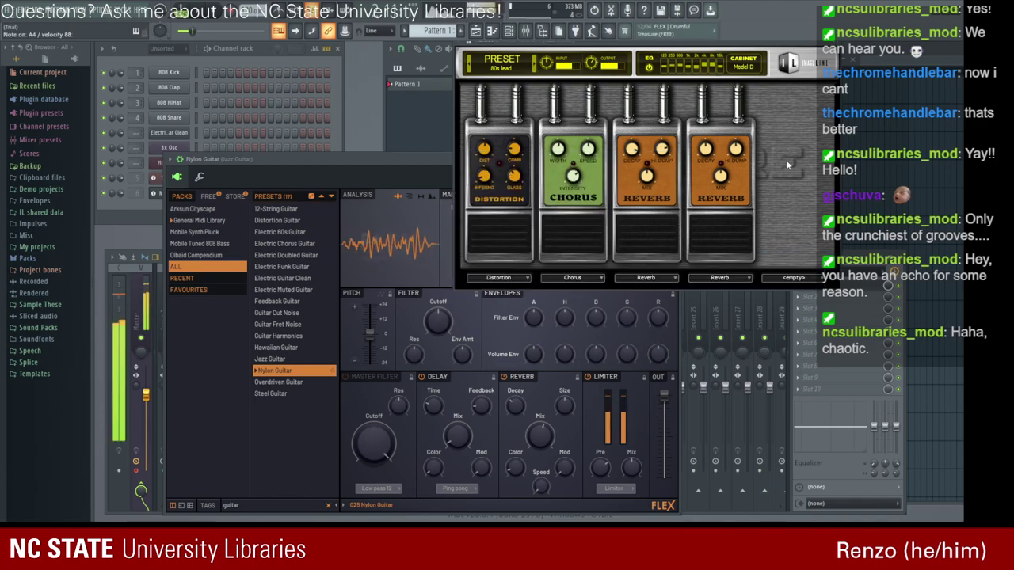
pyautogui.click(659, 230)
pyautogui.click(701, 230)
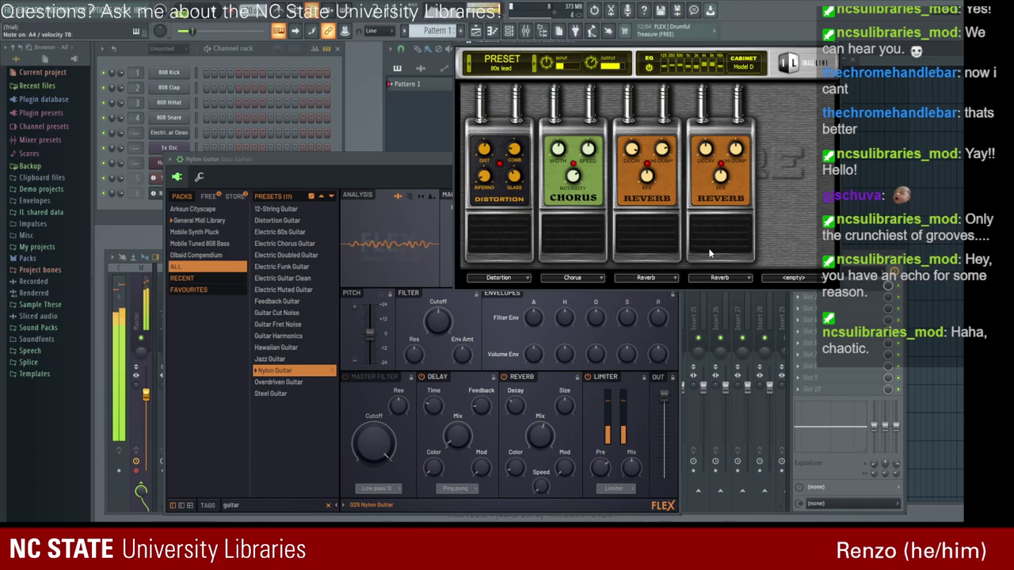
# Add a Delay pedal in Hardcore's fifth slot and dismiss the demo notice.
pyautogui.click(800, 279)
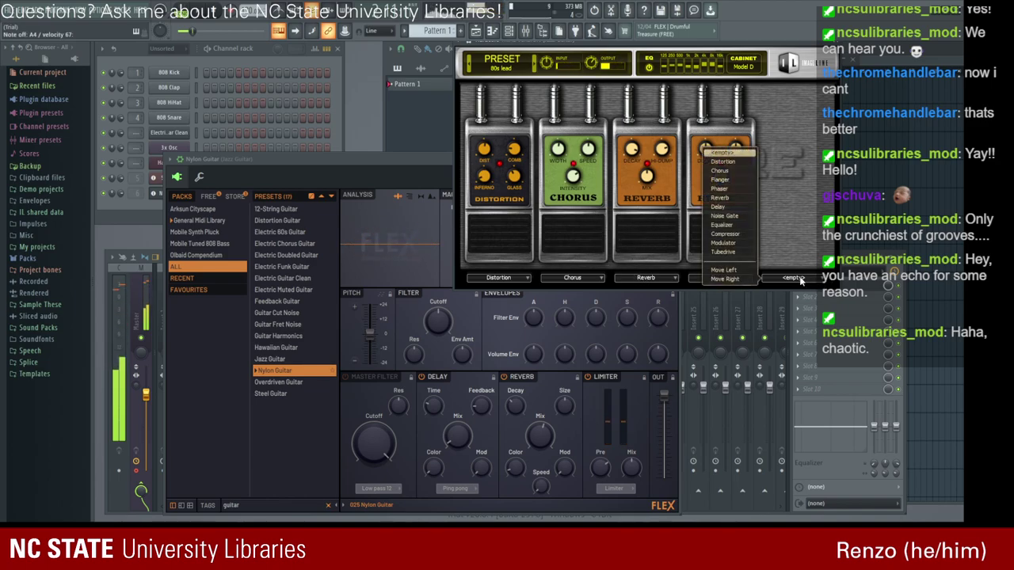
pyautogui.click(730, 198)
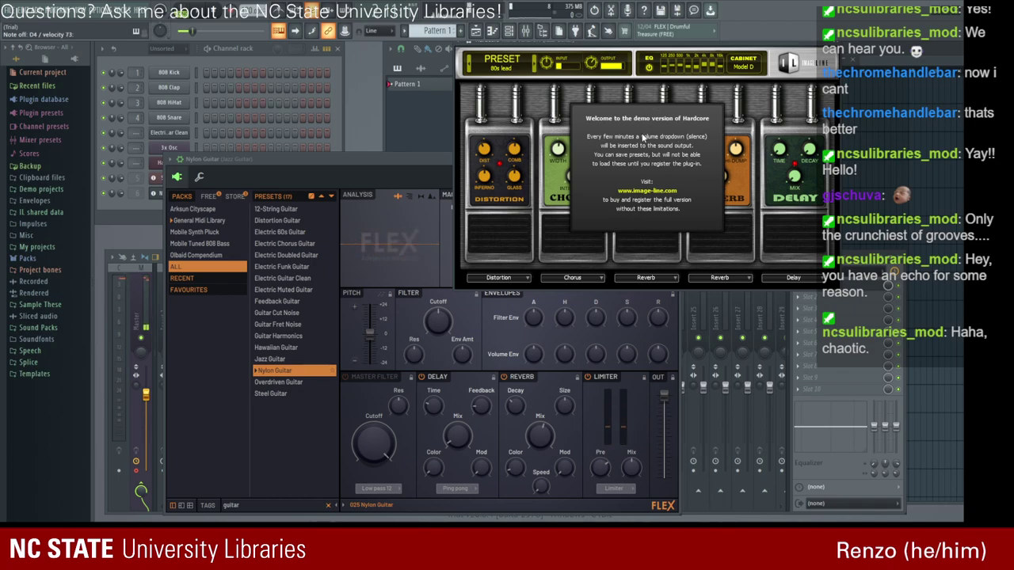
pyautogui.click(570, 240)
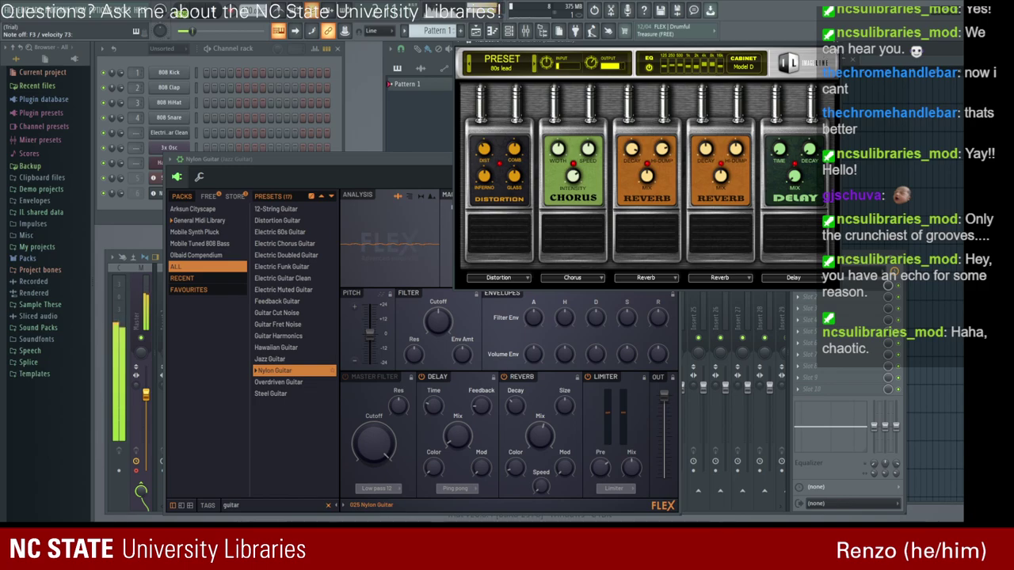
# Clear Hardcore and the mixer off the workspace and park the collapsed Nylon Guitar window over the lower playlist tracks.
pyautogui.press('Escape')
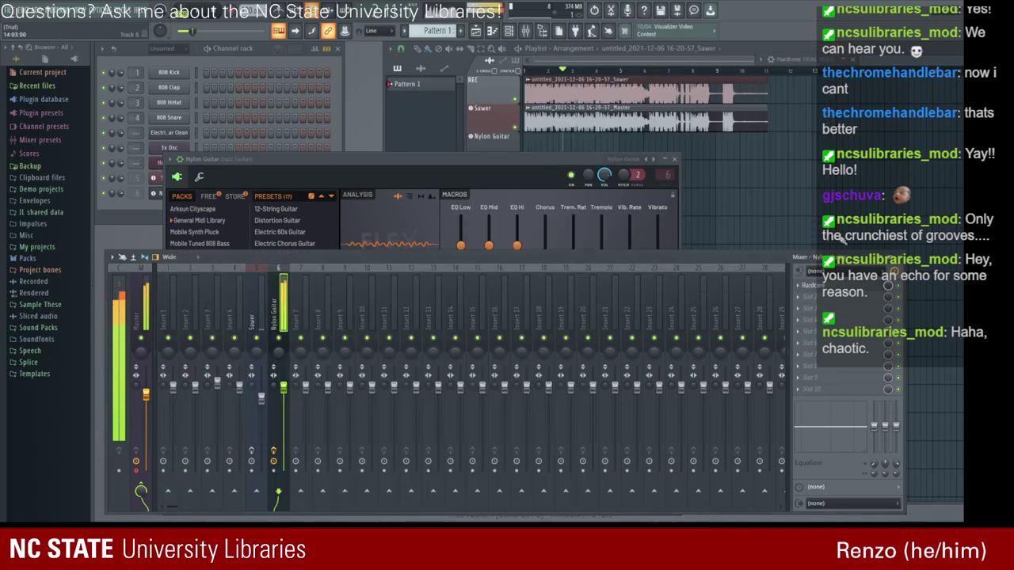
pyautogui.press('F9')
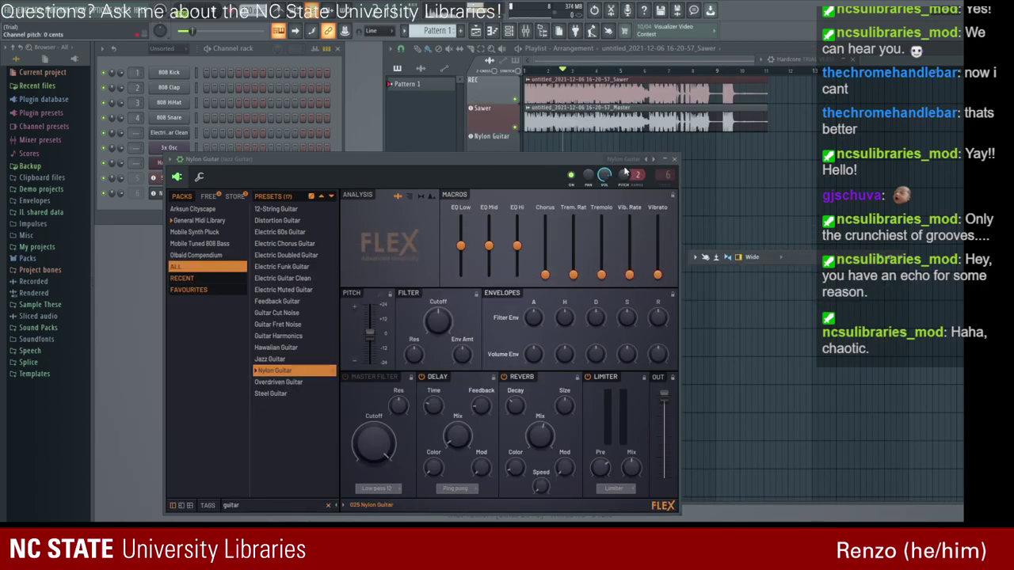
pyautogui.click(664, 160)
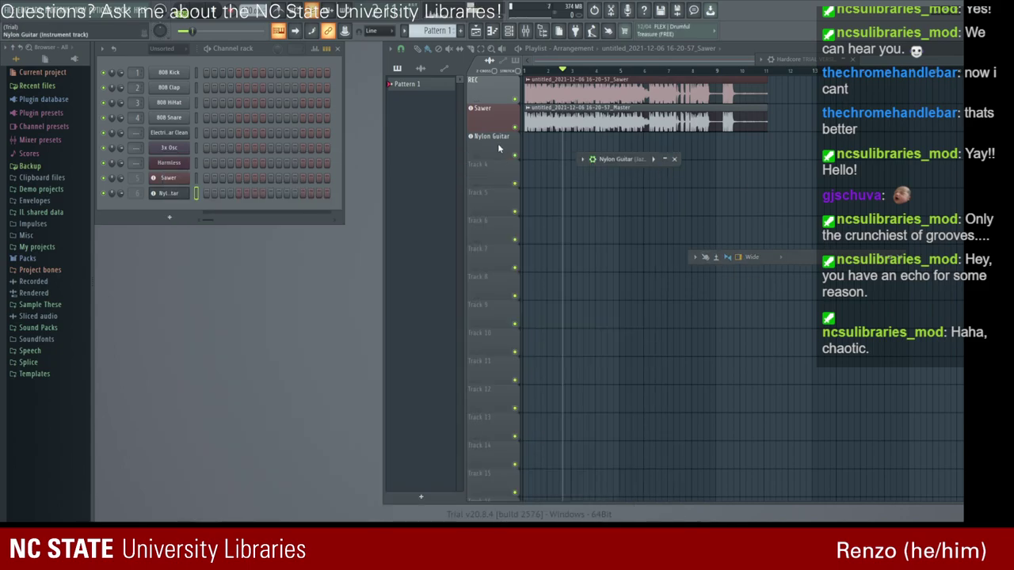
pyautogui.moveTo(611, 159); pyautogui.dragTo(748, 400)
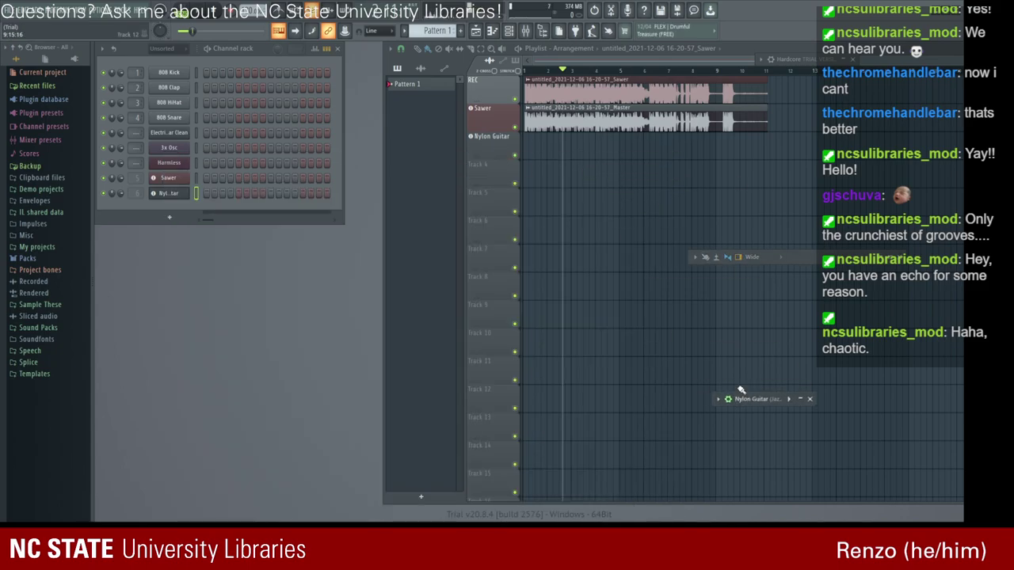
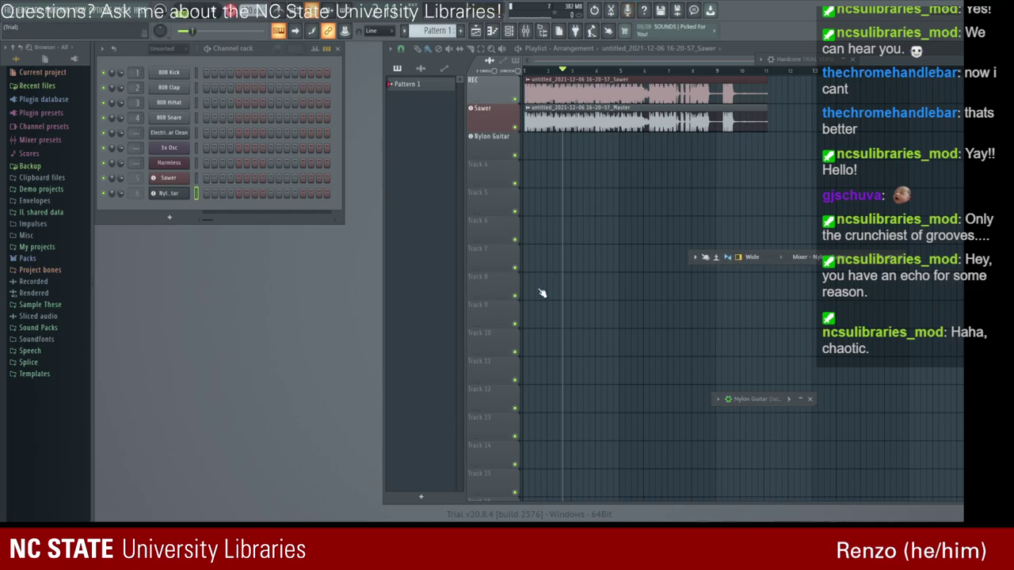
# Record a brief Nylon Guitar take into the playlist and mute the REC and Sawer tracks.
pyautogui.press('space')
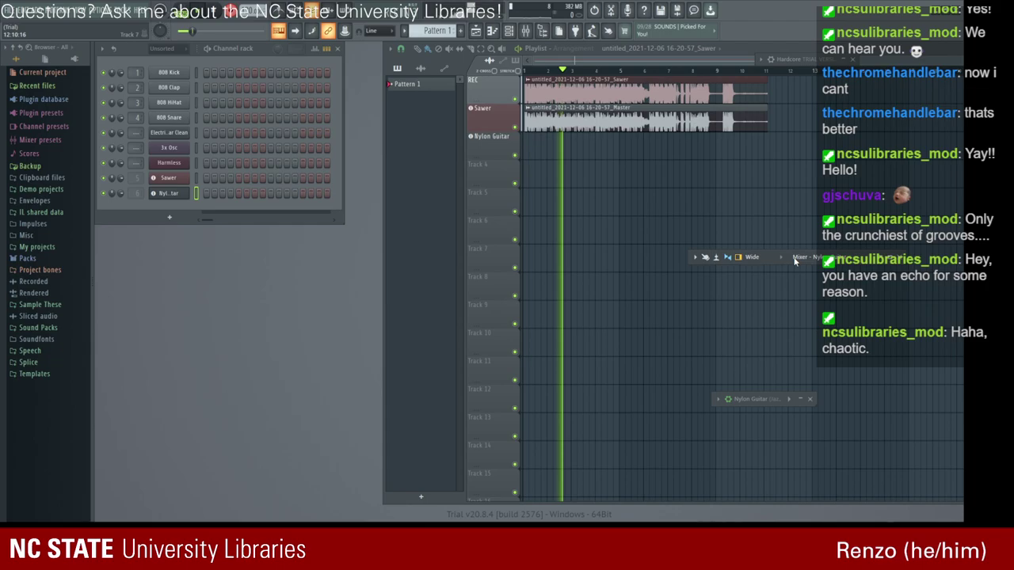
pyautogui.press('space')
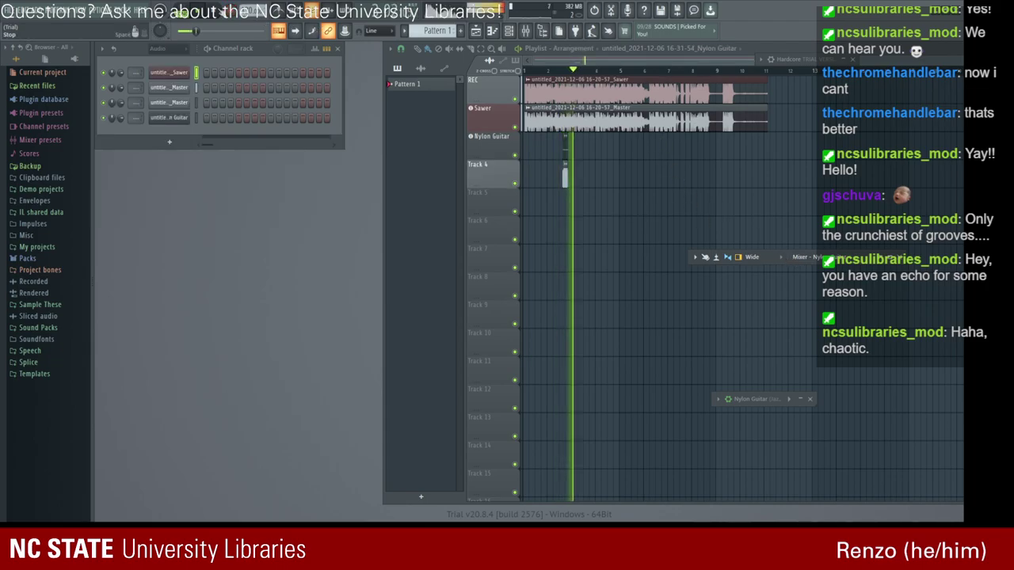
pyautogui.click(515, 127)
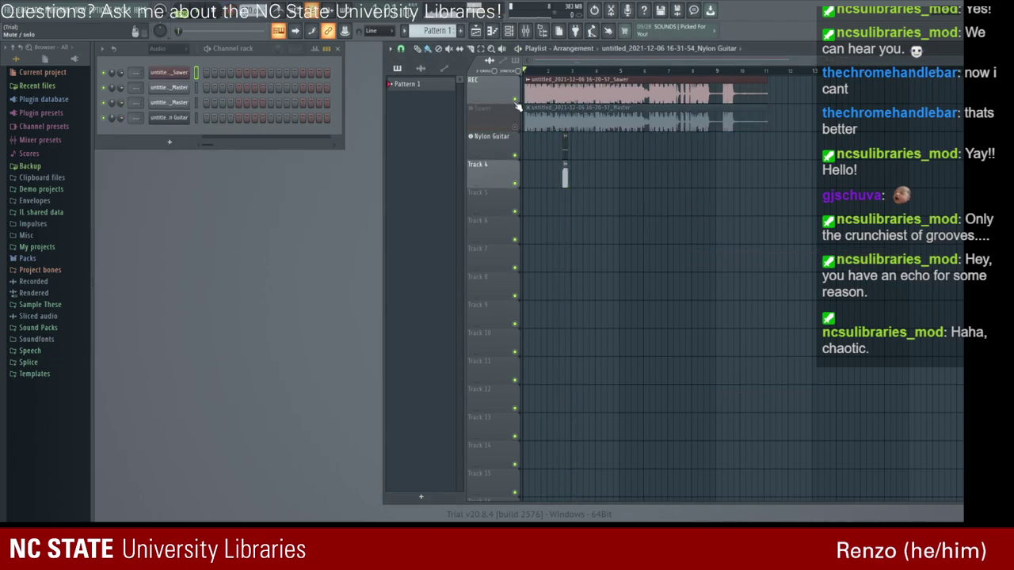
pyautogui.click(515, 100)
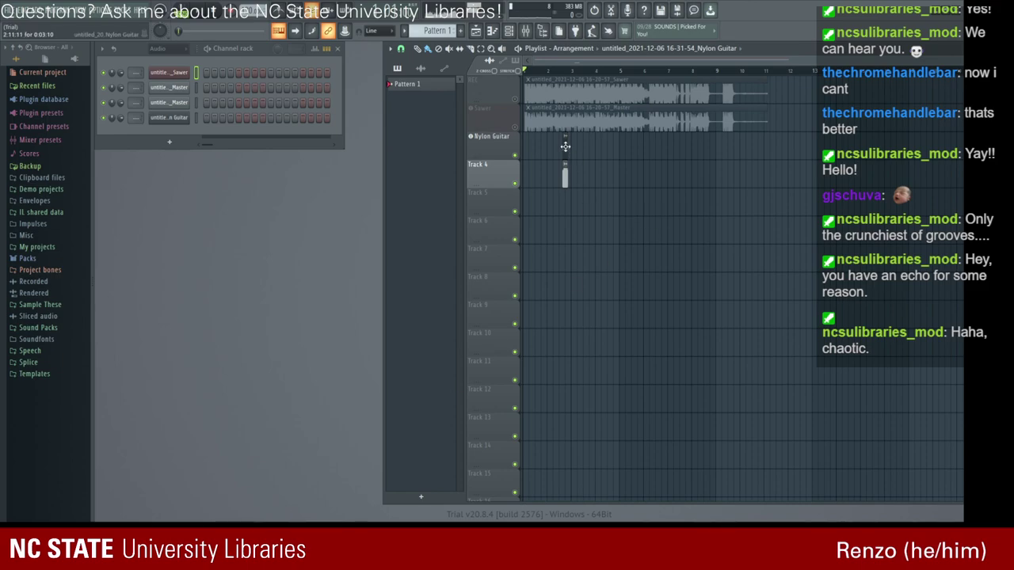
# Check the guitar's levels in the mixer and undo the recorded Nylon Guitar take in the playlist.
pyautogui.click(525, 30)
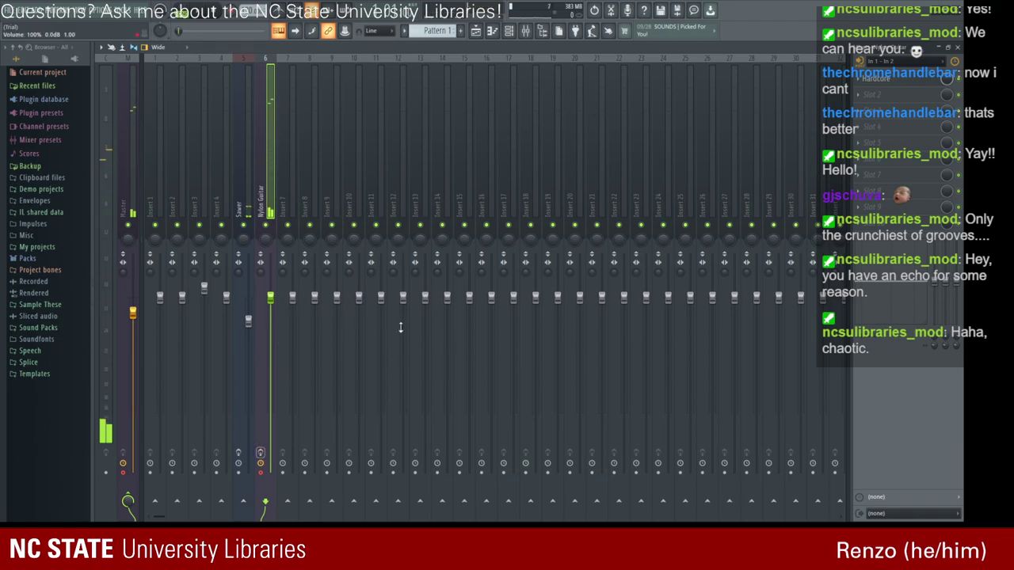
pyautogui.click(957, 47)
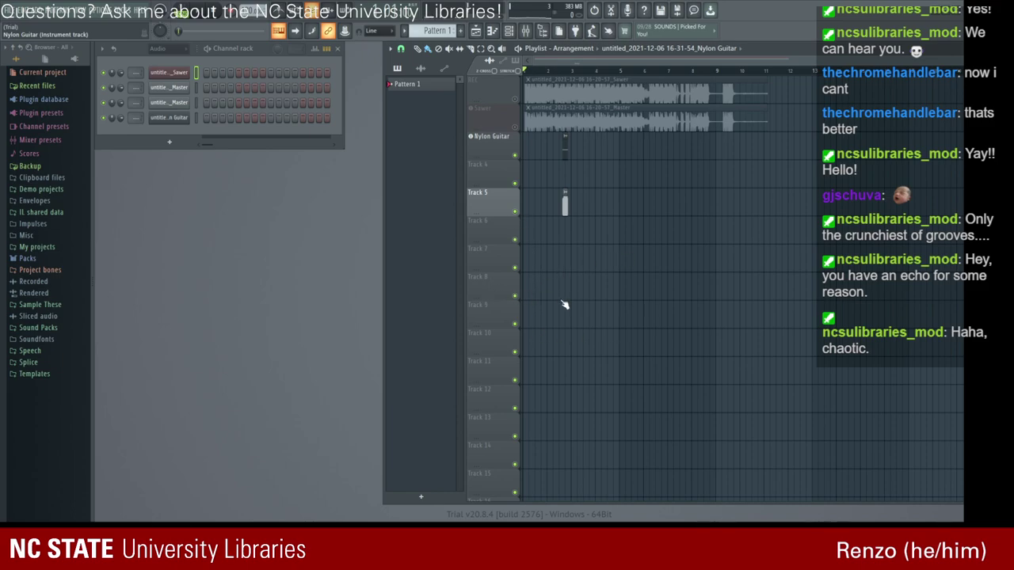
pyautogui.hotkey('ctrl', 'z')
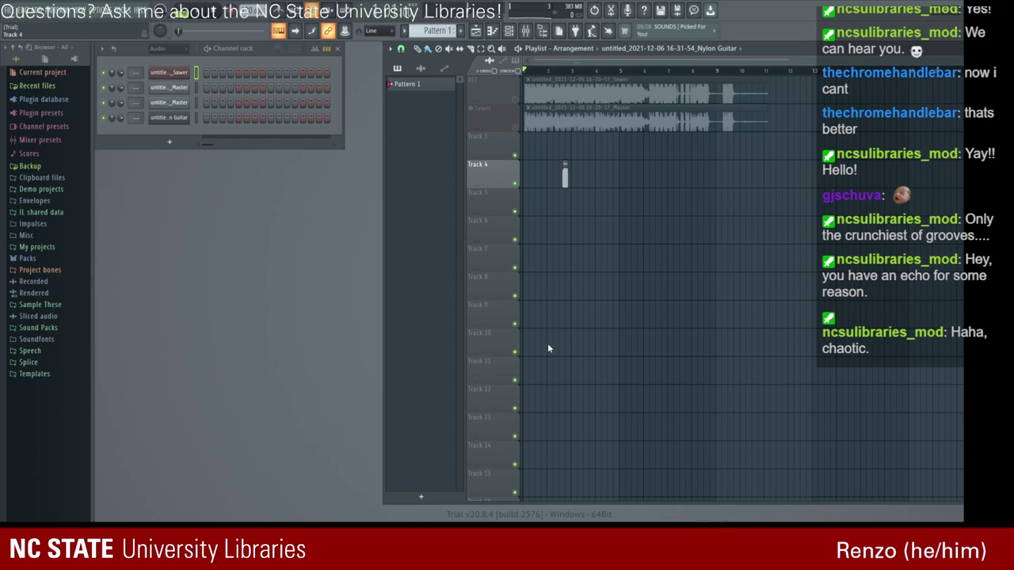
pyautogui.hotkey('ctrl', 'z')
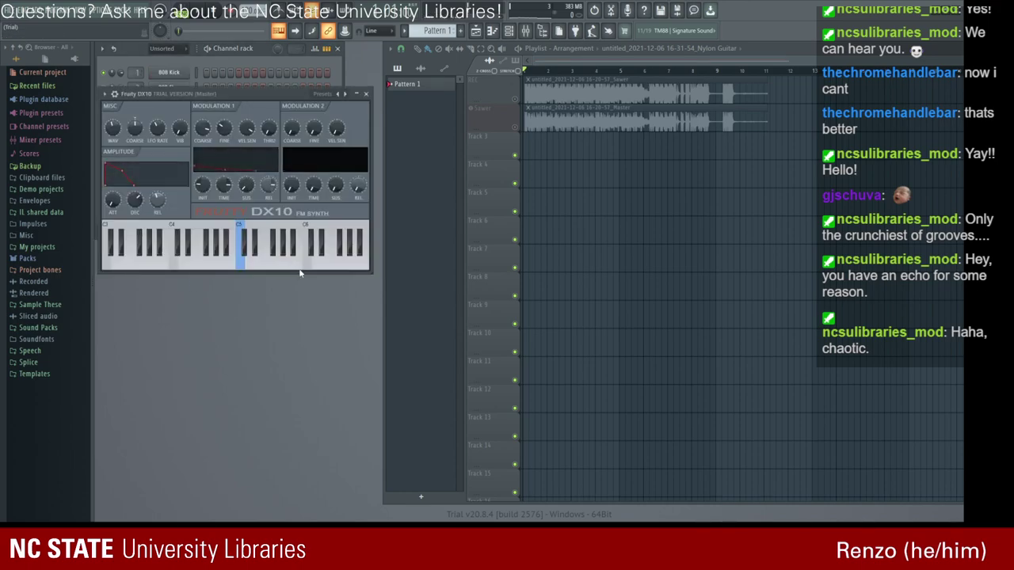
# Close the Fruity DX10 window and set the channel rack's filter to show all channels.
pyautogui.click(366, 94)
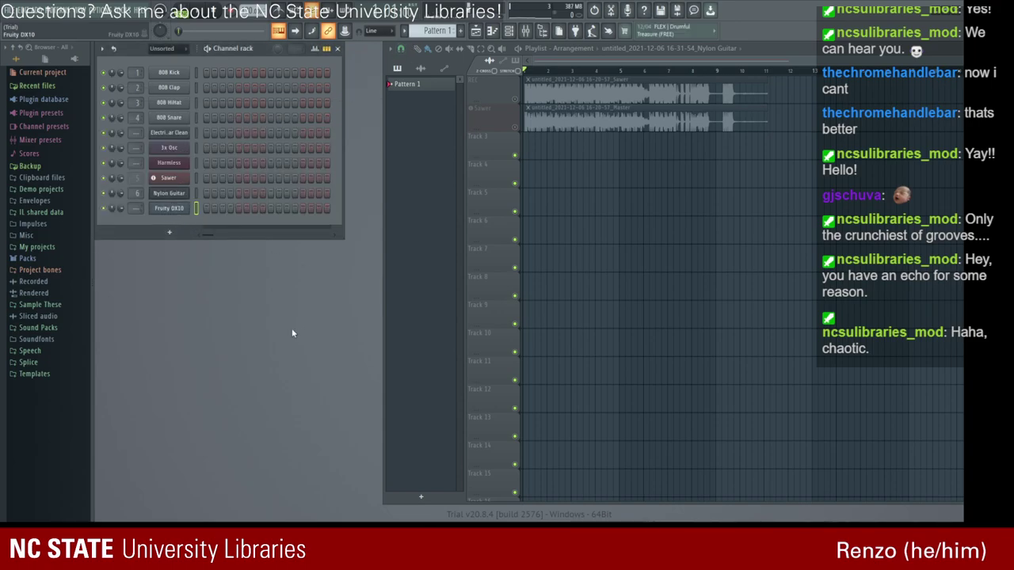
pyautogui.press('pageup')
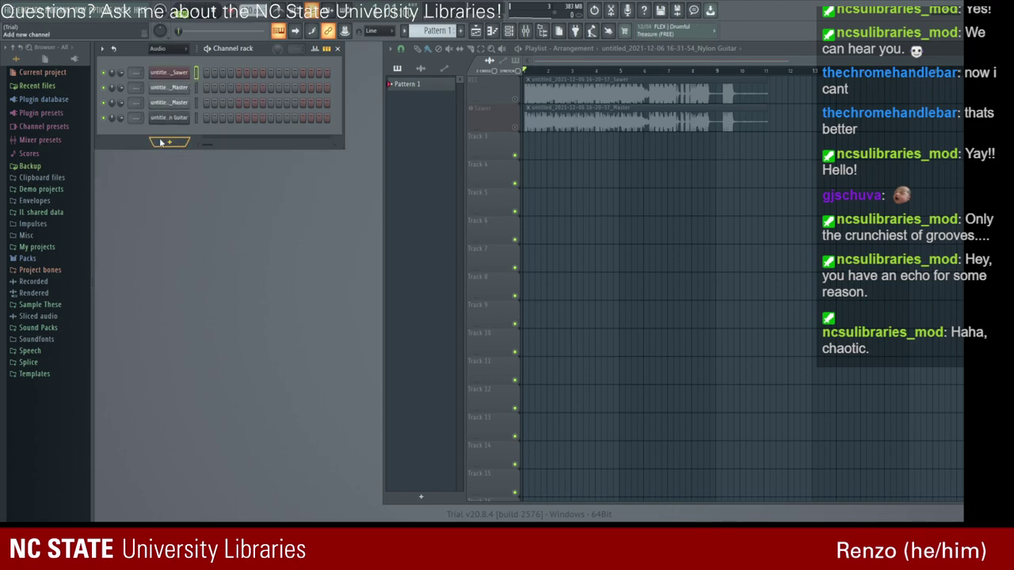
pyautogui.click(167, 50)
pyautogui.click(168, 60)
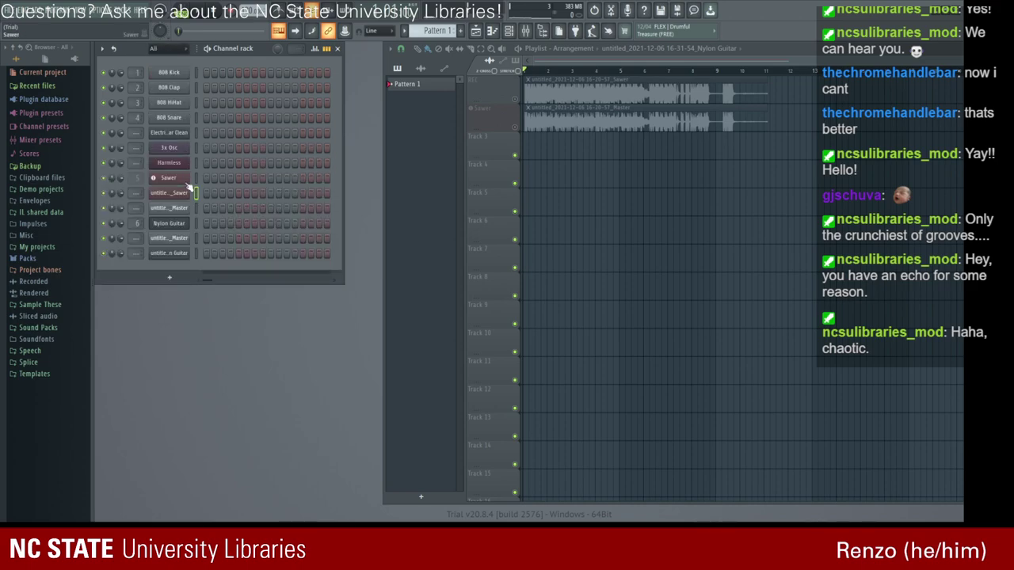
# Select the Nylon Guitar channel, restore the mixer to a smaller, shorter window and place it directly below the channel rack.
pyautogui.click(169, 224)
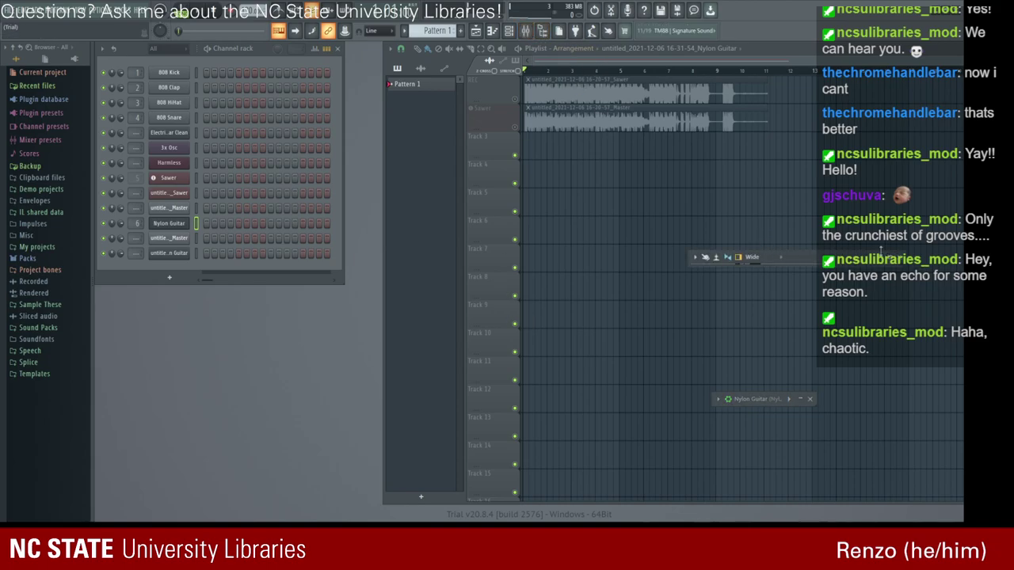
pyautogui.click(534, 35)
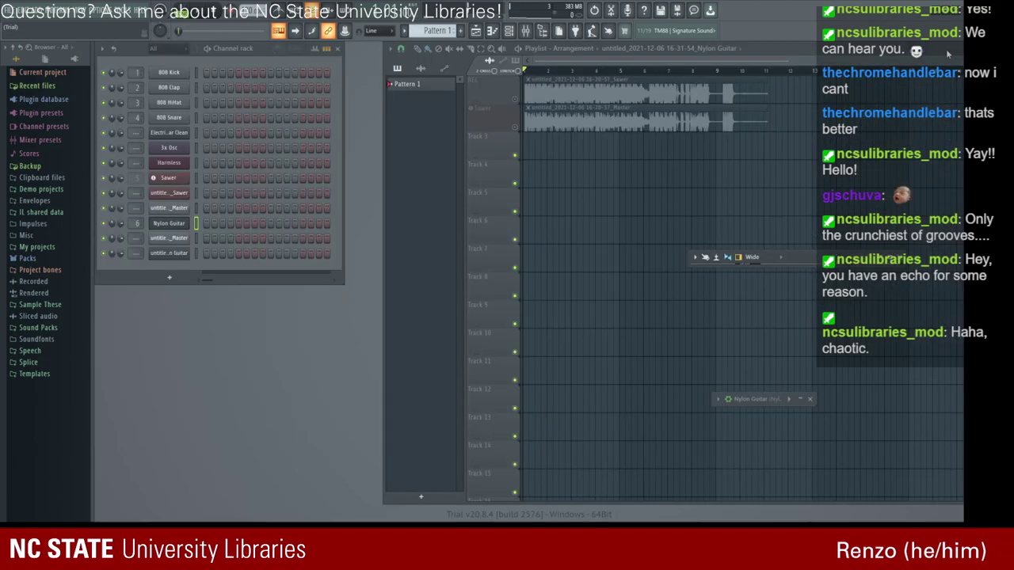
pyautogui.click(957, 47)
pyautogui.moveTo(838, 261); pyautogui.dragTo(709, 250)
pyautogui.moveTo(771, 253); pyautogui.dragTo(340, 222)
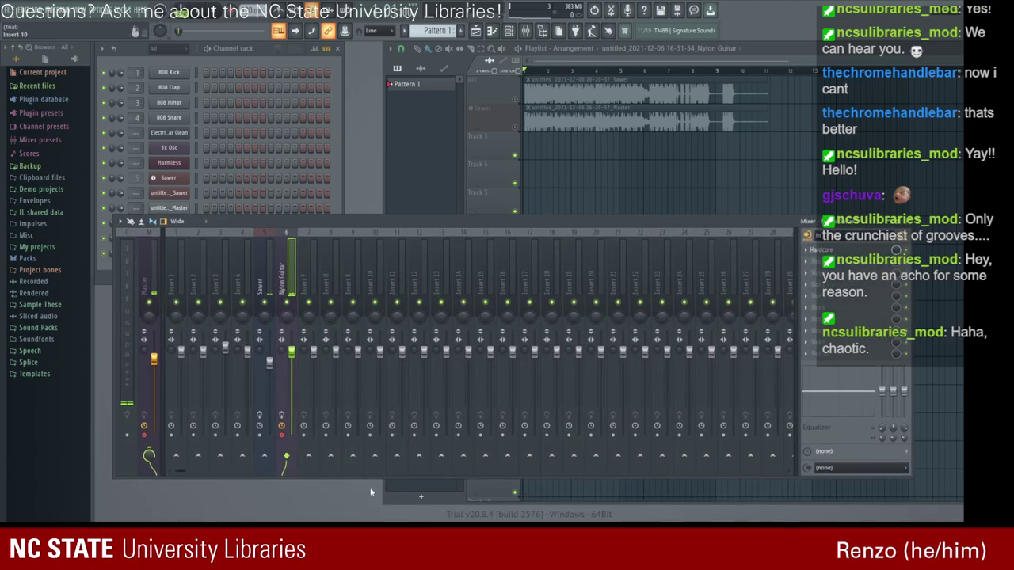
pyautogui.moveTo(361, 477); pyautogui.dragTo(361, 440)
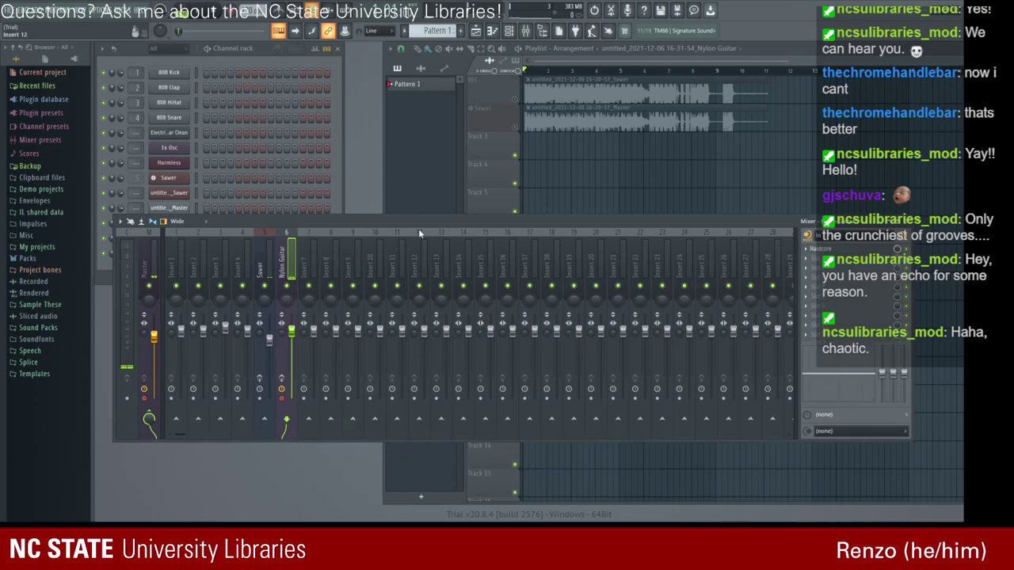
pyautogui.moveTo(418, 219); pyautogui.dragTo(403, 290)
# Shorten the playlist window so it ends above the mixer and bring it up against the channel rack.
pyautogui.click(518, 219)
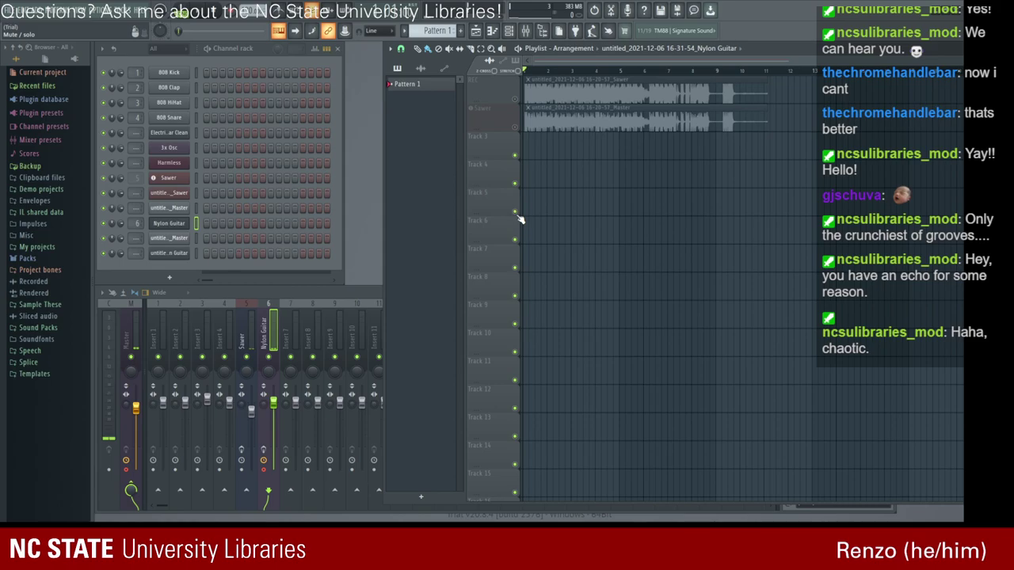
pyautogui.moveTo(519, 513); pyautogui.dragTo(485, 342)
pyautogui.moveTo(459, 476); pyautogui.dragTo(468, 515)
pyautogui.click(616, 248)
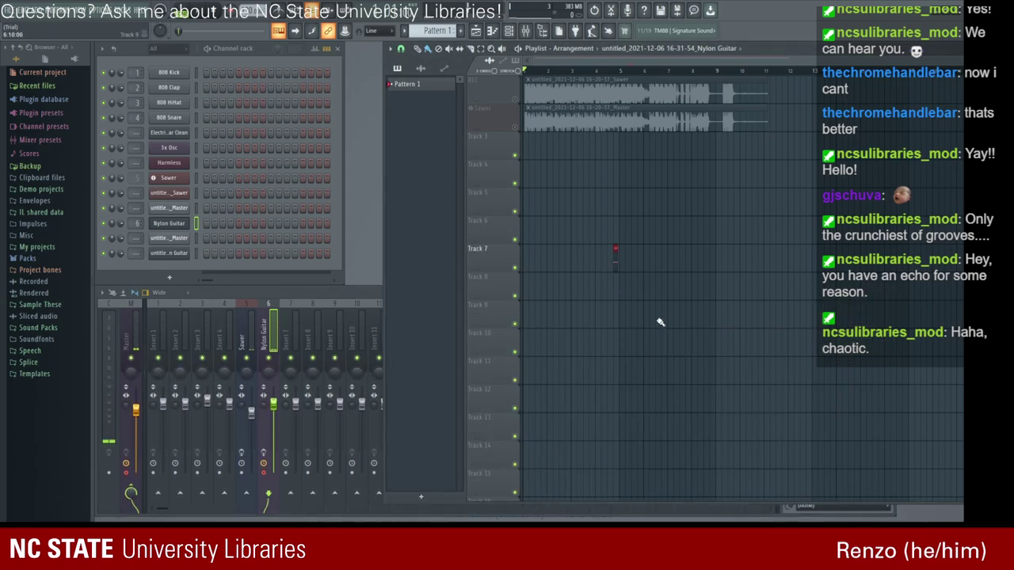
pyautogui.moveTo(540, 503); pyautogui.dragTo(539, 281)
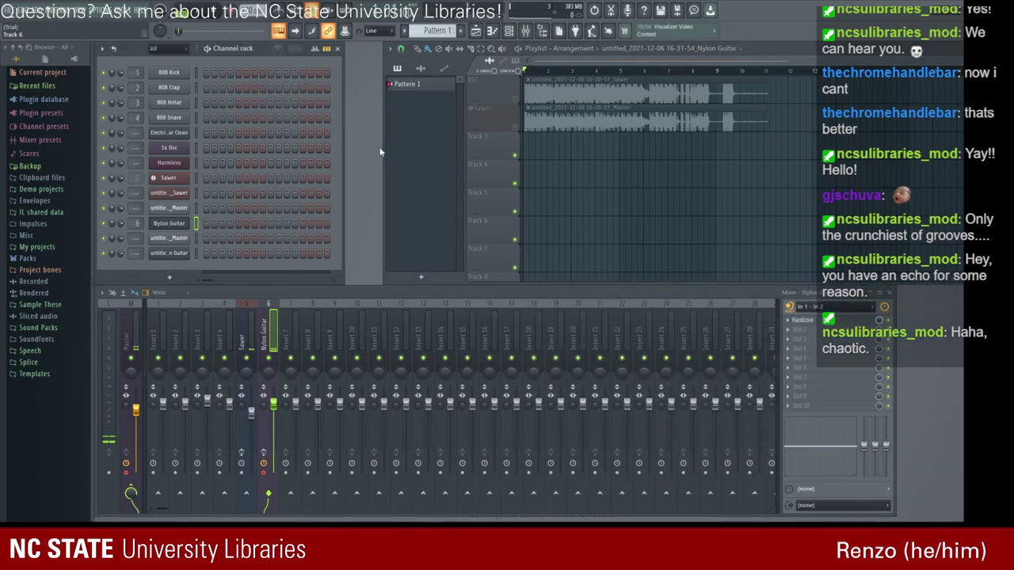
pyautogui.moveTo(383, 147); pyautogui.dragTo(346, 147)
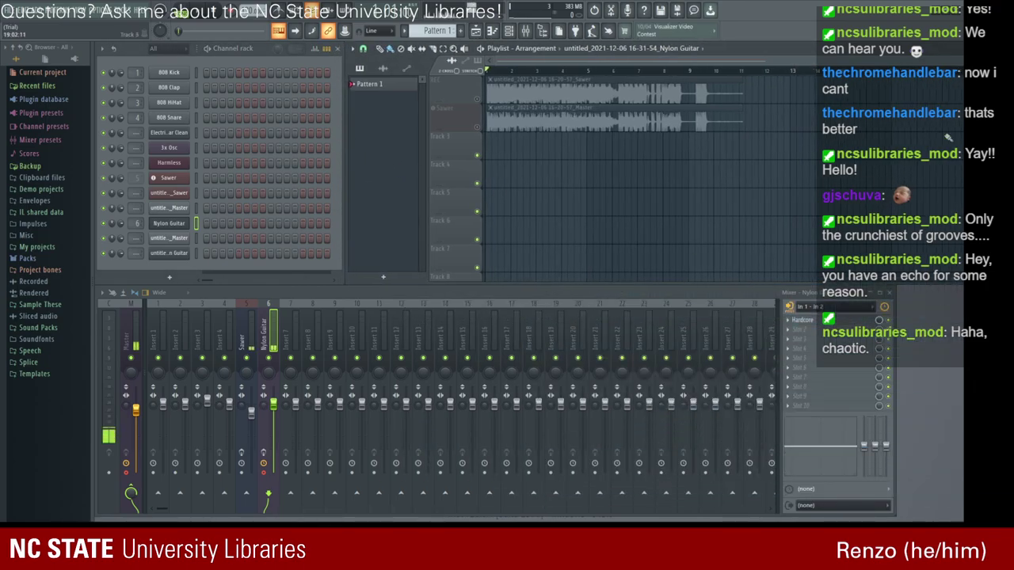
# Open Hardcore from the Nylon Guitar mixer track, switch on its Distortion pedal, and close the plugin window.
pyautogui.click(805, 321)
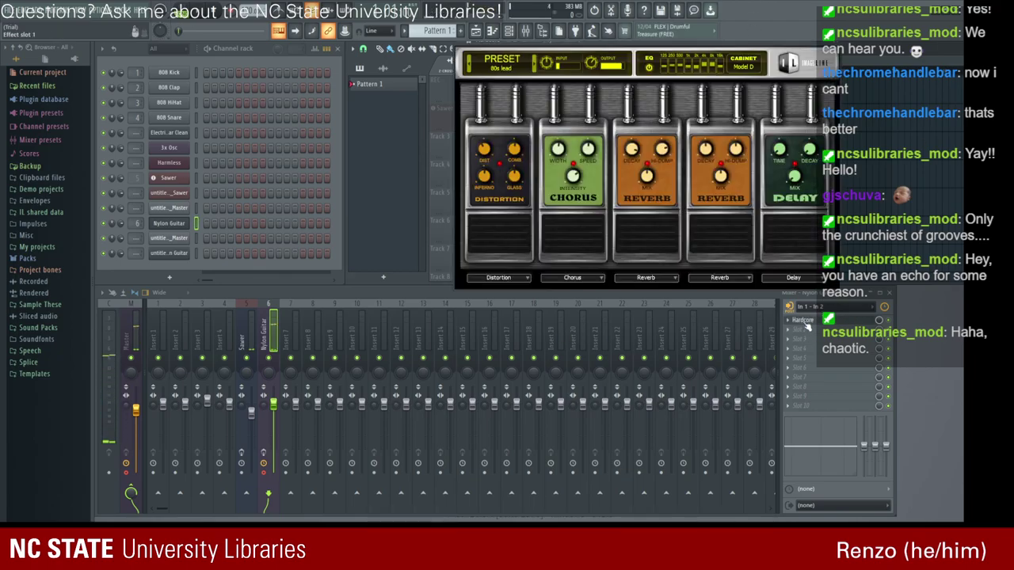
pyautogui.click(520, 247)
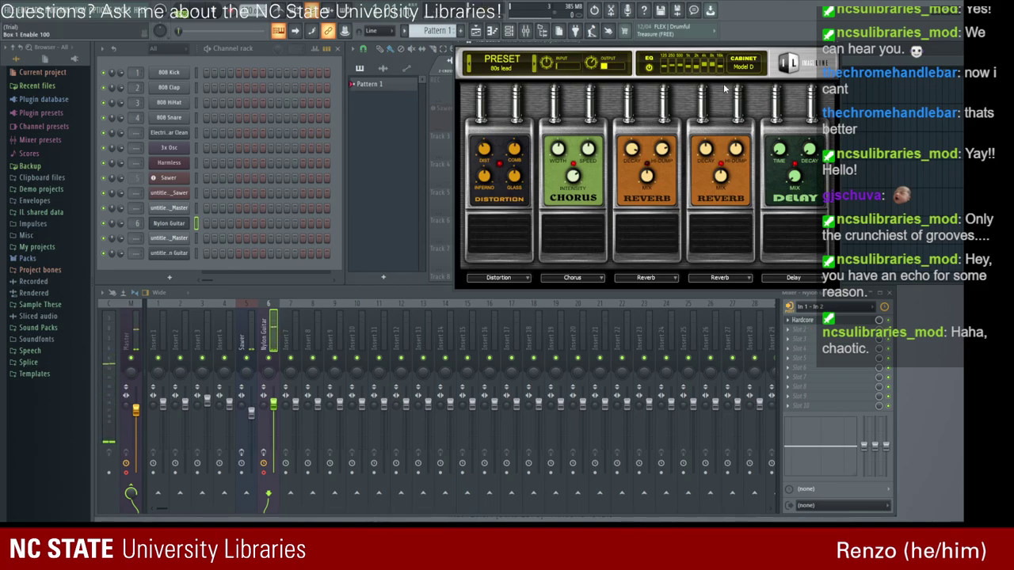
pyautogui.click(835, 50)
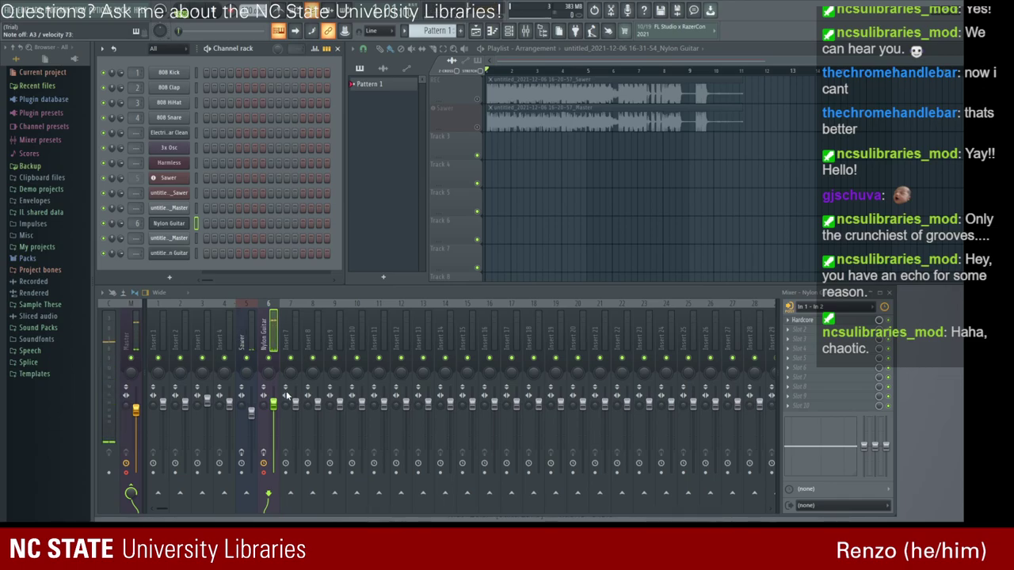
# Restore the Nylon Guitar instrument track in the playlist and briefly review the guitar's Hardcore and FLEX windows.
pyautogui.hotkey('ctrl', 'z')
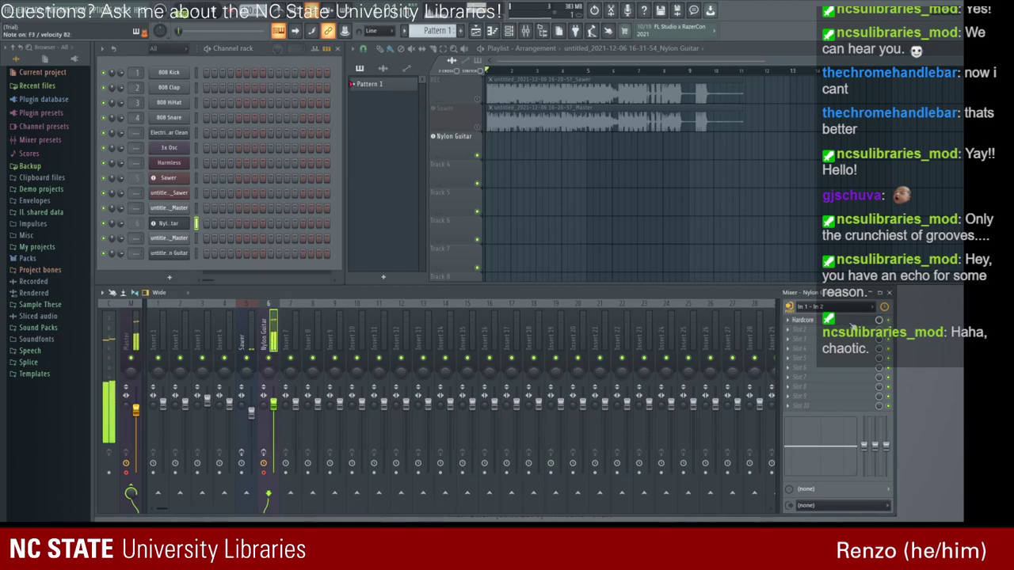
pyautogui.click(803, 319)
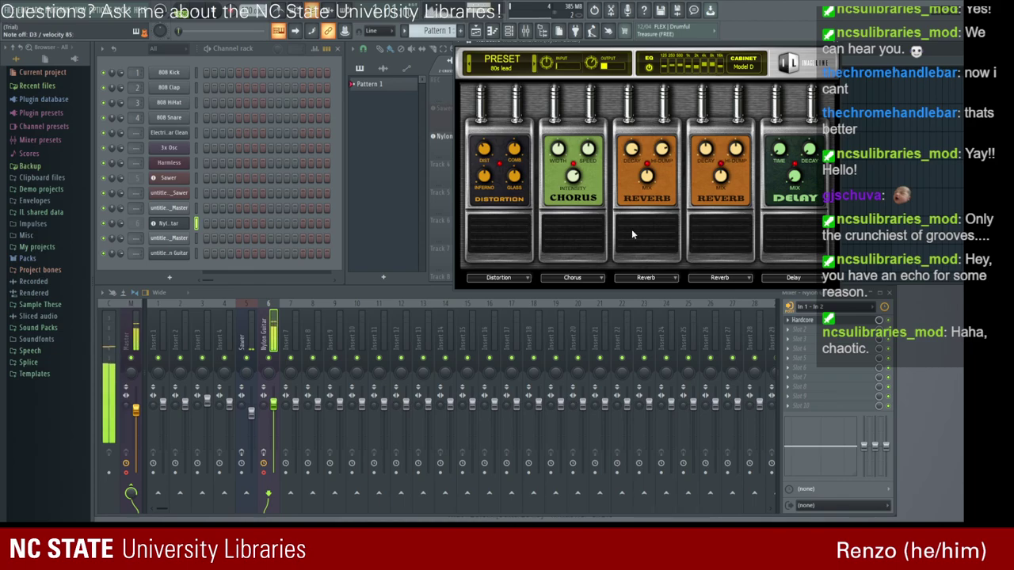
pyautogui.press('Escape')
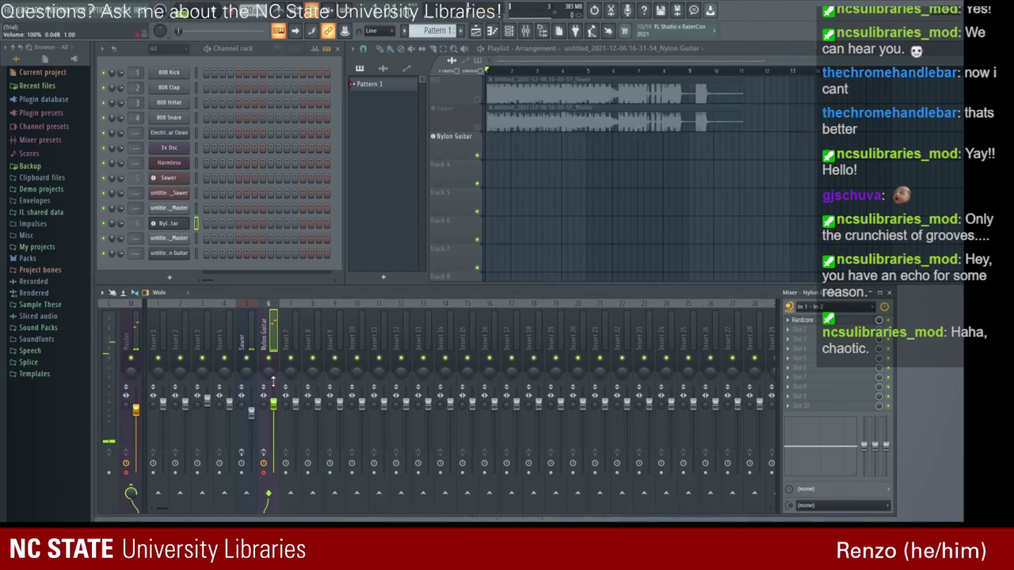
pyautogui.click(169, 225)
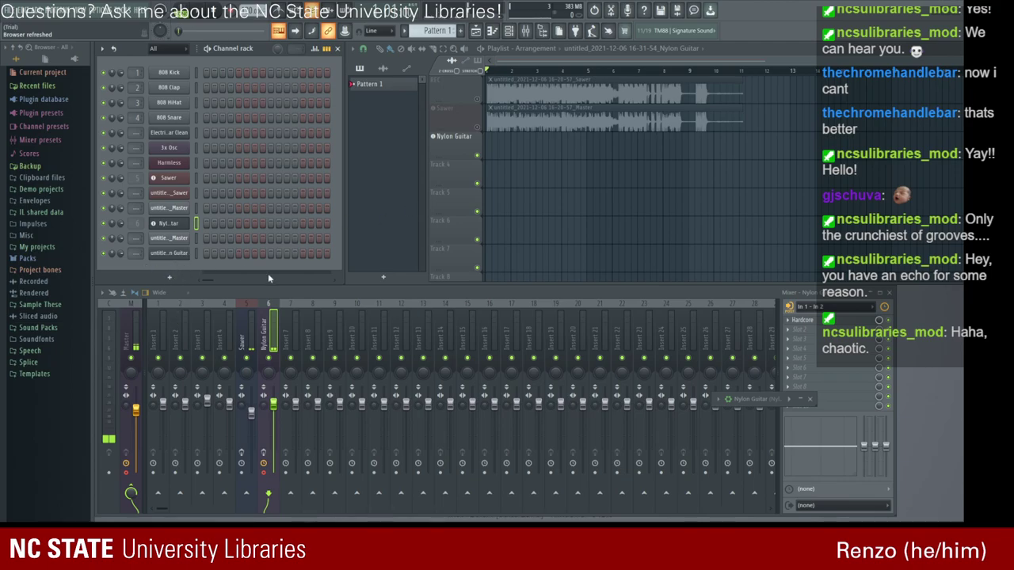
pyautogui.click(168, 225)
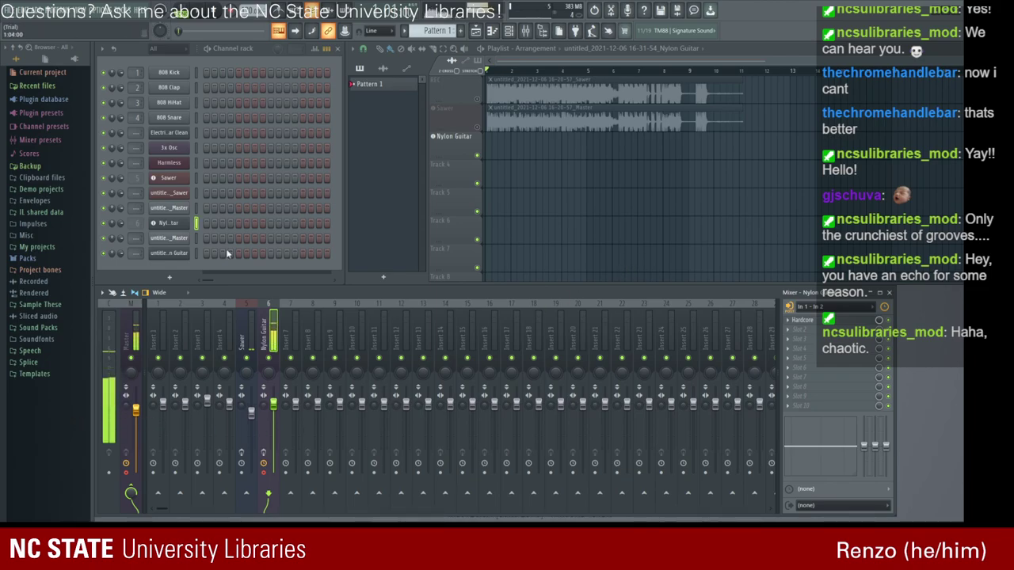
# Check the newest Master recording's audio clip settings, delete that clip, and filter the channel rack to Unsorted.
pyautogui.click(178, 244)
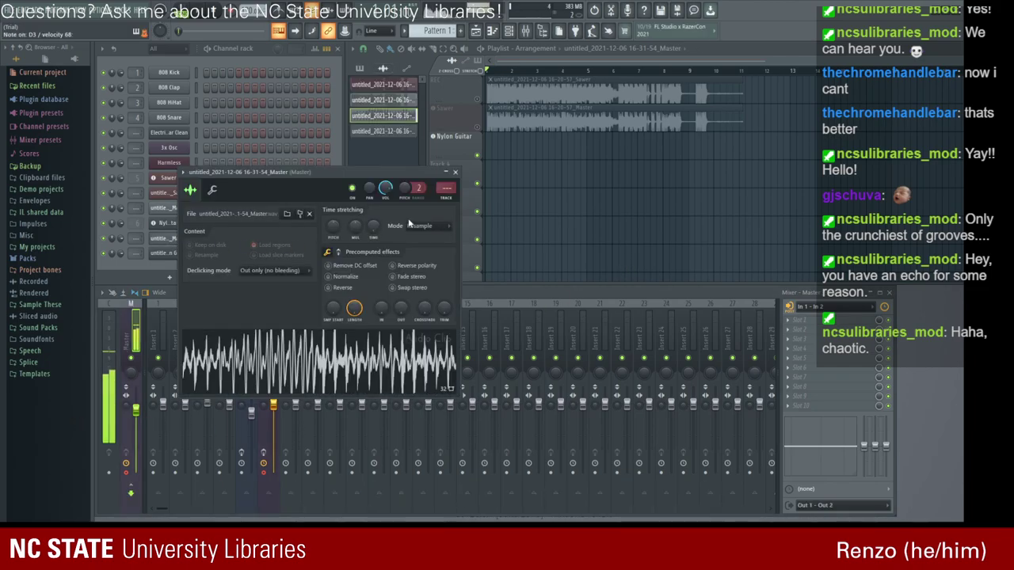
pyautogui.click(455, 171)
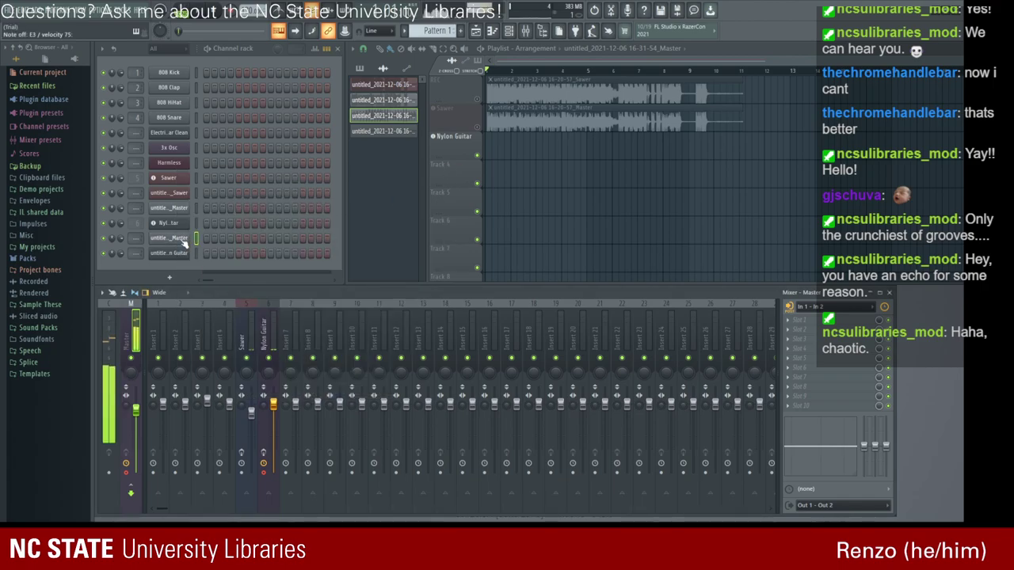
pyautogui.hotkey('ctrl', 'z')
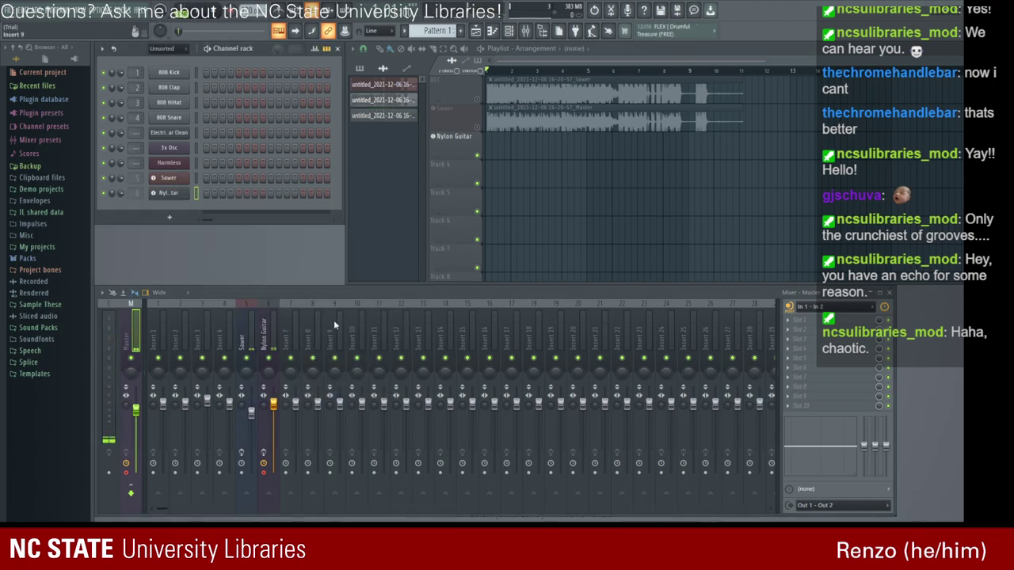
# Move the Nylon Guitar channel's minimized FLEX window up over the playlist, and briefly review the Hardcore pedals on its mixer track.
pyautogui.click(176, 198)
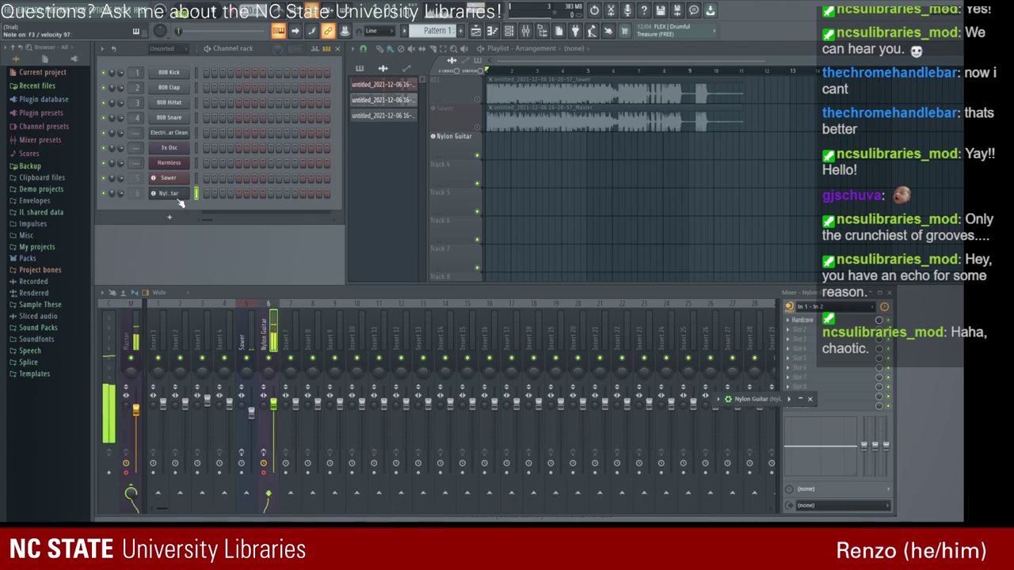
pyautogui.moveTo(747, 398); pyautogui.dragTo(781, 144)
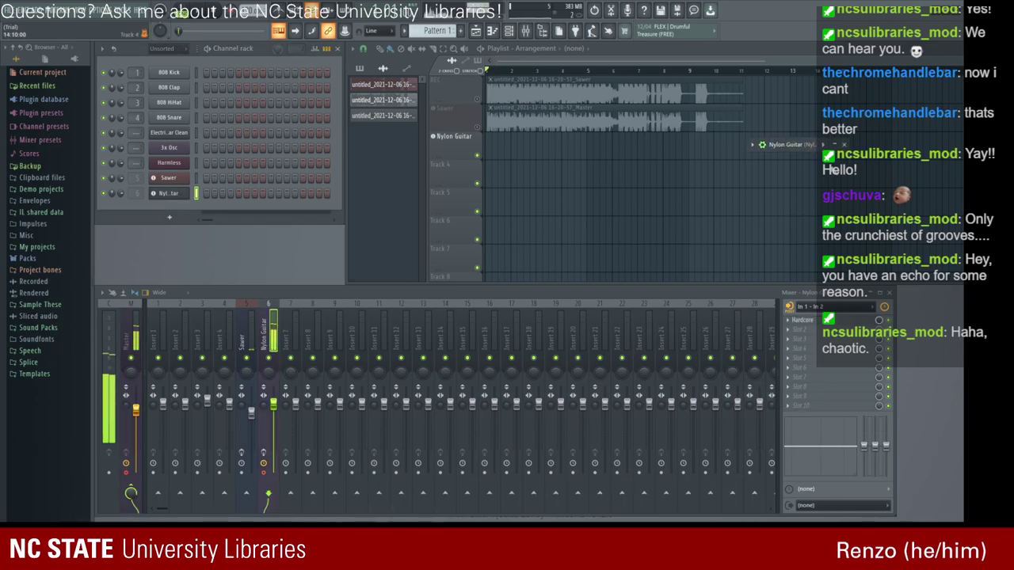
pyautogui.click(836, 315)
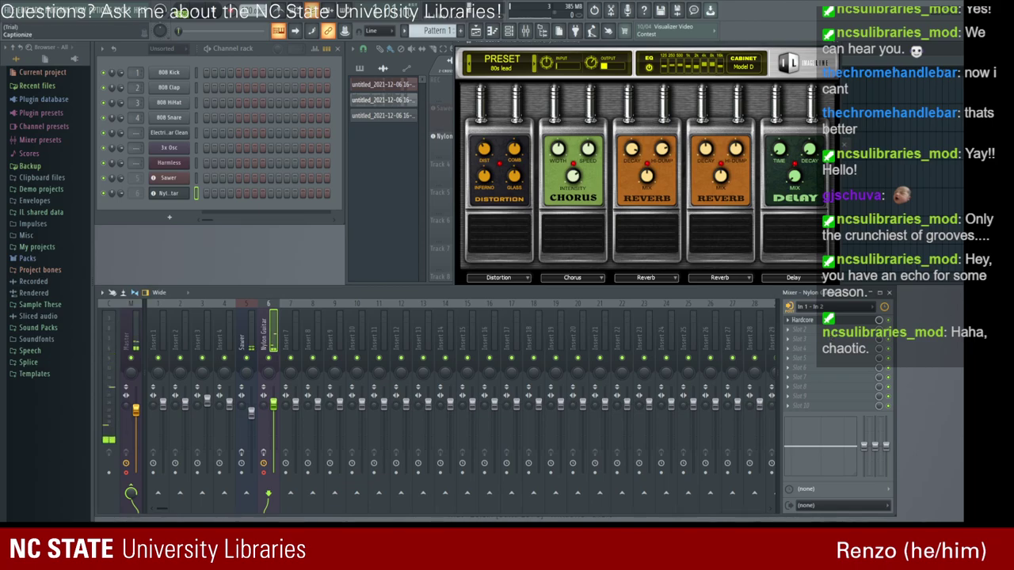
pyautogui.click(830, 41)
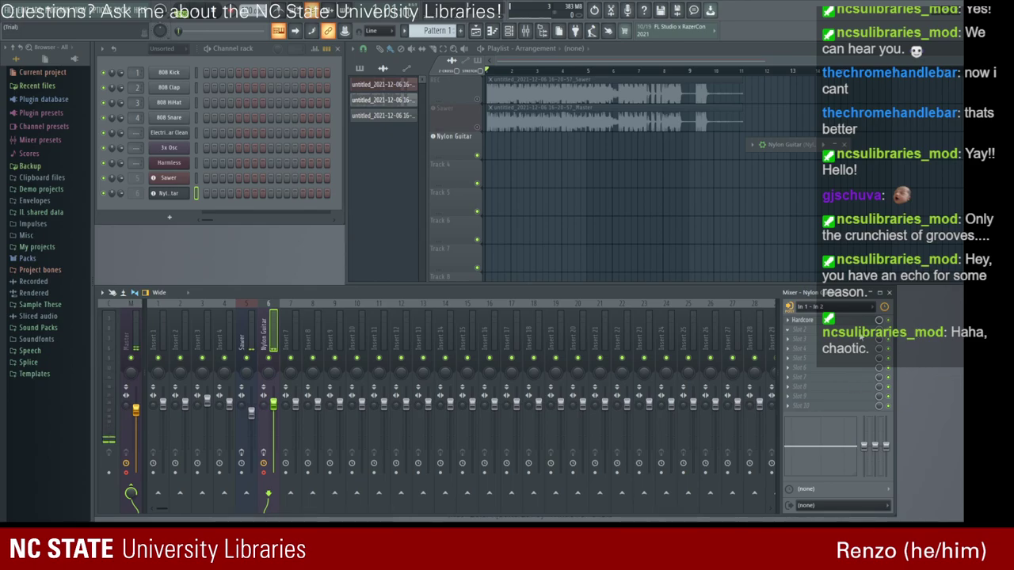
# Add a second Hardcore in slot 2 of the Nylon Guitar mixer track, and disarm the track for recording.
pyautogui.click(876, 384)
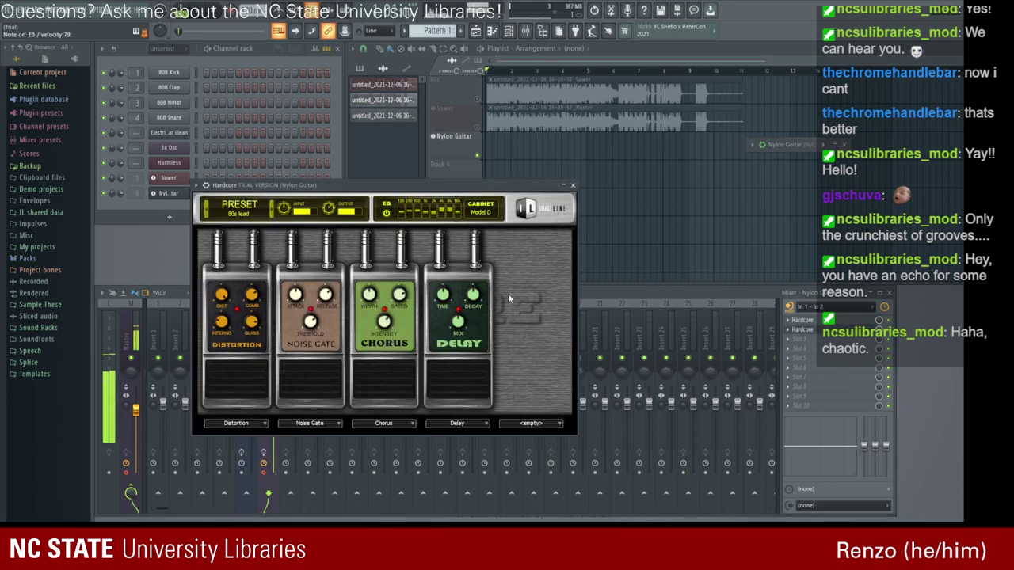
pyautogui.click(573, 185)
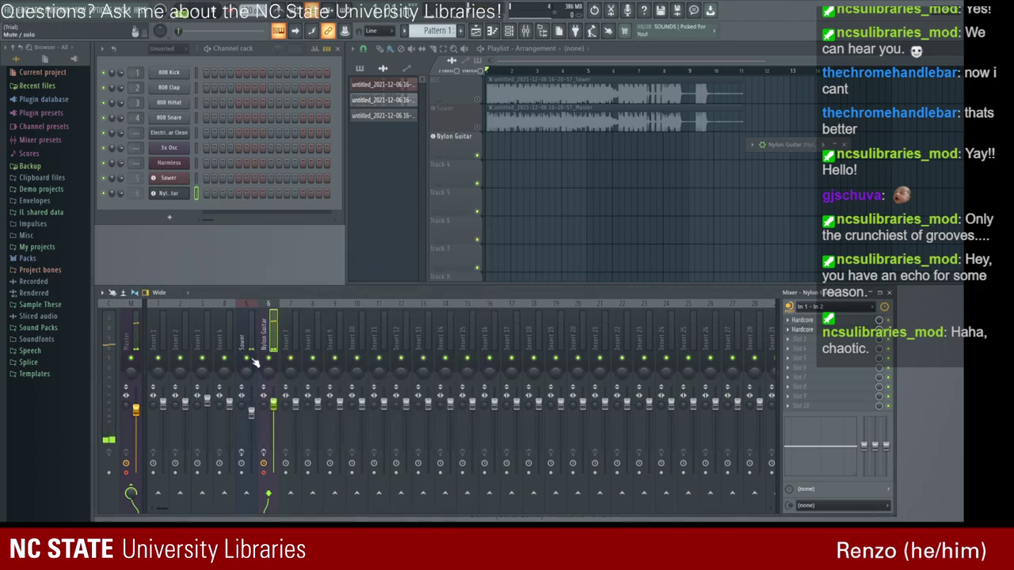
pyautogui.moveTo(269, 370); pyautogui.dragTo(269, 396)
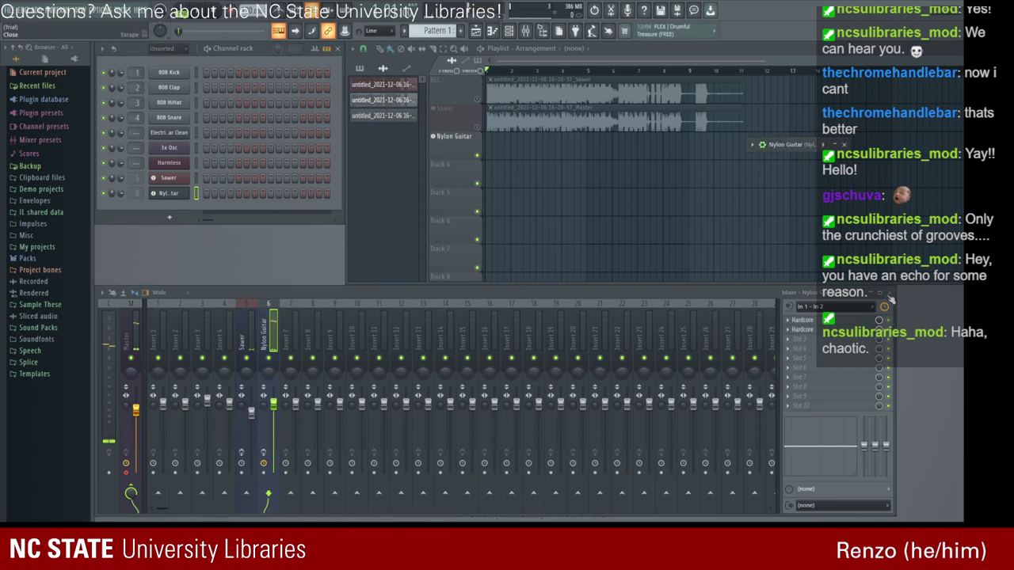
# Open the Harmless synth to look over its controls, and close its window.
pyautogui.click(168, 162)
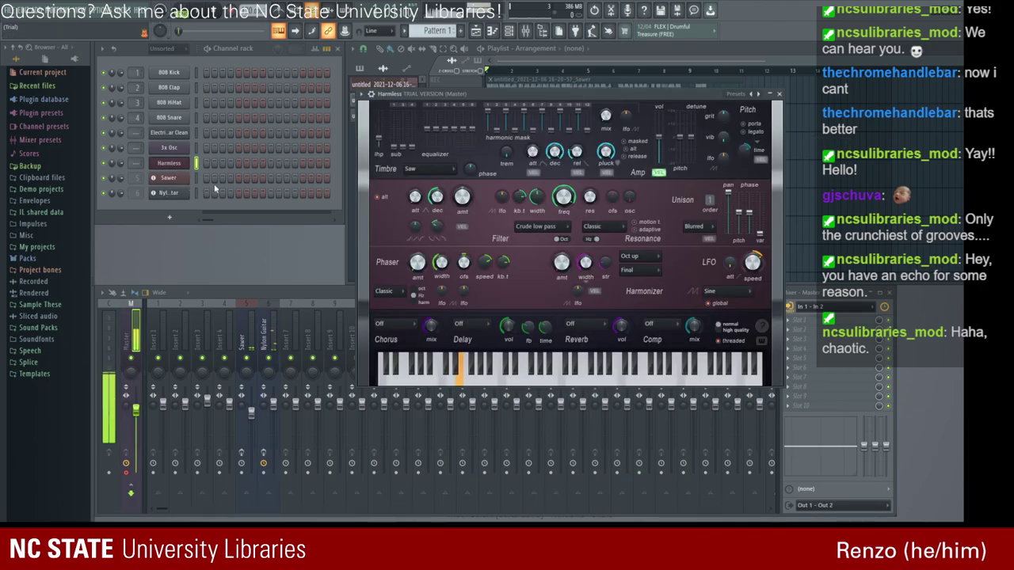
pyautogui.click(778, 94)
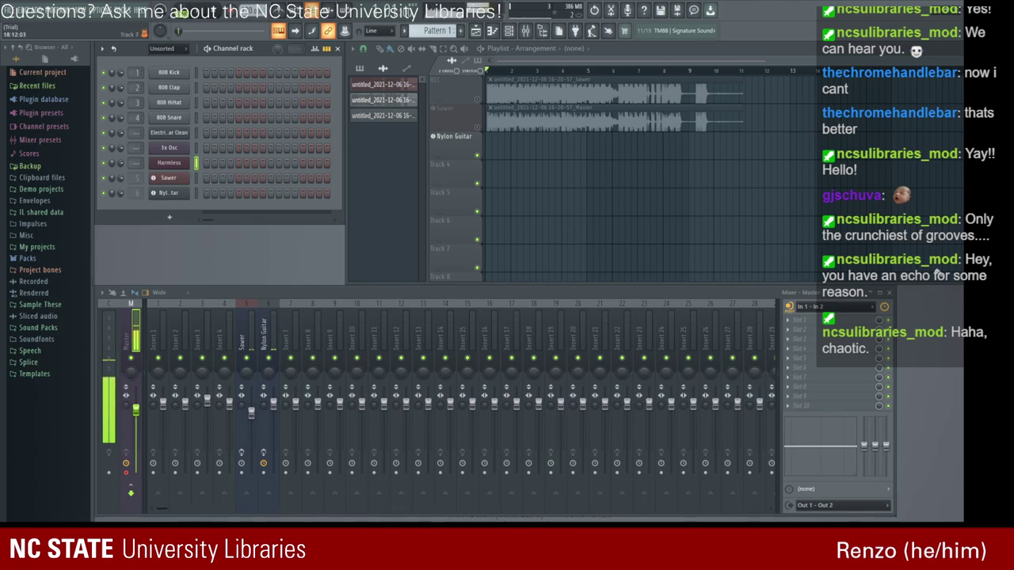
pyautogui.click(563, 195)
pyautogui.rightClick(561, 203)
# Load the Mr Blubber preset in the Nylon Guitar channel's FLEX window, and close the window.
pyautogui.click(186, 191)
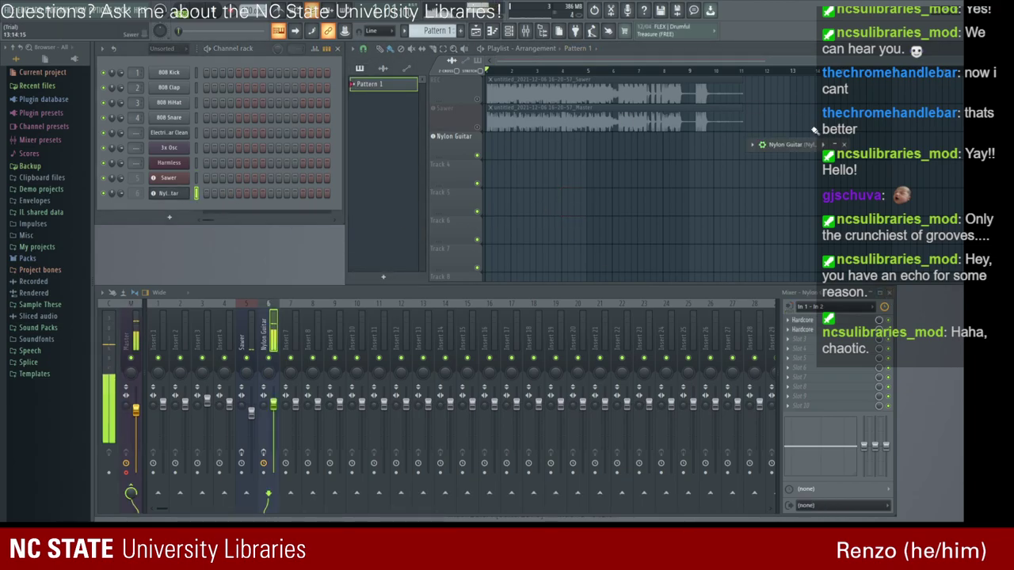
pyautogui.click(834, 145)
pyautogui.click(454, 361)
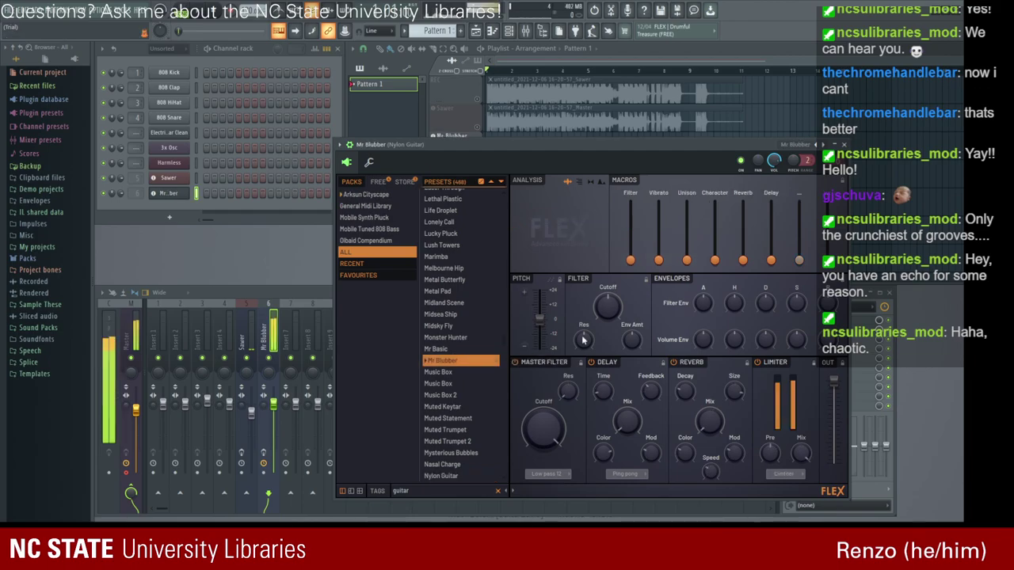
pyautogui.click(844, 144)
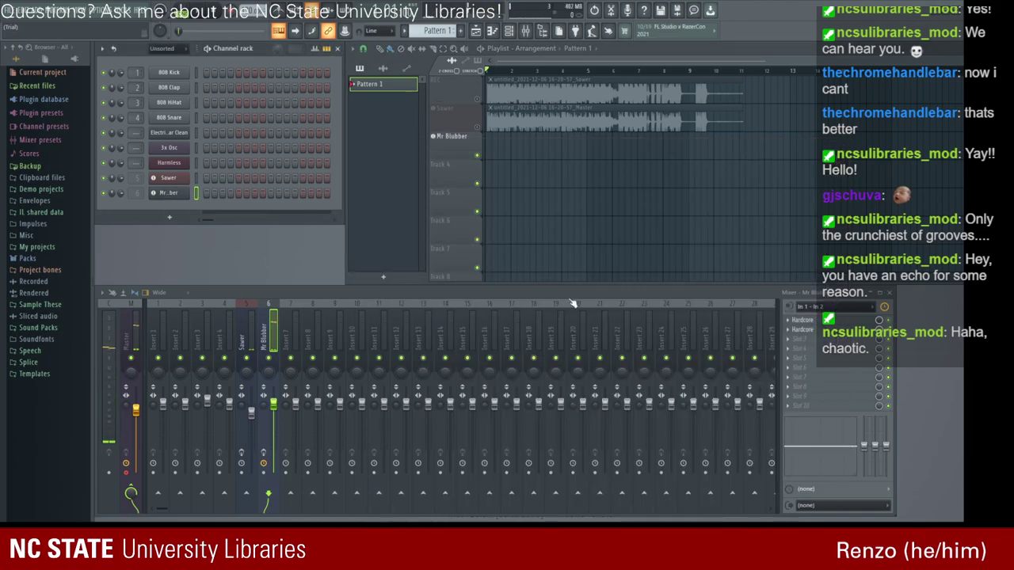
# Remove the Mr Blubber playlist track link and channel, and add a new FLEX instrument to the channel rack.
pyautogui.hotkey('ctrl', 'z')
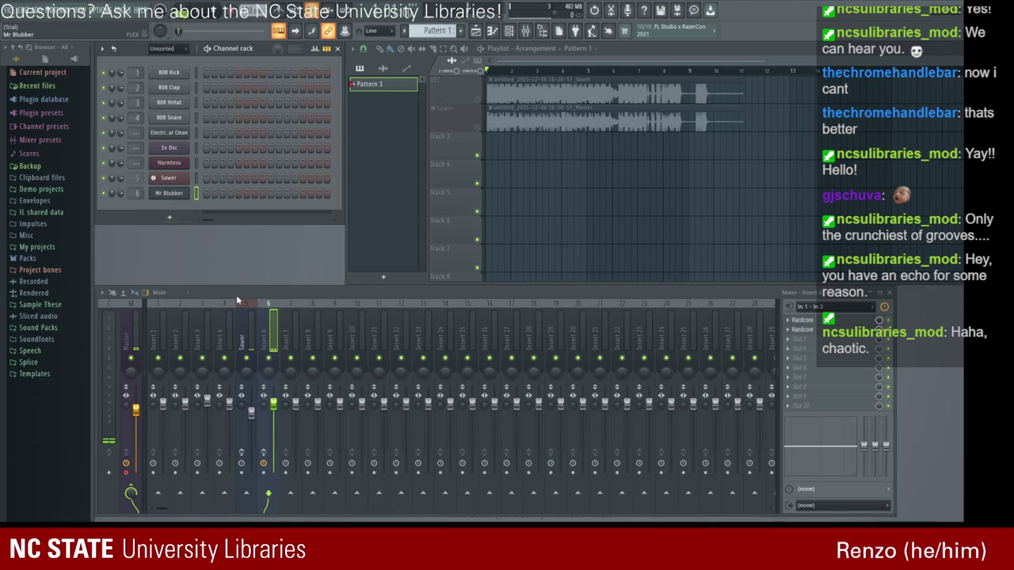
pyautogui.hotkey('ctrl', 'z')
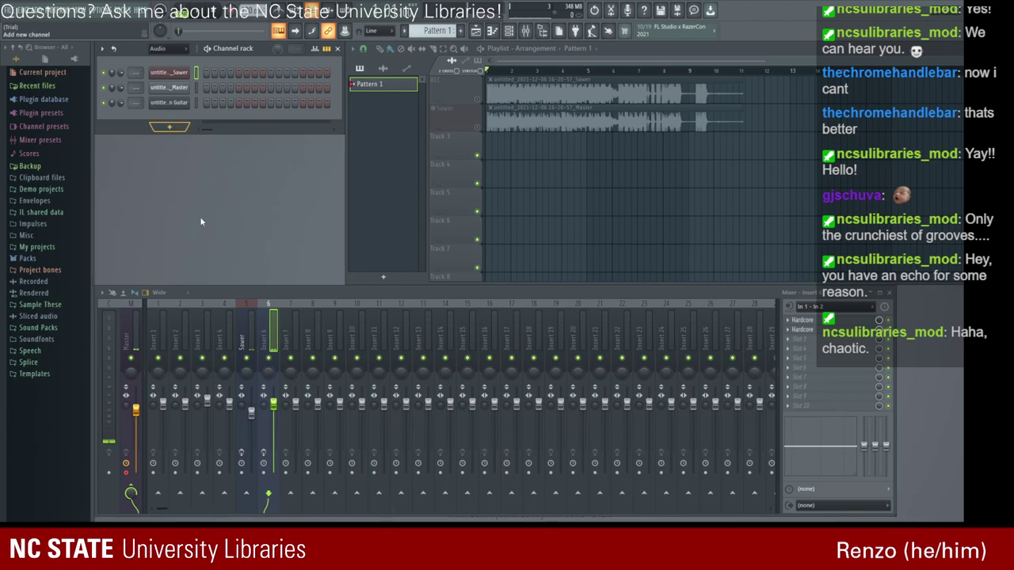
pyautogui.hotkey('ctrl', 'z')
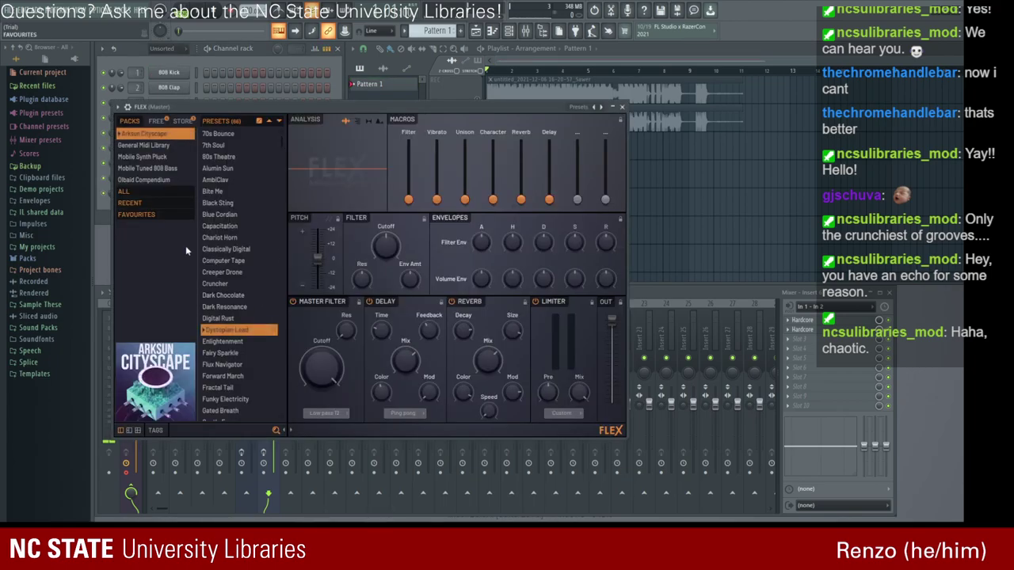
# Search all FLEX presets for "guit", compare Nylon Guitar with Overdriven Guitar, load Nylon Guitar, and close the instrument.
pyautogui.click(146, 196)
pyautogui.click(219, 429)
pyautogui.write('gui')
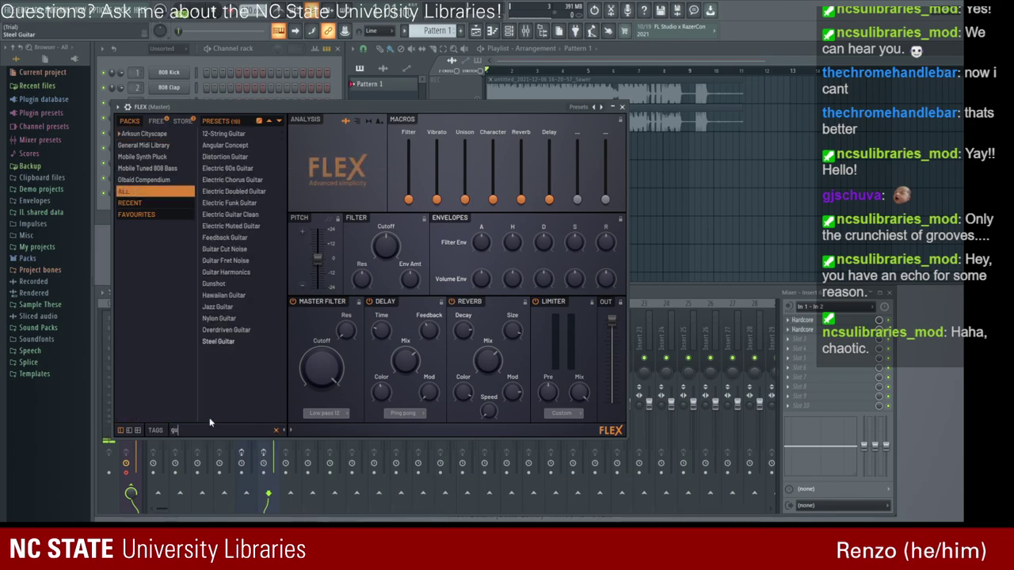
pyautogui.write('t')
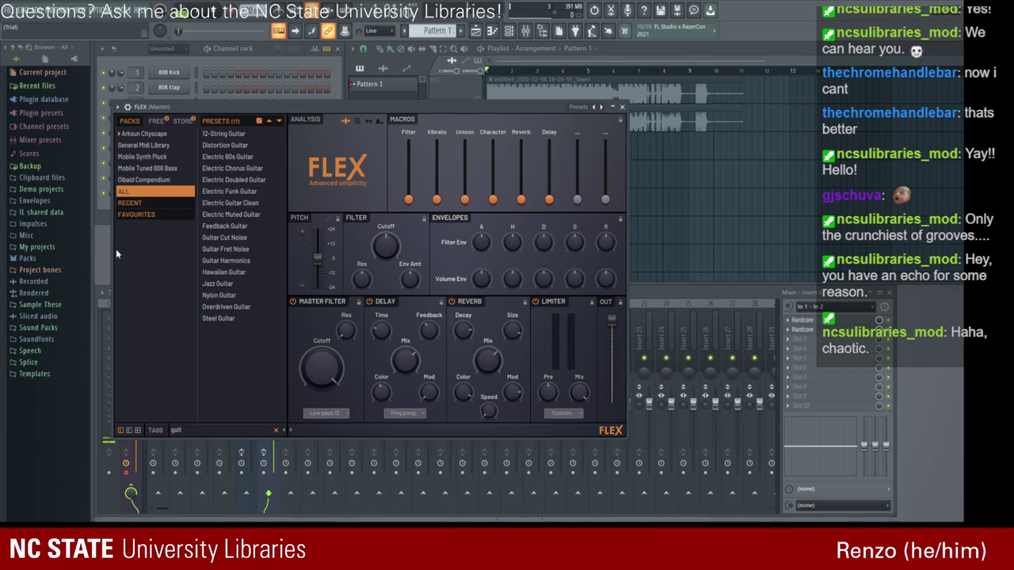
pyautogui.click(225, 284)
pyautogui.click(224, 295)
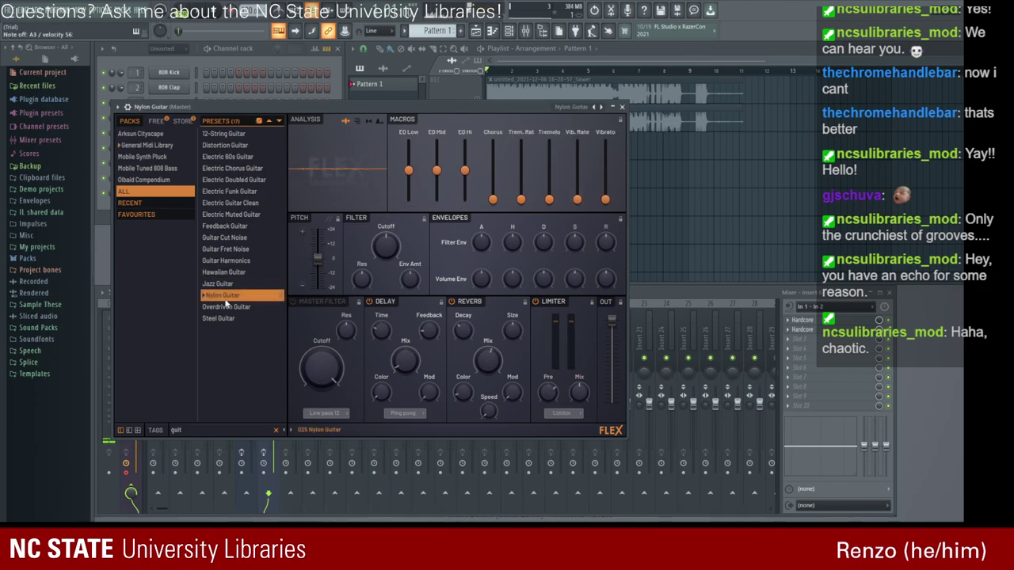
pyautogui.click(227, 308)
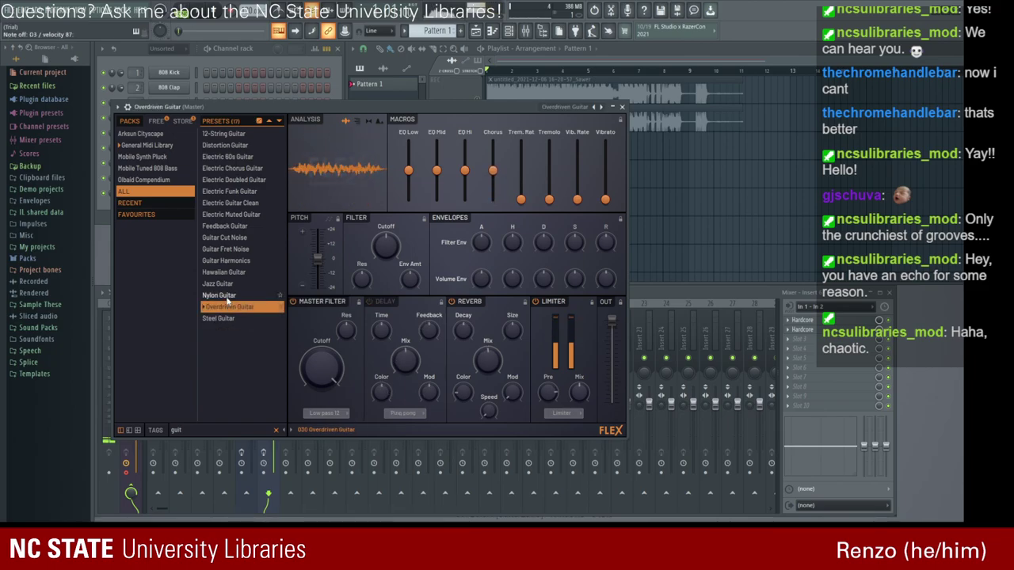
pyautogui.click(225, 296)
pyautogui.click(623, 107)
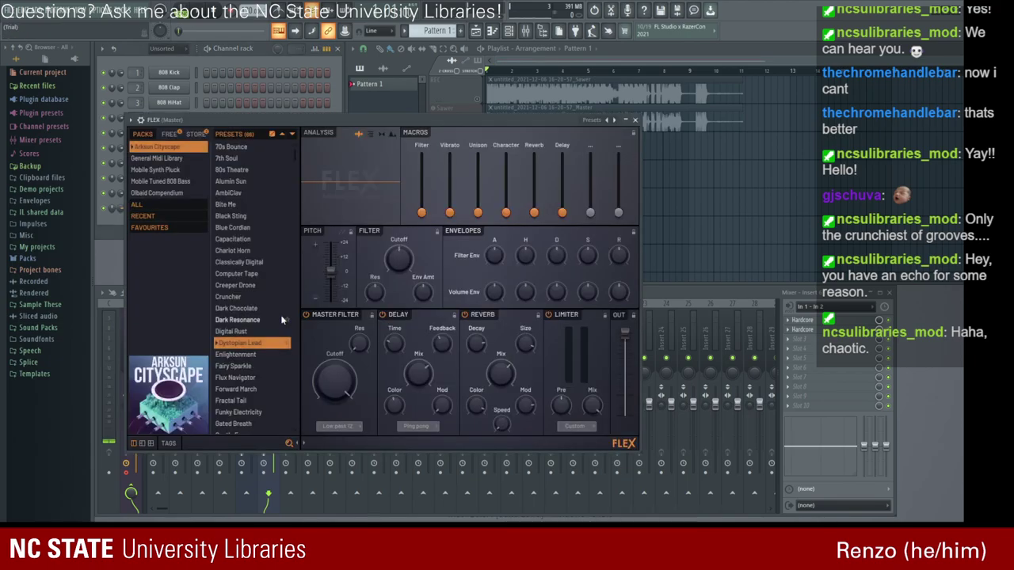
# Search all presets in the second new FLEX instrument for "guitar" and load Overdriven Guitar.
pyautogui.click(151, 206)
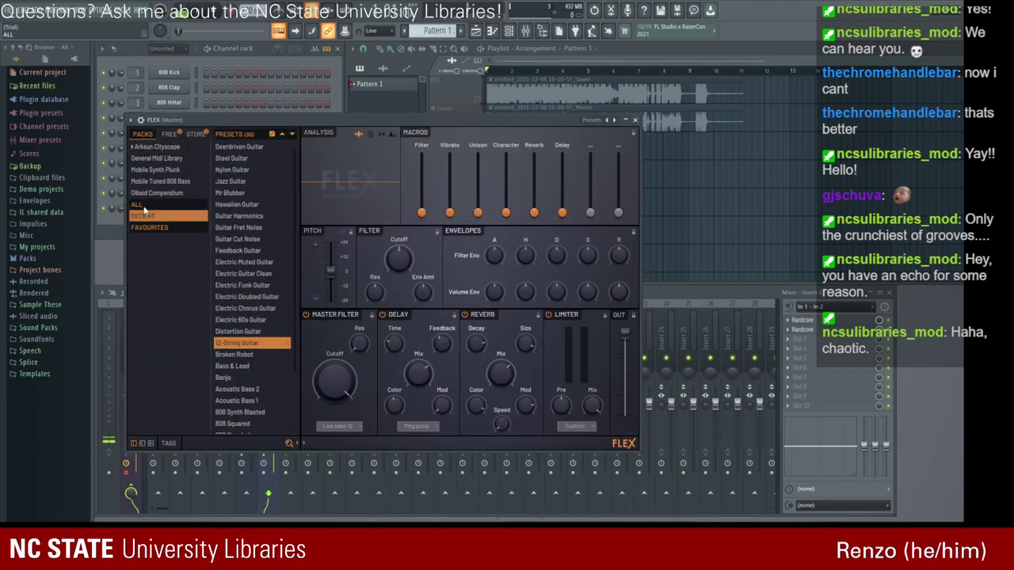
pyautogui.click(207, 442)
pyautogui.write('guitar')
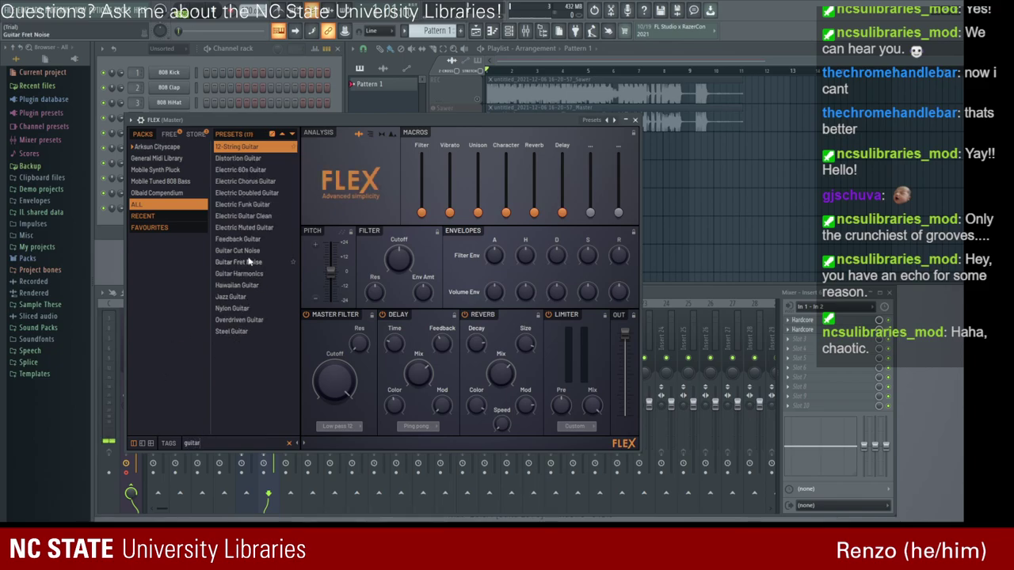
pyautogui.click(255, 306)
pyautogui.click(260, 321)
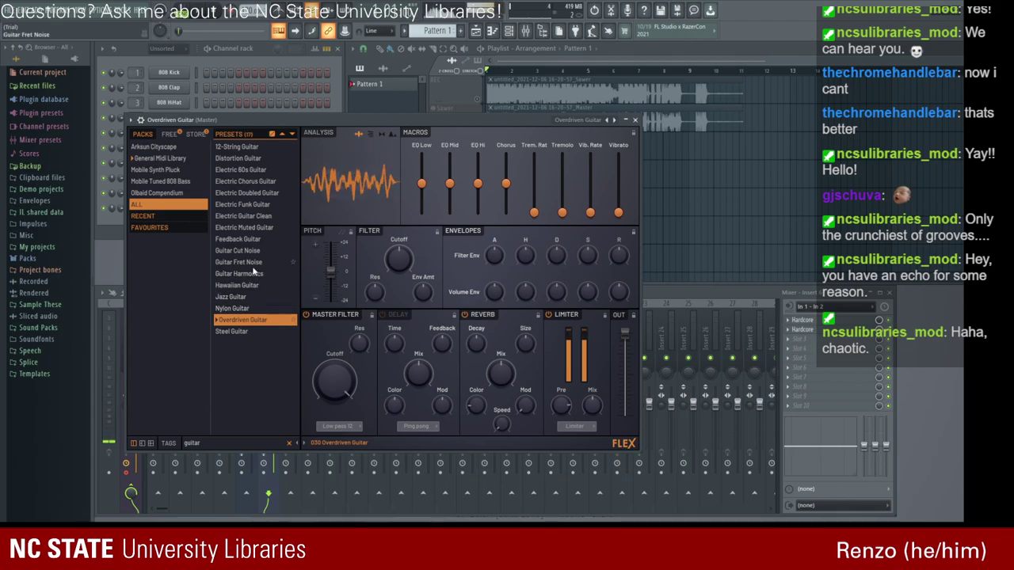
# Audition other guitar presets, including Feedback Guitar and Guitar Fret Noise, reload Overdriven Guitar, and close the instrument.
pyautogui.click(249, 237)
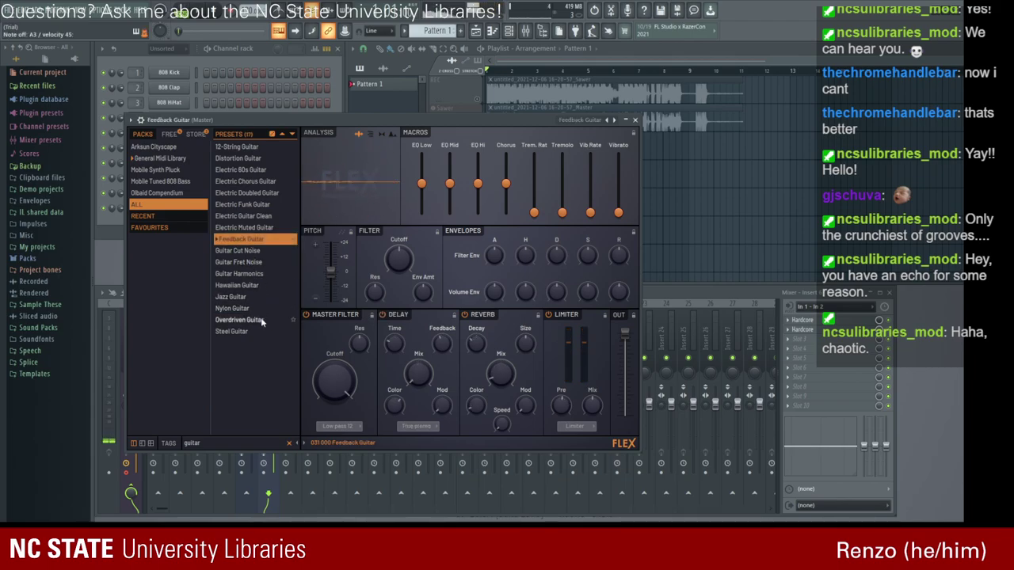
pyautogui.click(245, 228)
pyautogui.click(256, 261)
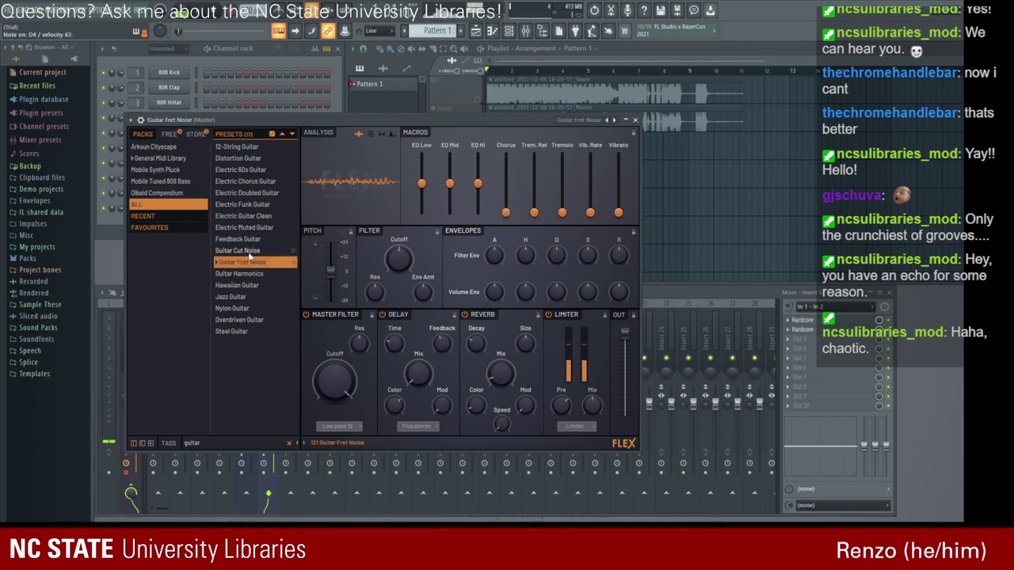
pyautogui.click(252, 273)
pyautogui.click(253, 285)
pyautogui.click(252, 296)
pyautogui.click(253, 308)
pyautogui.click(256, 319)
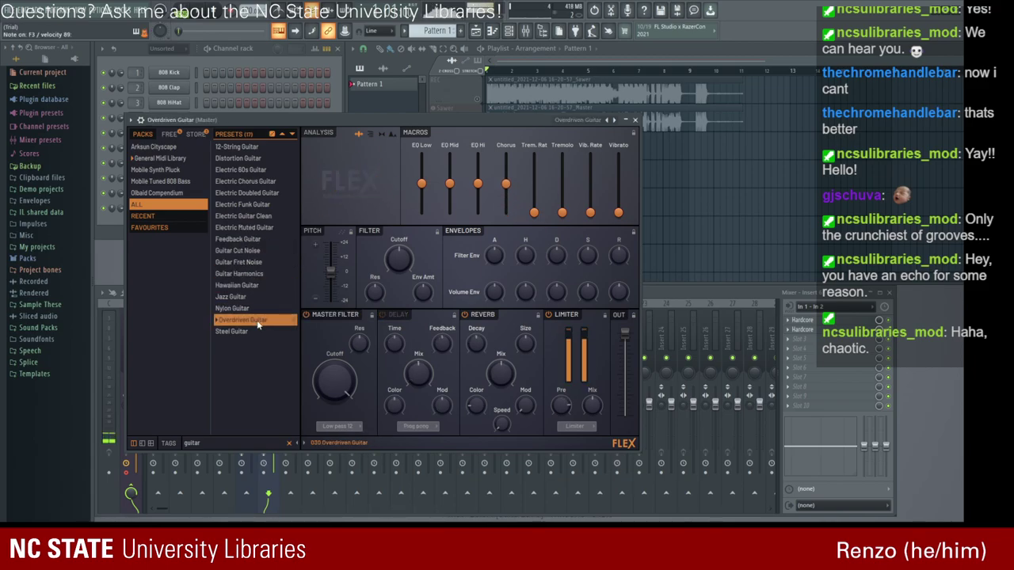
pyautogui.click(636, 119)
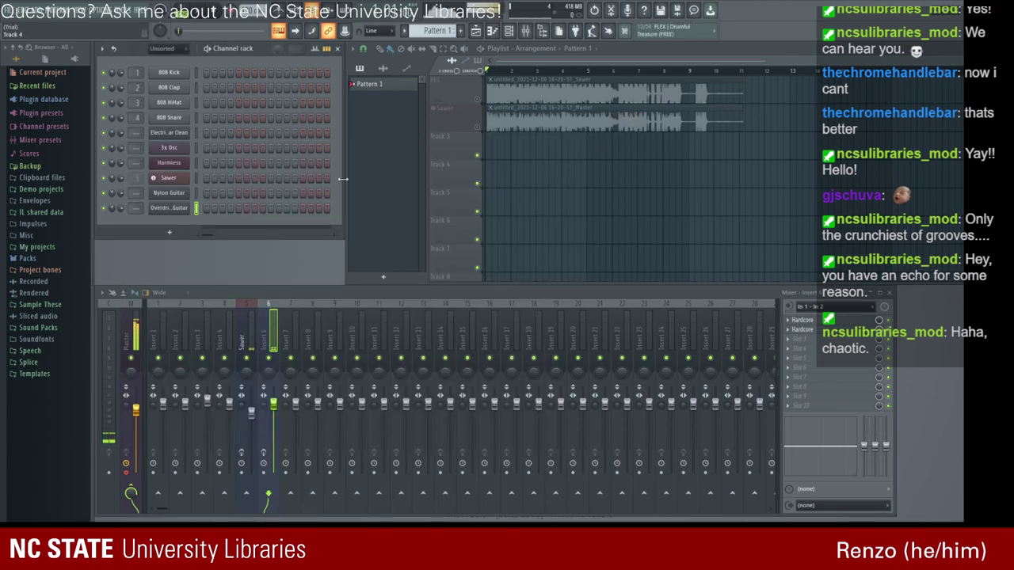
# Route the Nylon Guitar channel to mixer track 6 and the Overdriven Guitar channel to mixer track 7.
pyautogui.click(170, 195)
pyautogui.click(622, 107)
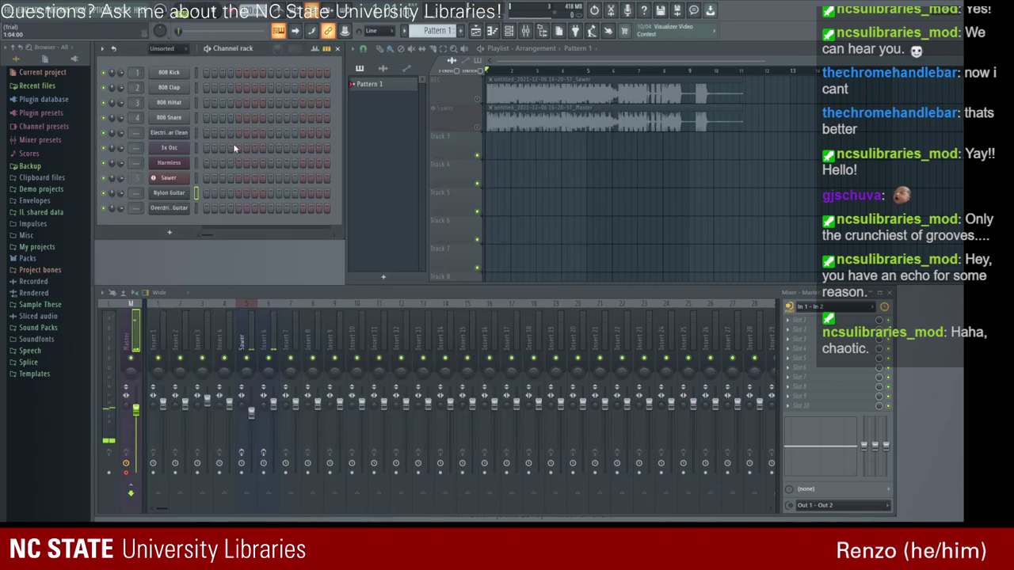
pyautogui.click(259, 305)
pyautogui.hotkey('ctrl', 'l')
pyautogui.click(167, 208)
pyautogui.hotkey('ctrl', 'l')
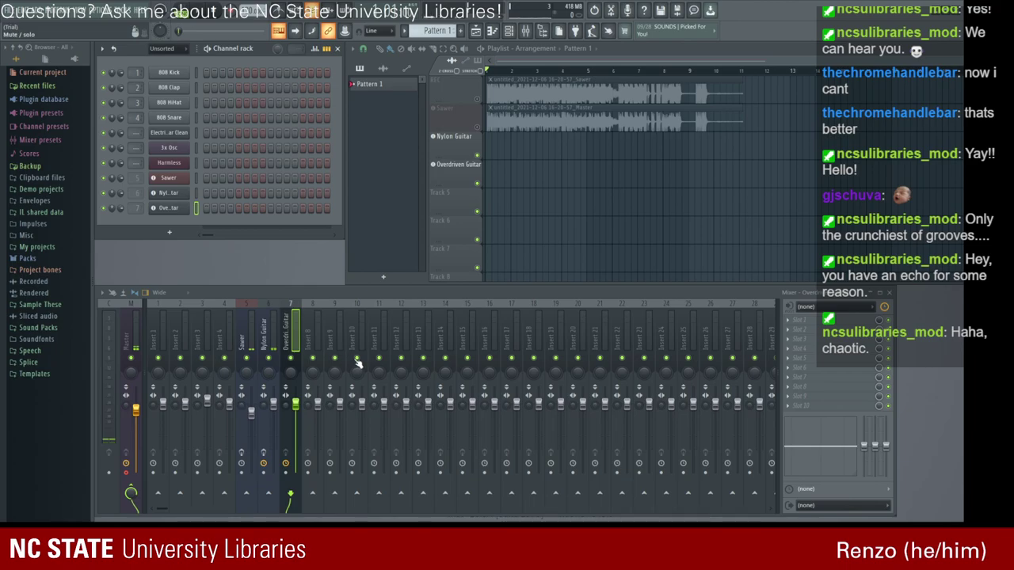
# Open the first Hardcore on the Nylon Guitar mixer track and toggle its Distortion, Chorus, both Reverb, and Delay pedals.
pyautogui.click(260, 363)
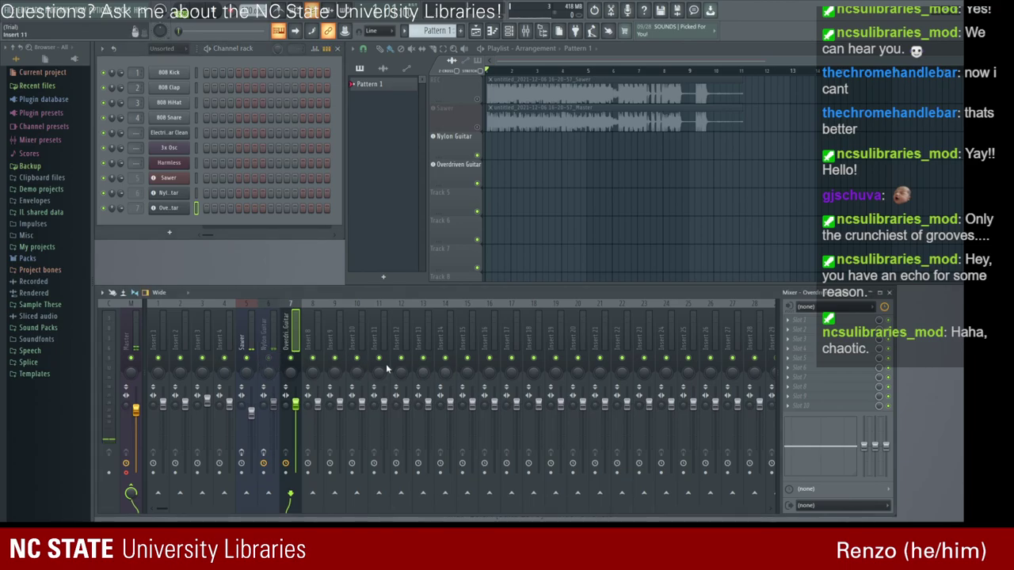
pyautogui.click(264, 351)
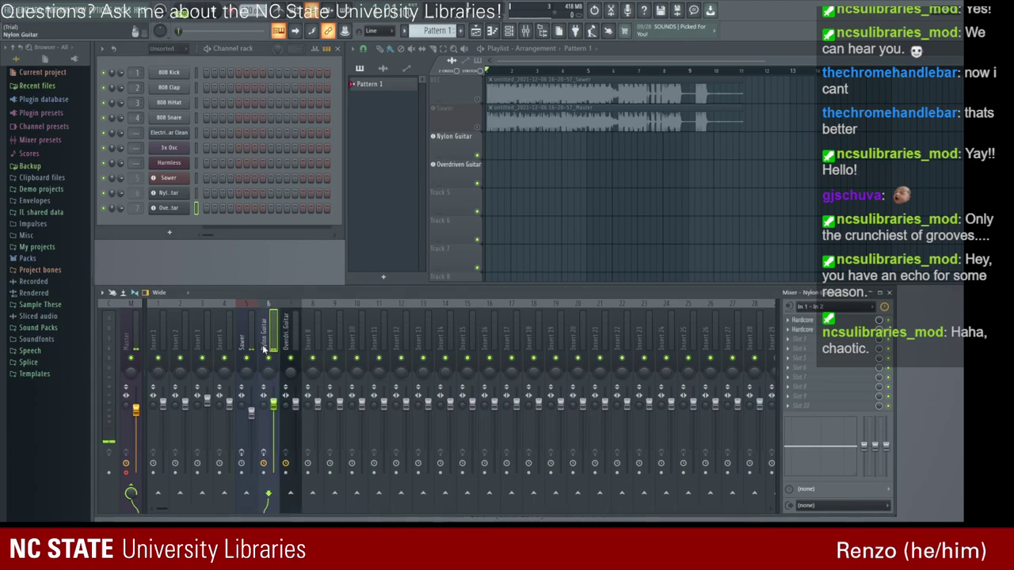
pyautogui.click(849, 323)
pyautogui.click(515, 225)
pyautogui.click(583, 251)
pyautogui.click(721, 247)
pyautogui.click(627, 235)
pyautogui.click(804, 249)
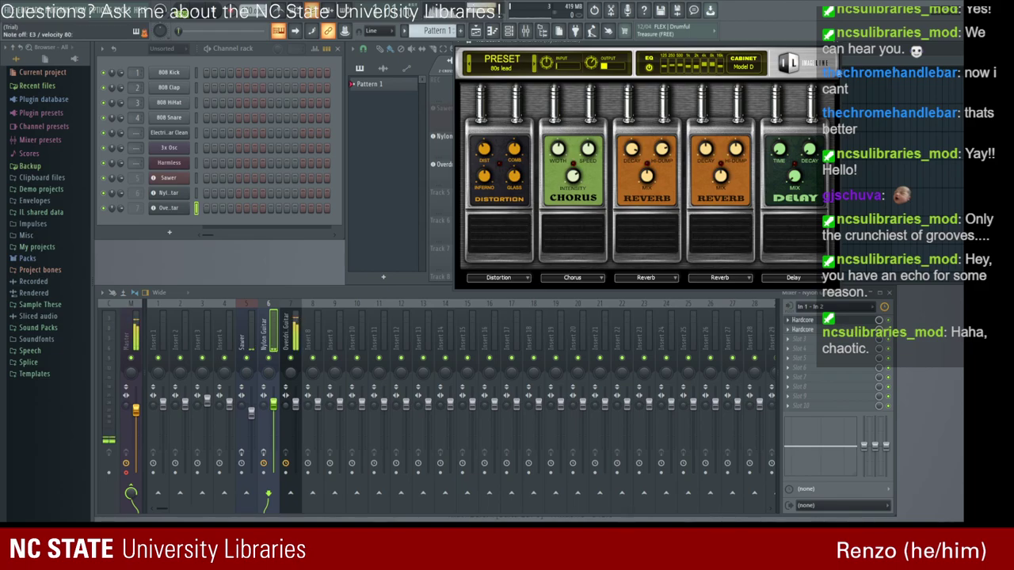
# Close the Hardcore window and remove both Hardcore effects from the Nylon Guitar mixer track.
pyautogui.click(804, 320)
pyautogui.click(804, 320)
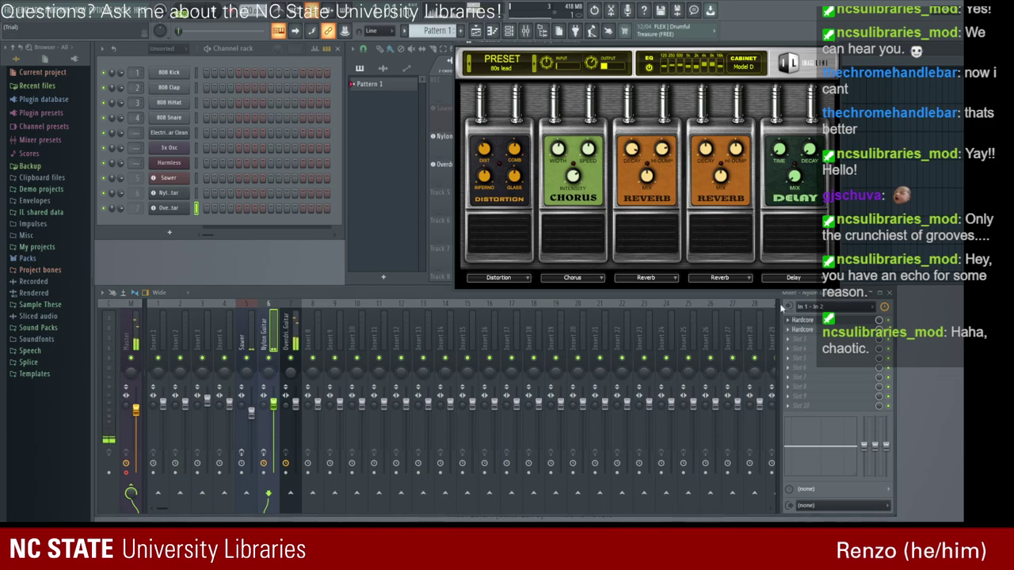
pyautogui.click(792, 320)
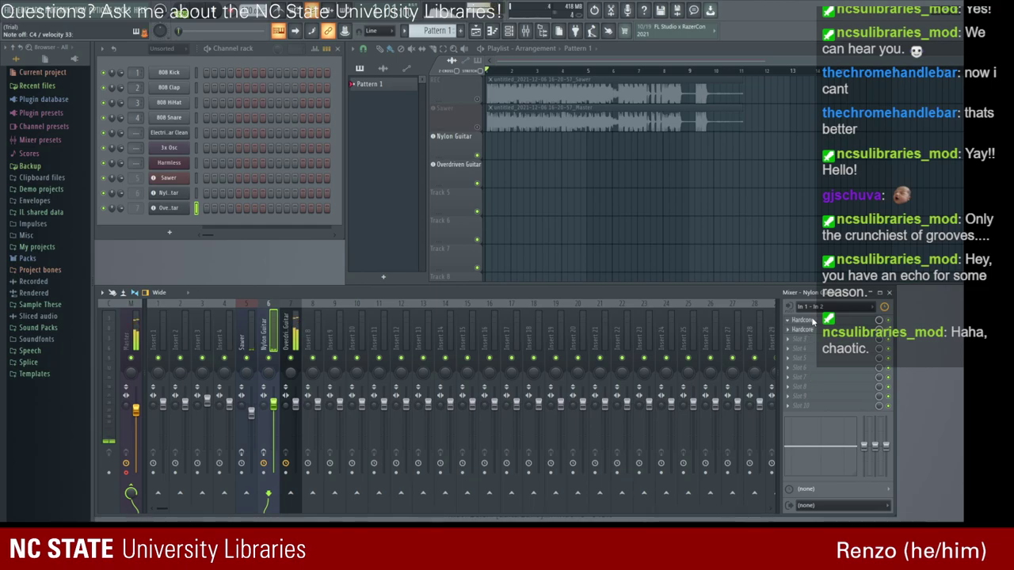
pyautogui.hotkey('ctrl', 'z')
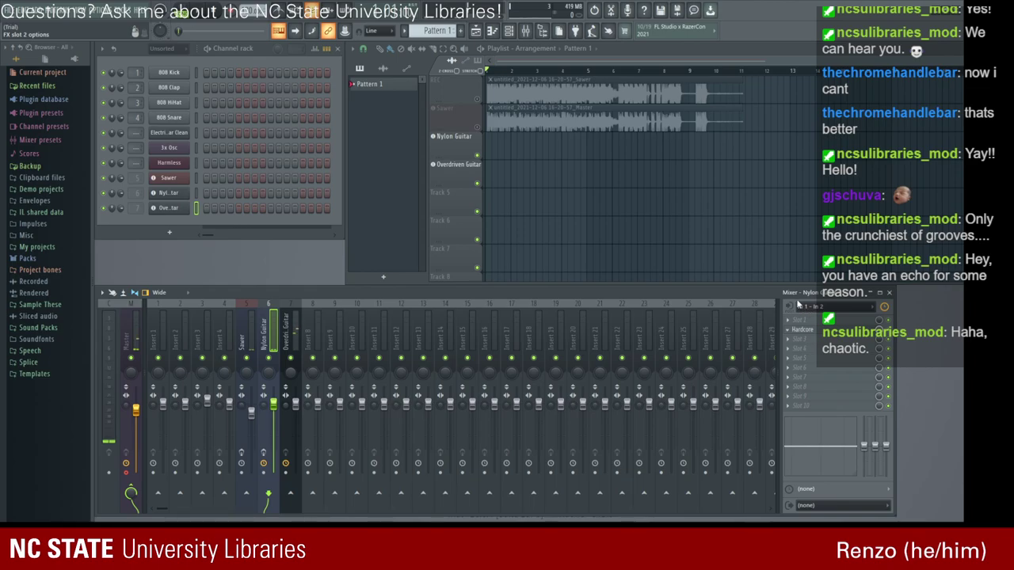
pyautogui.hotkey('ctrl', 'z')
# Select the Overdriven Guitar mixer track, and open and close the Overdriven and Nylon Guitar FLEX instruments to compare them.
pyautogui.click(286, 325)
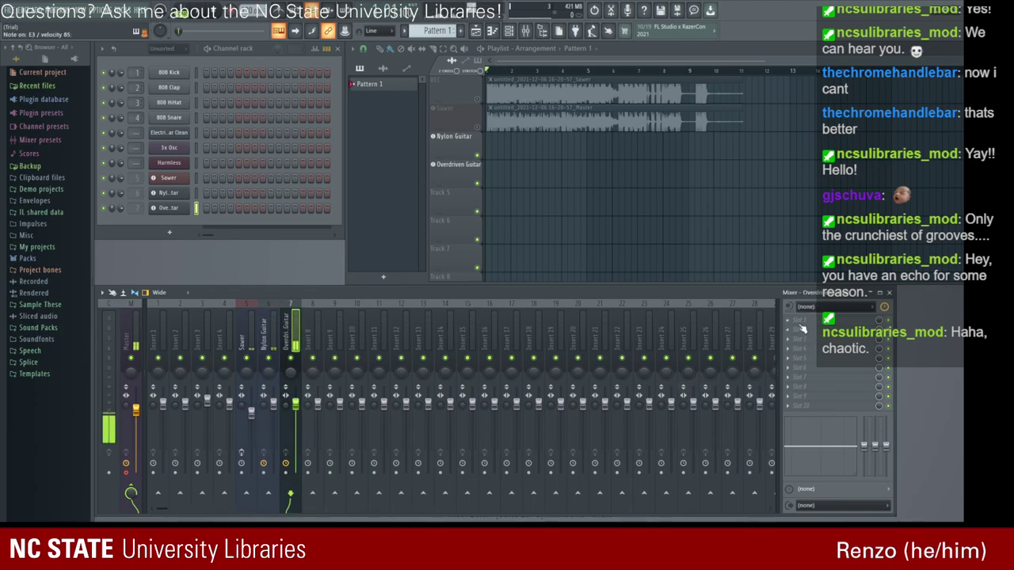
pyautogui.click(169, 207)
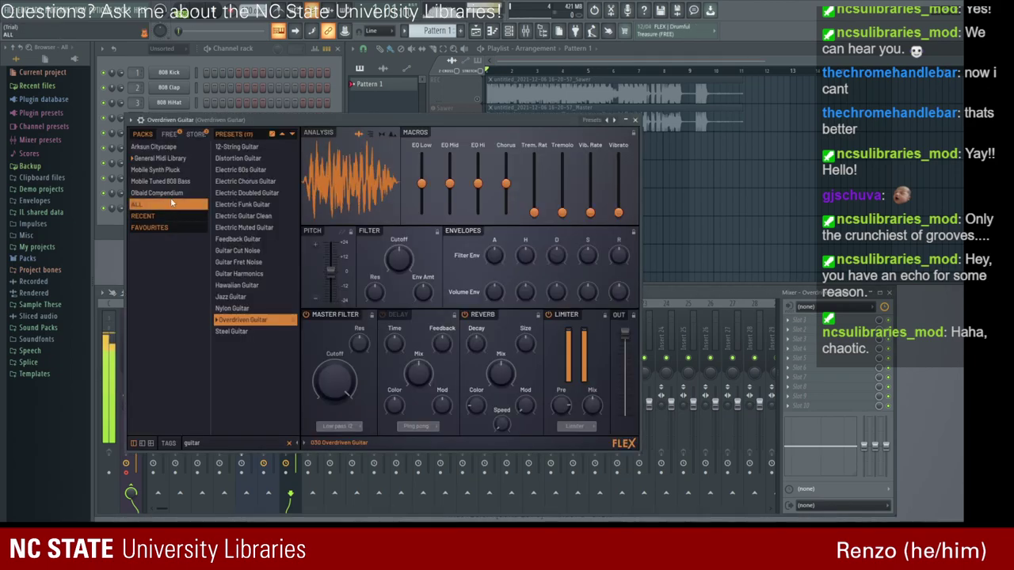
pyautogui.click(634, 121)
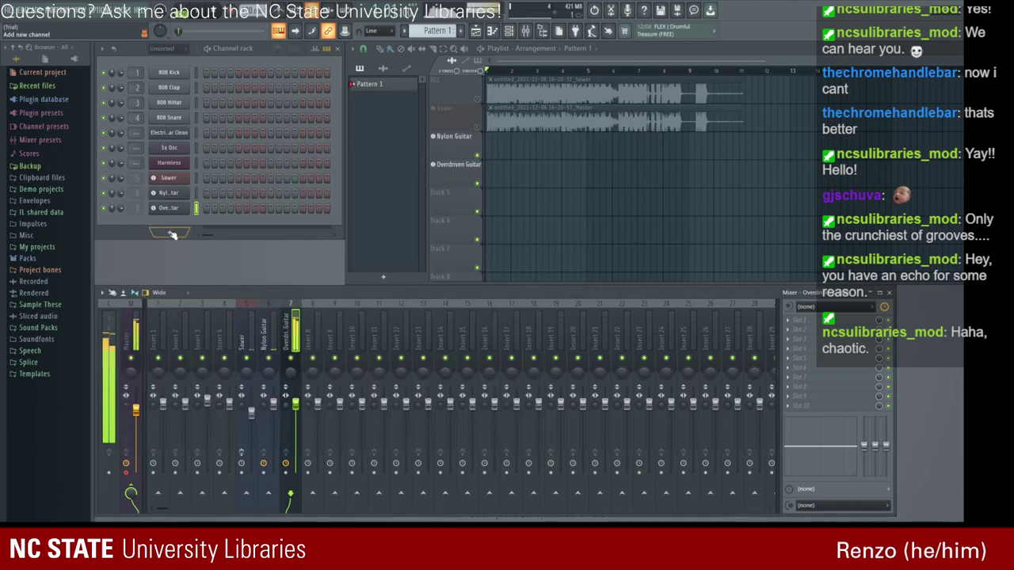
pyautogui.click(170, 233)
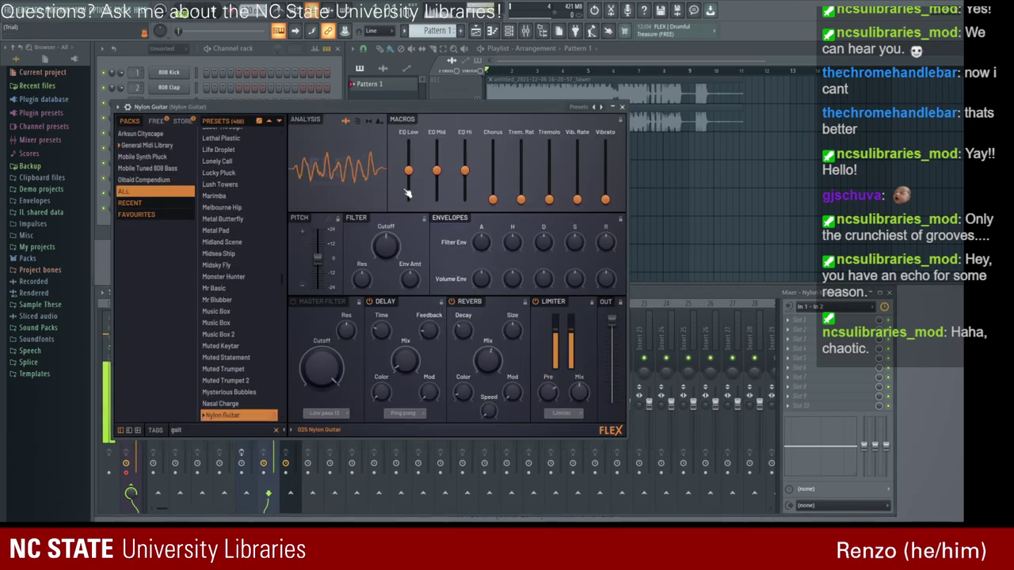
pyautogui.click(622, 106)
# Load Hardcore on the Overdriven Guitar mixer track and remove its Noise Gate, Chorus, and Delay pedals.
pyautogui.click(177, 208)
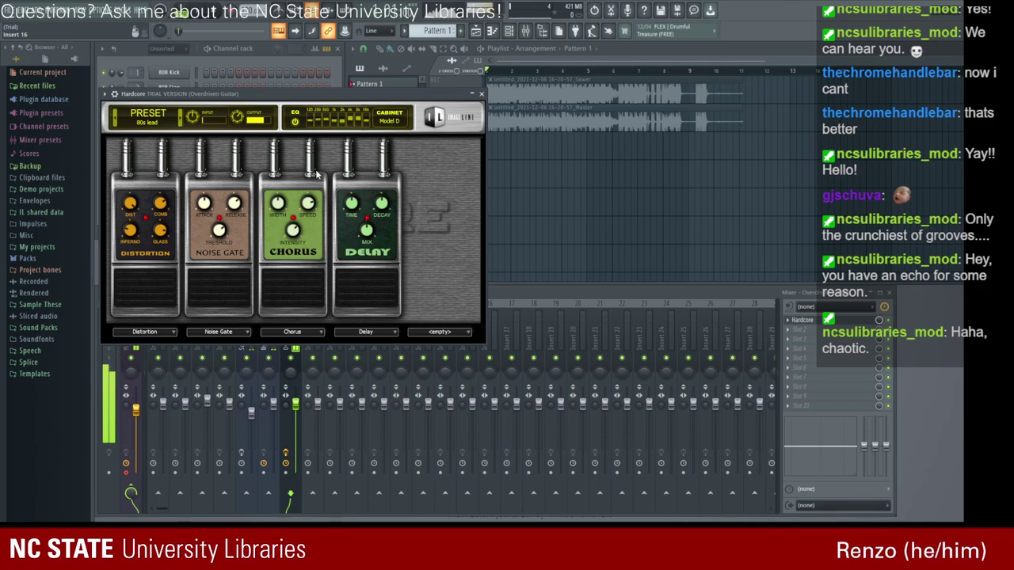
pyautogui.moveTo(294, 87); pyautogui.dragTo(632, 52)
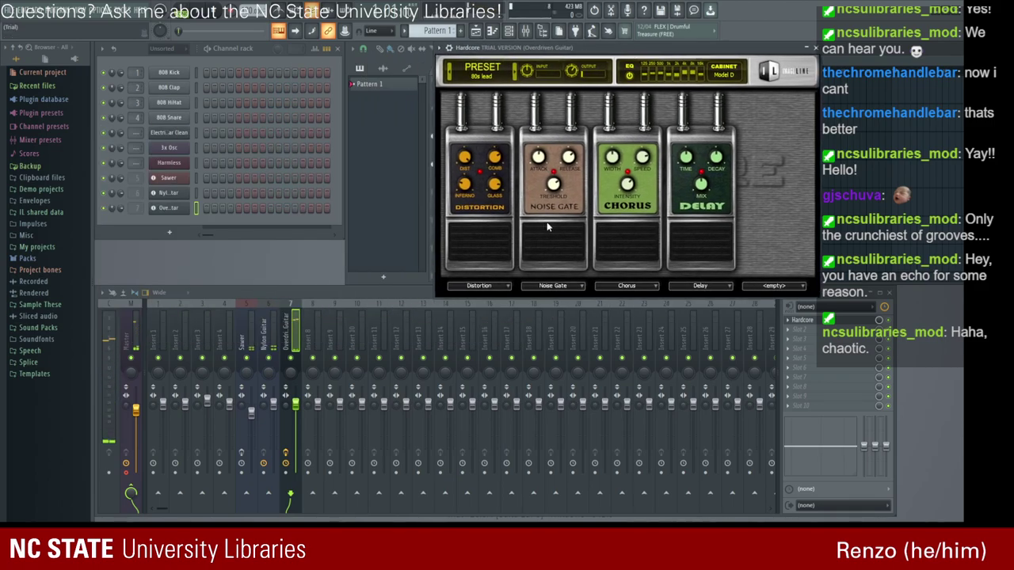
pyautogui.click(566, 285)
pyautogui.click(608, 160)
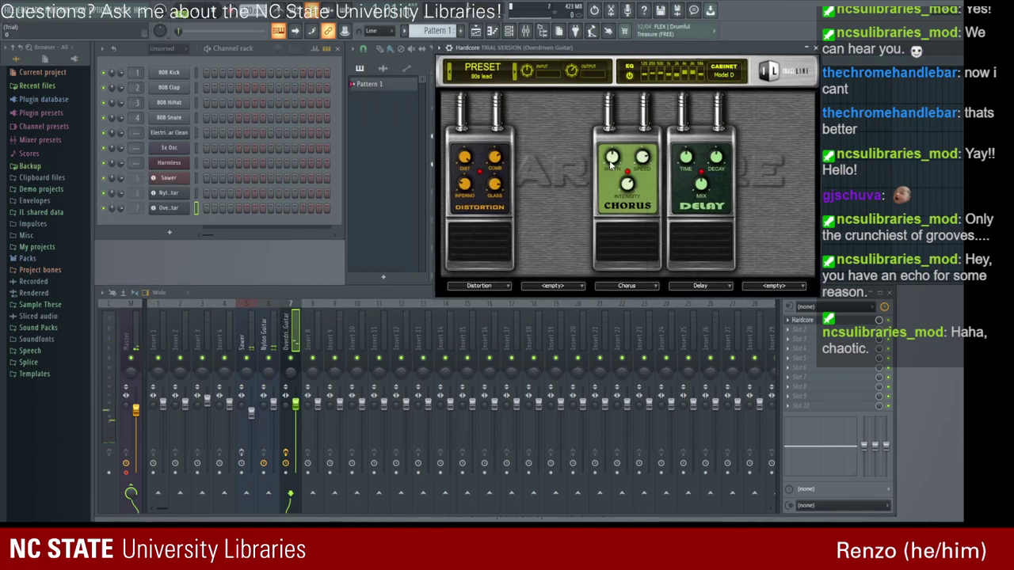
pyautogui.click(637, 288)
pyautogui.click(671, 160)
pyautogui.click(691, 282)
pyautogui.click(741, 162)
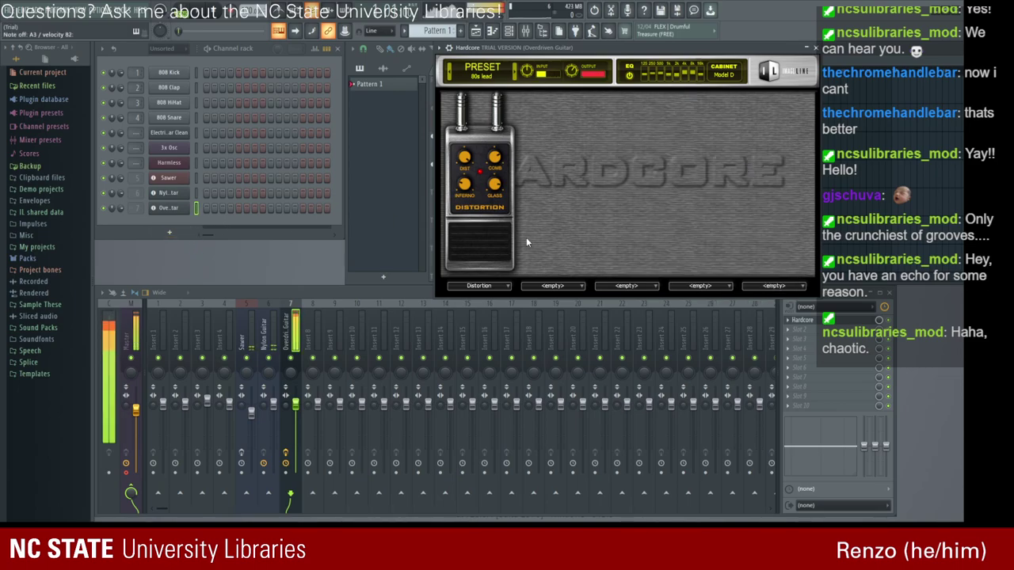
# Switch off the Distortion pedal and add a Delay pedal in Hardcore's second slot.
pyautogui.click(483, 249)
pyautogui.click(543, 287)
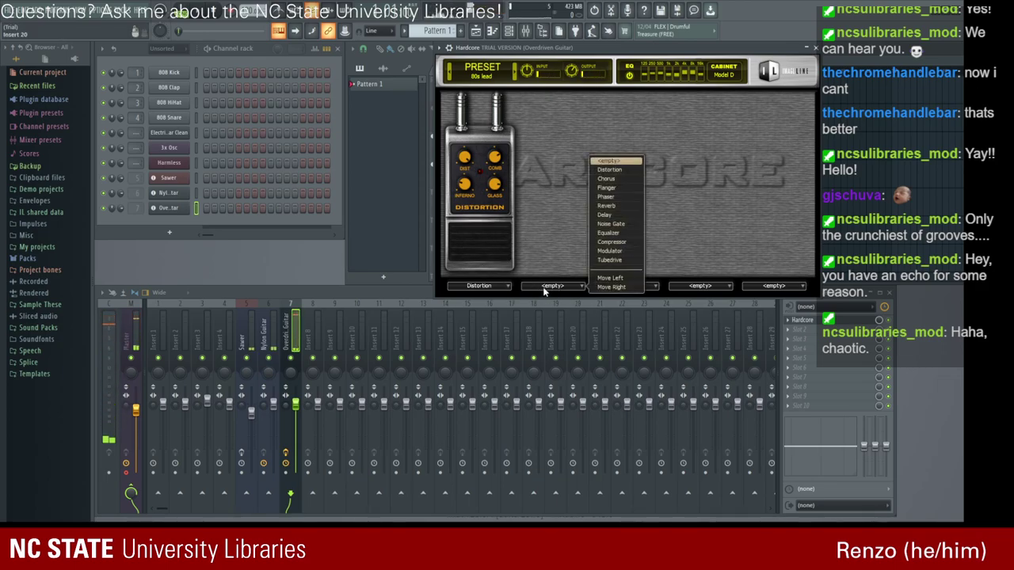
pyautogui.click(622, 215)
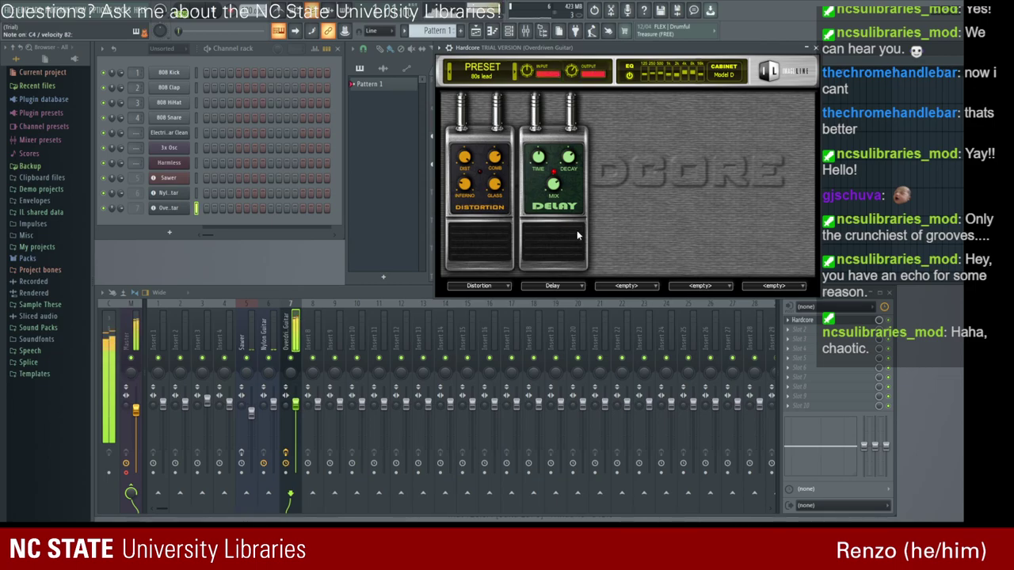
# Replace the second slot's Delay pedal with Reverb and adjust the Reverb's Mix.
pyautogui.click(579, 284)
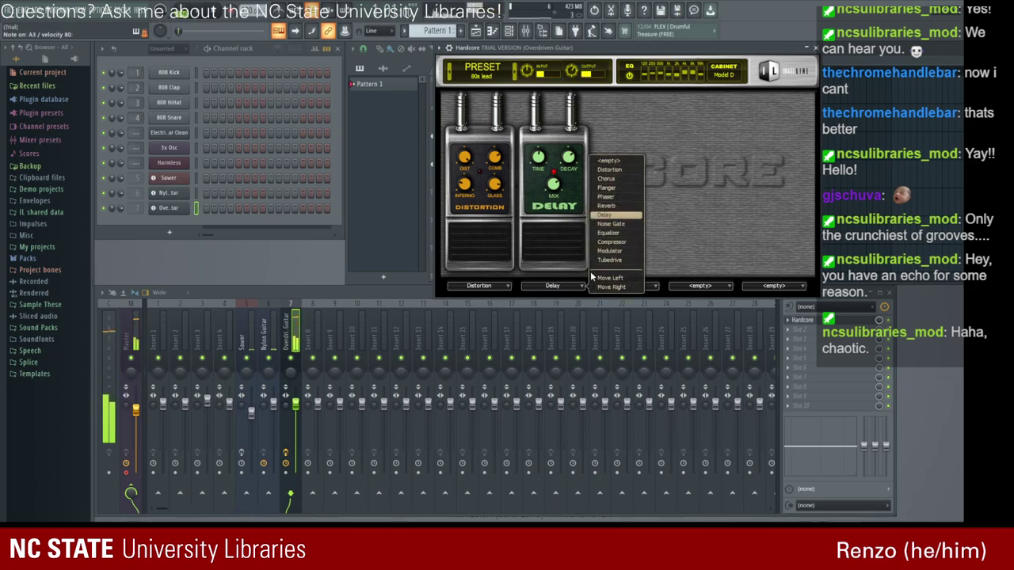
pyautogui.click(611, 206)
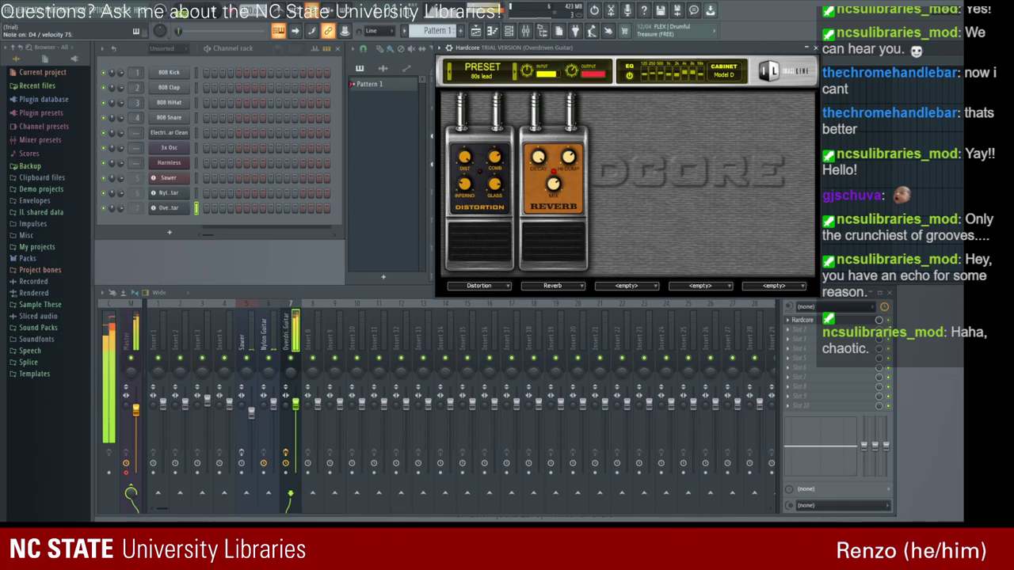
pyautogui.moveTo(553, 185); pyautogui.dragTo(553, 192)
# Toggle Hardcore's Distortion pedal to compare the sound, leave it off, and close the plugin.
pyautogui.click(481, 245)
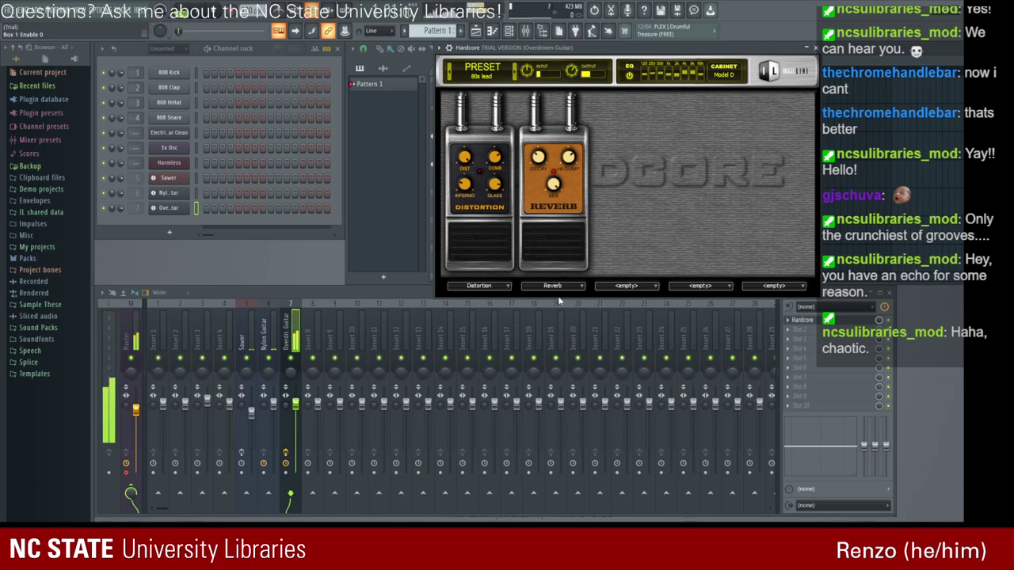
pyautogui.click(553, 286)
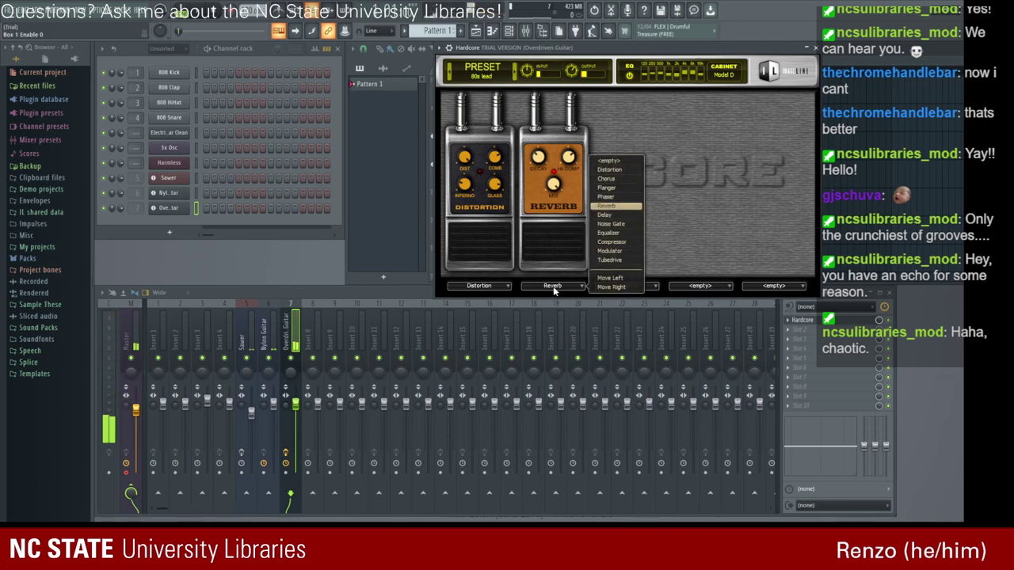
pyautogui.click(485, 244)
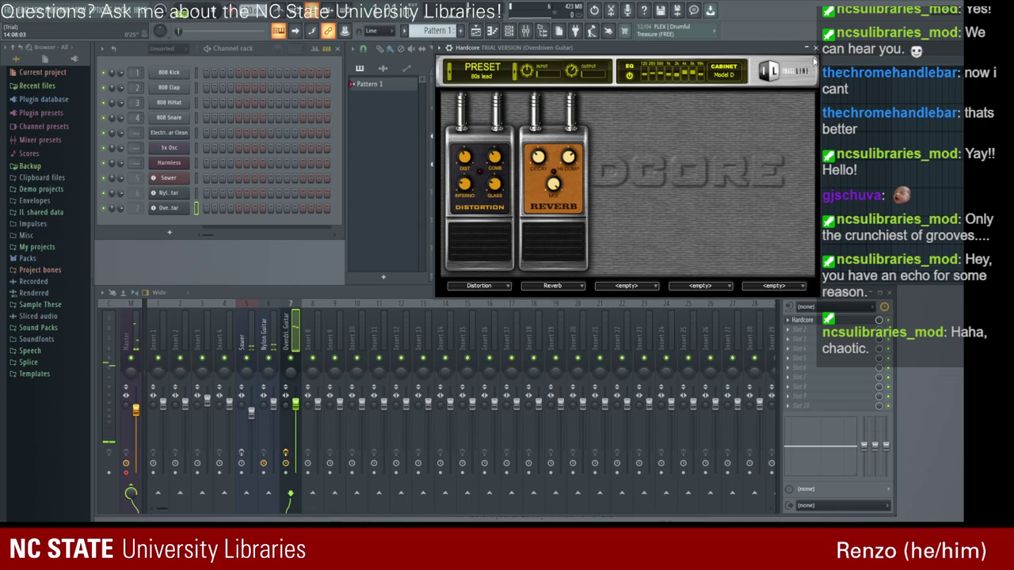
pyautogui.click(815, 49)
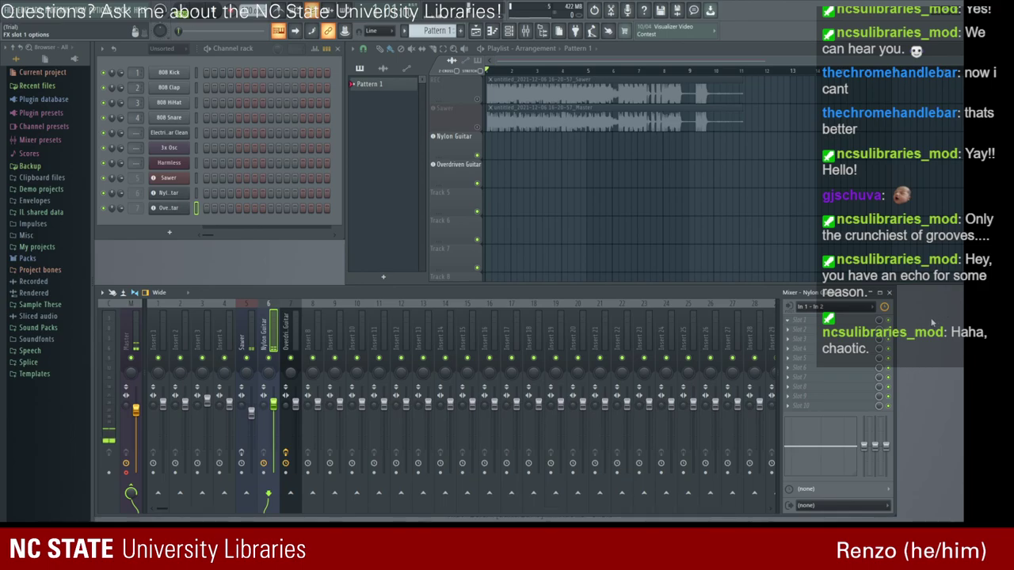
# Try Fruity Convolver on the Nylon Guitar mixer track, selecting part of its impulse and turning the dry level down.
pyautogui.click(854, 321)
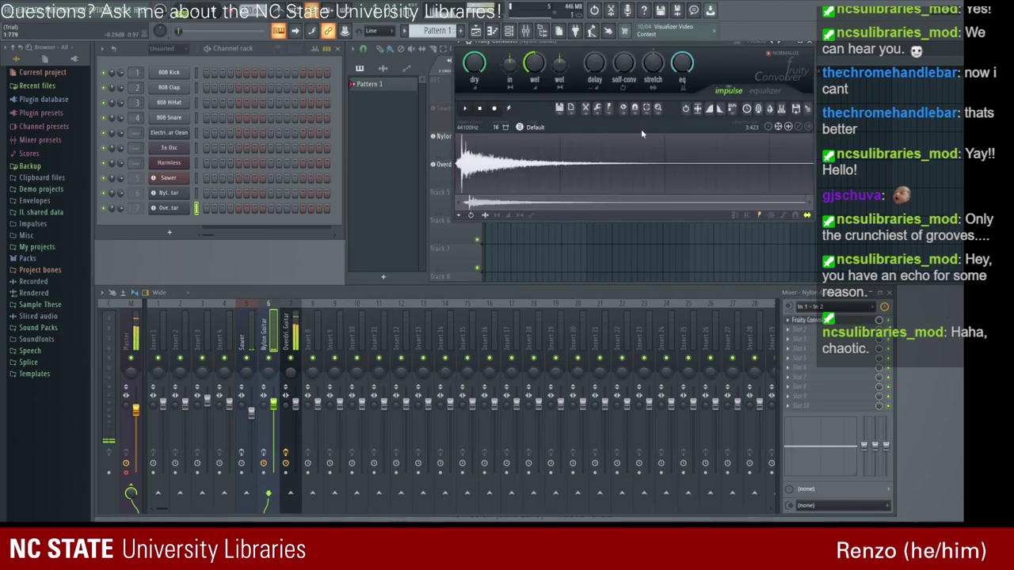
pyautogui.moveTo(498, 165); pyautogui.dragTo(680, 170)
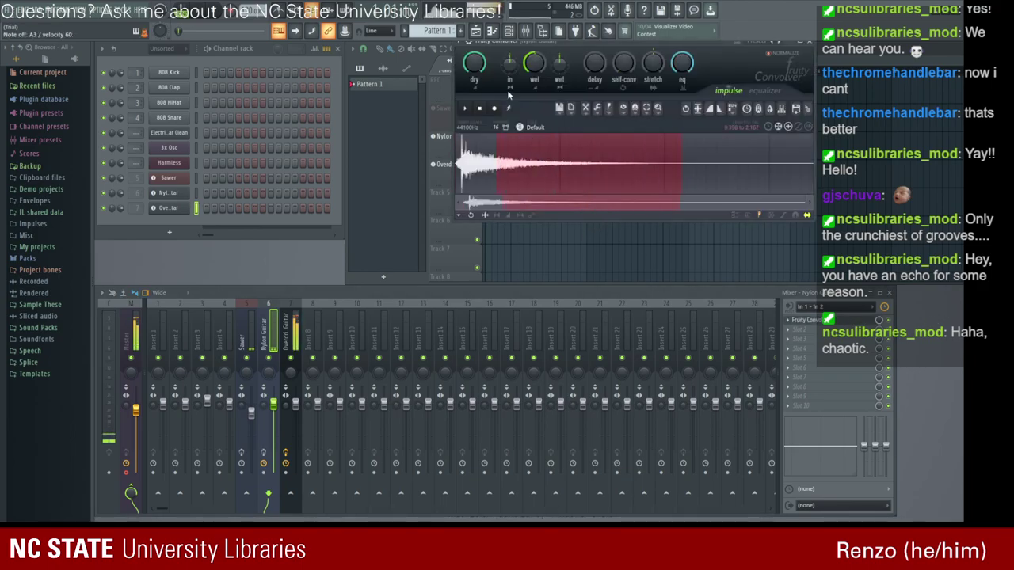
pyautogui.moveTo(482, 74); pyautogui.dragTo(481, 126)
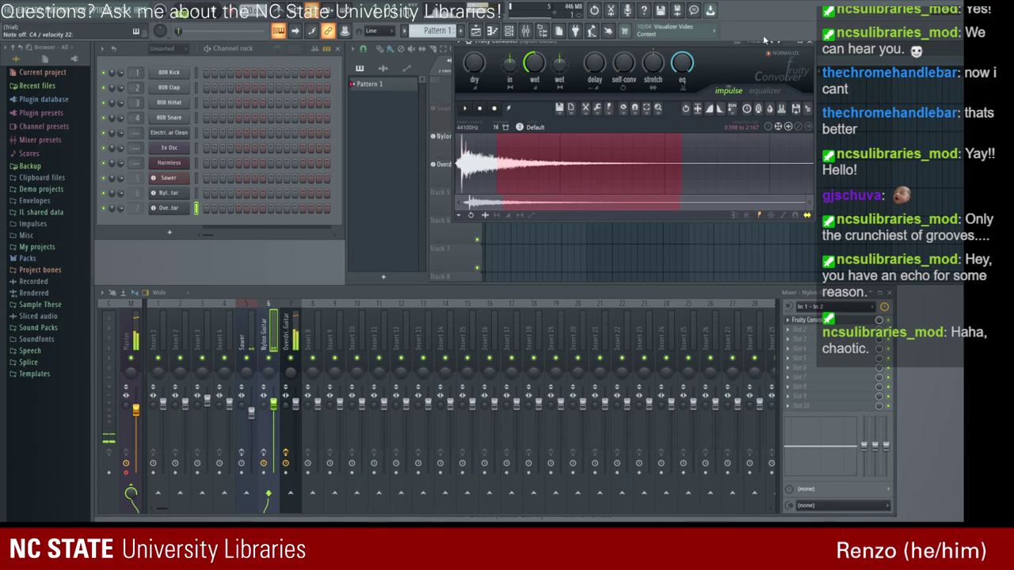
pyautogui.click(809, 43)
pyautogui.click(815, 322)
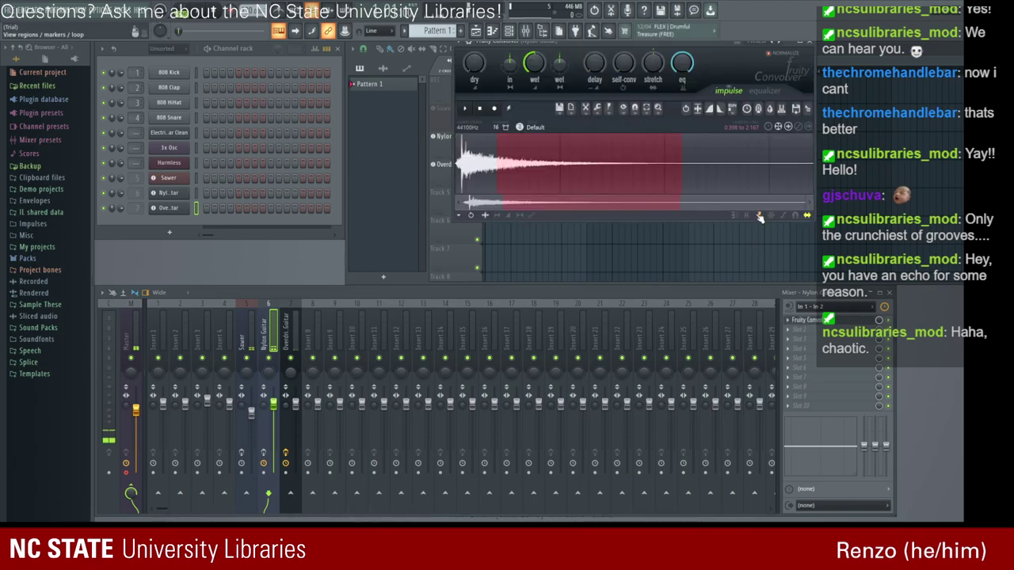
pyautogui.click(809, 43)
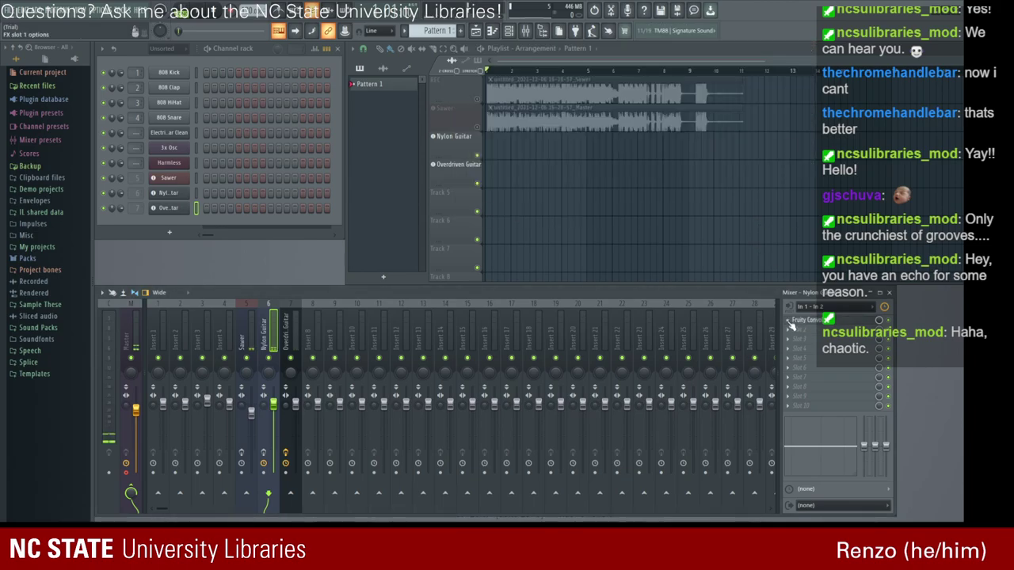
# Try Distructor on the Nylon Guitar mixer track in place of Fruity Convolver, and adjust its Harmor Classic distortion's Pre Amp.
pyautogui.click(949, 309)
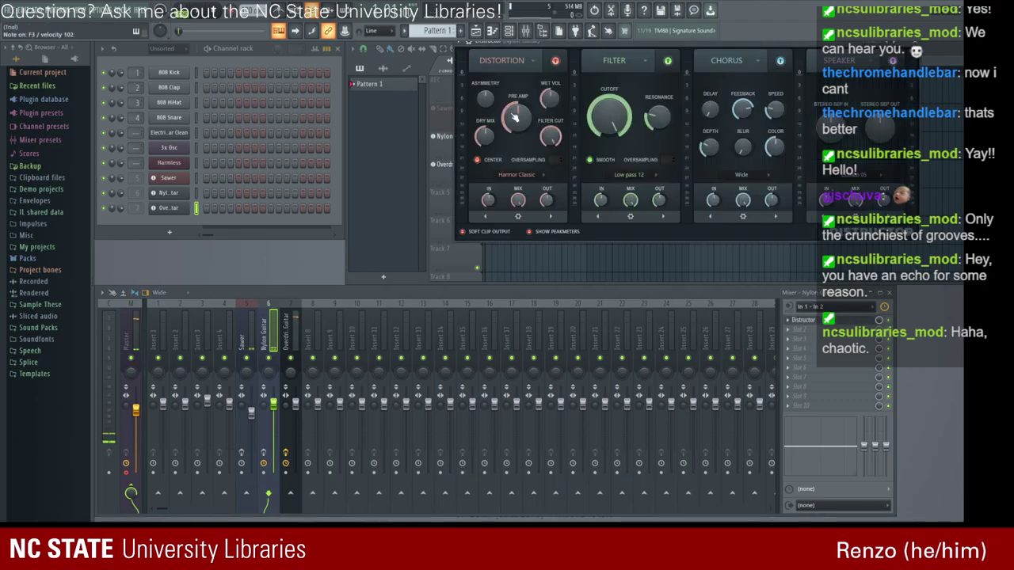
pyautogui.moveTo(518, 119)
pyautogui.mouseDown()
pyautogui.moveTo(519, 95)
pyautogui.moveTo(518, 131)
pyautogui.moveTo(518, 118)
pyautogui.mouseUp()
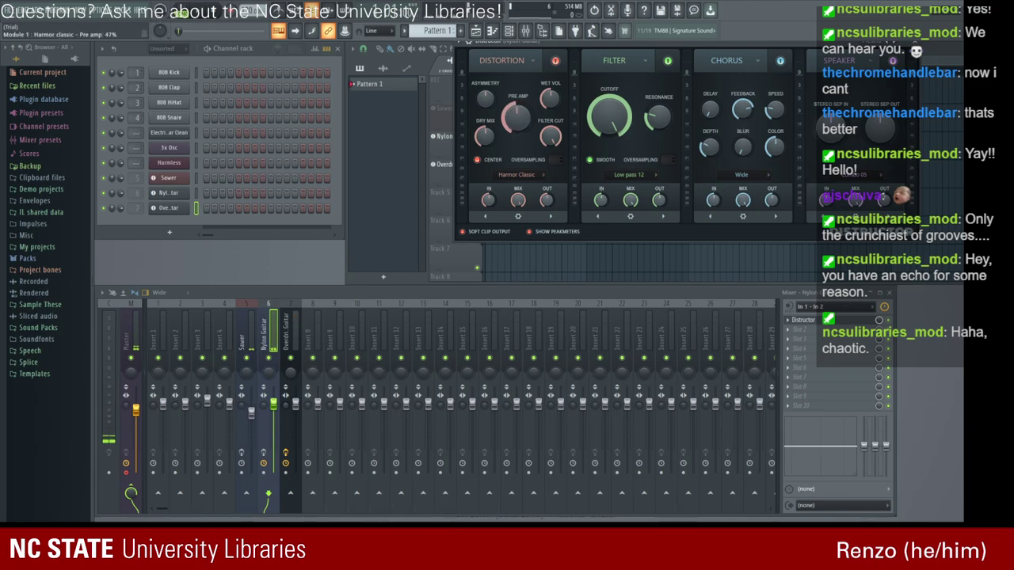
pyautogui.moveTo(518, 116)
pyautogui.mouseDown()
pyautogui.moveTo(518, 93)
pyautogui.moveTo(518, 113)
pyautogui.mouseUp()
pyautogui.moveTo(602, 131)
pyautogui.mouseDown()
pyautogui.moveTo(602, 166)
pyautogui.moveTo(602, 129)
pyautogui.mouseUp()
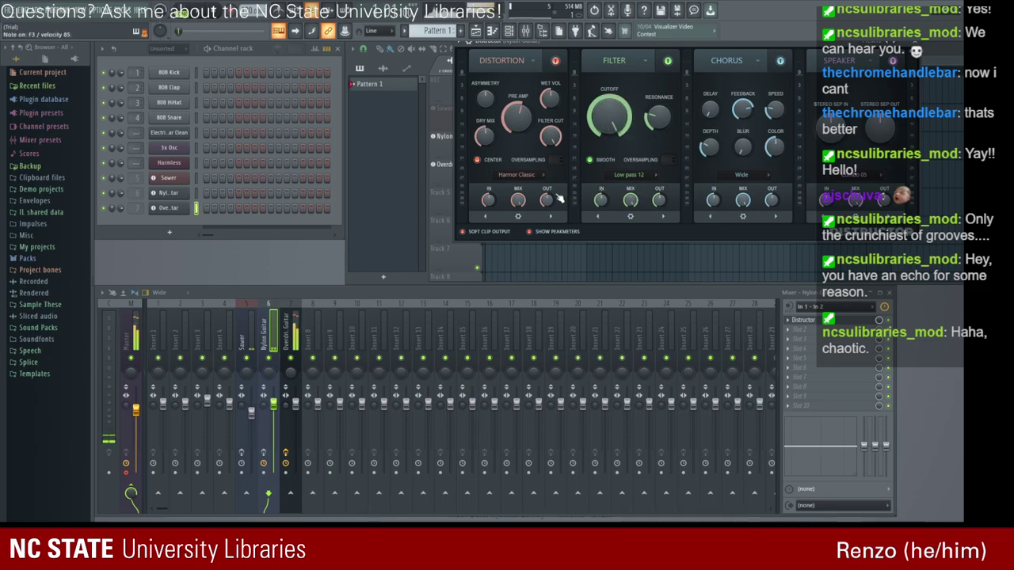
pyautogui.moveTo(517, 116); pyautogui.dragTo(516, 131)
# Switch Distructor's distortion type to Blood overdrive, adjust its Color and Pre Band, and close the plugin.
pyautogui.click(532, 242)
pyautogui.click(511, 176)
pyautogui.click(513, 186)
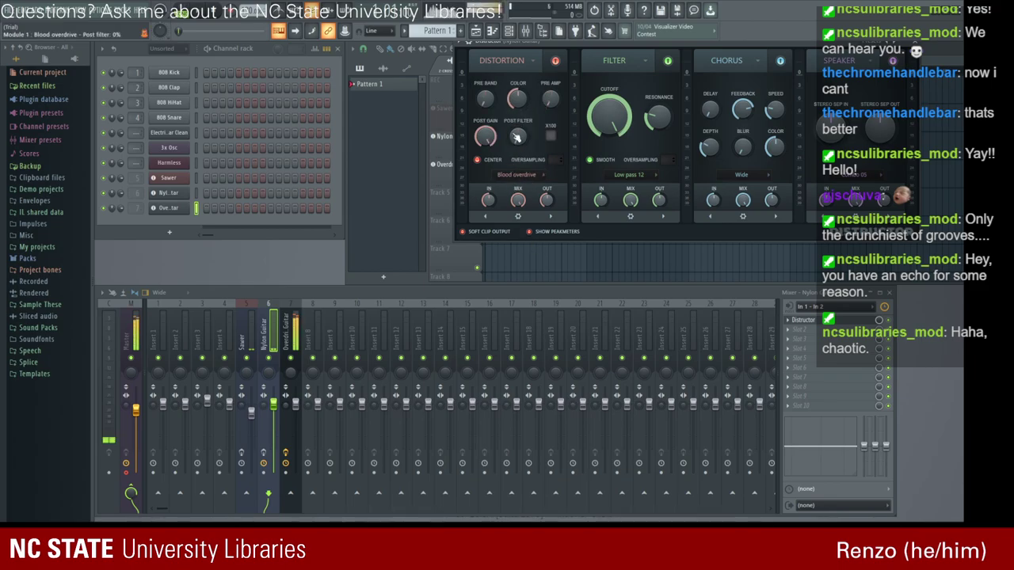
pyautogui.moveTo(518, 106)
pyautogui.mouseDown()
pyautogui.moveTo(519, 88)
pyautogui.moveTo(521, 101)
pyautogui.mouseUp()
pyautogui.moveTo(485, 98); pyautogui.dragTo(485, 89)
pyautogui.click(912, 44)
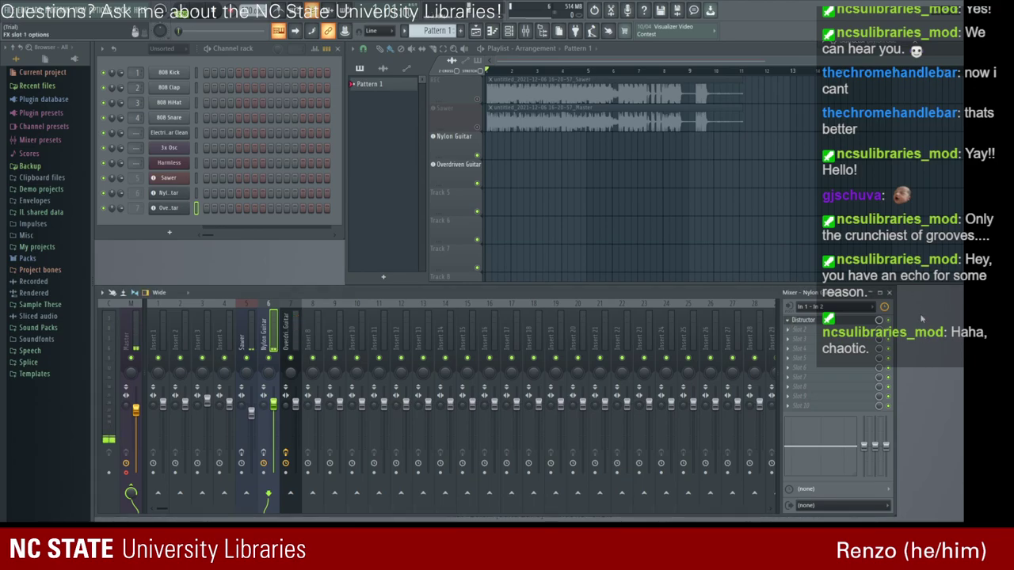
# Replace Distructor with Fruity Blood Overdrive on the Nylon Guitar mixer track, raise its preamp, and put its window away.
pyautogui.click(885, 336)
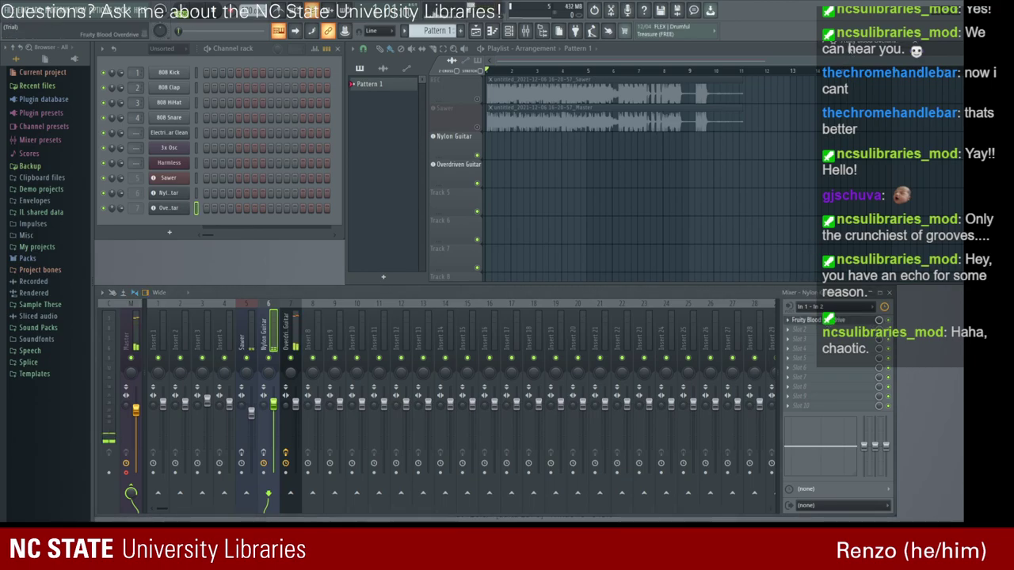
pyautogui.click(812, 320)
pyautogui.moveTo(820, 187); pyautogui.dragTo(820, 134)
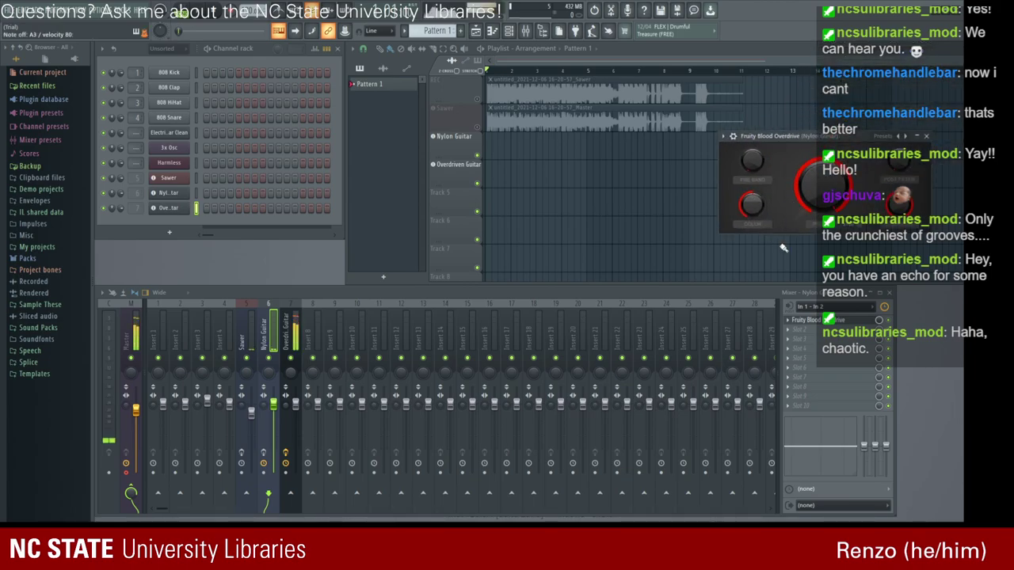
pyautogui.click(919, 136)
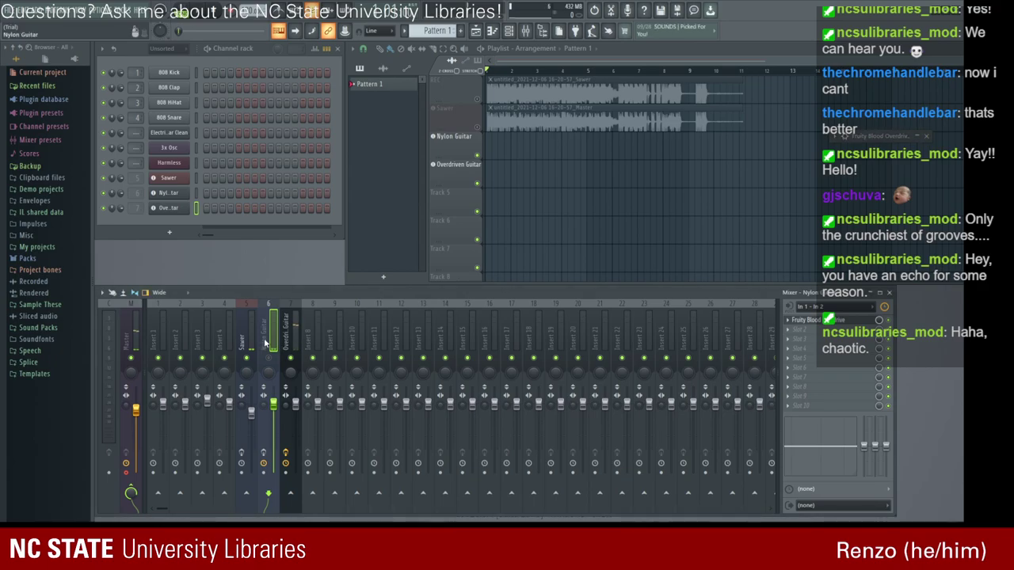
# Review the Overdriven Guitar, Nylon Guitar, and Sawer mixer tracks, opening and closing the Nylon Guitar instrument in between.
pyautogui.click(287, 341)
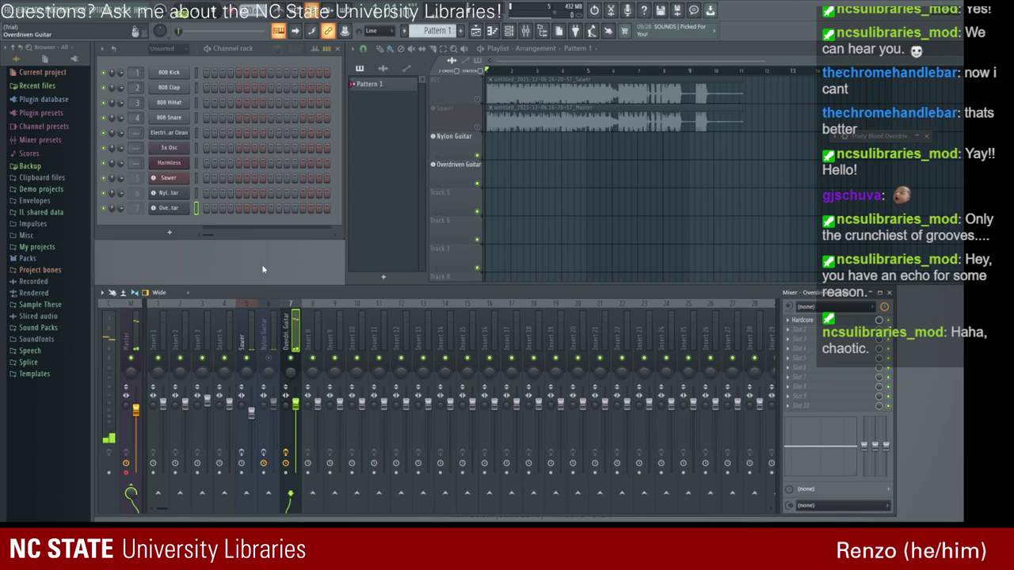
pyautogui.click(179, 196)
pyautogui.click(617, 105)
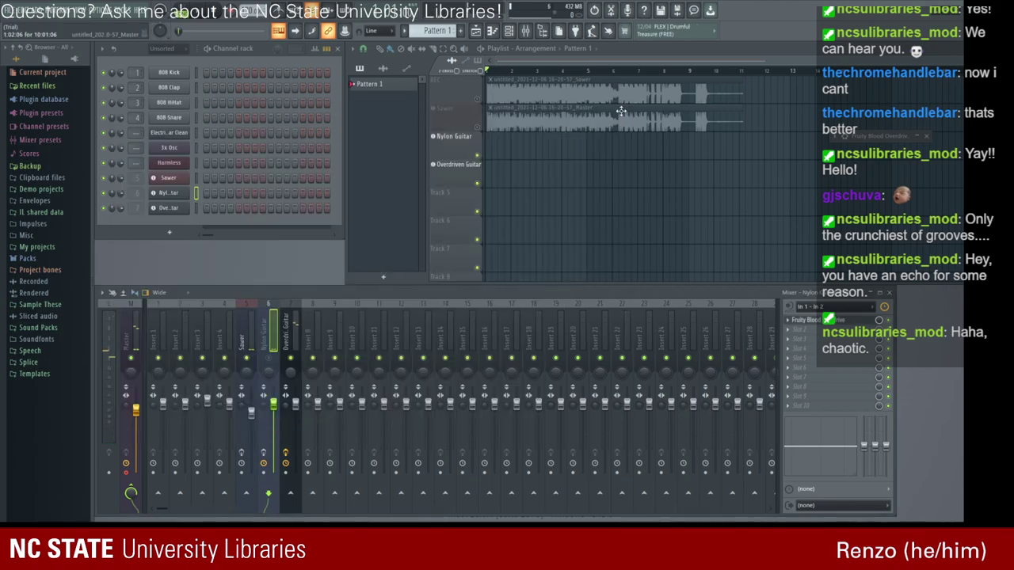
pyautogui.click(247, 346)
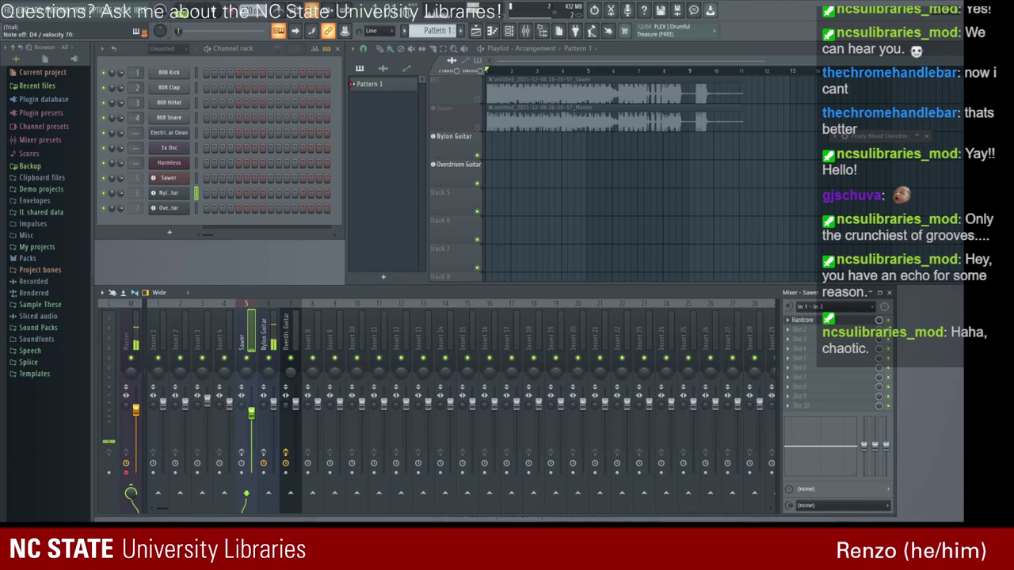
# Adjust the Pre Band and preamp of Fruity Blood Overdrive on the Nylon Guitar mixer track, and close the plugin.
pyautogui.click(917, 136)
pyautogui.moveTo(816, 193); pyautogui.dragTo(816, 226)
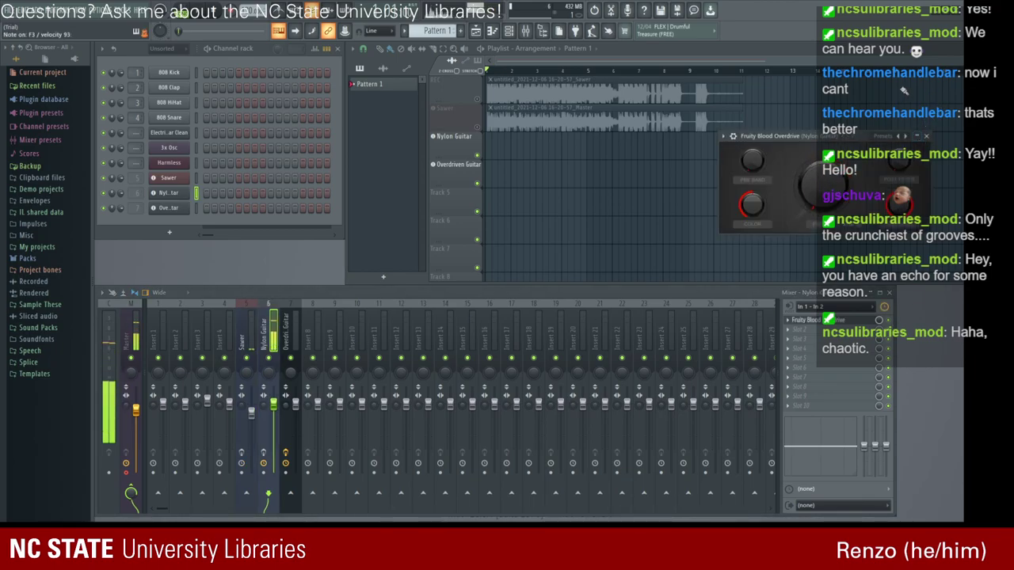
pyautogui.click(926, 137)
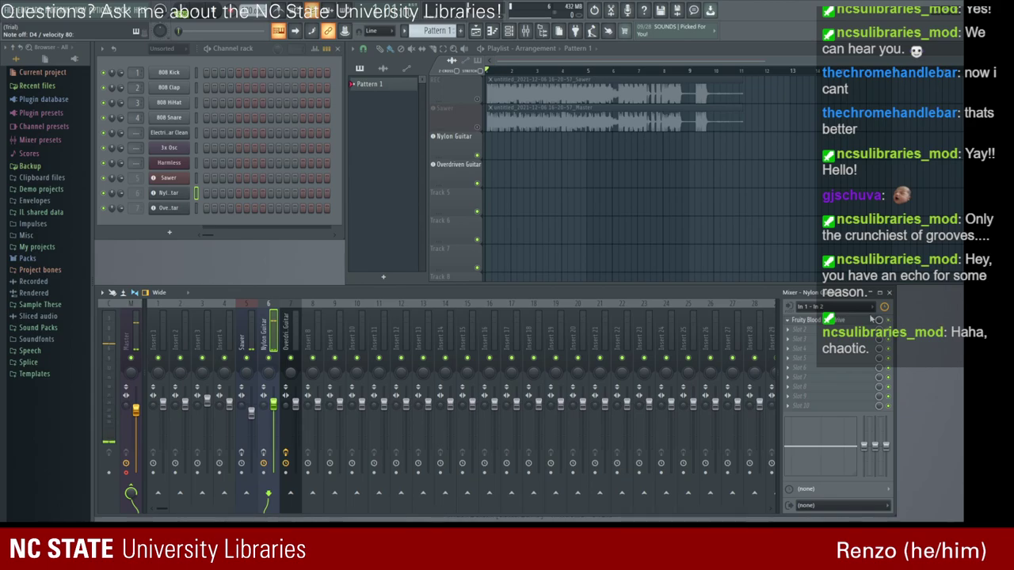
pyautogui.click(874, 320)
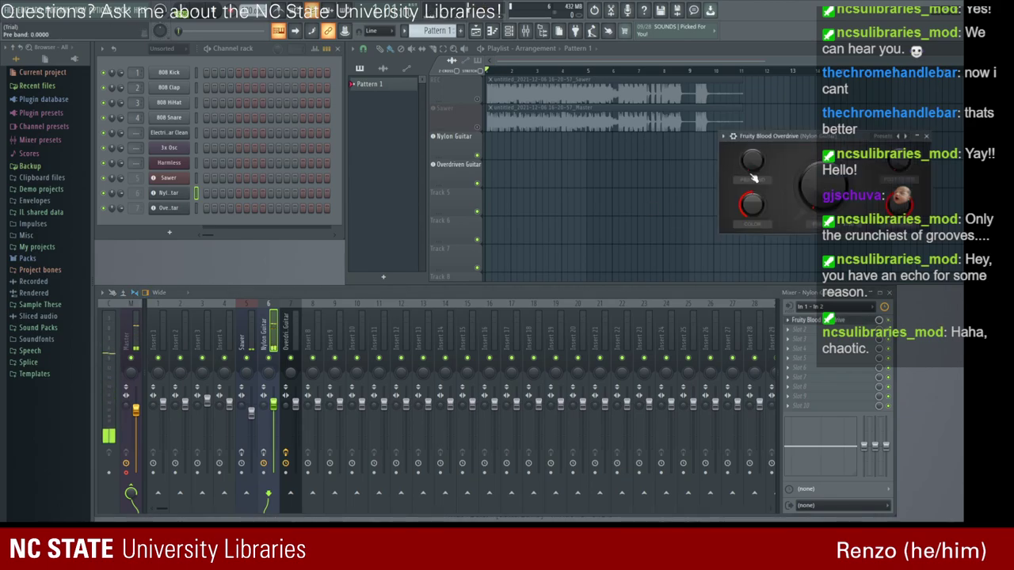
pyautogui.moveTo(752, 161); pyautogui.dragTo(752, 207)
pyautogui.moveTo(821, 187); pyautogui.dragTo(821, 134)
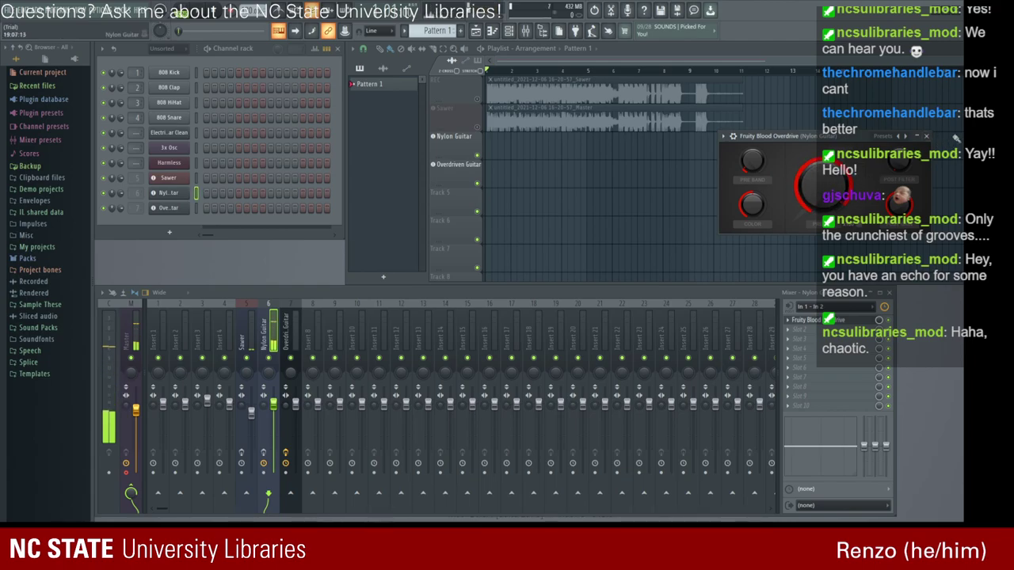
pyautogui.click(926, 135)
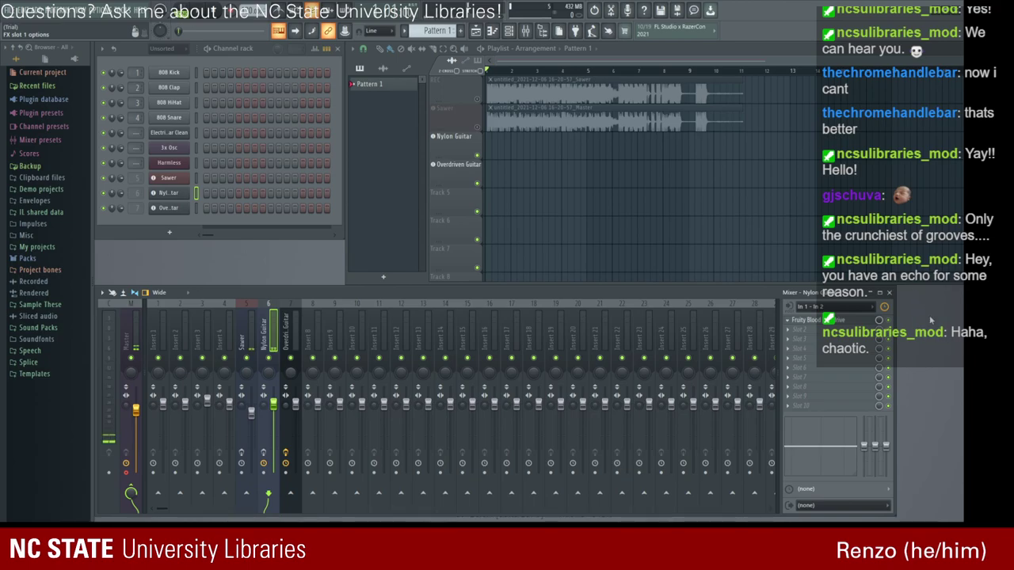
# Try Distructor's Harmor Classic distortion on the Nylon Guitar mixer track, and replace it with Hardcore using the 80s lead preset.
pyautogui.click(695, 208)
pyautogui.moveTo(781, 213); pyautogui.dragTo(781, 158)
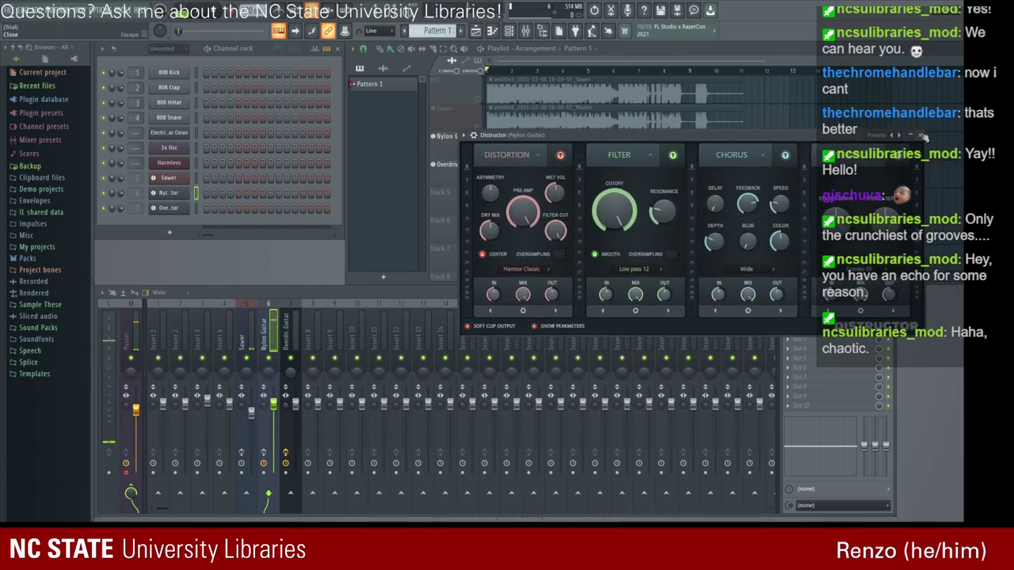
pyautogui.click(923, 136)
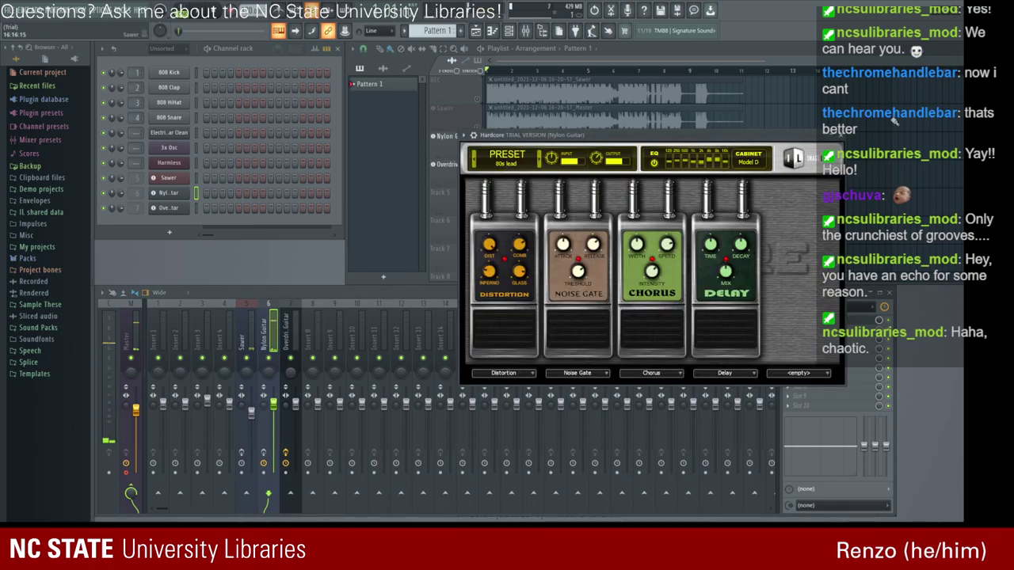
pyautogui.click(841, 135)
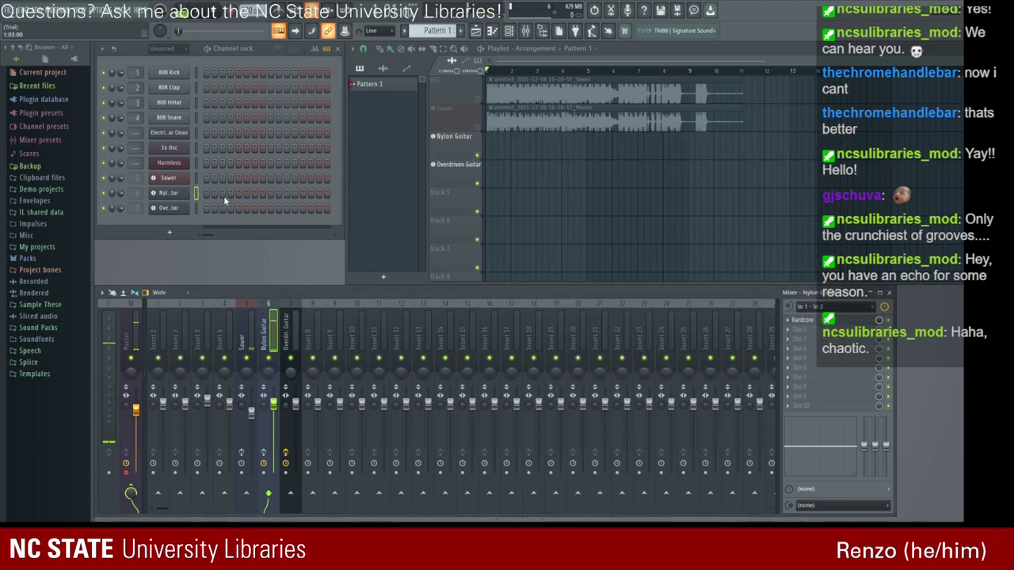
# Undo the Overdriven Guitar's mixer and playlist track link, and remove its channel from the channel rack.
pyautogui.hotkey('ctrl', 'z')
pyautogui.click(177, 210)
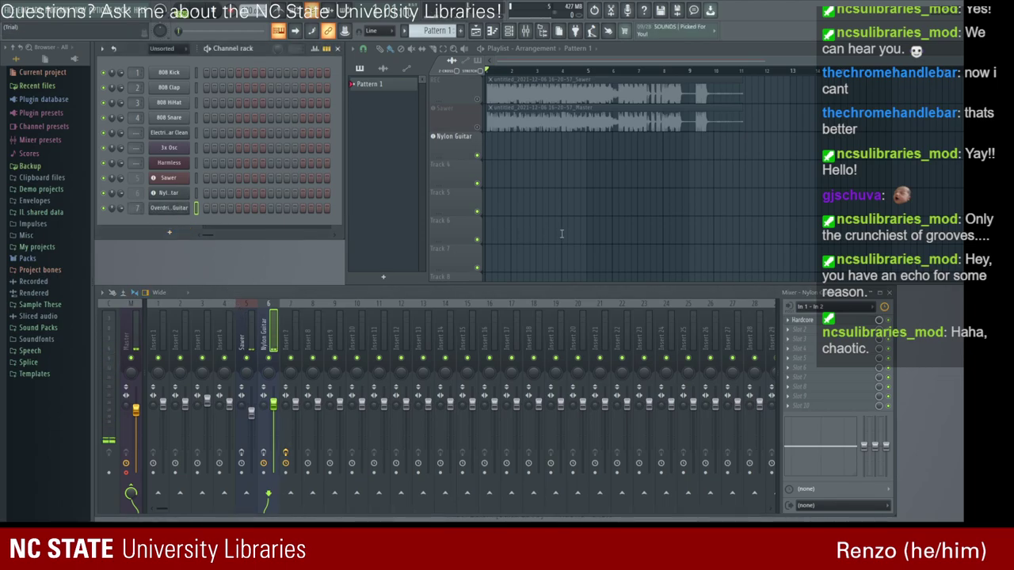
pyautogui.hotkey('ctrl', 'z')
# Open and close the Nylon Guitar's FLEX instrument and the Hardcore effect on its mixer track to compare them.
pyautogui.click(184, 193)
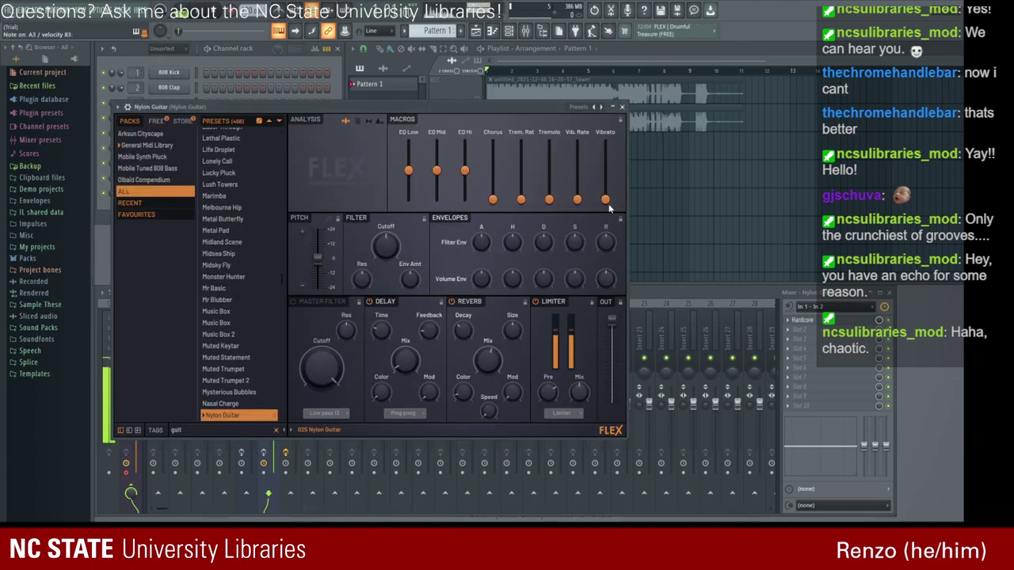
pyautogui.click(622, 106)
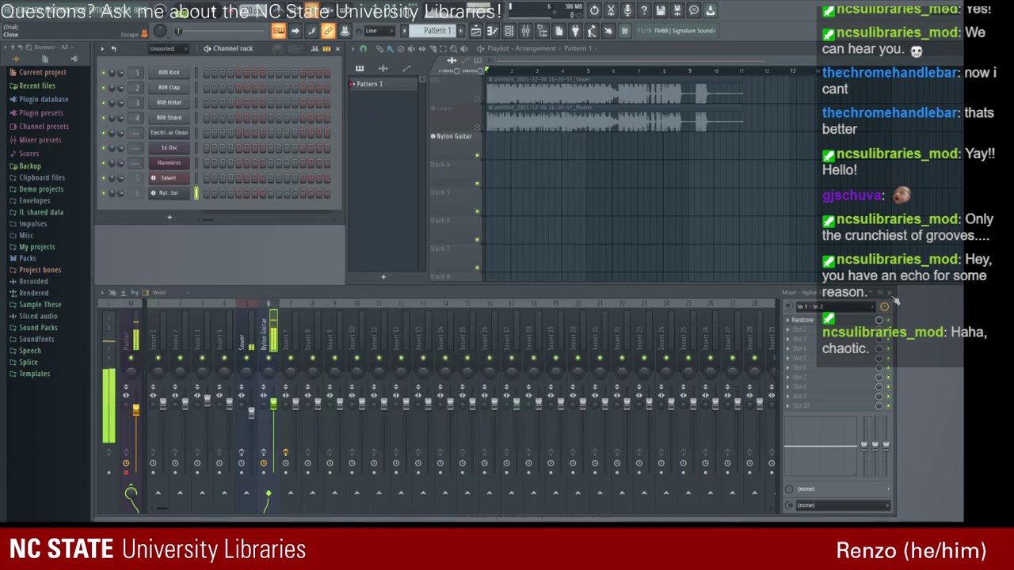
pyautogui.click(801, 319)
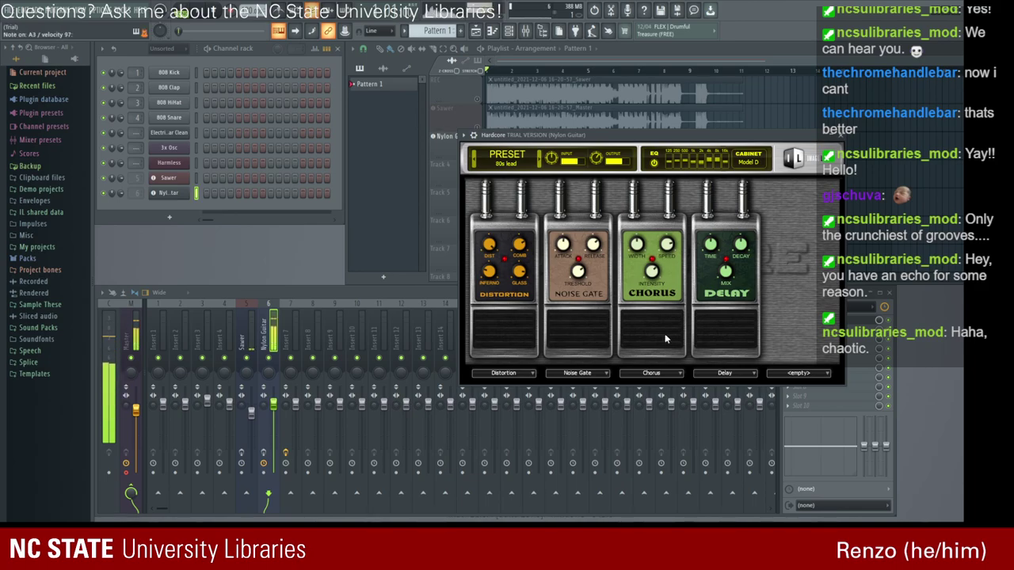
pyautogui.click(840, 136)
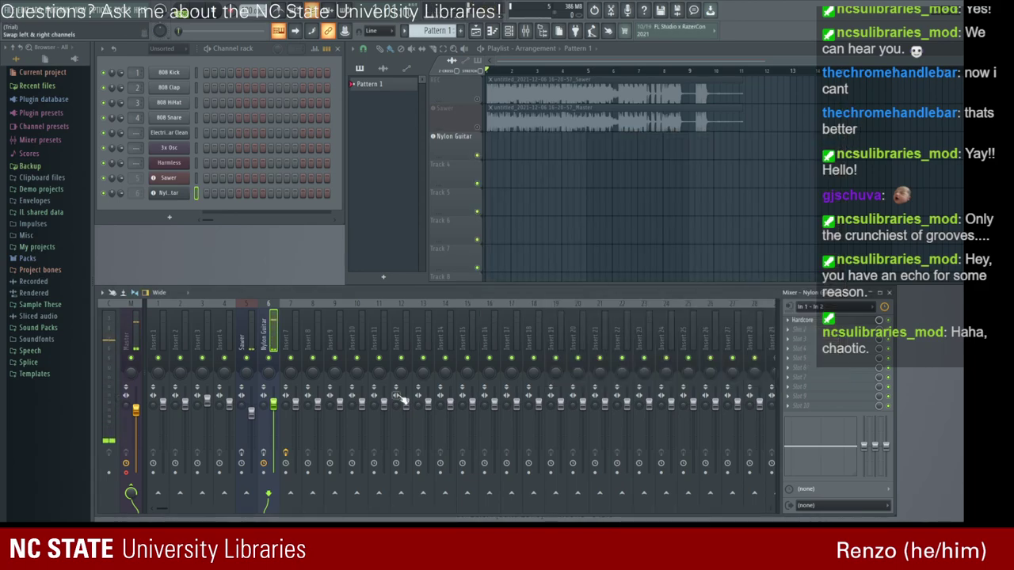
# Unlink the Nylon Guitar from its mixer and playlist tracks, and briefly open its FLEX instrument.
pyautogui.click(177, 193)
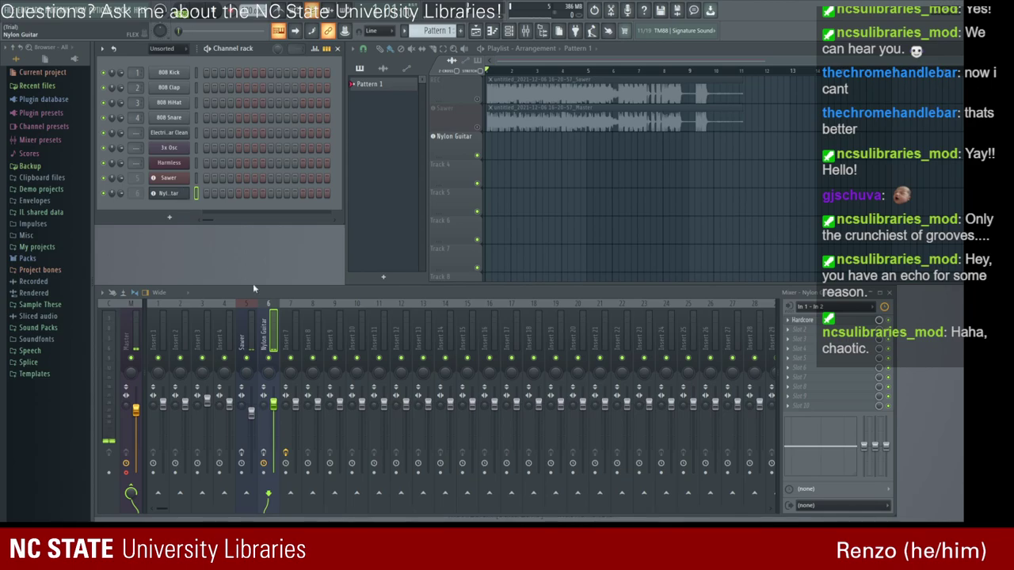
pyautogui.moveTo(262, 305); pyautogui.dragTo(267, 305)
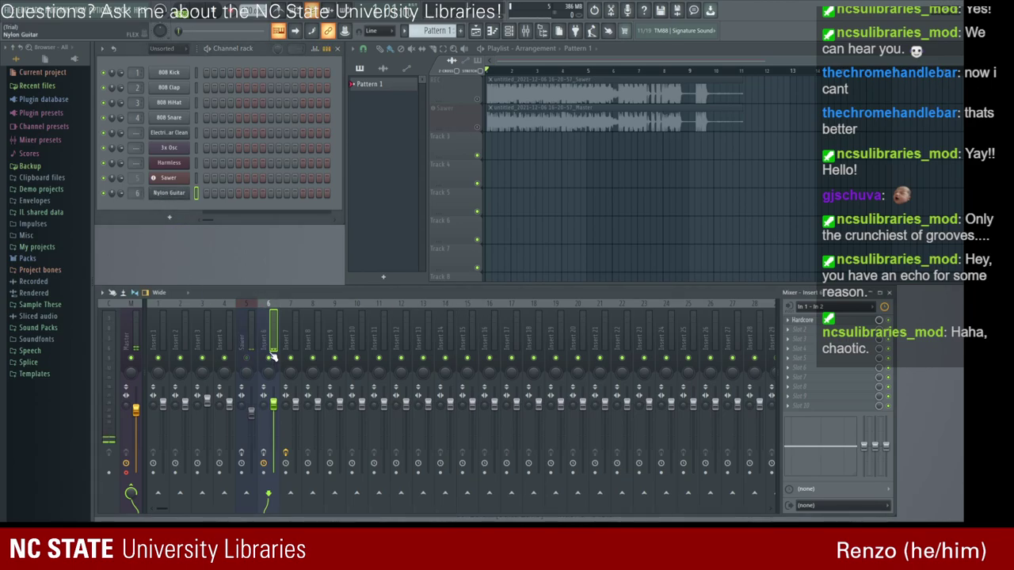
pyautogui.click(169, 192)
pyautogui.click(622, 106)
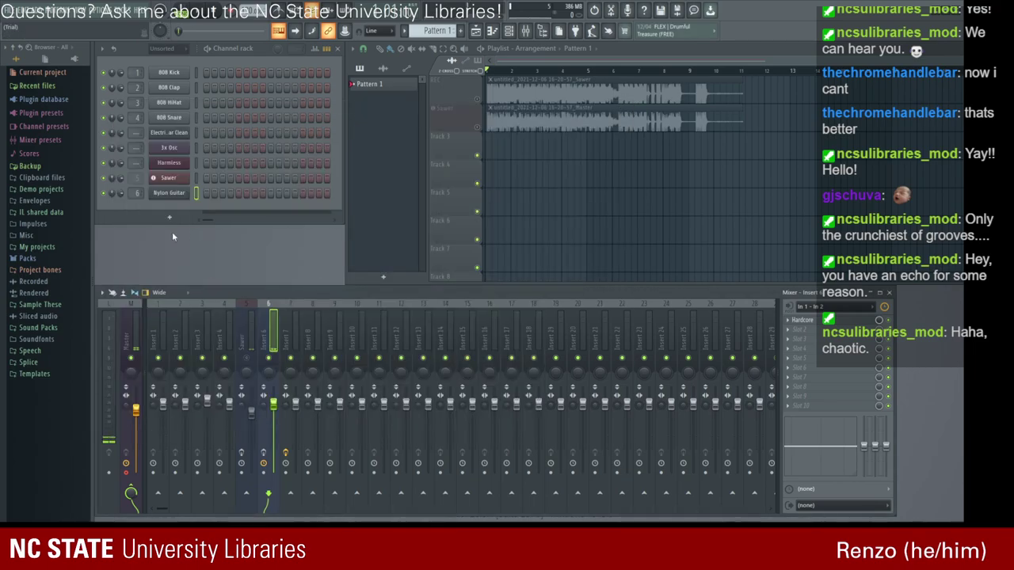
# Link the Nylon Guitar to mixer track 6, and add a second Hardcore with the 80s lead preset in slot 2.
pyautogui.hotkey('ctrl', 'l')
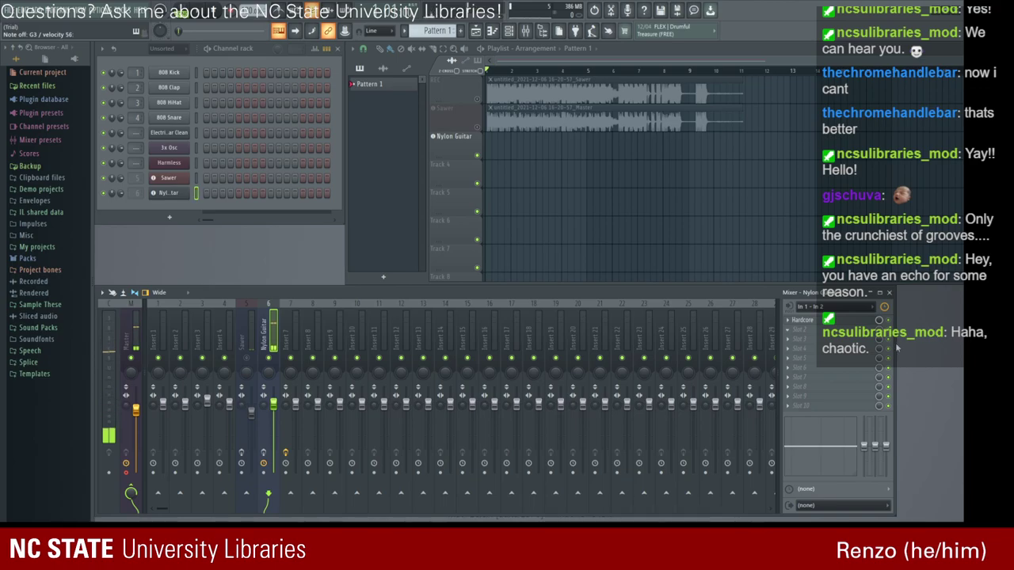
pyautogui.click(871, 384)
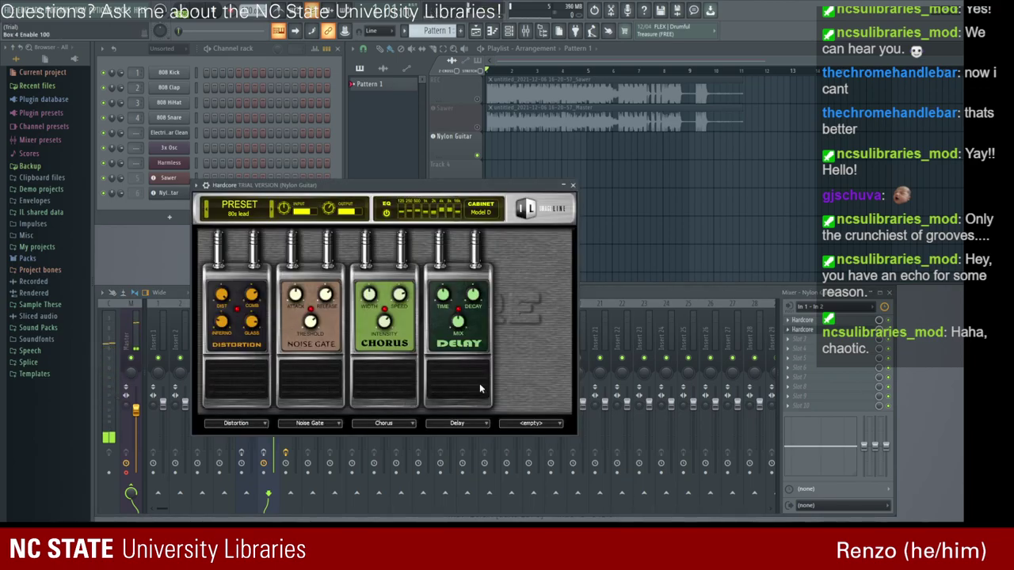
pyautogui.click(572, 184)
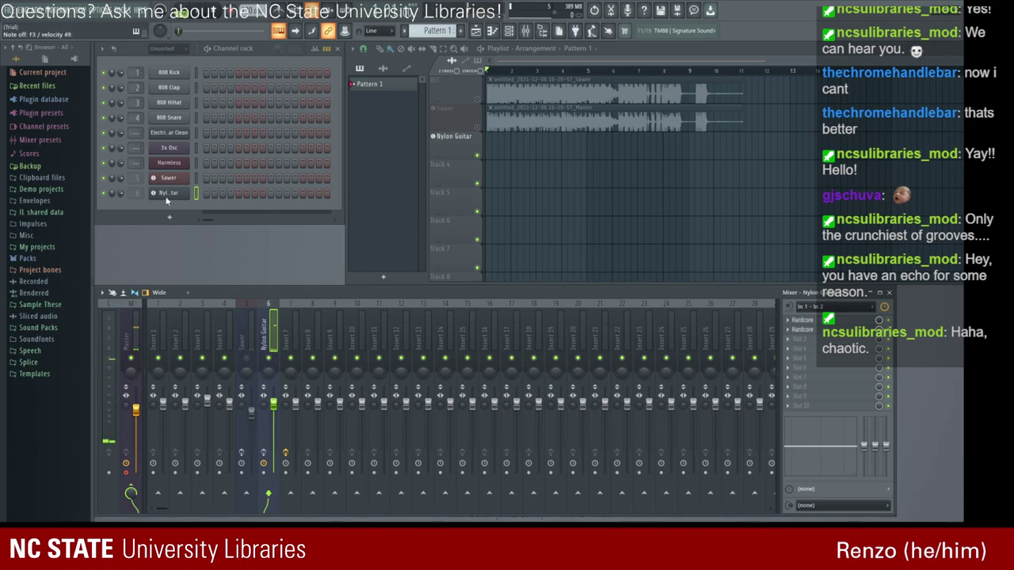
# Unlink the Nylon Guitar from mixer track 6, and replace its channel with a new FLEX instrument.
pyautogui.hotkey('ctrl', 'z')
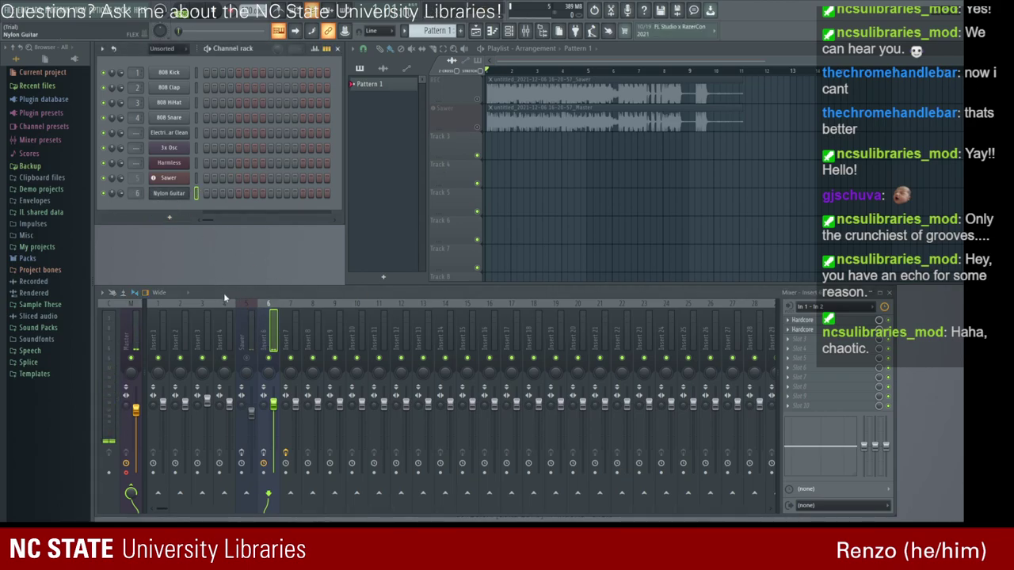
pyautogui.hotkey('ctrl', 'z')
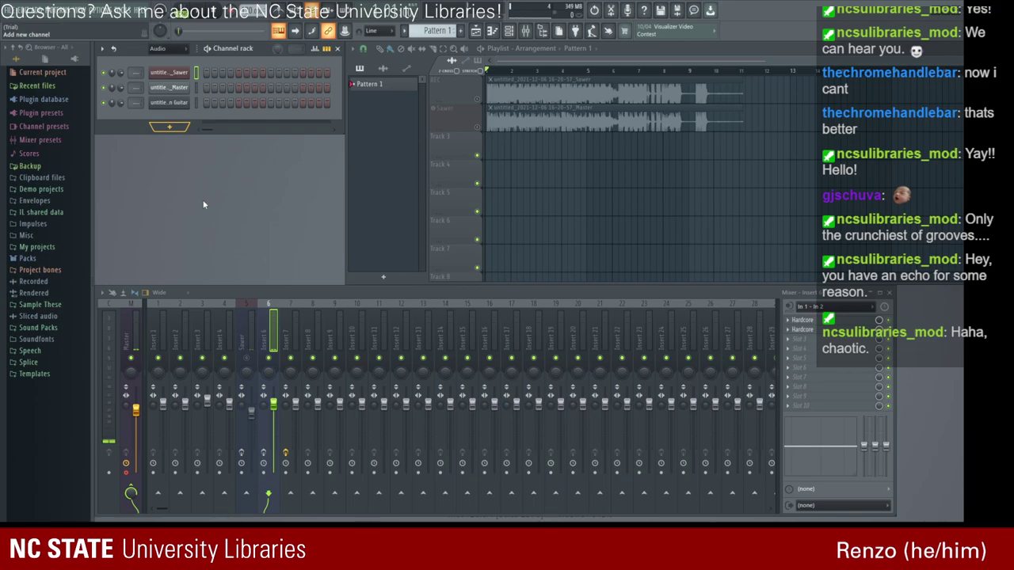
pyautogui.hotkey('ctrl', 'z')
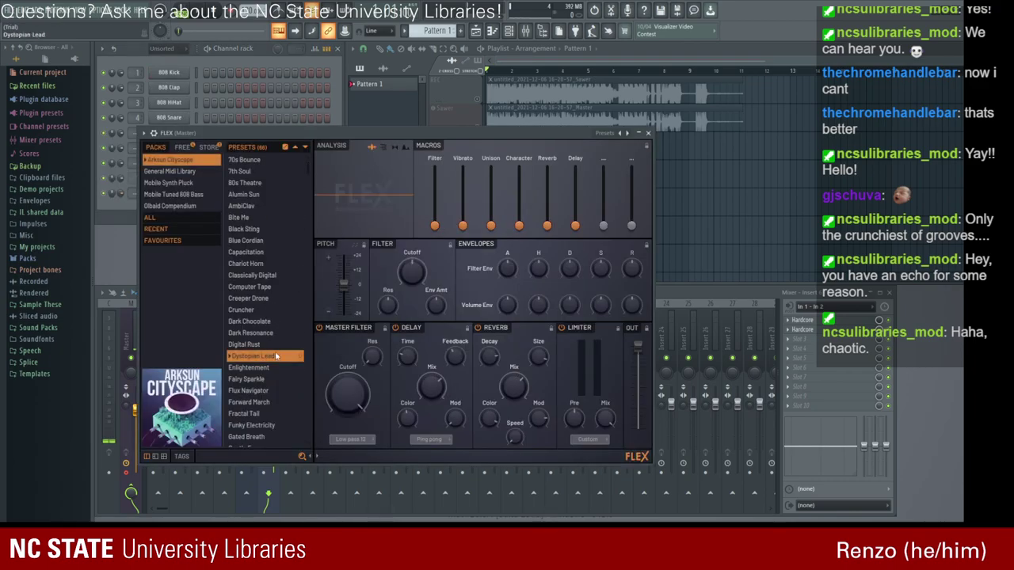
# Load the Organ 1 preset in FLEX from the list of all presets, trying Organ 3 first, and close the instrument.
pyautogui.click(150, 217)
pyautogui.scroll(-10, 250, 329)
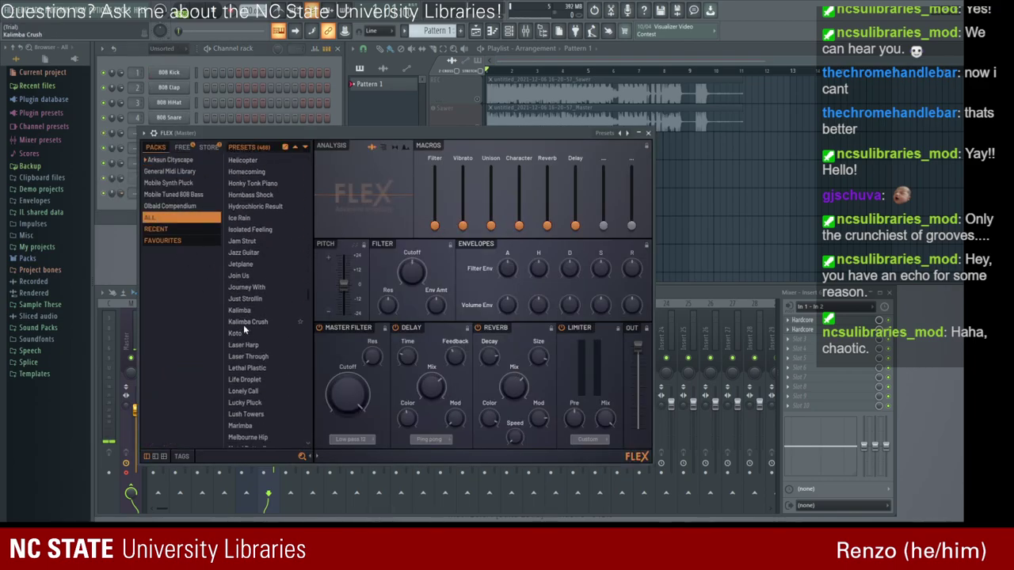
pyautogui.scroll(-15, 250, 340)
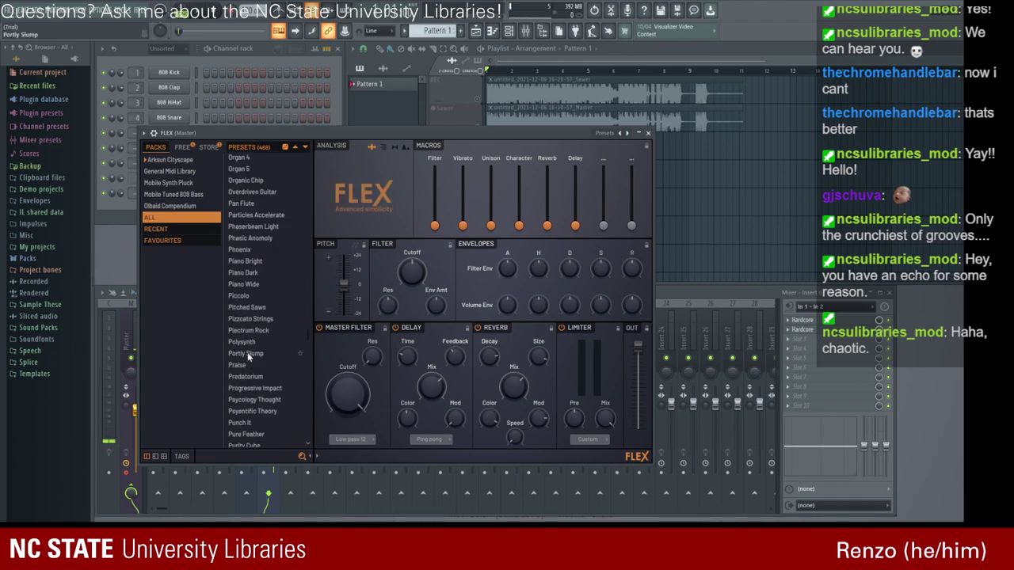
pyautogui.scroll(3, 249, 355)
pyautogui.click(248, 296)
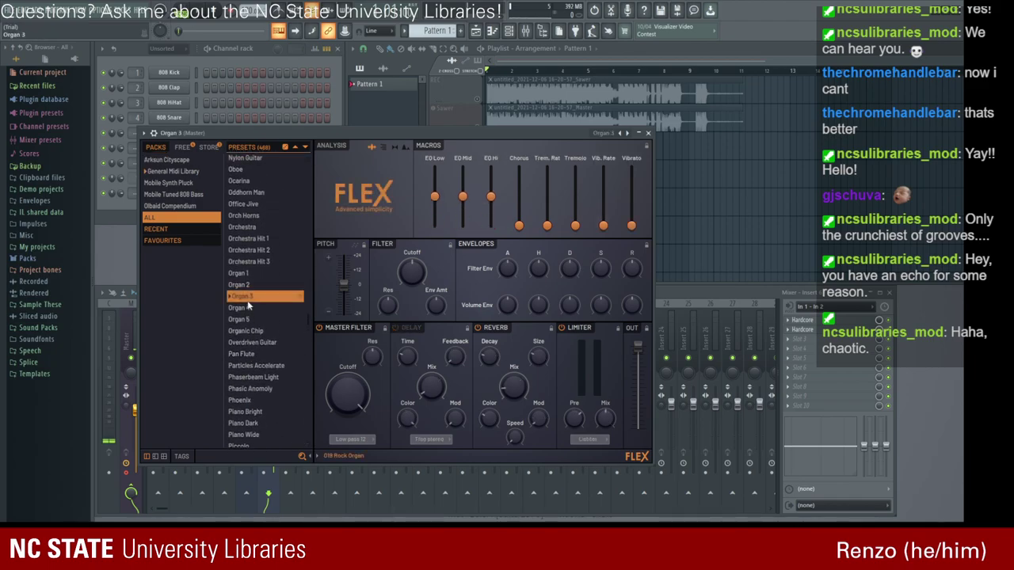
pyautogui.click(246, 272)
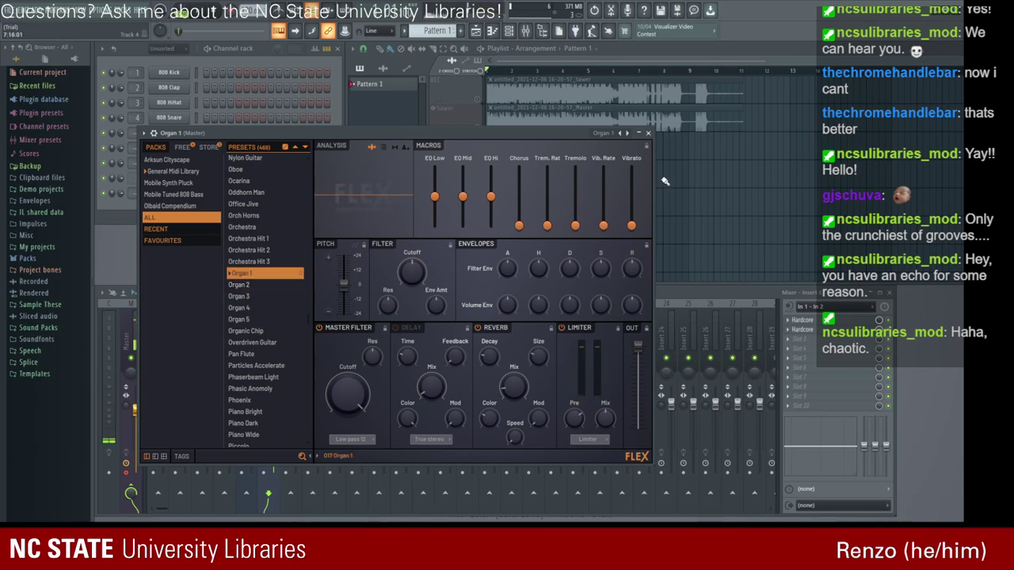
pyautogui.click(648, 132)
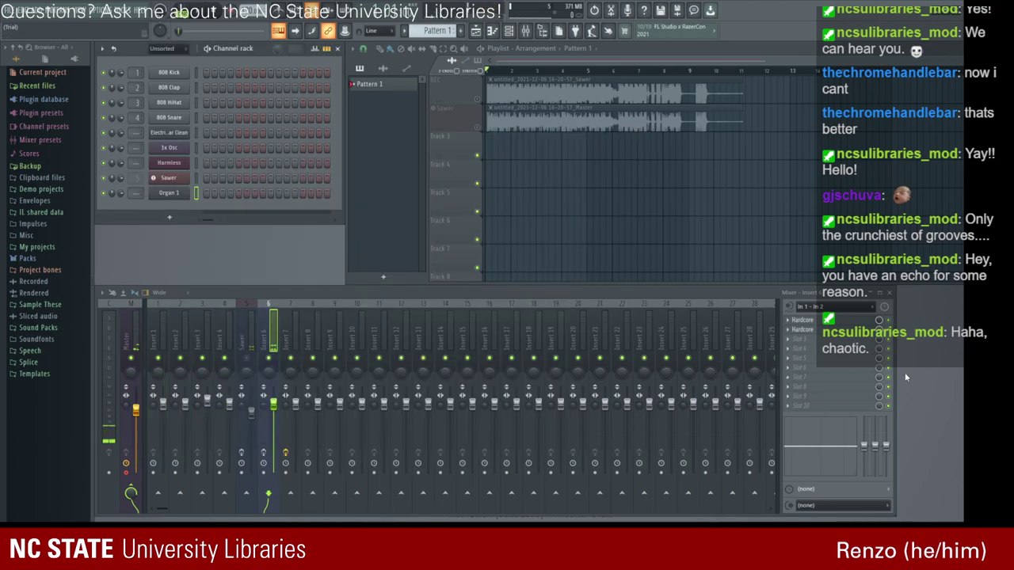
# Check the first Hardcore effect on Insert 6, and compare that mixer track with the empty Insert 8.
pyautogui.click(828, 322)
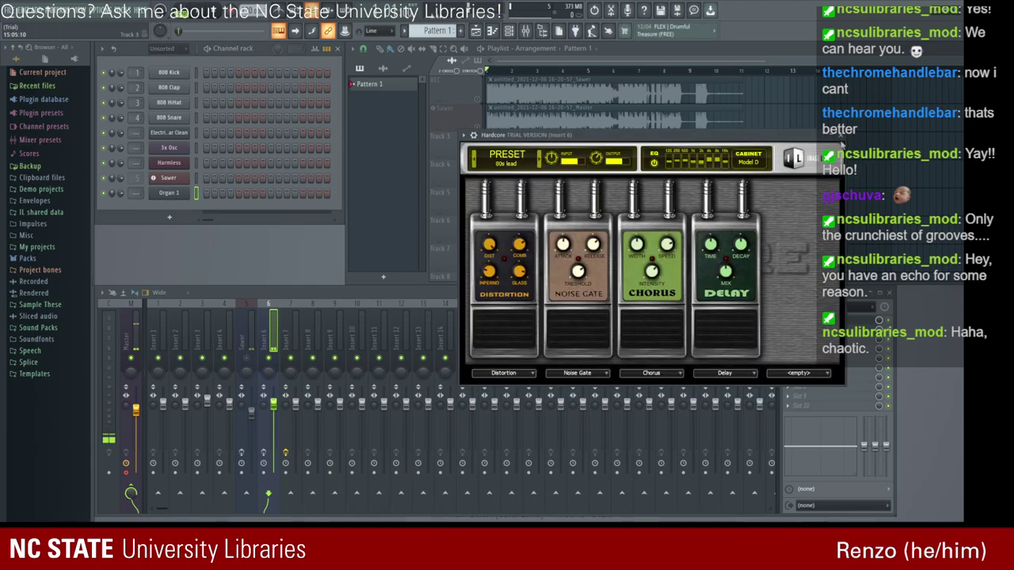
pyautogui.click(840, 135)
pyautogui.click(318, 349)
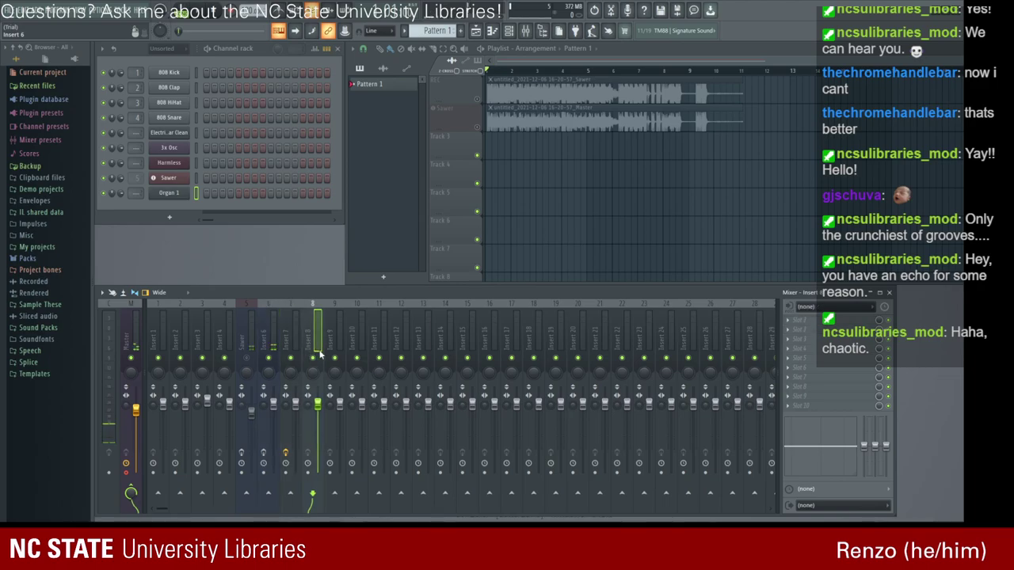
pyautogui.click(264, 345)
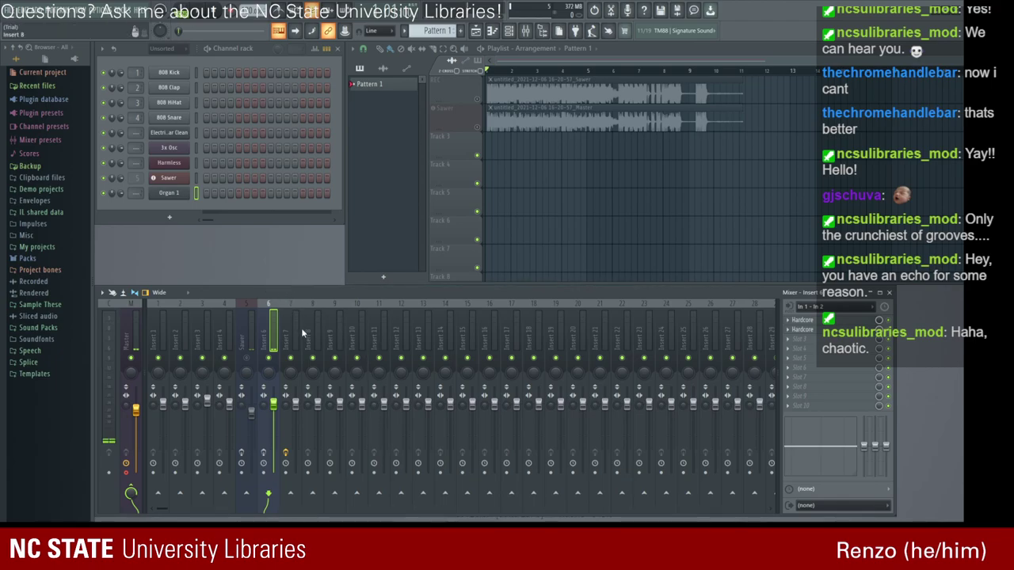
# Open and put away the Organ 1 instrument, and link its channel to mixer track 6.
pyautogui.click(168, 192)
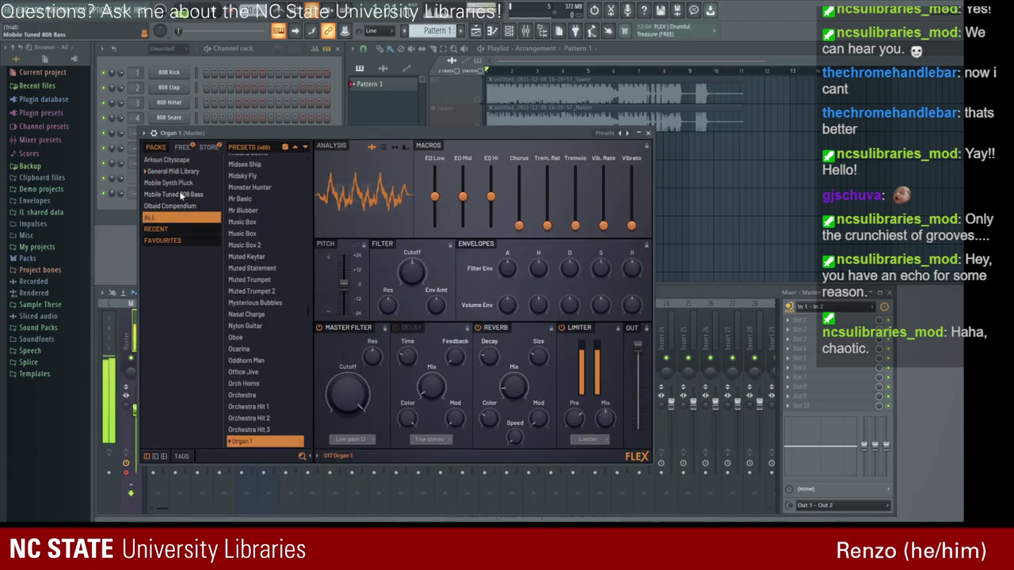
pyautogui.click(648, 132)
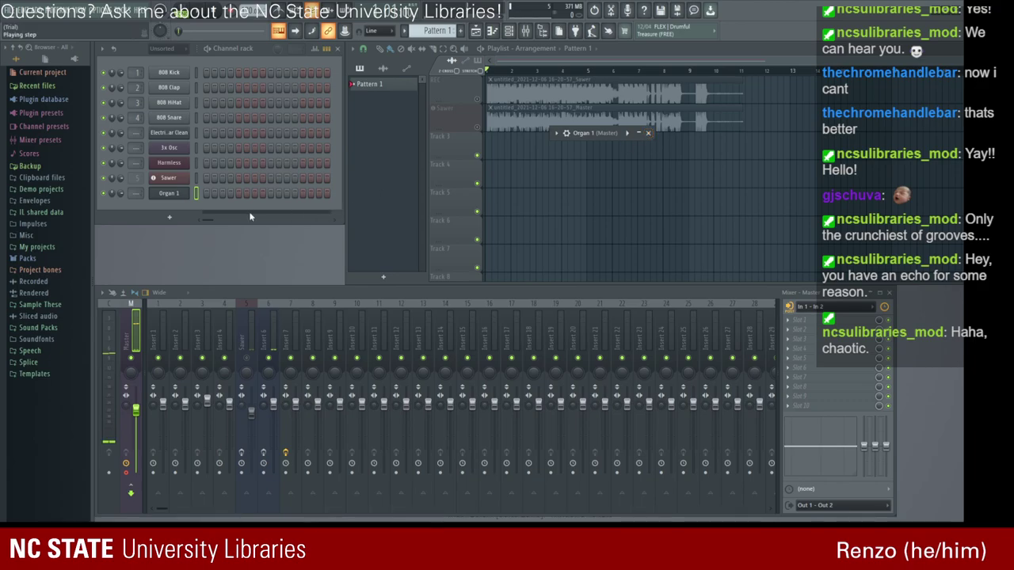
pyautogui.click(273, 333)
pyautogui.hotkey('ctrl', 'l')
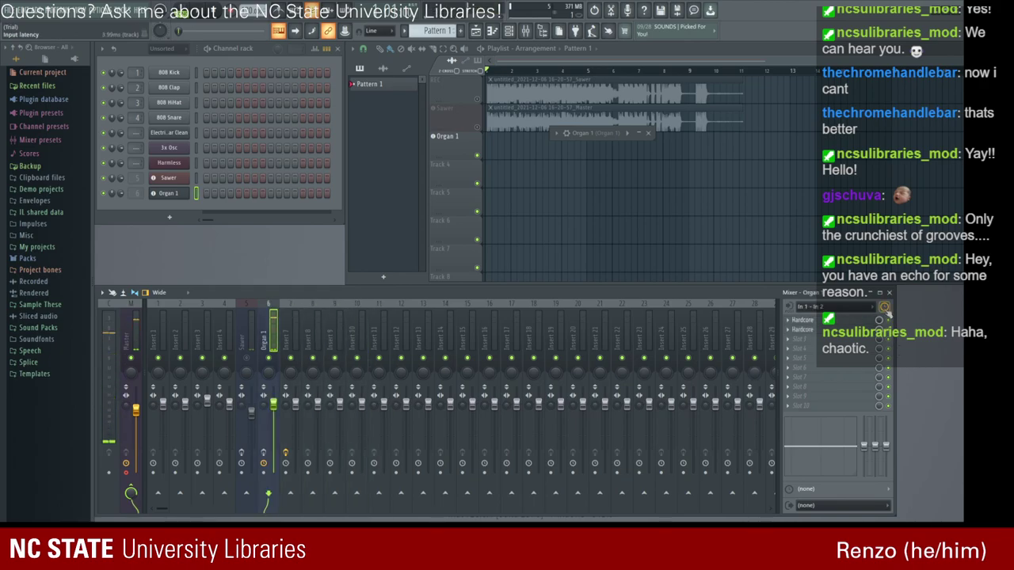
# Switch on the Distortion pedal in the first Hardcore effect of the Organ 1 mixer track, and close the effect.
pyautogui.click(802, 319)
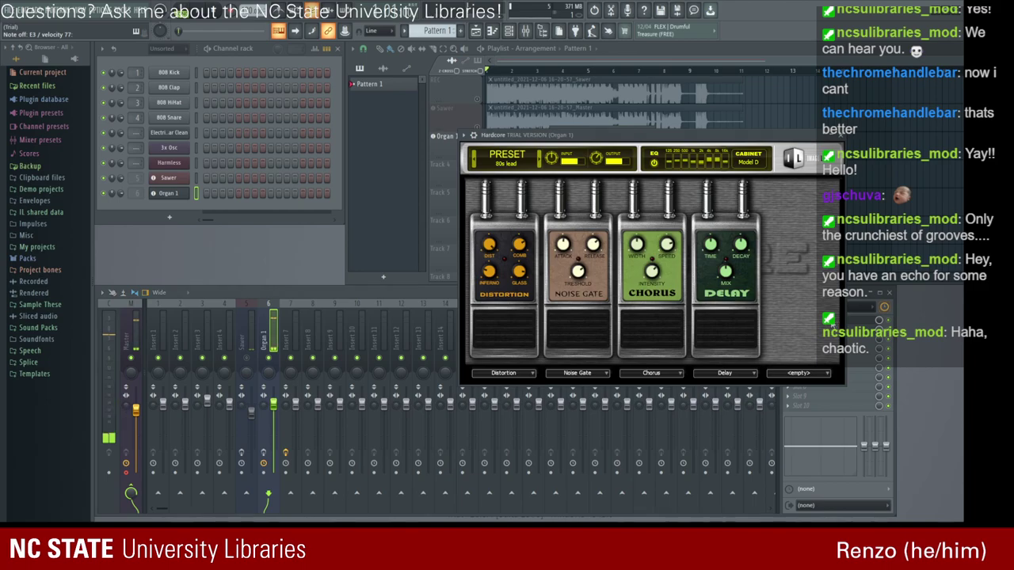
pyautogui.click(522, 317)
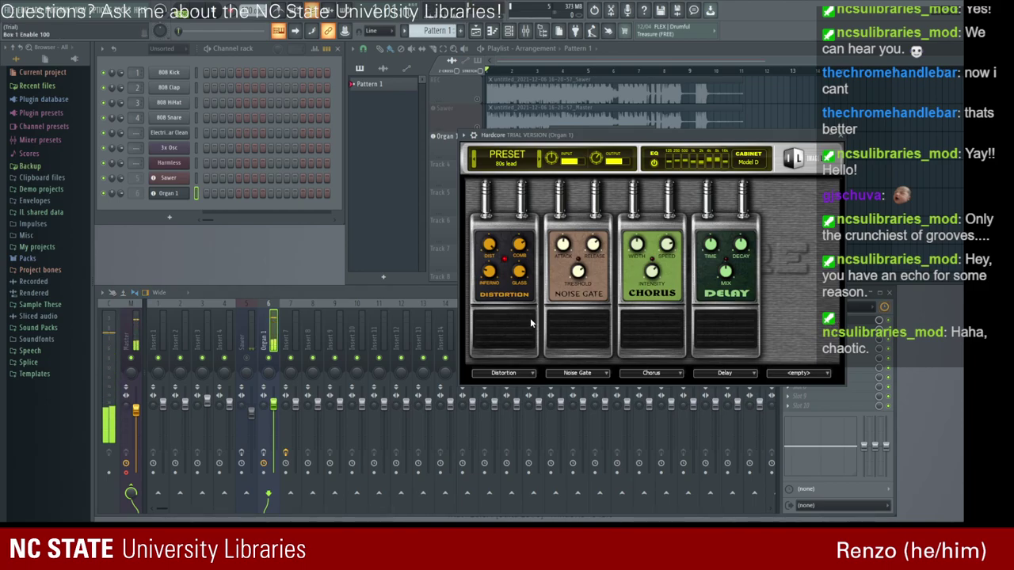
pyautogui.click(846, 135)
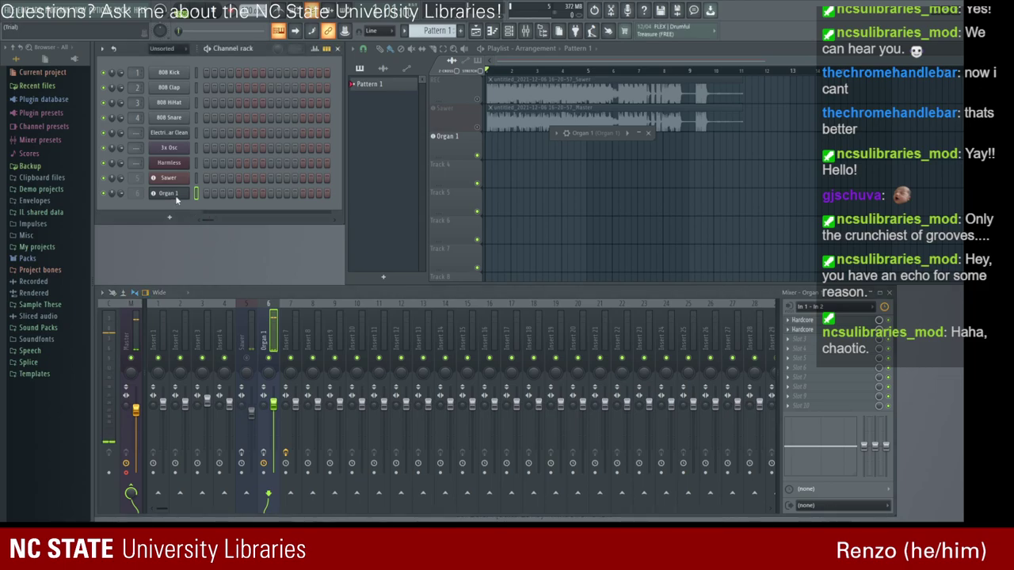
# Undo the Organ 1 channel and its mixer track link, and clear both Hardcore effects from Insert 6.
pyautogui.hotkey('ctrl', 'z')
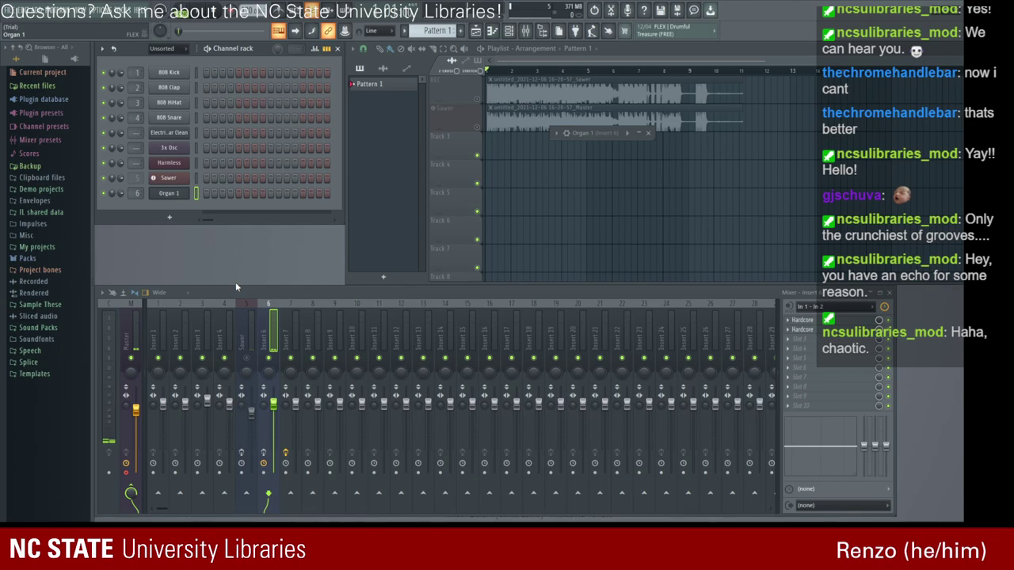
pyautogui.hotkey('ctrl', 'z')
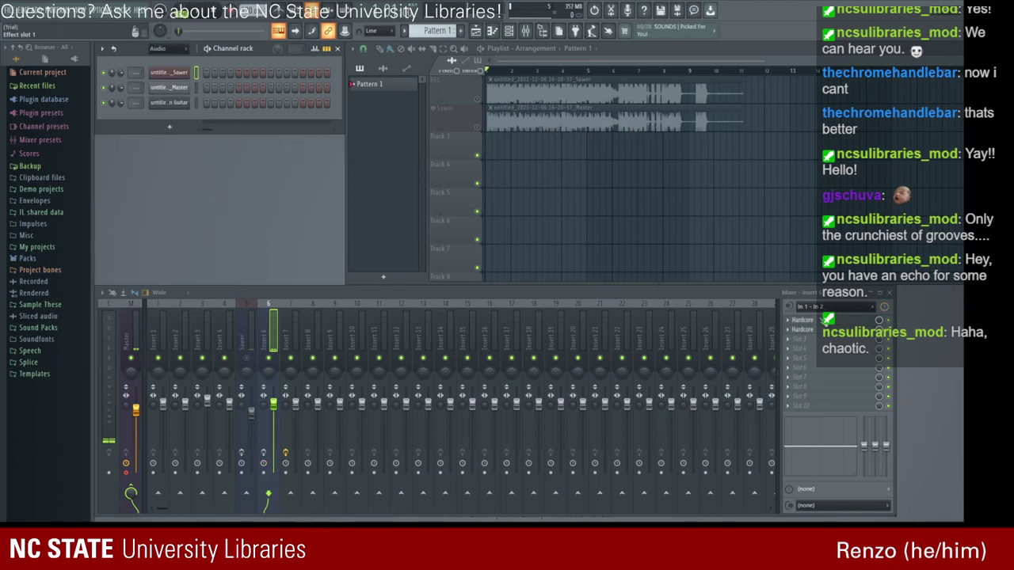
pyautogui.click(828, 329)
pyautogui.click(842, 136)
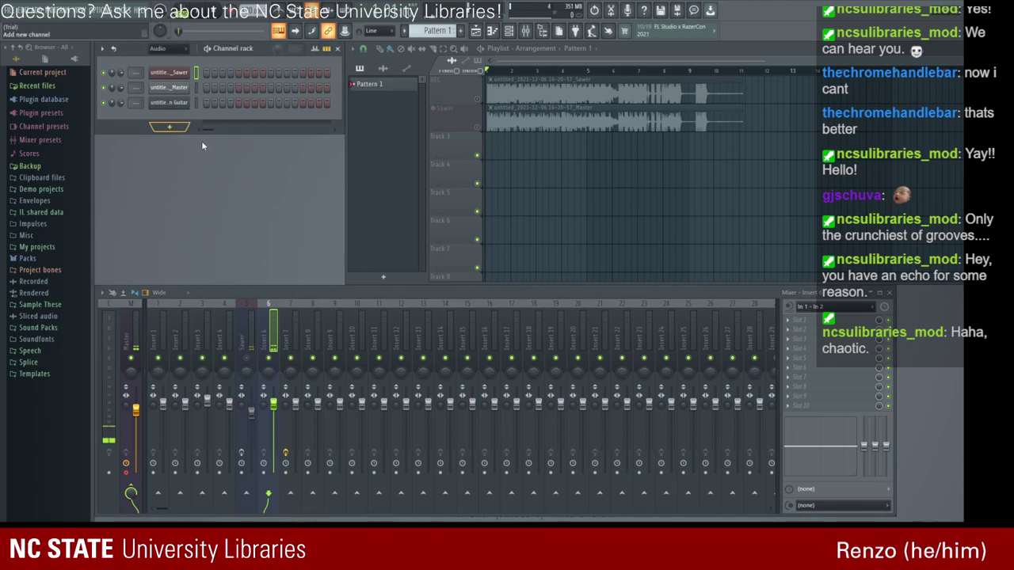
# Add a new FLEX instrument channel, load the Organ 1 preset from the list of all presets, and close the instrument.
pyautogui.click(199, 206)
pyautogui.scroll(-10, 244, 323)
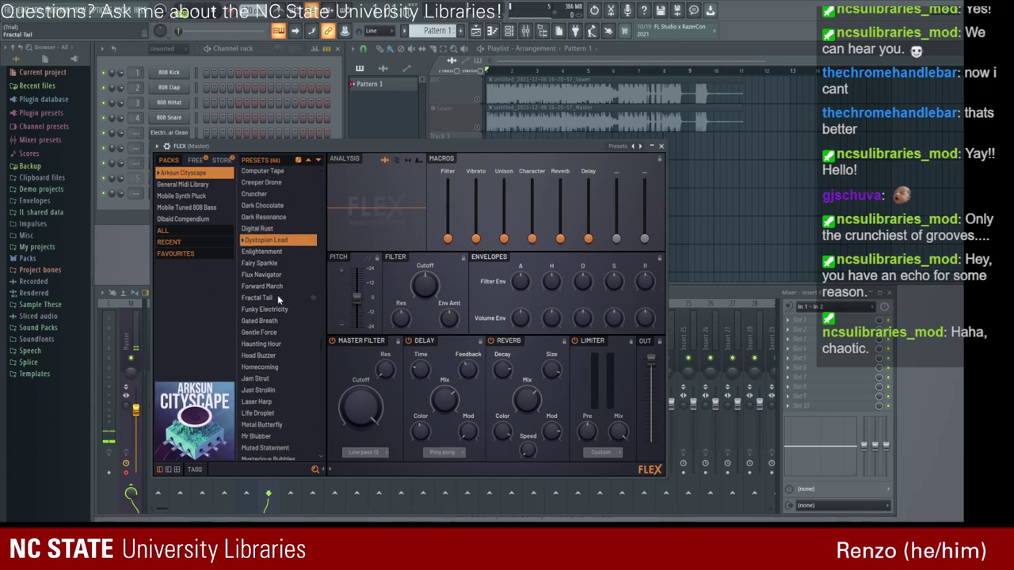
pyautogui.click(177, 231)
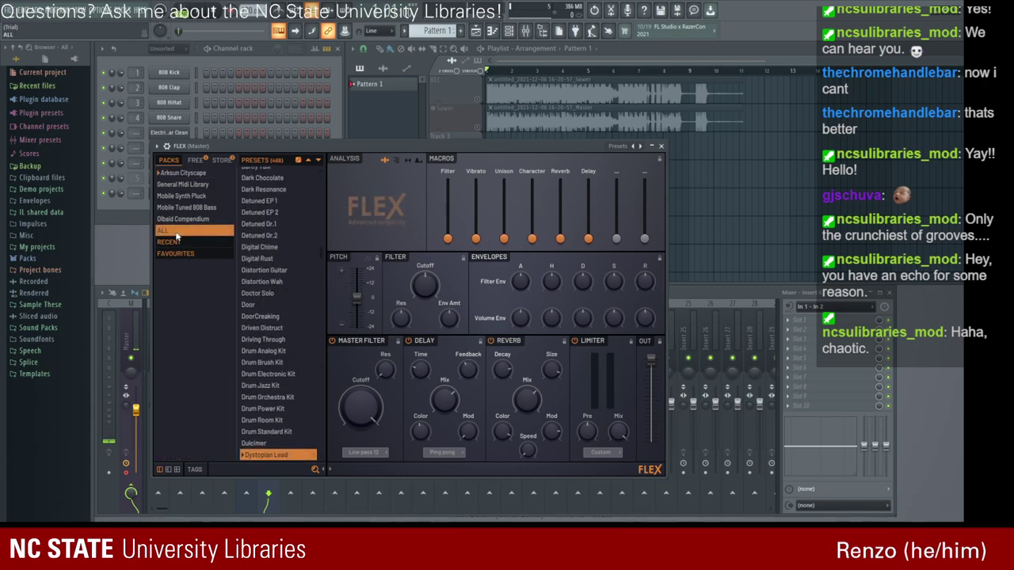
pyautogui.scroll(-15, 252, 292)
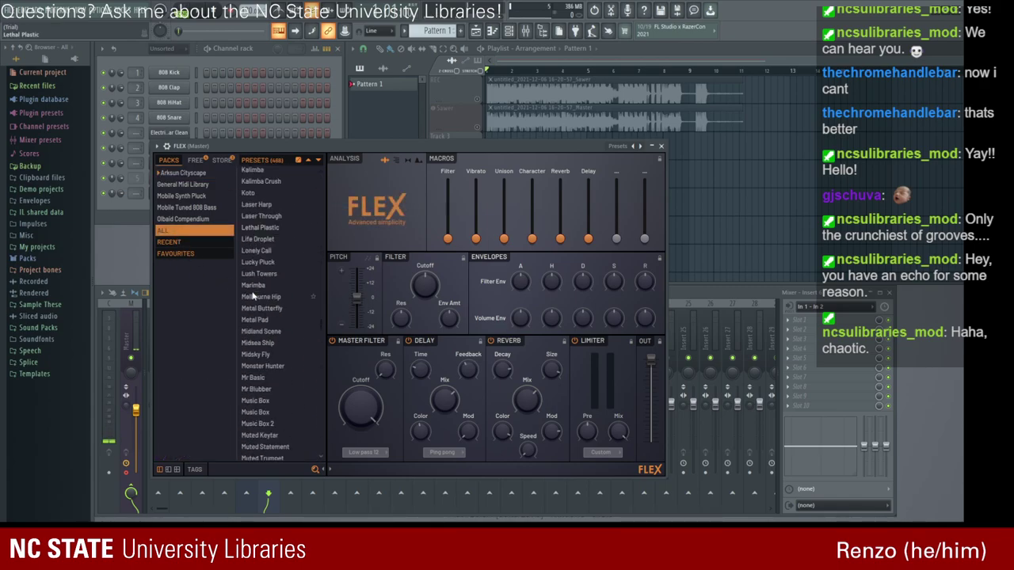
pyautogui.scroll(4, 266, 301)
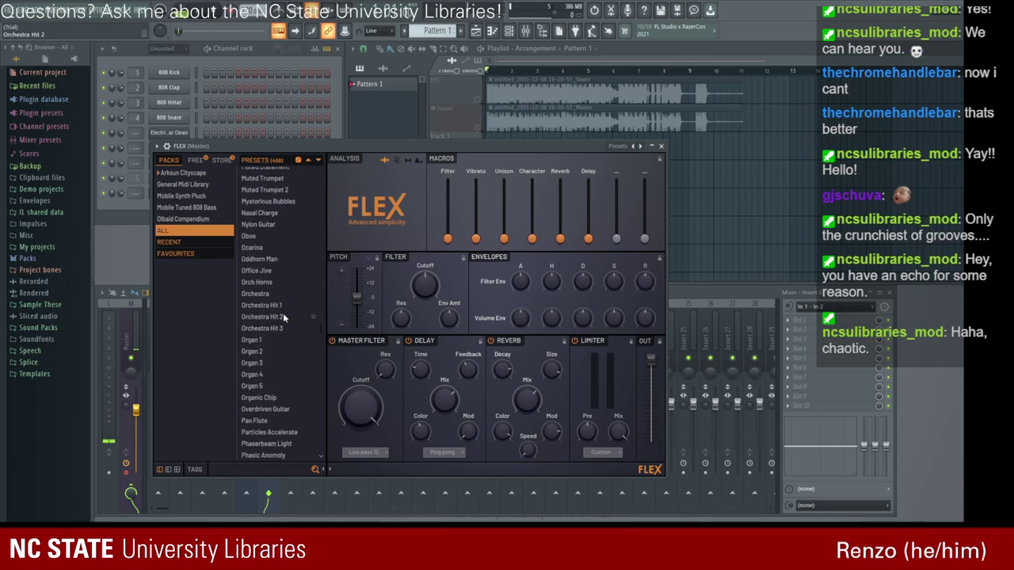
pyautogui.click(279, 335)
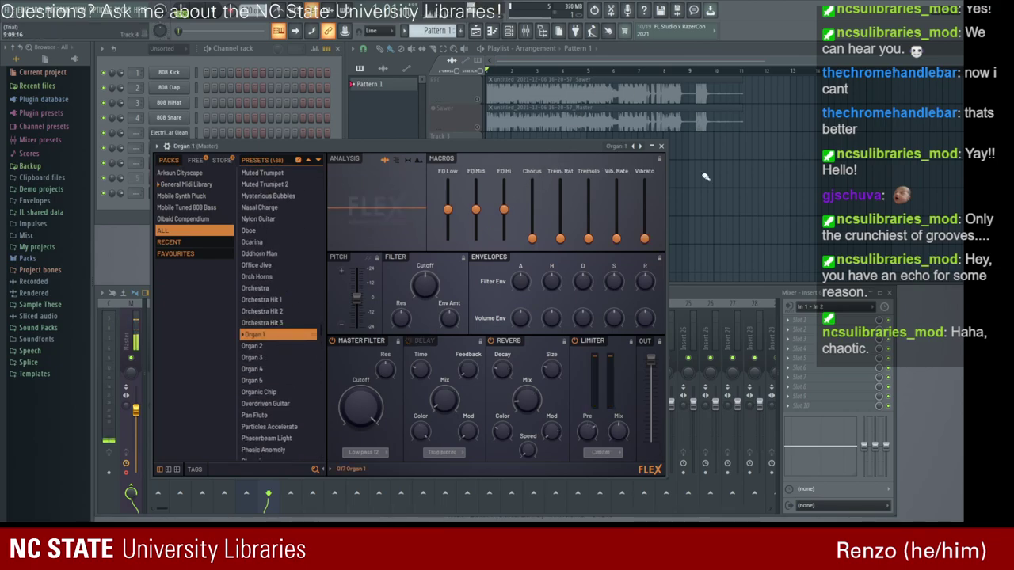
pyautogui.click(661, 145)
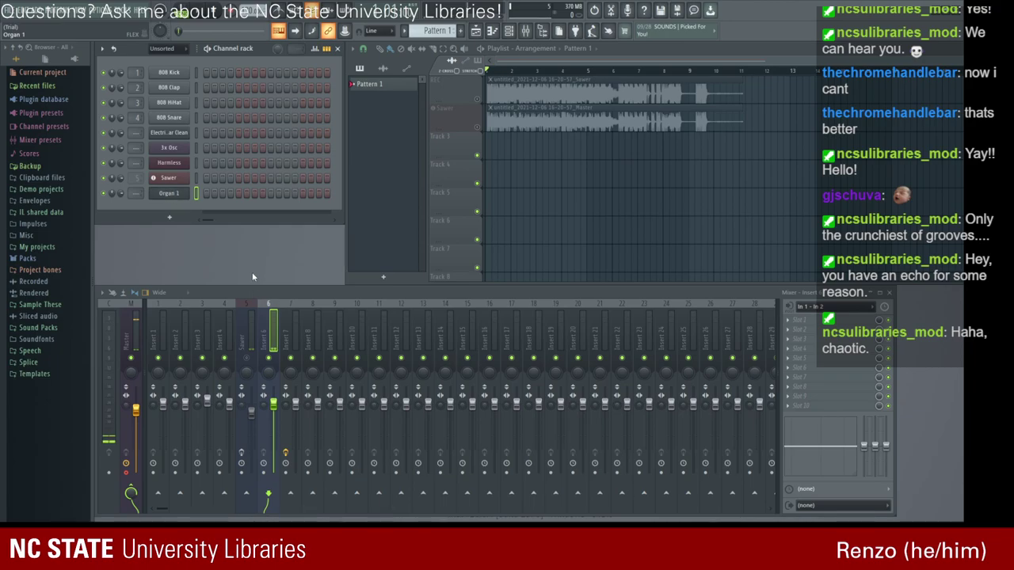
# Link the Organ 1 channel to mixer track 6, and load a Hardcore effect in its first slot.
pyautogui.moveTo(254, 311); pyautogui.dragTo(278, 339)
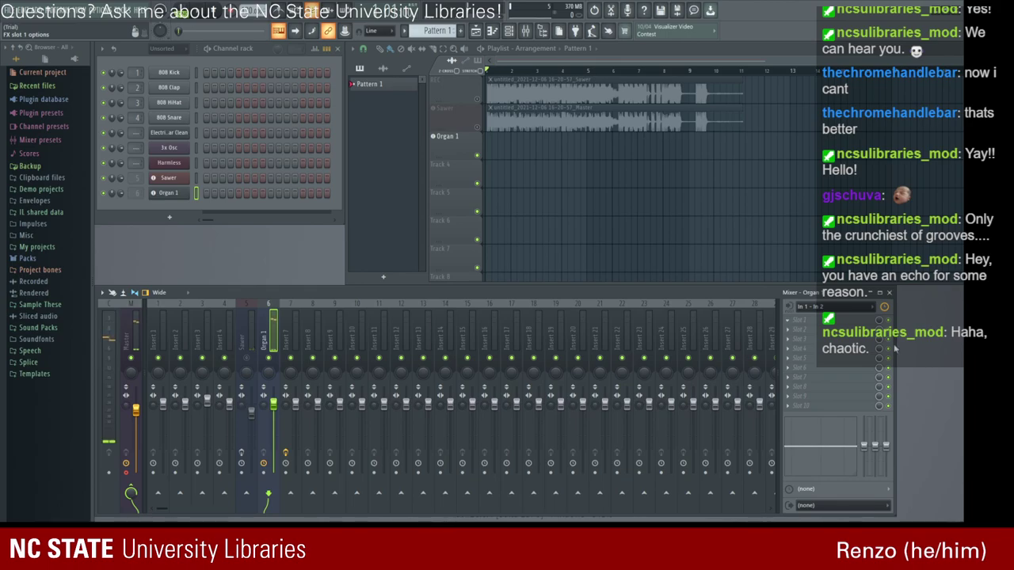
pyautogui.click(858, 387)
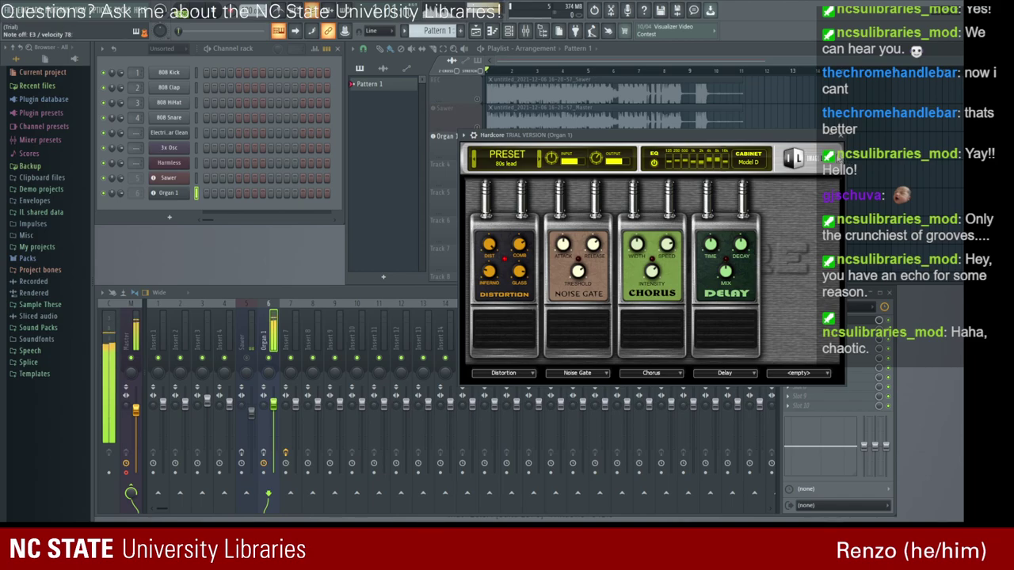
pyautogui.click(843, 134)
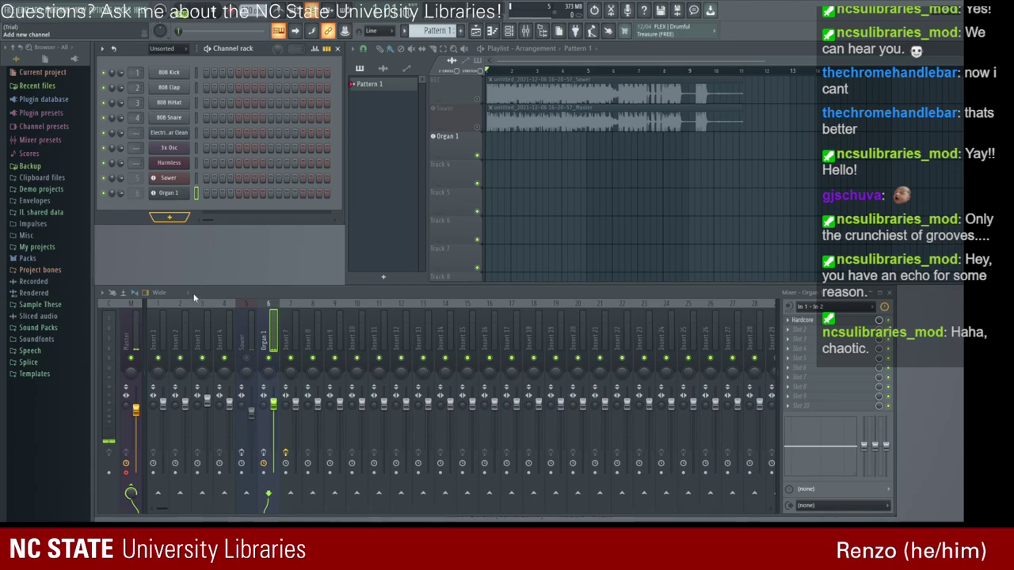
# Add a second FLEX channel and load the Organ 1 preset in it from the list of all presets.
pyautogui.click(235, 313)
pyautogui.scroll(-10, 267, 376)
pyautogui.scroll(8, 267, 373)
pyautogui.click(176, 244)
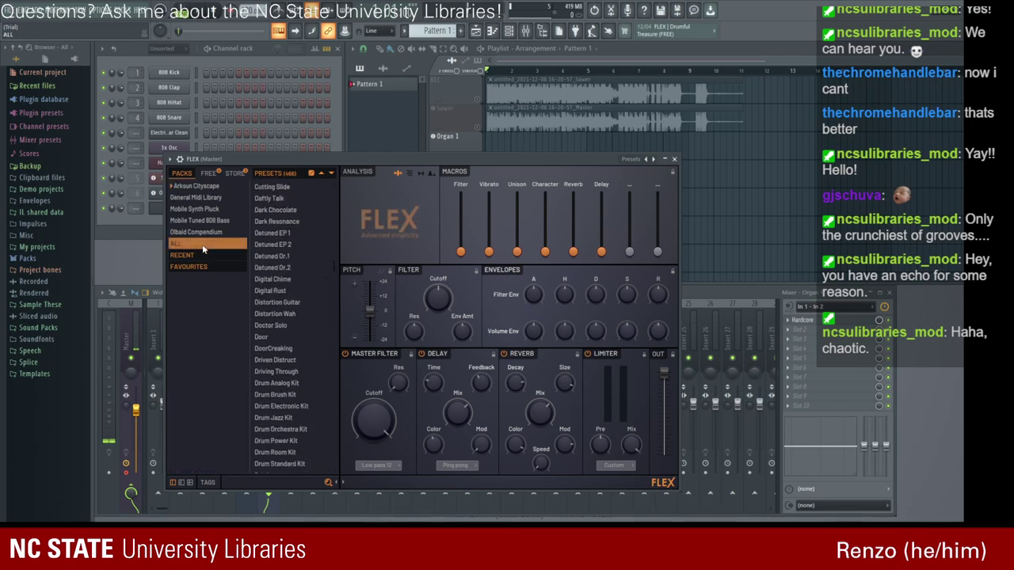
pyautogui.scroll(-4, 320, 329)
pyautogui.scroll(-10, 320, 331)
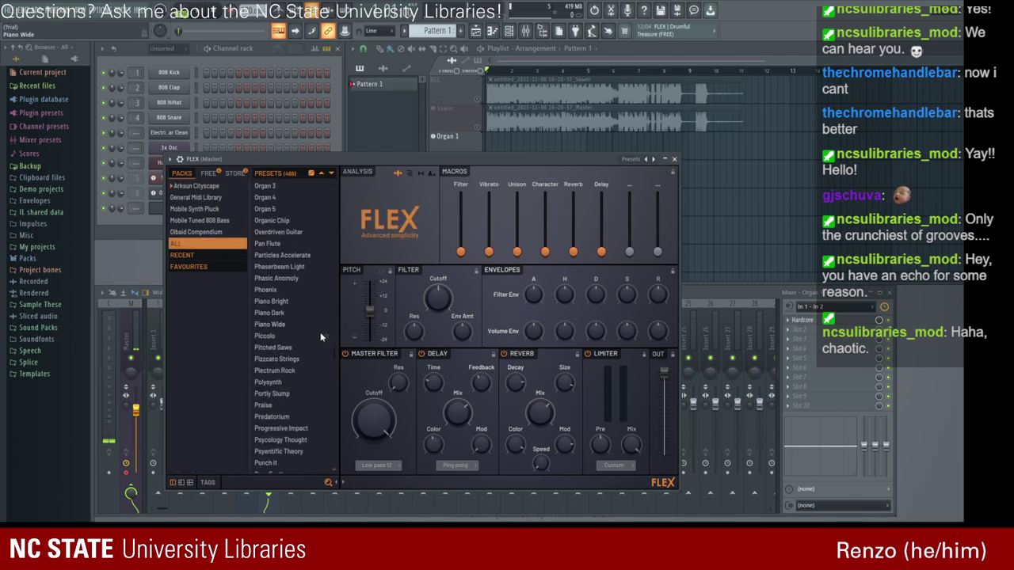
pyautogui.scroll(1, 294, 269)
pyautogui.click(274, 202)
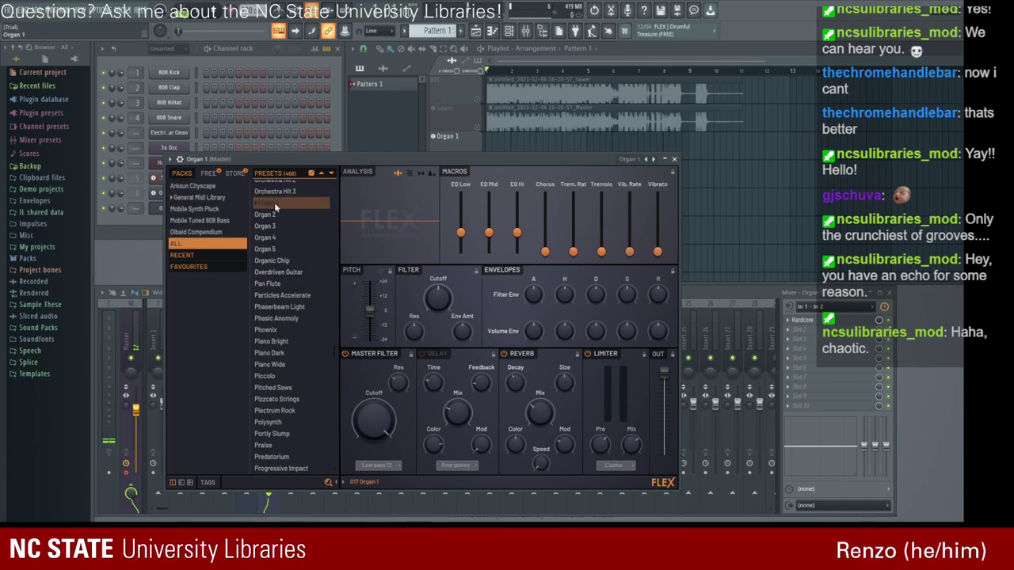
pyautogui.click(675, 160)
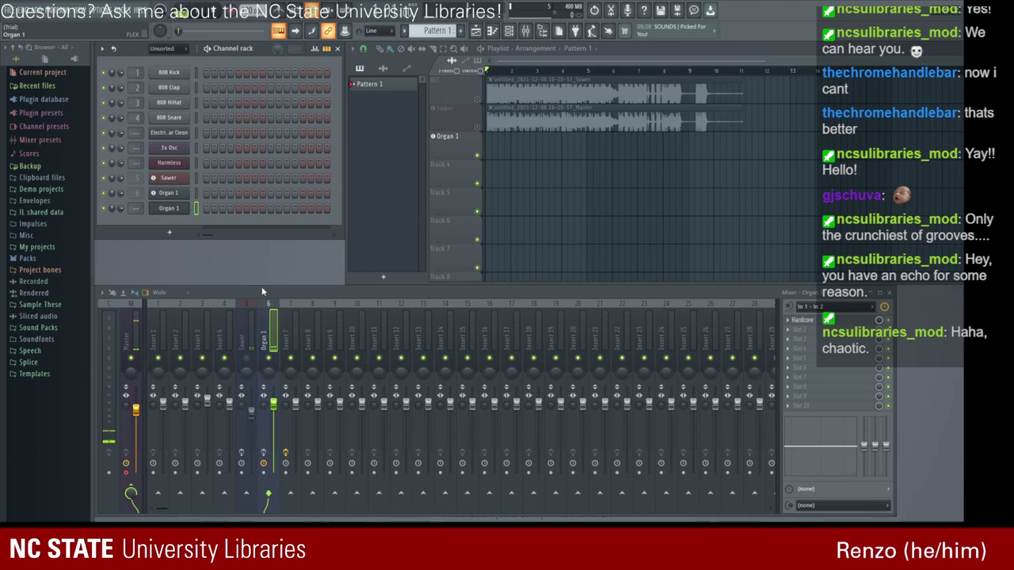
# Link the second Organ 1 channel to mixer track 8 with a Hardcore effect, and move the effect window clear of the channel rack.
pyautogui.hotkey('ctrl', 'l')
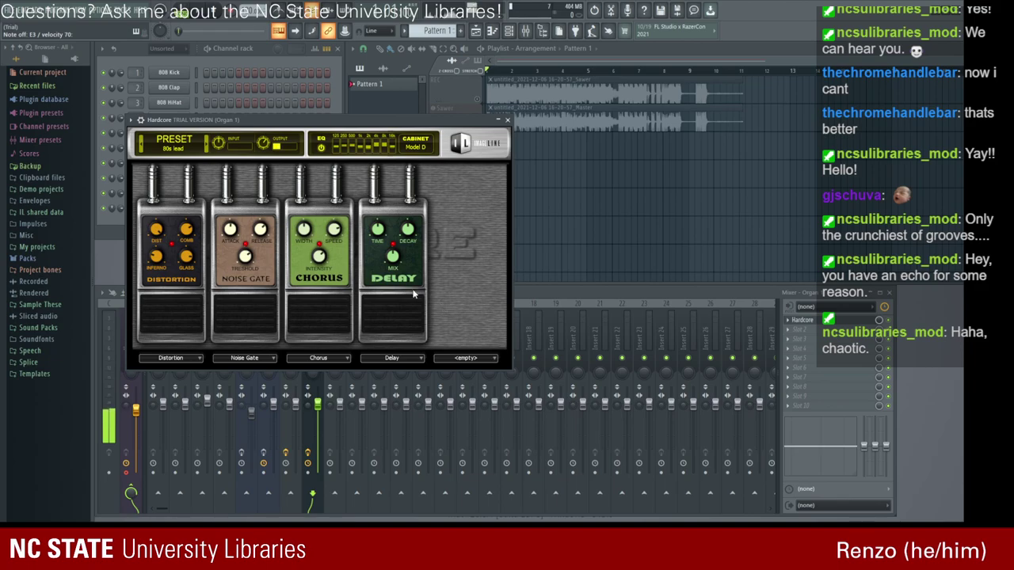
pyautogui.click(335, 111)
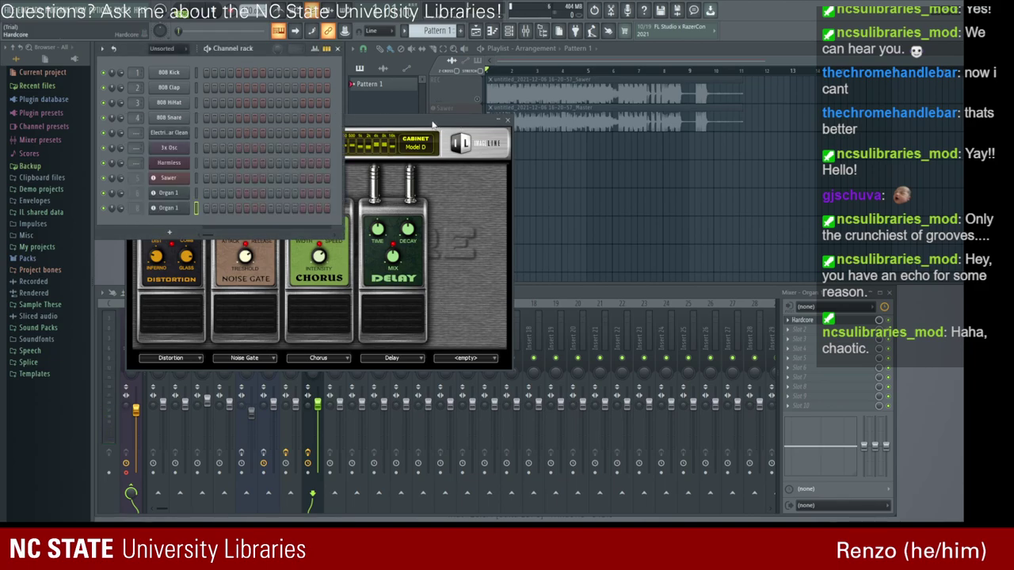
pyautogui.moveTo(463, 115); pyautogui.dragTo(731, 65)
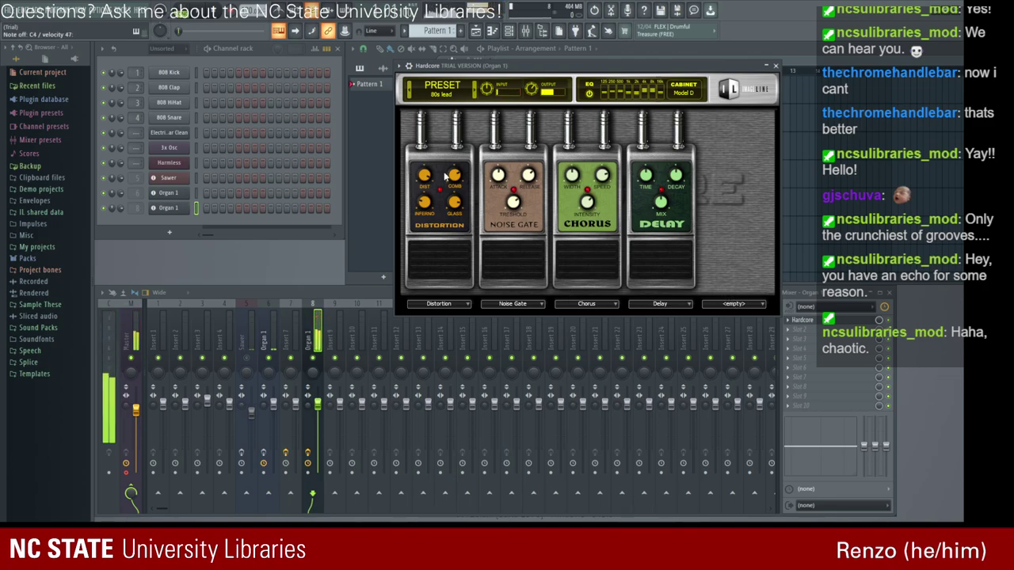
# Load Hardcore's Alien Surfing Lead preset on track 8, trying Acid Rock XS with its Reverb pedal swapped for Distortion first, and close the effect.
pyautogui.click(474, 91)
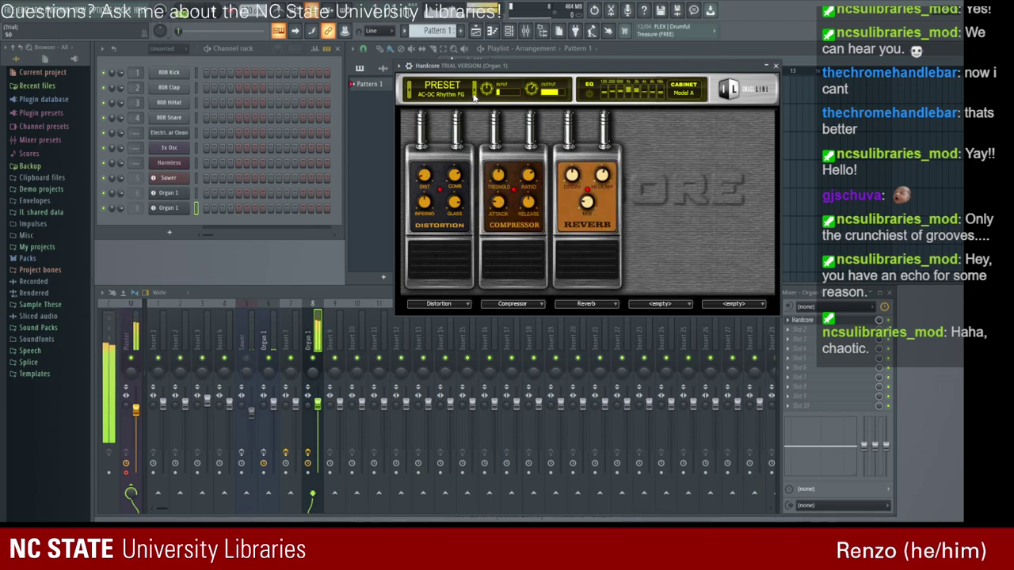
pyautogui.click(474, 94)
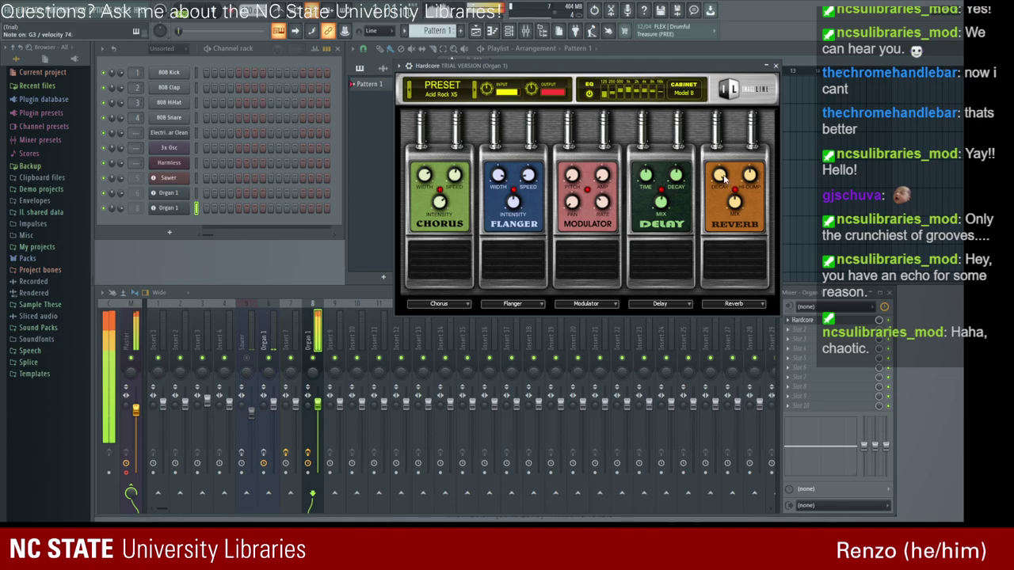
pyautogui.click(734, 304)
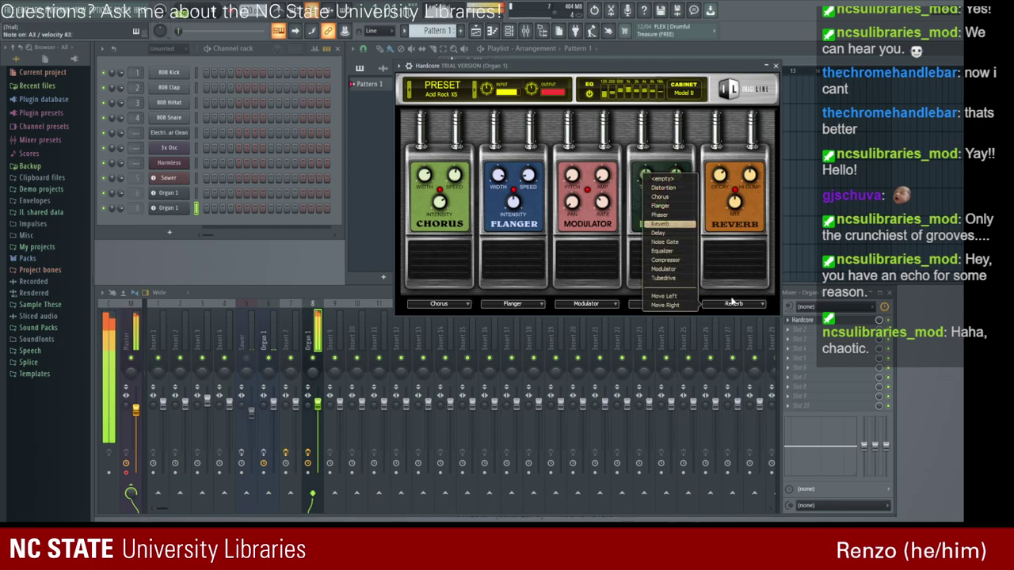
pyautogui.click(664, 187)
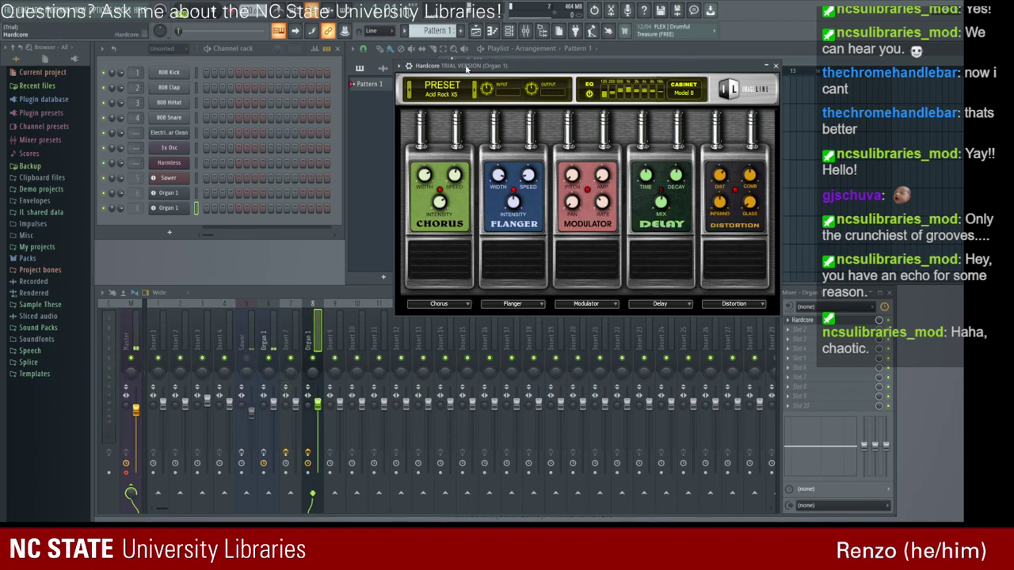
pyautogui.click(475, 92)
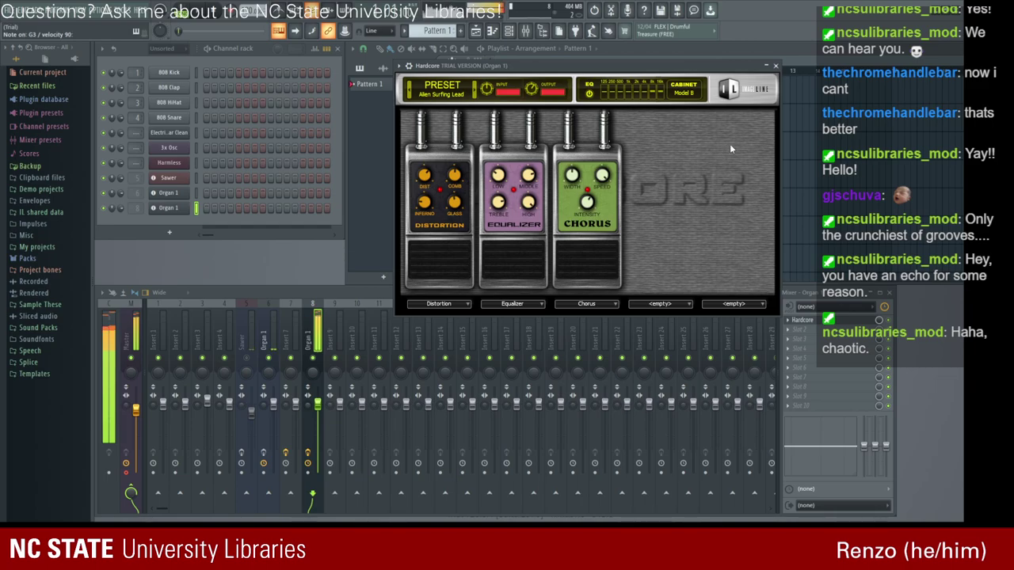
pyautogui.click(776, 66)
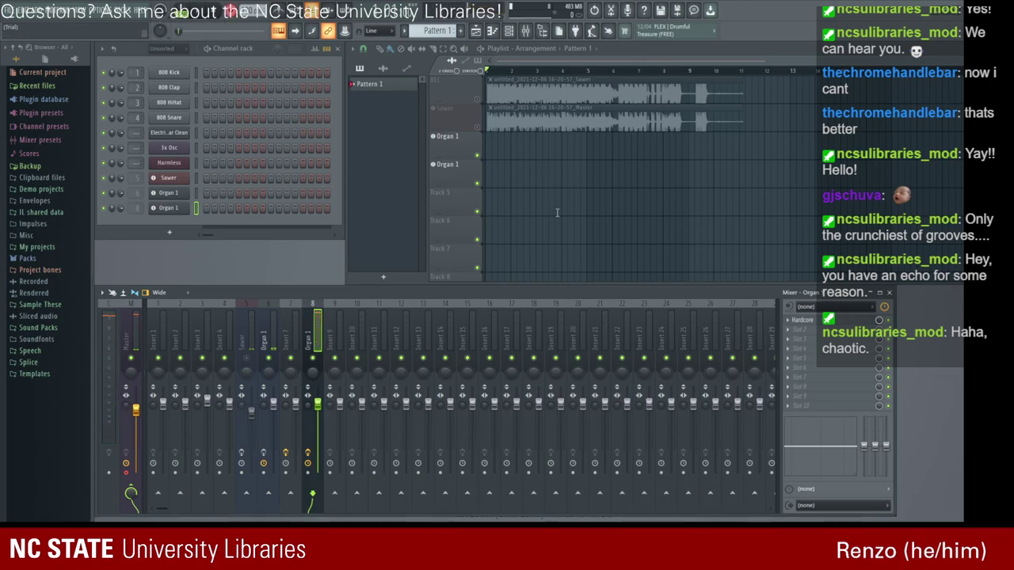
# Set mixer track 8's input to In 1 - In 2, arm it, and record the organ with Hardcore into the playlist.
pyautogui.click(832, 307)
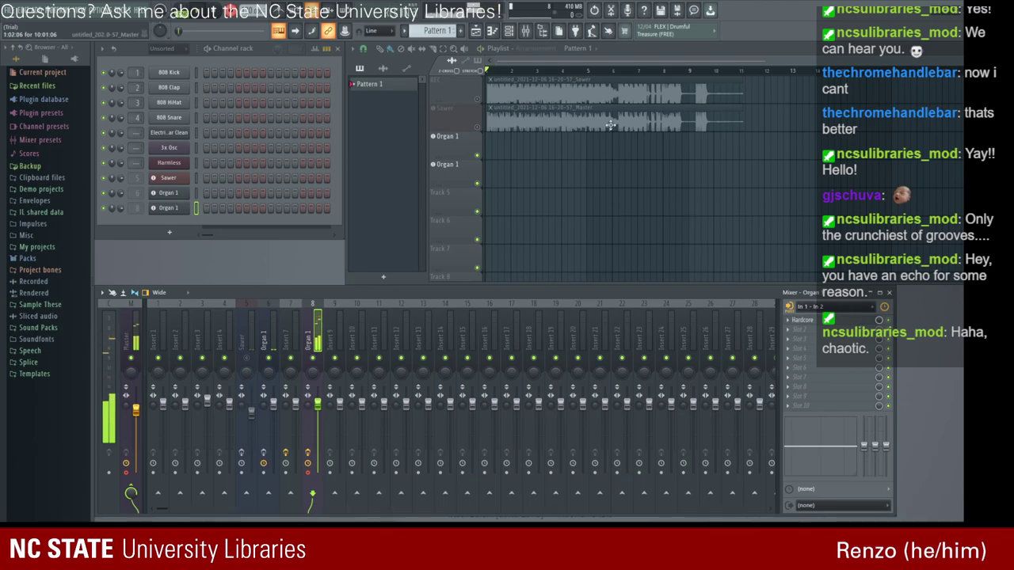
pyautogui.press('space')
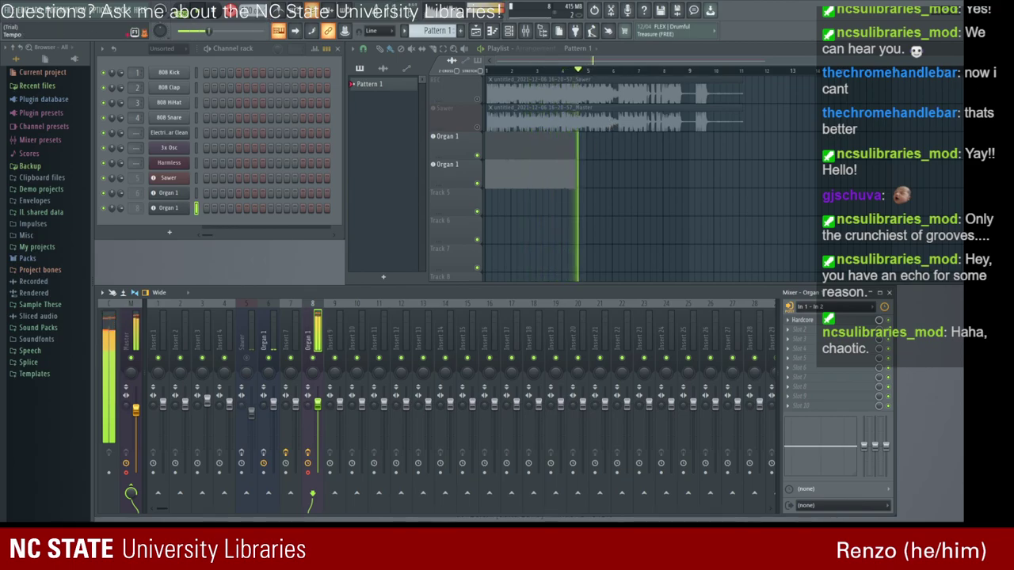
pyautogui.press('space')
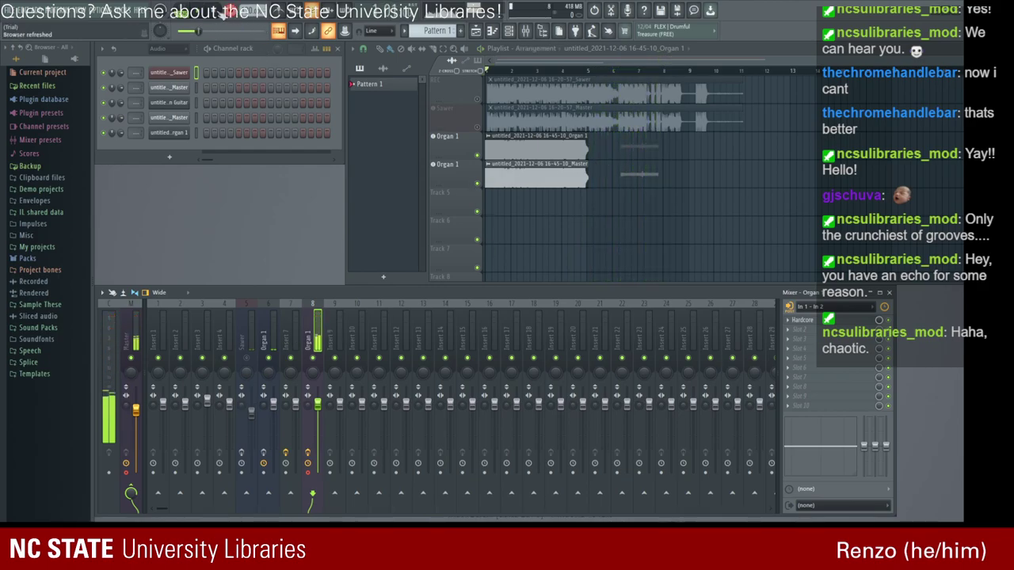
pyautogui.press('space')
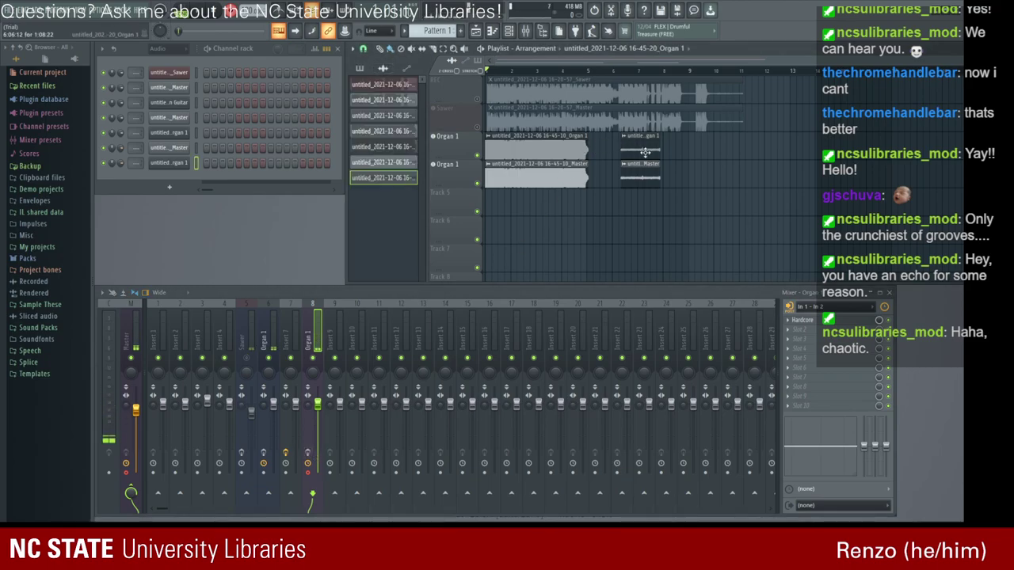
# Delete the two short recorded clips after bar 6 on the Organ 1 playlist tracks.
pyautogui.click(624, 173)
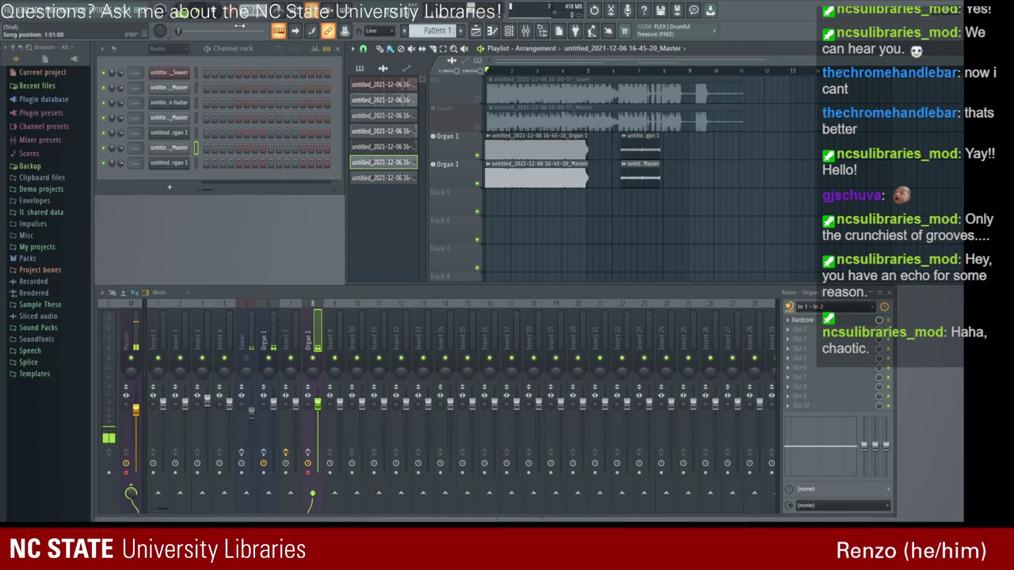
pyautogui.rightClick(627, 170)
pyautogui.rightClick(622, 136)
# Open the recorded organ Master clip in Edison and examine its waveform.
pyautogui.click(569, 175)
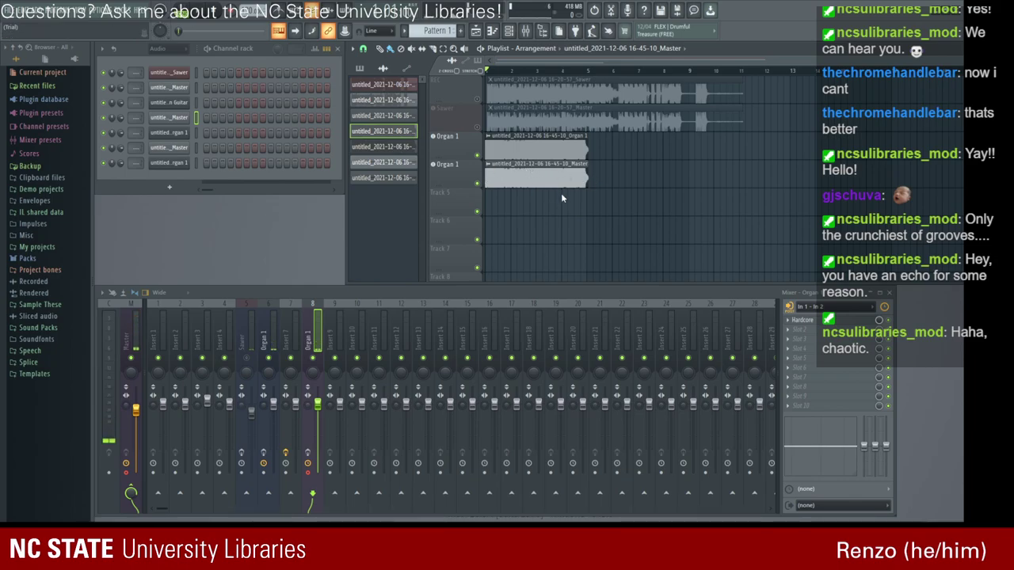
pyautogui.hotkey('ctrl', 'e')
pyautogui.scroll(3, 340, 230)
pyautogui.scroll(-3, 337, 237)
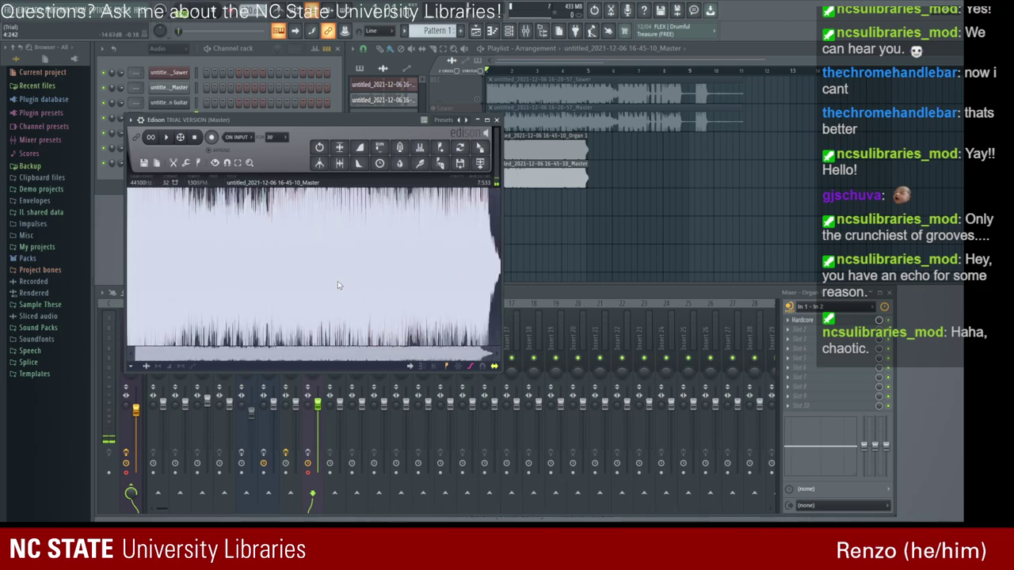
# Bring the recorded organ's waveform below clipping in Edison and send it to the playlist as a new clip.
pyautogui.click(339, 162)
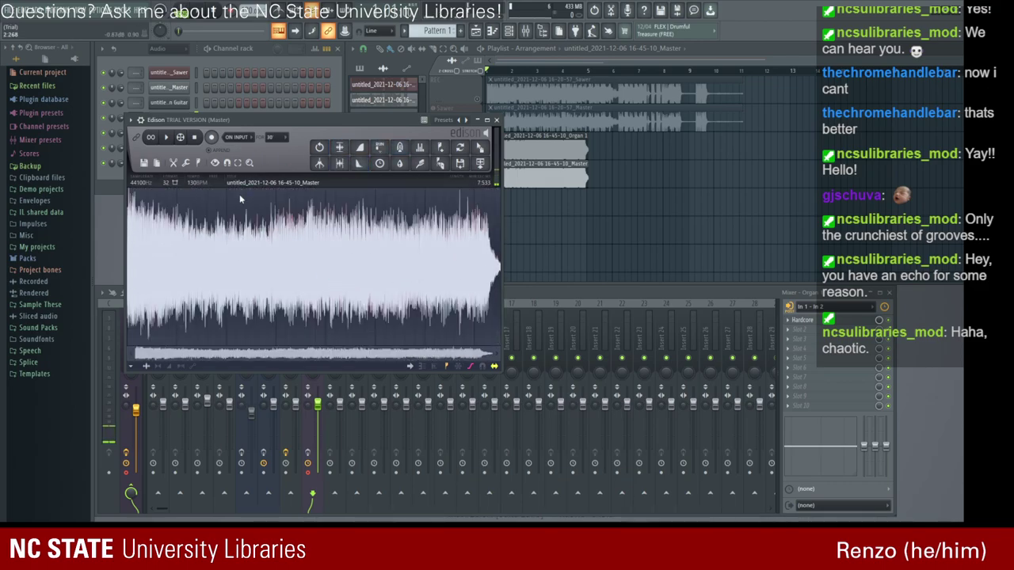
pyautogui.click(479, 162)
# Delete the original organ recordings from the playlist and clip list, and move the new Master_2 clip to the upper Organ 1 track.
pyautogui.rightClick(535, 168)
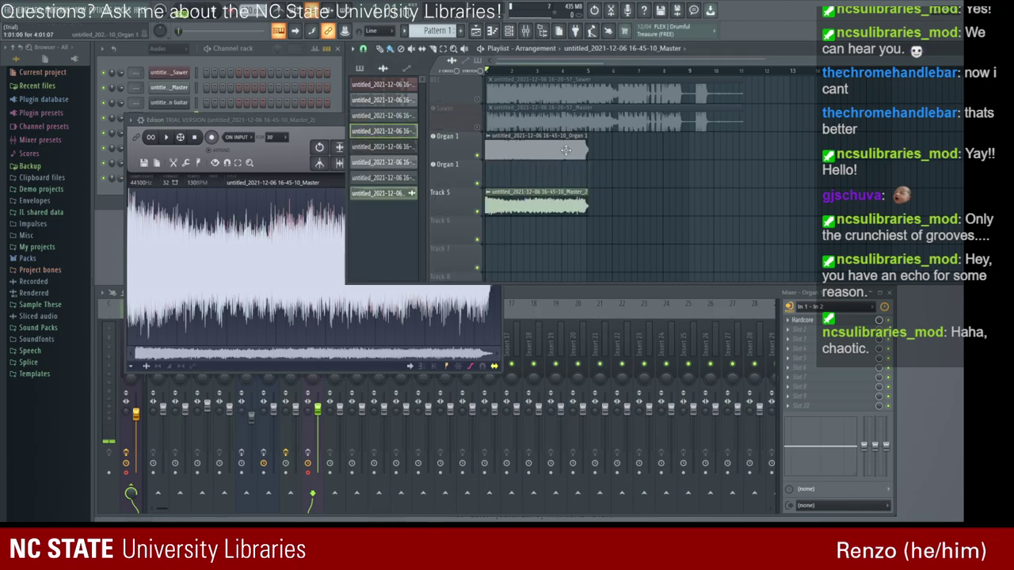
pyautogui.rightClick(558, 140)
pyautogui.click(389, 178)
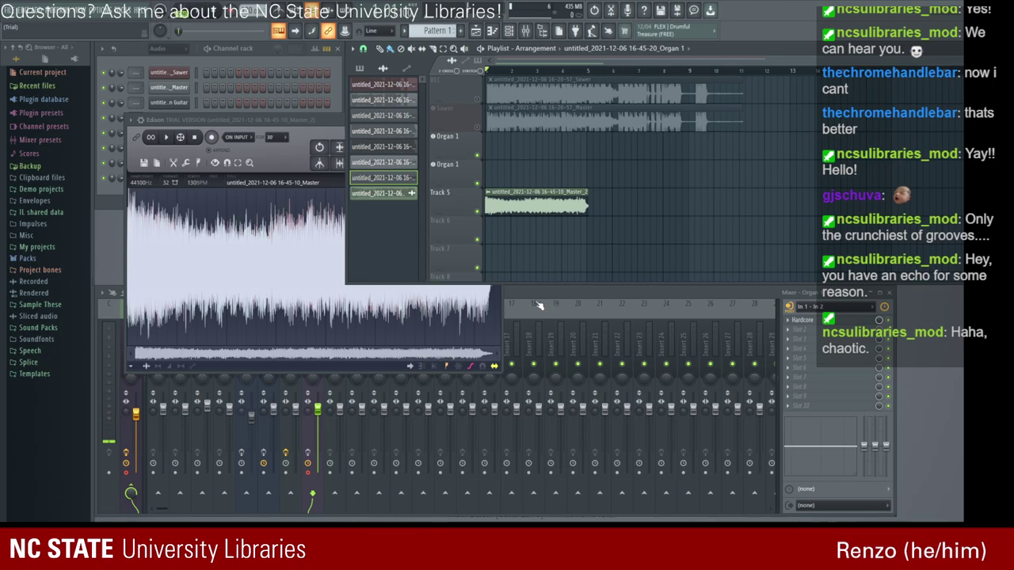
pyautogui.click(539, 306)
pyautogui.rightClick(394, 162)
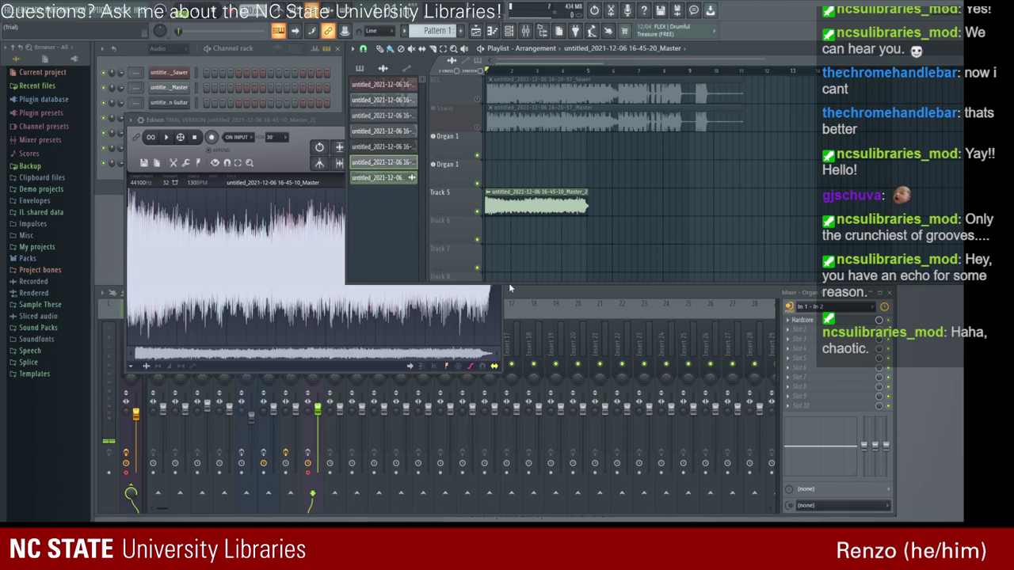
pyautogui.press('Delete')
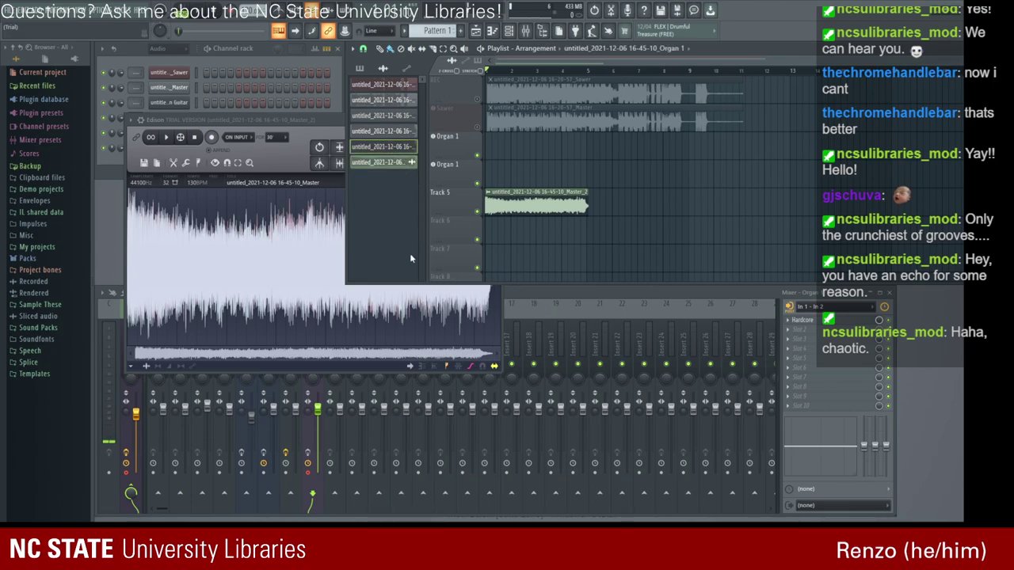
pyautogui.press('Delete')
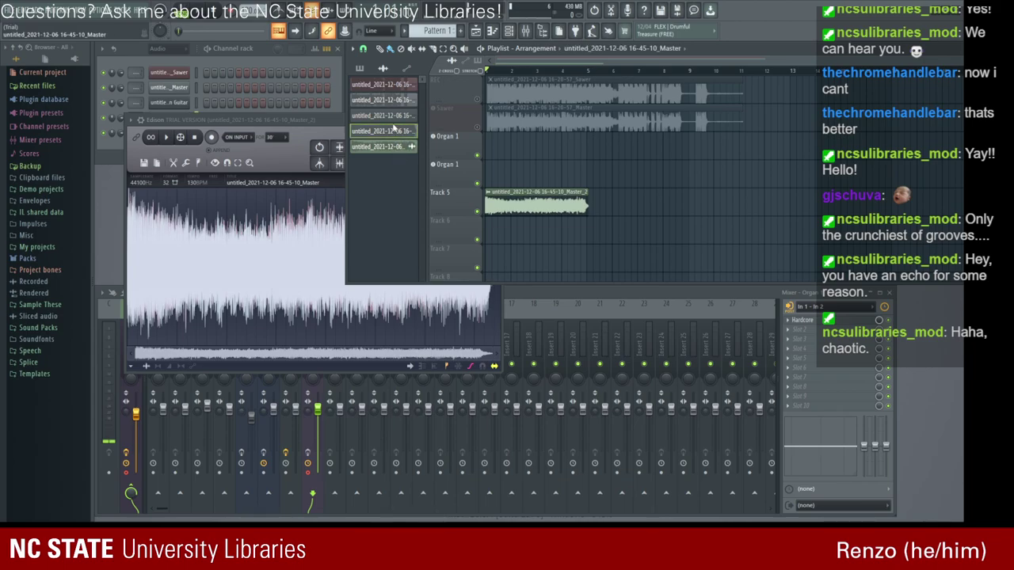
pyautogui.press('Delete')
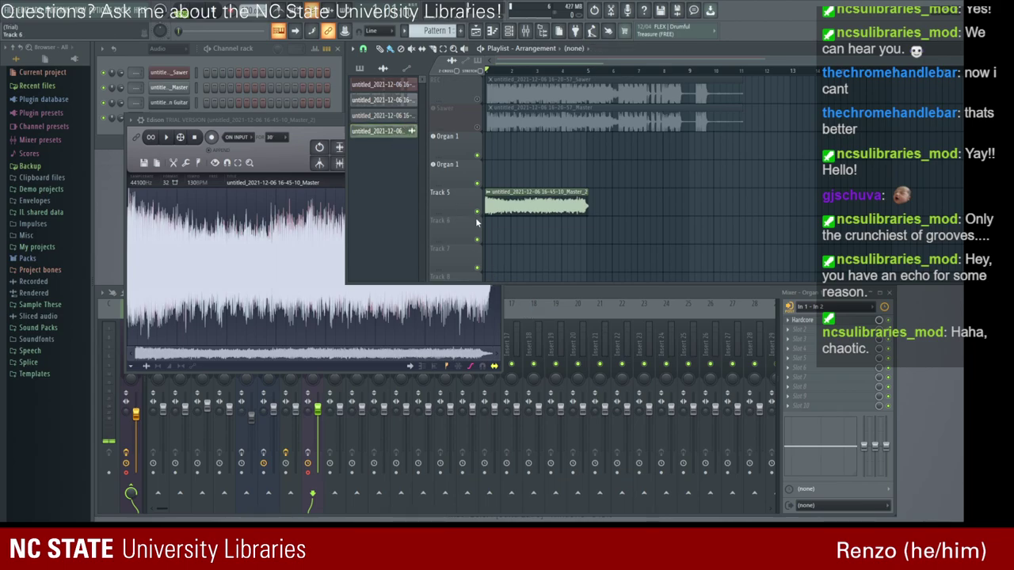
pyautogui.moveTo(511, 207); pyautogui.dragTo(509, 156)
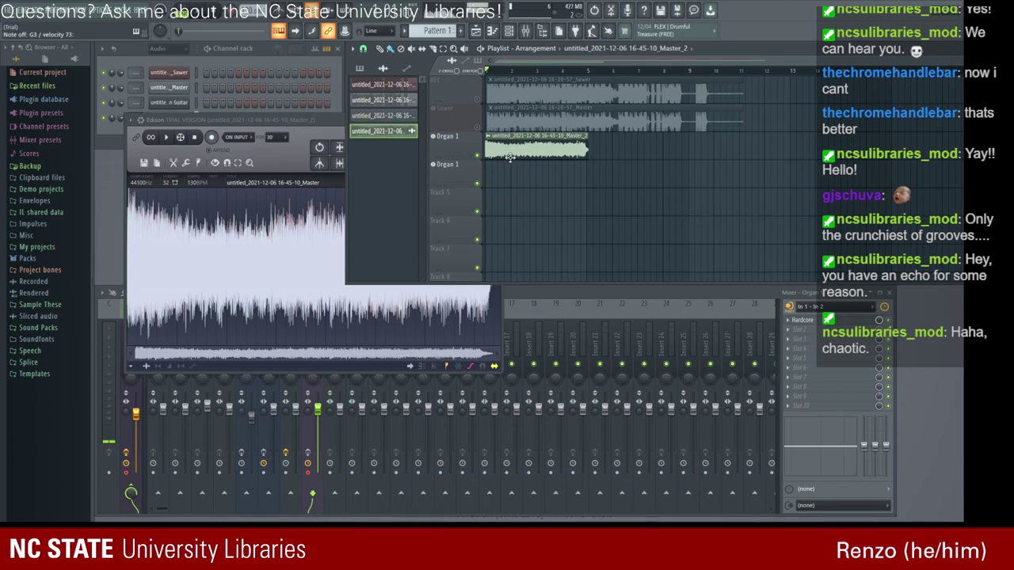
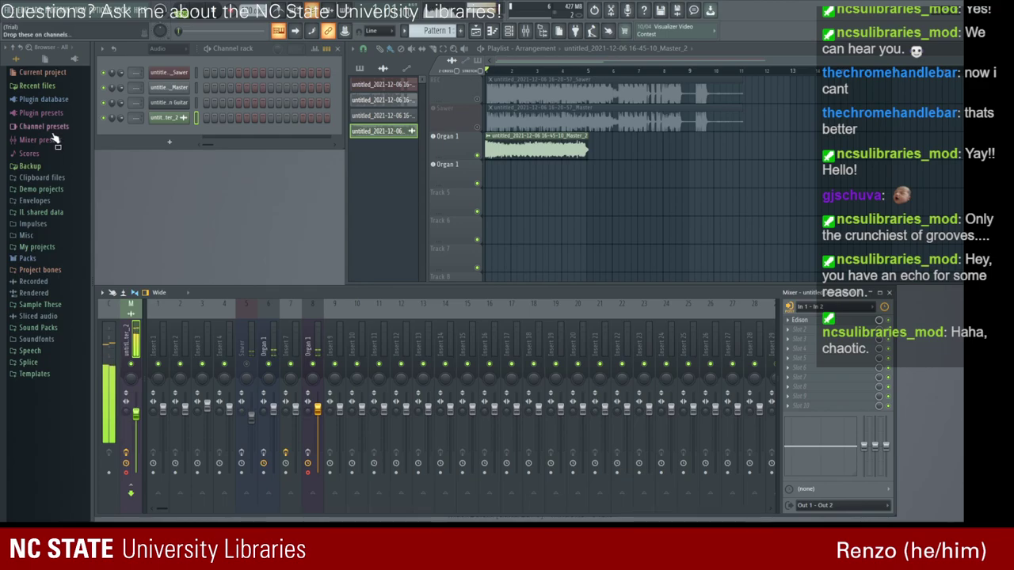
# Show all channels in the channel rack and view both Organ 1 FLEX instruments in turn while playing them.
pyautogui.click(170, 69)
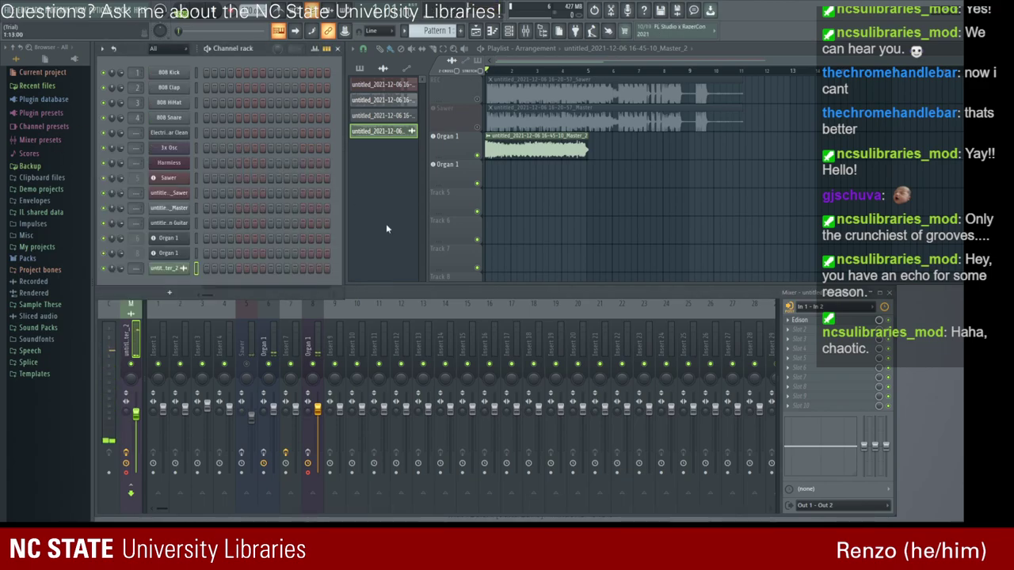
pyautogui.click(167, 242)
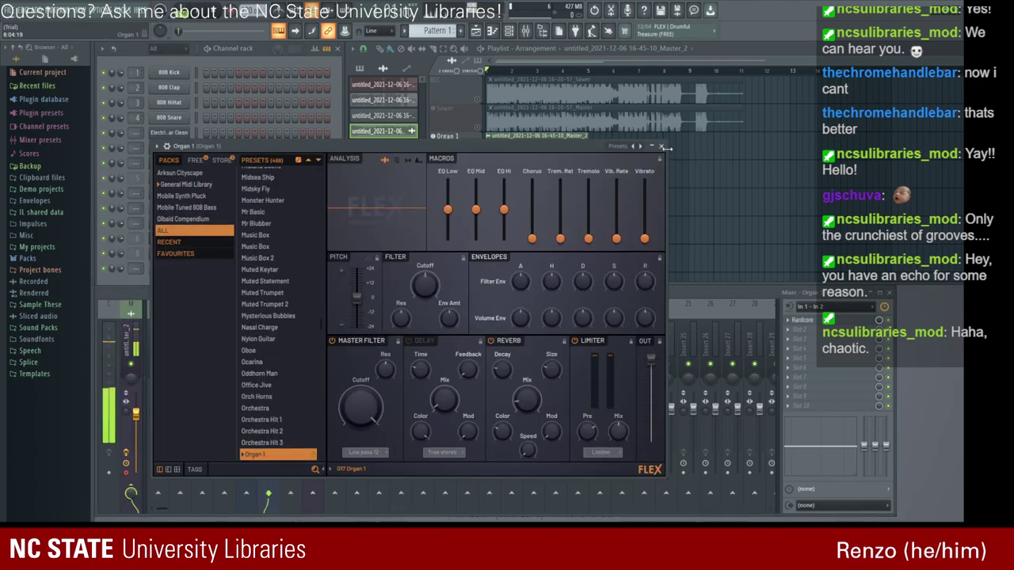
pyautogui.click(666, 144)
pyautogui.click(175, 253)
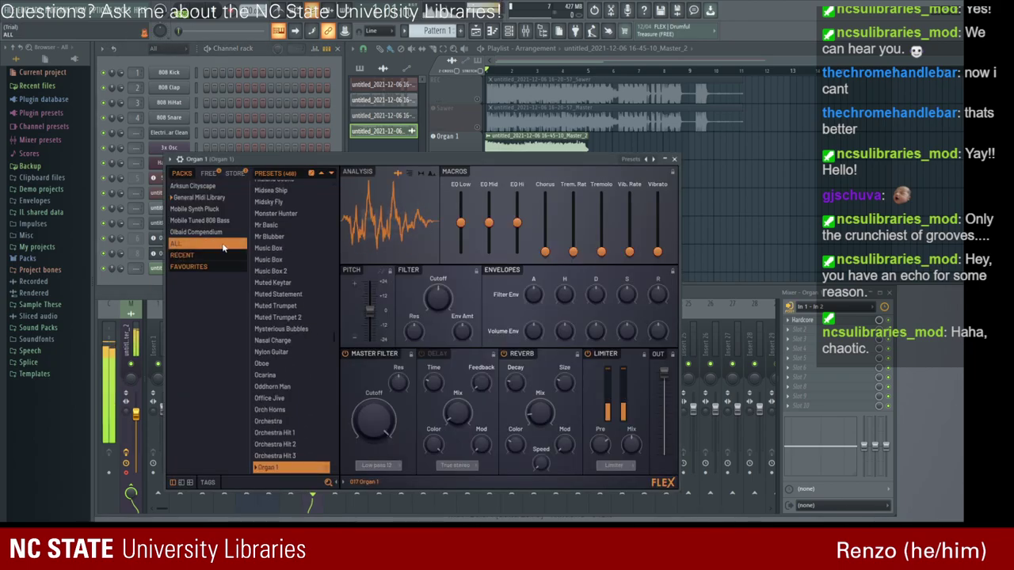
pyautogui.click(674, 158)
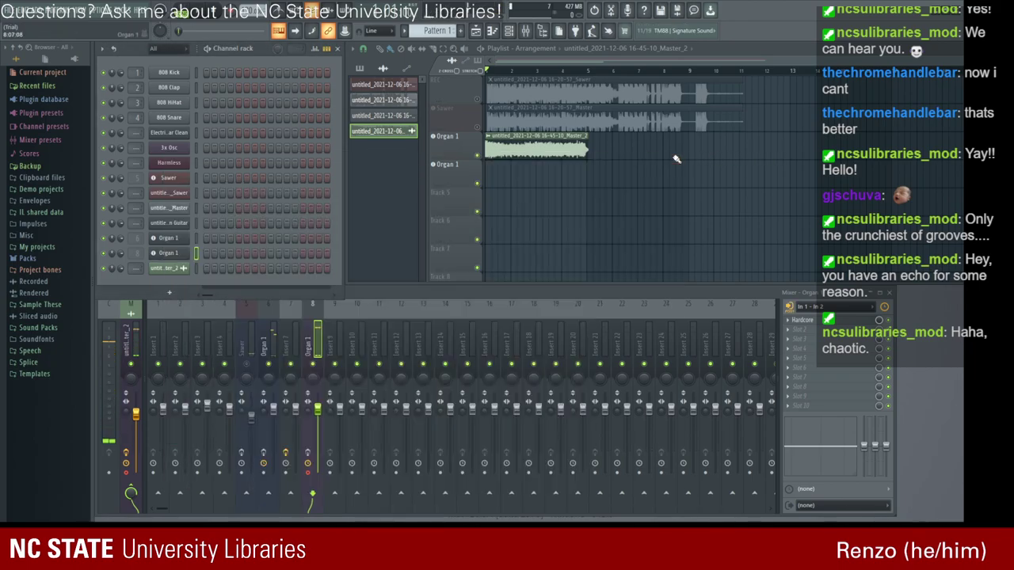
pyautogui.click(182, 254)
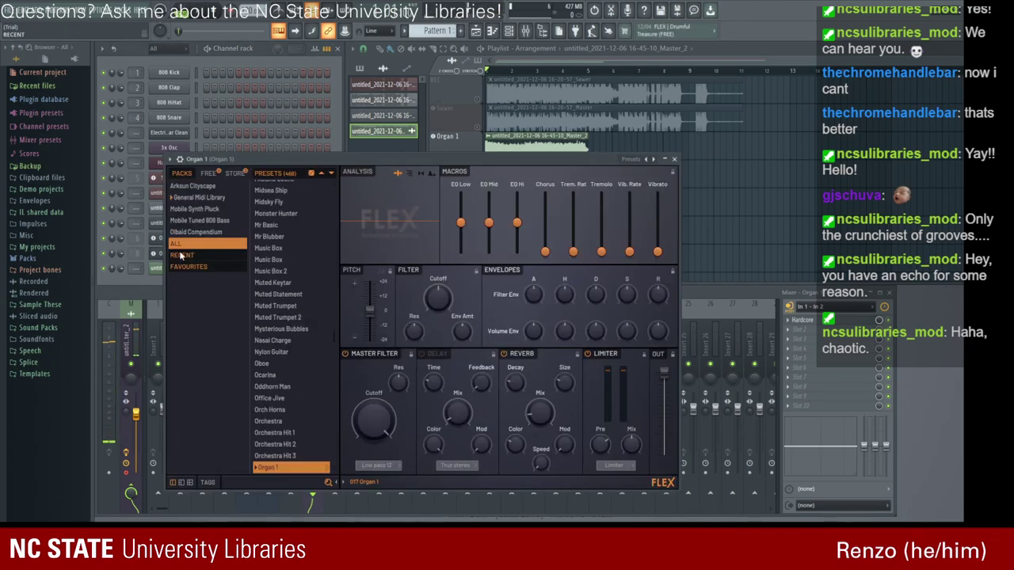
pyautogui.click(674, 159)
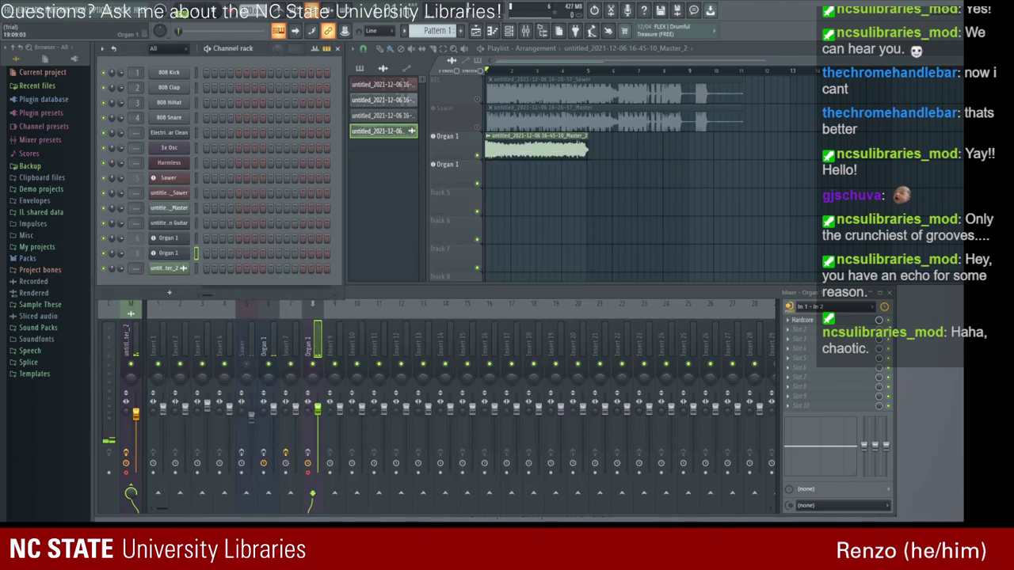
pyautogui.press('F9')
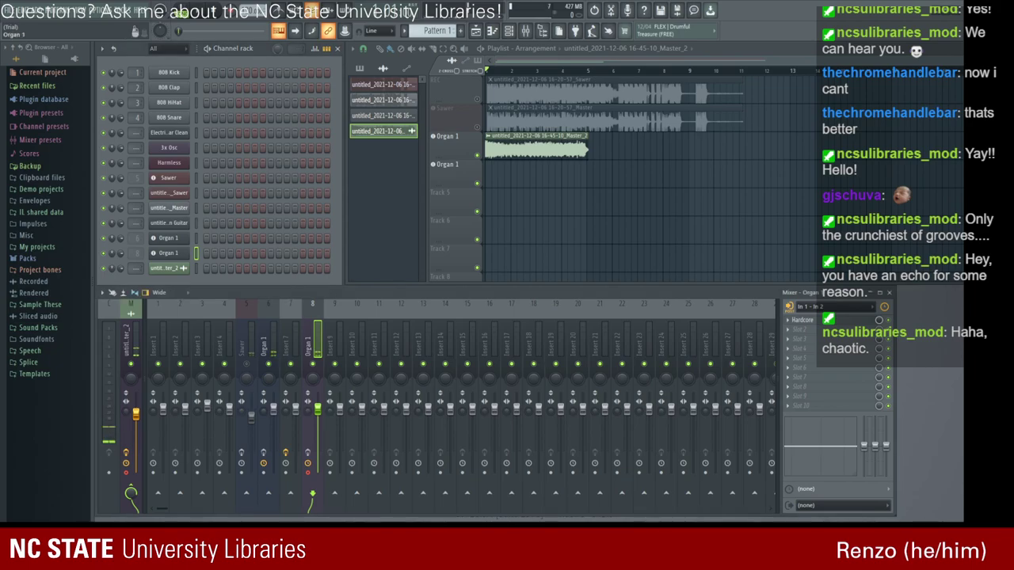
pyautogui.press('x')
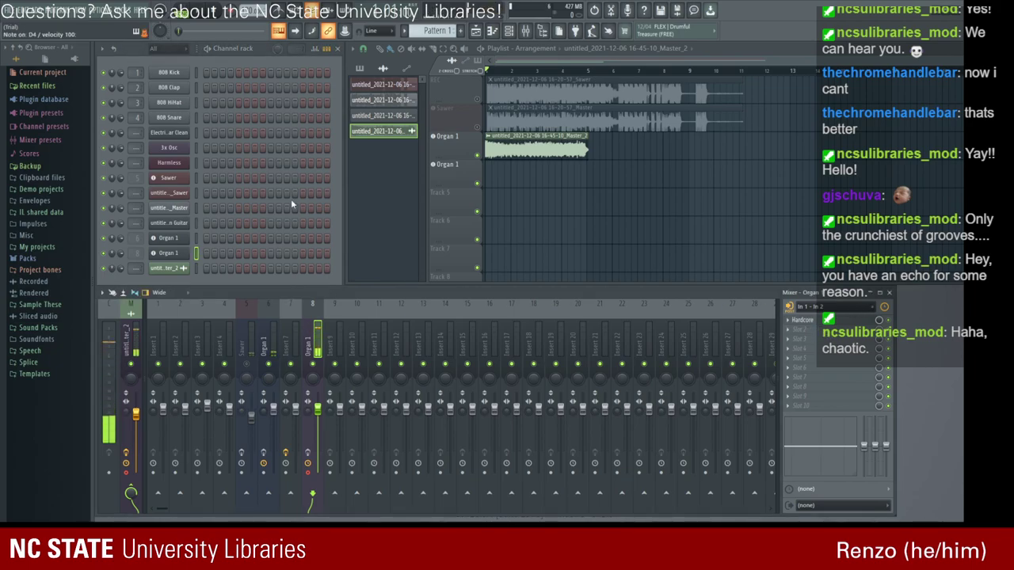
# Compare the two Organ 1 channels by playing each, and examine the Hardcore pedals on mixer track 8.
pyautogui.click(161, 240)
pyautogui.click(666, 146)
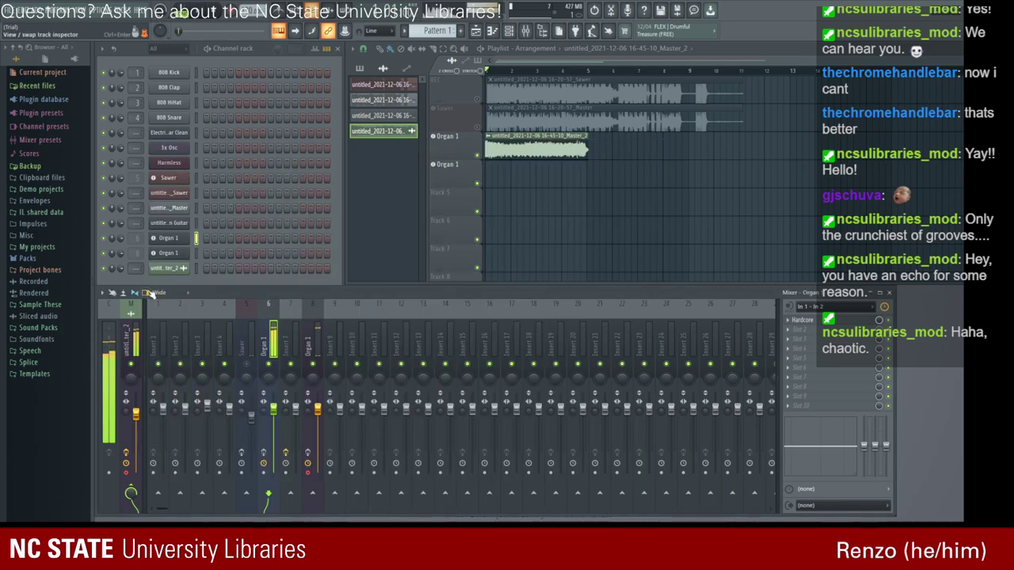
pyautogui.click(170, 258)
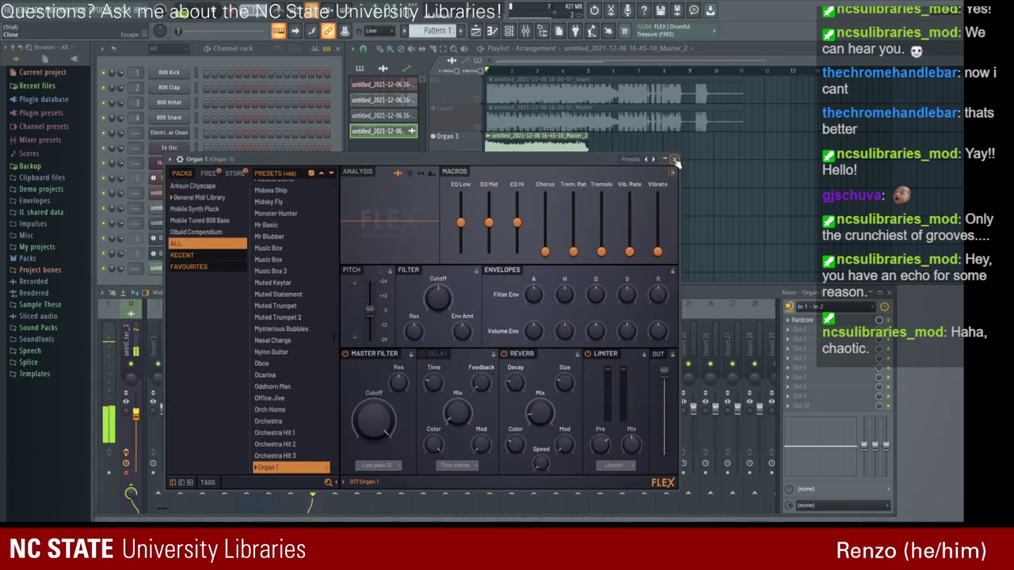
pyautogui.click(675, 160)
pyautogui.click(817, 322)
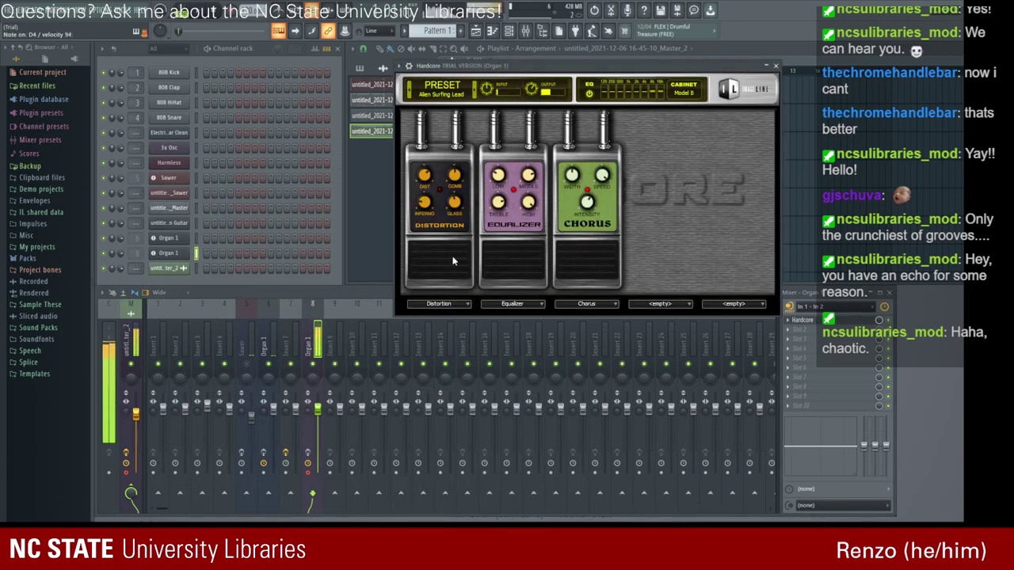
pyautogui.click(777, 65)
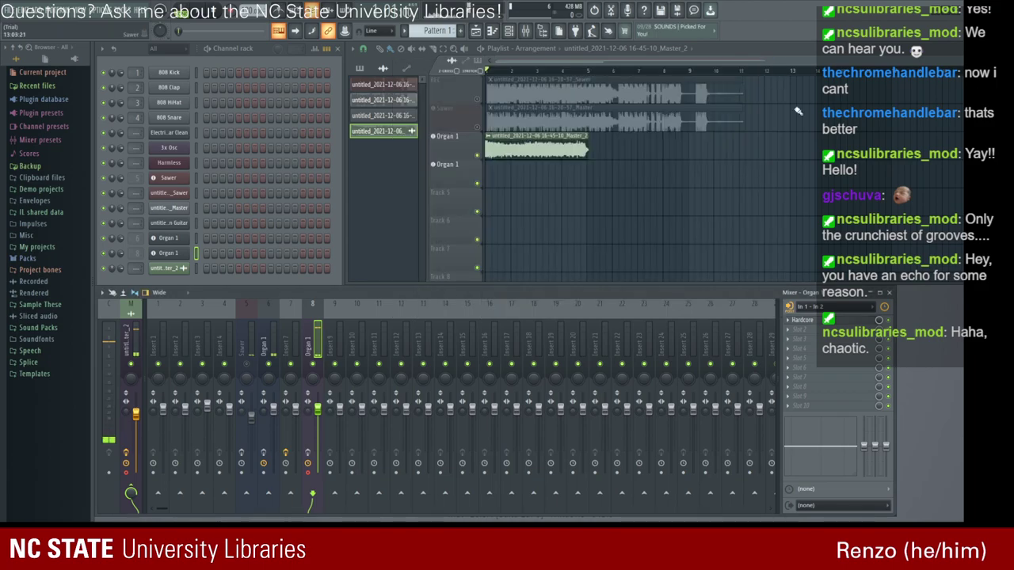
# Delete the Master_2 organ clip, together with its channel, from the project.
pyautogui.click(163, 269)
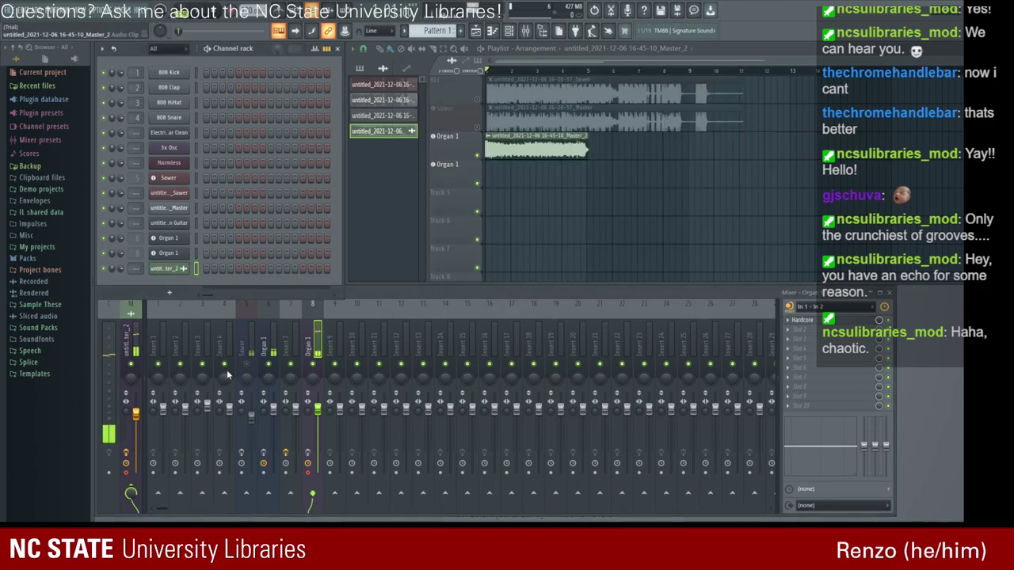
pyautogui.hotkey('ctrl', 'z')
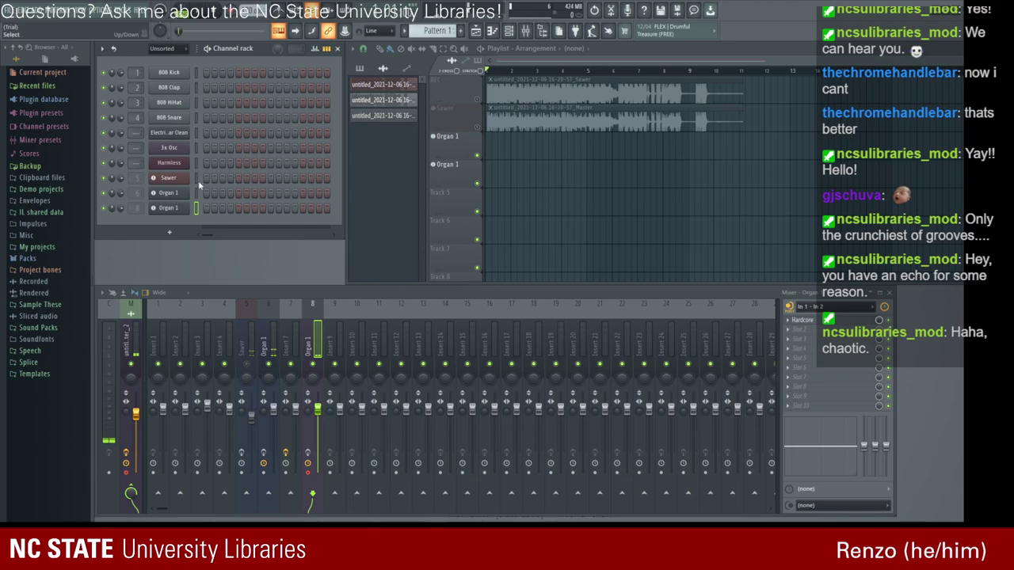
# Open the Sawer synthesizer to audition it, close it, and raise the fader of Sawer's mixer track 5.
pyautogui.click(170, 179)
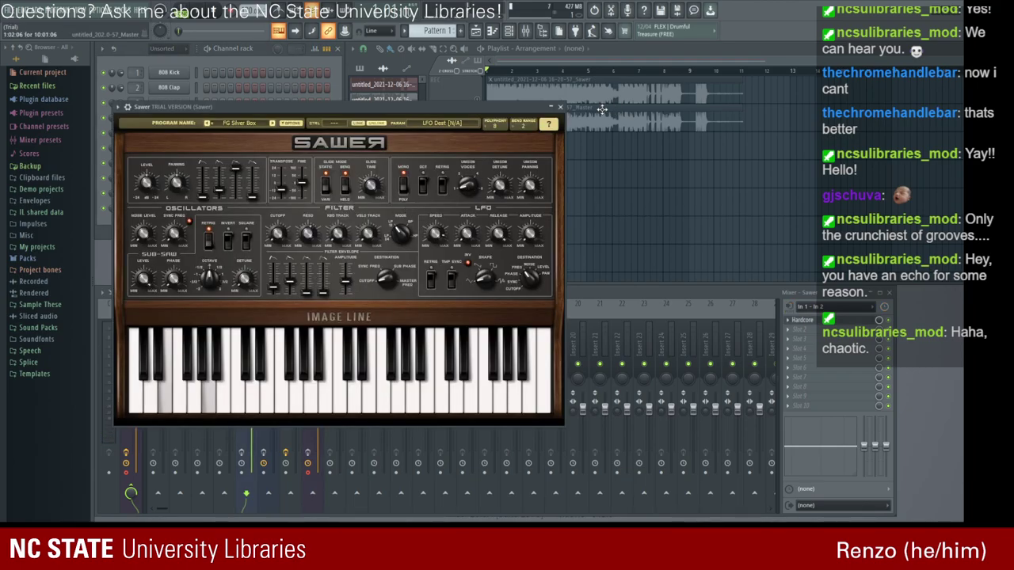
pyautogui.click(560, 107)
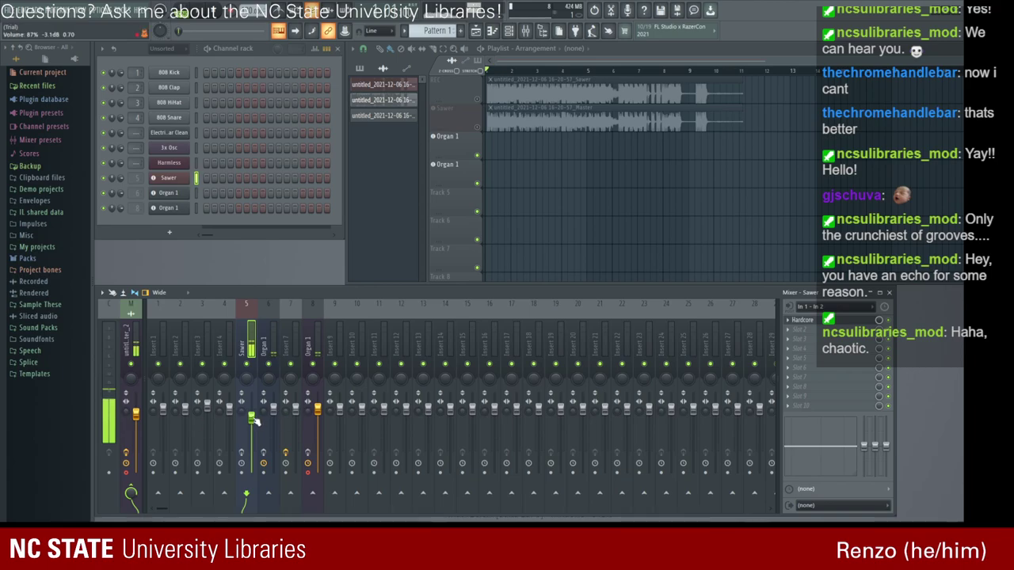
pyautogui.moveTo(252, 418); pyautogui.dragTo(252, 393)
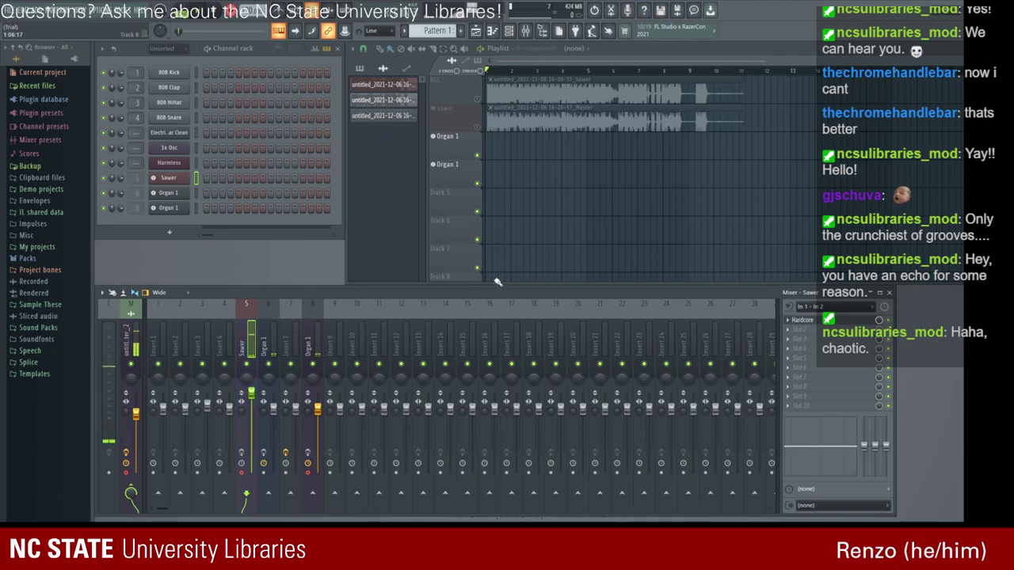
# Record about ten bars of Sawer with mixer track 5 armed, and play back the start of the recording.
pyautogui.press('space')
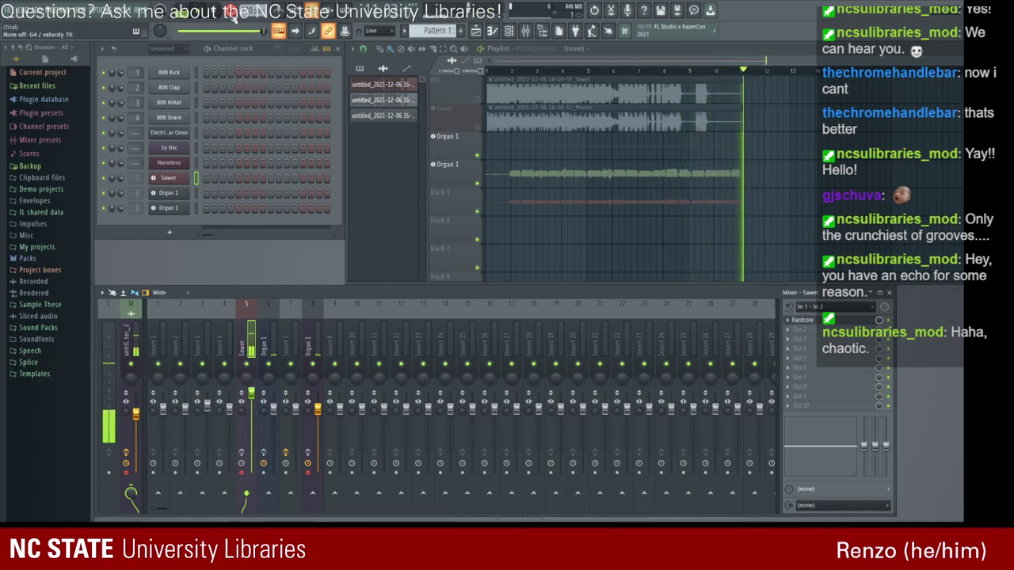
pyautogui.press('space')
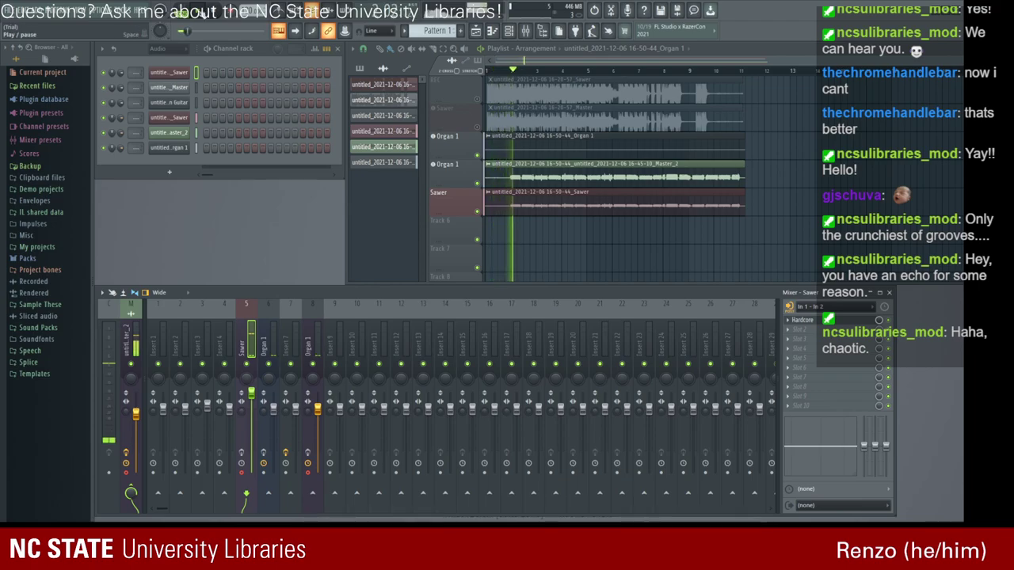
pyautogui.click(187, 13)
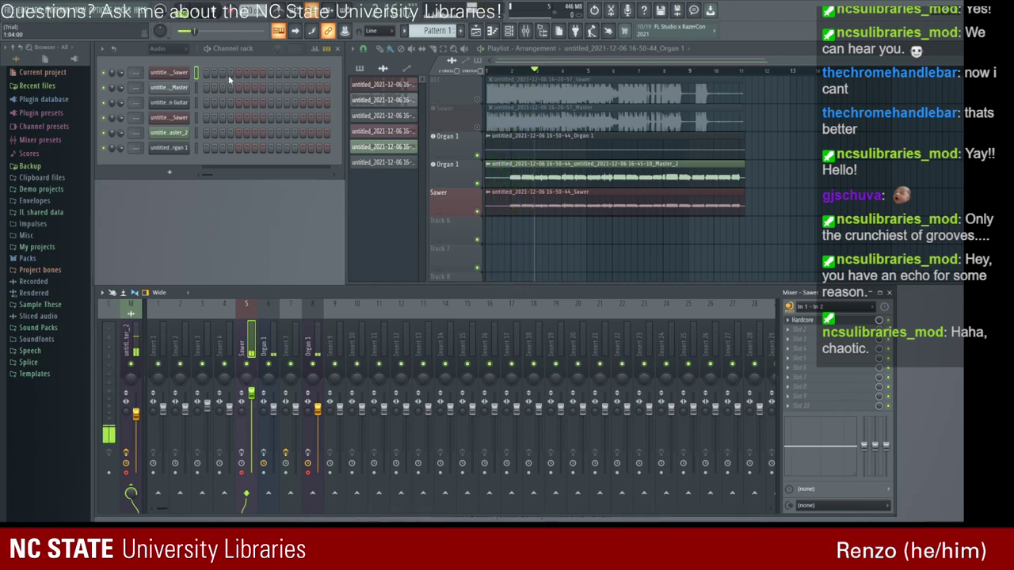
# Delete the three 16-50-44 recordings (Organ 1, Master_2 and Sawer) from the clip list.
pyautogui.click(377, 161)
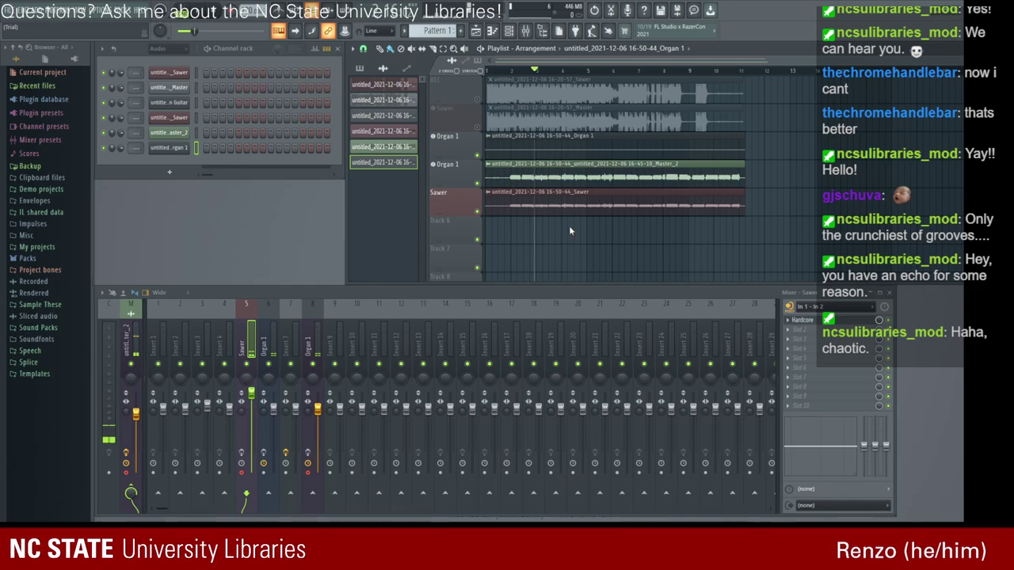
pyautogui.click(529, 311)
pyautogui.click(385, 149)
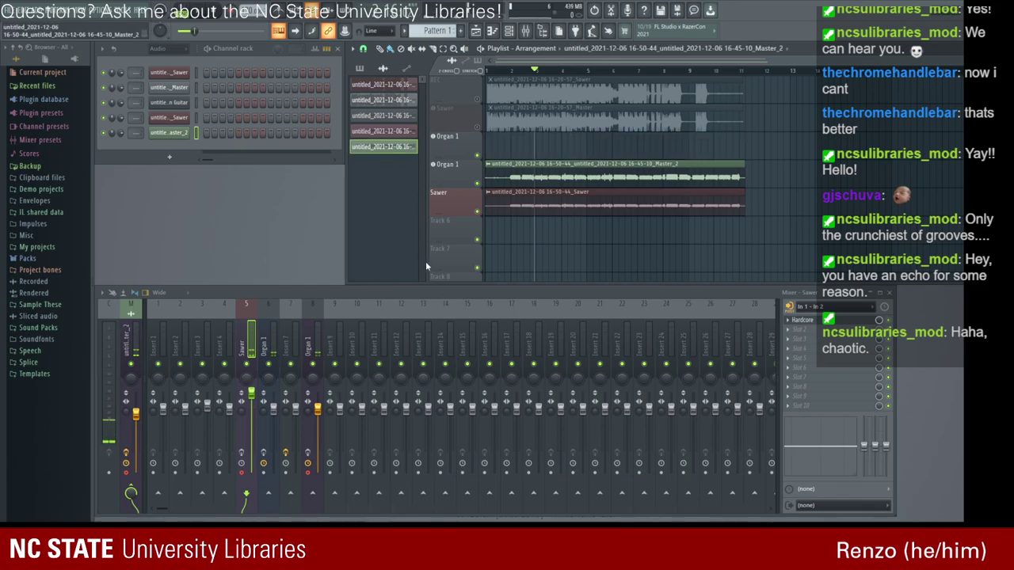
pyautogui.hotkey('alt', 'Delete')
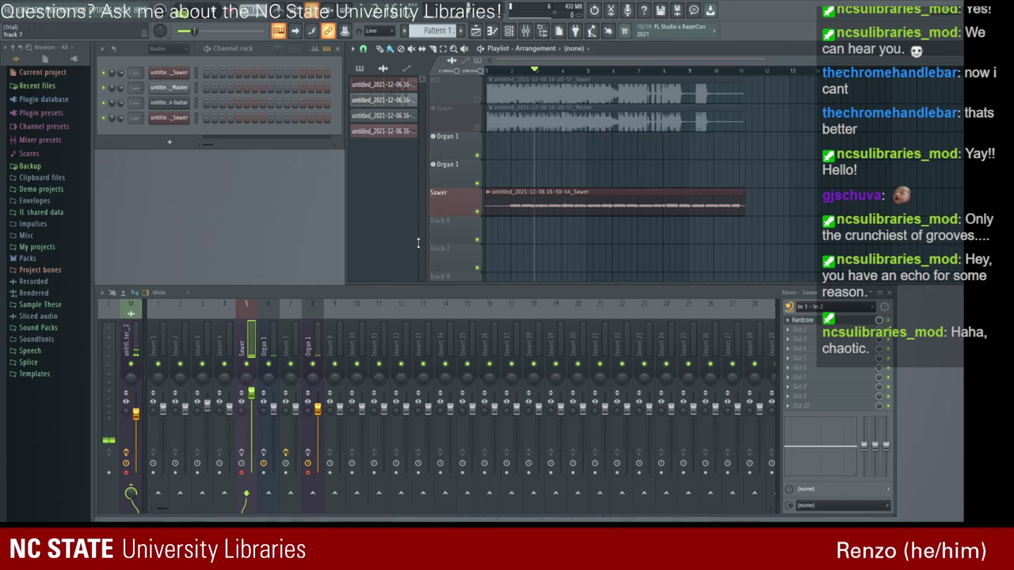
pyautogui.click(388, 132)
pyautogui.hotkey('alt', 'Delete')
# Delete the remaining older recordings from the clip list: Nylon Guitar, 16-20-57 Master and 16-20-57 Sawer.
pyautogui.click(394, 115)
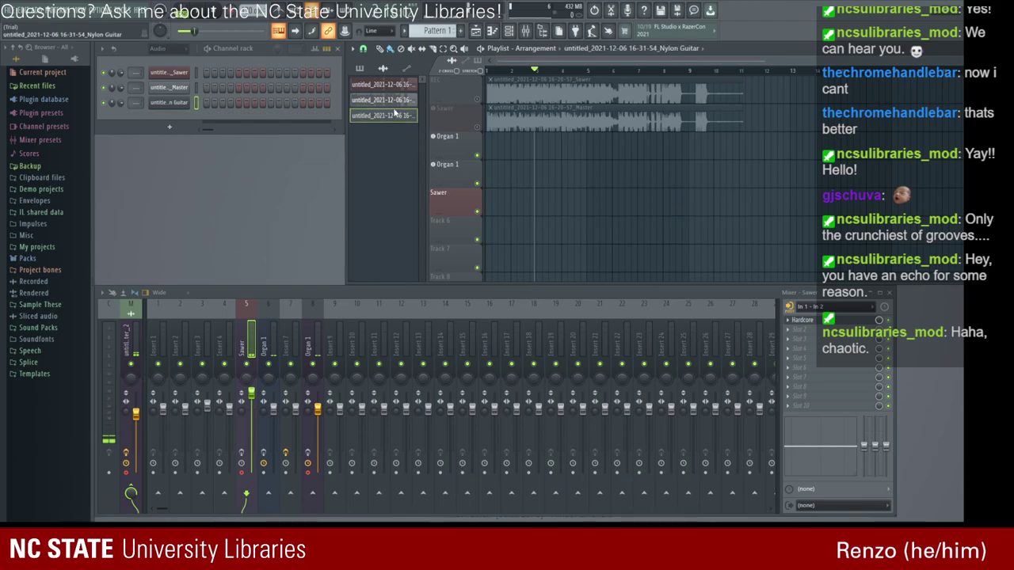
pyautogui.hotkey('alt', 'Delete')
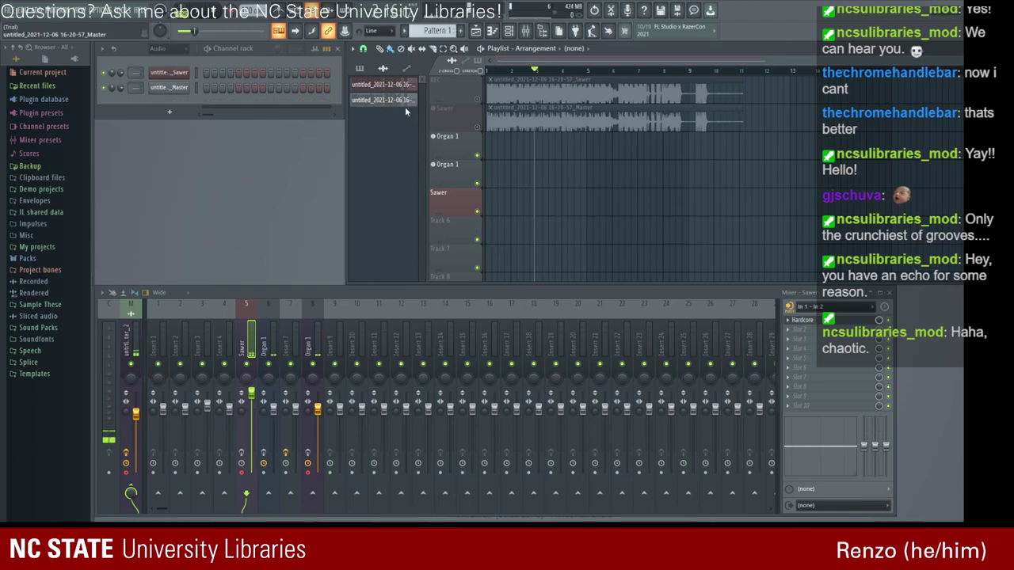
pyautogui.click(405, 102)
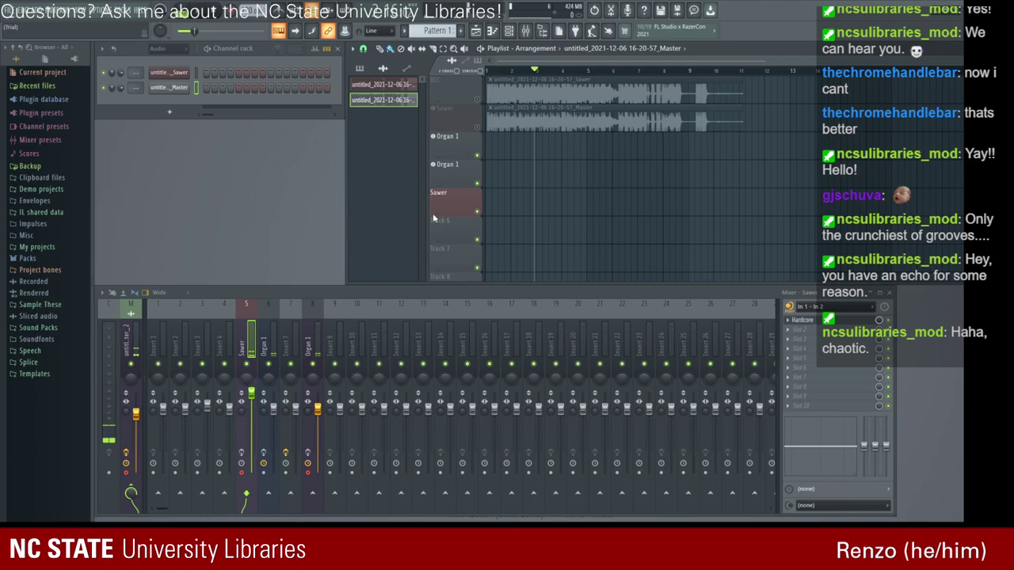
pyautogui.hotkey('alt', 'Delete')
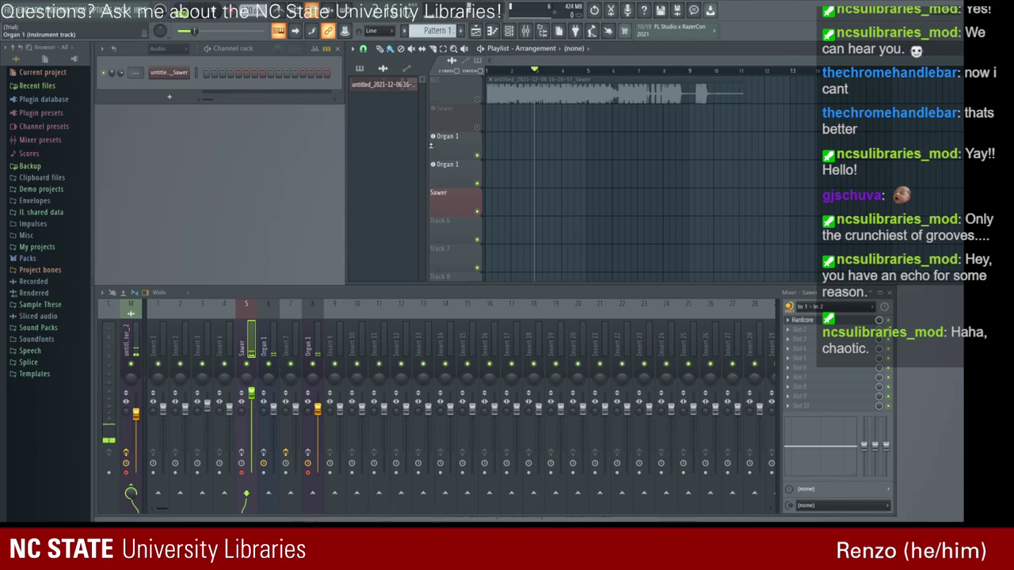
pyautogui.click(372, 83)
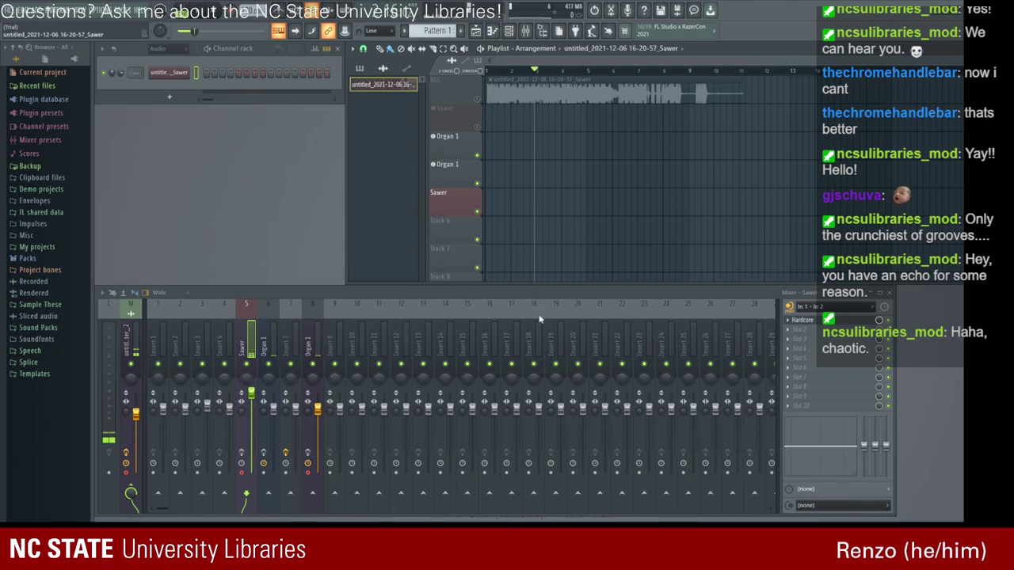
pyautogui.hotkey('alt', 'Delete')
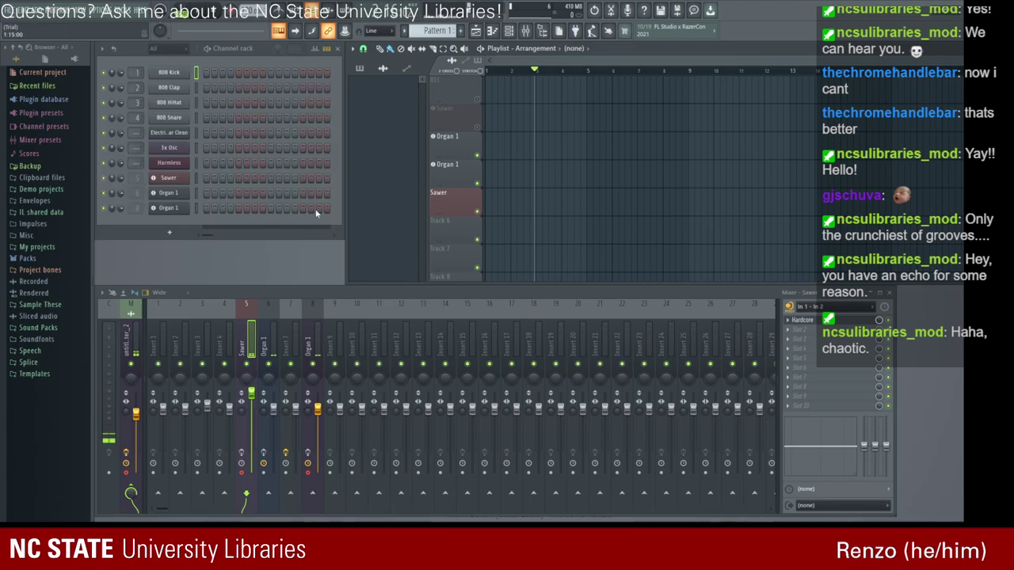
# Open the Organ 1 channel's FLEX instrument and audition its sound.
pyautogui.click(168, 206)
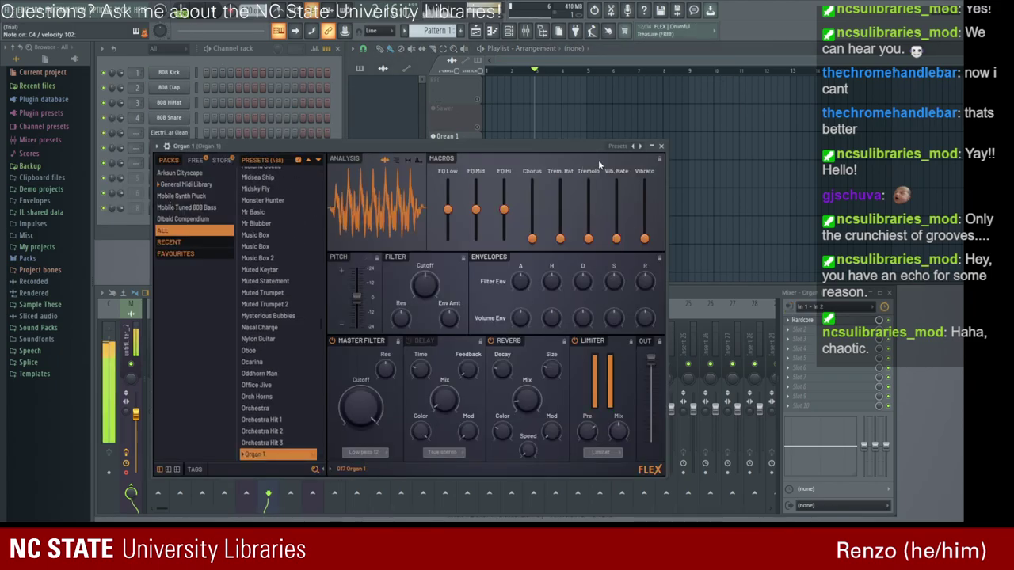
# Close the Organ 1 instrument and make the Sawer channel the one being played, leaving no plugin windows open.
pyautogui.click(657, 148)
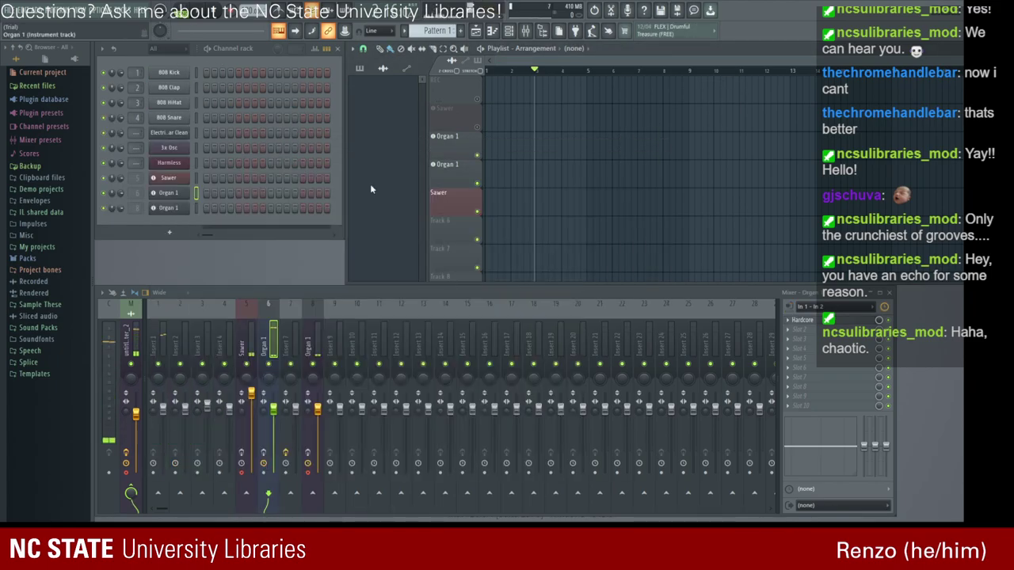
pyautogui.click(168, 193)
pyautogui.click(560, 107)
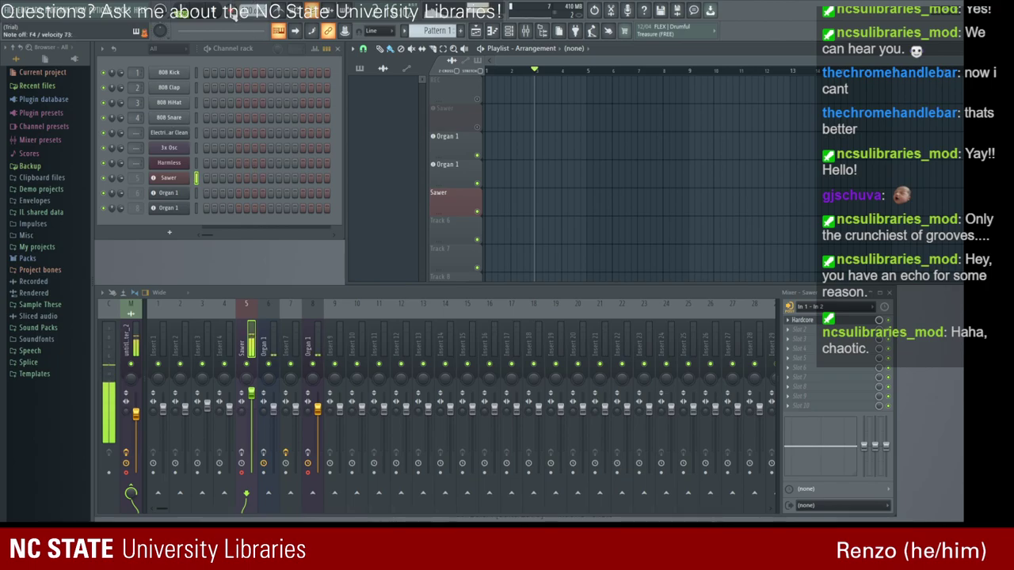
# Record a new Sawer performance of about 11 bars into the playlist from the start of the song.
pyautogui.press('space')
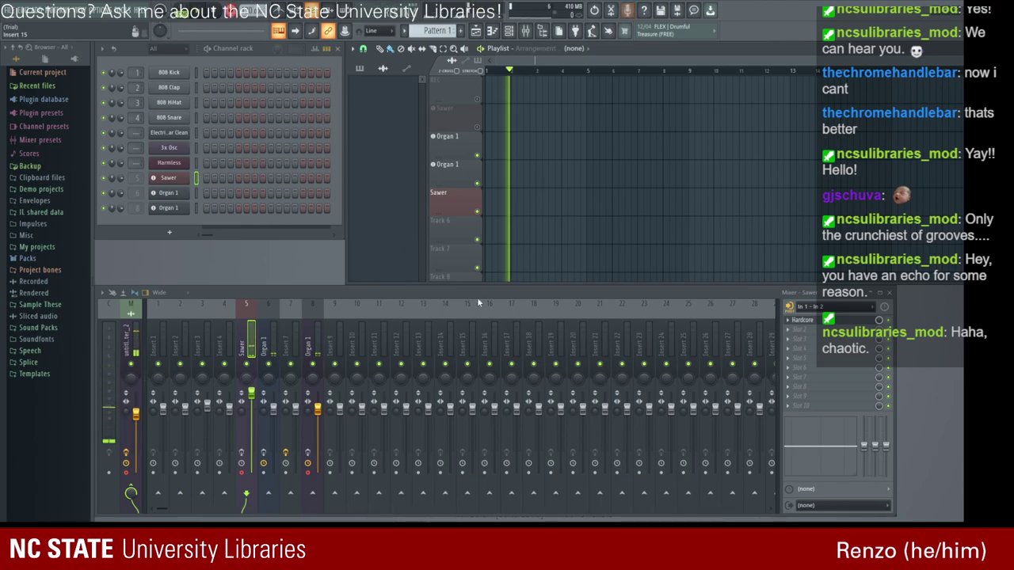
pyautogui.click(214, 14)
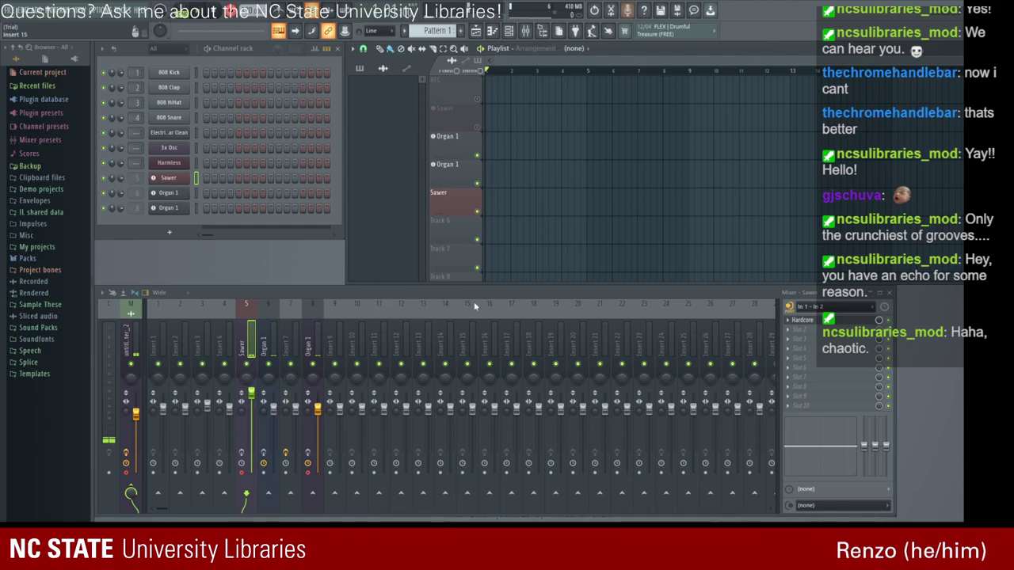
pyautogui.press('space')
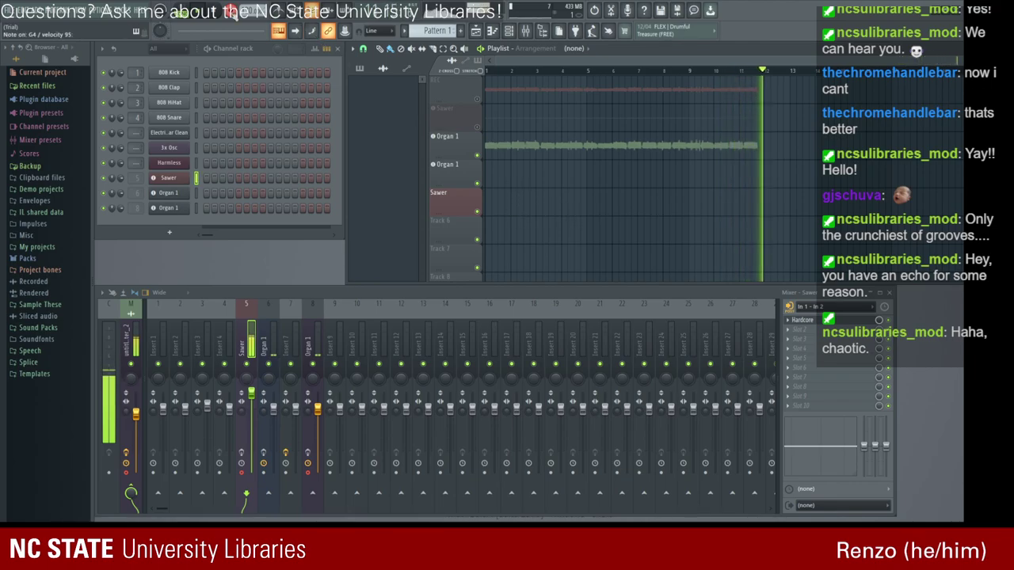
pyautogui.press('space')
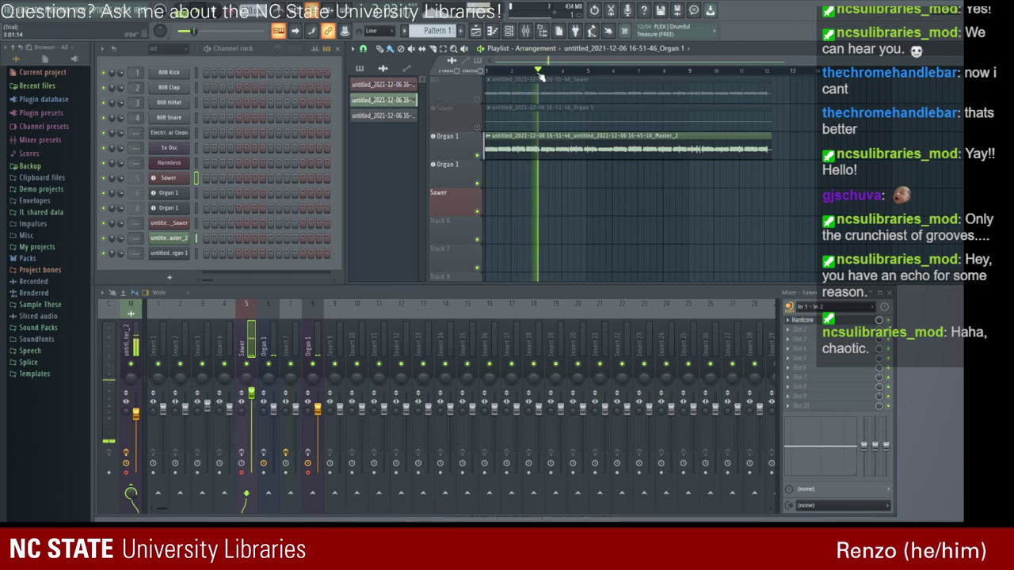
# Play back the recorded take, open the Master_2 recording in Edison, and listen to it there.
pyautogui.press('space')
pyautogui.press('space')
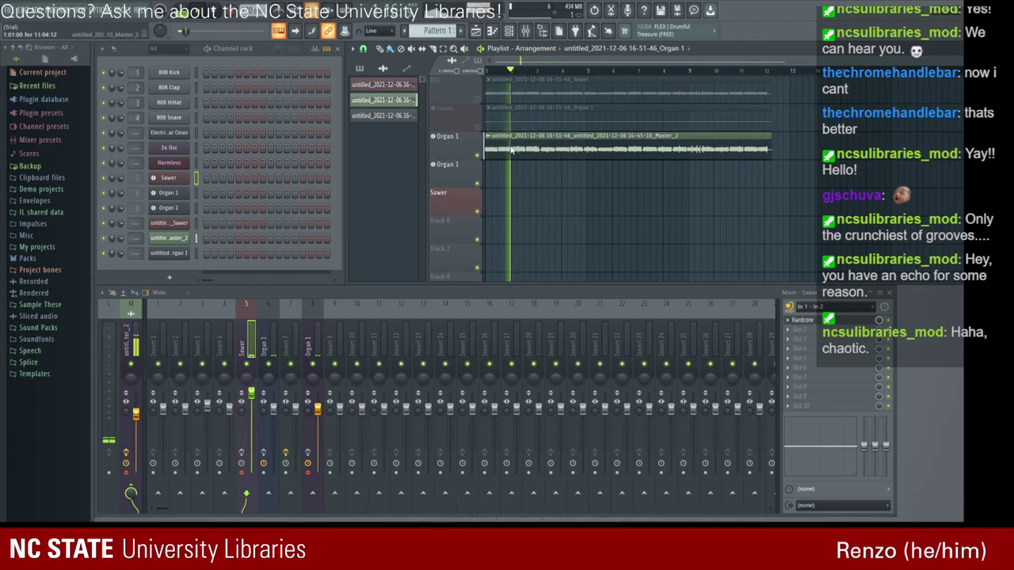
pyautogui.hotkey('ctrl', 'e')
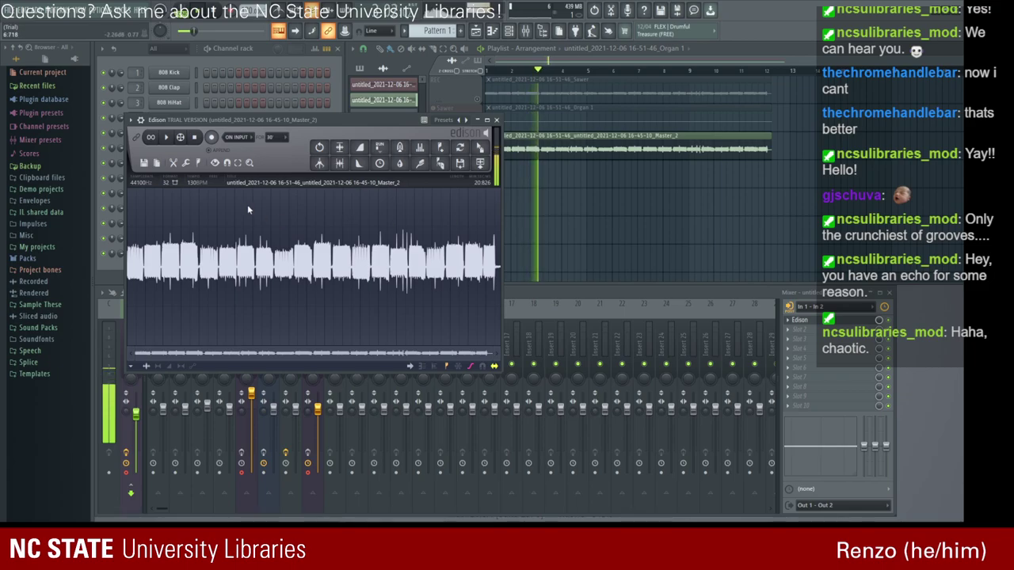
pyautogui.moveTo(229, 123); pyautogui.dragTo(299, 113)
pyautogui.click(236, 128)
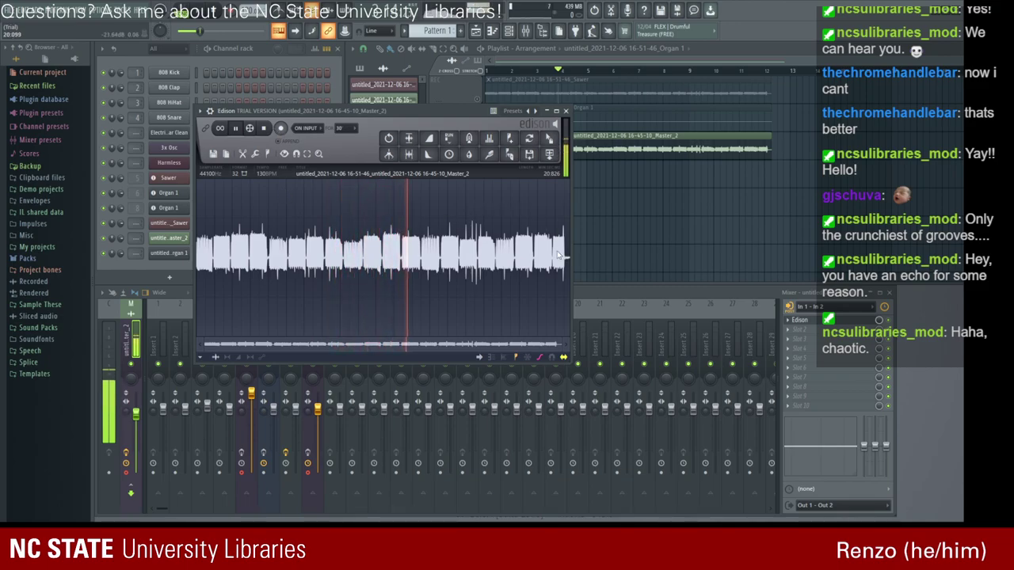
# Trim the end of the Master_2 recording in Edison and send it to the playlist as an audio clip.
pyautogui.scroll(5, 434, 317)
pyautogui.scroll(-2, 440, 309)
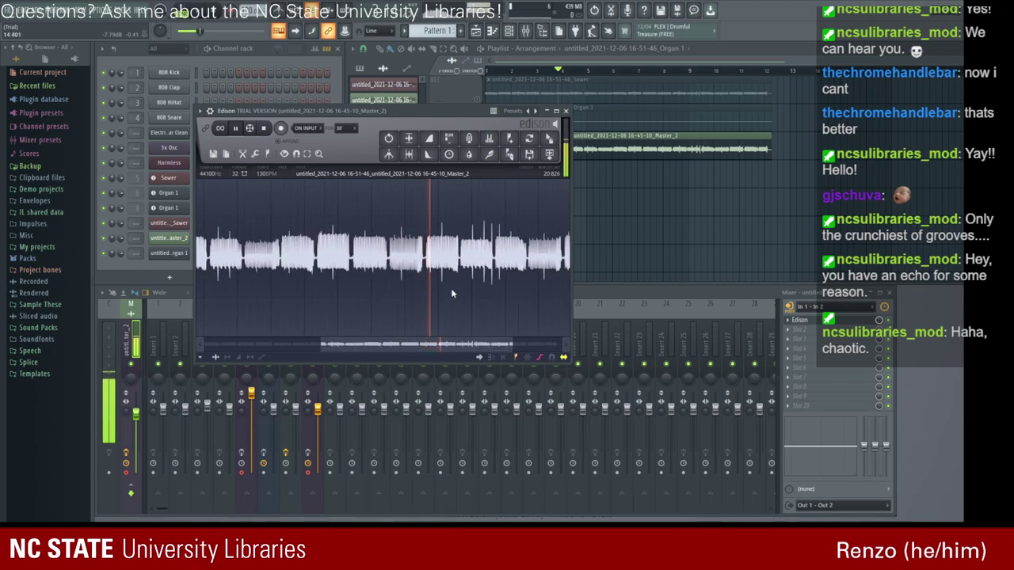
pyautogui.scroll(-2, 286, 198)
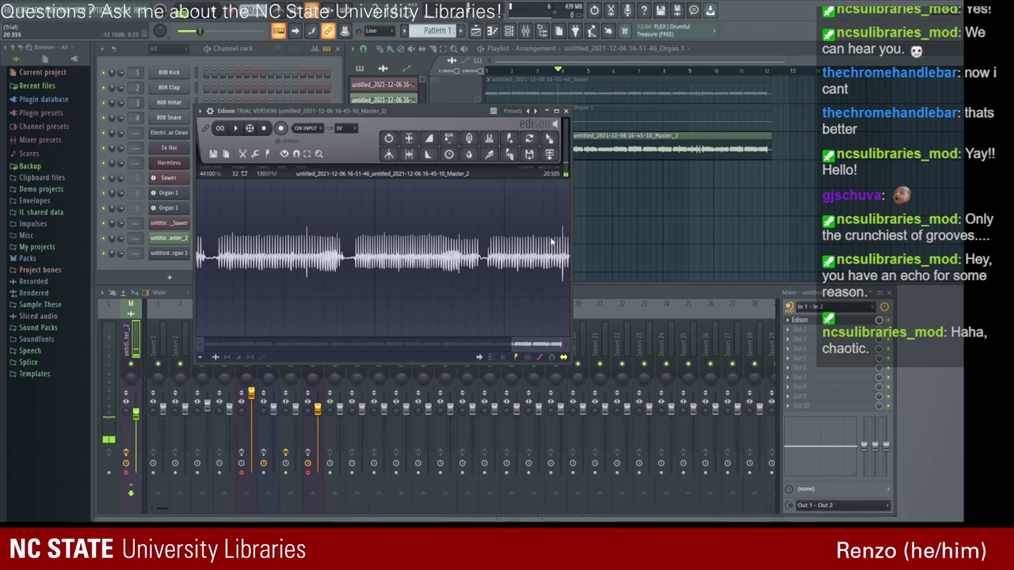
pyautogui.click(515, 154)
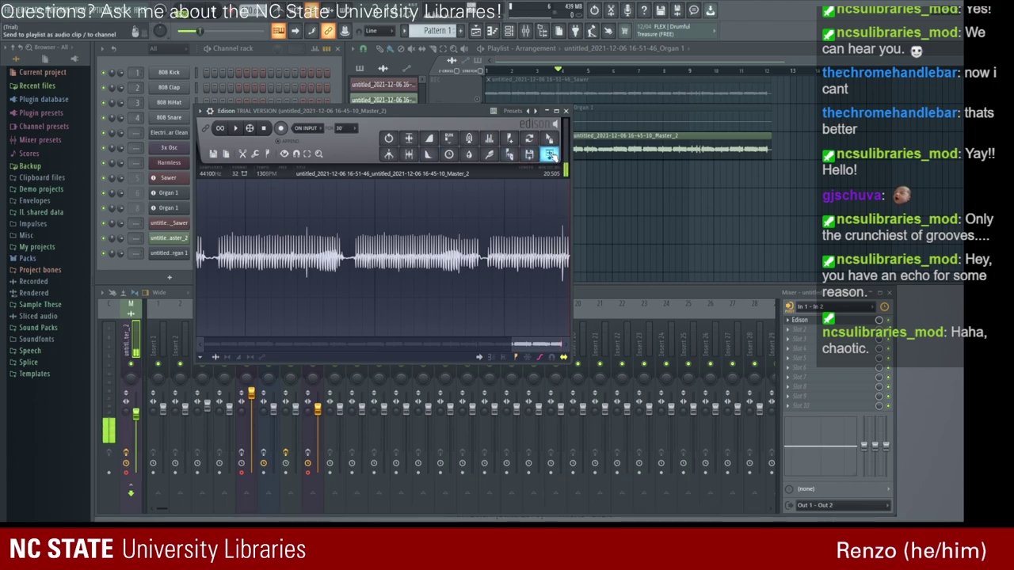
pyautogui.click(566, 111)
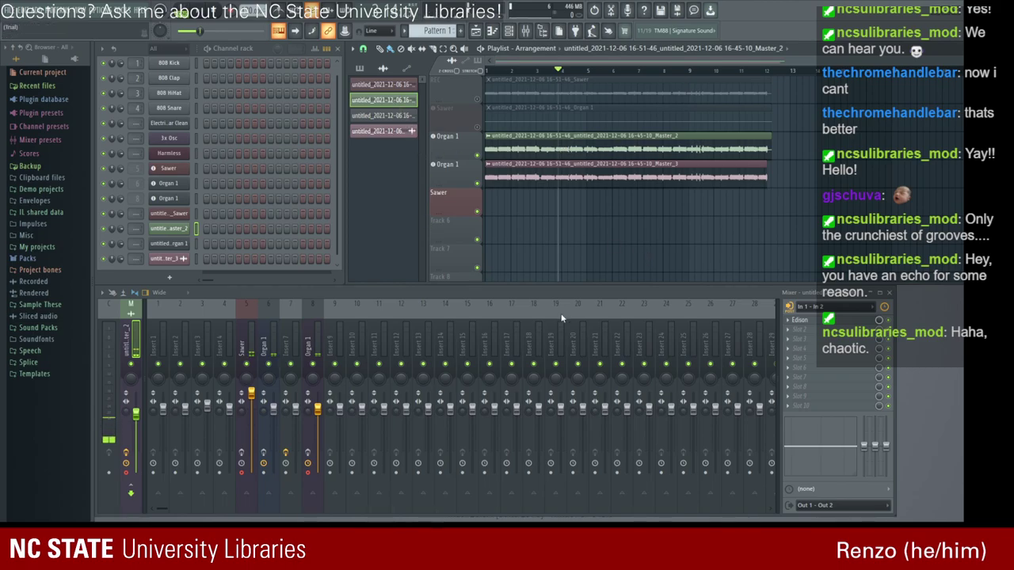
# Put the trimmed Master_3 clip in place of Master_2 on the upper Organ 1 track and delete the raw Sawer and Organ 1 clips.
pyautogui.moveTo(550, 162); pyautogui.dragTo(545, 137)
pyautogui.click(544, 110)
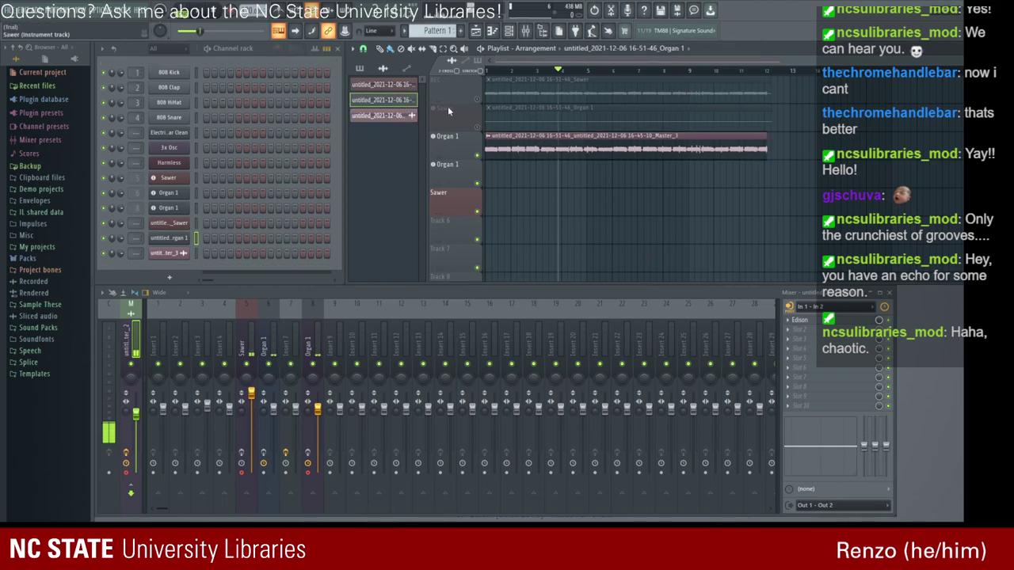
pyautogui.rightClick(492, 119)
pyautogui.rightClick(492, 92)
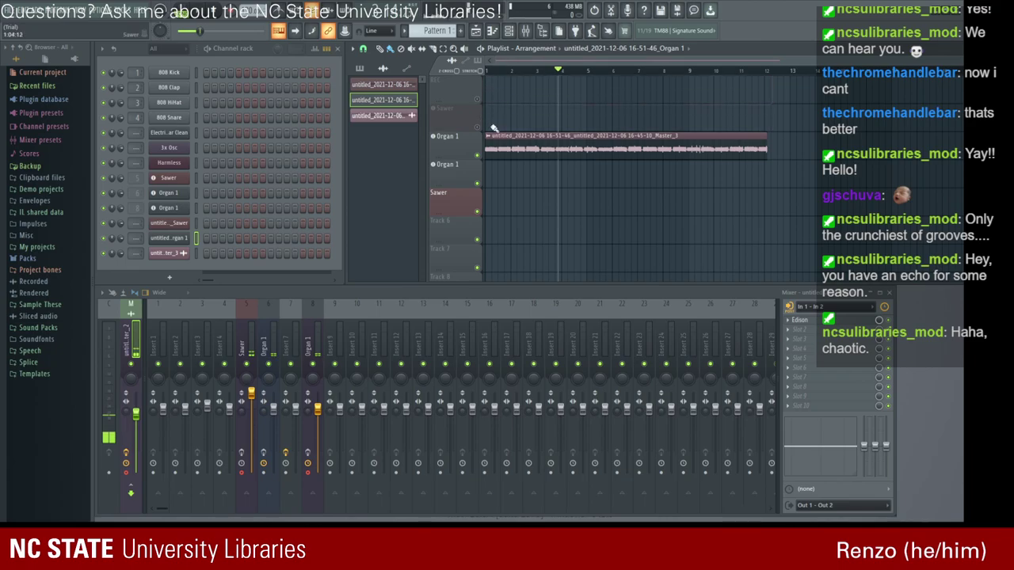
# Move the Master_3 clip up to the upper Sawer track at bar 1 and unmute that track.
pyautogui.moveTo(495, 136)
pyautogui.mouseDown()
pyautogui.moveTo(496, 86)
pyautogui.moveTo(503, 122)
pyautogui.mouseUp()
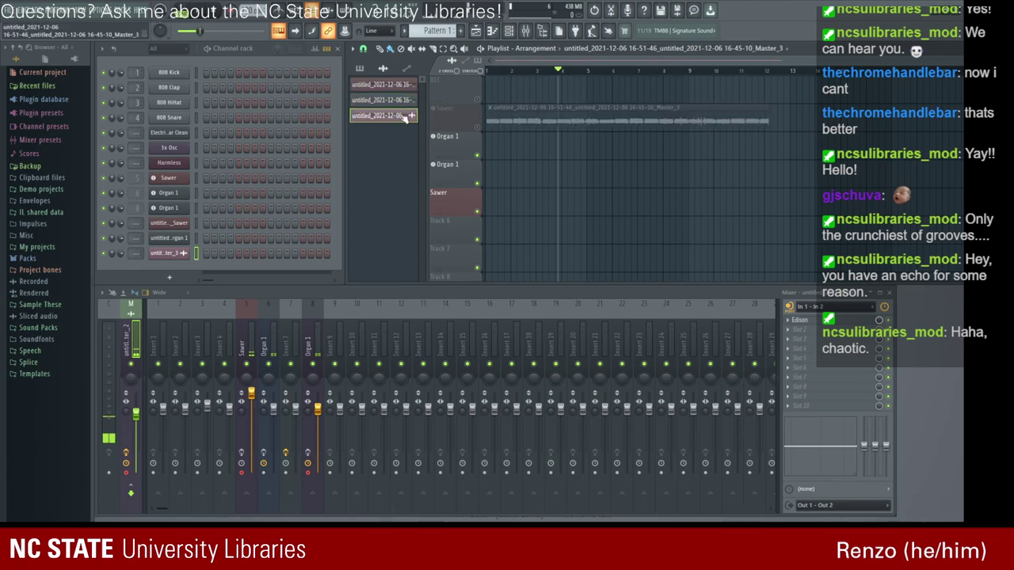
pyautogui.moveTo(585, 119); pyautogui.dragTo(573, 154)
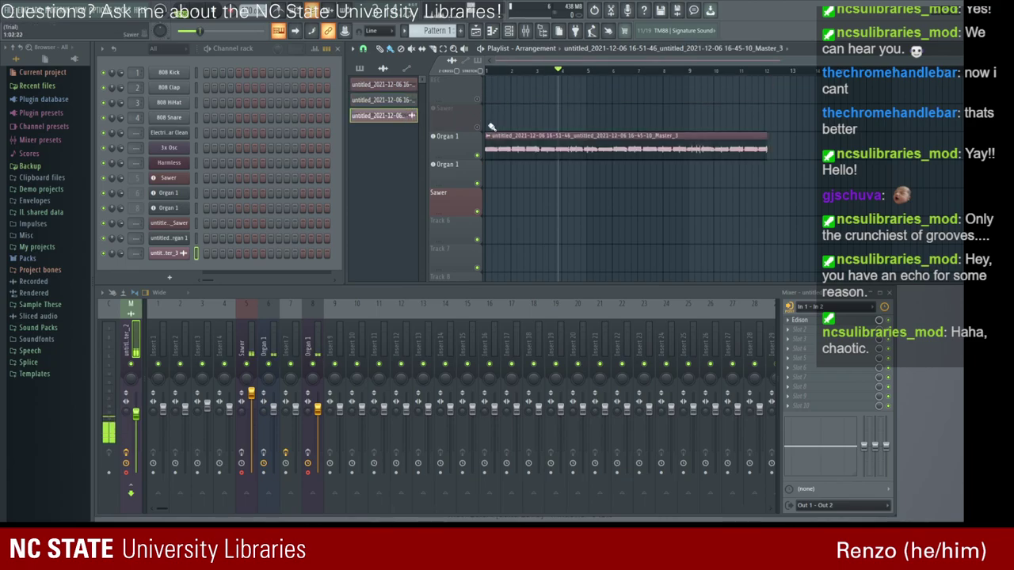
pyautogui.moveTo(490, 137); pyautogui.dragTo(490, 110)
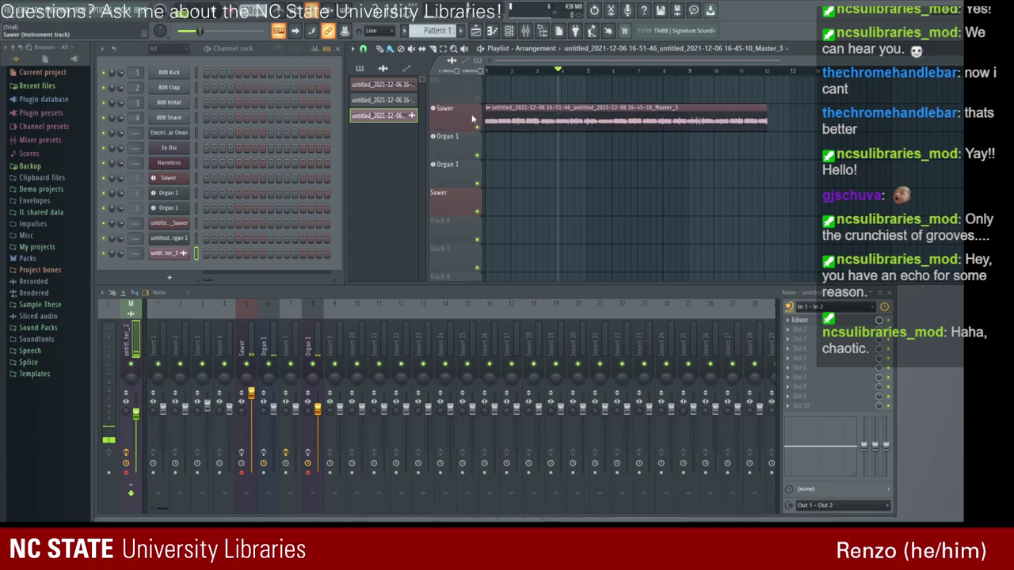
# Play the arrangement and try out the first Organ 1 instrument over the recorded loop.
pyautogui.press('space')
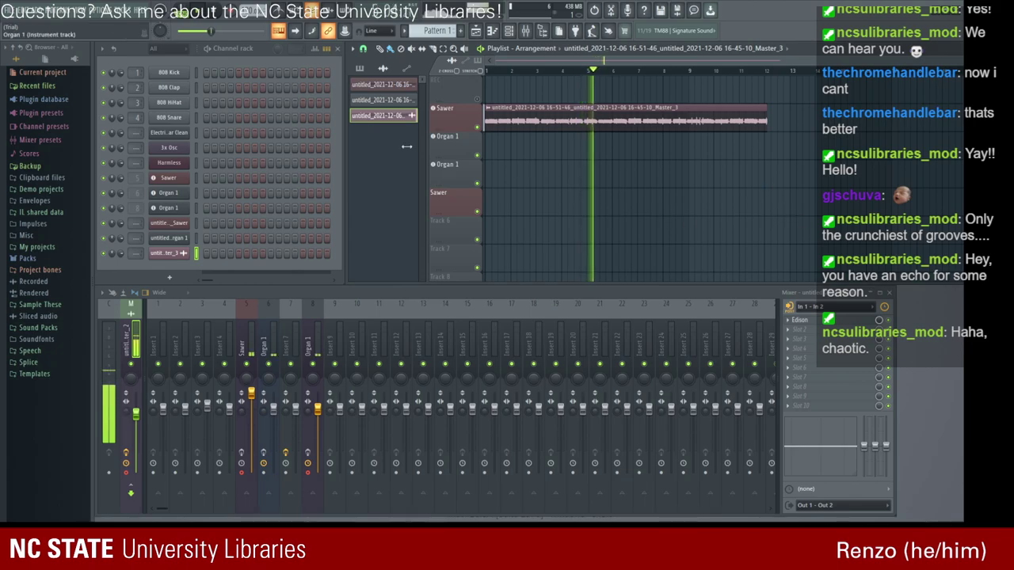
pyautogui.click(168, 192)
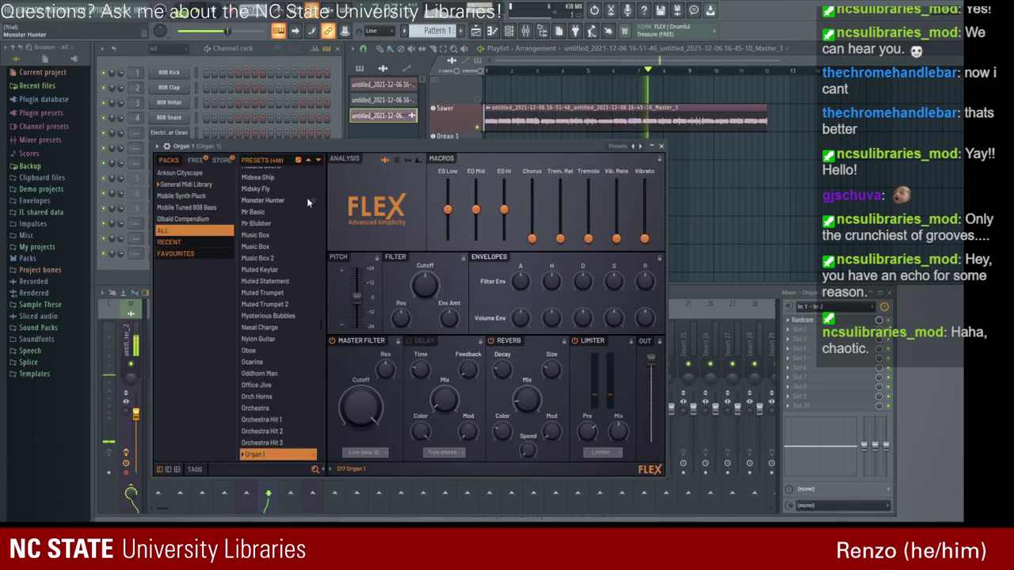
pyautogui.click(286, 234)
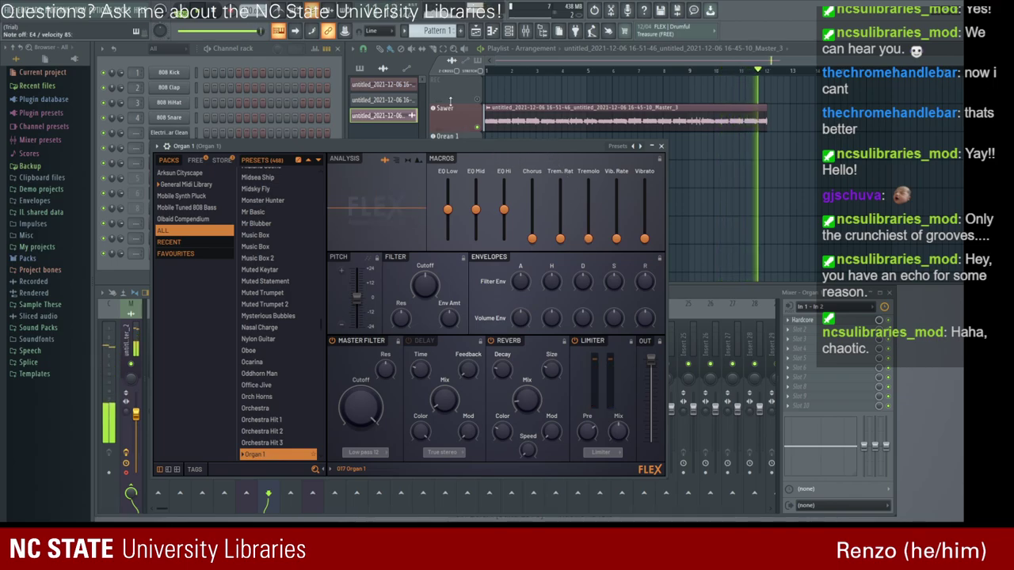
pyautogui.click(661, 146)
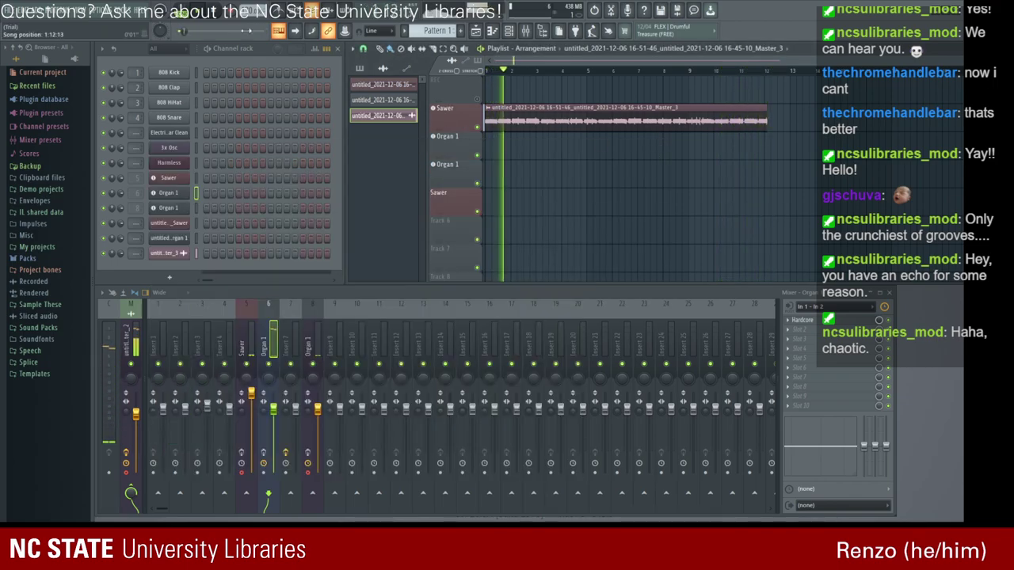
pyautogui.press('space')
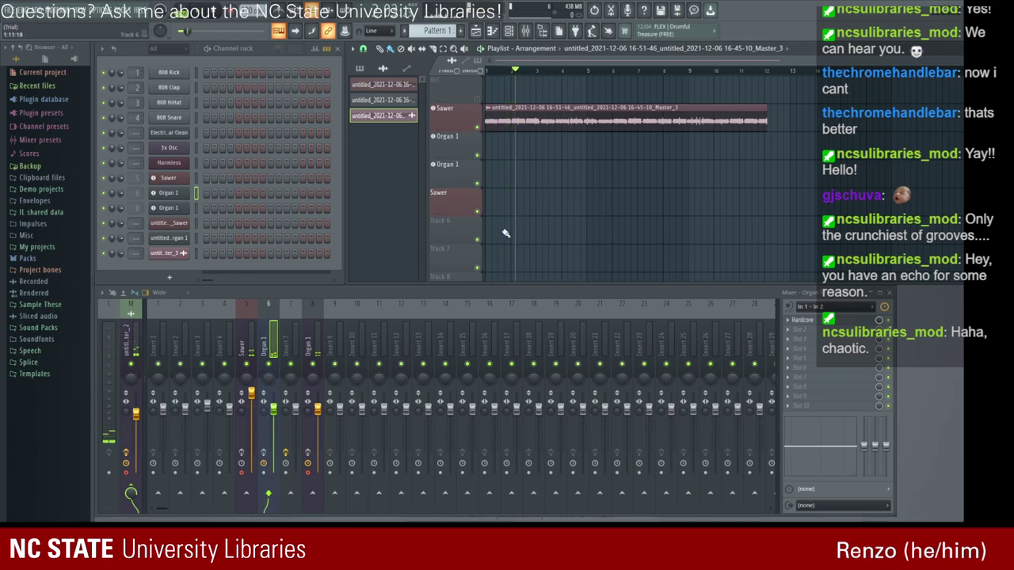
# Unlink both Organ 1 instruments from their playlist and mixer tracks, and delete the first Organ 1 channel.
pyautogui.click(169, 209)
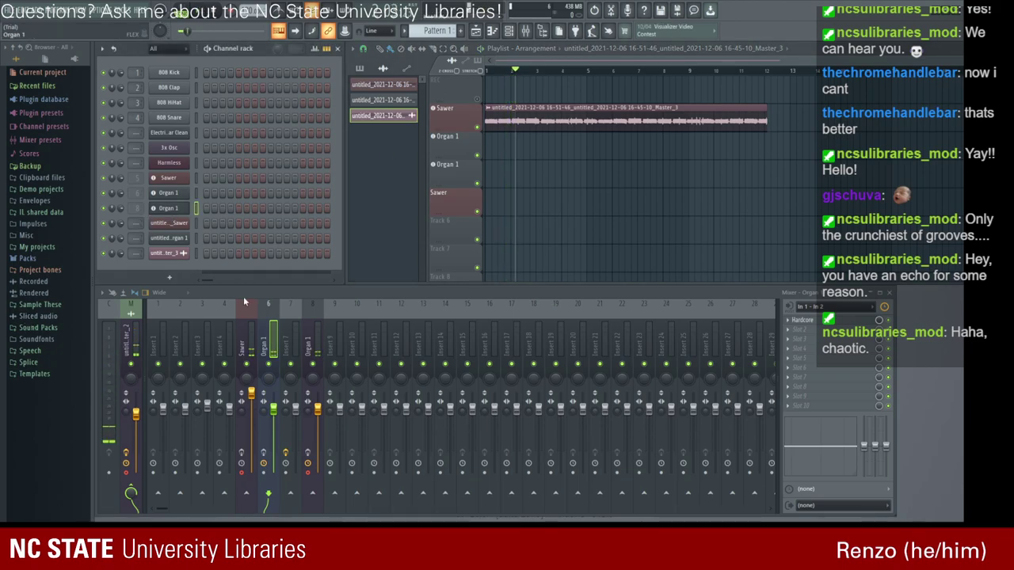
pyautogui.hotkey('ctrl', 'z')
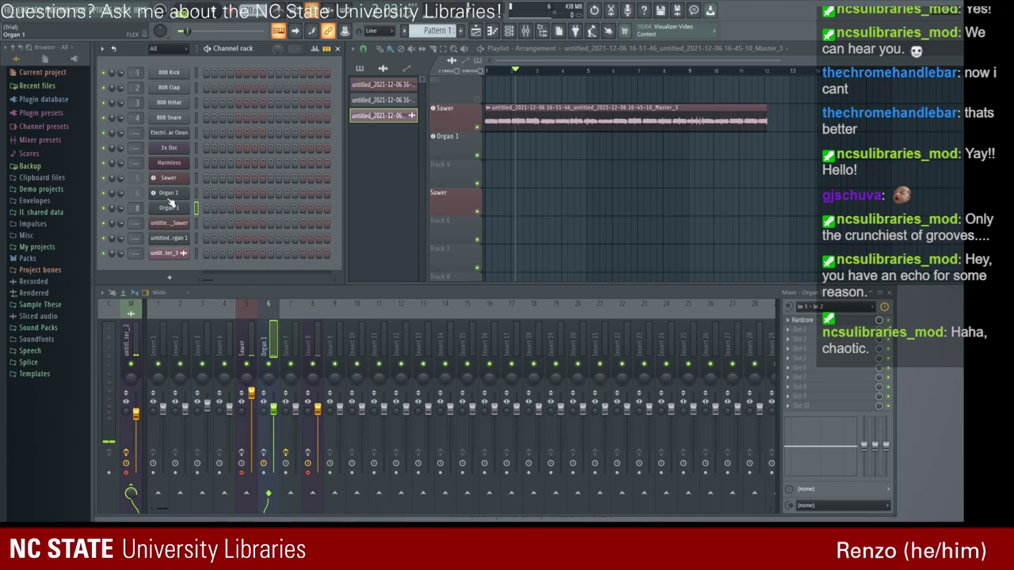
pyautogui.hotkey('ctrl', 'z')
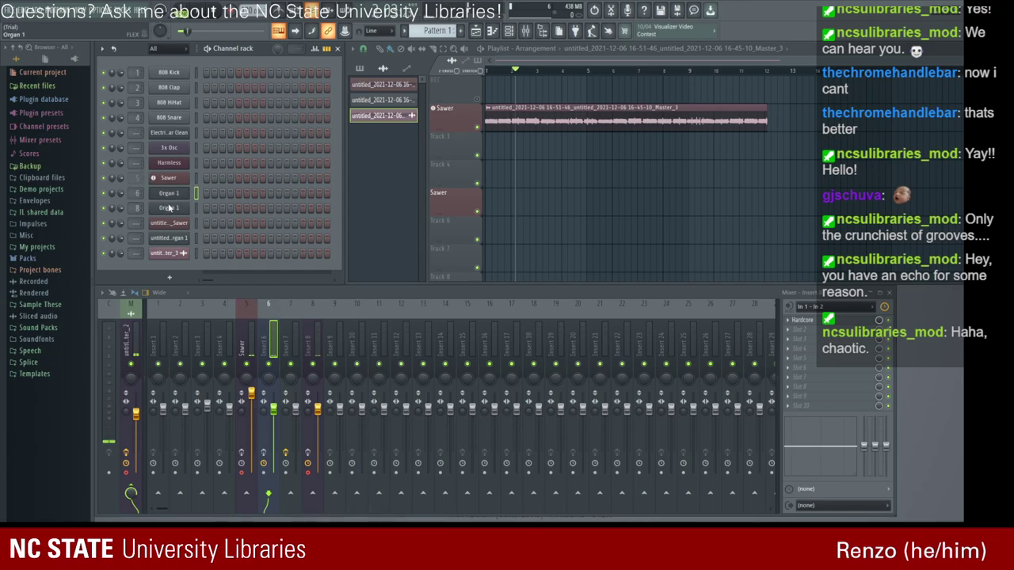
pyautogui.hotkey('ctrl', 'z')
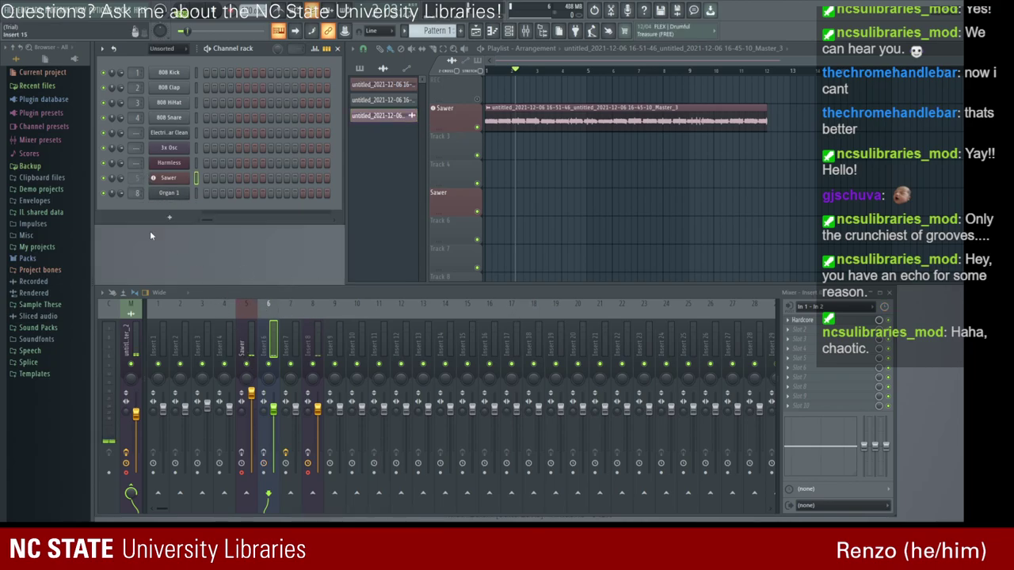
# Check the Sawer and remaining Organ 1 instruments, and delete that Organ 1 channel from the channel rack.
pyautogui.click(171, 181)
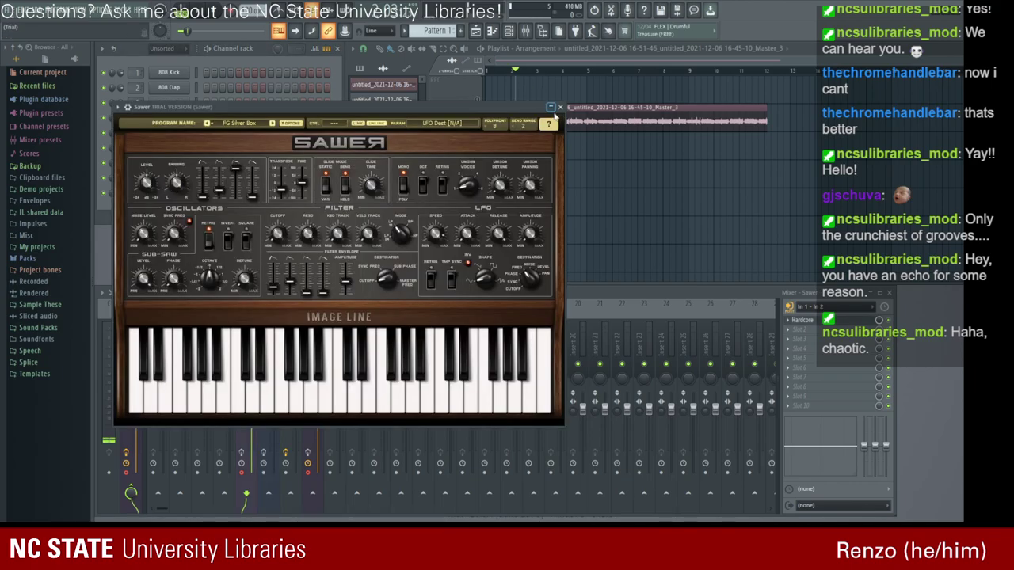
pyautogui.click(560, 107)
pyautogui.click(169, 194)
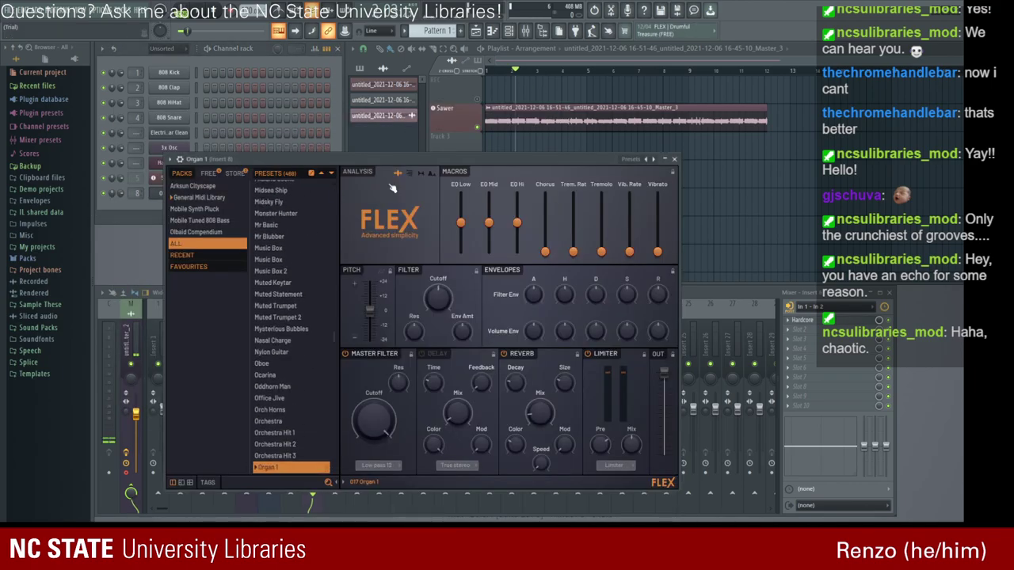
pyautogui.click(674, 159)
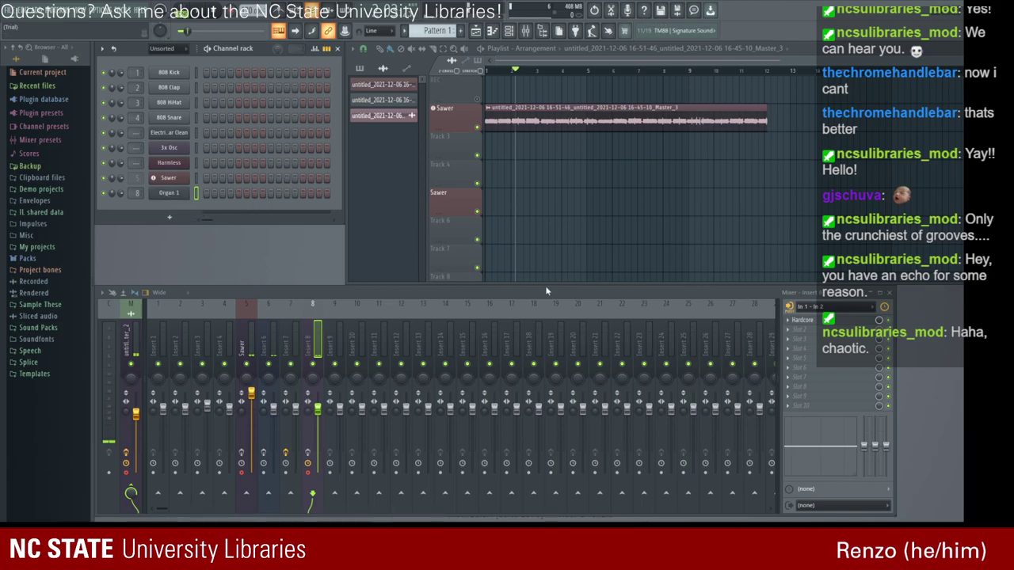
pyautogui.hotkey('ctrl', 'z')
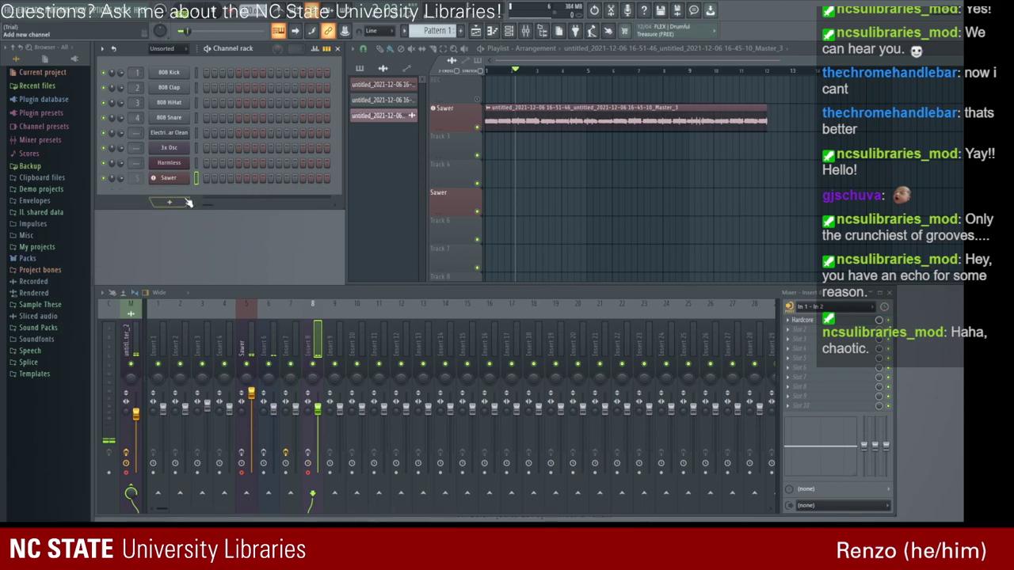
# Link mixer insert 6 to playlist track 3 and add a new FLEX instrument channel.
pyautogui.click(168, 177)
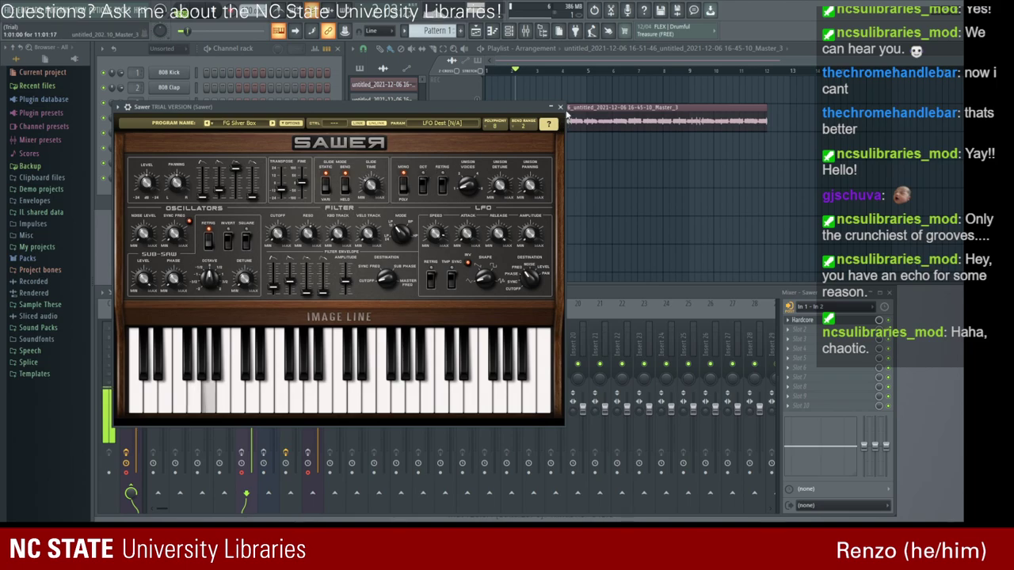
pyautogui.click(560, 106)
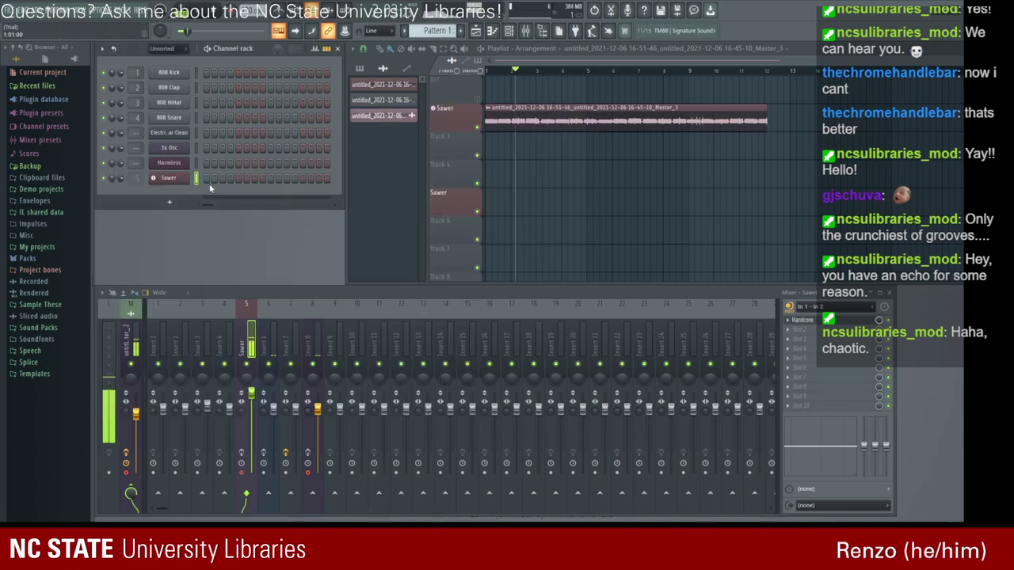
pyautogui.click(266, 344)
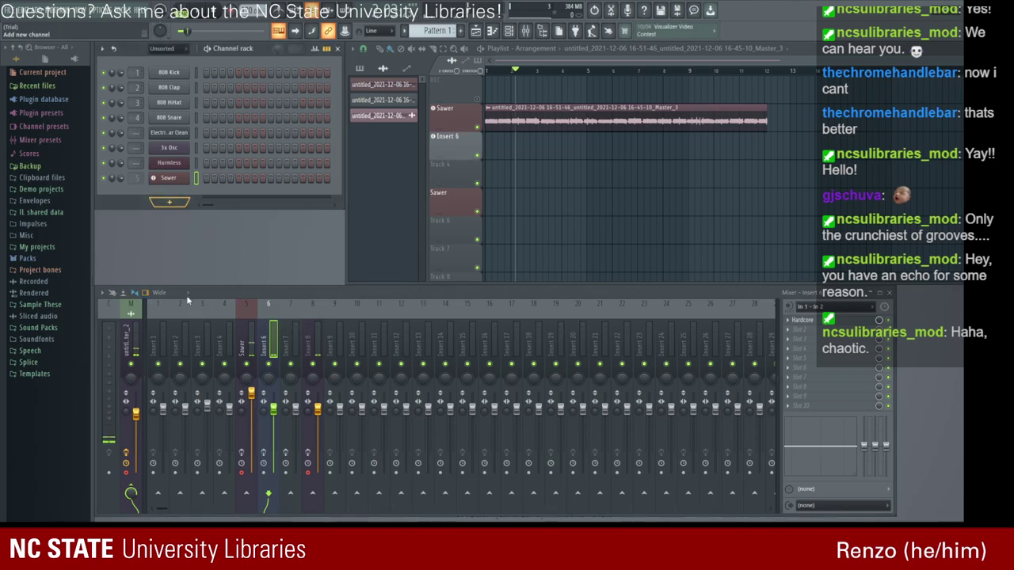
pyautogui.click(236, 297)
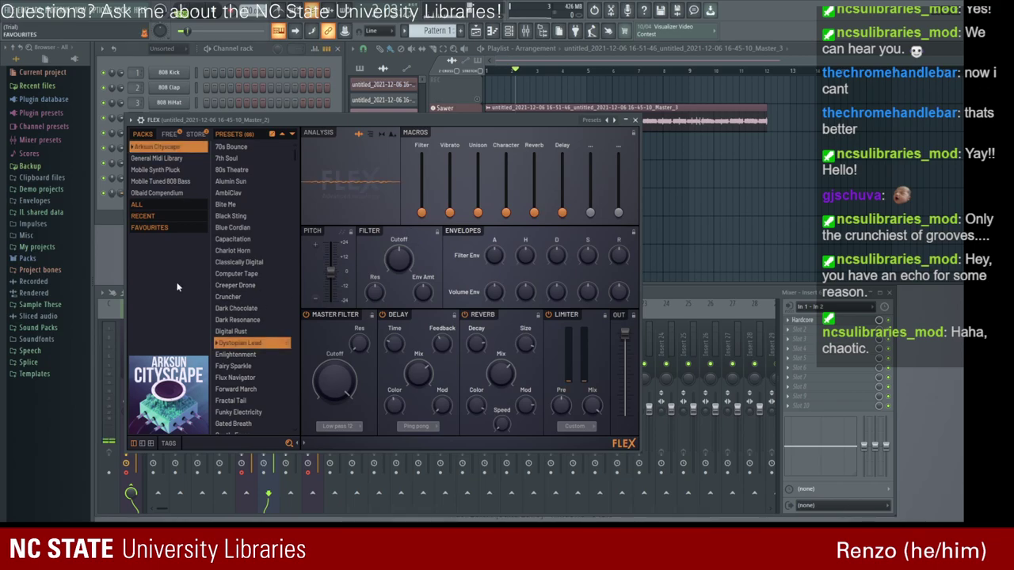
# Filter the FLEX presets of all packs by "guitar" and try Overdriven Guitar, Nylon Guitar and Jazz Guitar.
pyautogui.click(141, 207)
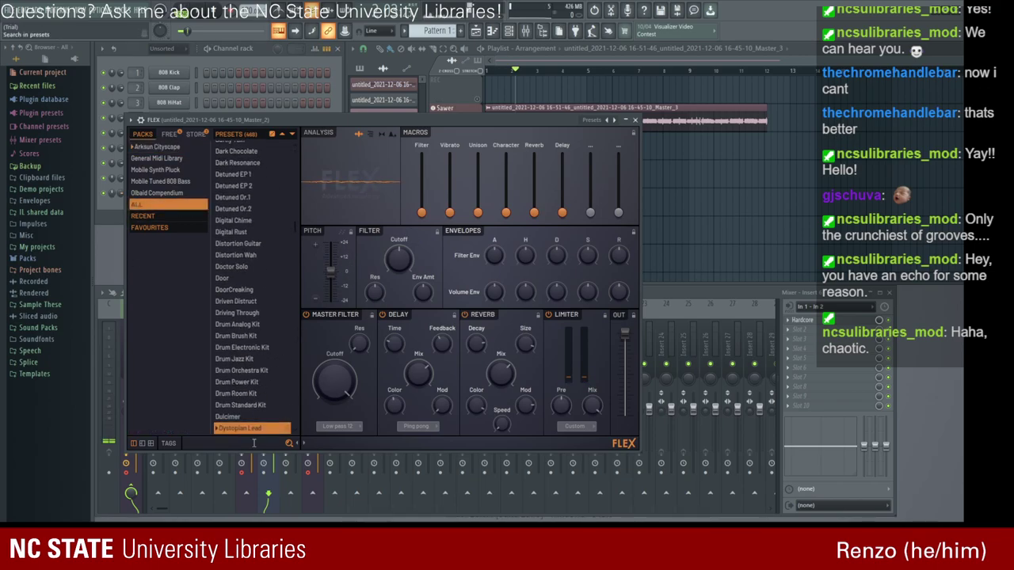
pyautogui.write('guitar')
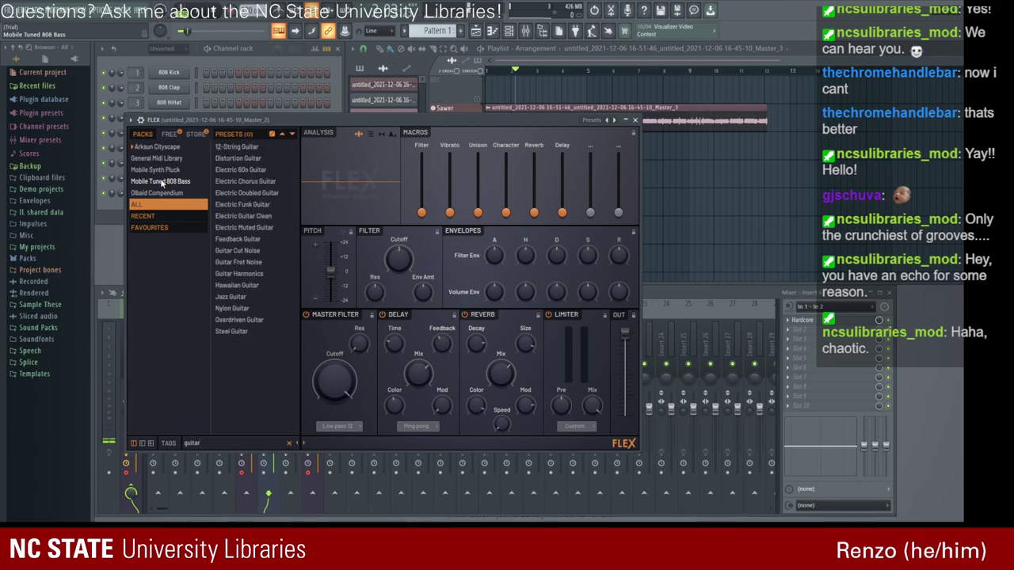
pyautogui.click(225, 320)
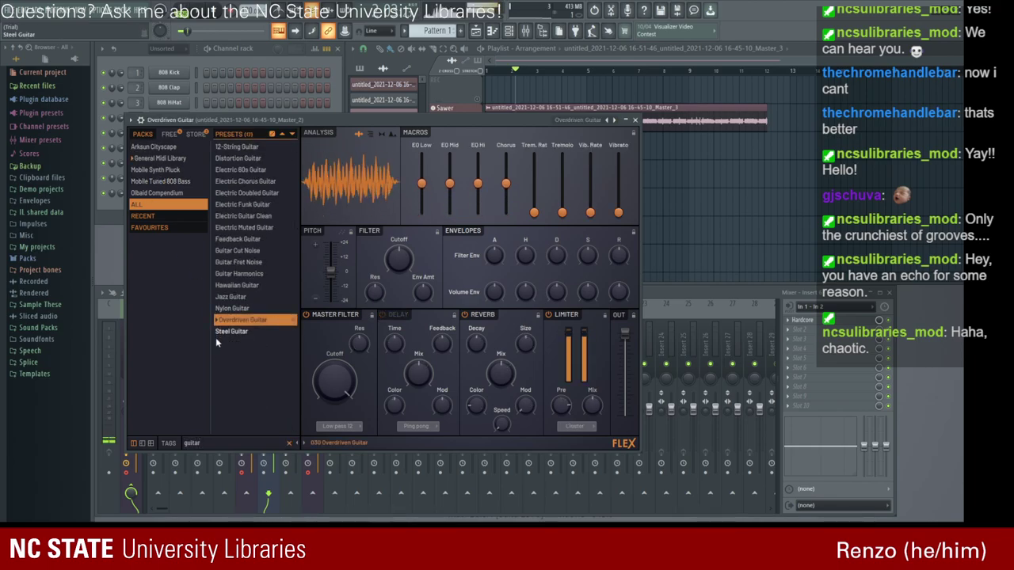
pyautogui.click(225, 320)
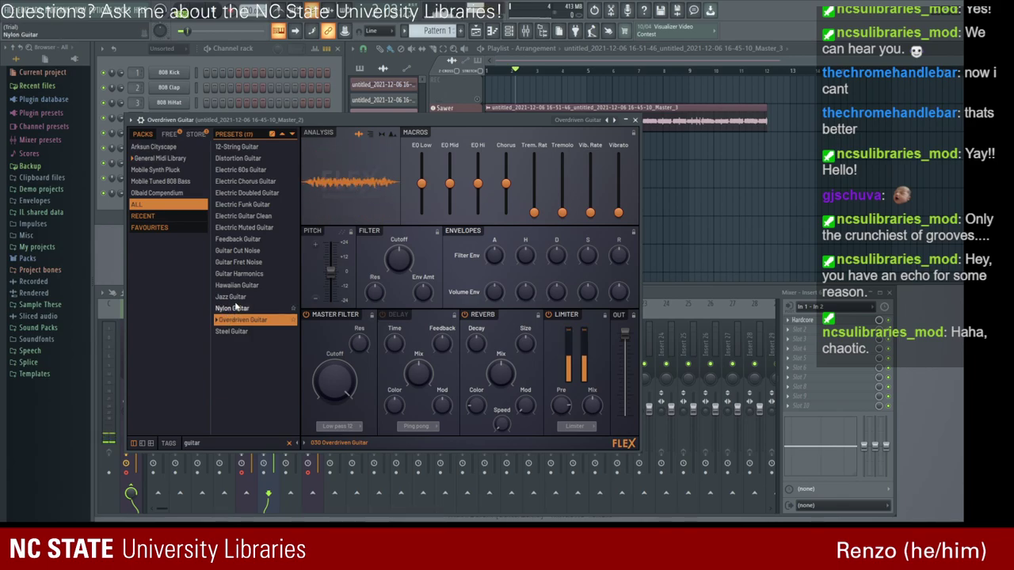
pyautogui.click(236, 308)
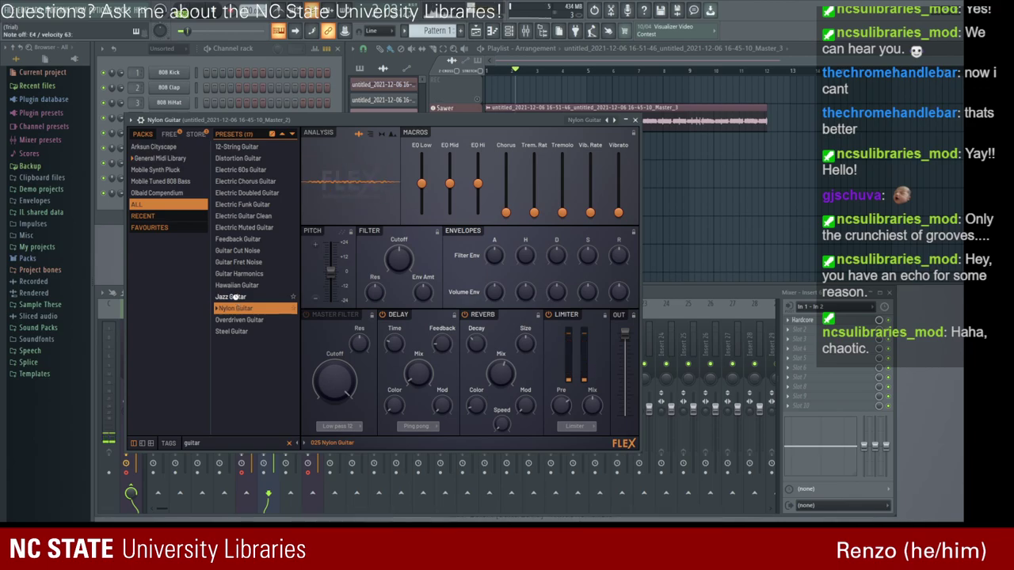
pyautogui.click(234, 296)
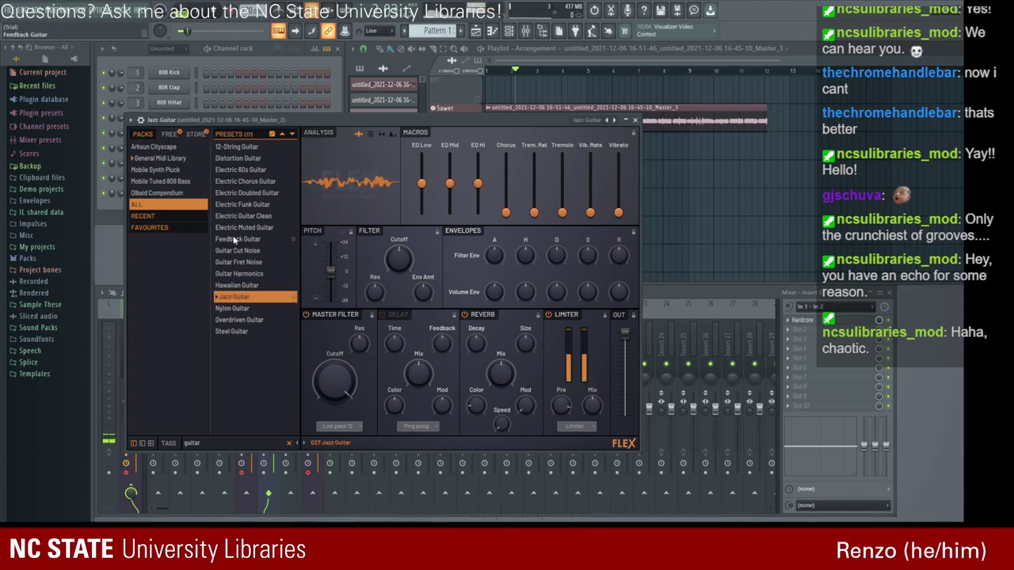
# Try the electric and distortion guitar presets, load Feedback Guitar, and close the FLEX window.
pyautogui.click(237, 180)
pyautogui.click(235, 170)
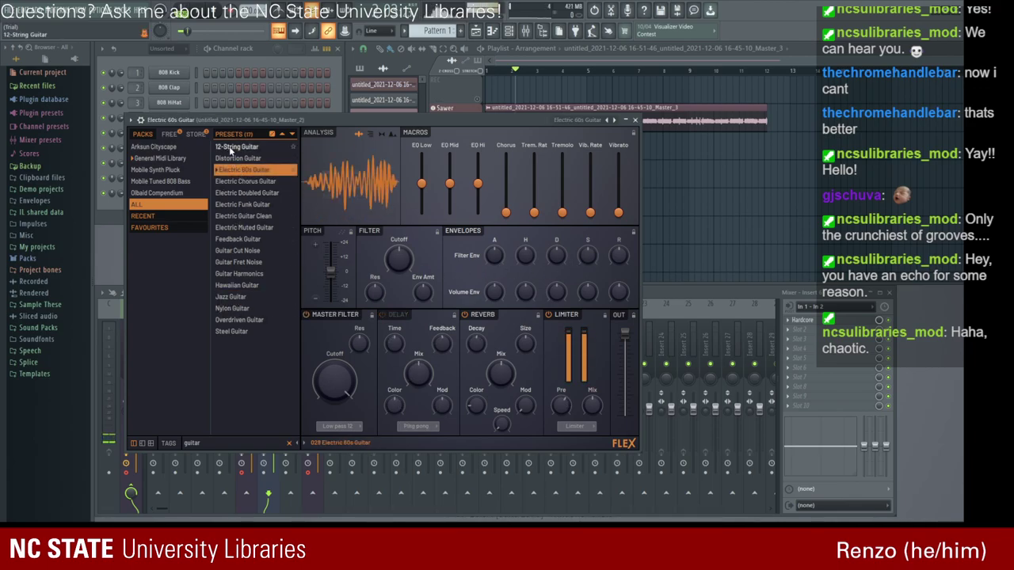
pyautogui.click(238, 158)
pyautogui.click(249, 205)
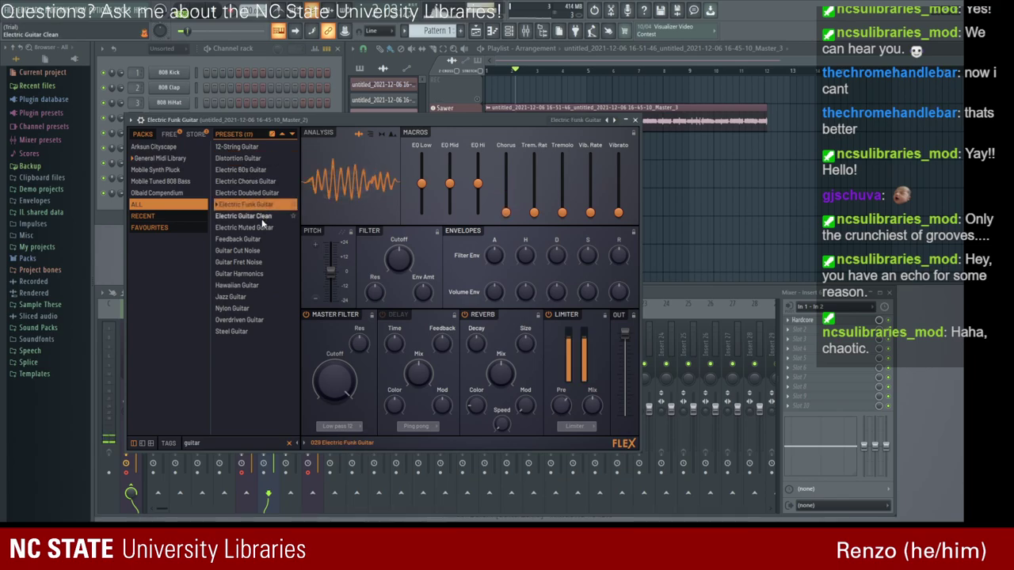
pyautogui.click(261, 216)
pyautogui.click(262, 228)
pyautogui.click(262, 240)
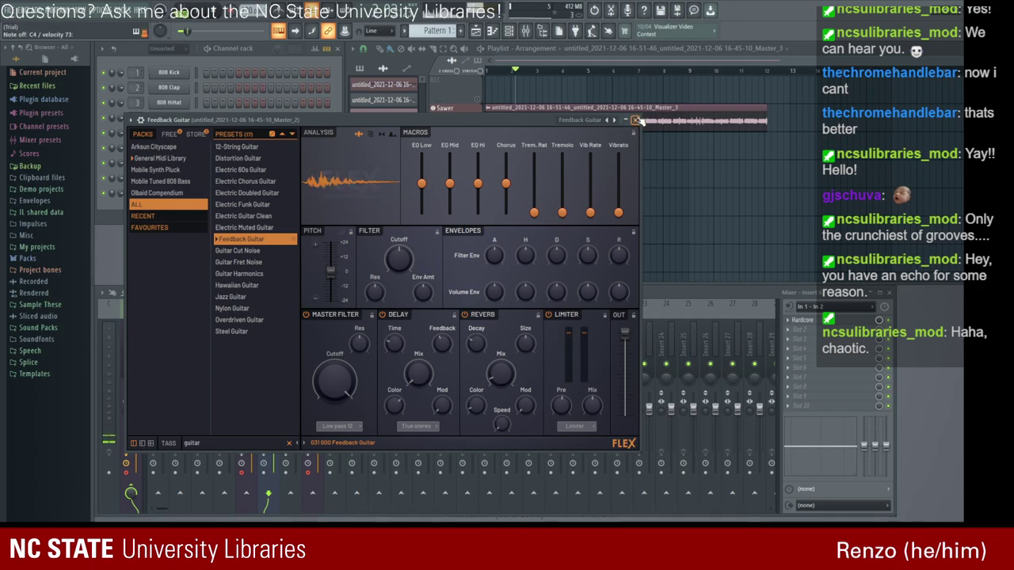
pyautogui.click(635, 120)
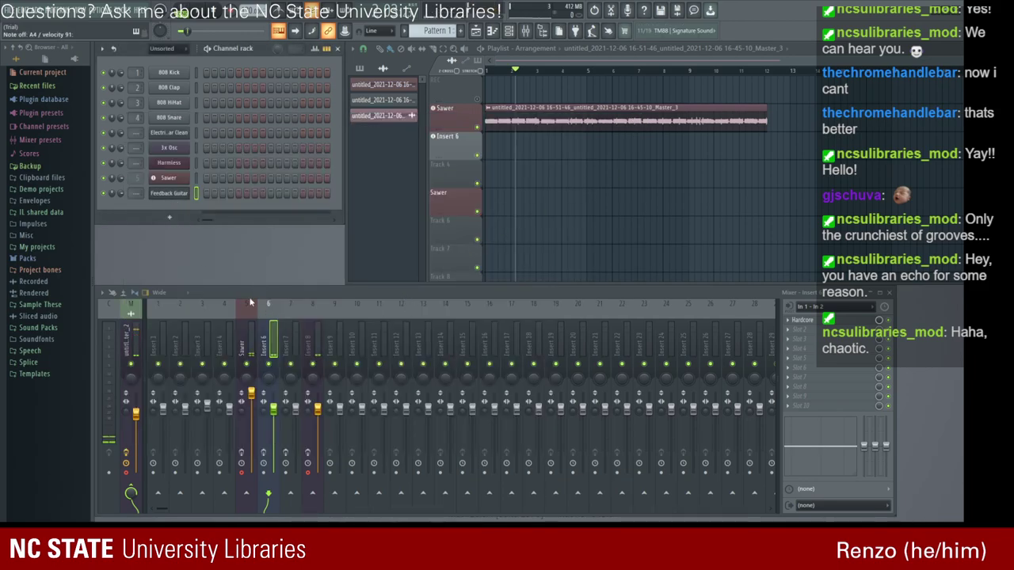
# Link the Feedback Guitar channel to mixer insert 7 and add the Hardcore effect there, undoing and re-adding it once.
pyautogui.hotkey('ctrl', 'l')
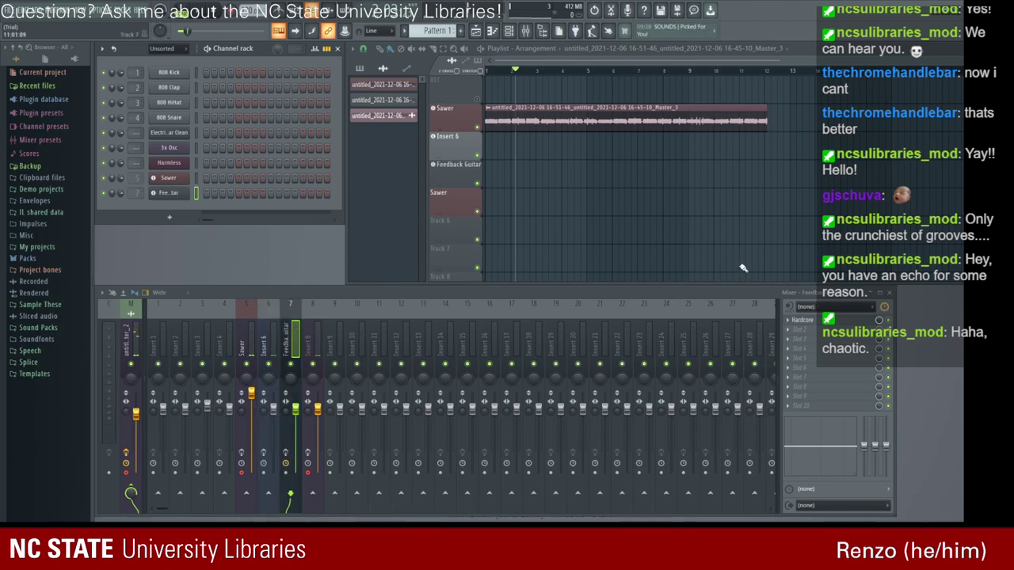
pyautogui.click(789, 322)
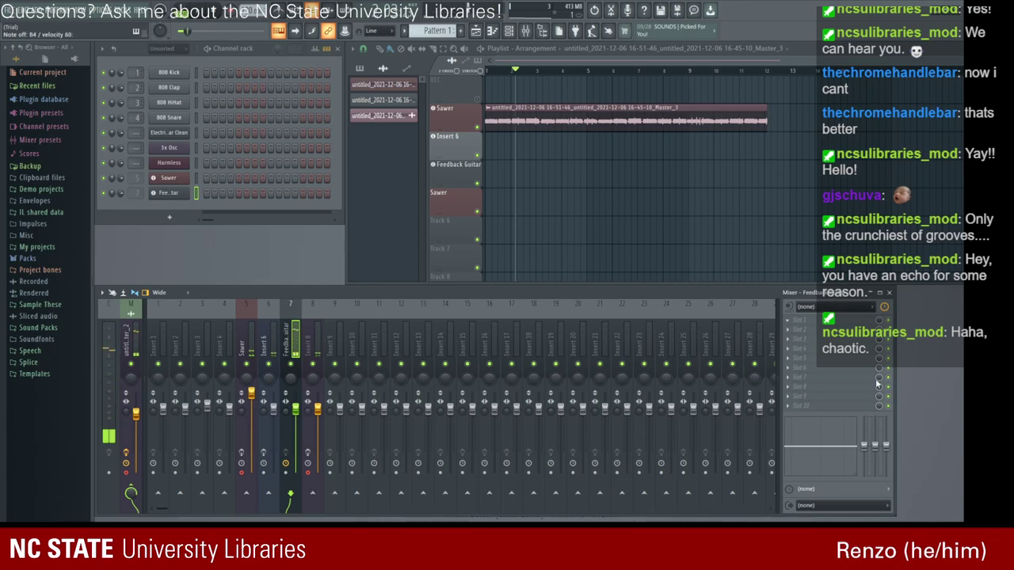
pyautogui.click(864, 388)
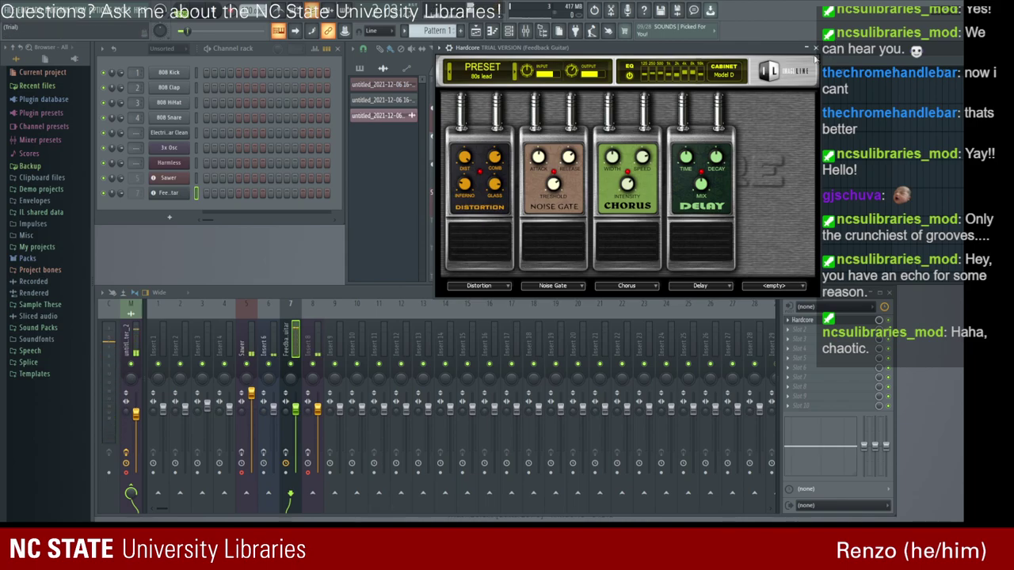
pyautogui.click(817, 48)
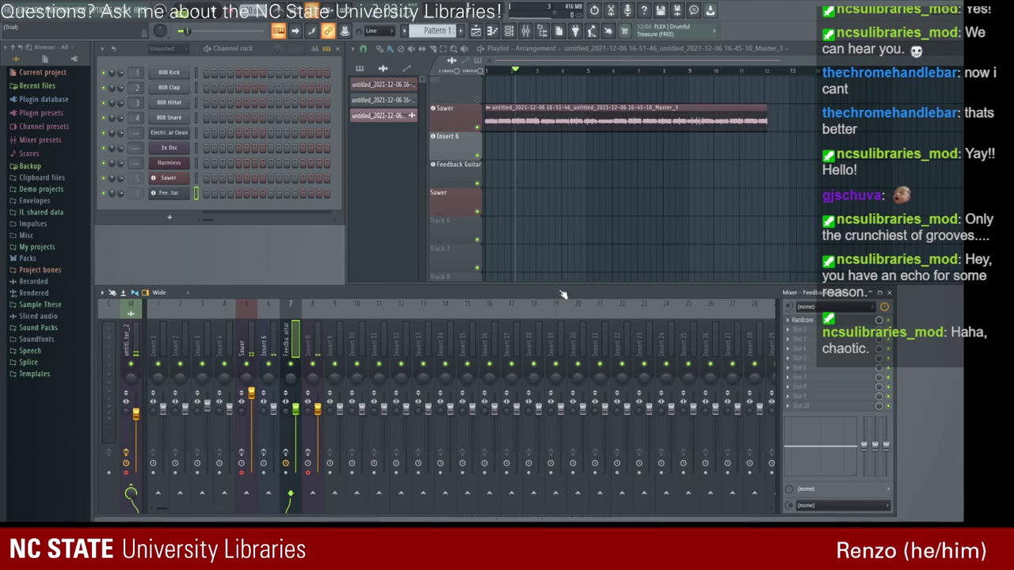
pyautogui.hotkey('ctrl', 'z')
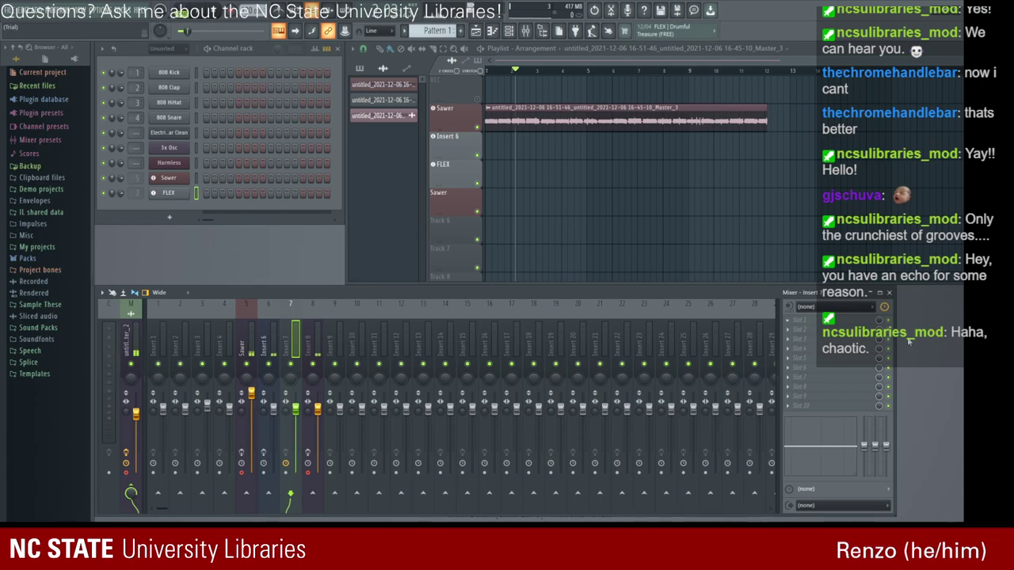
pyautogui.click(867, 381)
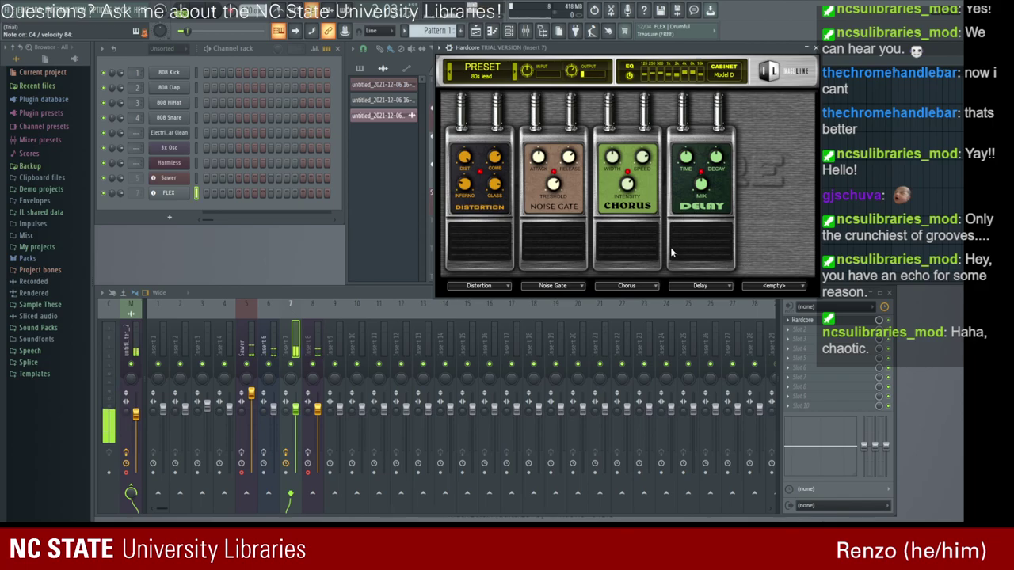
# Advance the Hardcore preset through Acid Rock X5 to Alien Surfing Lead and lower the volume fader of mixer insert 7.
pyautogui.click(515, 73)
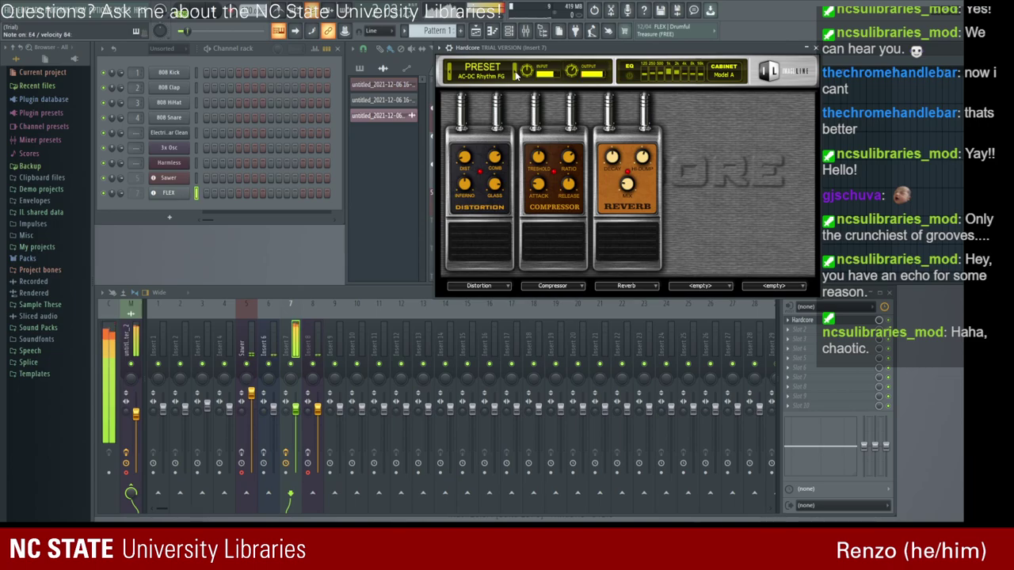
pyautogui.click(516, 73)
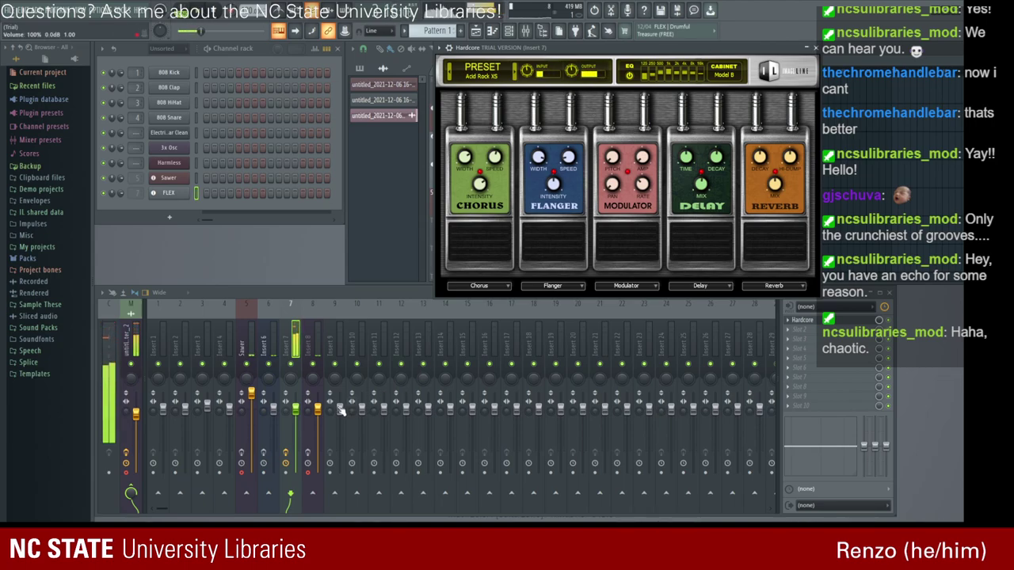
pyautogui.moveTo(301, 409); pyautogui.dragTo(296, 440)
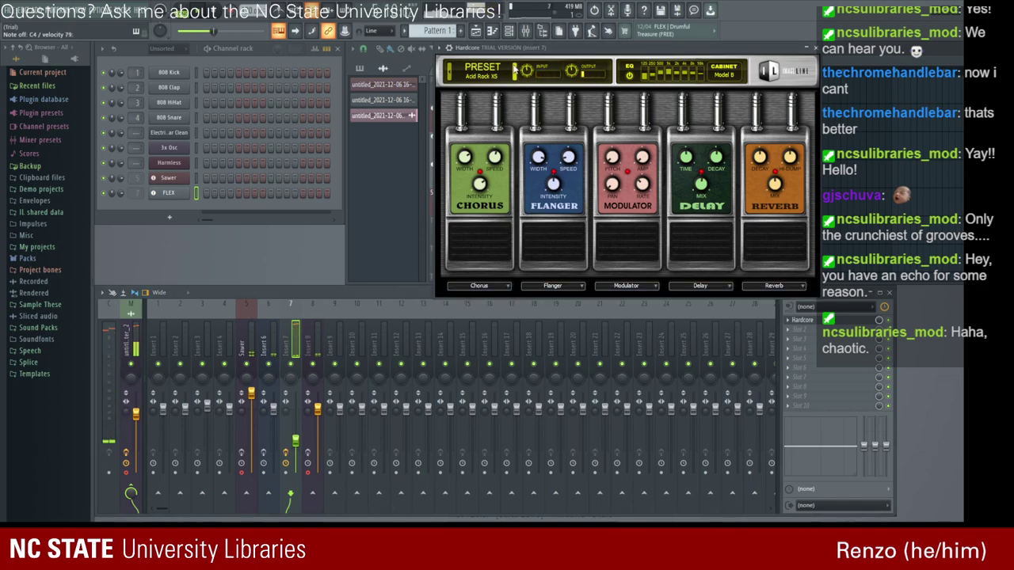
pyautogui.click(516, 70)
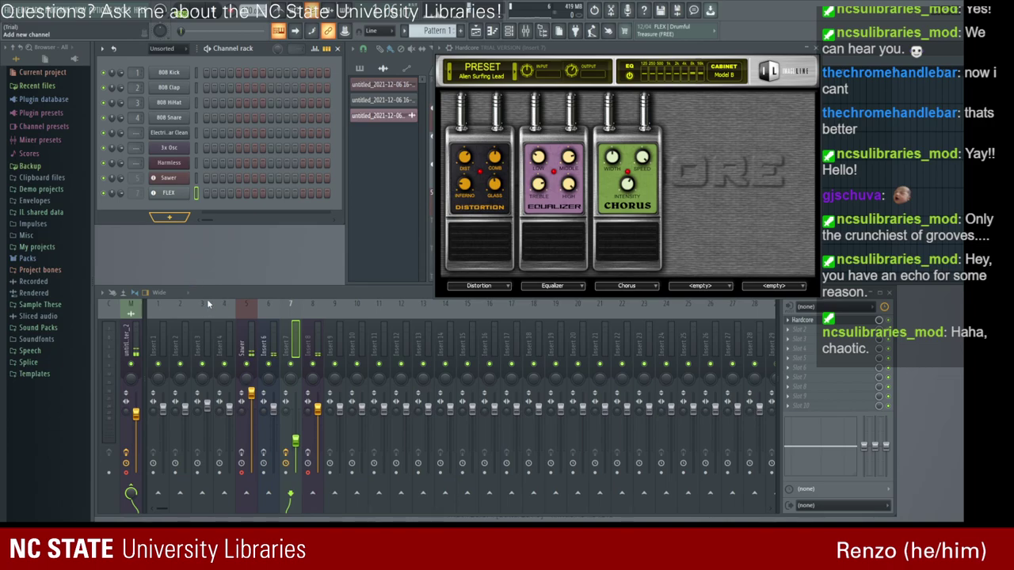
# Add another FLEX instrument channel and filter the presets of all packs by "piano".
pyautogui.click(169, 193)
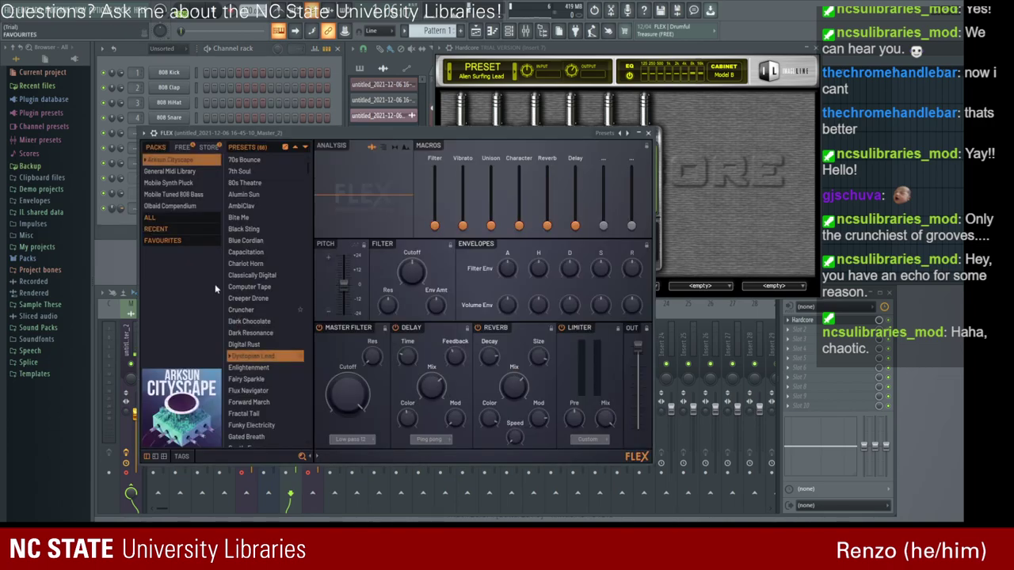
pyautogui.click(181, 218)
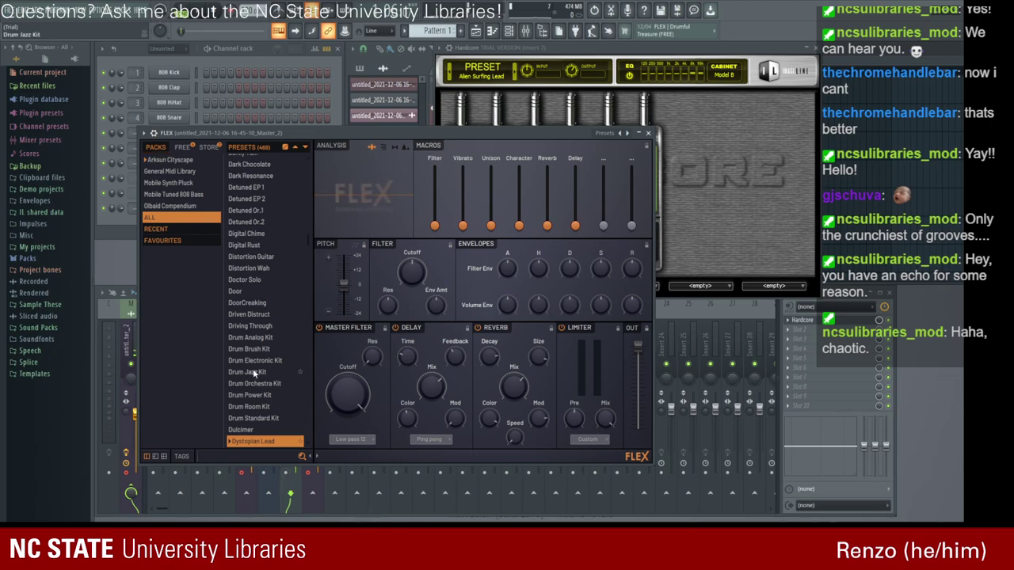
pyautogui.write('pianio')
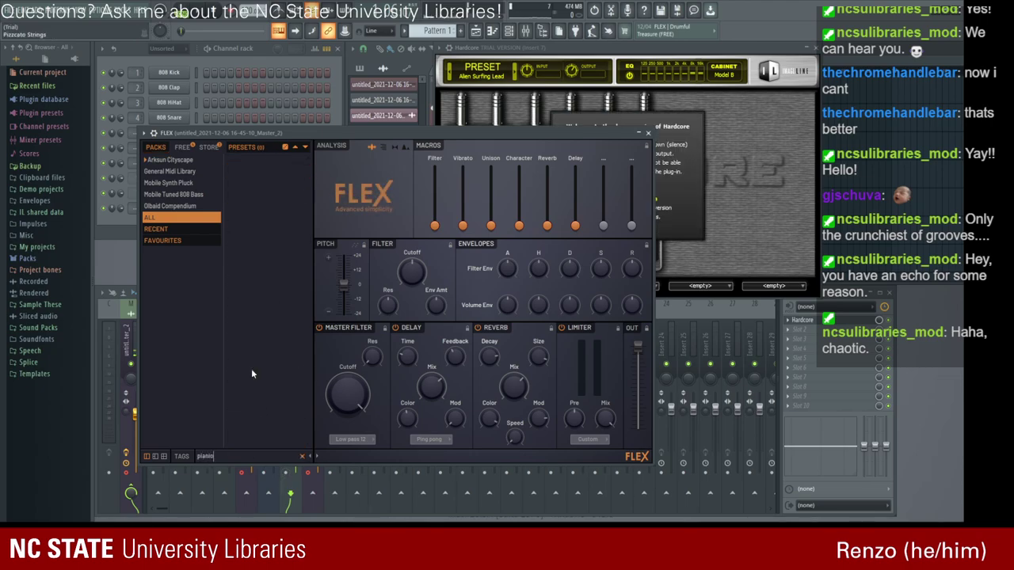
pyautogui.press('BackSpace')
pyautogui.press('BackSpace')
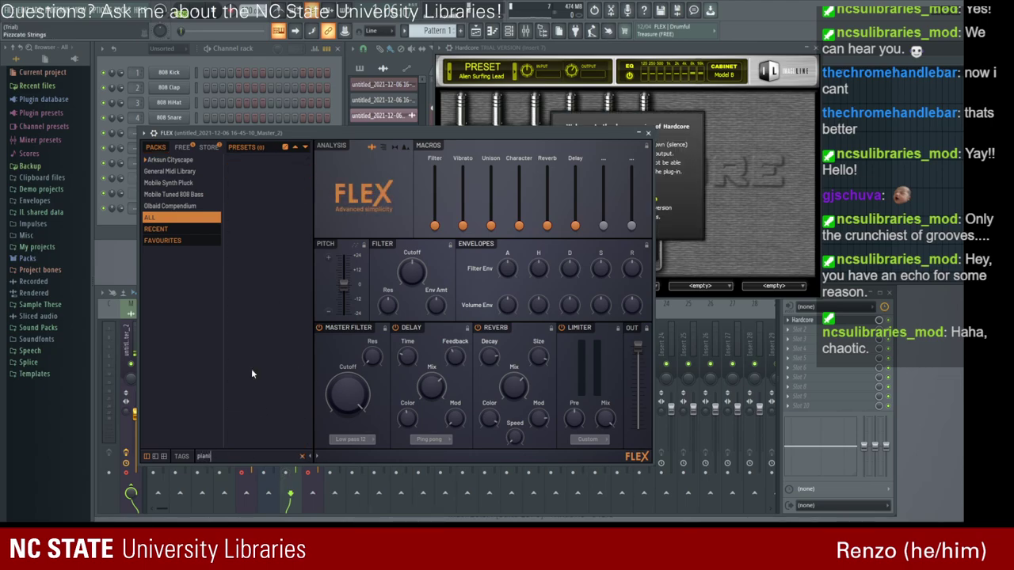
pyautogui.write('o')
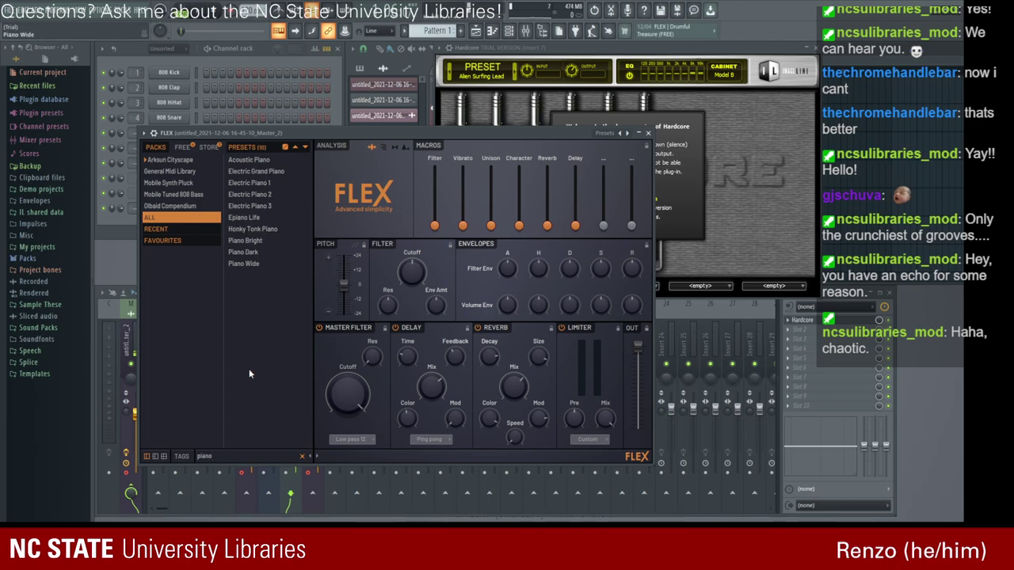
# Try Electric Piano 1 and 2, load the Piano Dark preset, and close the FLEX and Hardcore windows.
pyautogui.click(261, 183)
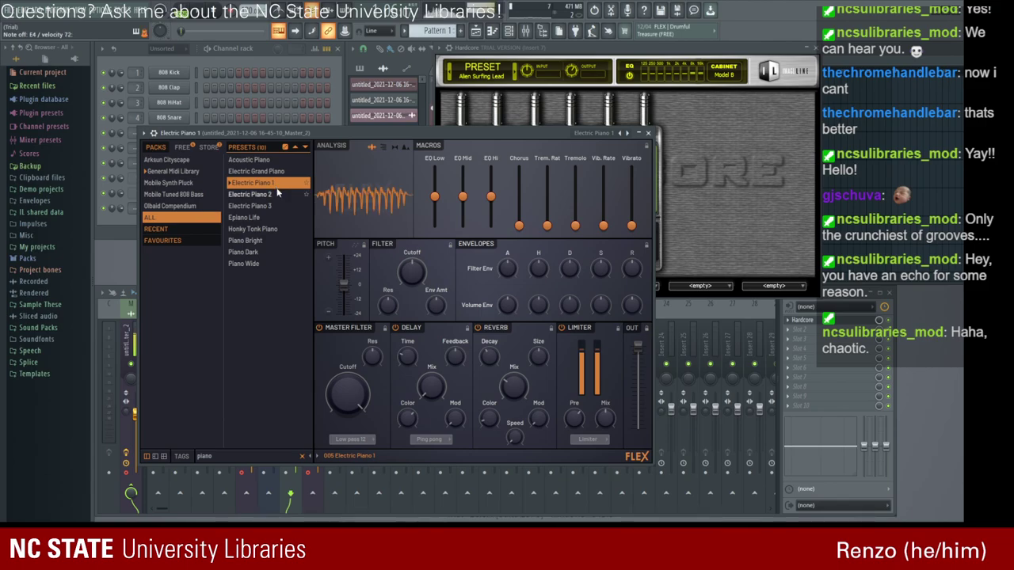
pyautogui.click(276, 194)
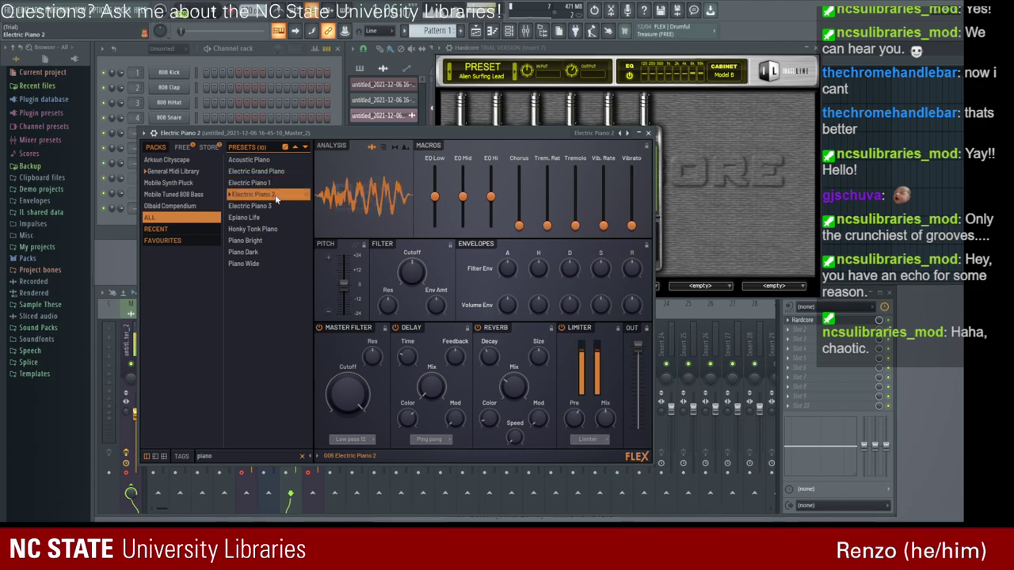
pyautogui.click(249, 254)
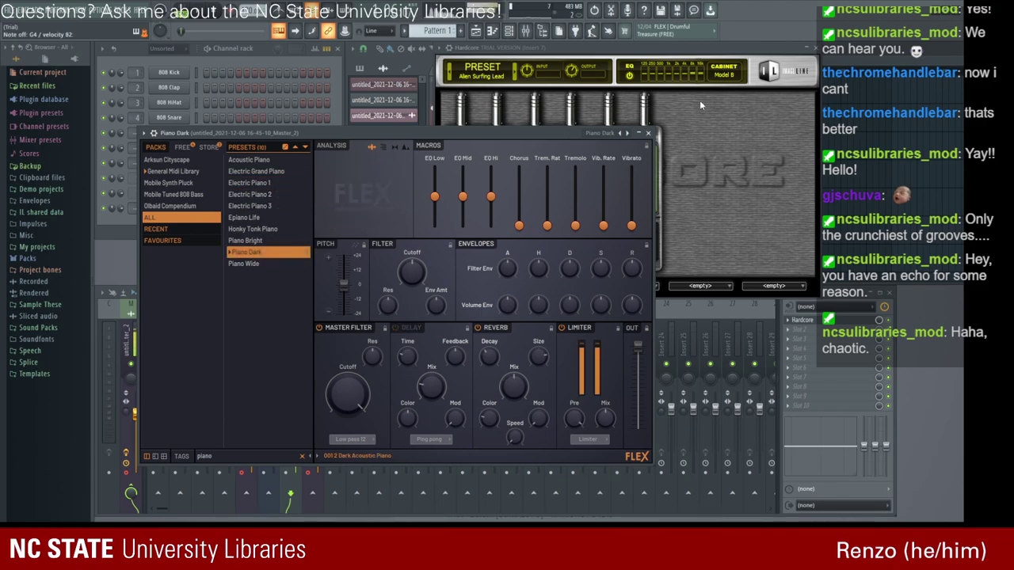
pyautogui.click(648, 133)
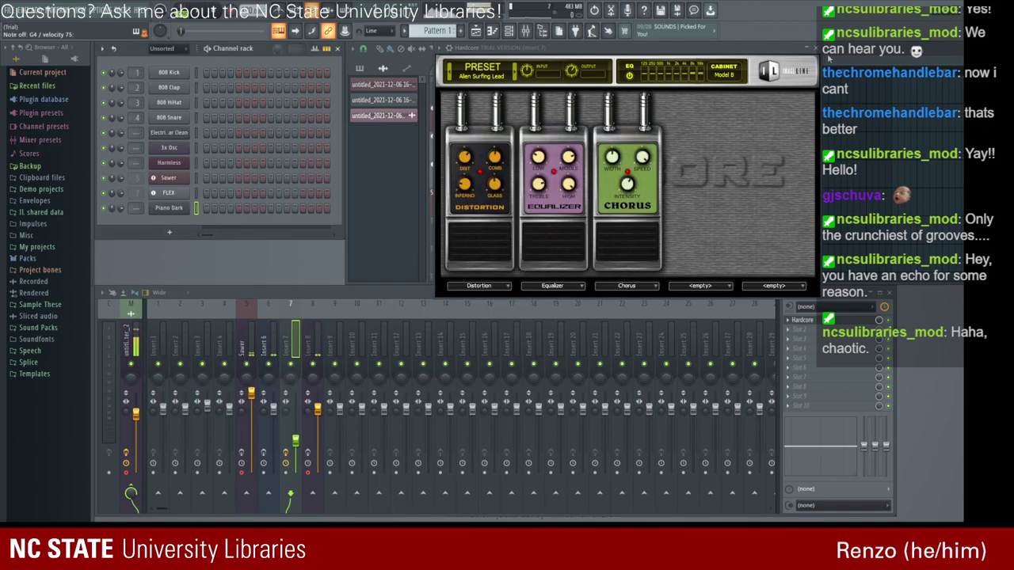
pyautogui.click(811, 48)
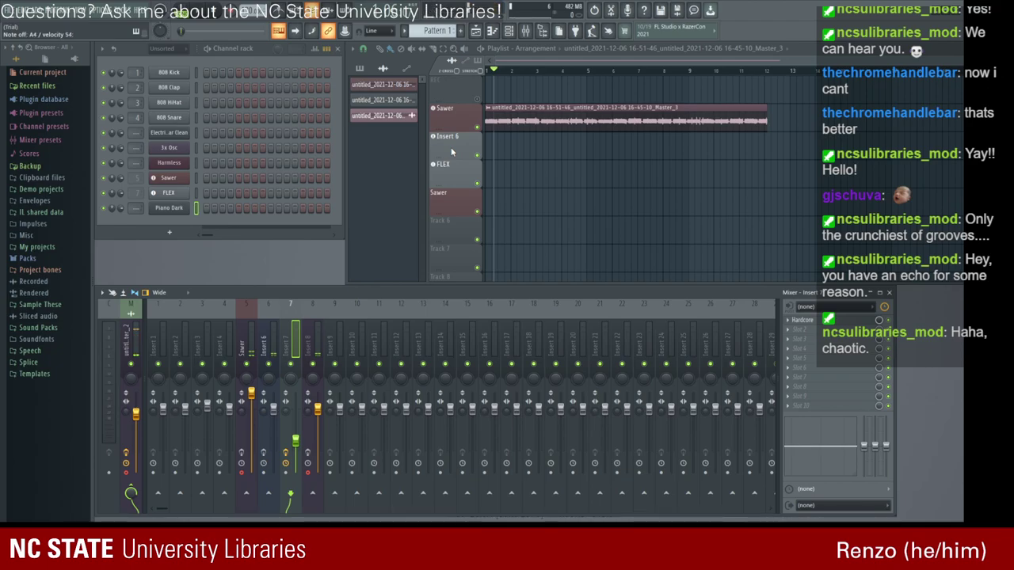
# Make the FLEX guitar channel active, check its Feedback Guitar preset, and close the instrument window.
pyautogui.click(177, 210)
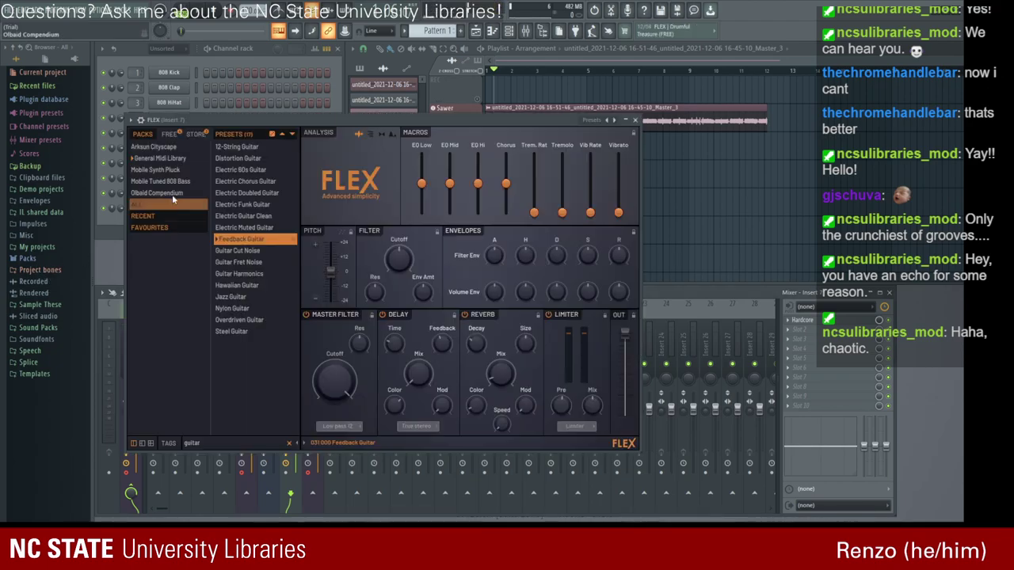
pyautogui.click(630, 122)
pyautogui.click(630, 122)
pyautogui.click(634, 120)
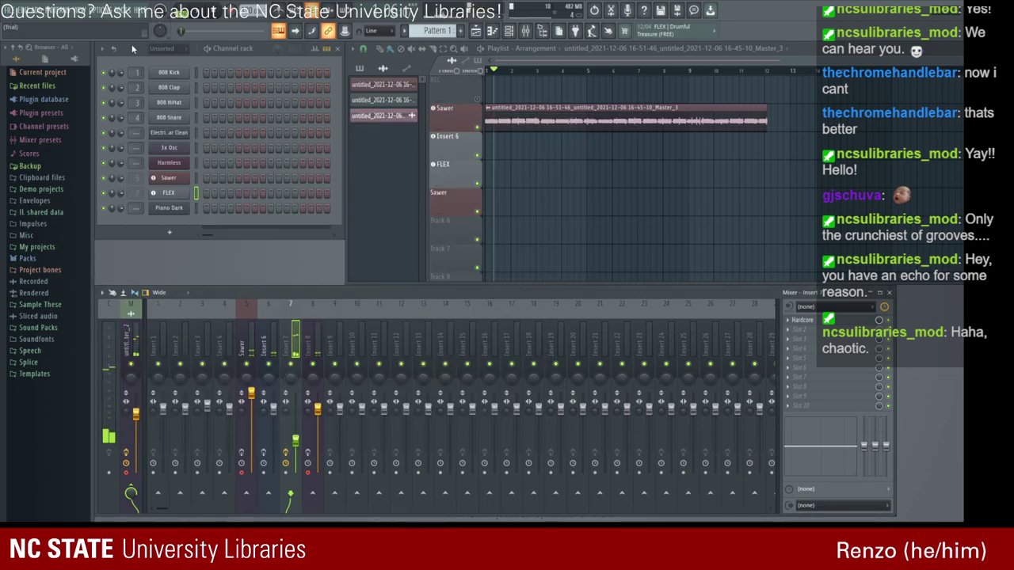
# Play the arrangement to try the guitar over the recorded loop, and replay it from bar 1.
pyautogui.press('space')
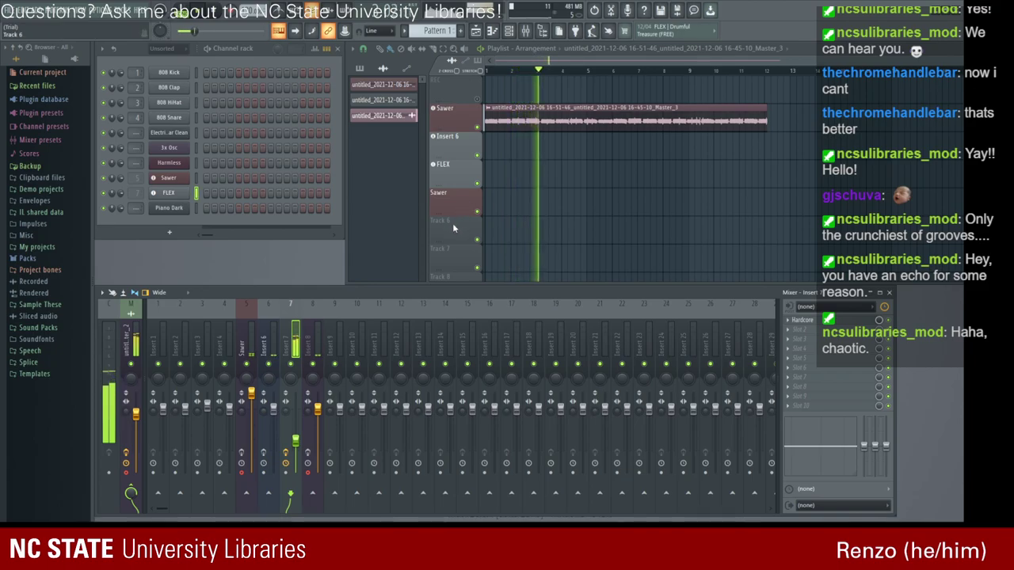
pyautogui.press('space')
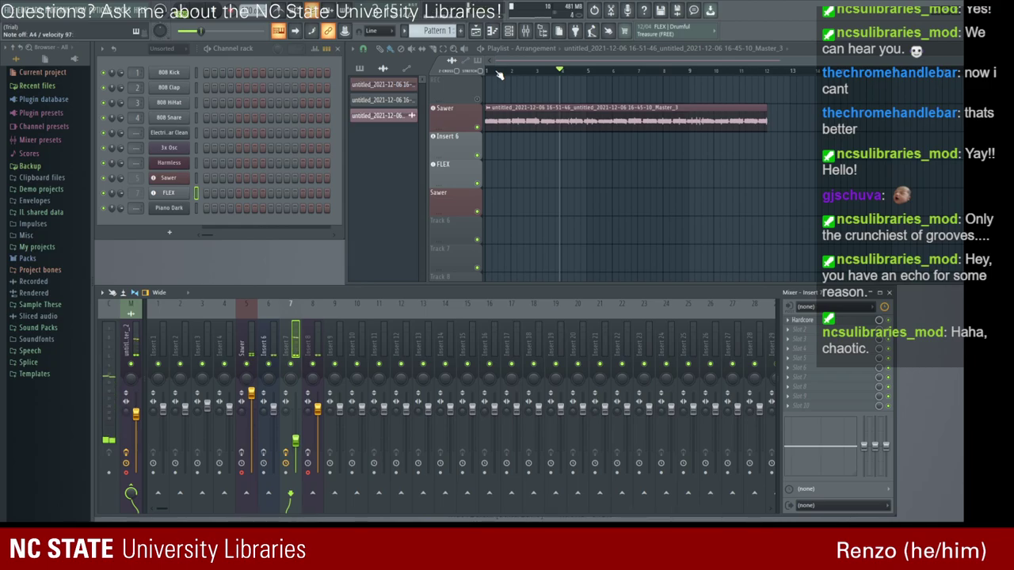
pyautogui.moveTo(557, 71); pyautogui.dragTo(484, 68)
pyautogui.press('space')
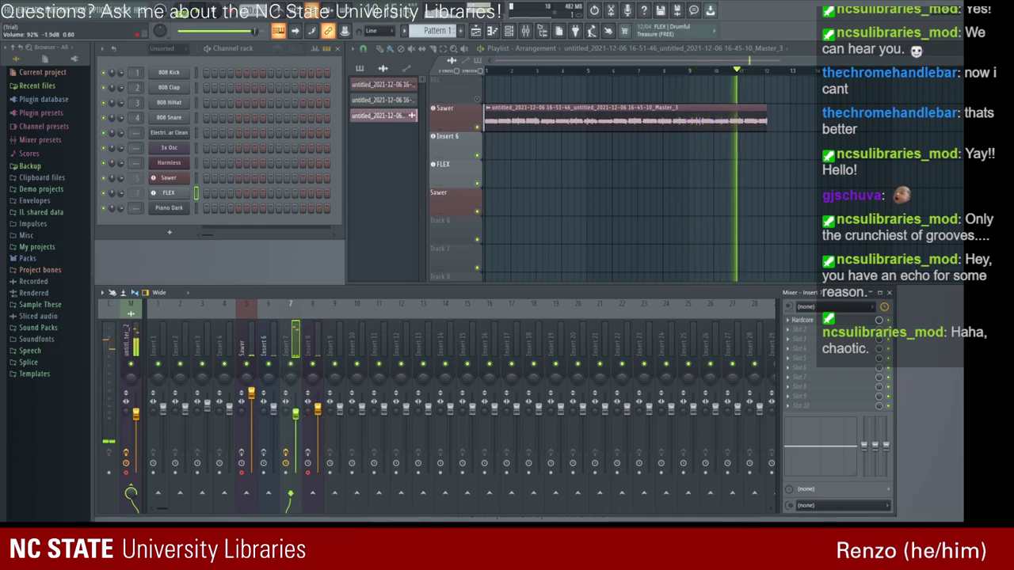
# Lower the volume of mixer track 7 and play the arrangement to check the guitar against the loop.
pyautogui.moveTo(293, 407); pyautogui.dragTo(297, 438)
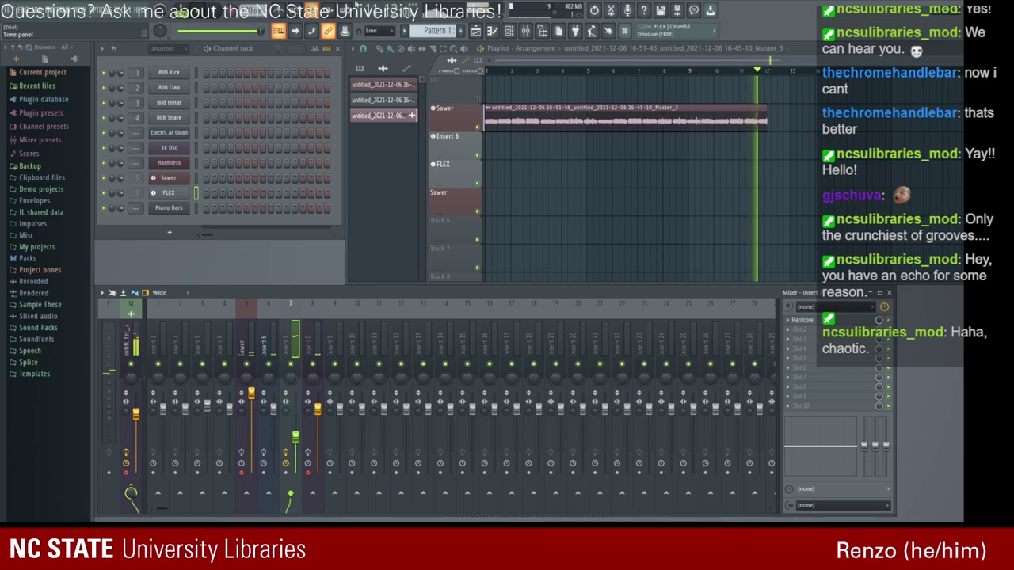
pyautogui.press('space')
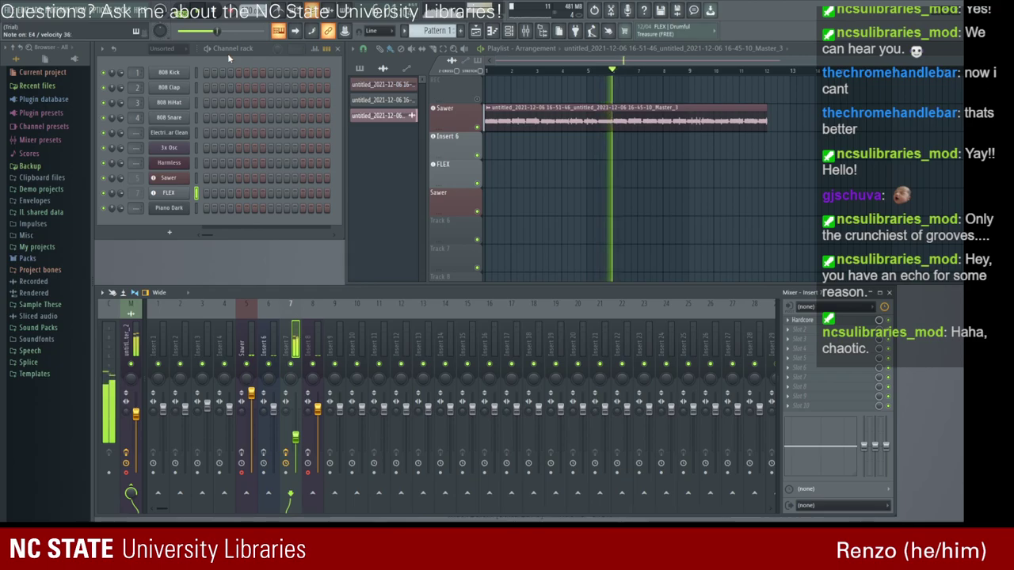
pyautogui.press('space')
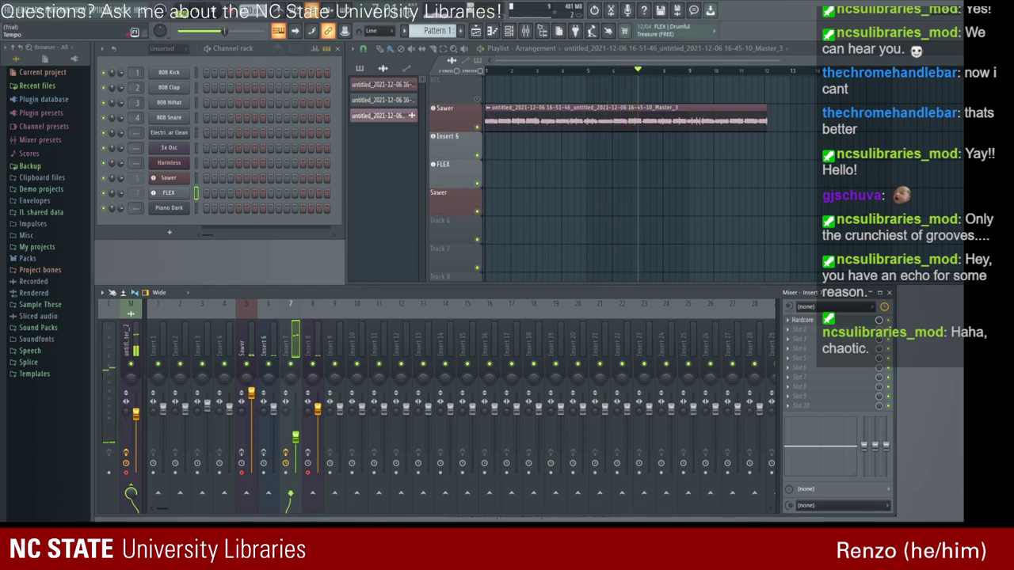
# Return to bar 1 and record the guitar as audio over the existing loop in the playlist.
pyautogui.moveTo(639, 68); pyautogui.dragTo(413, 47)
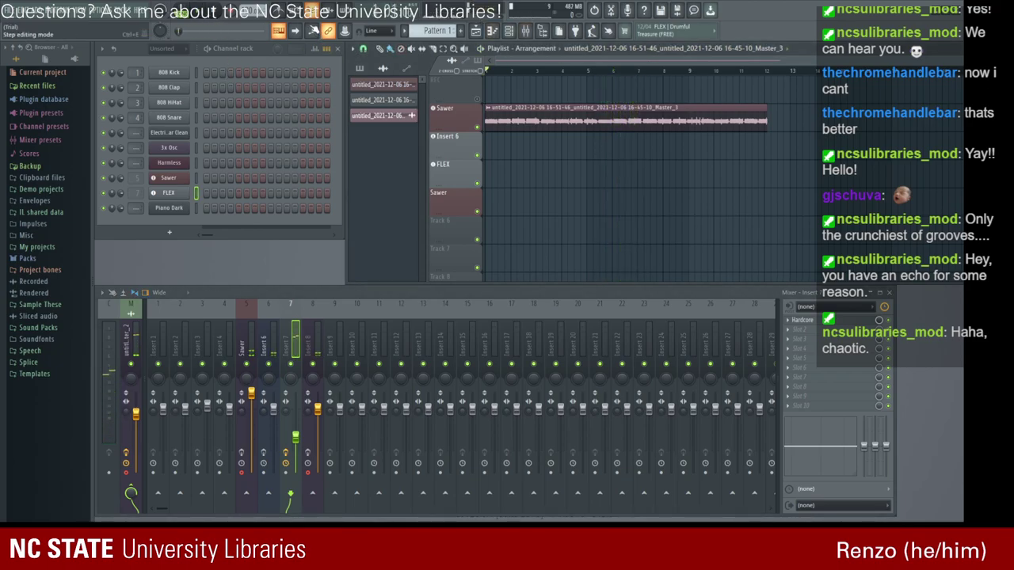
pyautogui.click(553, 257)
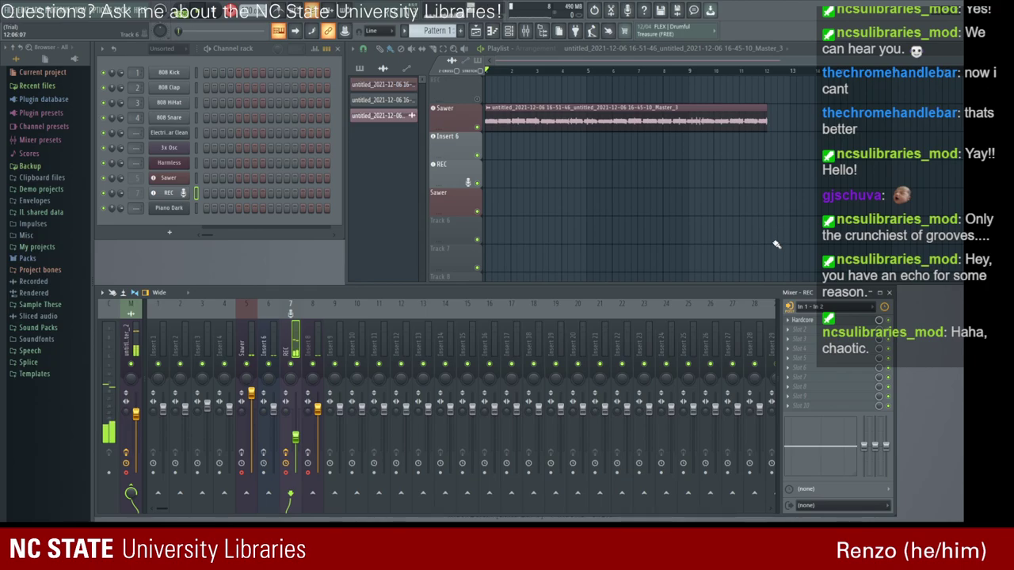
pyautogui.press('space')
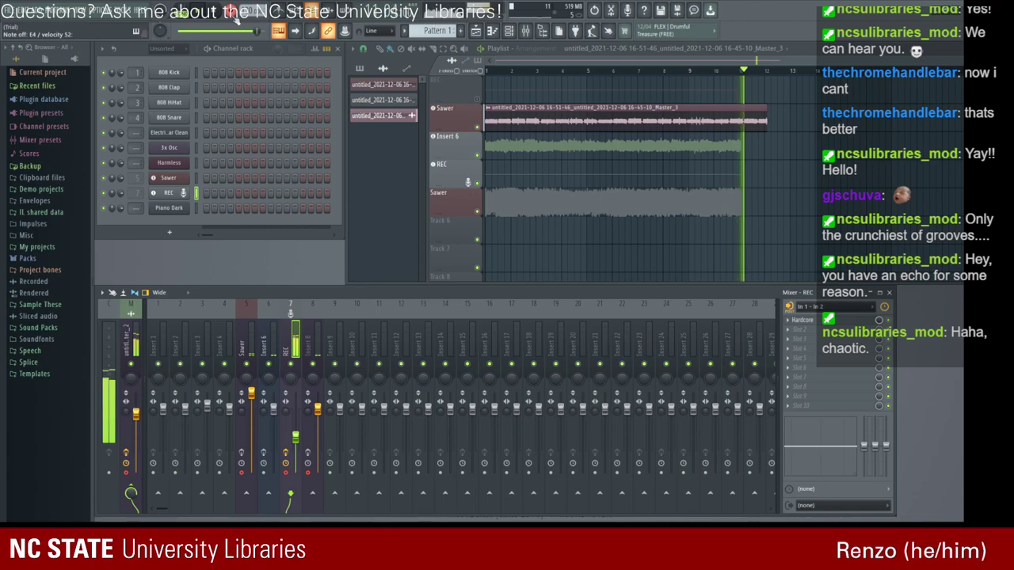
pyautogui.press('space')
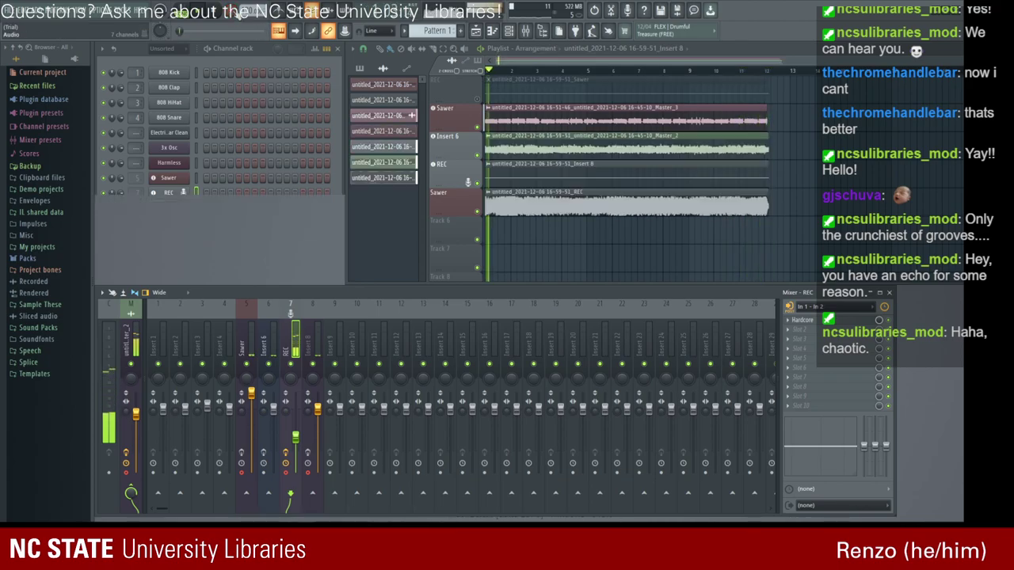
# Delete the empty Insert 8 recording clip and move the REC guitar clip up one track.
pyautogui.click(208, 16)
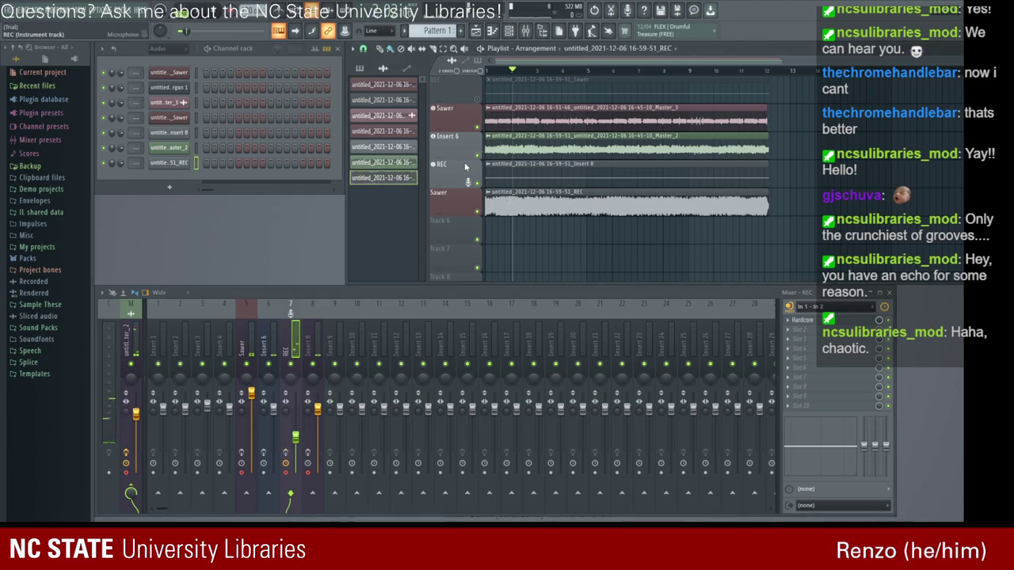
pyautogui.rightClick(501, 168)
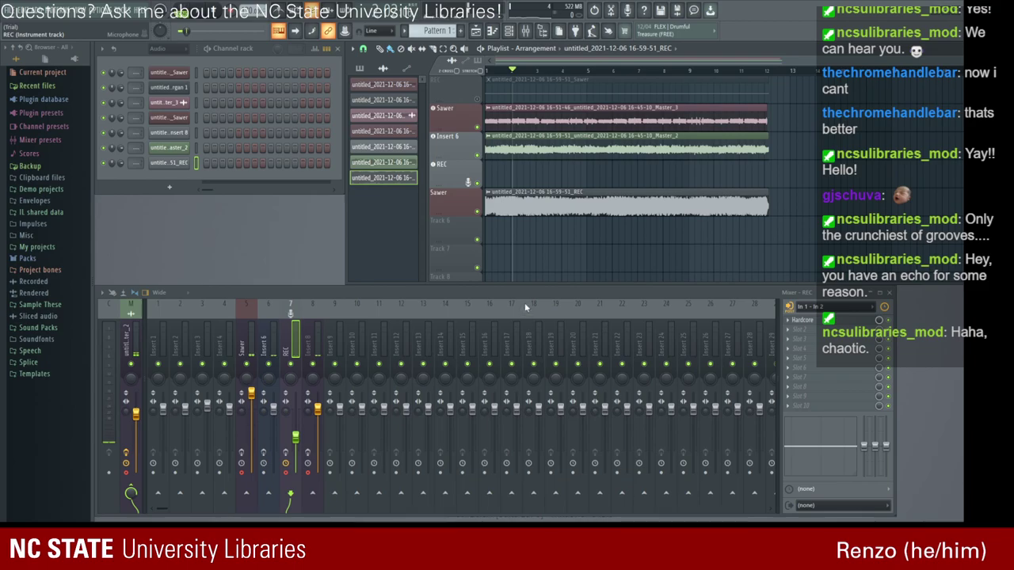
pyautogui.hotkey('ctrl', 'z')
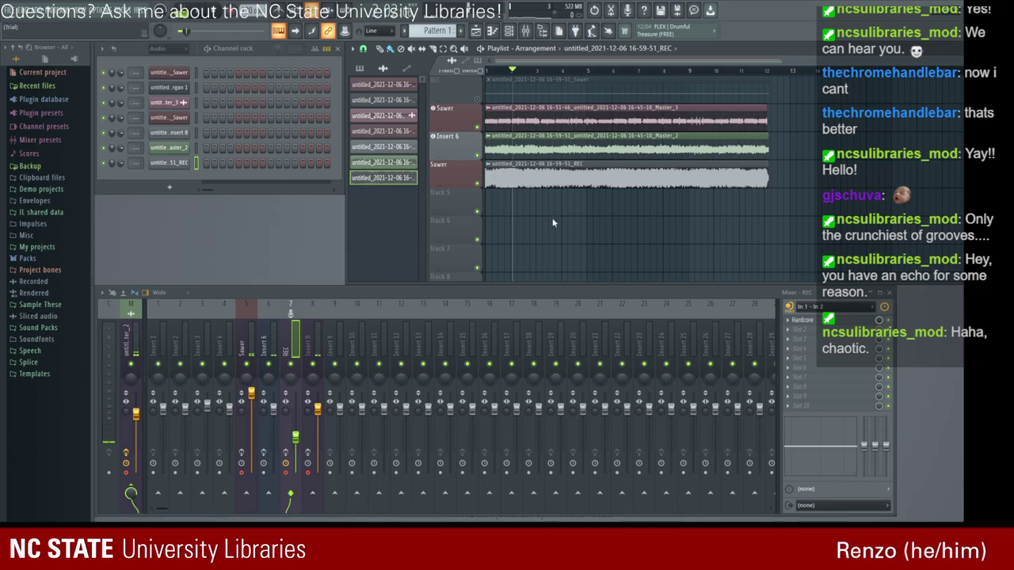
# Normalize the REC guitar clip in Edison, send the result to the playlist as a new audio clip, and close the editor.
pyautogui.hotkey('ctrl', 'e')
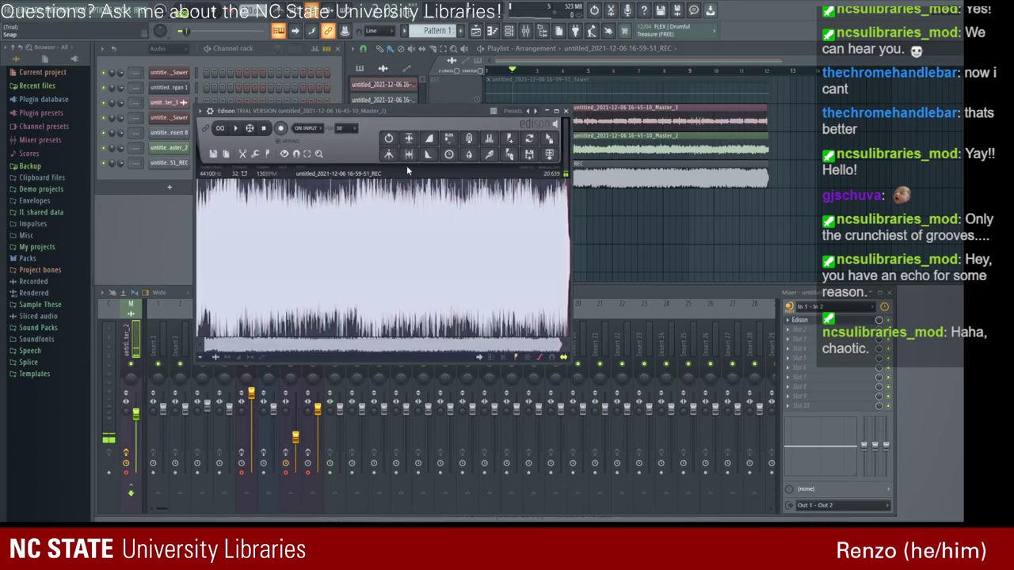
pyautogui.click(408, 140)
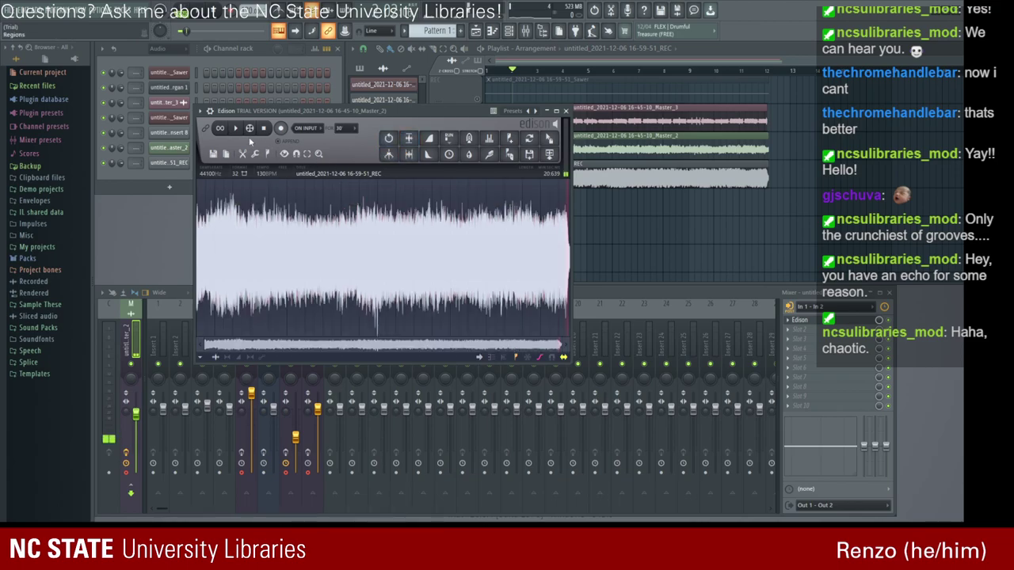
pyautogui.click(554, 159)
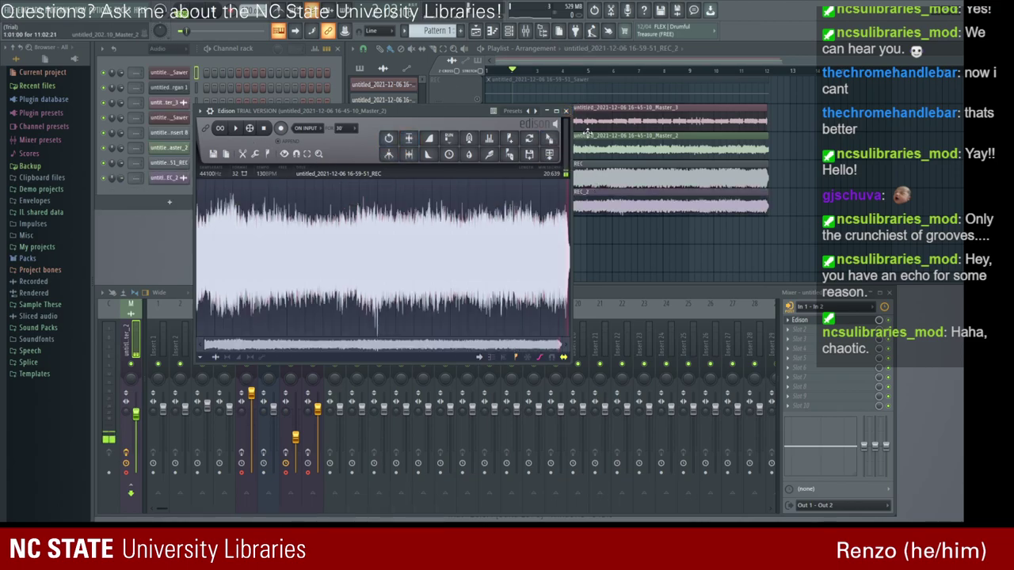
pyautogui.click(566, 112)
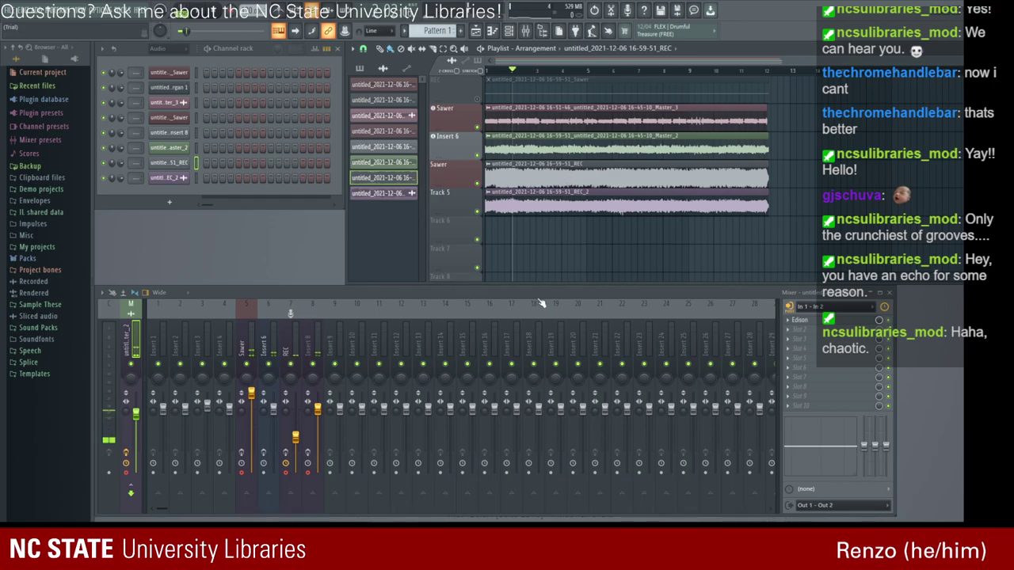
# Replace the original REC clip with the normalized REC_2 clip and mute that playlist track.
pyautogui.rightClick(528, 171)
pyautogui.moveTo(504, 197); pyautogui.dragTo(503, 157)
pyautogui.click(406, 161)
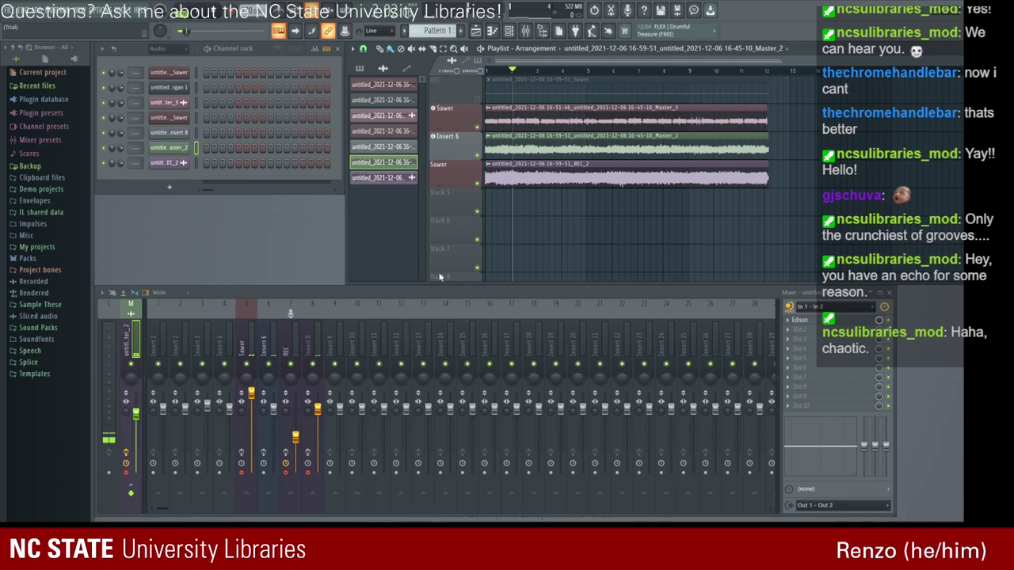
pyautogui.click(516, 178)
pyautogui.click(478, 183)
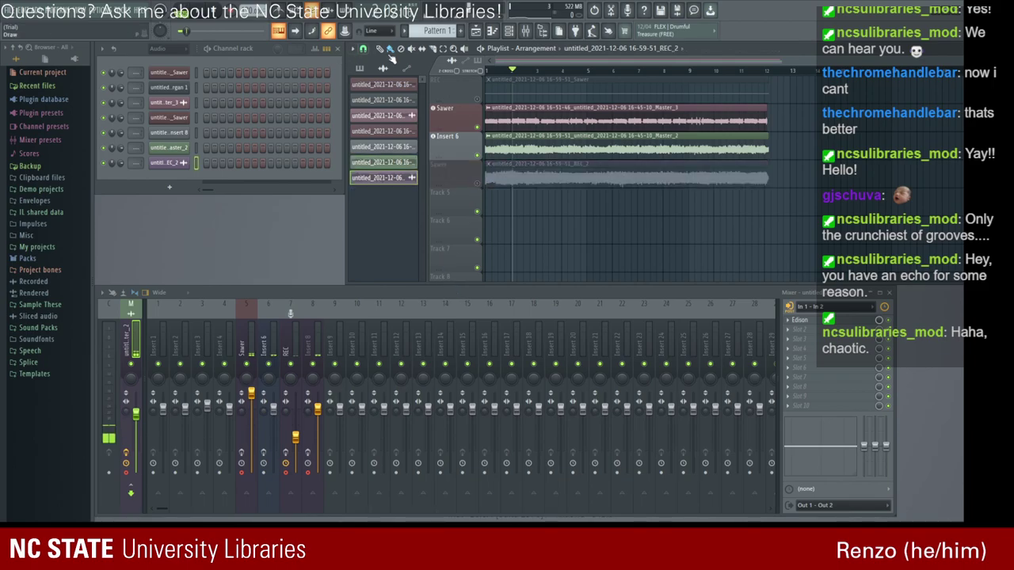
# Play the arrangement and remove the REC guitar channel from the channel rack with all channels shown.
pyautogui.click(295, 30)
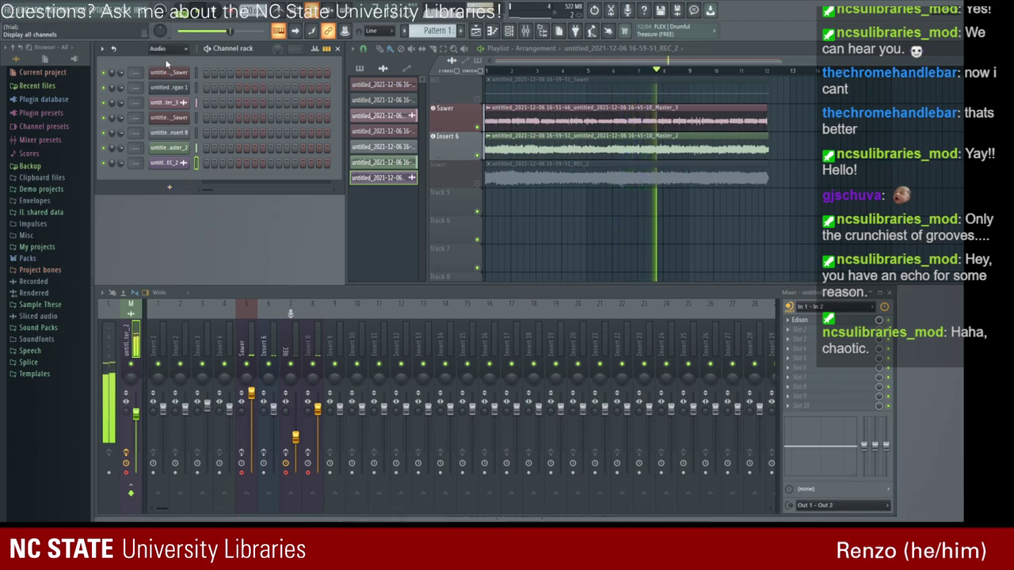
pyautogui.scroll(1, 169, 50)
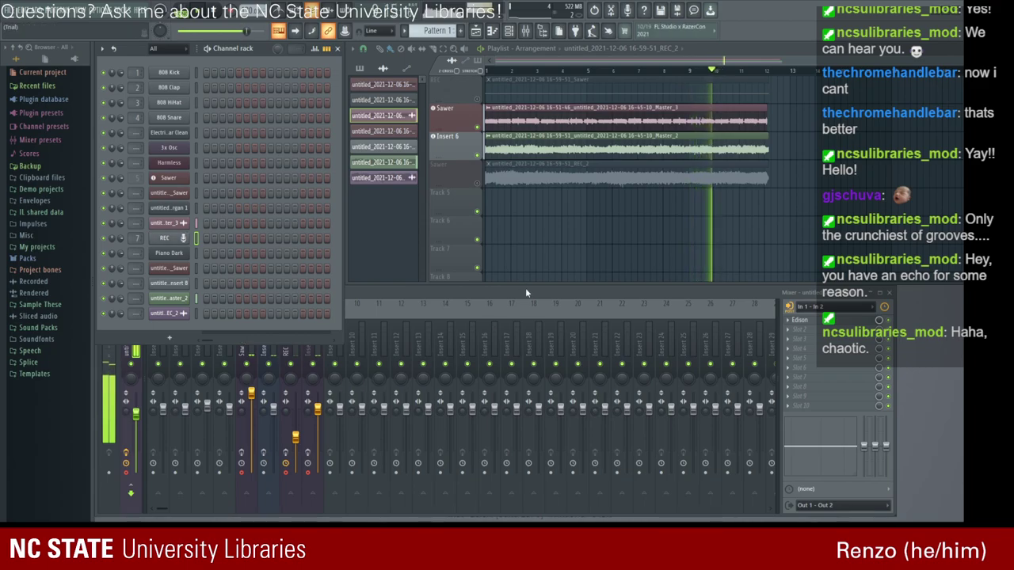
pyautogui.scroll(-1, 158, 48)
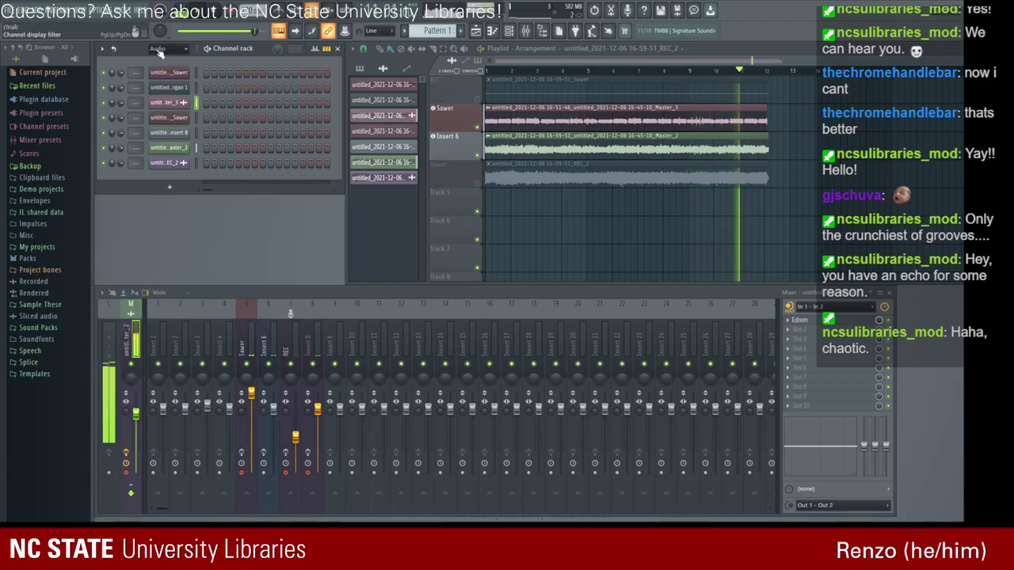
pyautogui.scroll(1, 152, 43)
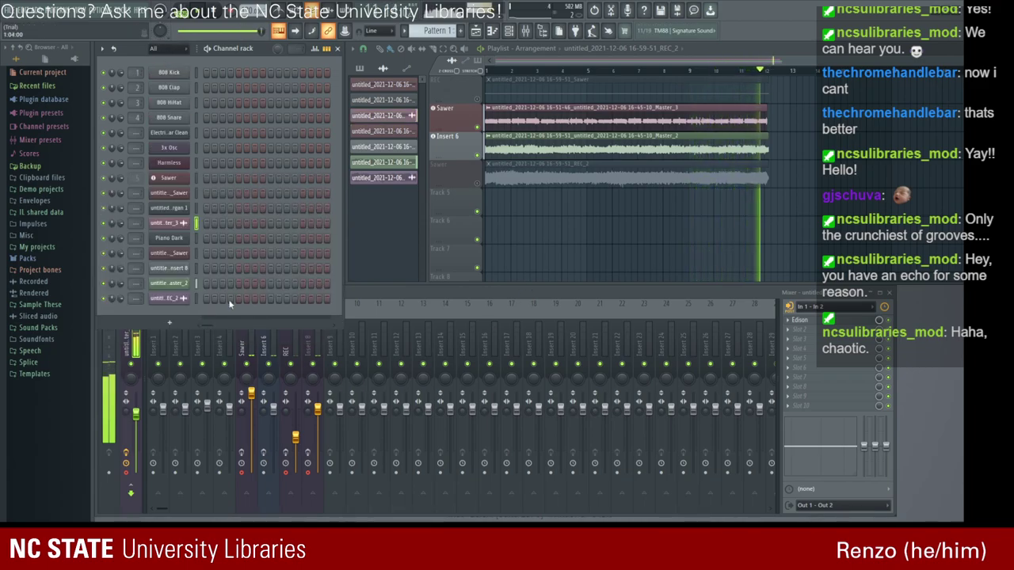
# Filter the Piano Dark channel's FLEX presets by "guit", try Jazz Guitar, and load Nylon Guitar.
pyautogui.click(178, 244)
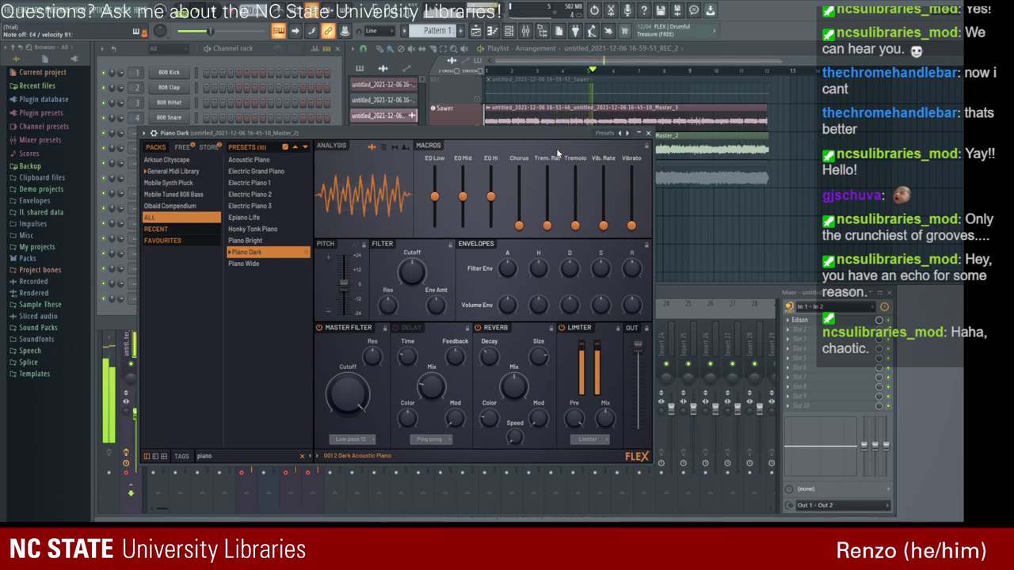
pyautogui.click(301, 457)
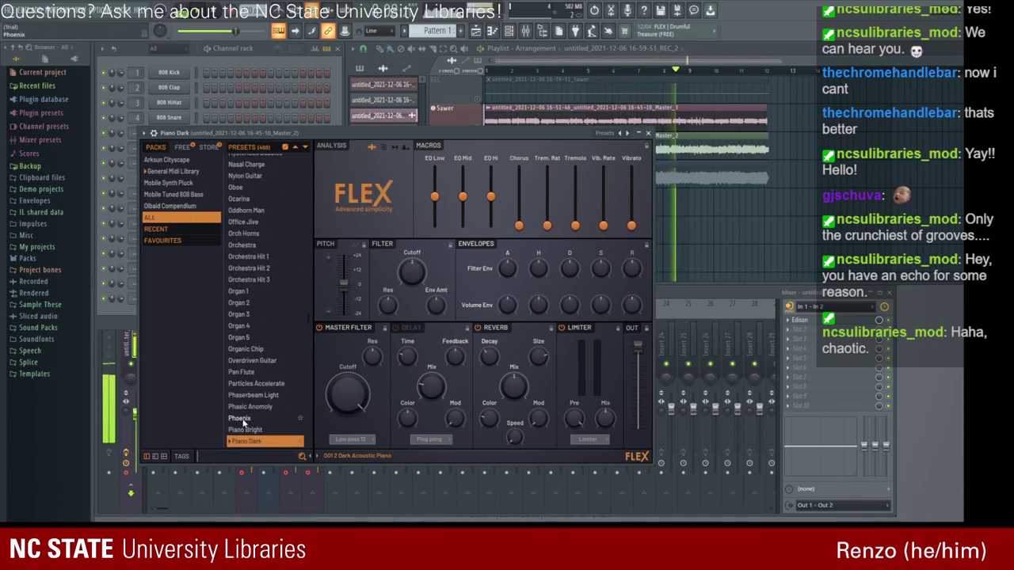
pyautogui.write('guit')
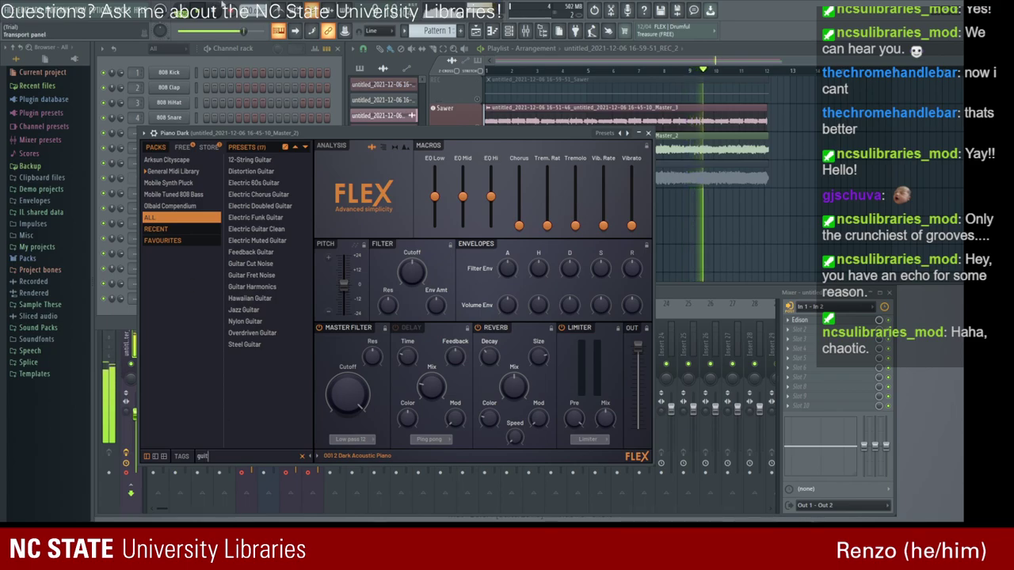
pyautogui.click(246, 310)
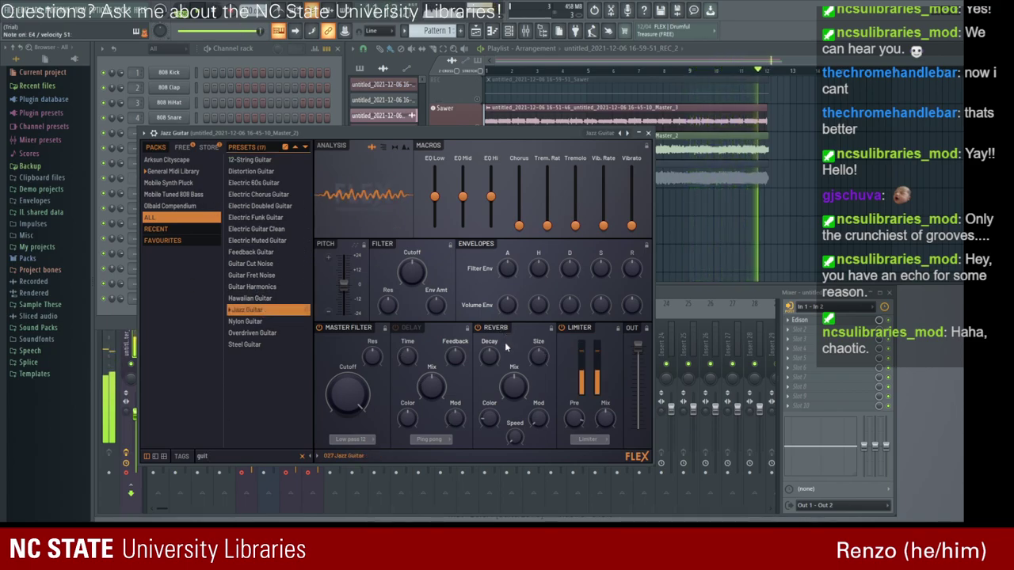
pyautogui.click(244, 323)
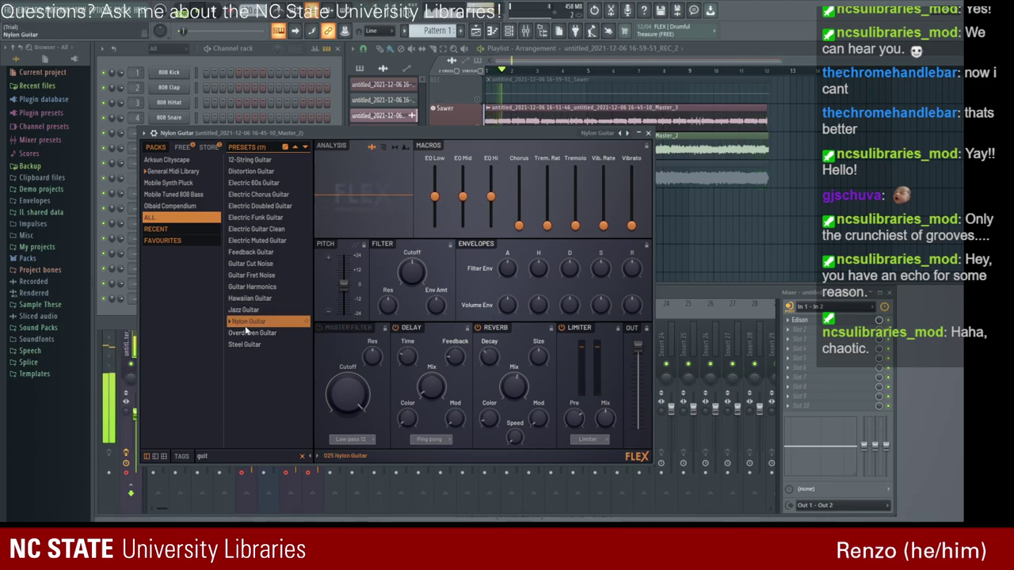
pyautogui.click(648, 133)
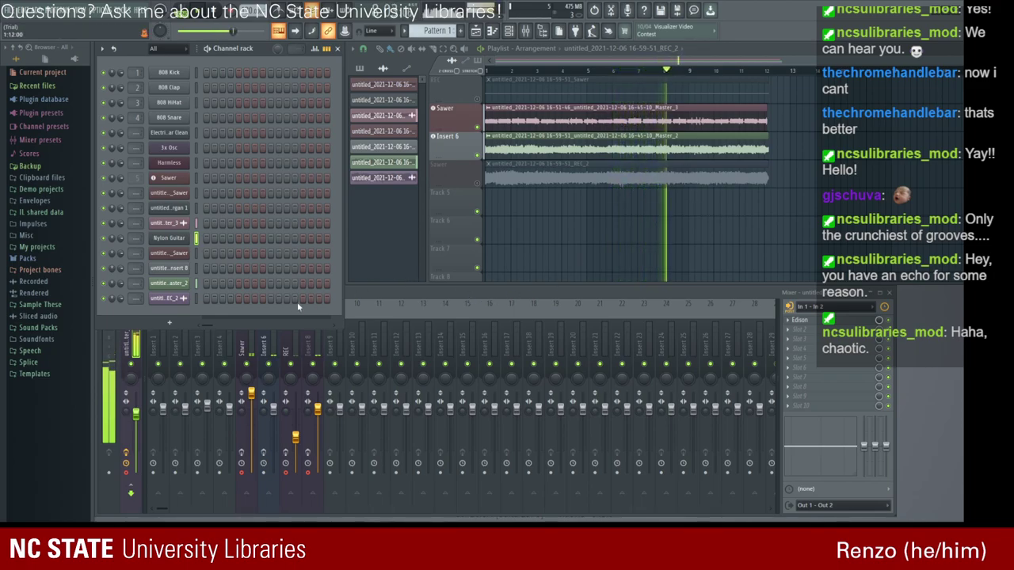
# Route the Nylon Guitar channel to mixer track 8 and check that track's Hardcore effect.
pyautogui.click(173, 239)
pyautogui.click(648, 135)
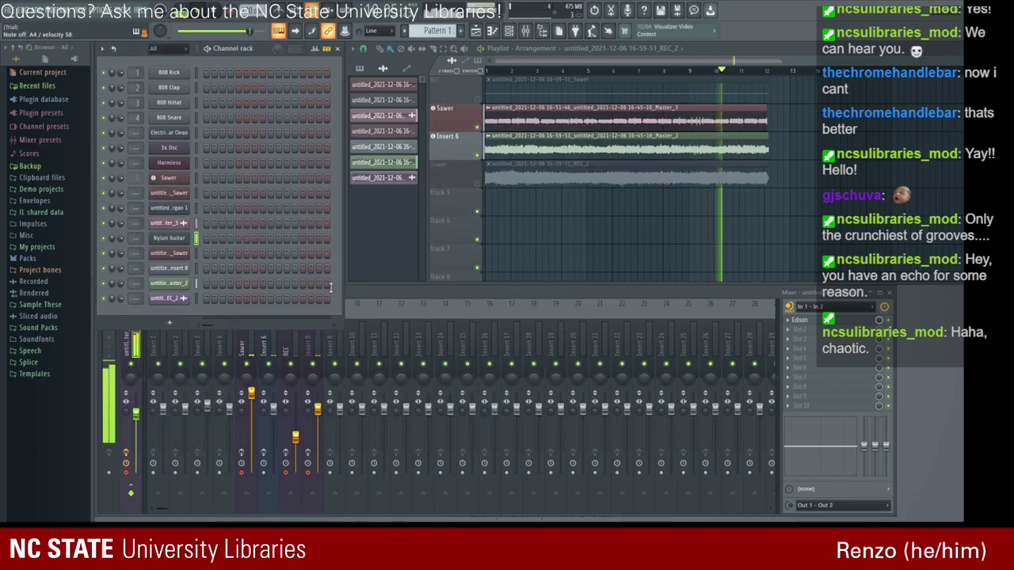
pyautogui.moveTo(171, 242); pyautogui.dragTo(315, 353)
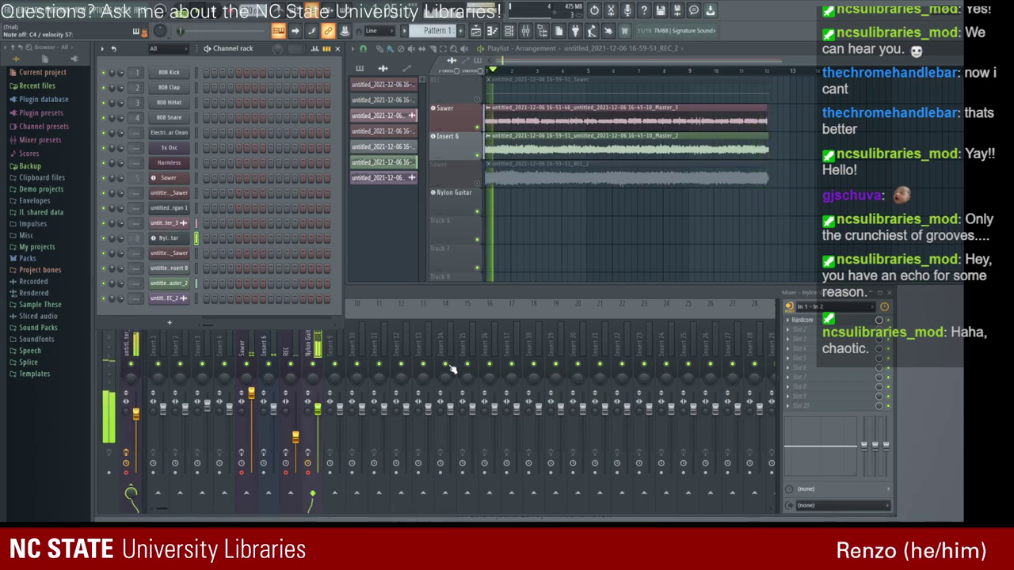
pyautogui.click(808, 320)
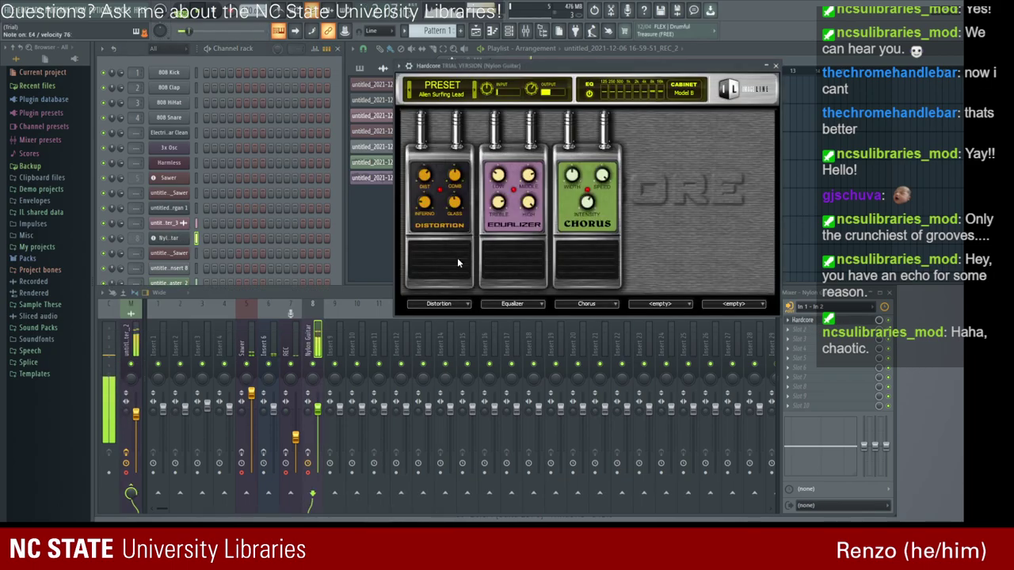
pyautogui.click(776, 67)
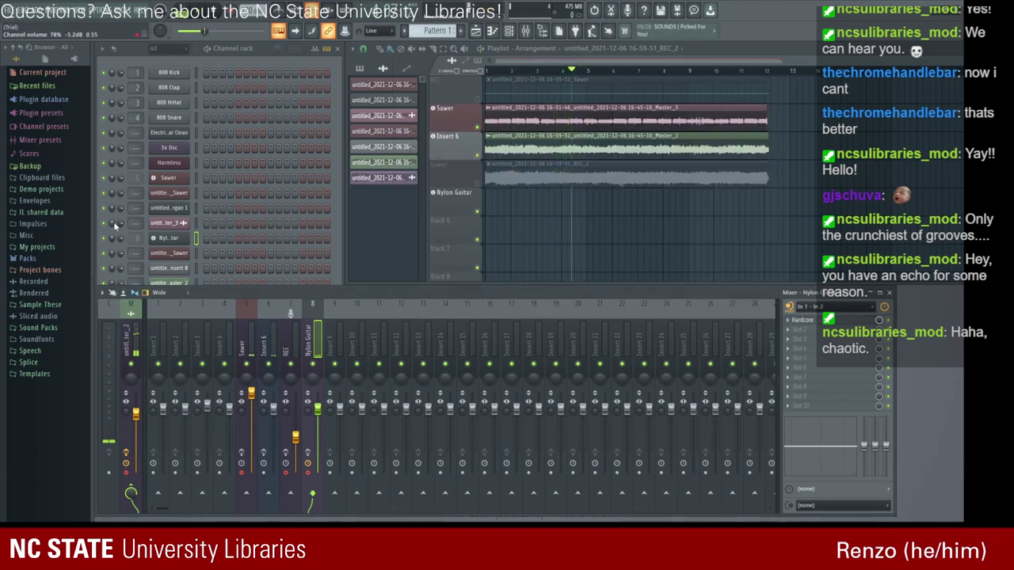
# Delete the 808 Kick, Clap, HiHat and Snare channels from the unsorted group and open the Electric Guitar Clean instrument.
pyautogui.click(179, 91)
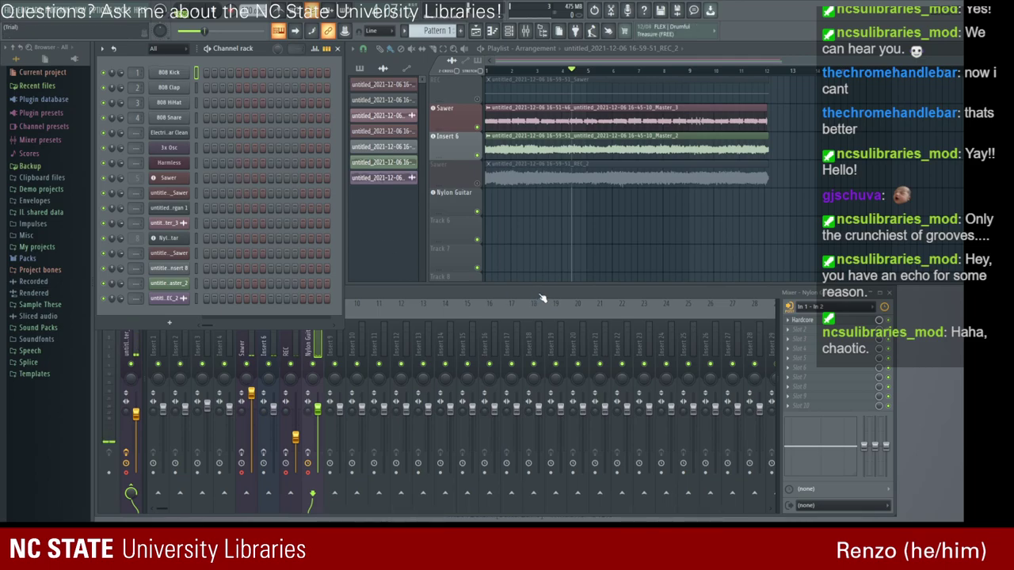
pyautogui.press('pagedown')
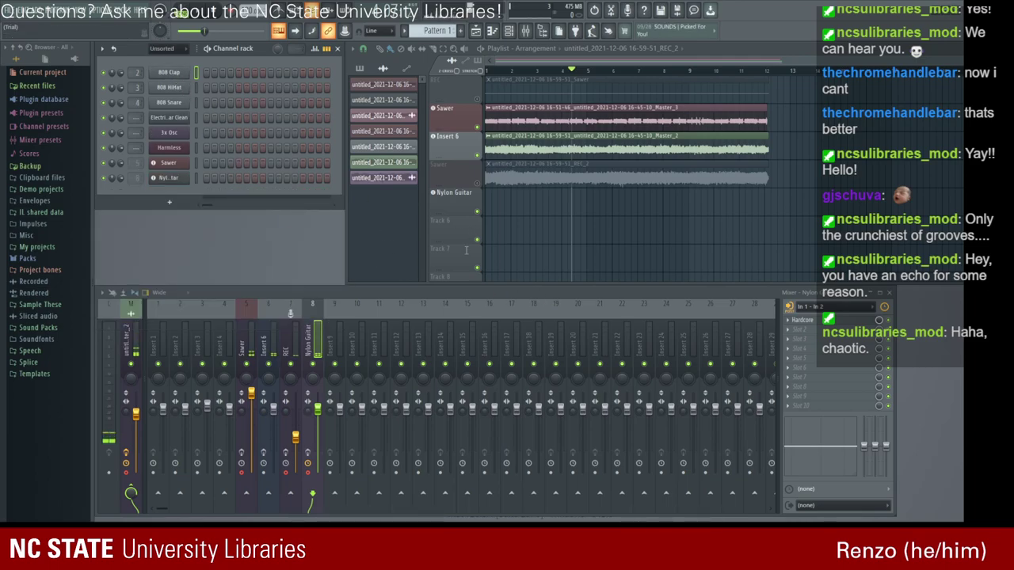
pyautogui.click(530, 306)
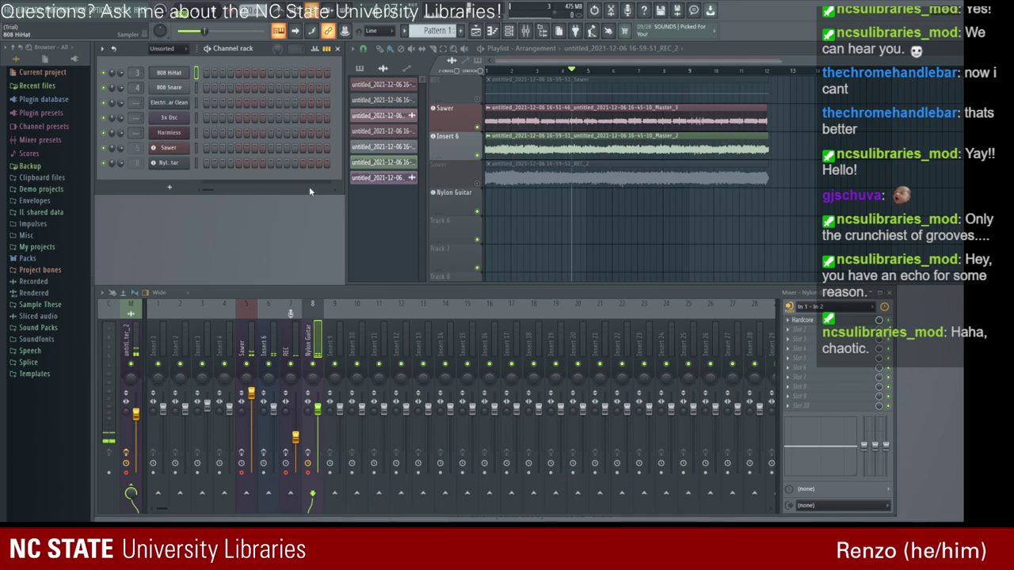
pyautogui.hotkey('alt', 'Delete')
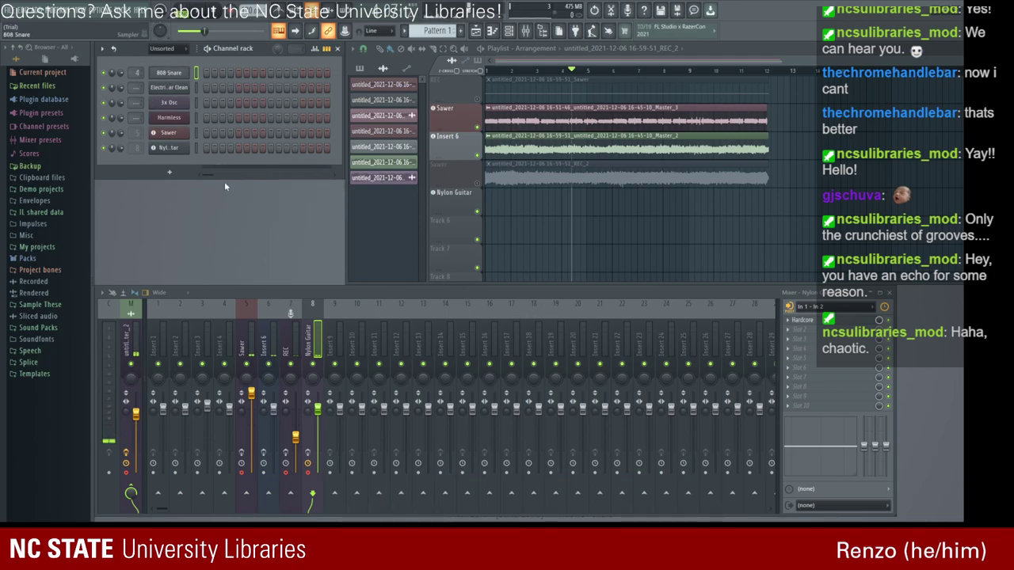
pyautogui.click(524, 300)
pyautogui.click(172, 73)
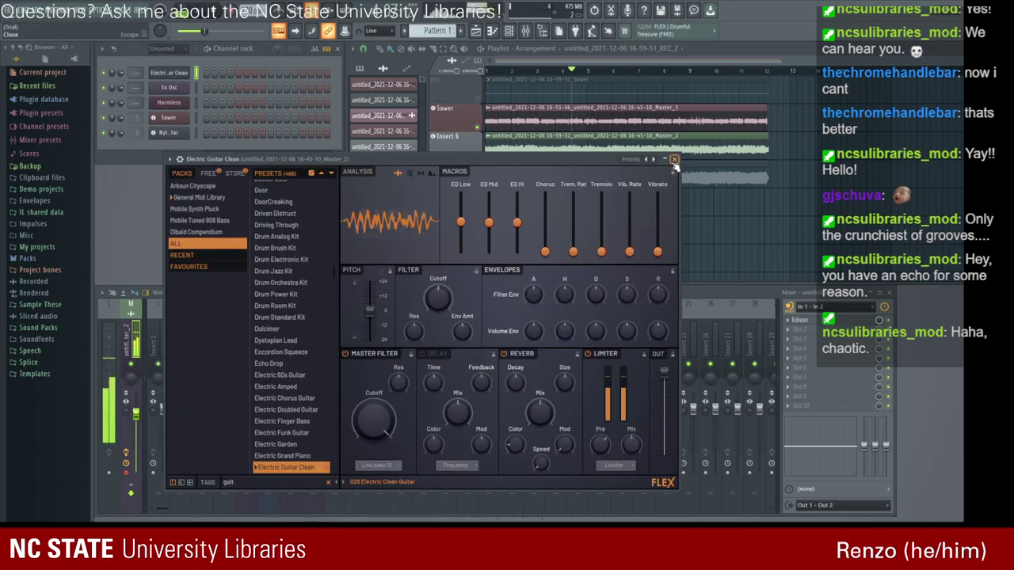
# Route the Electric Guitar Clean channel to mixer track 1 and bend its Fruity WaveShaper curve's midpoint up to nearly maximum.
pyautogui.click(675, 158)
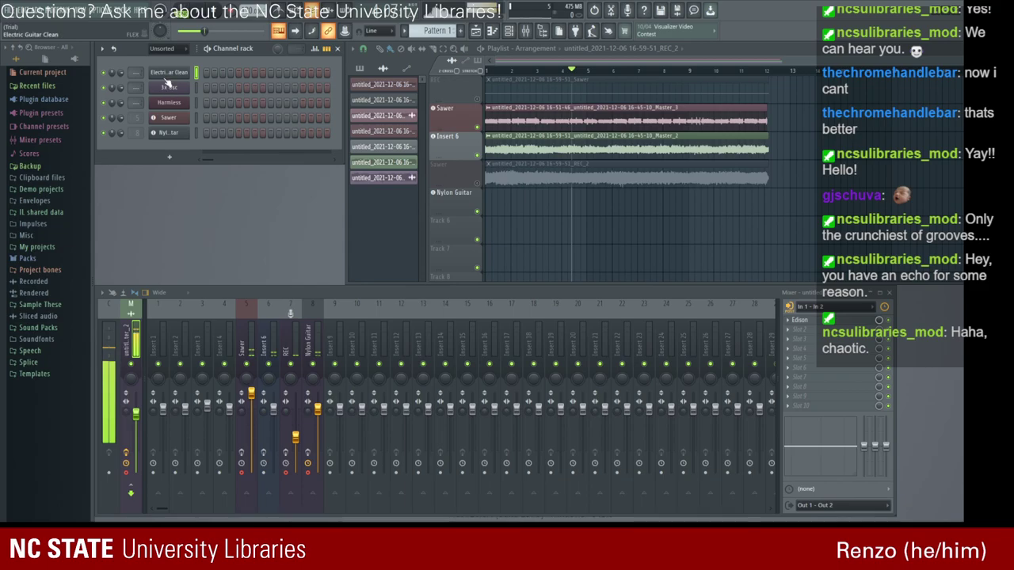
pyautogui.hotkey('ctrl', 'l')
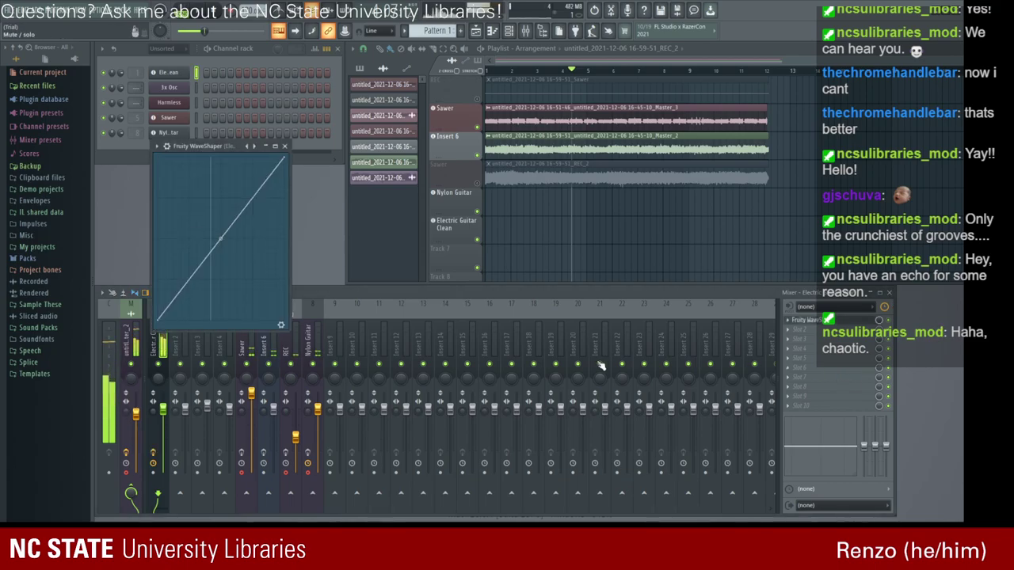
pyautogui.moveTo(221, 215); pyautogui.dragTo(221, 165)
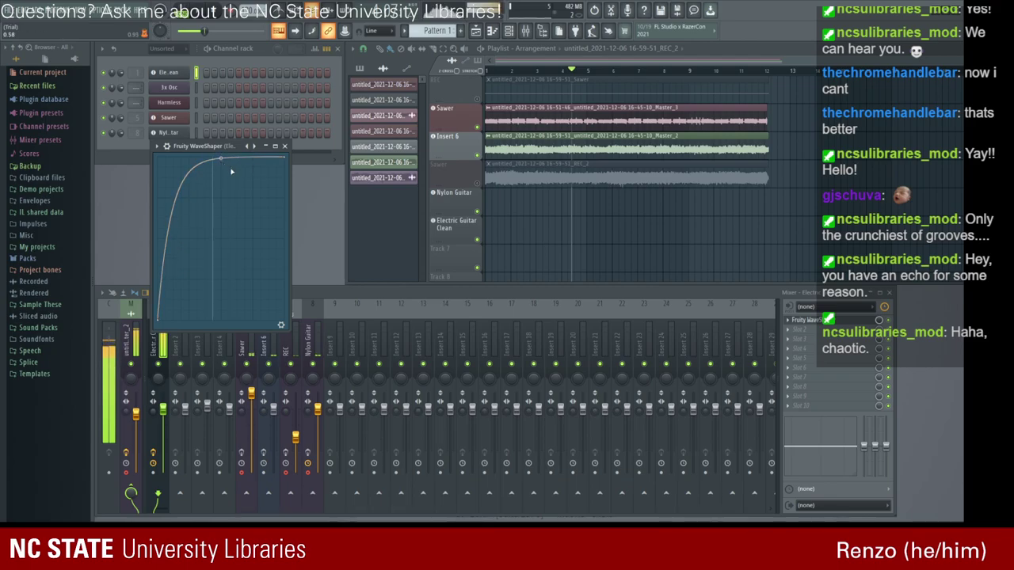
pyautogui.click(284, 147)
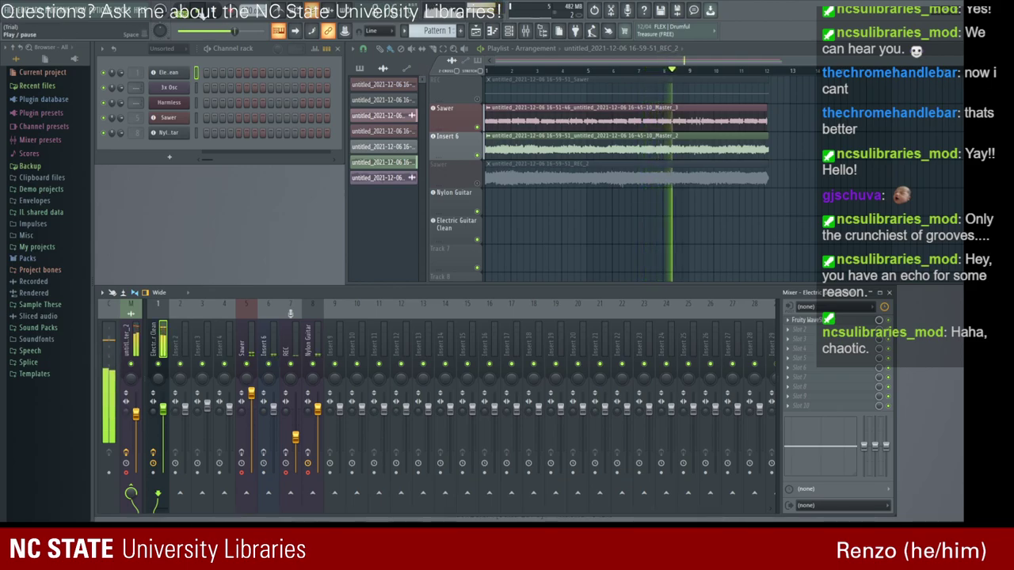
pyautogui.press('space')
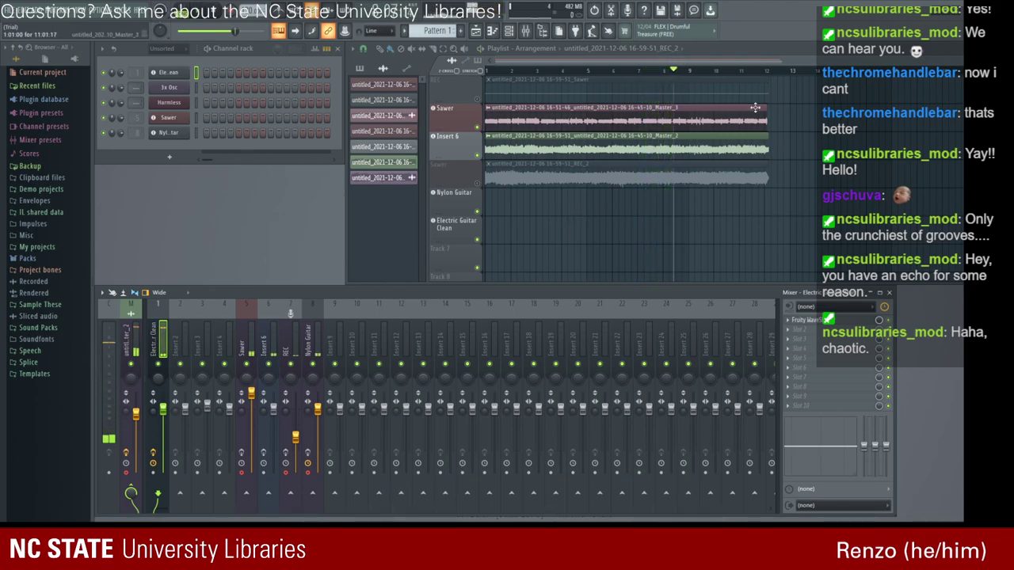
# Delete all the recorded audio clips from the project, clearing the playlist and the audio channel group.
pyautogui.click(382, 178)
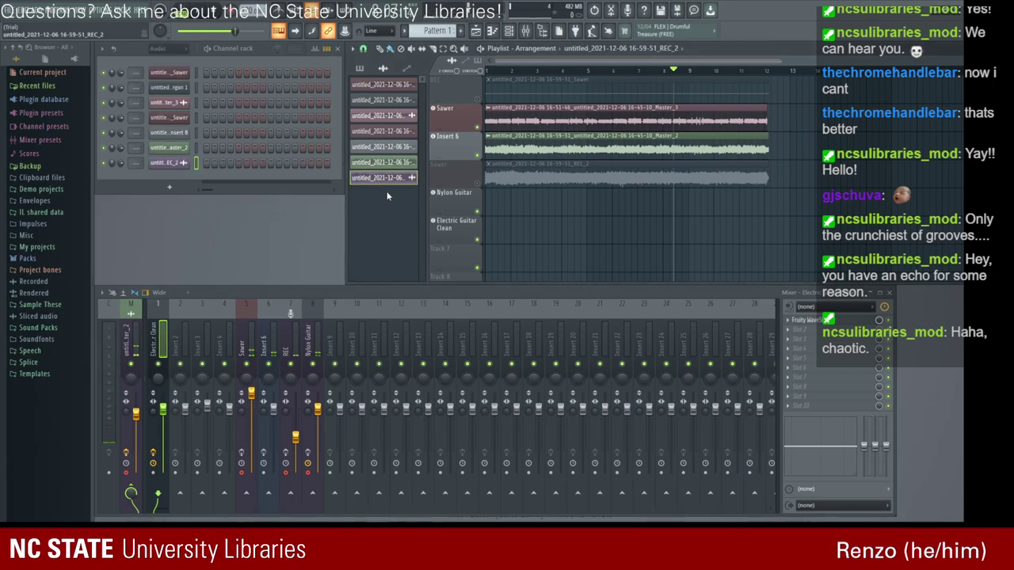
pyautogui.click(385, 163)
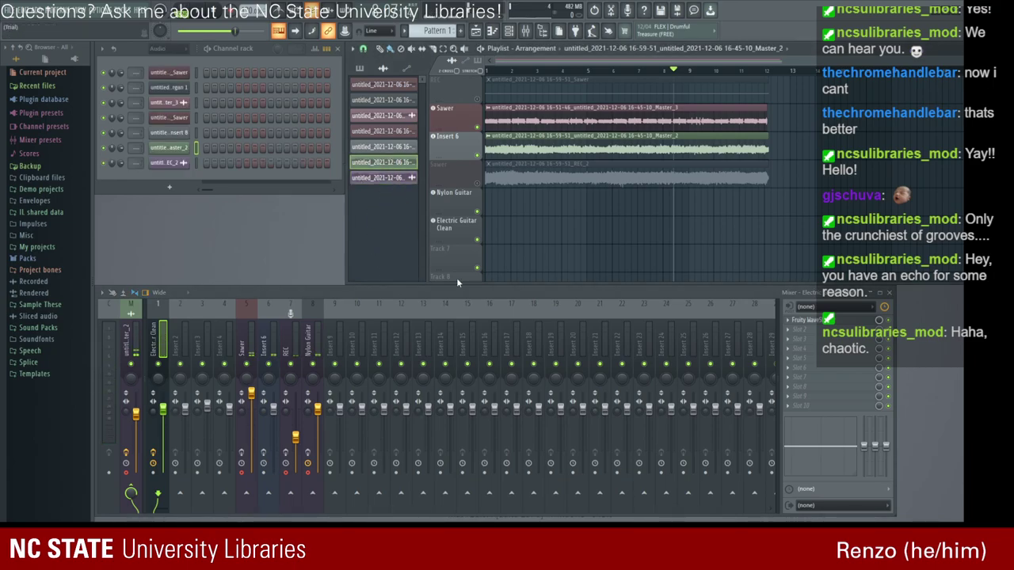
pyautogui.click(529, 305)
pyautogui.rightClick(366, 166)
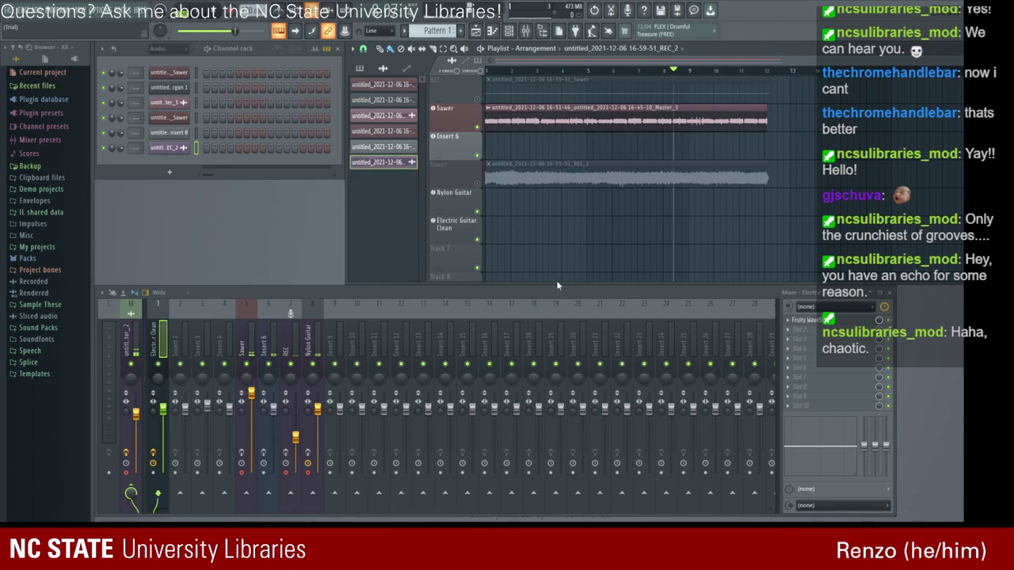
pyautogui.hotkey('alt', 'Delete')
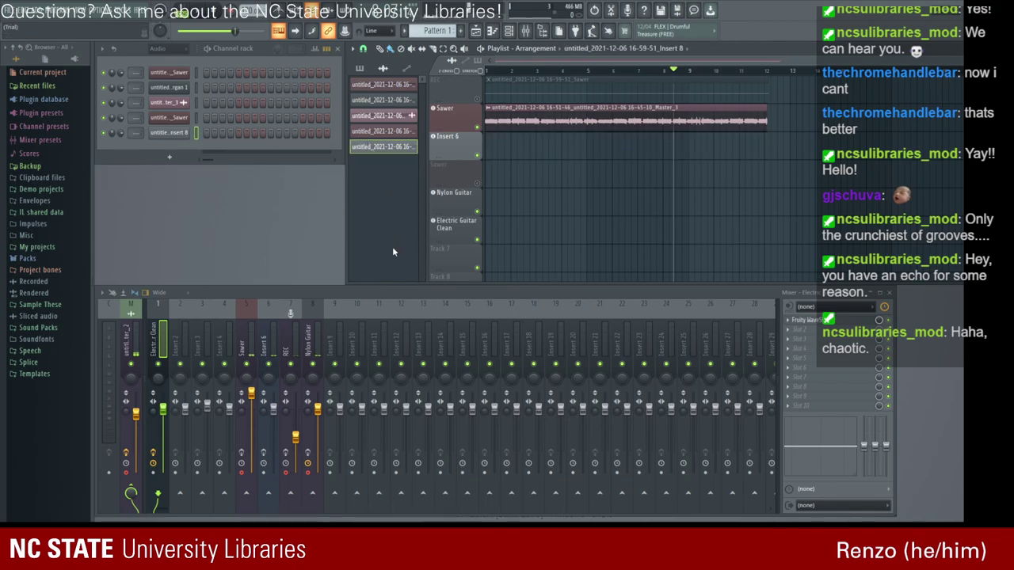
pyautogui.hotkey('alt', 'Delete')
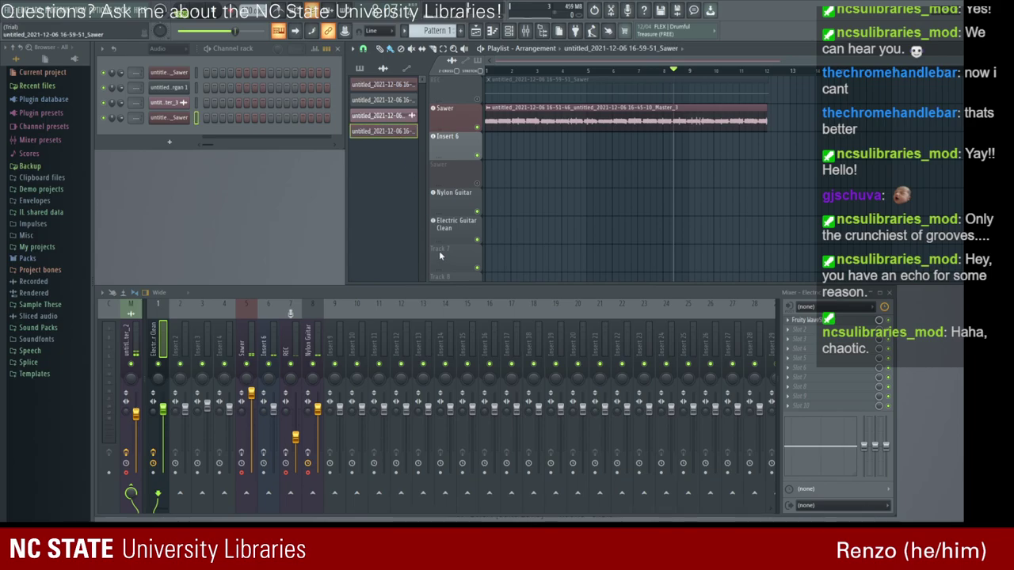
pyautogui.hotkey('alt', 'Delete')
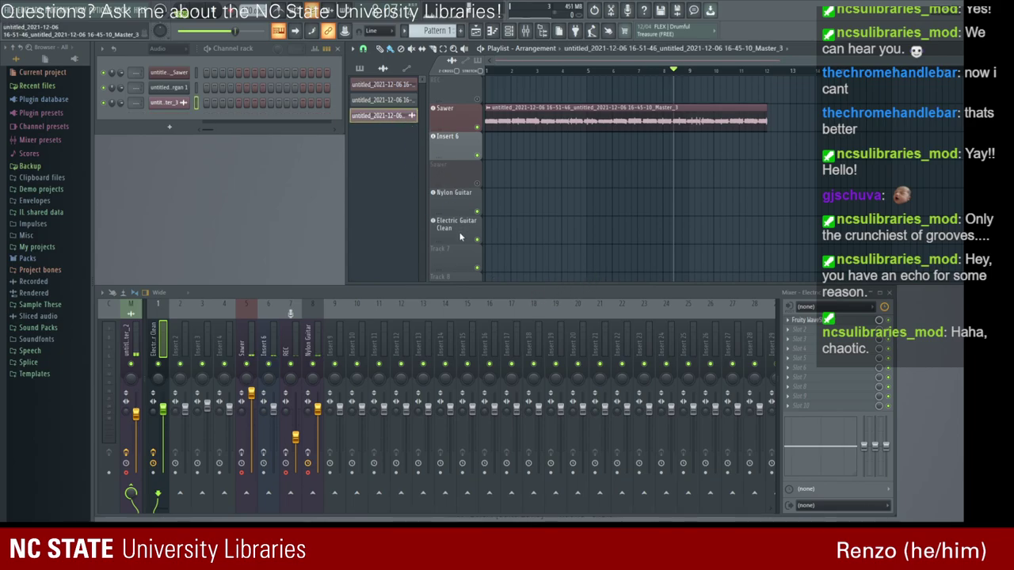
pyautogui.hotkey('alt', 'Delete')
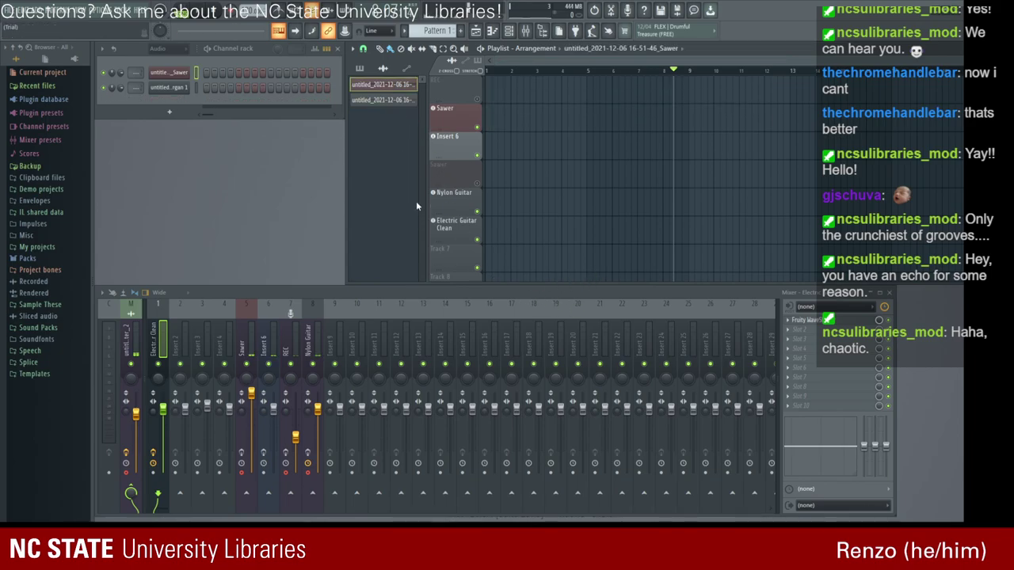
pyautogui.hotkey('alt', 'Delete')
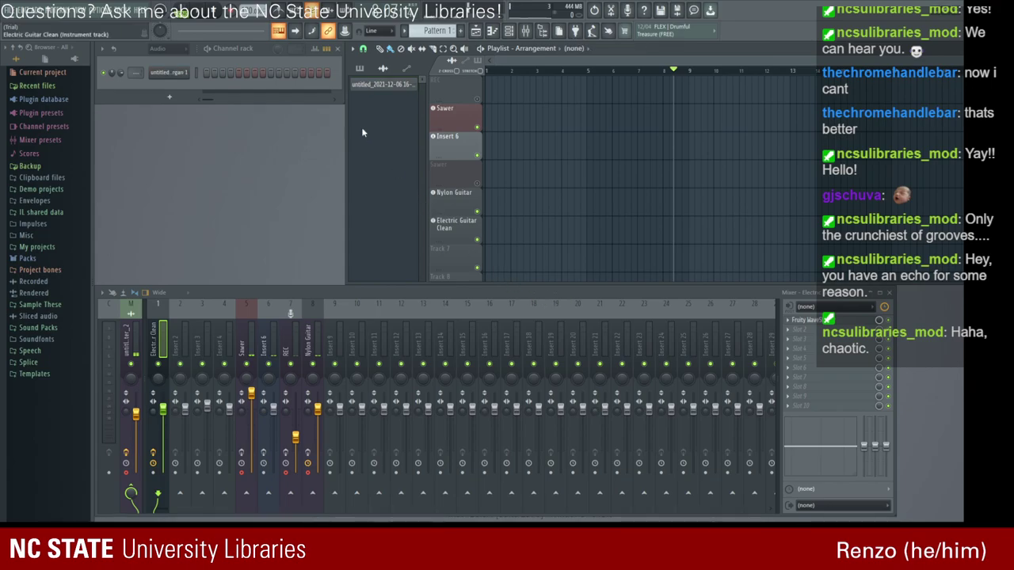
pyautogui.hotkey('alt', 'Delete')
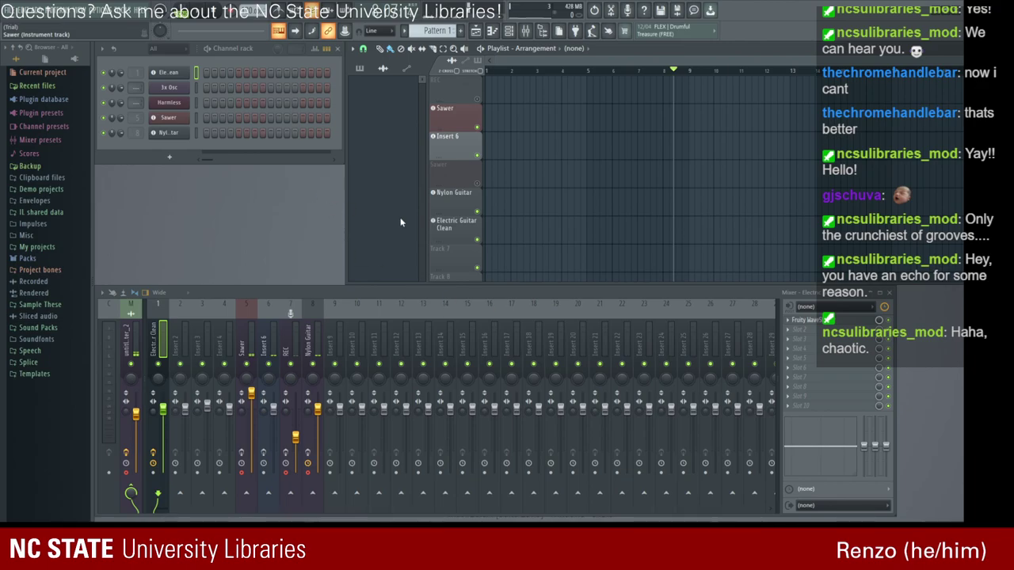
# Open the Sawer synth and play test notes while trying the sub-saw octave at -1.
pyautogui.click(171, 119)
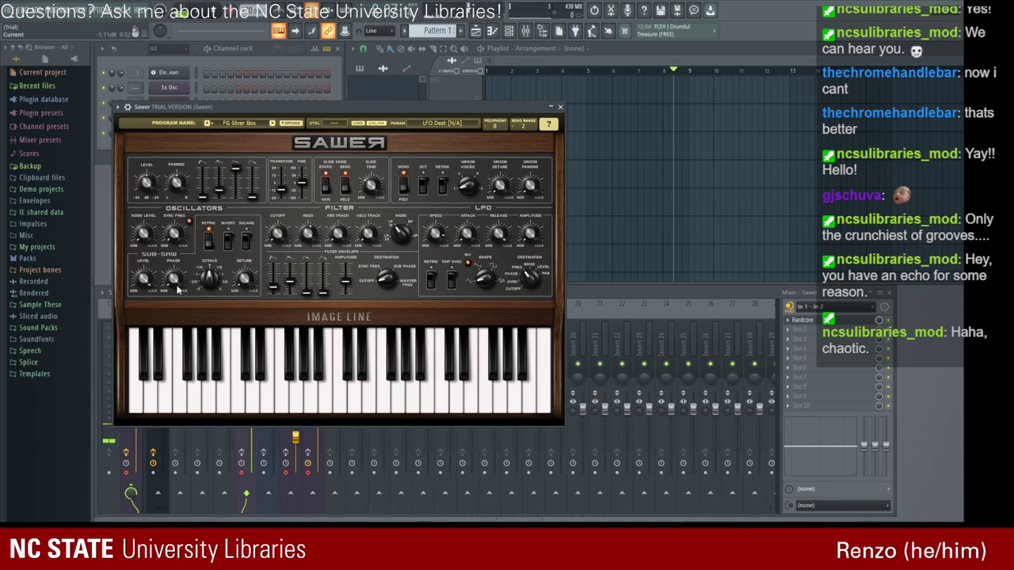
pyautogui.press('z')
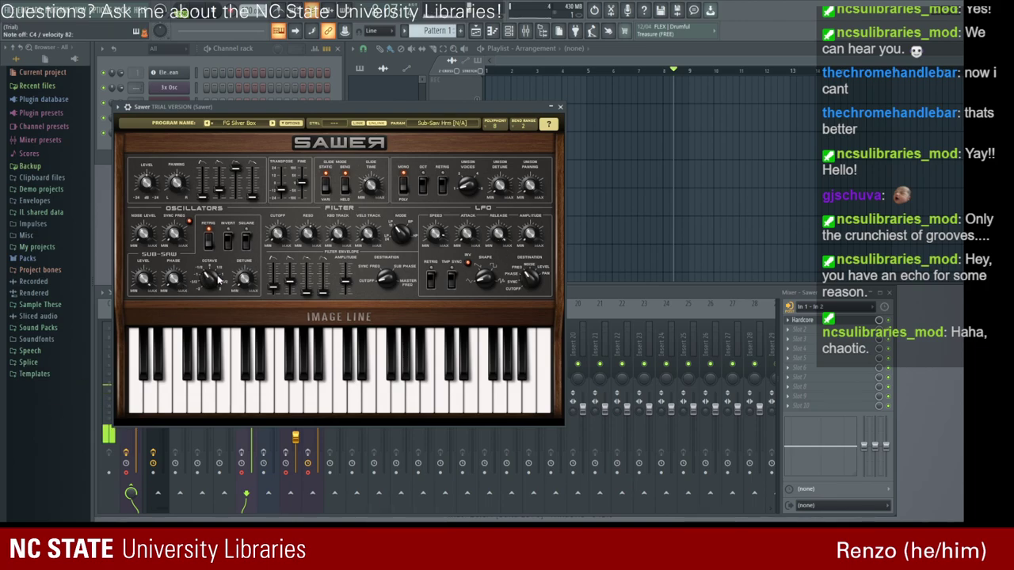
pyautogui.press('q')
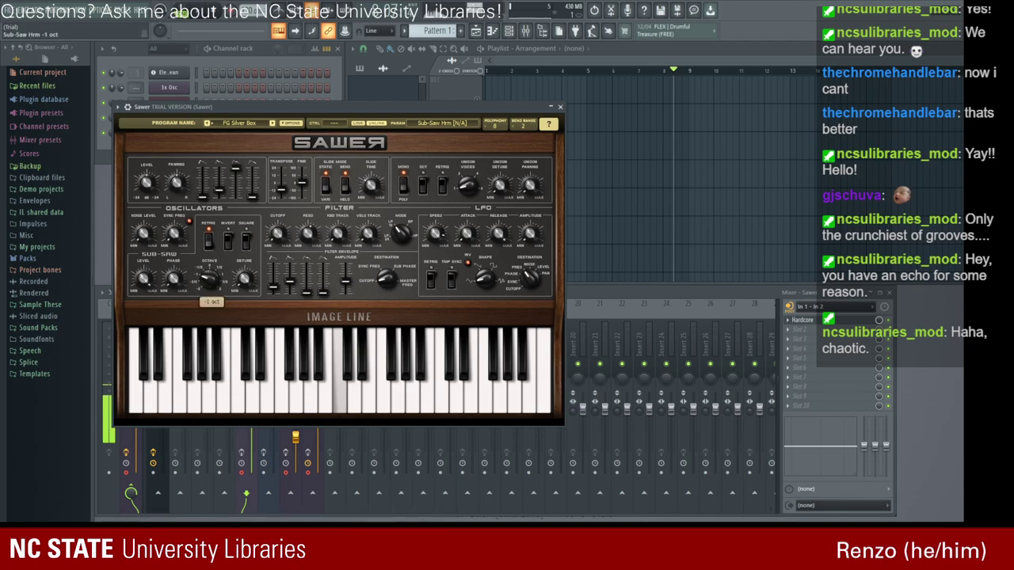
pyautogui.press('q')
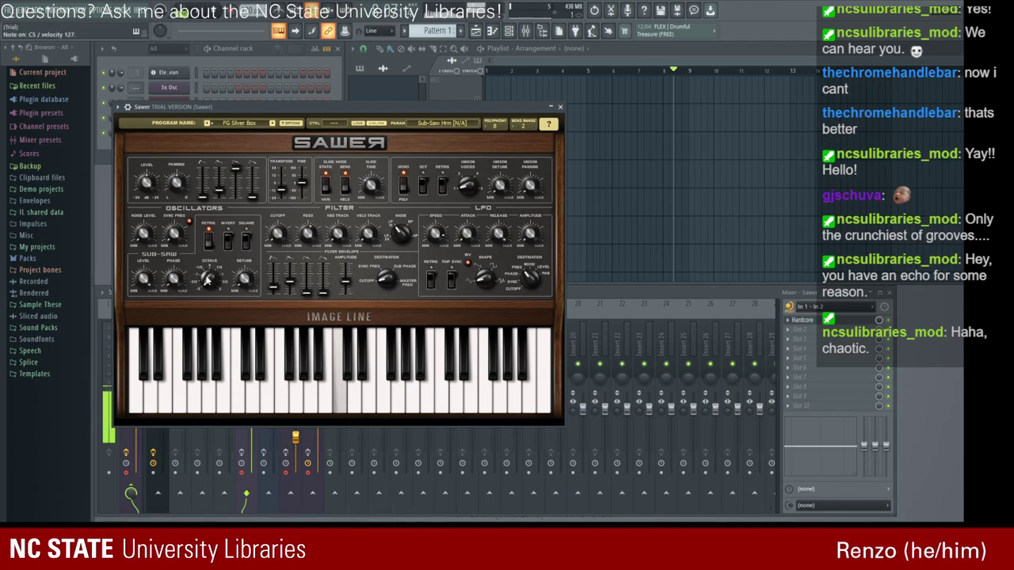
pyautogui.press('x')
pyautogui.press('z')
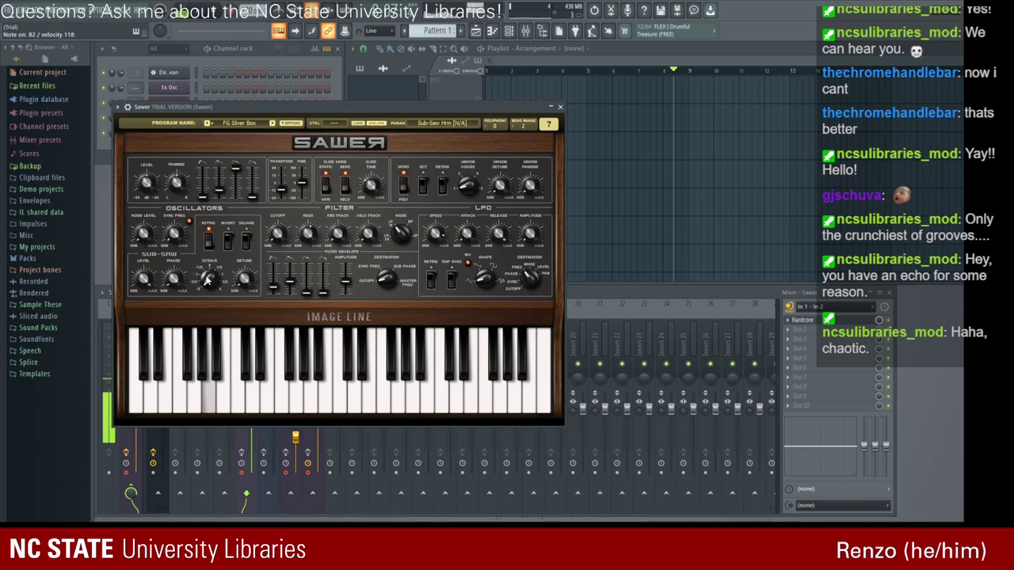
# Readjust Sawer's sub-saw octave and play low and high notes to compare the sound.
pyautogui.moveTo(205, 276); pyautogui.dragTo(202, 277)
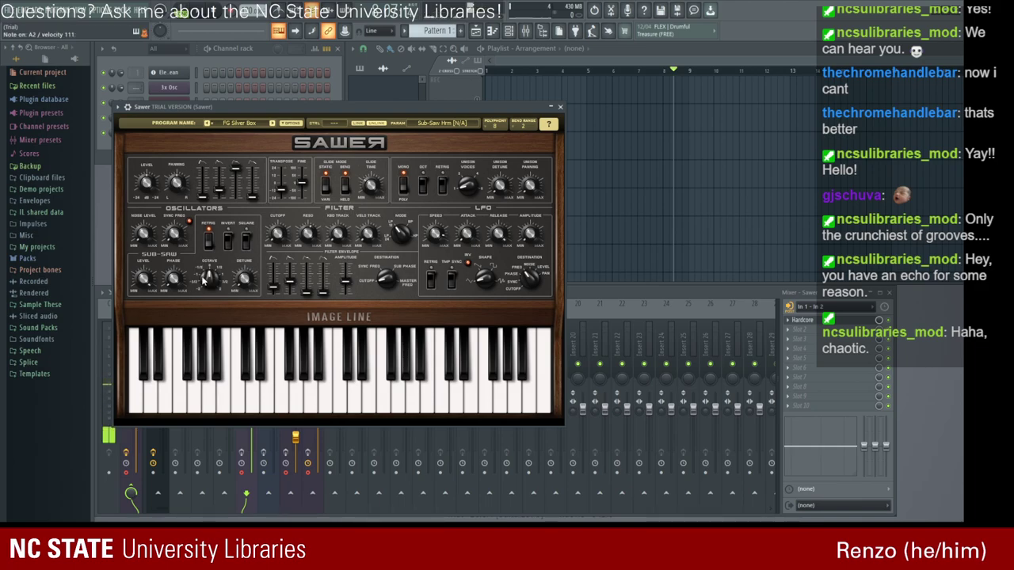
pyautogui.press('z')
pyautogui.press('v')
pyautogui.press('b')
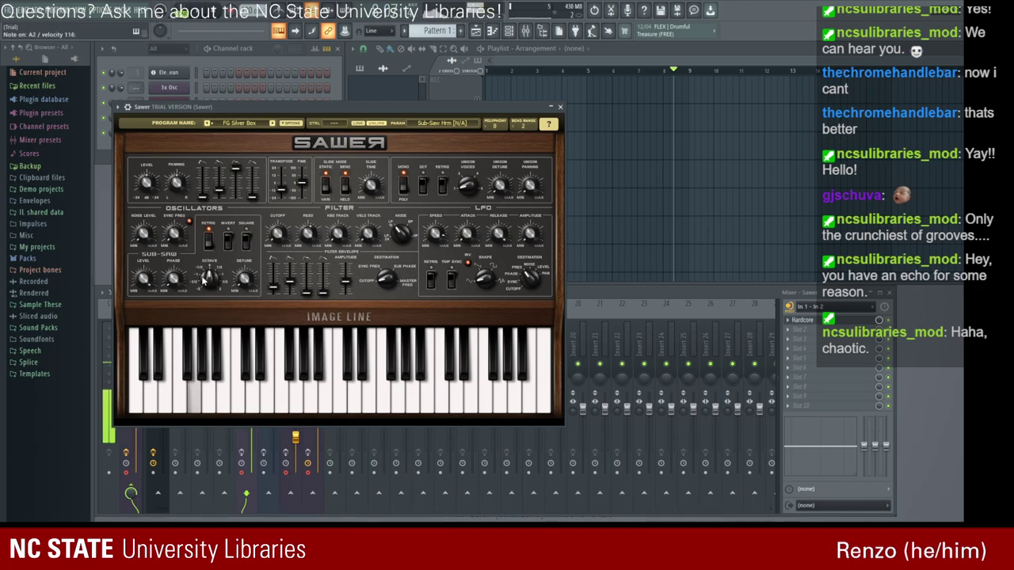
pyautogui.press('y')
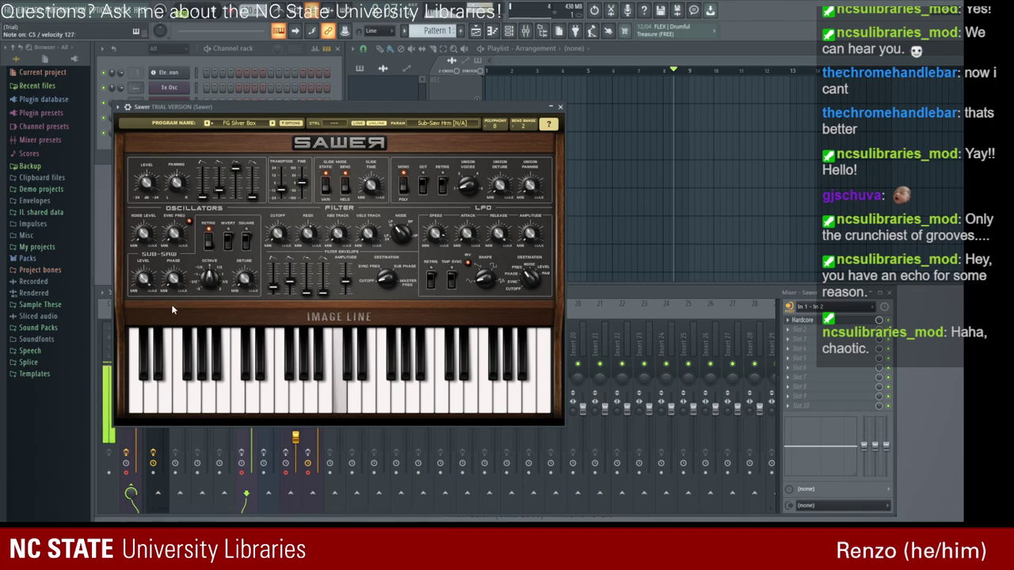
pyautogui.press('q')
pyautogui.click(145, 339)
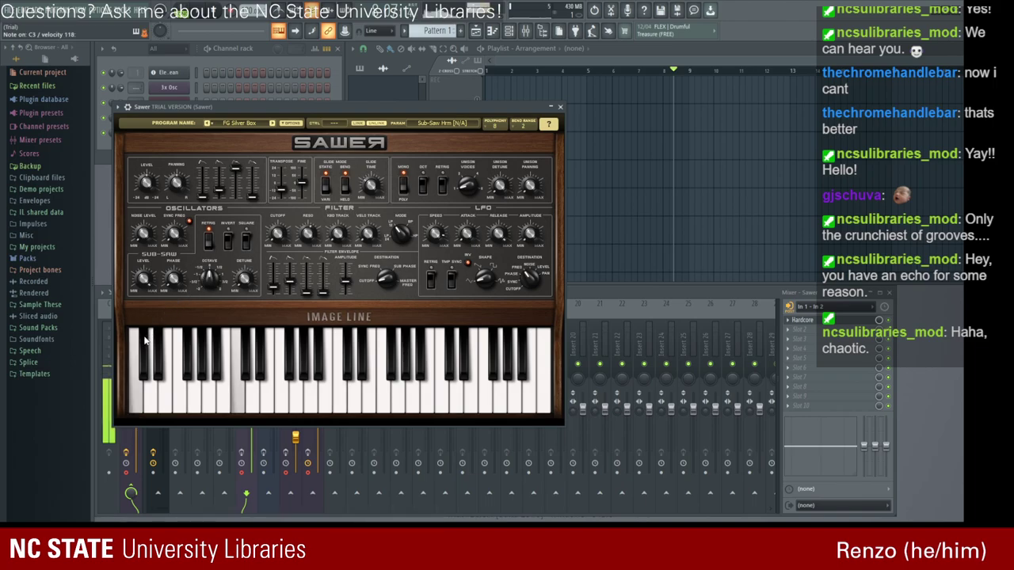
pyautogui.press('z')
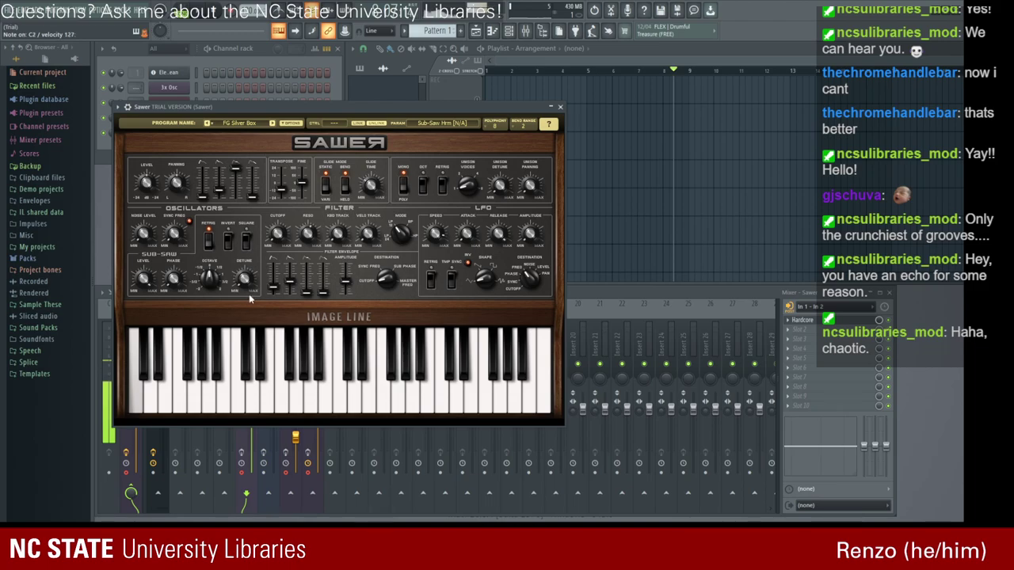
# Adjust Sawer's filter controls while sounding notes and set the oscillator noise level to 18%.
pyautogui.moveTo(276, 235); pyautogui.dragTo(276, 233)
pyautogui.press('z')
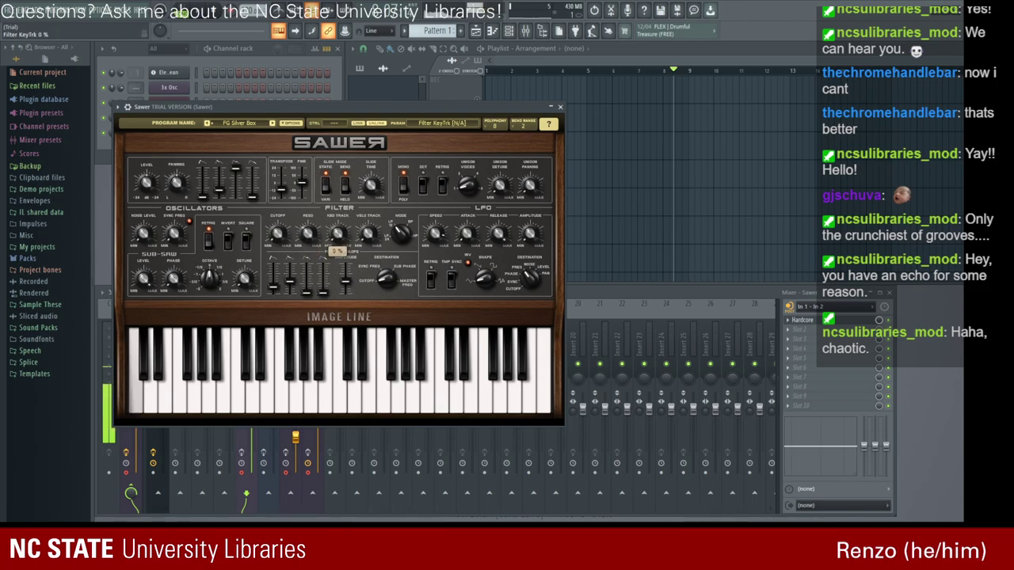
pyautogui.moveTo(368, 233); pyautogui.dragTo(403, 245)
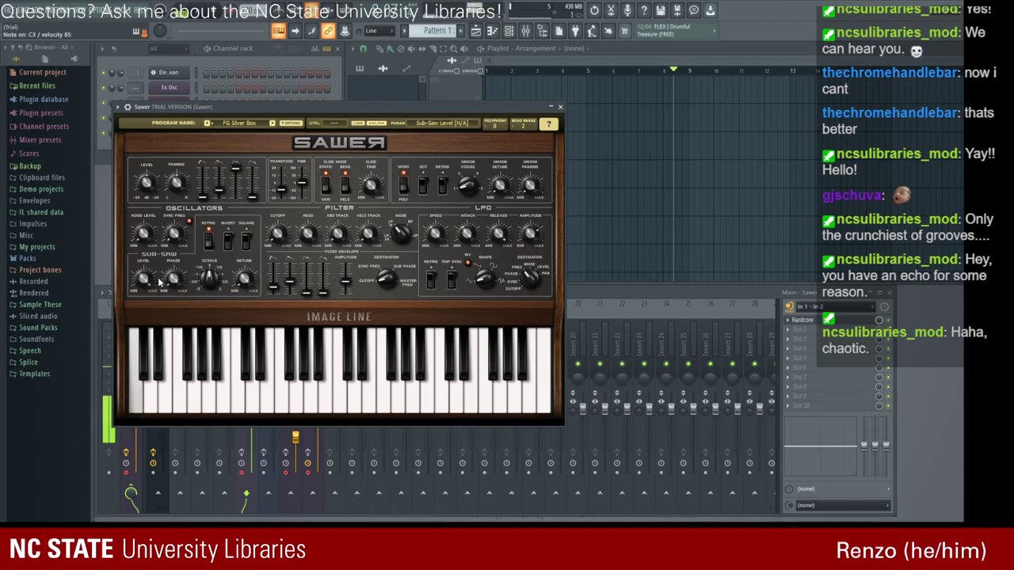
pyautogui.moveTo(144, 236)
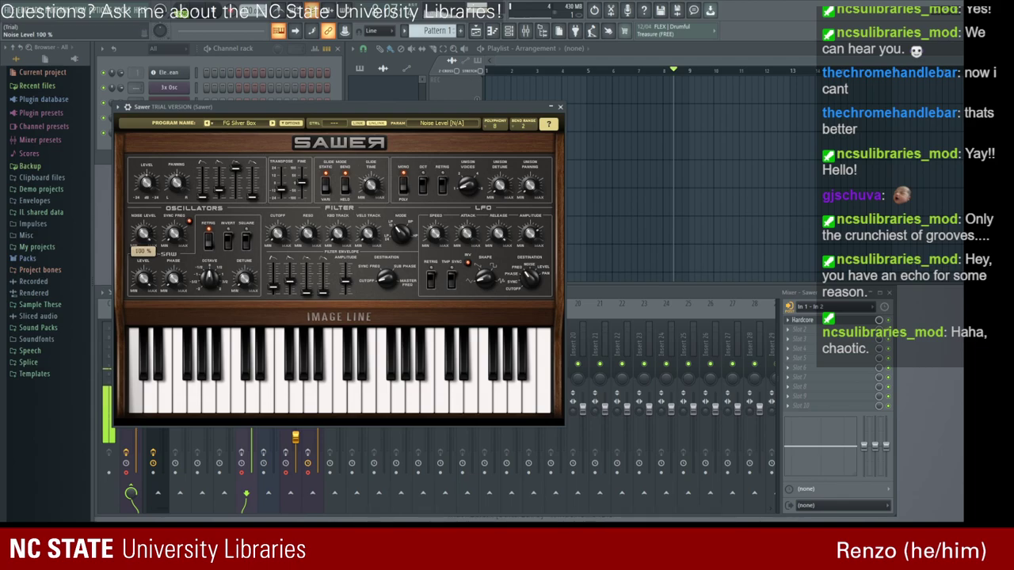
pyautogui.scroll(-1, 144, 236)
pyautogui.moveTo(144, 236); pyautogui.dragTo(144, 242)
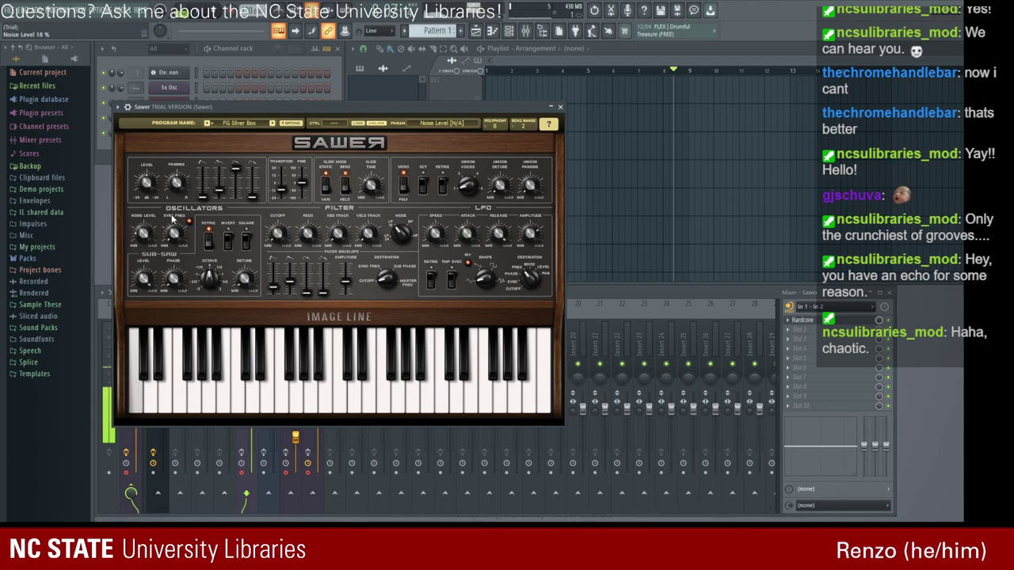
pyautogui.moveTo(171, 236)
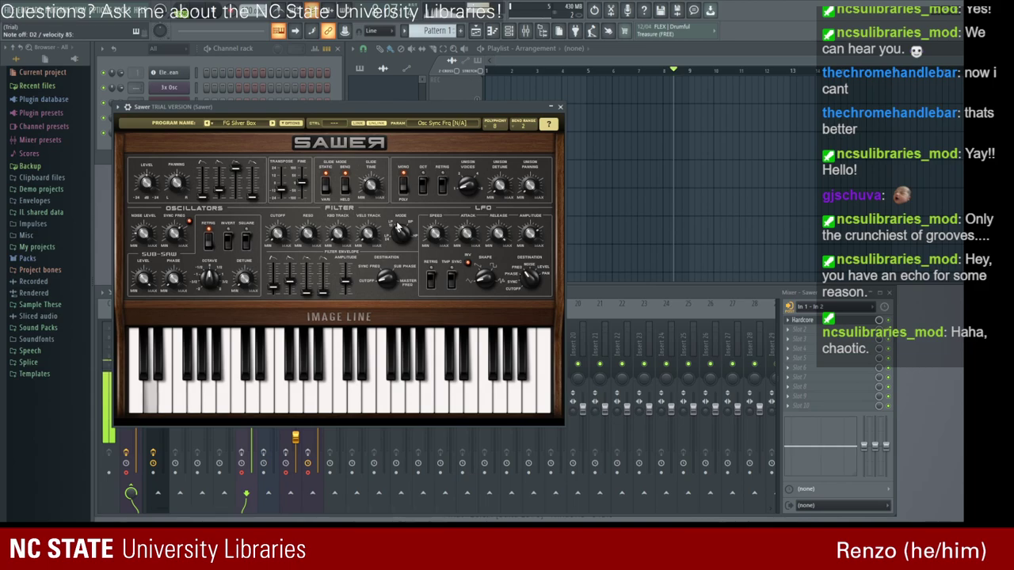
# Close Sawer, reset the REC mixer track 7 to its default state, and select the Sawer mixer track.
pyautogui.click(560, 106)
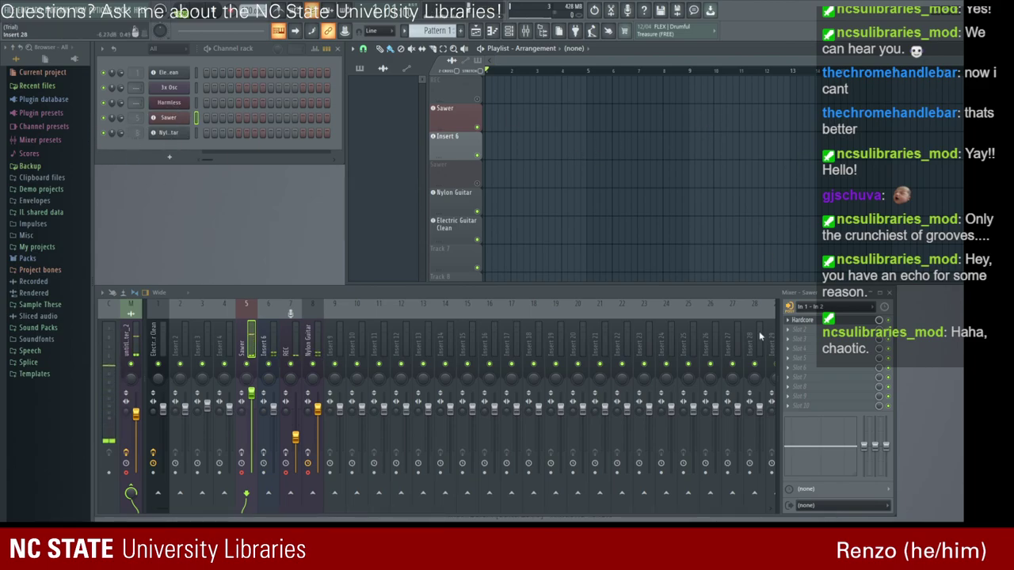
pyautogui.click(291, 317)
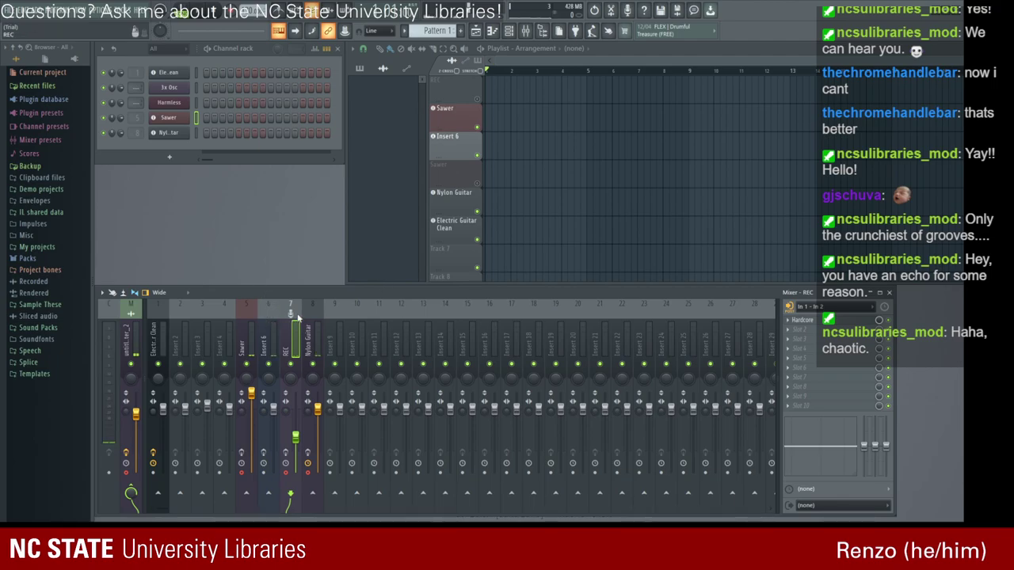
pyautogui.click(442, 342)
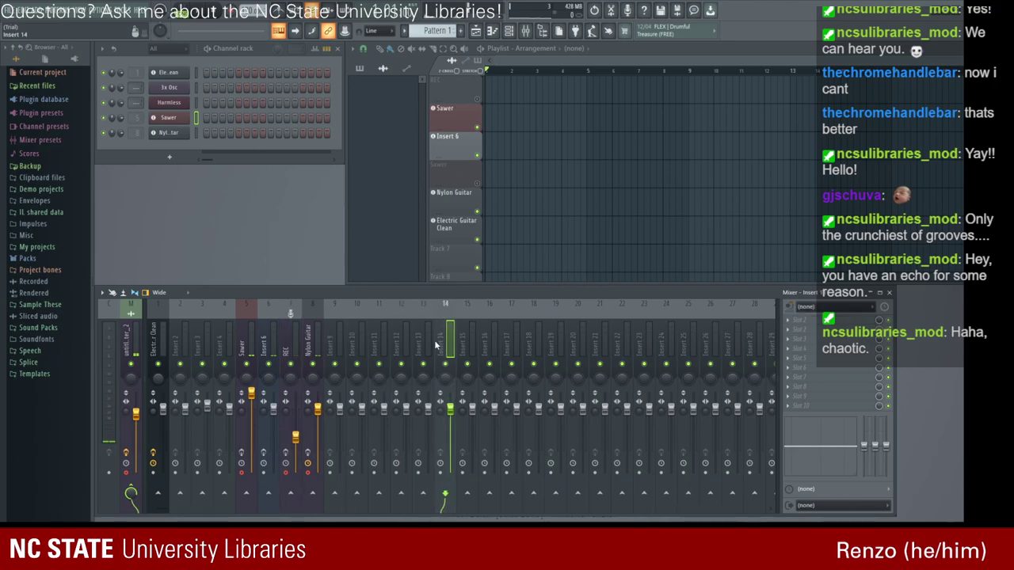
pyautogui.click(408, 340)
pyautogui.click(299, 328)
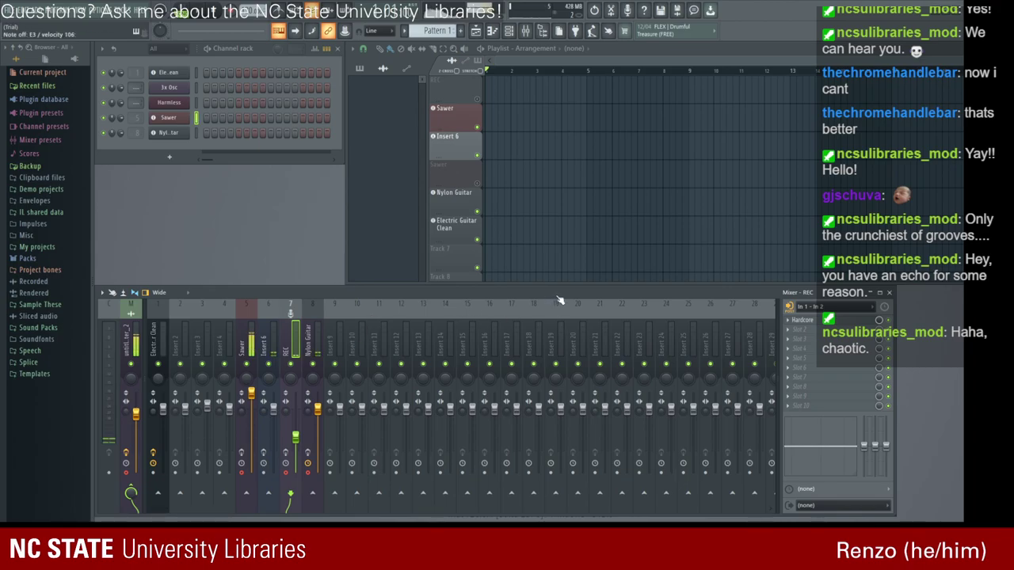
pyautogui.hotkey('ctrl', 'z')
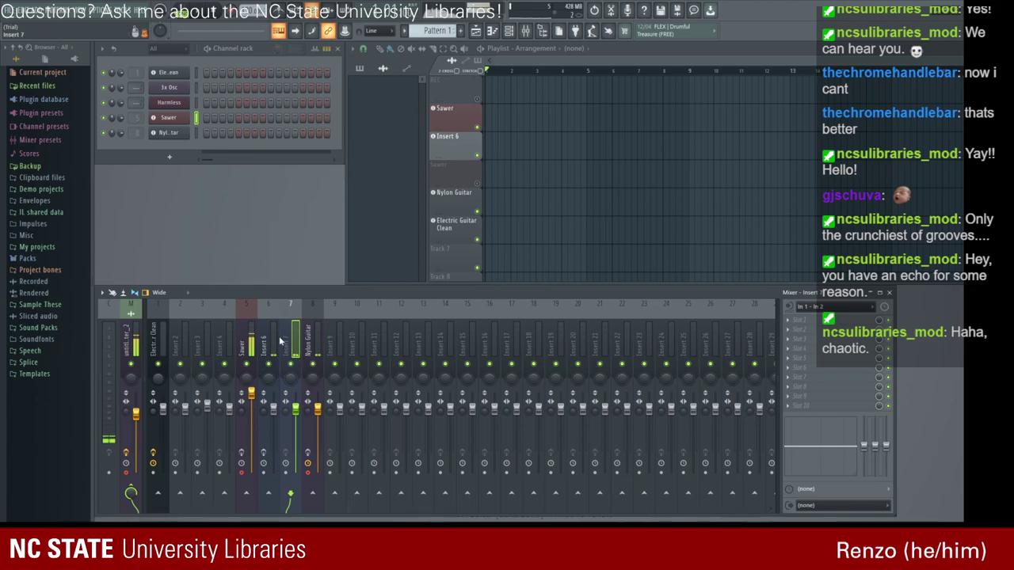
pyautogui.click(247, 305)
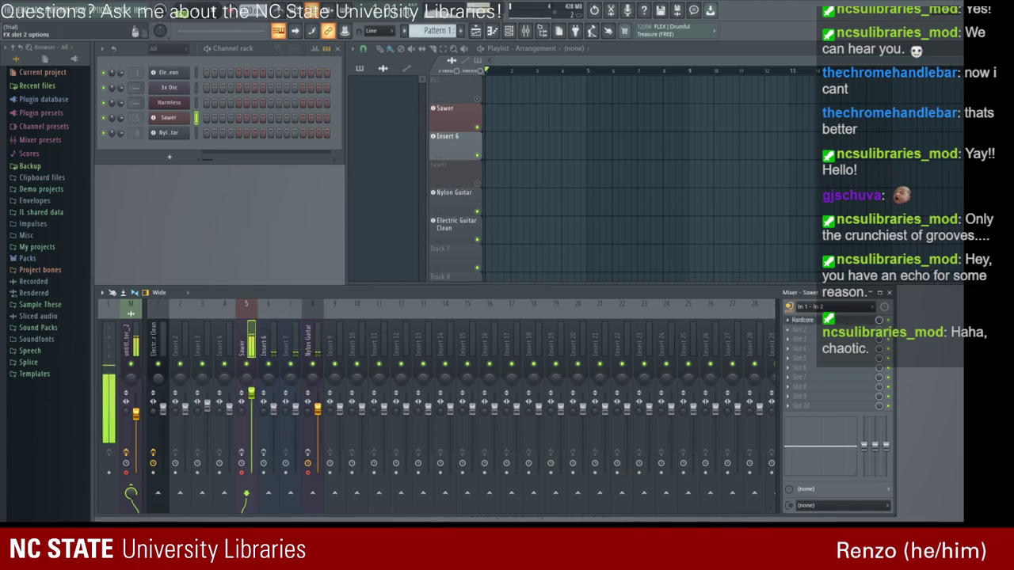
# Reset the Sawer mixer track 5 and the Nylon Guitar mixer track 8 to their default states.
pyautogui.click(230, 331)
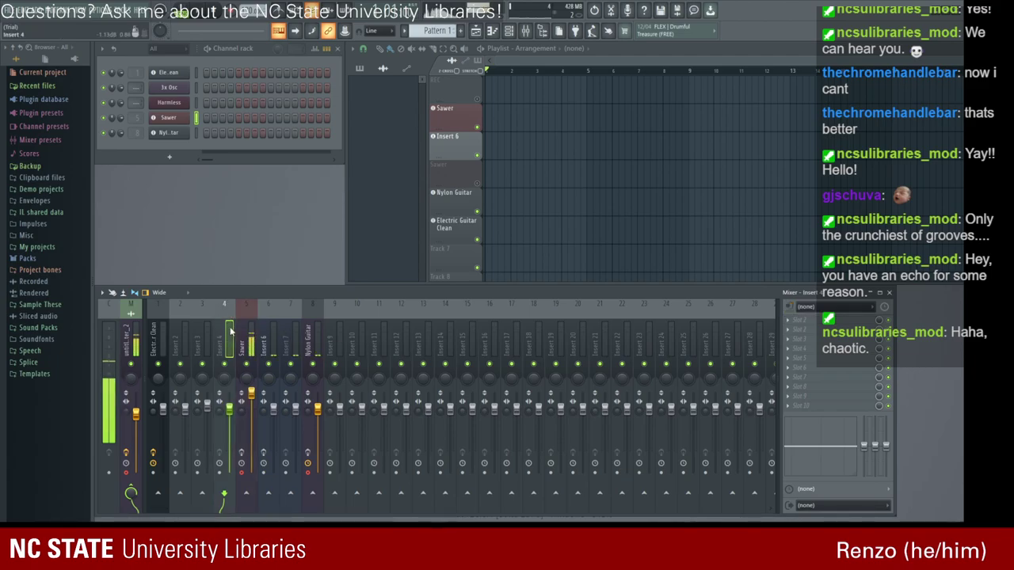
pyautogui.click(247, 337)
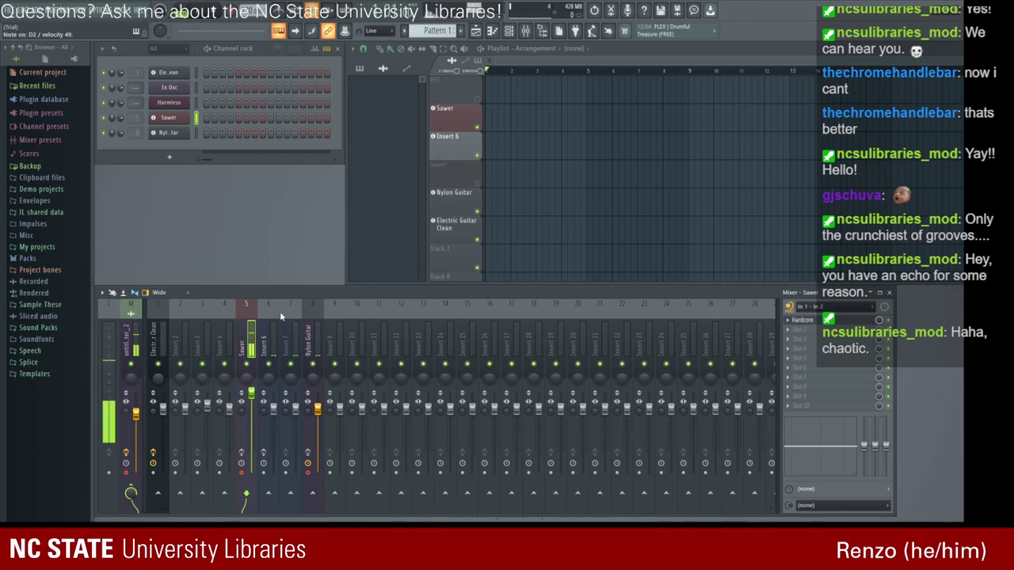
pyautogui.hotkey('ctrl', 'z')
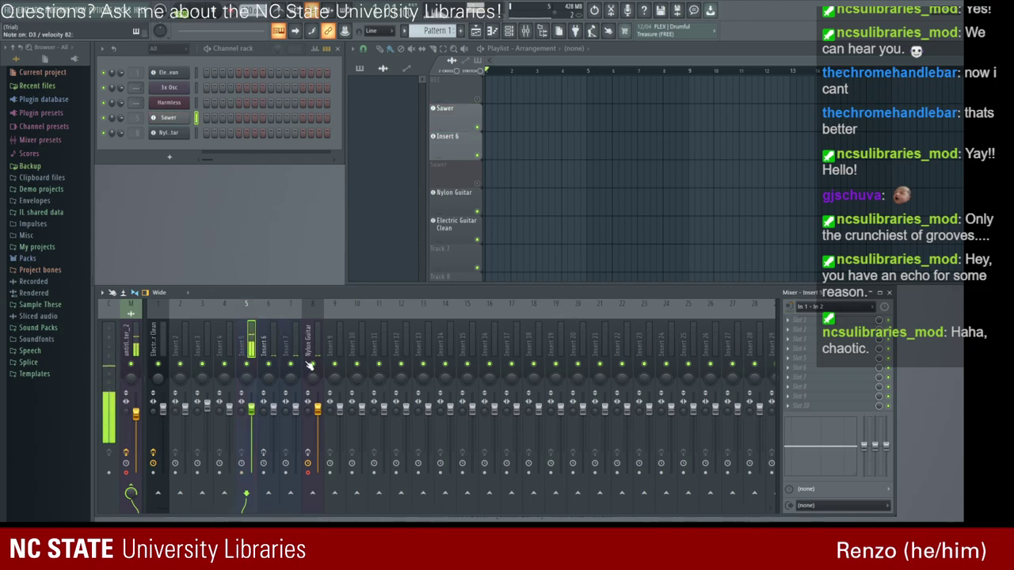
pyautogui.click(311, 344)
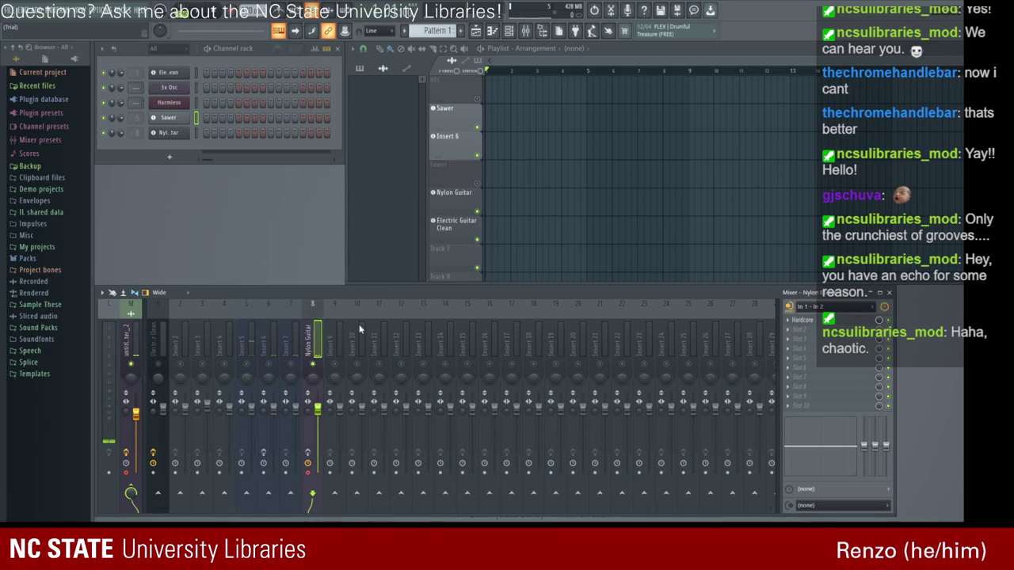
pyautogui.hotkey('ctrl', 'z')
# Open the Sawer and FLEX instruments in turn to check their sounds, and close them again.
pyautogui.click(184, 118)
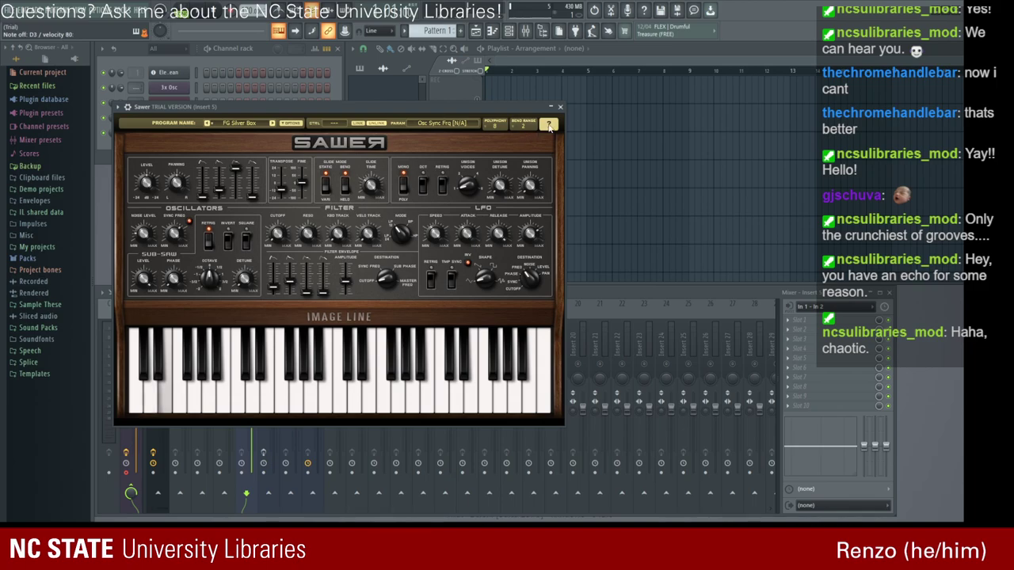
pyautogui.click(560, 106)
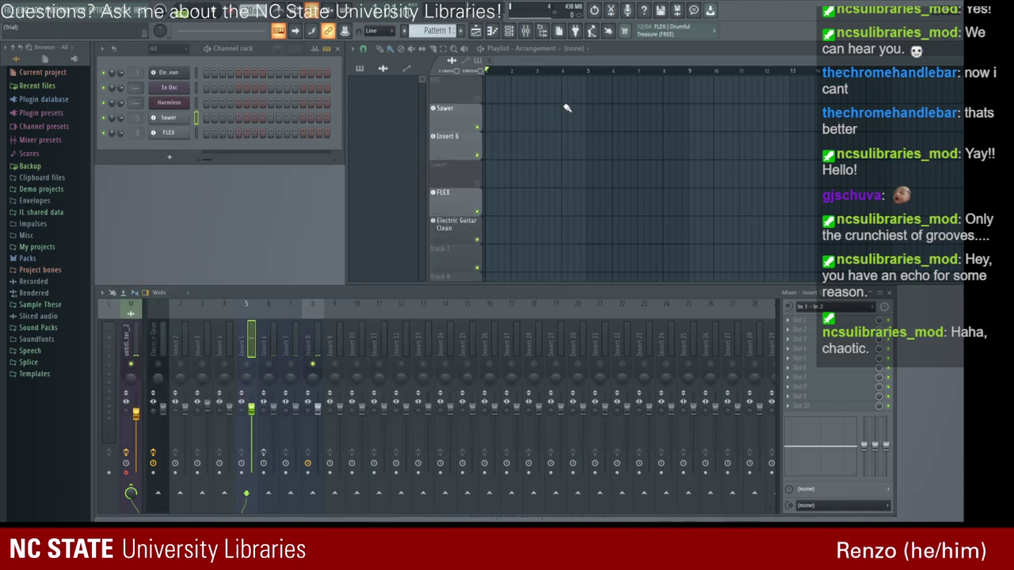
pyautogui.click(169, 132)
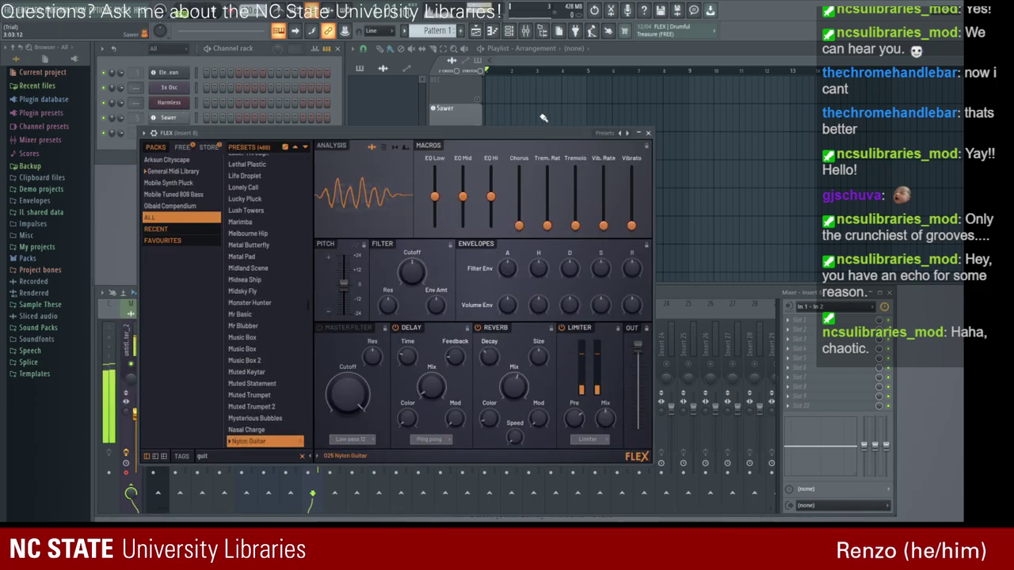
pyautogui.click(648, 133)
pyautogui.click(188, 117)
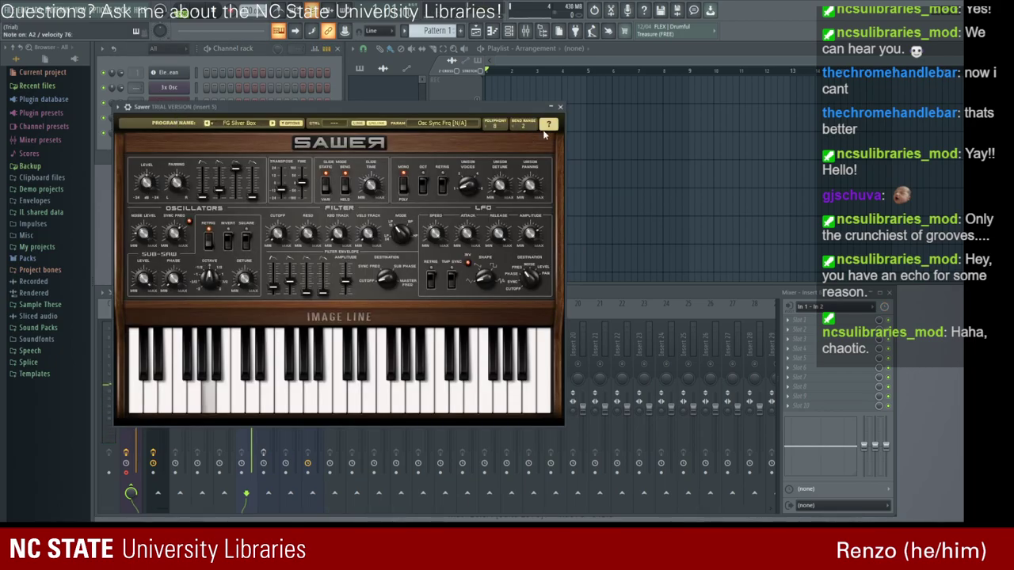
pyautogui.click(557, 108)
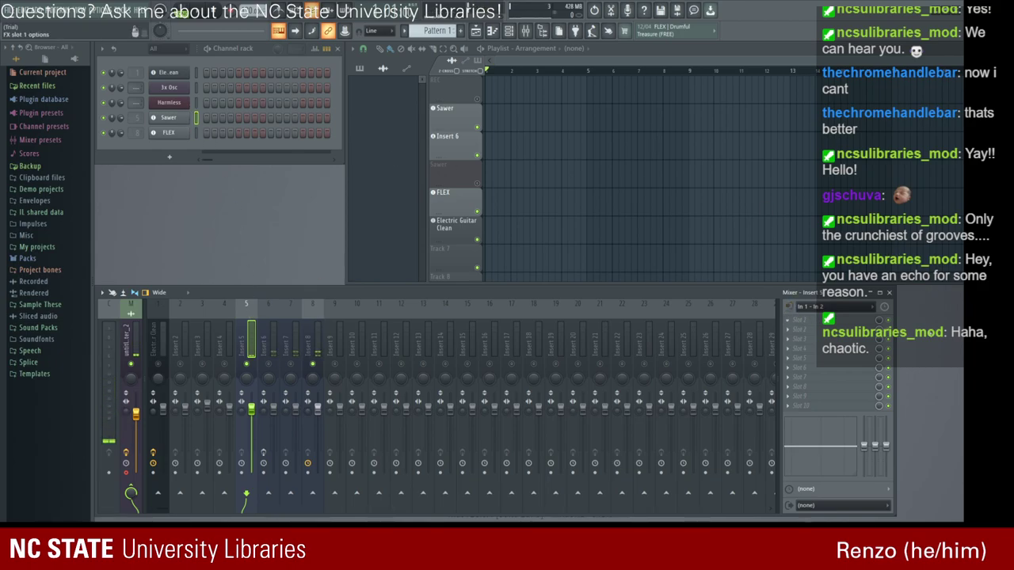
# Load the Hardcore effect into the first effect slot of mixer track 5 and move its window over the playlist.
pyautogui.click(878, 372)
pyautogui.click(893, 63)
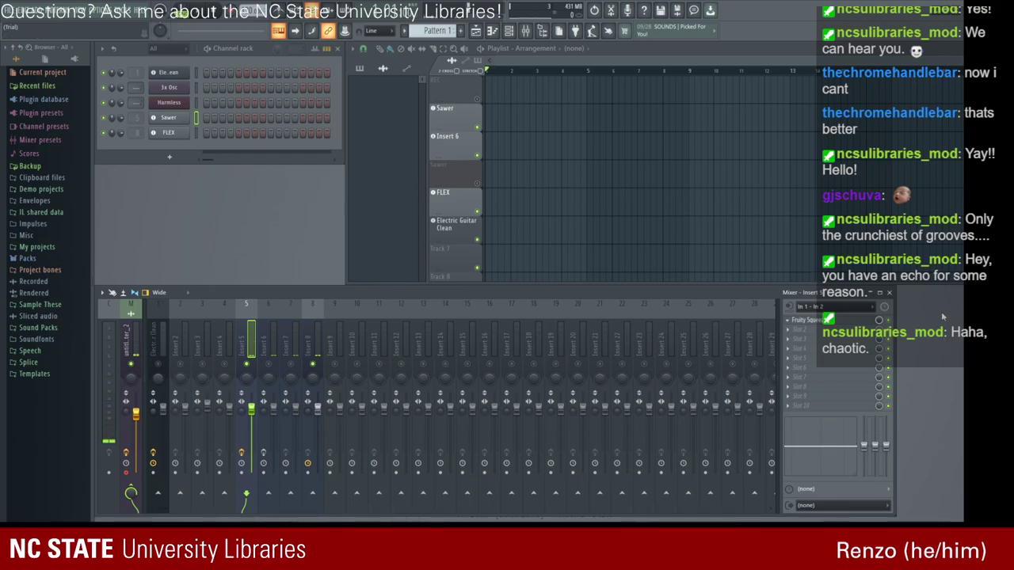
pyautogui.click(870, 372)
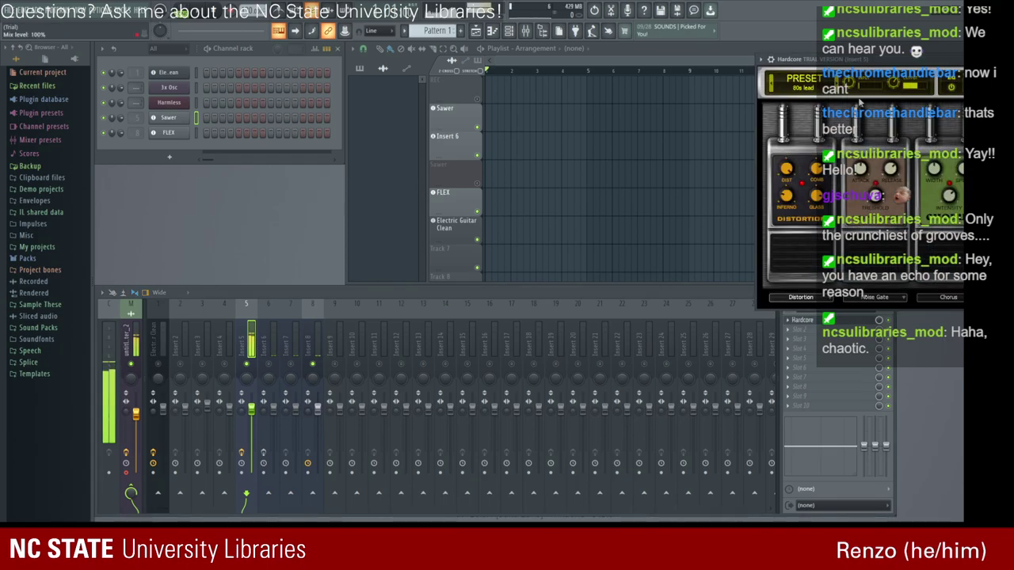
pyautogui.moveTo(872, 60); pyautogui.dragTo(568, 83)
# Switch the Distortion, Noise Gate, Chorus and Delay pedals of Hardcore's 80s lead preset on and off to compare the sound.
pyautogui.click(519, 281)
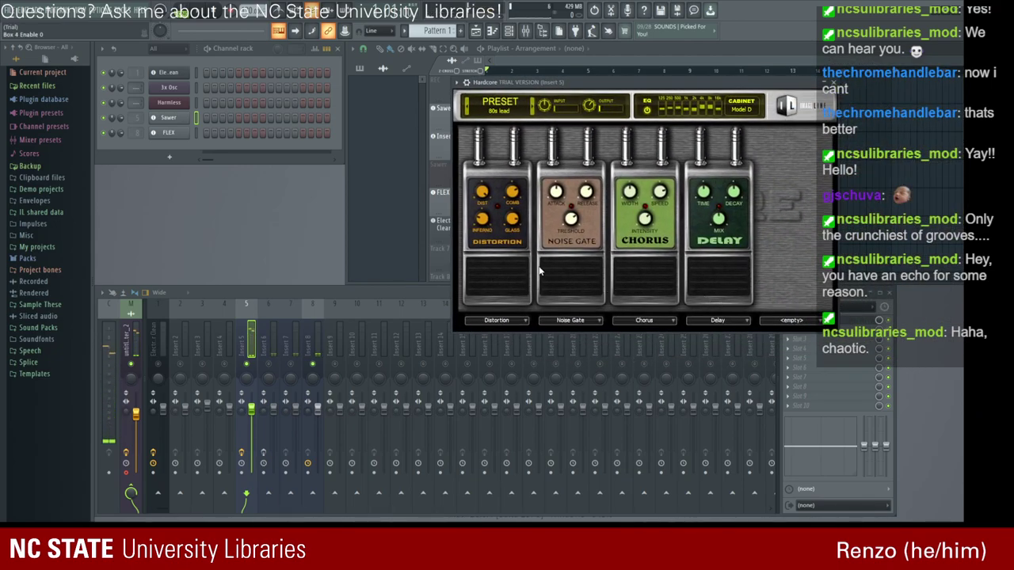
pyautogui.click(506, 299)
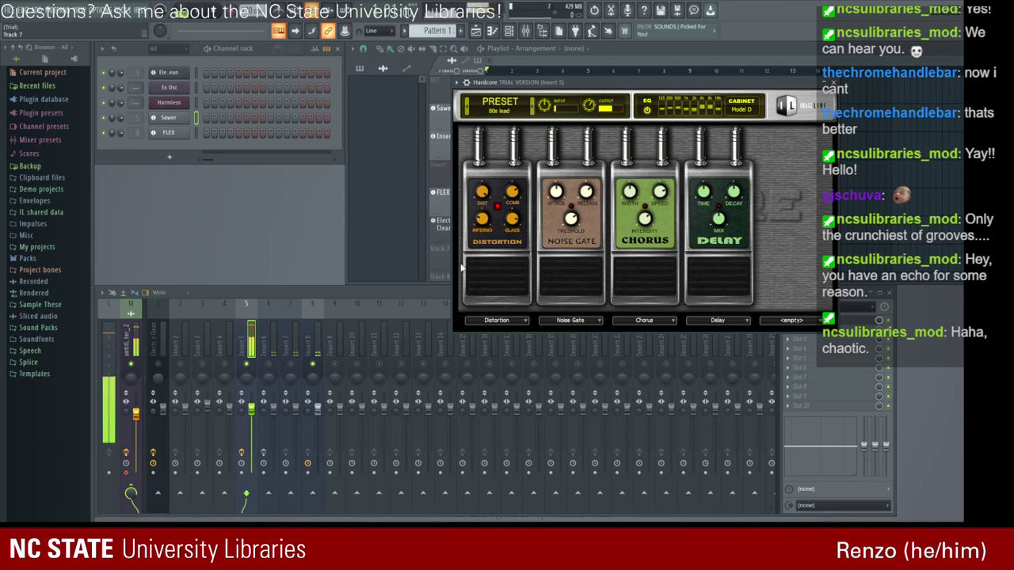
pyautogui.click(593, 287)
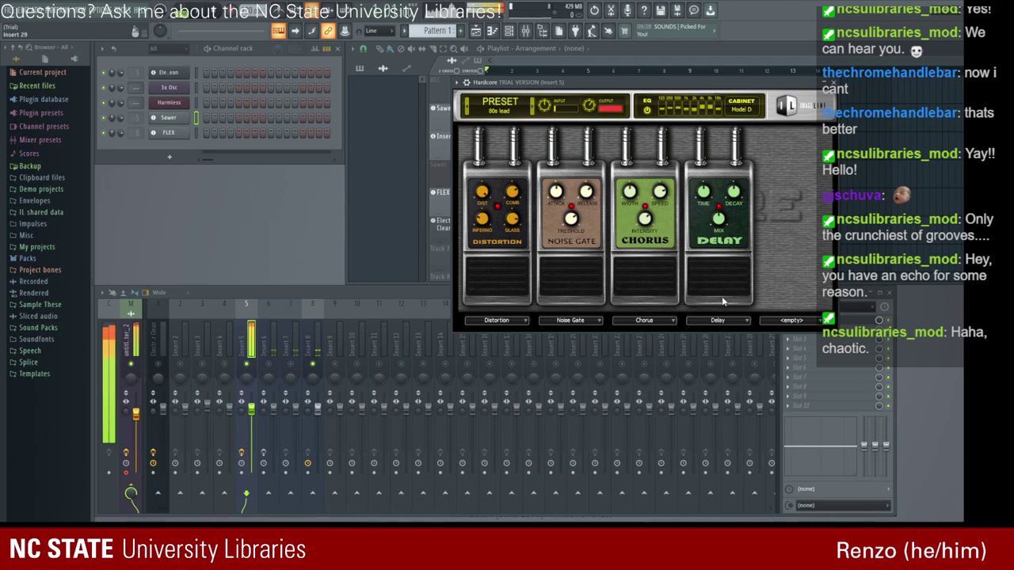
pyautogui.click(674, 286)
pyautogui.click(571, 274)
pyautogui.click(529, 270)
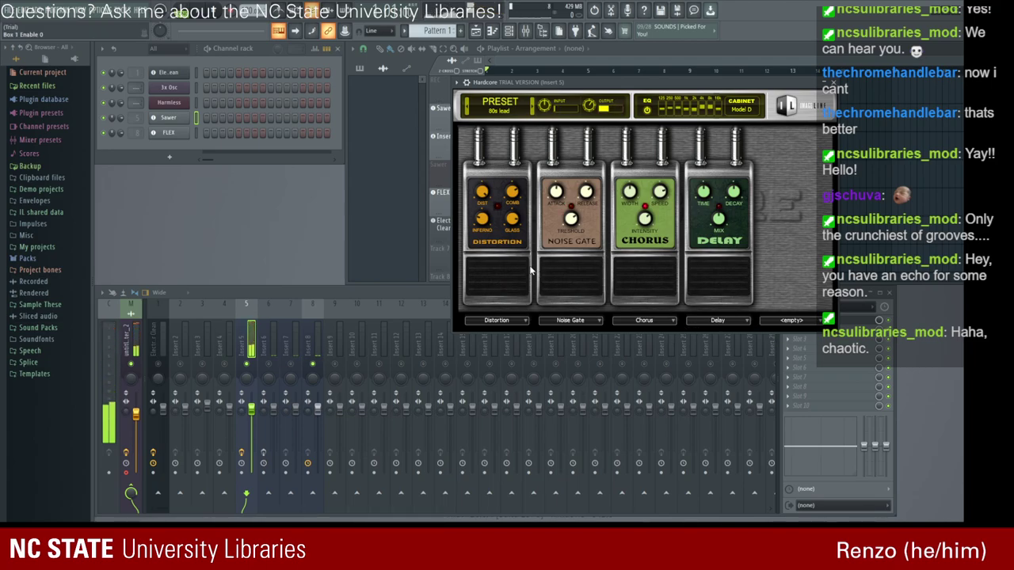
pyautogui.click(601, 278)
pyautogui.click(625, 280)
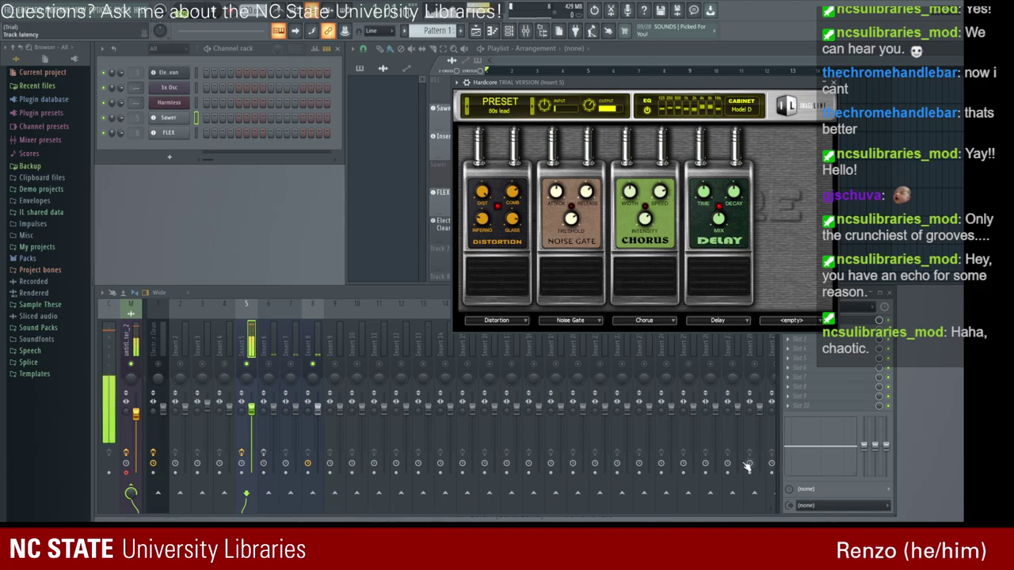
pyautogui.click(644, 277)
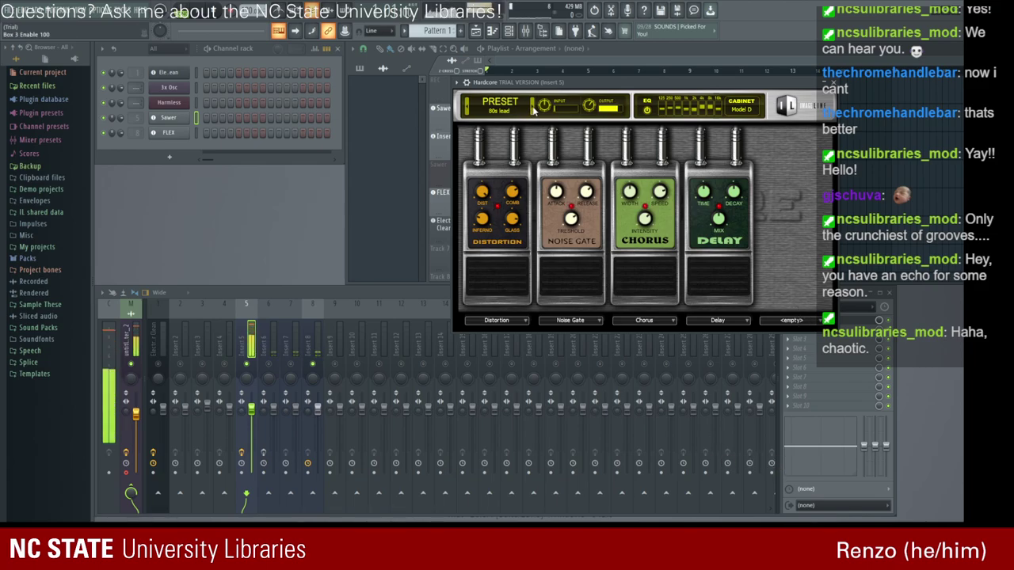
# Step through Hardcore's presets from AC-DC Rhythm FG onward until Blue Lead XS is loaded.
pyautogui.click(533, 111)
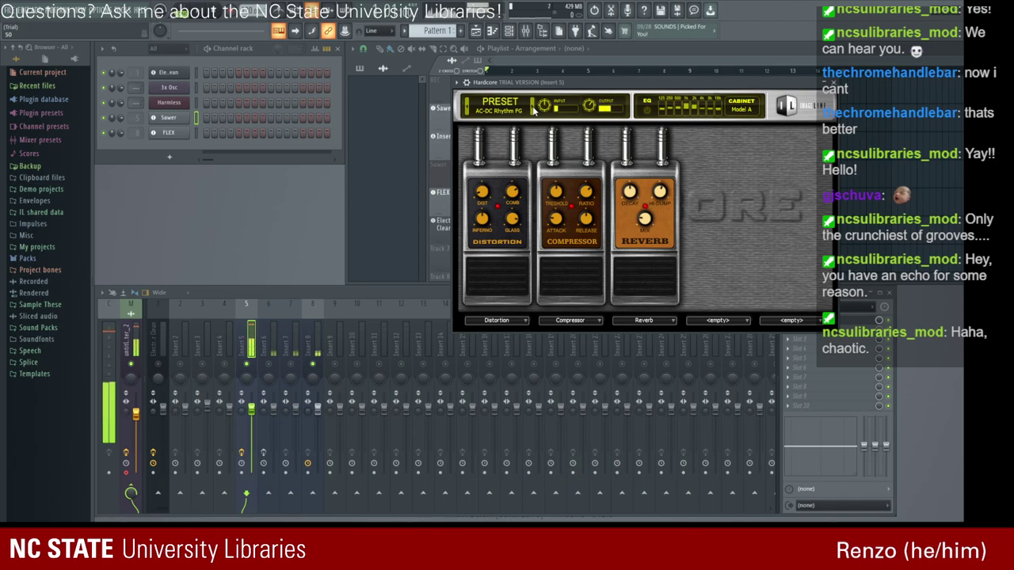
pyautogui.click(534, 111)
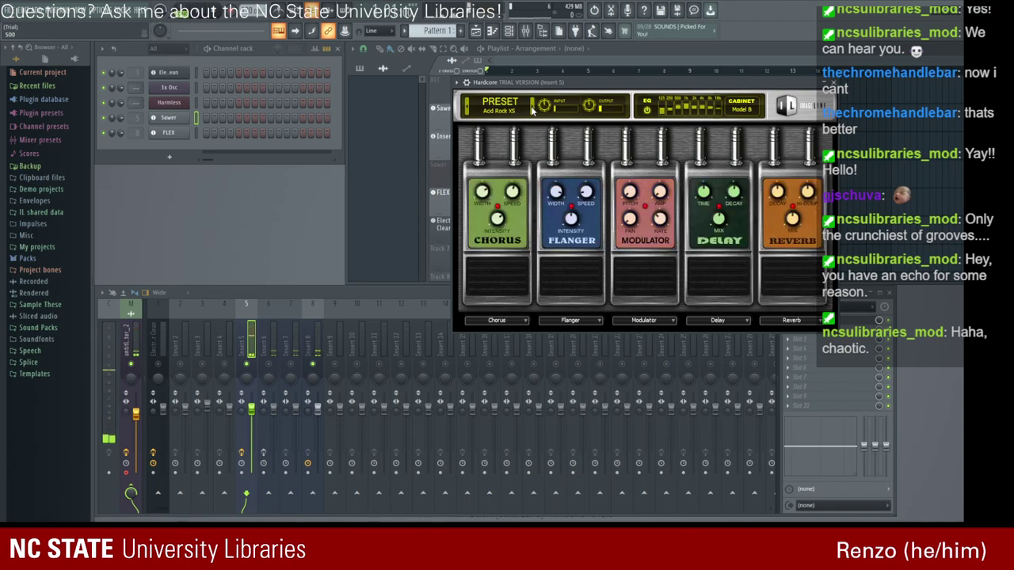
pyautogui.click(533, 110)
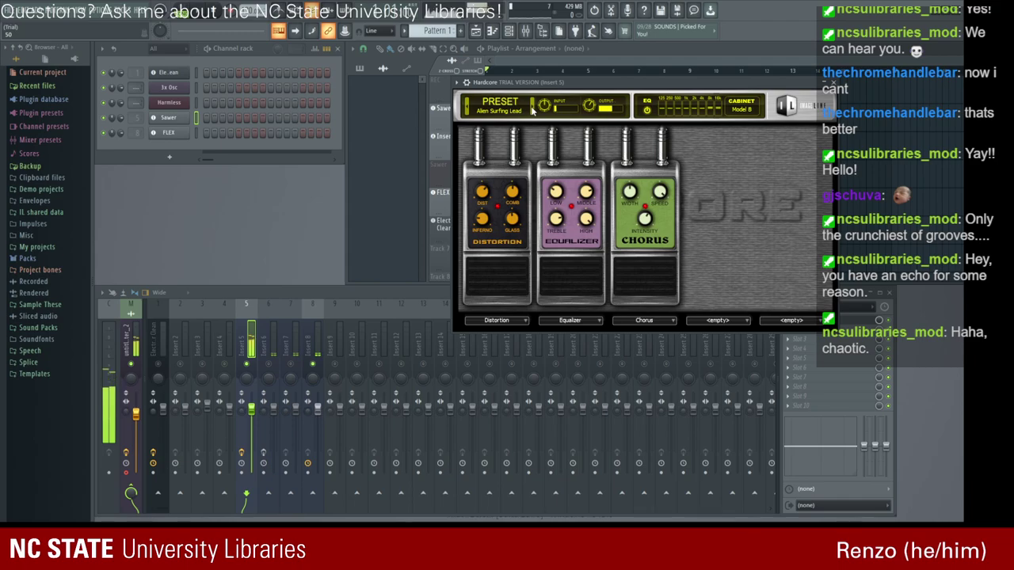
pyautogui.click(533, 111)
pyautogui.click(533, 111)
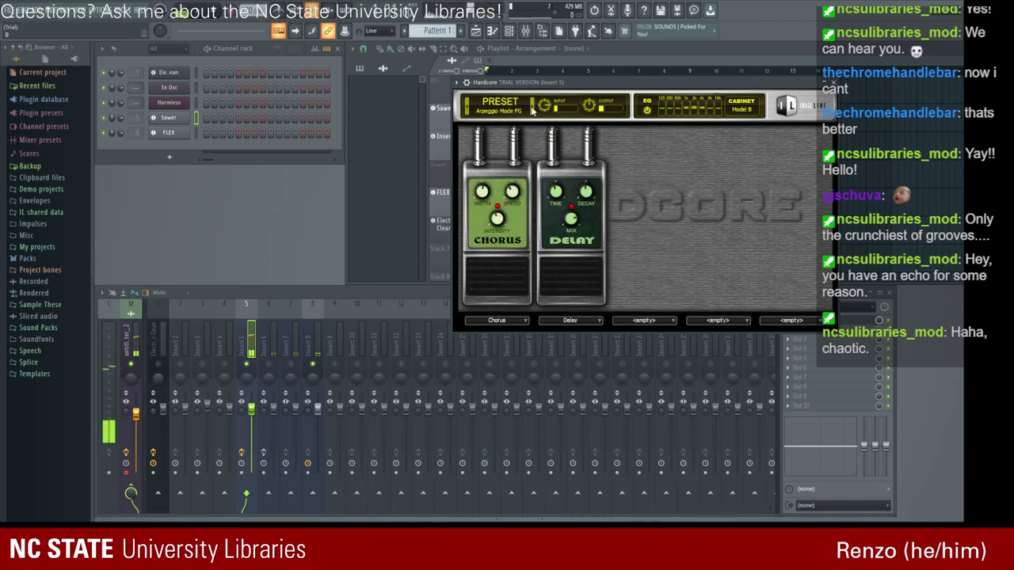
pyautogui.click(533, 111)
pyautogui.click(534, 111)
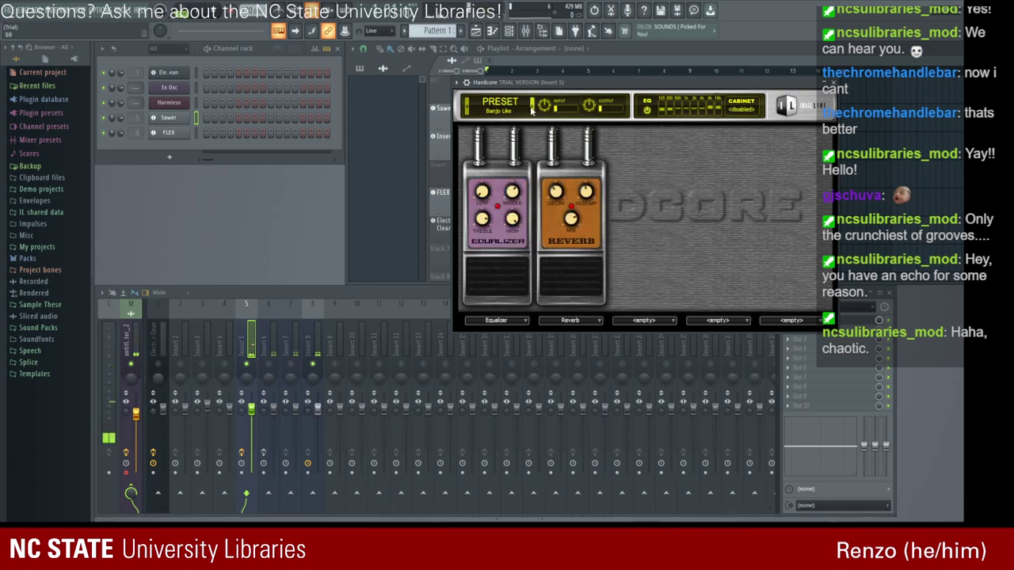
pyautogui.click(532, 111)
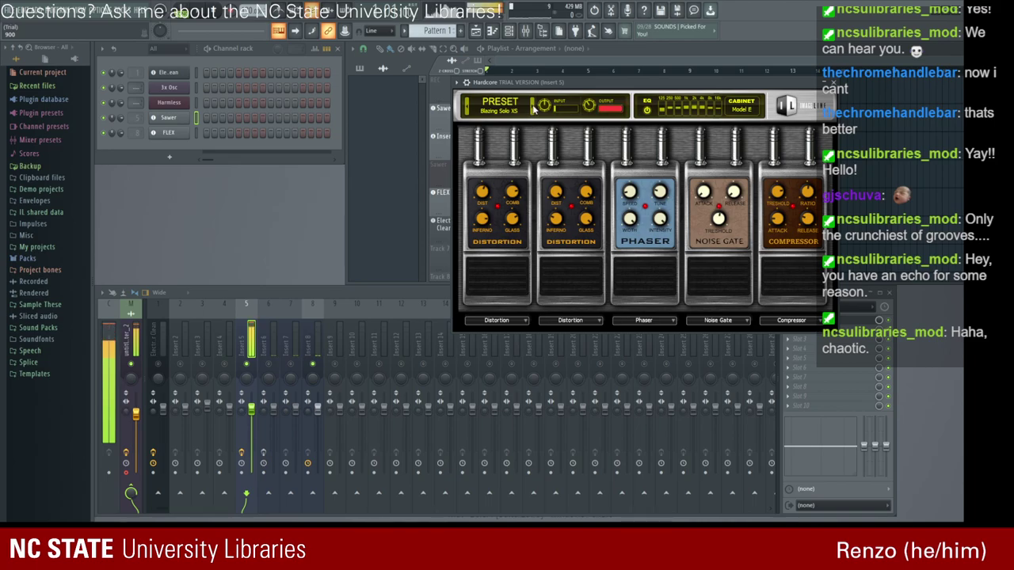
pyautogui.click(533, 111)
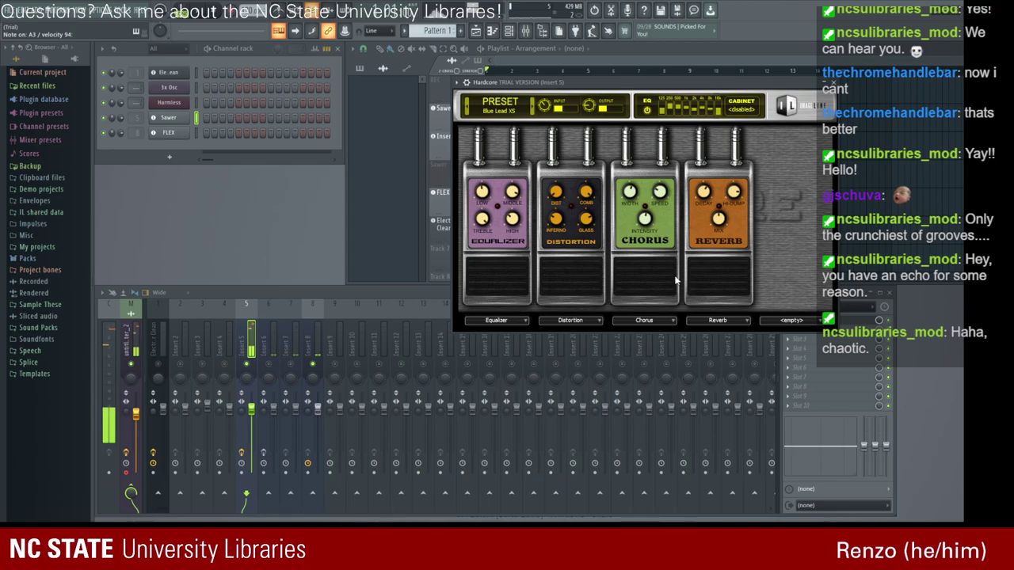
# Turn on the Distortion and Reverb pedals in Blue Lead XS and fill the empty fifth pedal slot with Delay.
pyautogui.click(547, 273)
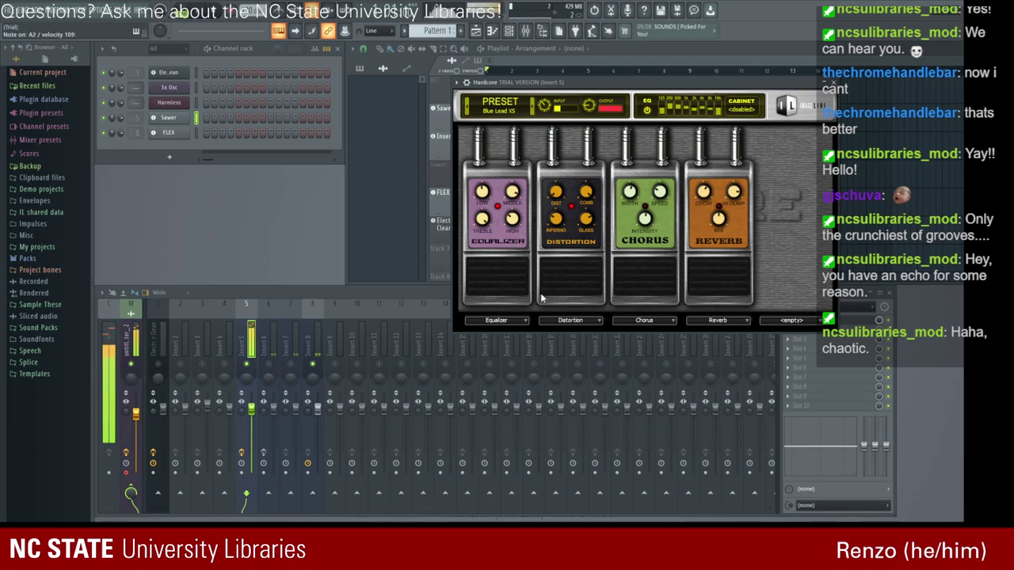
pyautogui.click(717, 290)
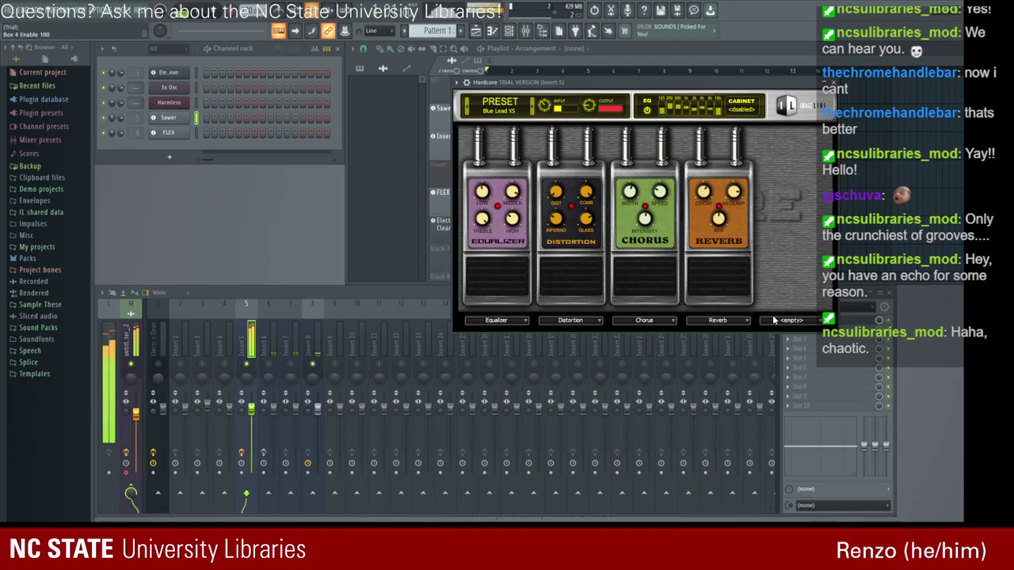
pyautogui.click(784, 325)
pyautogui.click(728, 248)
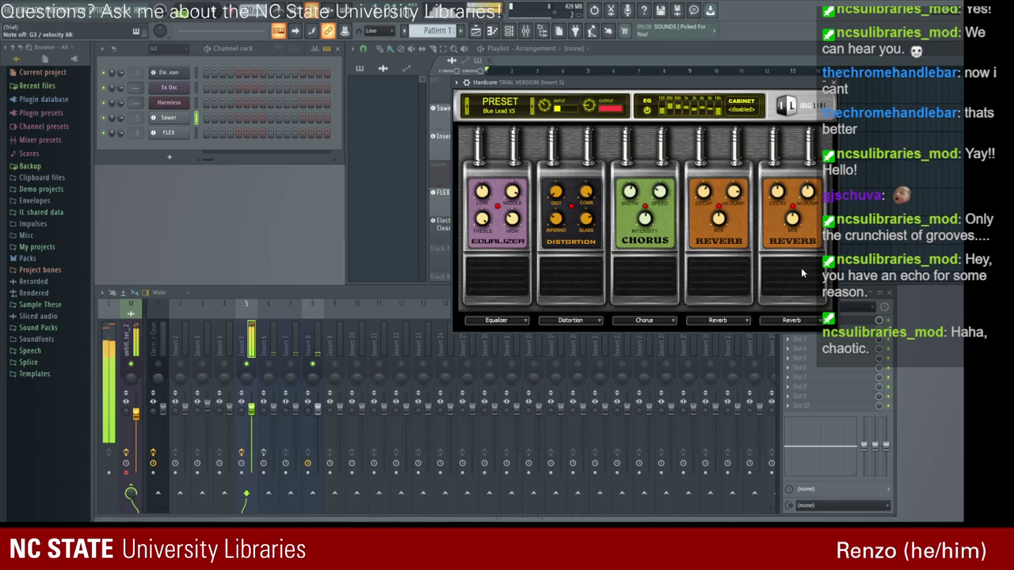
pyautogui.click(719, 320)
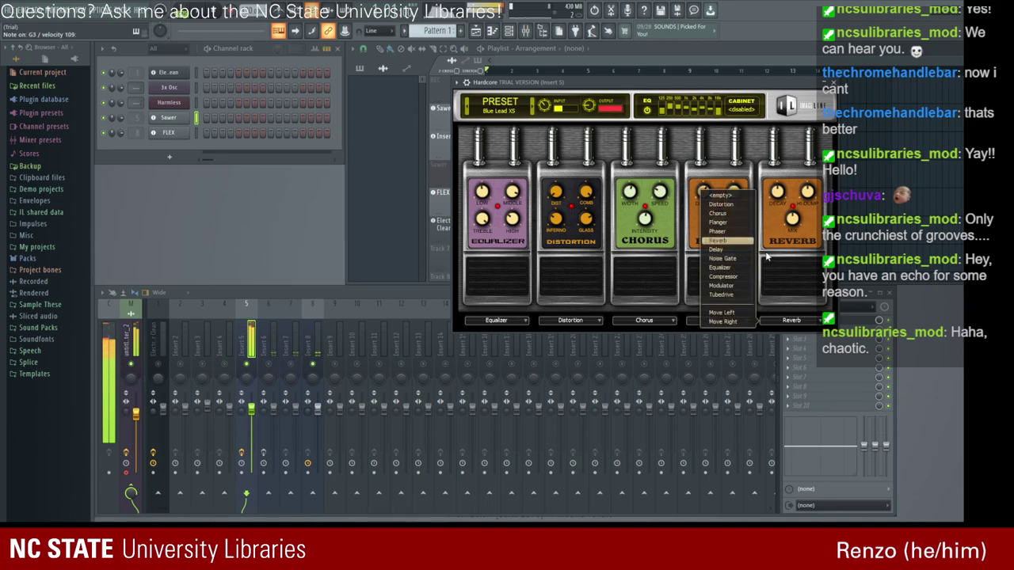
pyautogui.click(718, 248)
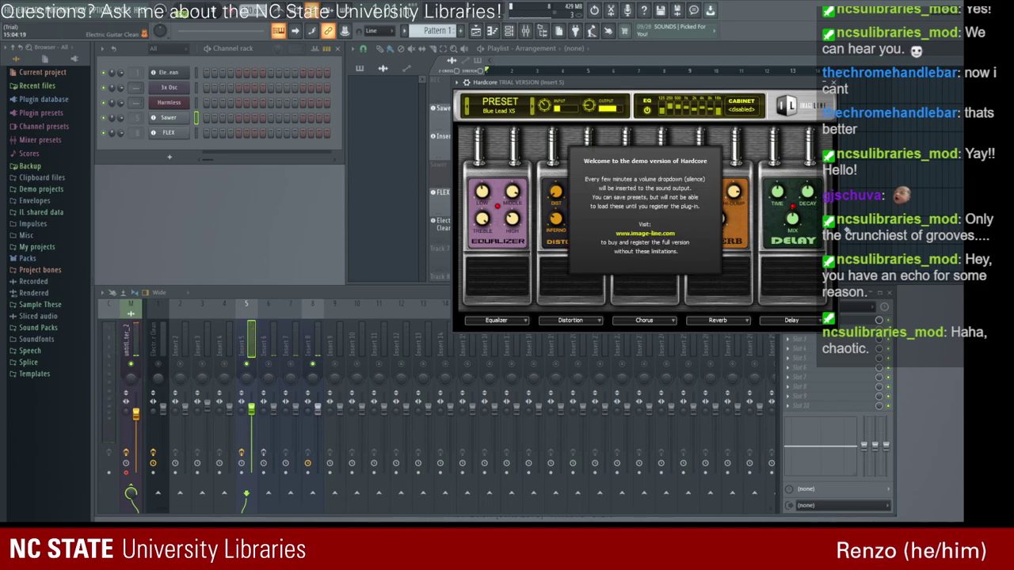
# Collapse the Hardcore effect window to uncover the playlist.
pyautogui.click(826, 82)
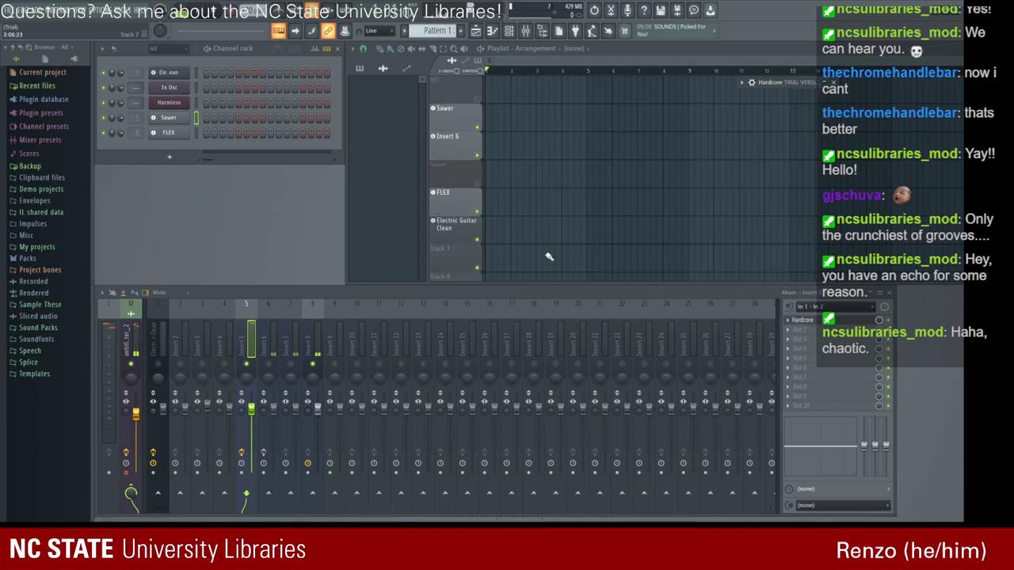
pyautogui.click(823, 82)
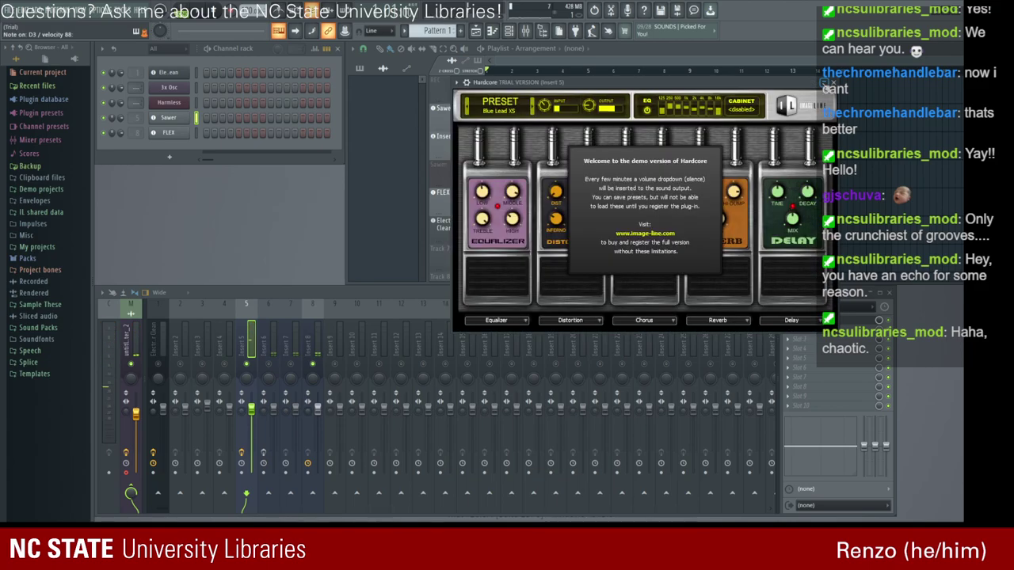
pyautogui.click(824, 82)
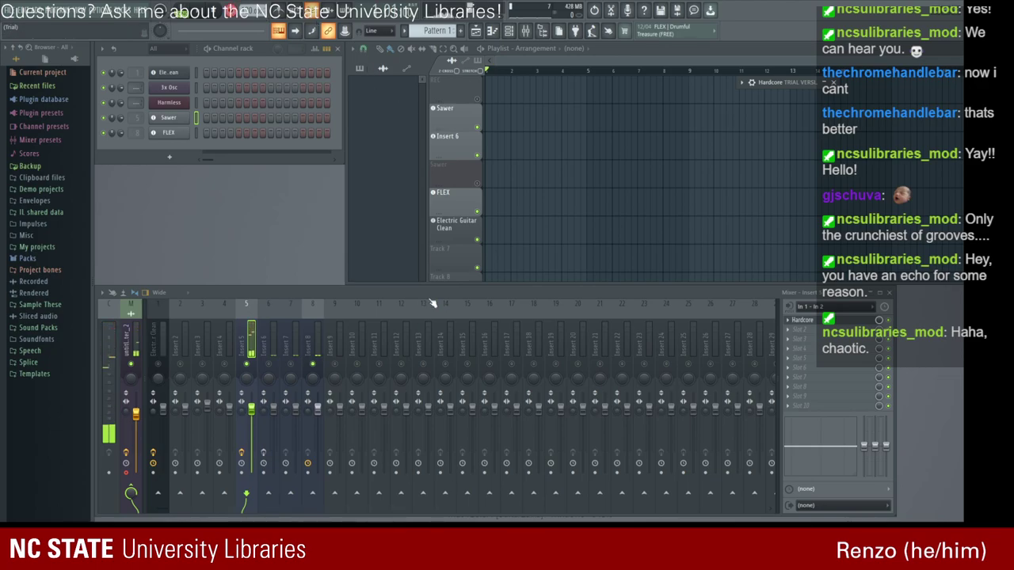
# Arm mixer track 5 and record a trial take, removing both recorded audio clips from the playlist.
pyautogui.click(627, 10)
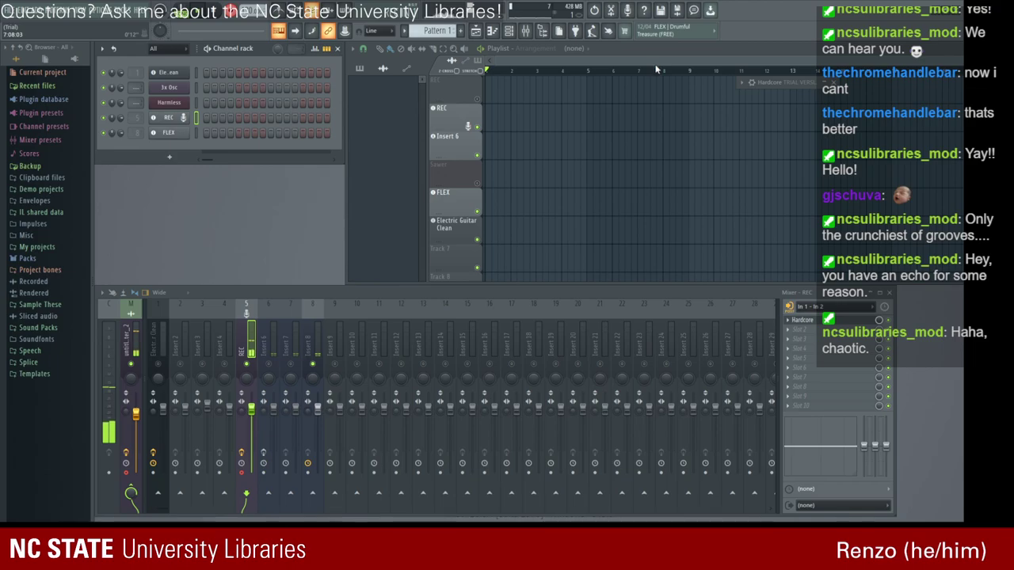
pyautogui.press('space')
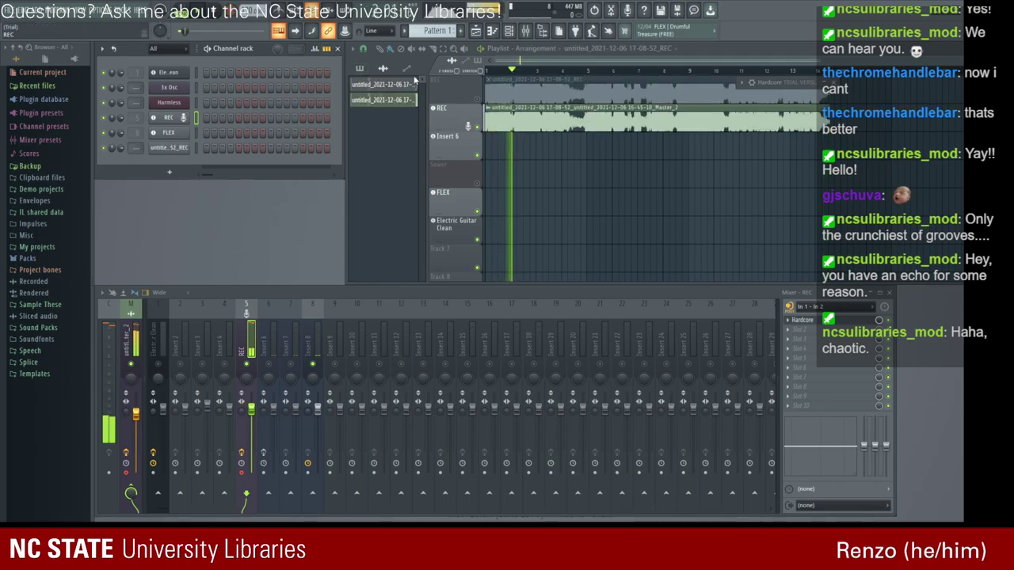
pyautogui.rightClick(516, 111)
pyautogui.rightClick(516, 101)
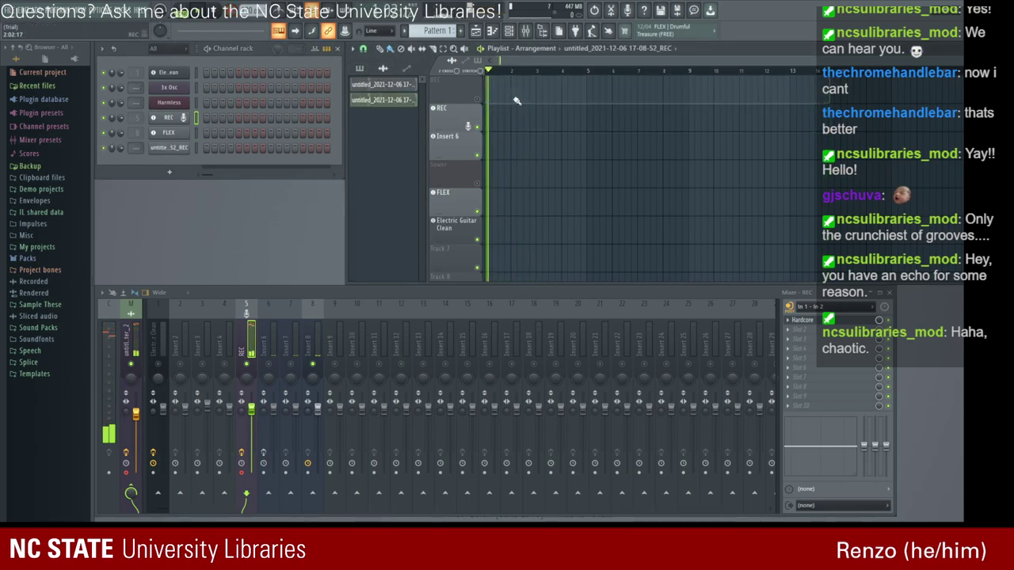
# Delete the two leftover audio sources of the previous take from the project's clip picker.
pyautogui.click(406, 100)
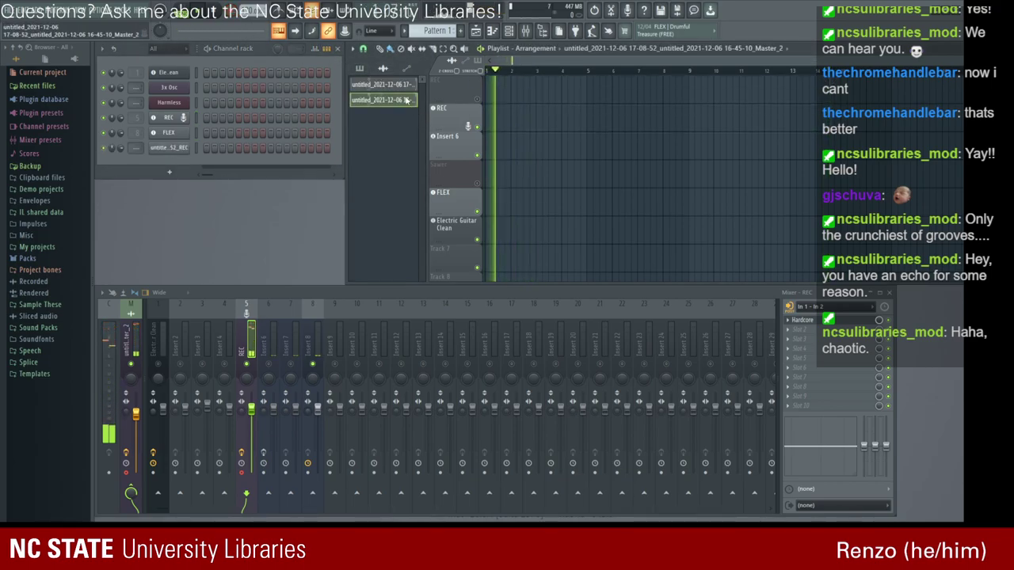
pyautogui.click(531, 298)
pyautogui.rightClick(397, 87)
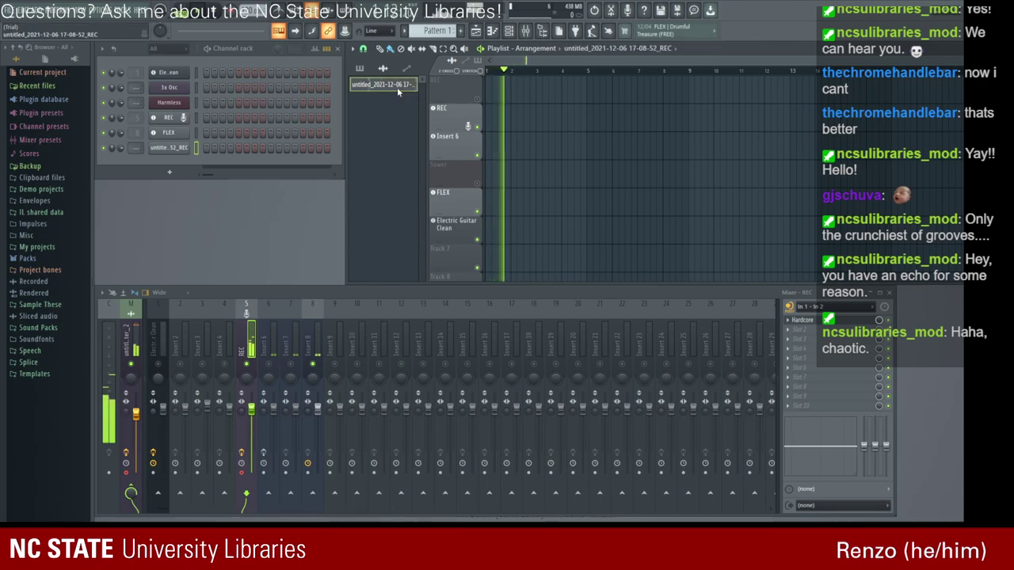
pyautogui.click(538, 301)
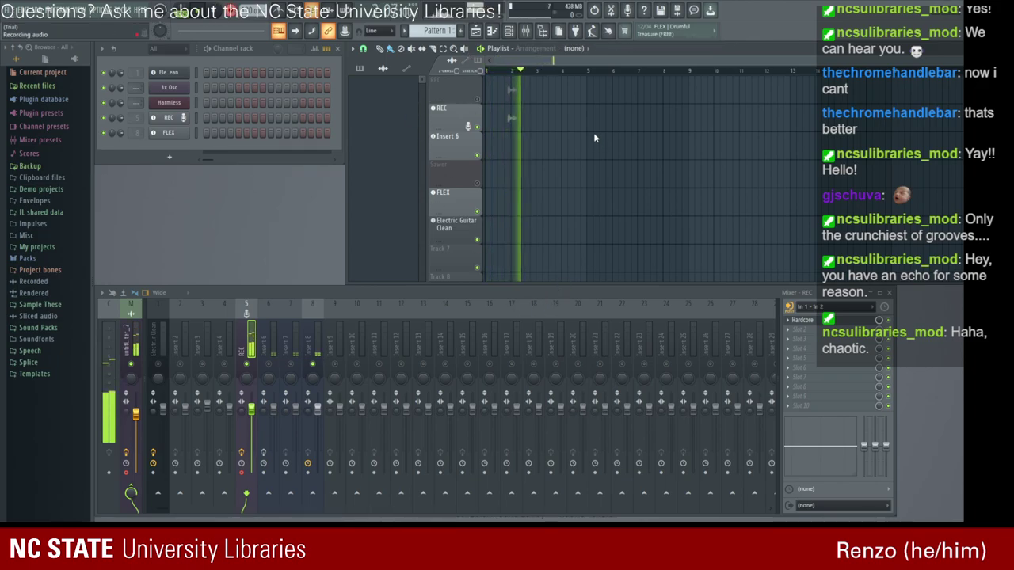
# Stop the running take and delete both of its clips from the playlist along with their sources in the picker.
pyautogui.press('space')
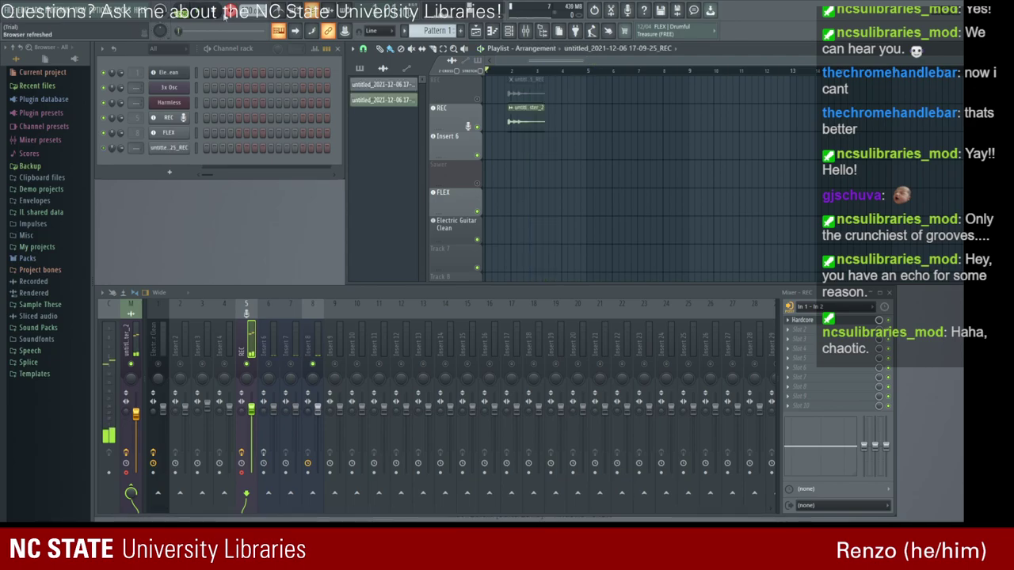
pyautogui.rightClick(525, 84)
pyautogui.rightClick(524, 109)
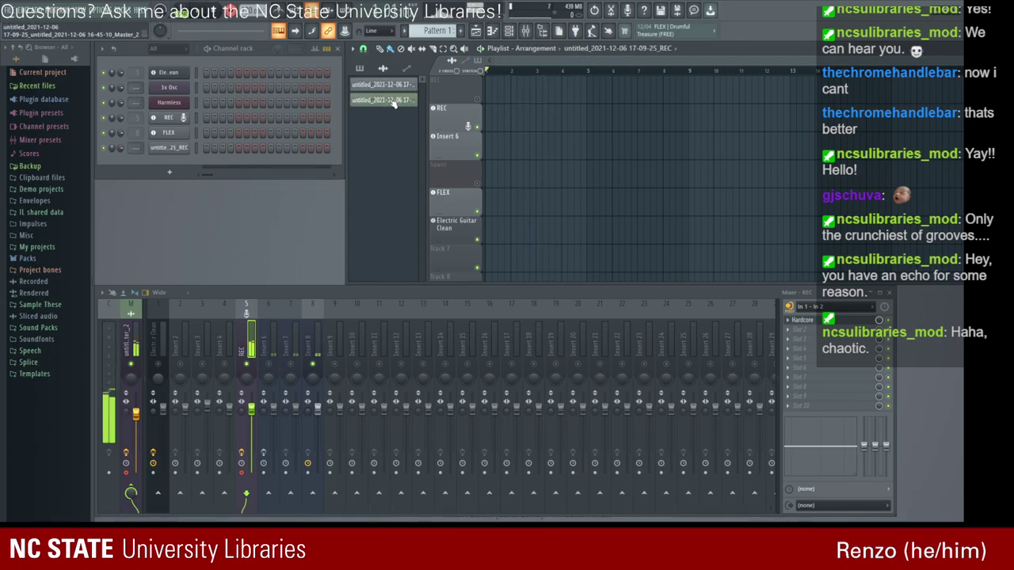
pyautogui.click(393, 103)
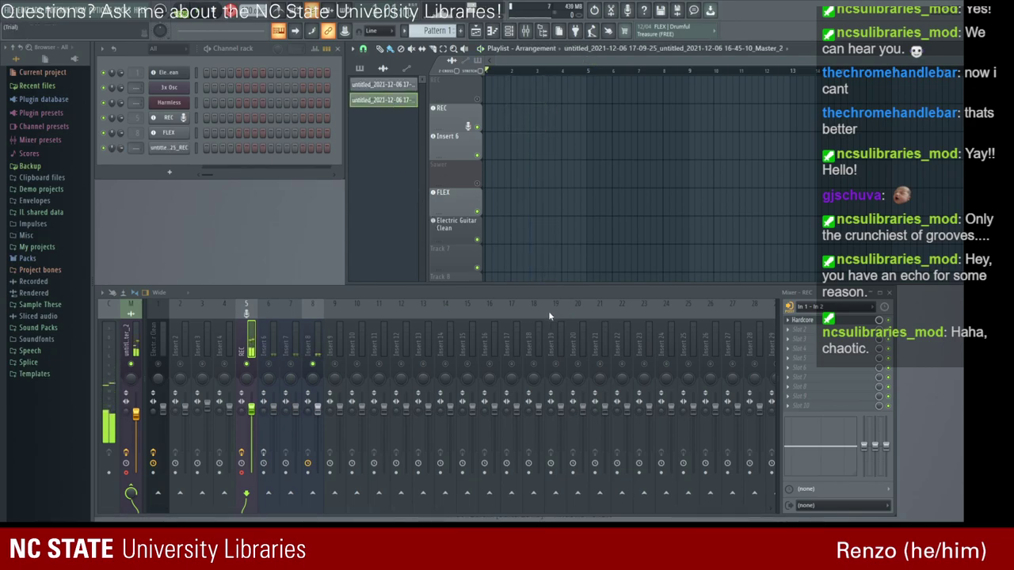
pyautogui.click(387, 83)
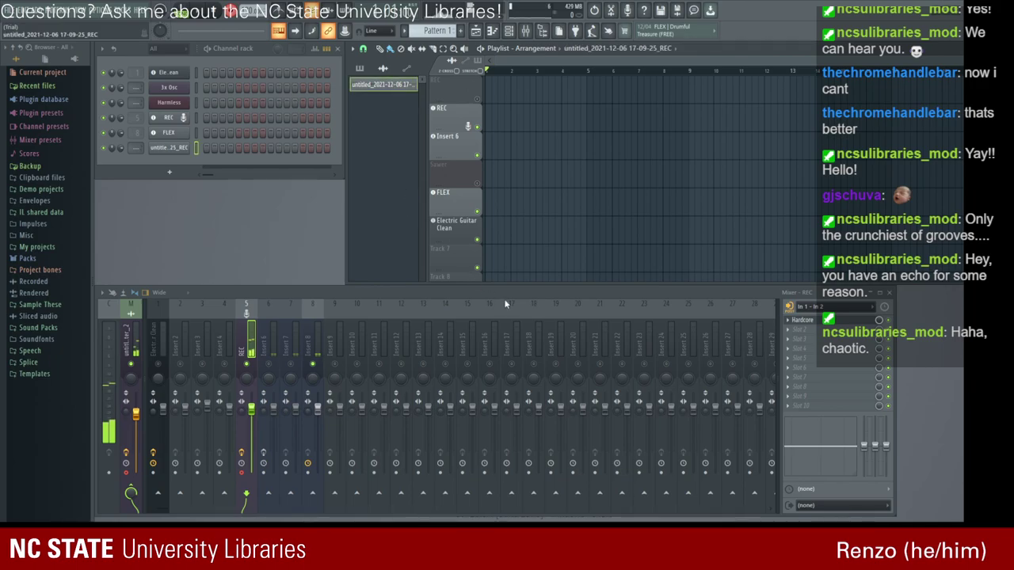
pyautogui.hotkey('ctrl', 'z')
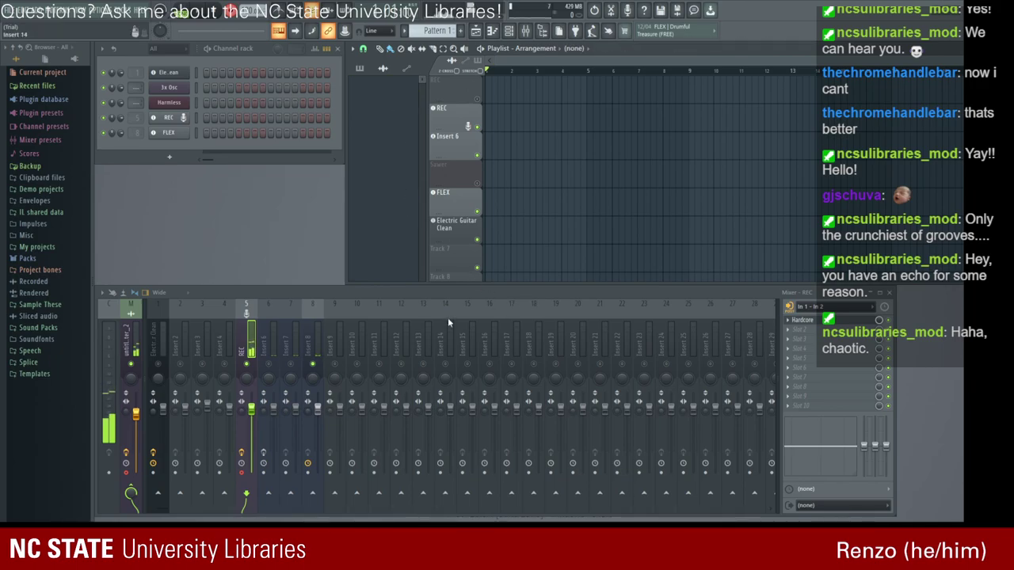
# Turn the REC track's send to the master off and back on.
pyautogui.click(131, 493)
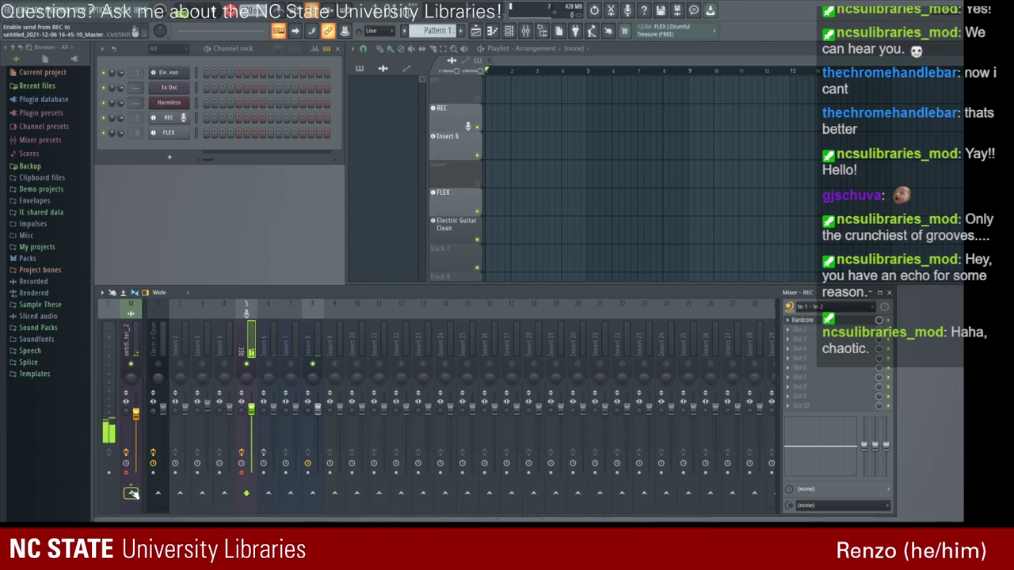
pyautogui.click(131, 493)
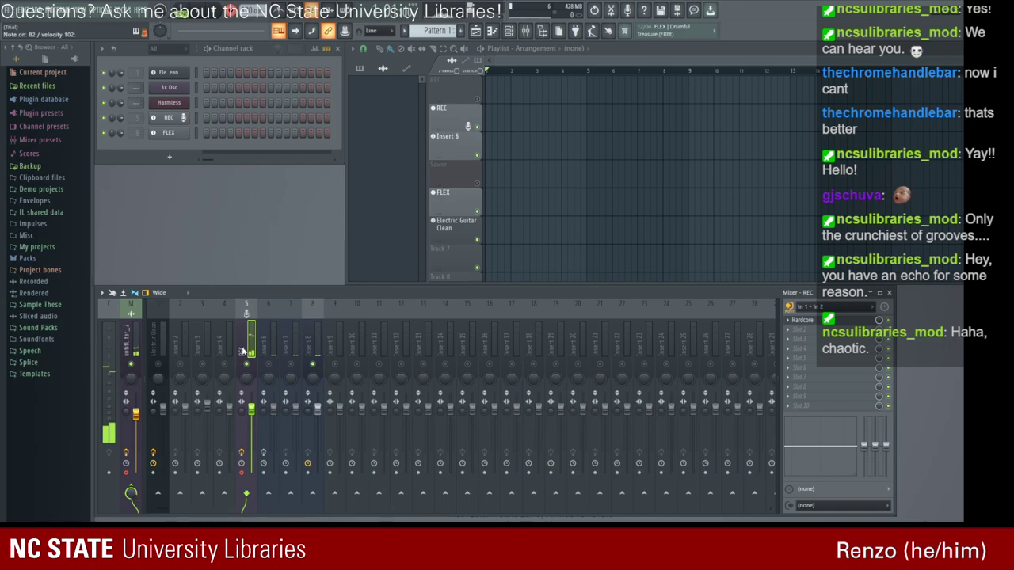
# Audition the FLEX and Harmless channels, closing each instrument's window.
pyautogui.click(182, 136)
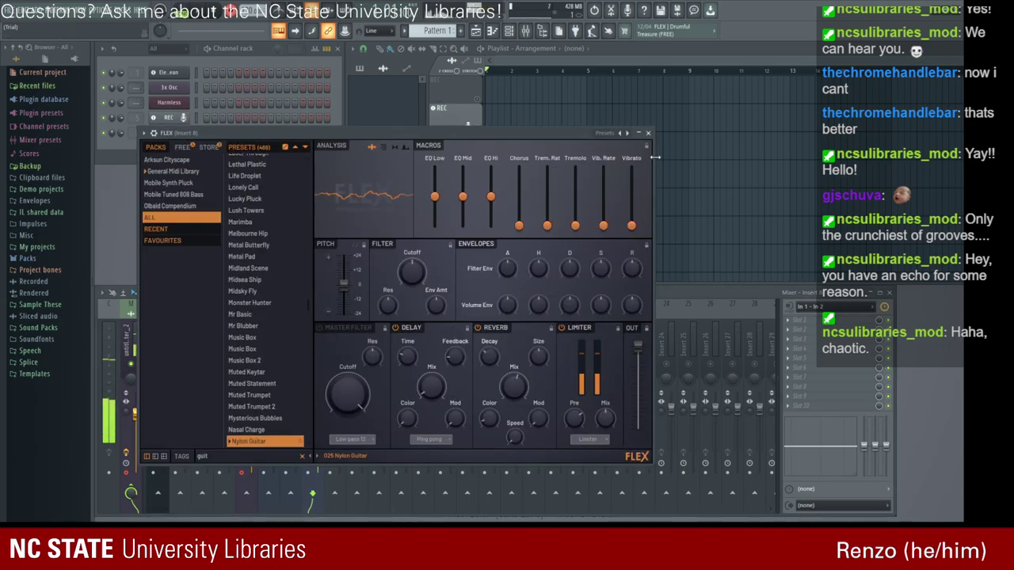
pyautogui.click(650, 133)
pyautogui.click(168, 102)
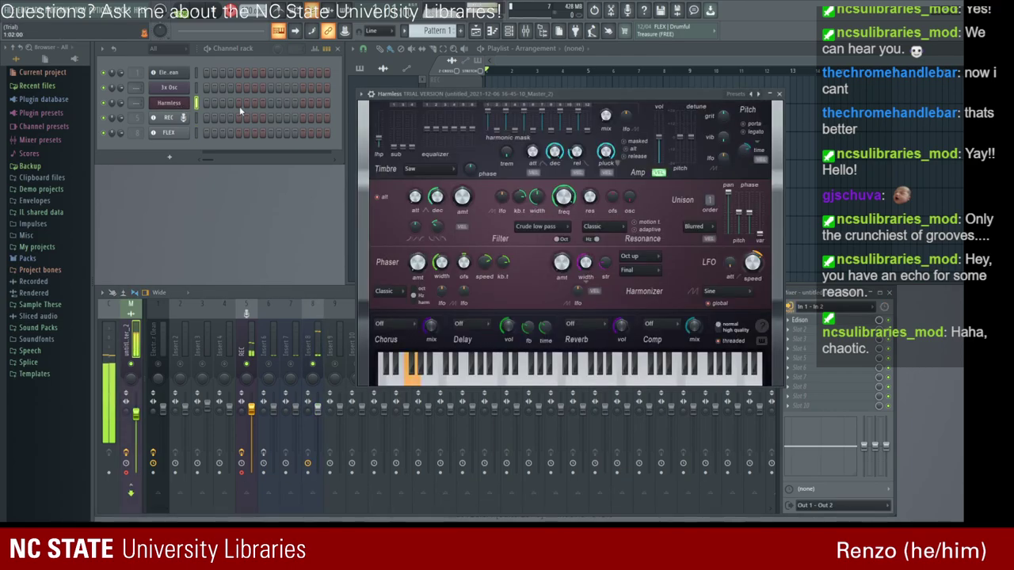
pyautogui.click(773, 94)
pyautogui.click(779, 94)
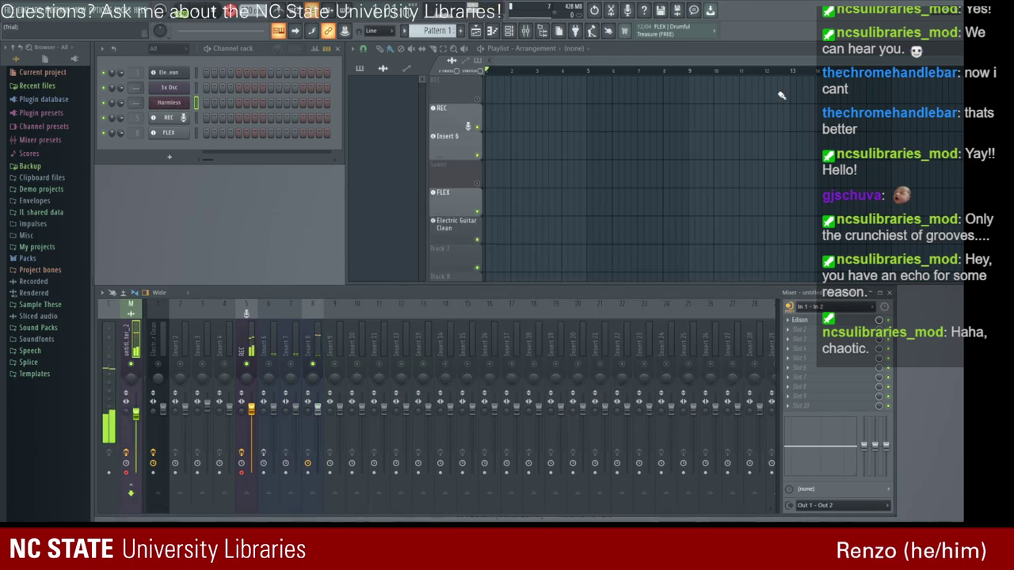
# Select the REC channel, keep its Sawer window collapsed, and record a take of about ten bars from bar 1.
pyautogui.click(176, 119)
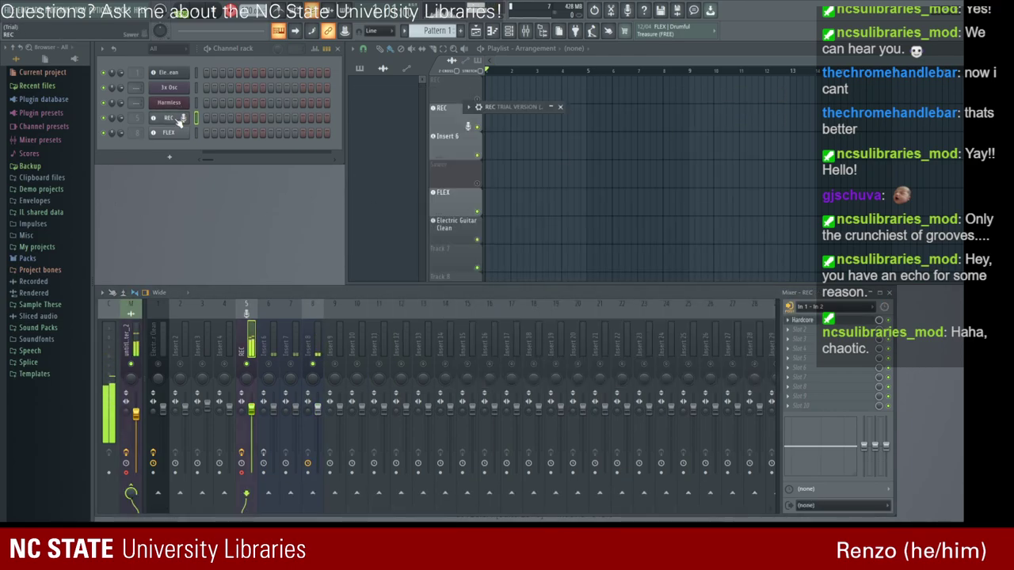
pyautogui.click(551, 107)
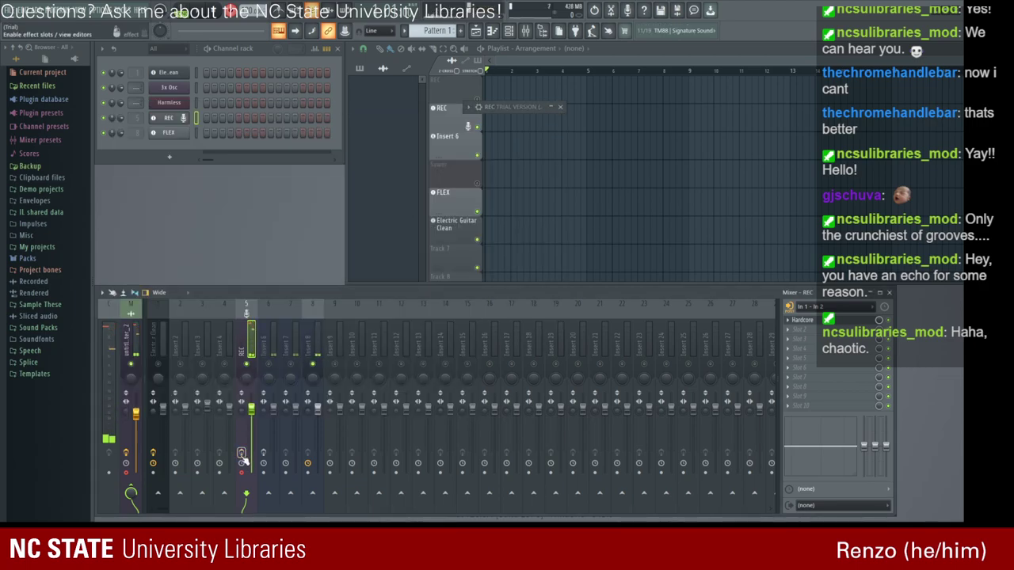
pyautogui.click(555, 107)
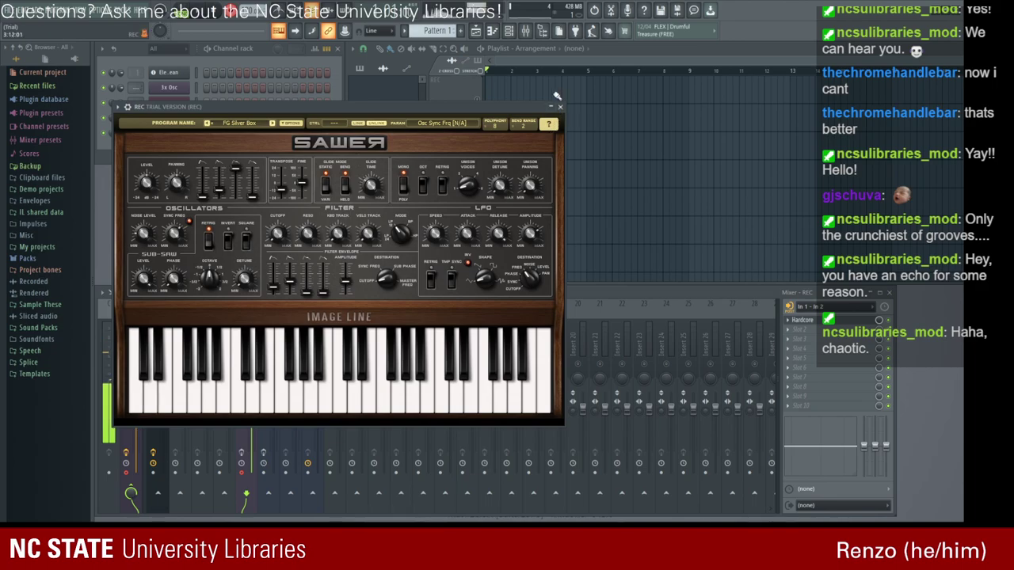
pyautogui.click(550, 108)
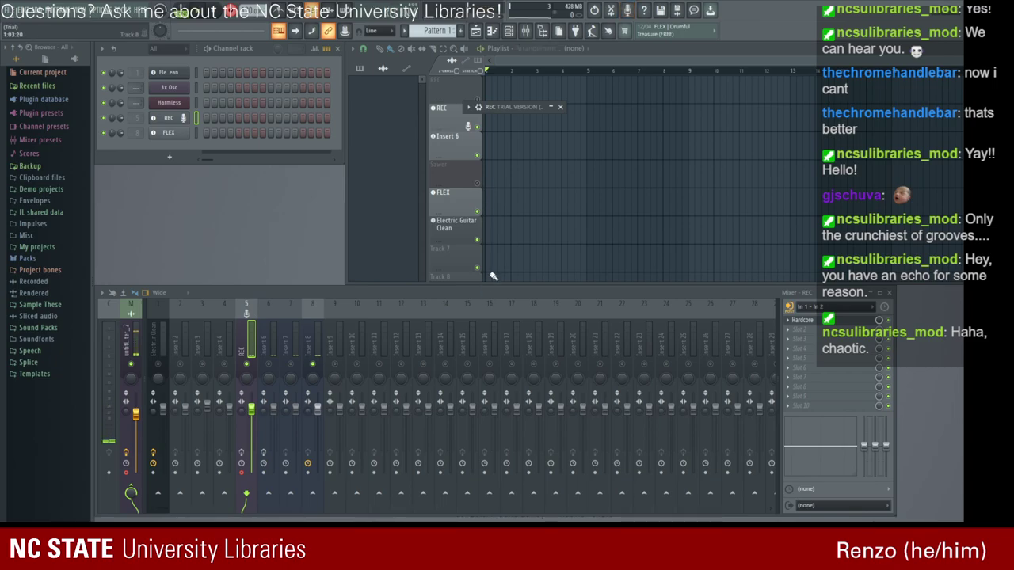
pyautogui.press('space')
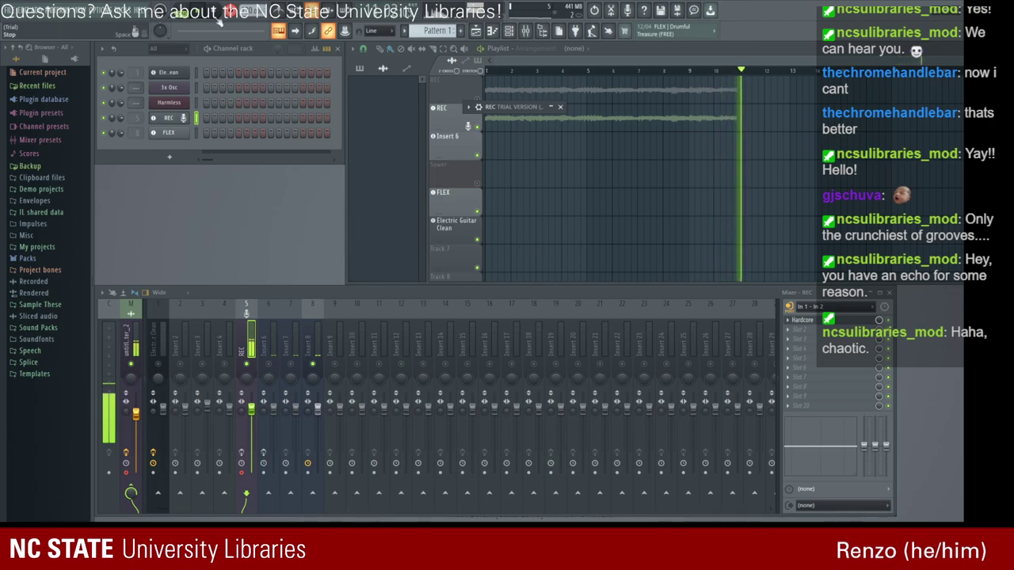
pyautogui.press('space')
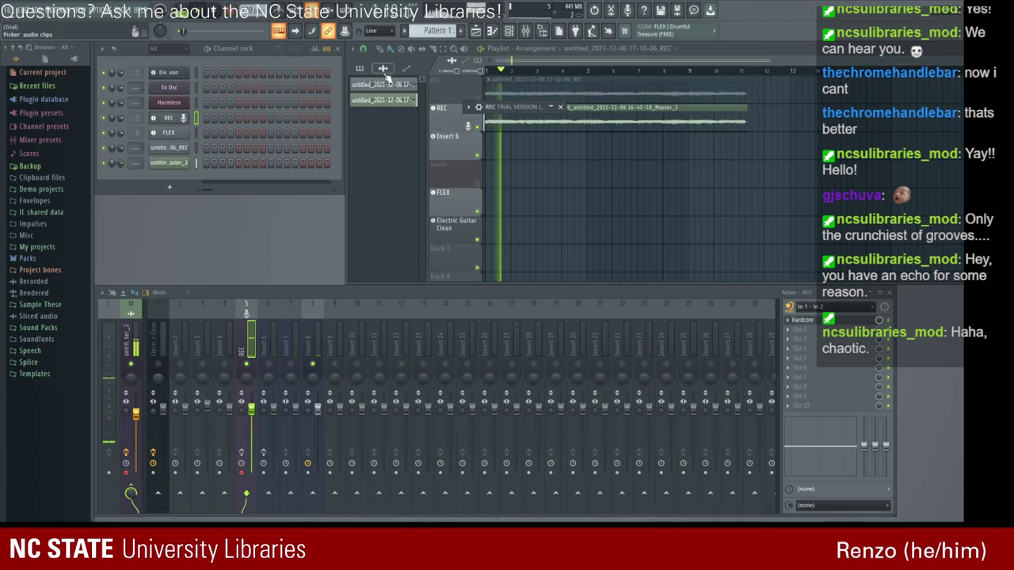
# Play back the take while raising the REC track's volume to 125% and the master's to about 114%.
pyautogui.click(551, 108)
pyautogui.click(559, 109)
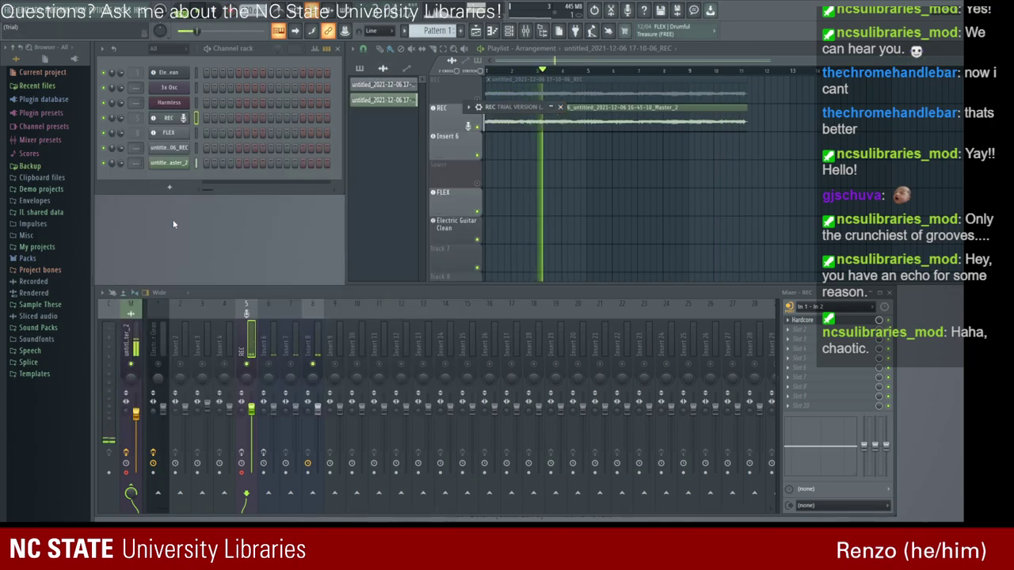
pyautogui.moveTo(252, 408); pyautogui.dragTo(251, 392)
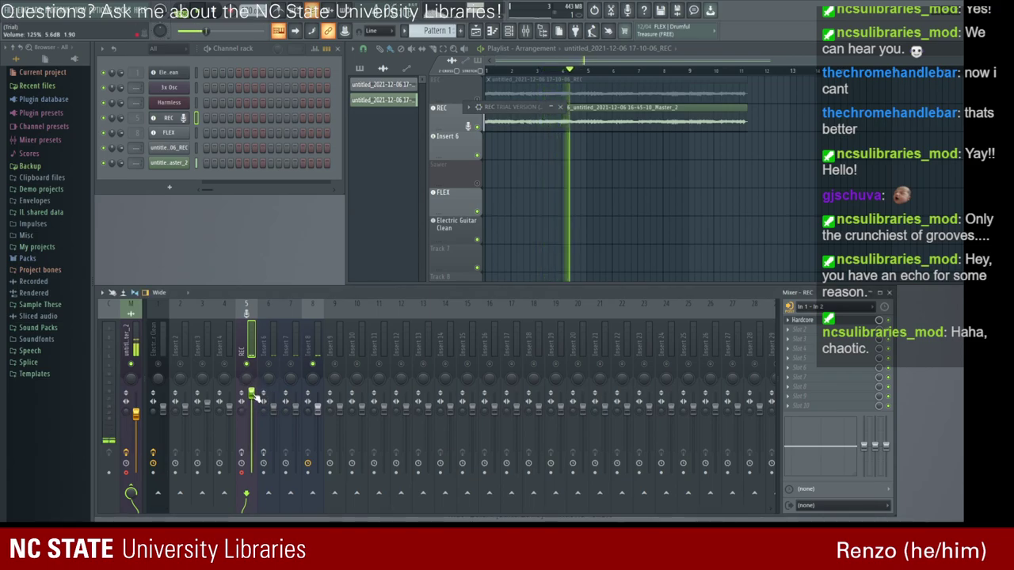
pyautogui.moveTo(136, 415); pyautogui.dragTo(137, 408)
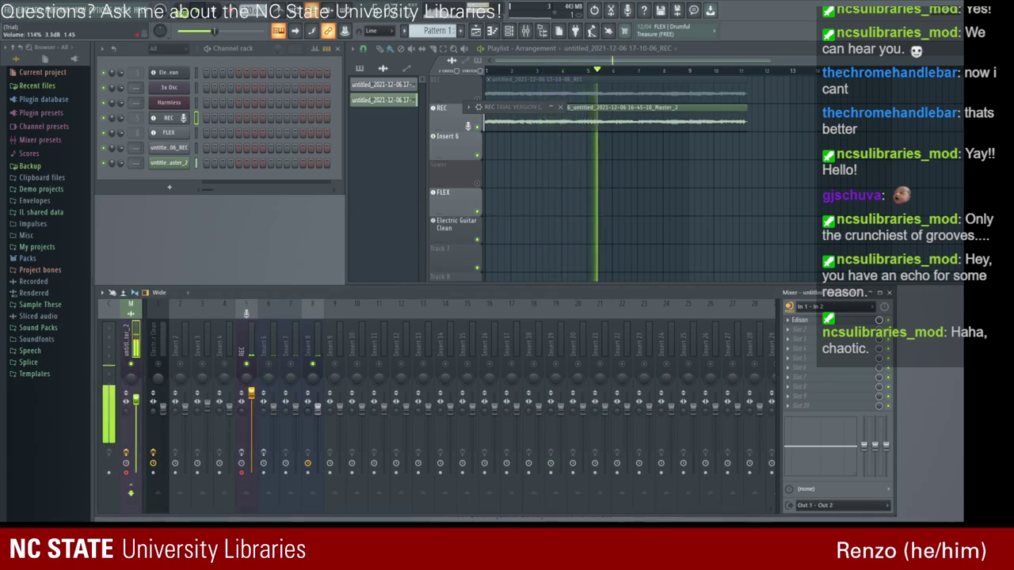
pyautogui.click(184, 120)
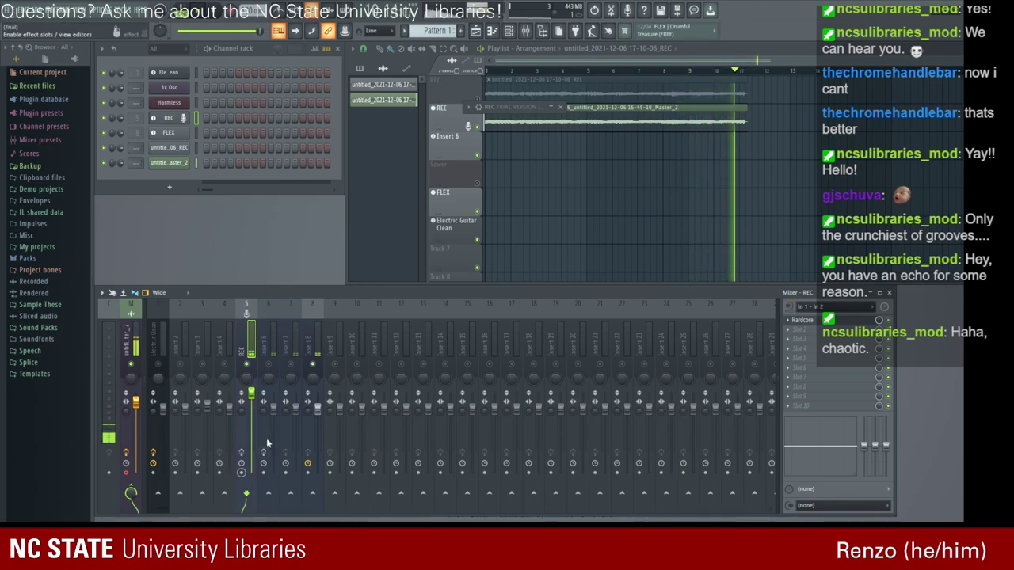
pyautogui.press('space')
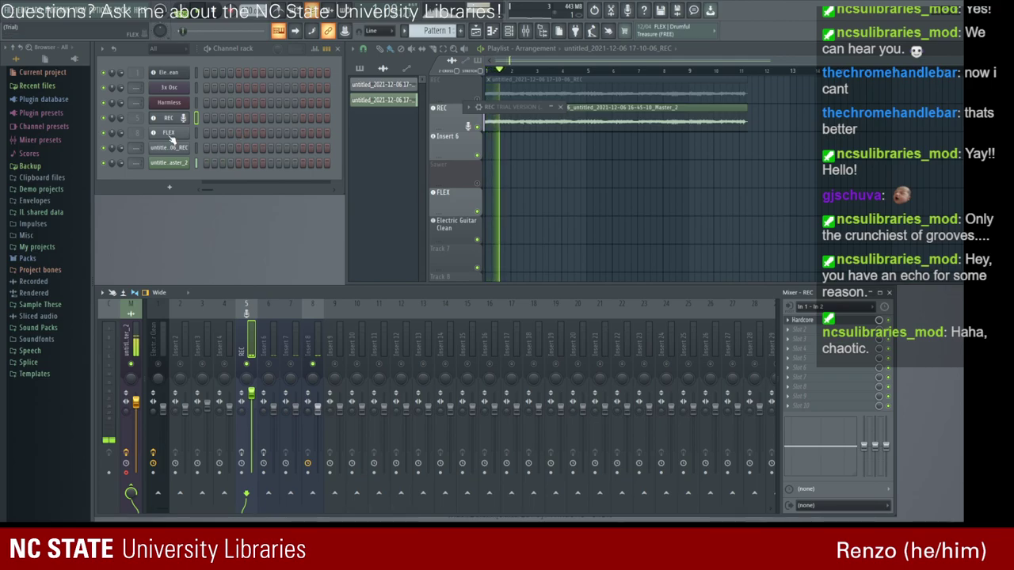
# Audition FLEX's Nylon Guitar over the take and load the Hardcore effect on mixer track 8.
pyautogui.click(168, 132)
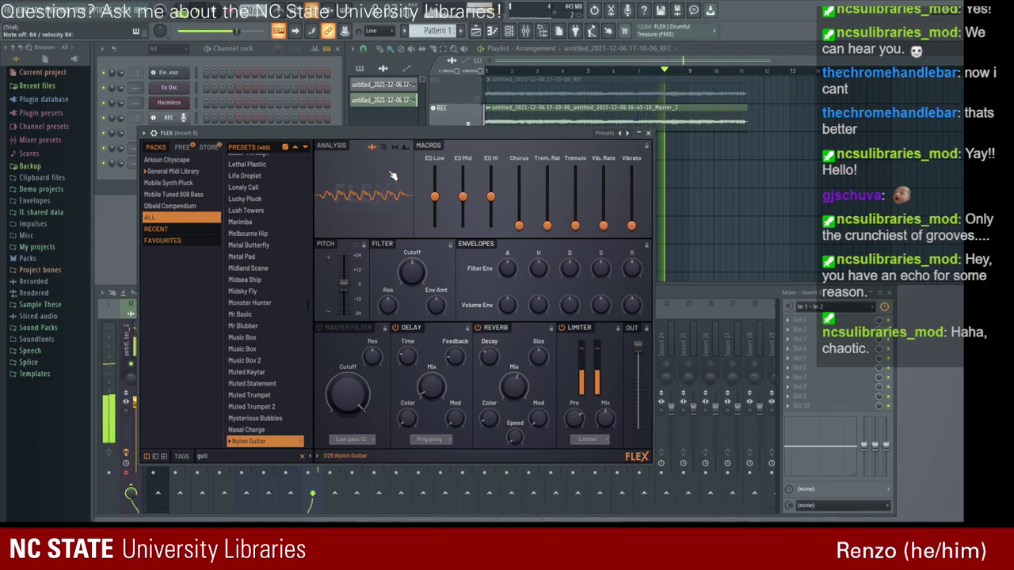
pyautogui.click(647, 132)
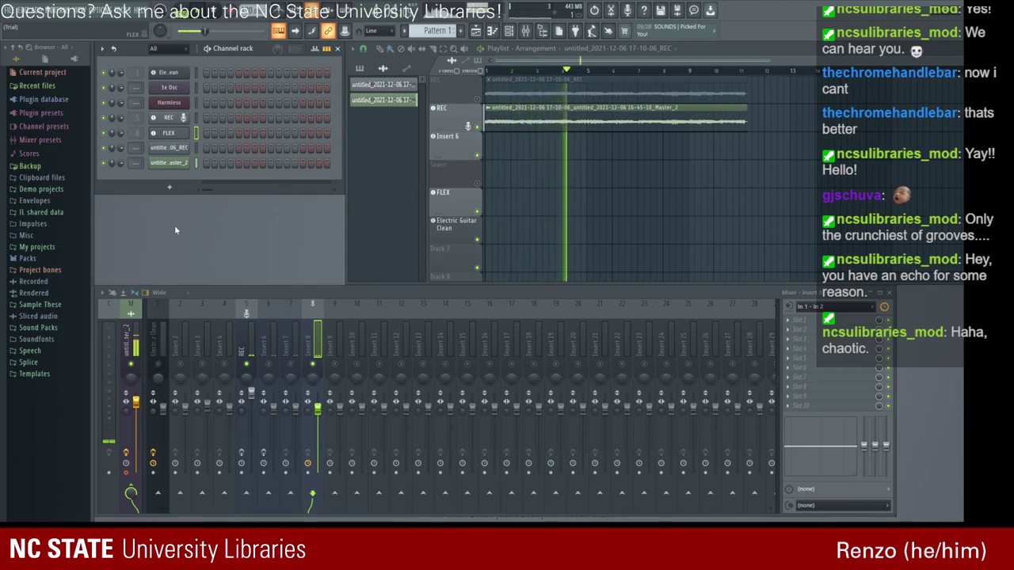
pyautogui.click(861, 389)
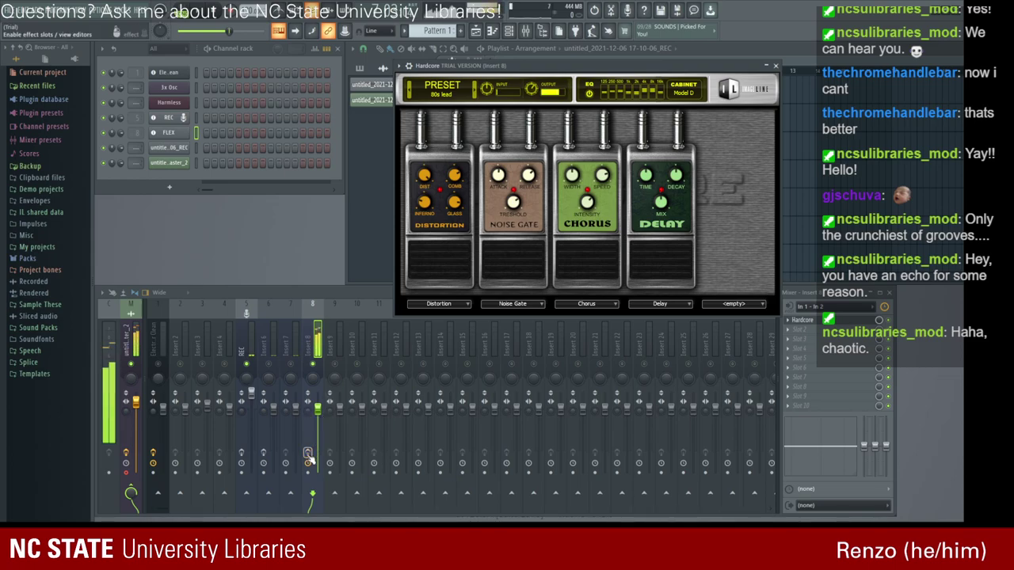
pyautogui.click(776, 67)
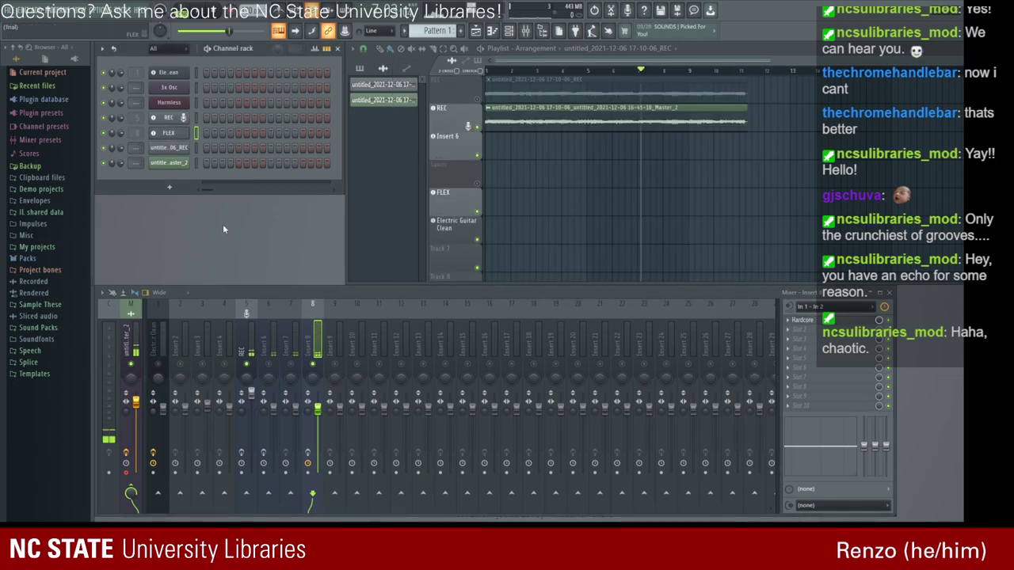
# Undo the FLEX instrument's track and channel setup, leaving the REC channel selected.
pyautogui.hotkey('ctrl', 'z')
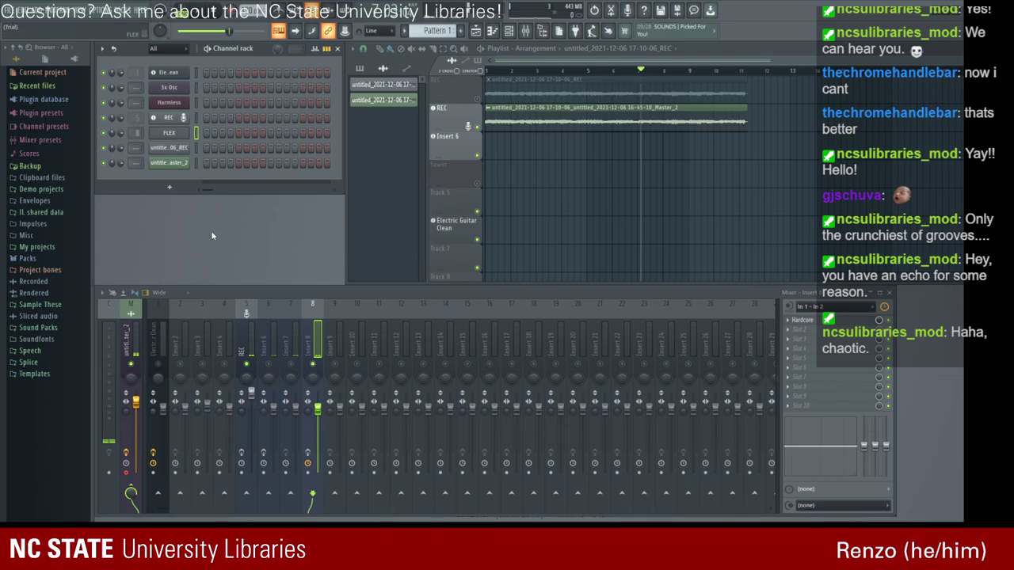
pyautogui.hotkey('ctrl', 'z')
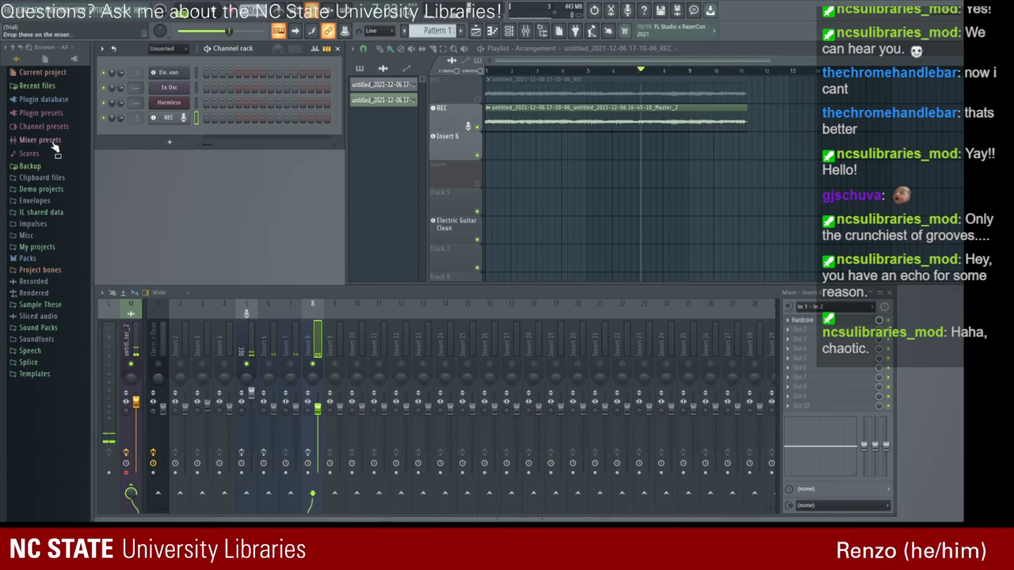
pyautogui.click(162, 123)
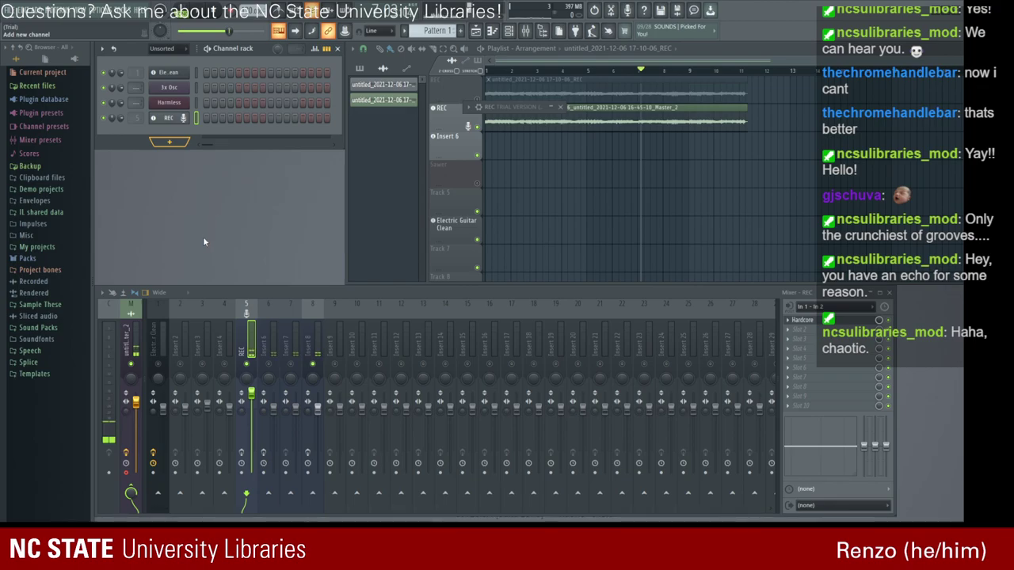
# Add a new FLEX channel and load the Nylon Guitar preset by searching all packs for "guitar".
pyautogui.click(169, 142)
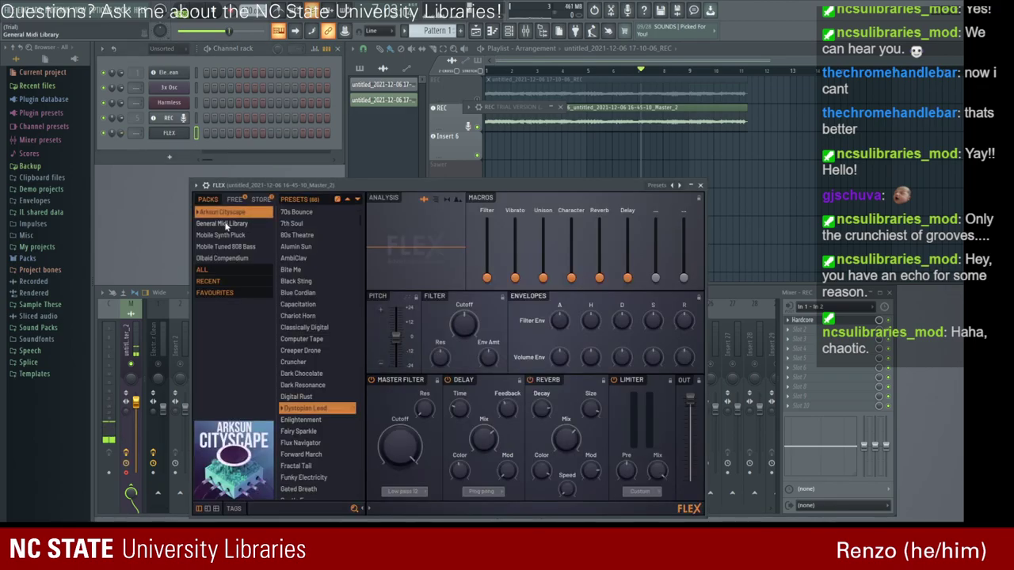
pyautogui.click(218, 274)
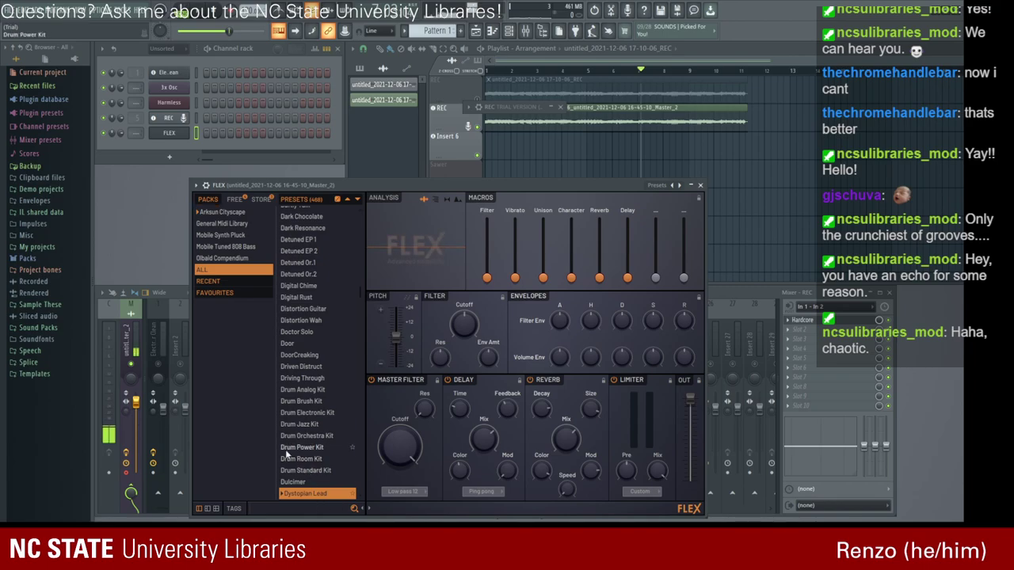
pyautogui.write('guitar')
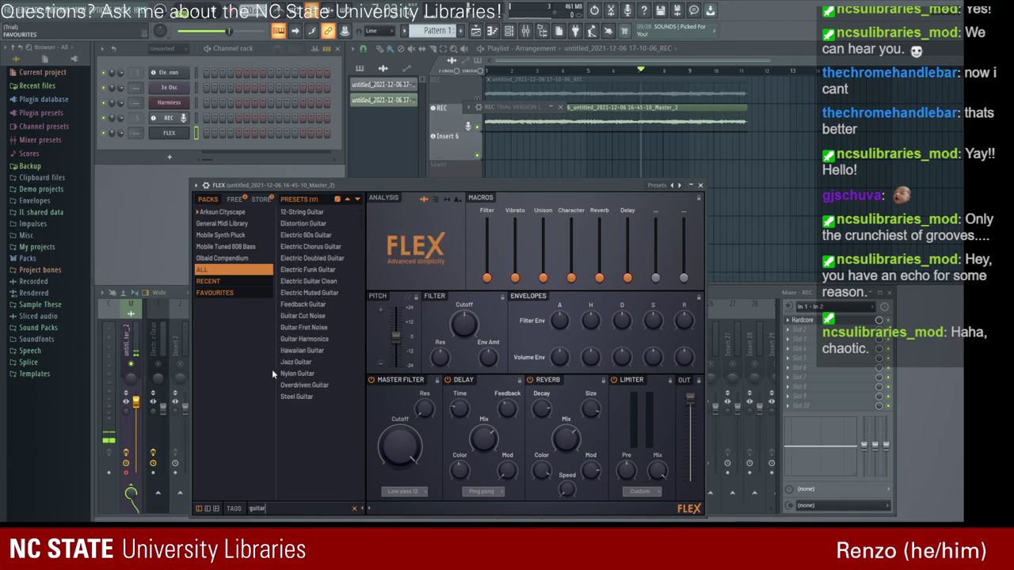
pyautogui.click(295, 373)
pyautogui.click(700, 185)
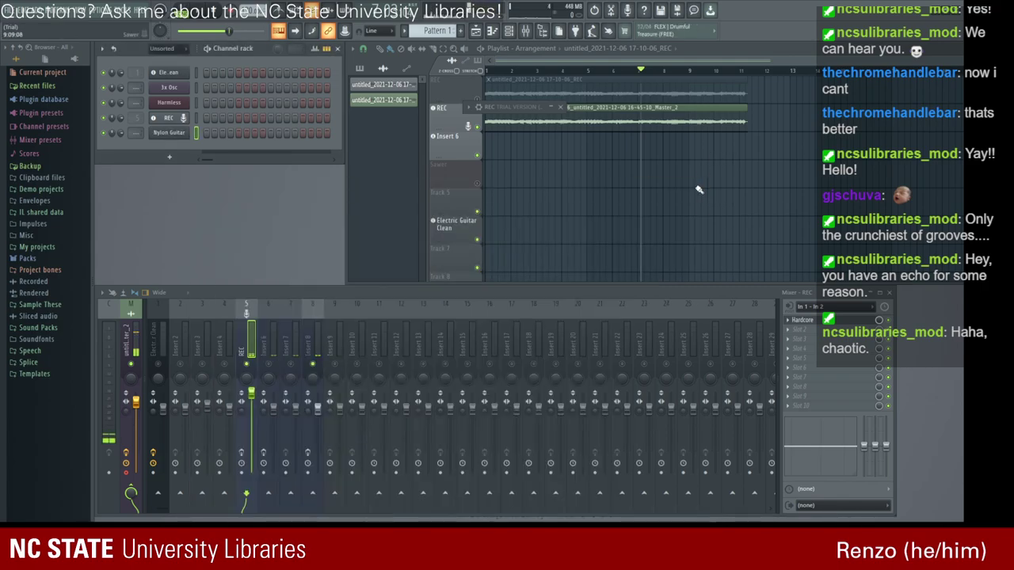
# Route the Nylon Guitar channel to mixer track 2 and load the Hardcore effect there.
pyautogui.hotkey('ctrl', 'l')
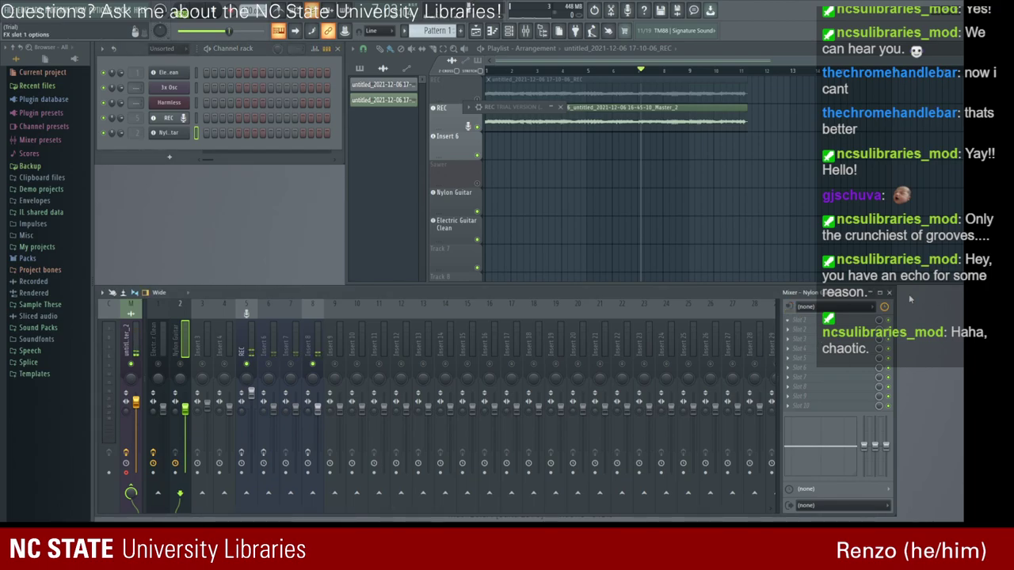
pyautogui.click(862, 388)
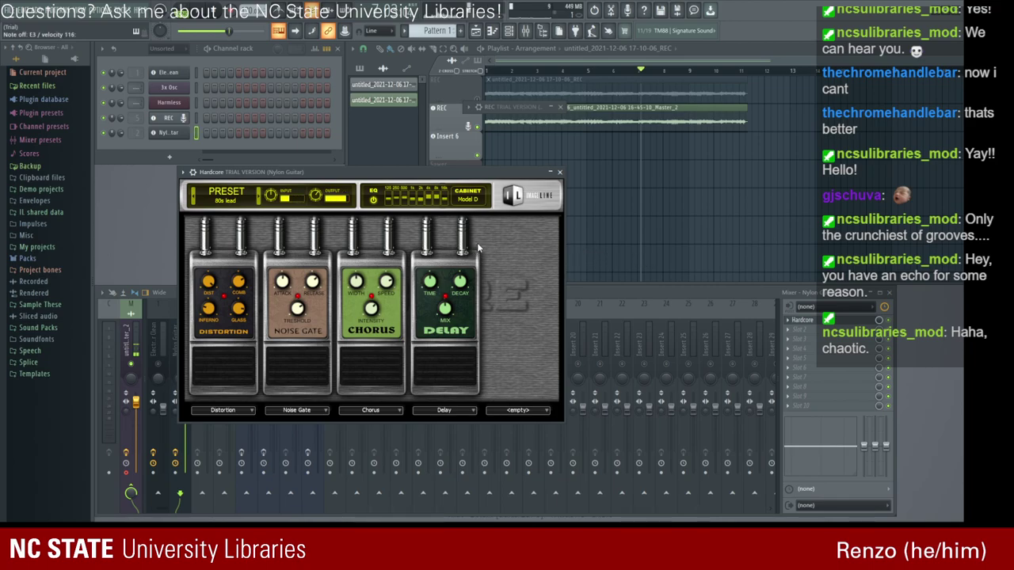
pyautogui.click(559, 172)
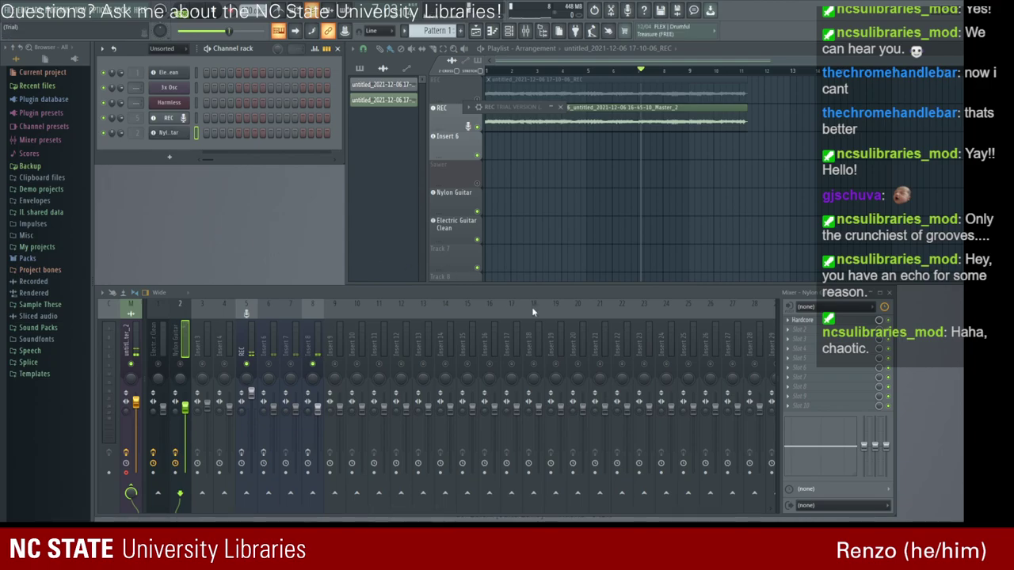
# Check the FLEX instrument, then undo the Nylon Guitar's mixer routing and channel setup.
pyautogui.click(177, 135)
pyautogui.click(172, 136)
pyautogui.hotkey('ctrl', 'z')
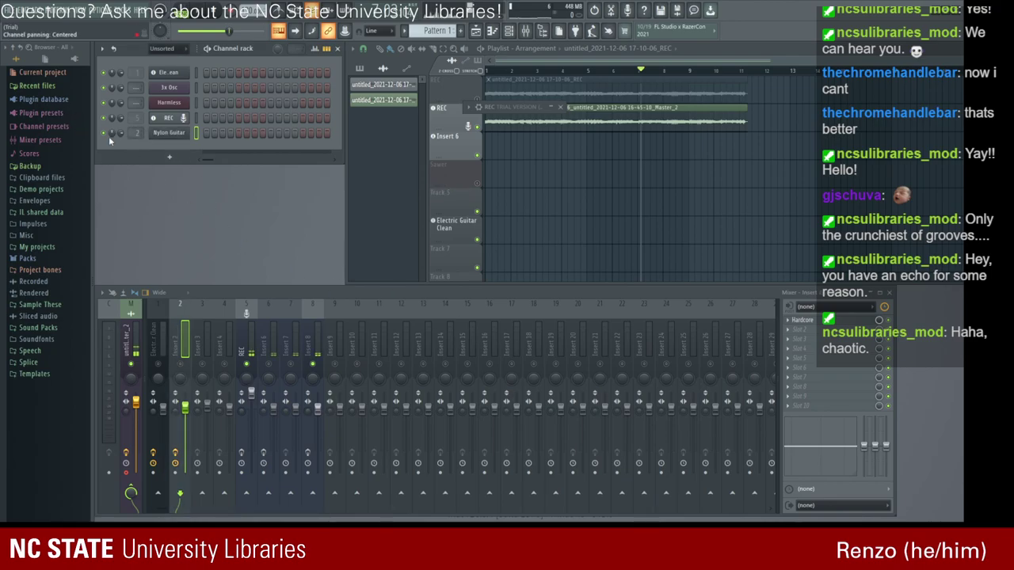
pyautogui.click(180, 135)
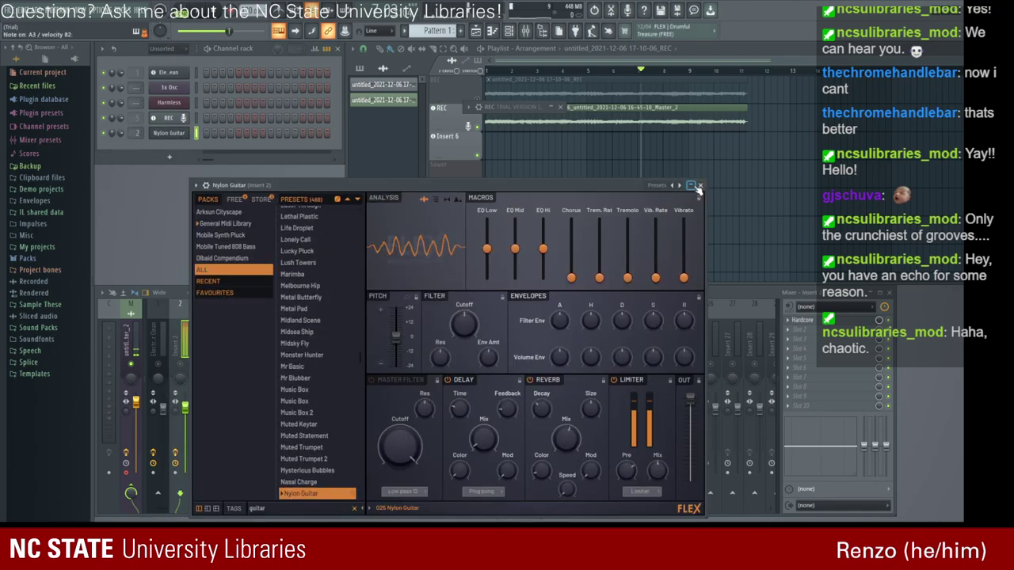
pyautogui.click(698, 187)
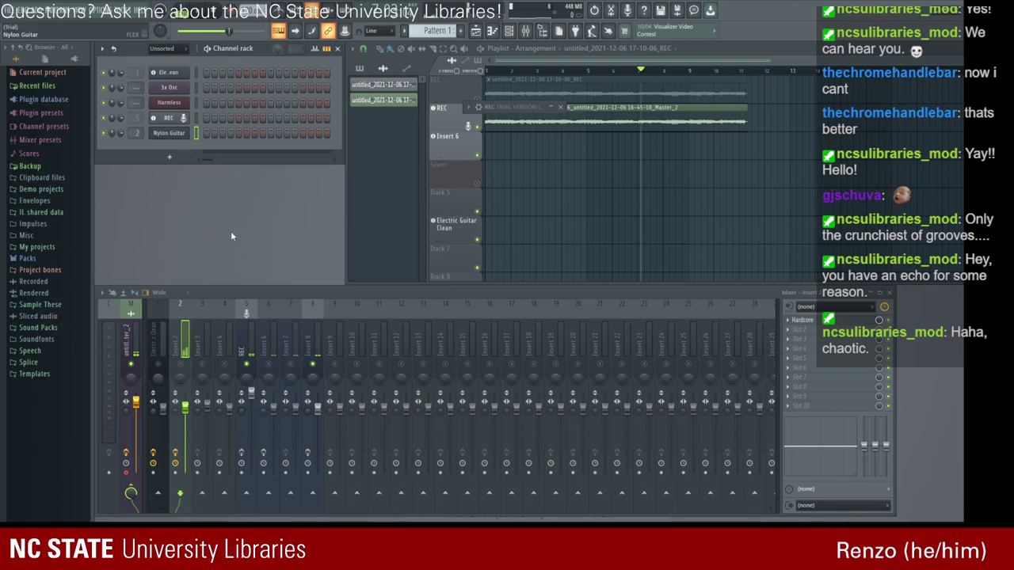
pyautogui.hotkey('ctrl', 'z')
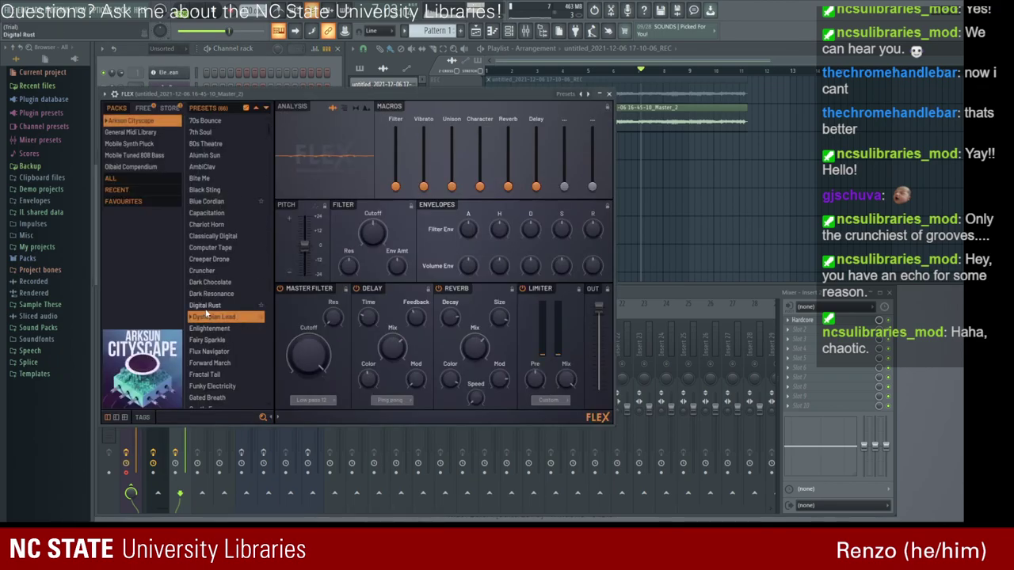
# Load the Nylon Guitar preset in the new FLEX channel by searching all packs for "guitar".
pyautogui.click(152, 179)
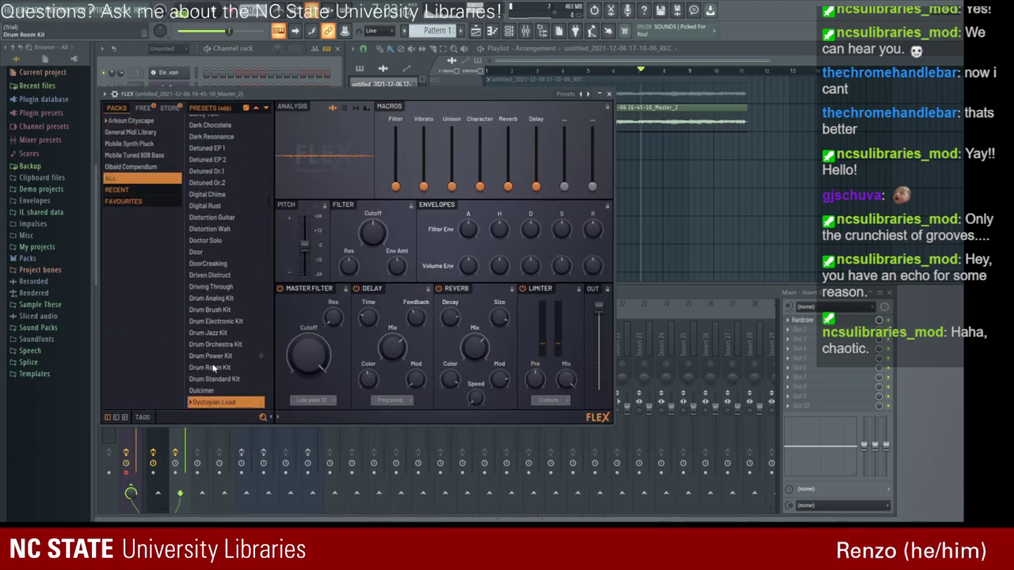
pyautogui.click(235, 420)
pyautogui.write('guitar')
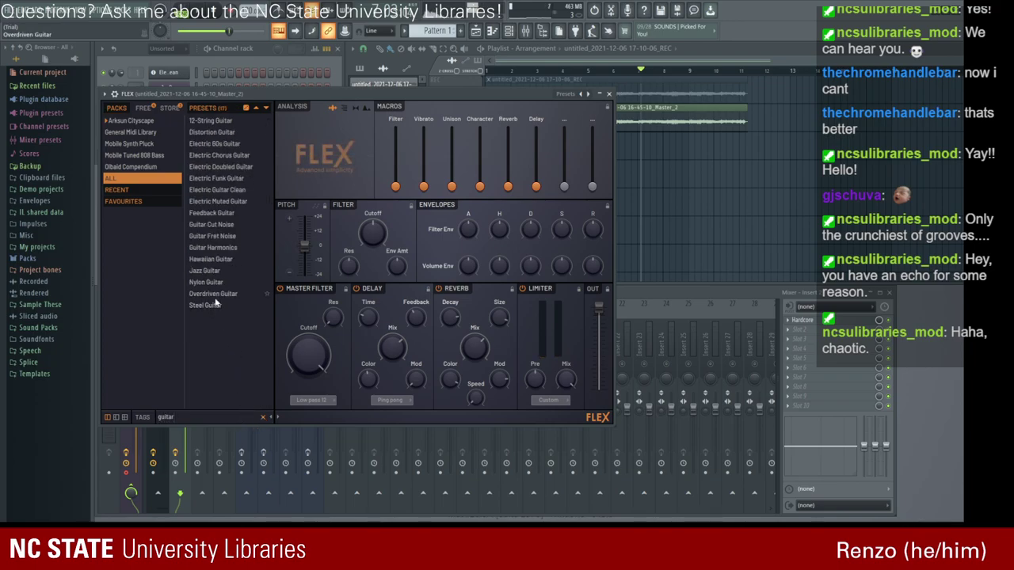
pyautogui.click(214, 248)
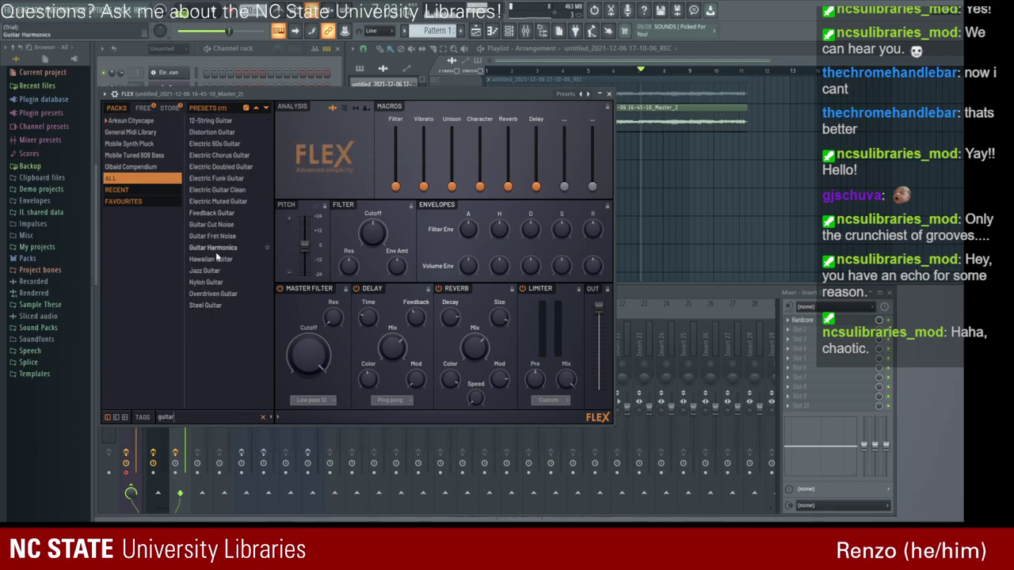
pyautogui.click(214, 283)
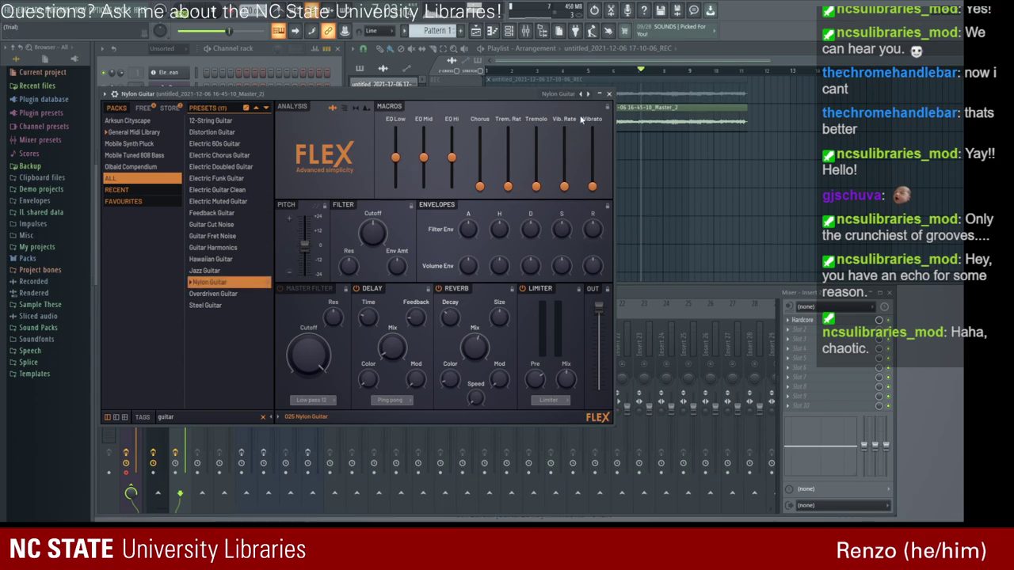
pyautogui.click(610, 93)
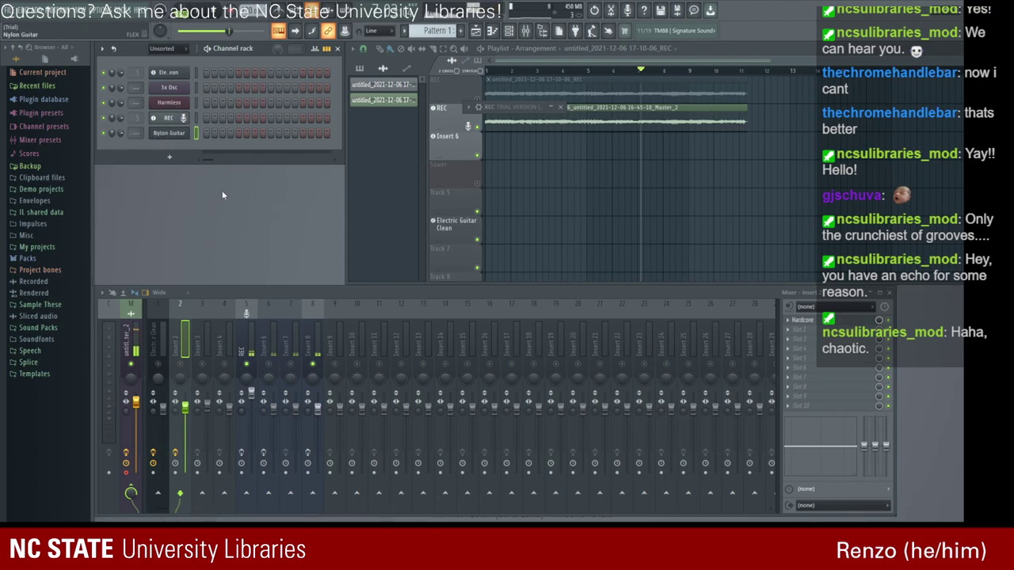
# Route the Nylon Guitar to mixer track 3, load Hardcore there and audition its AC-DC Rhythm FG preset over the take.
pyautogui.hotkey('ctrl', 'l')
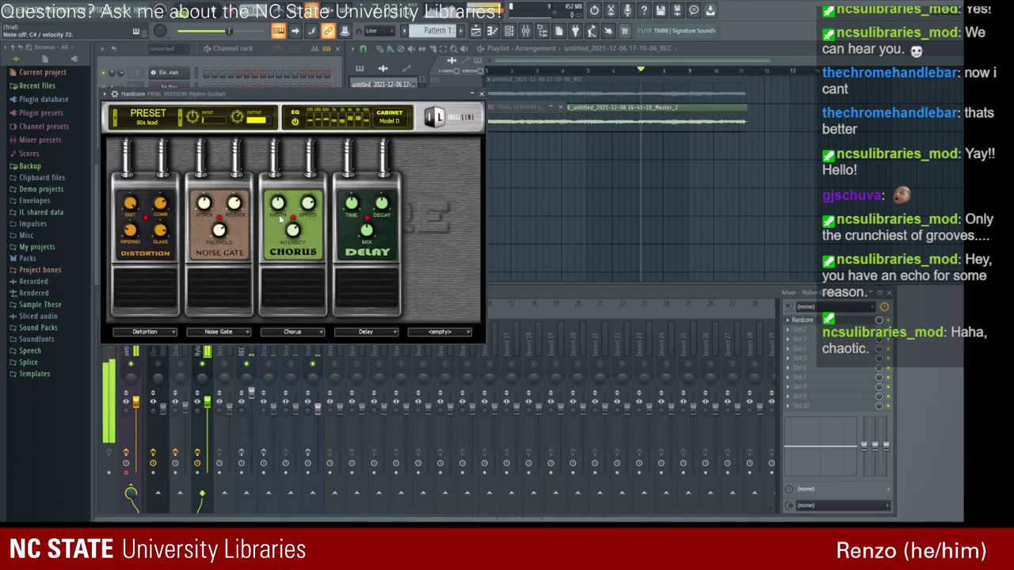
pyautogui.click(182, 119)
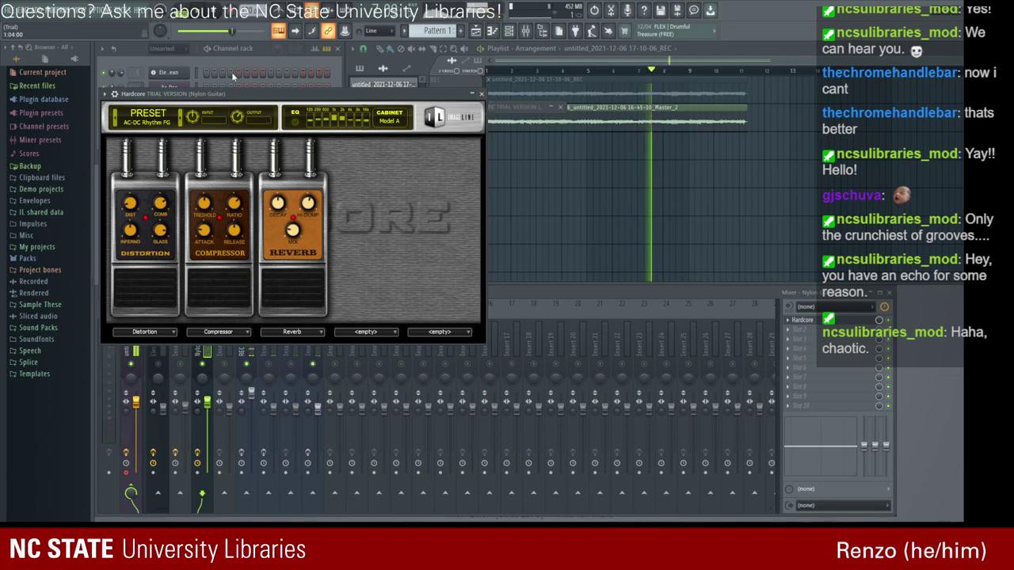
pyautogui.click(673, 70)
pyautogui.press('space')
pyautogui.press('space')
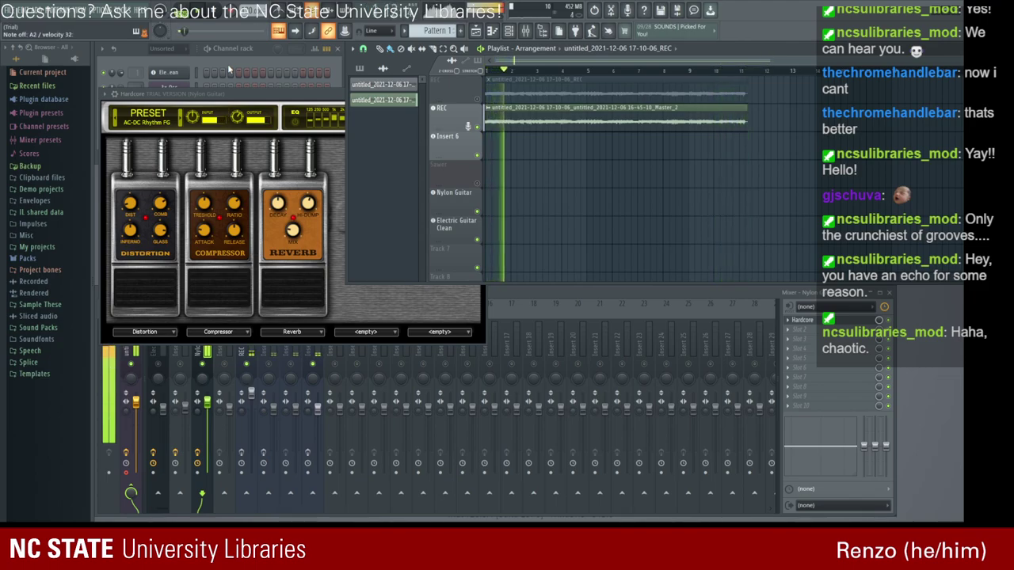
# Audition Hardcore's Acid Rock XS and Alien Surfing Lead presets over the take, lowering the Nylon Guitar mixer track's volume.
pyautogui.click(222, 93)
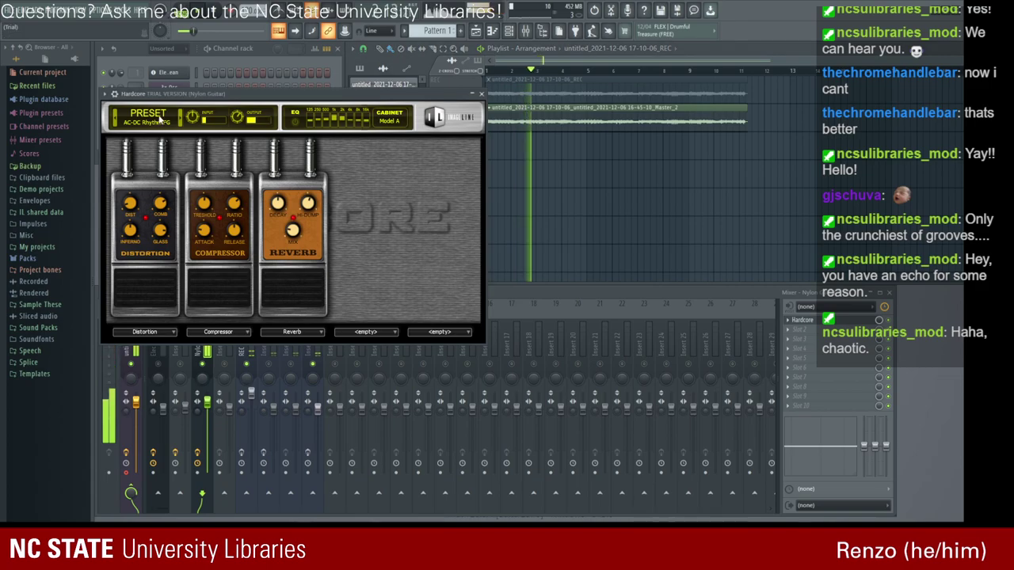
pyautogui.click(180, 118)
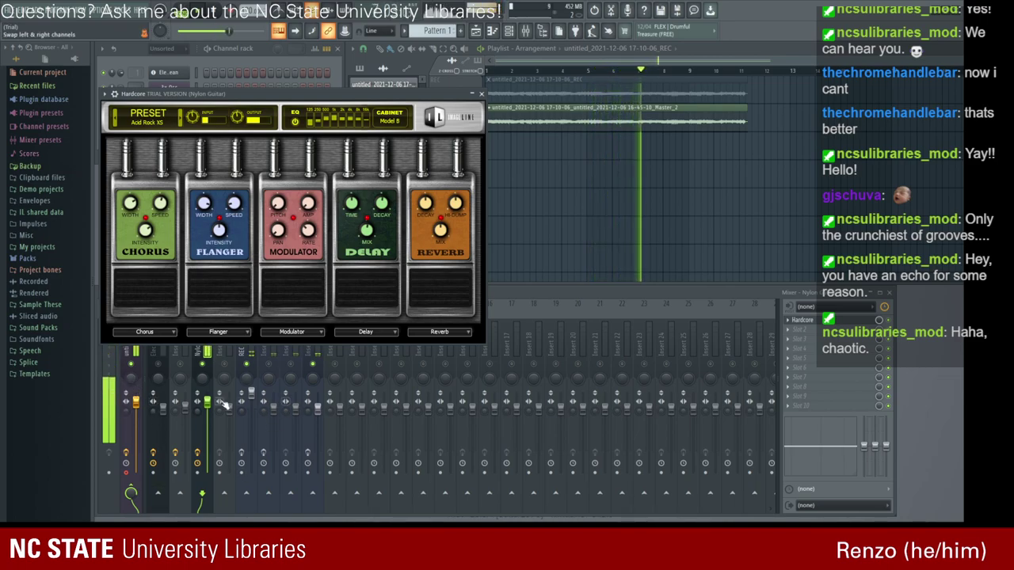
pyautogui.moveTo(206, 402); pyautogui.dragTo(206, 420)
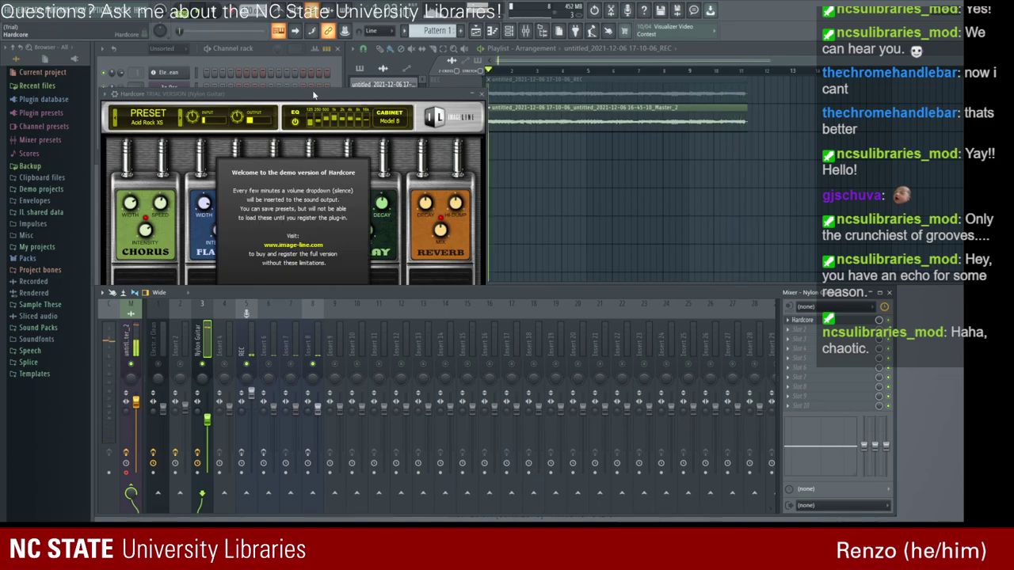
pyautogui.moveTo(307, 96); pyautogui.dragTo(318, 93)
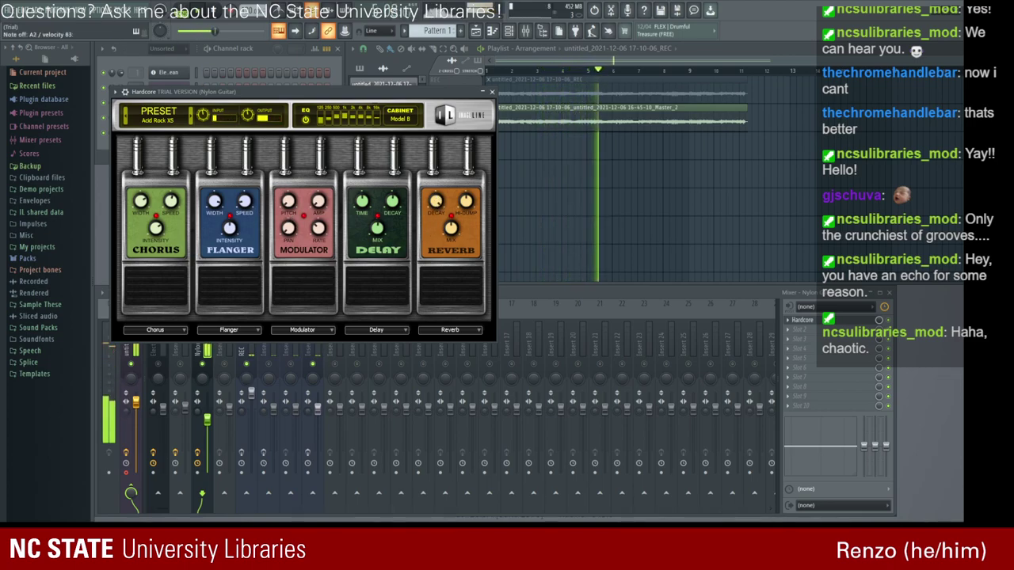
pyautogui.click(191, 119)
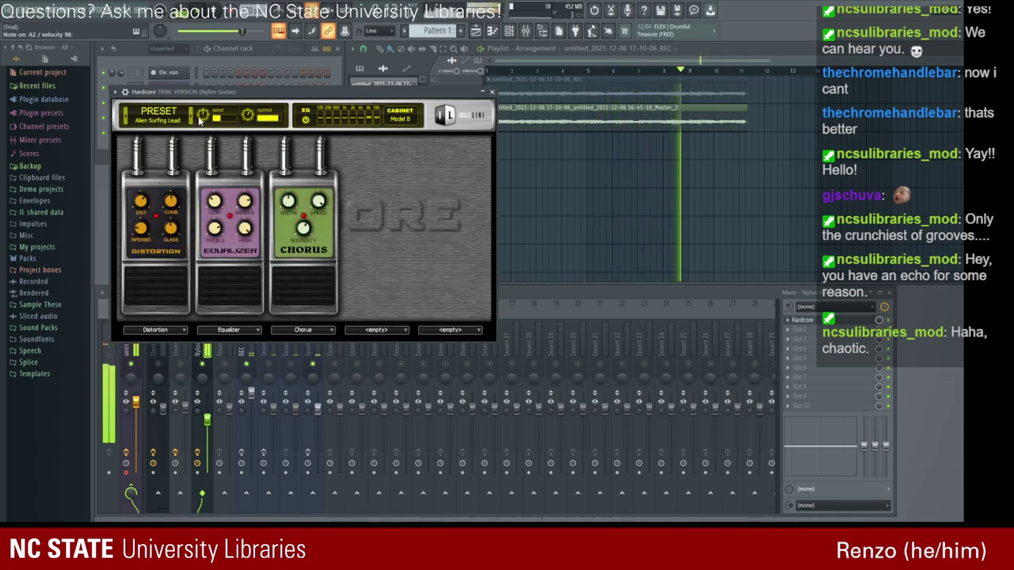
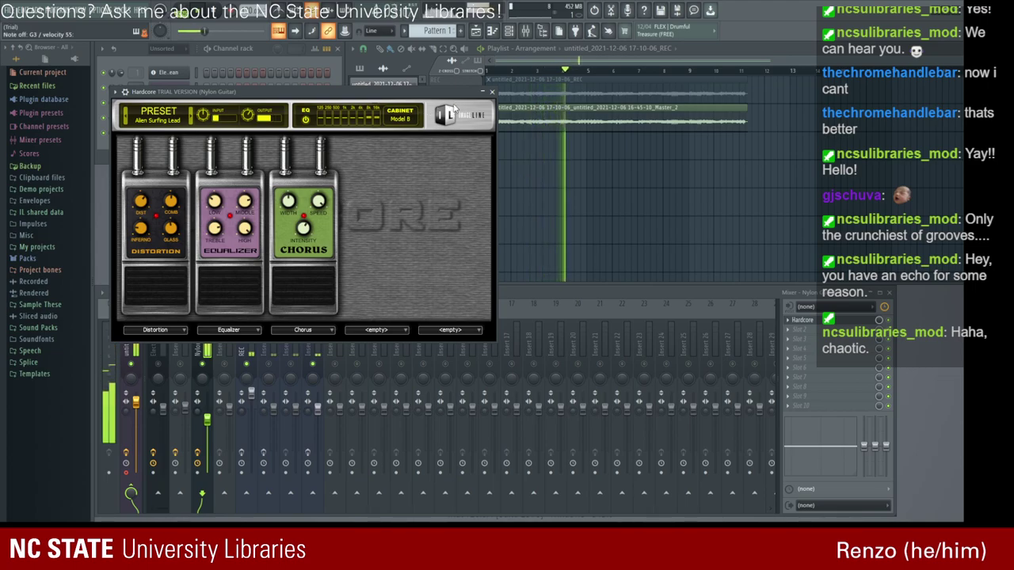
# Advance Hardcore to the Arpeggio Mode FG preset and add a Distortion pedal in the third slot.
pyautogui.click(192, 119)
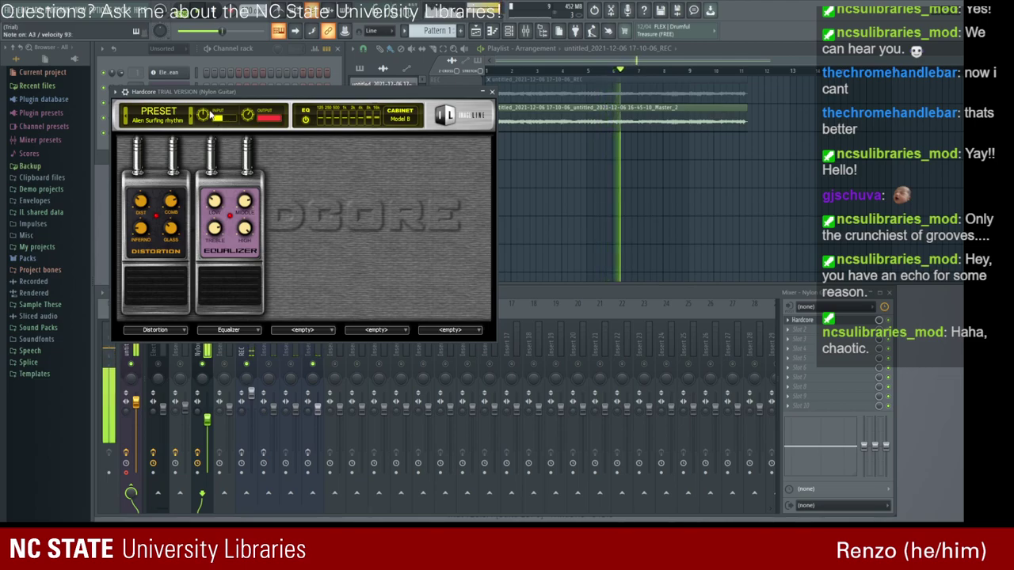
pyautogui.click(192, 120)
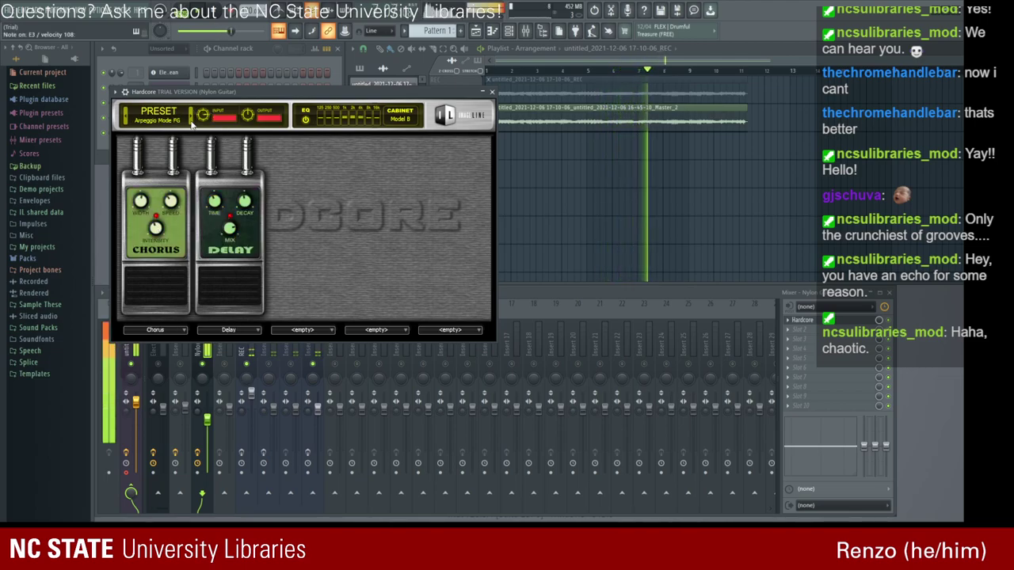
pyautogui.click(323, 328)
pyautogui.click(349, 222)
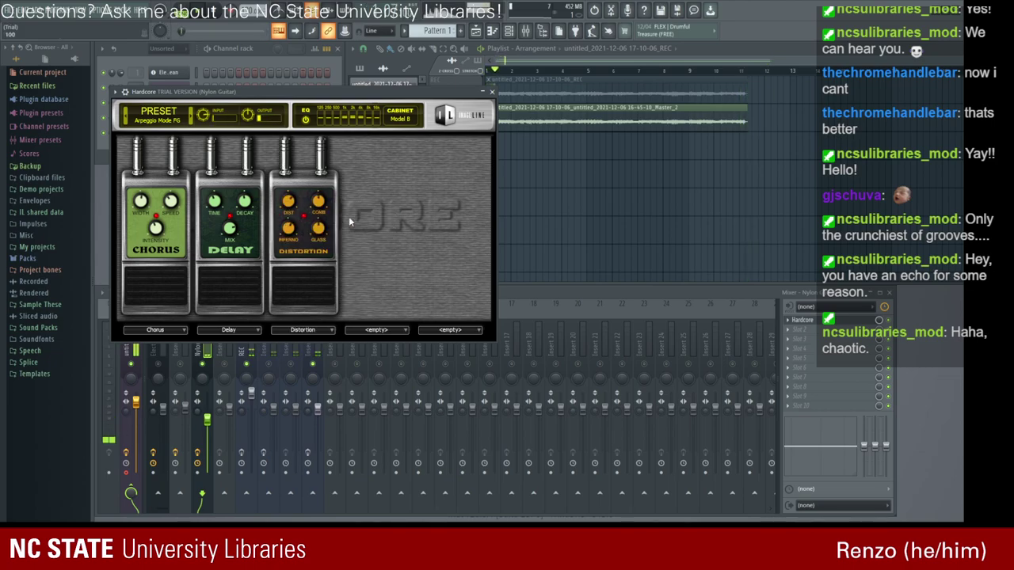
# During playback, add a second Distortion pedal in slot four and a Reverb in slot five, and switch off the Delay pedal.
pyautogui.press('space')
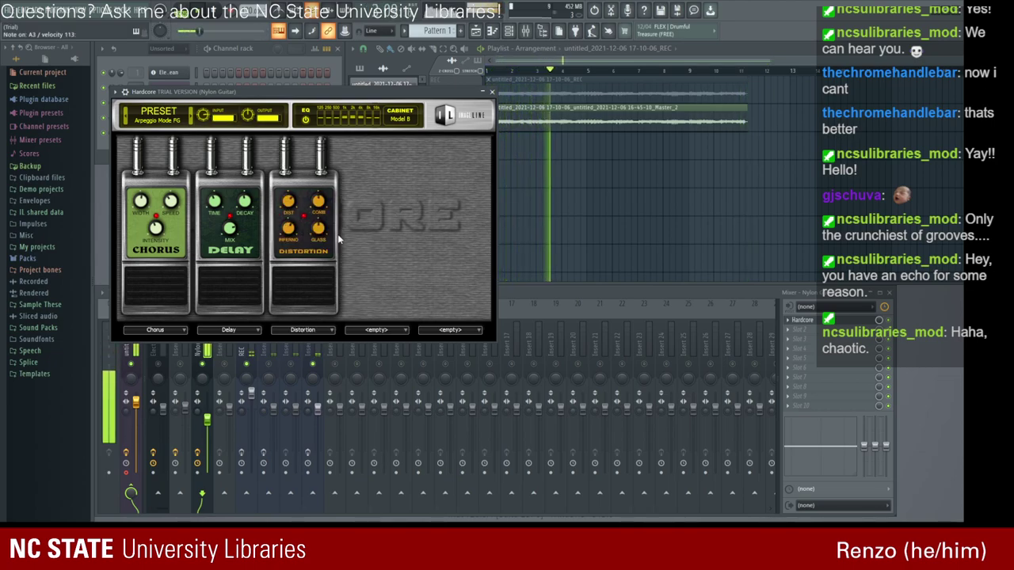
pyautogui.click(361, 339)
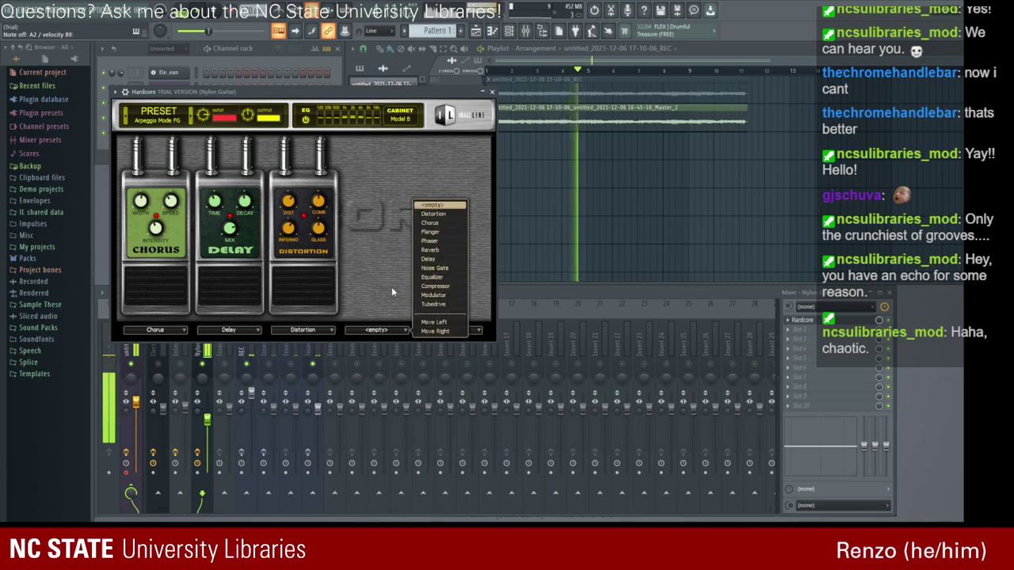
pyautogui.click(426, 217)
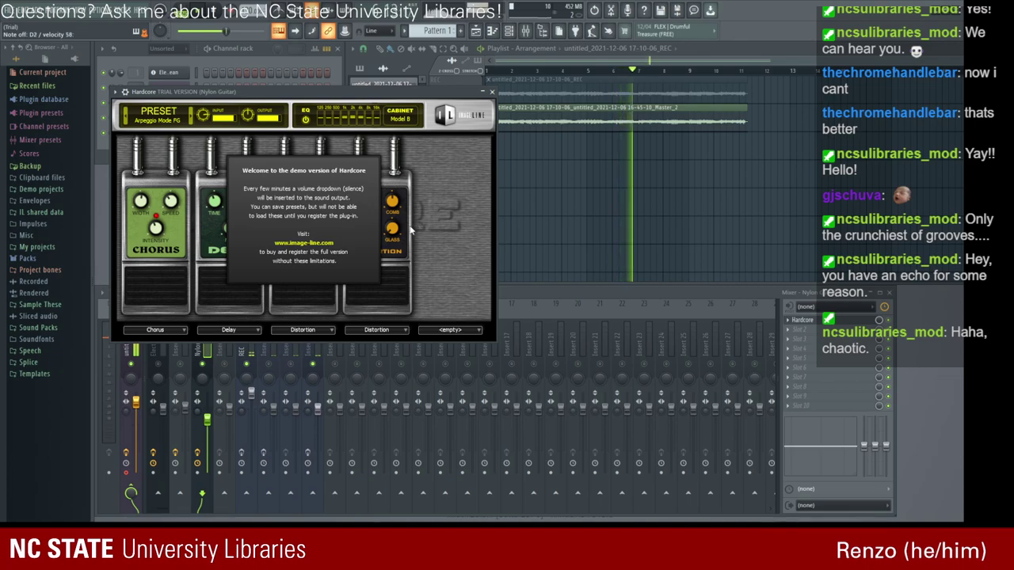
pyautogui.click(372, 168)
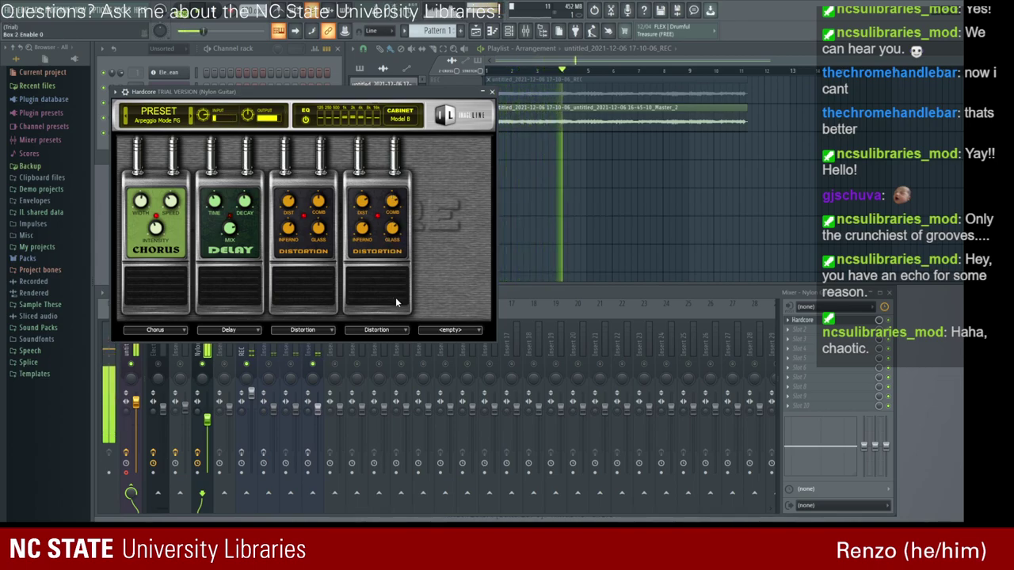
pyautogui.click(385, 330)
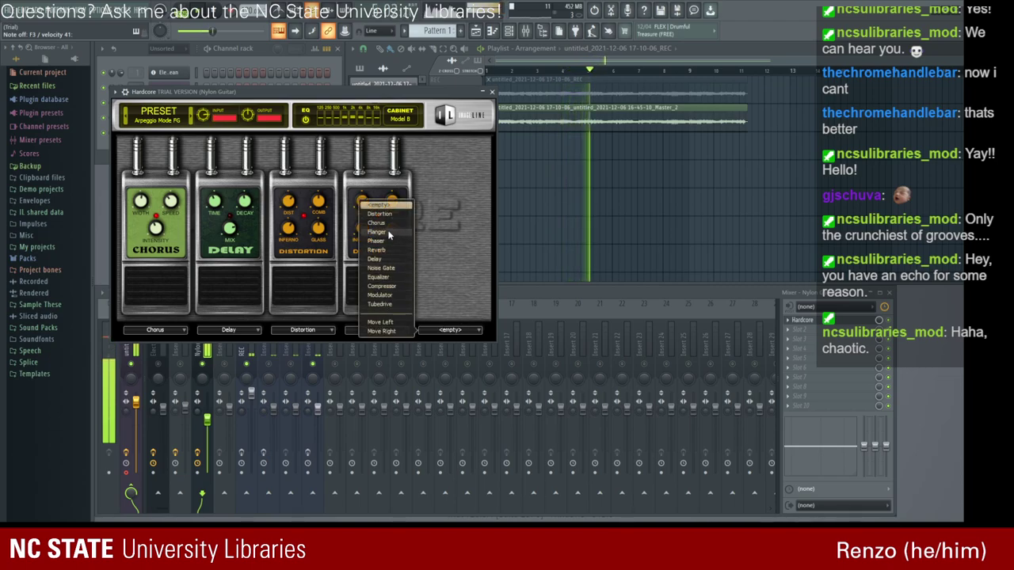
pyautogui.click(388, 250)
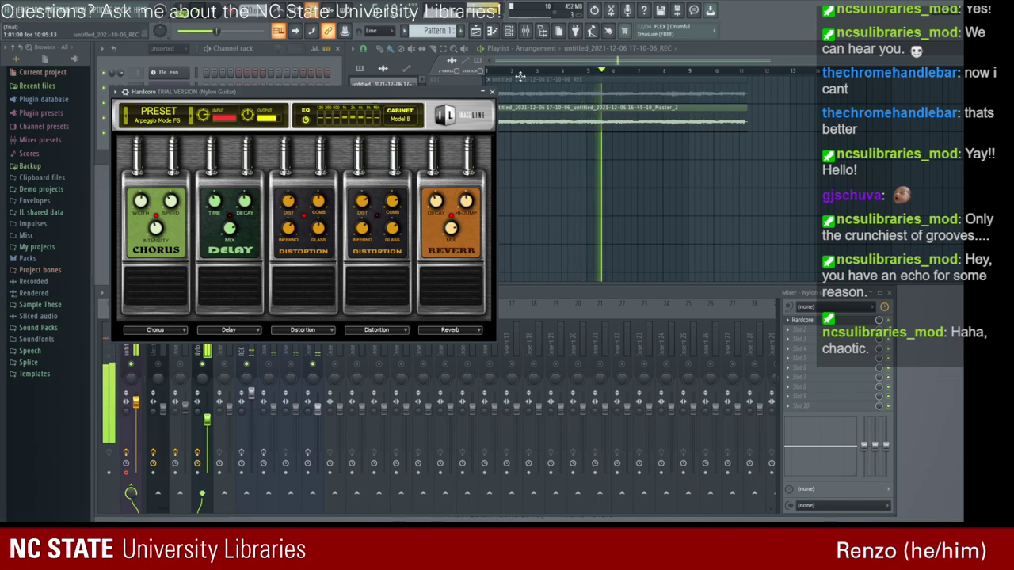
# Mute the REC playlist track, arm the Nylon Guitar mixer track and start recording audio from the beginning of the song.
pyautogui.click(492, 92)
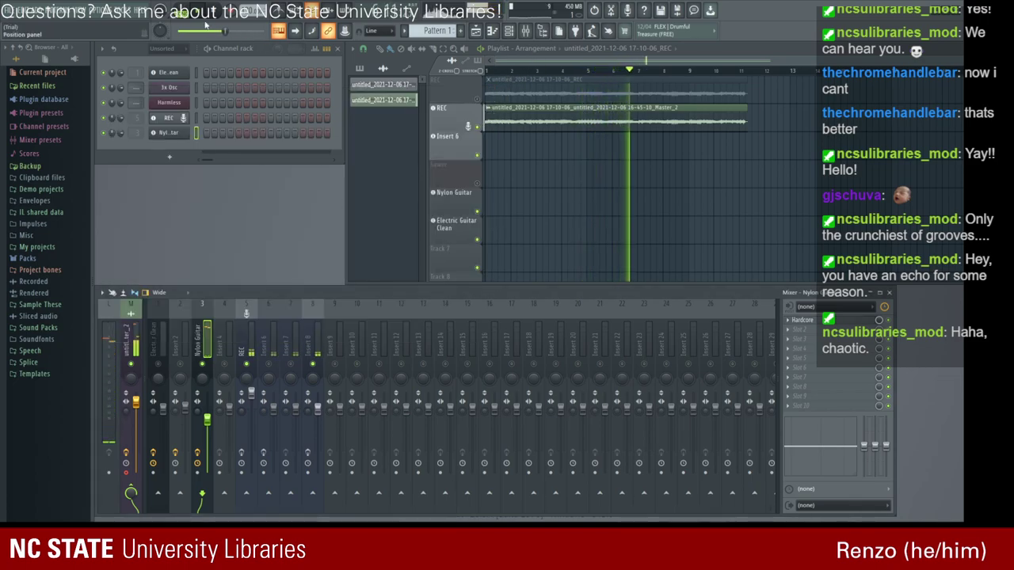
pyautogui.press('space')
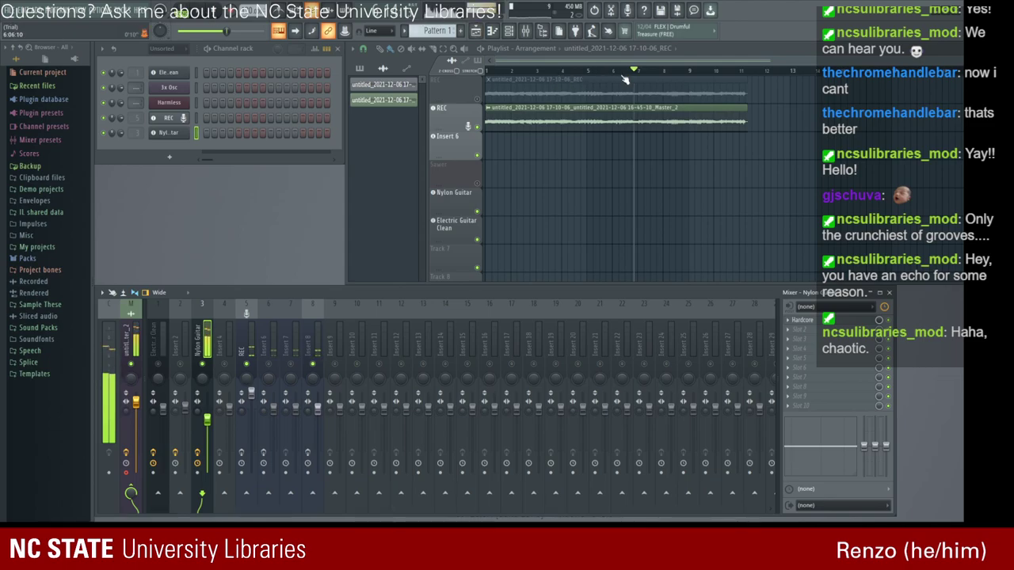
pyautogui.moveTo(632, 73); pyautogui.dragTo(442, 50)
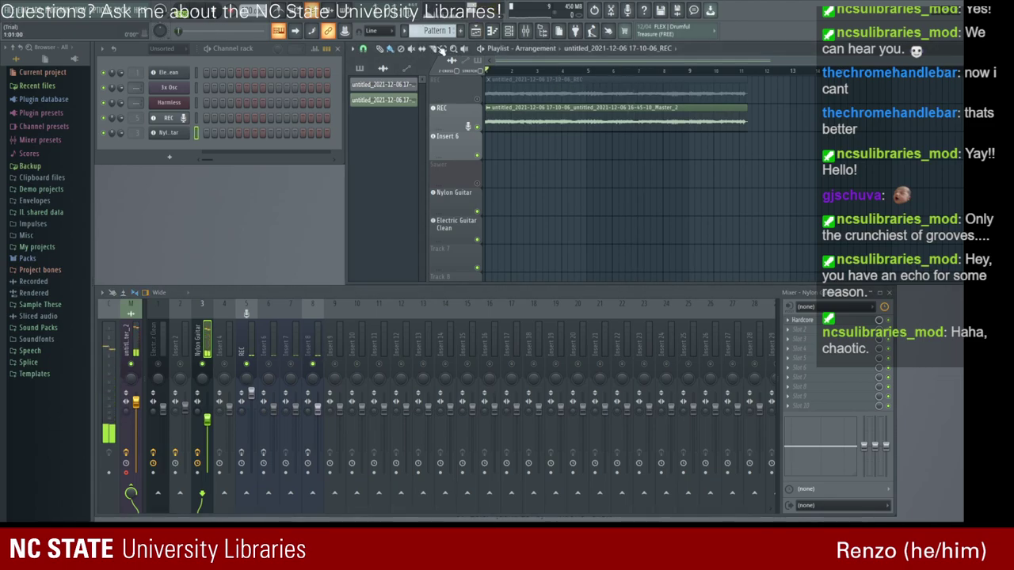
pyautogui.click(477, 129)
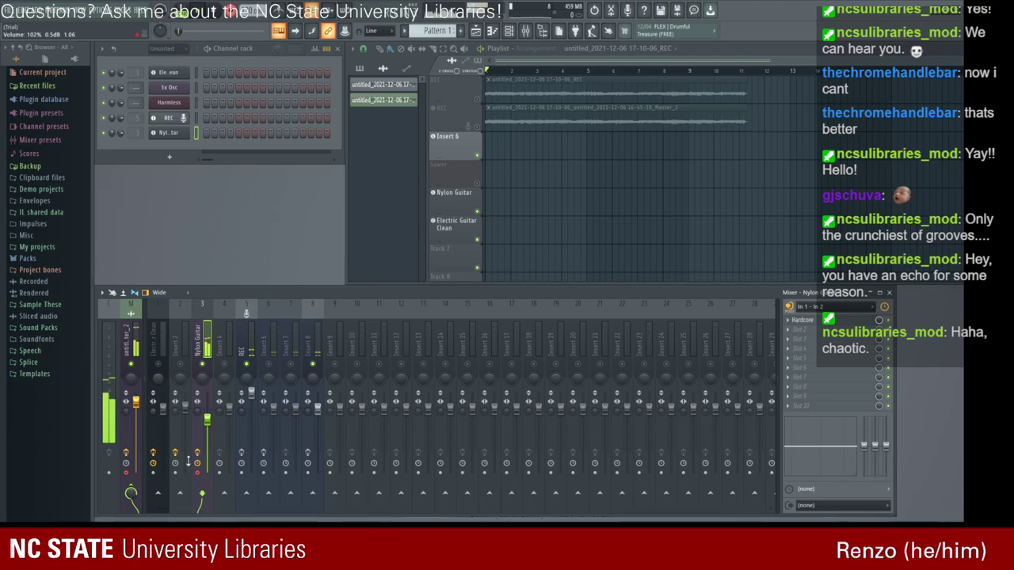
pyautogui.press('space')
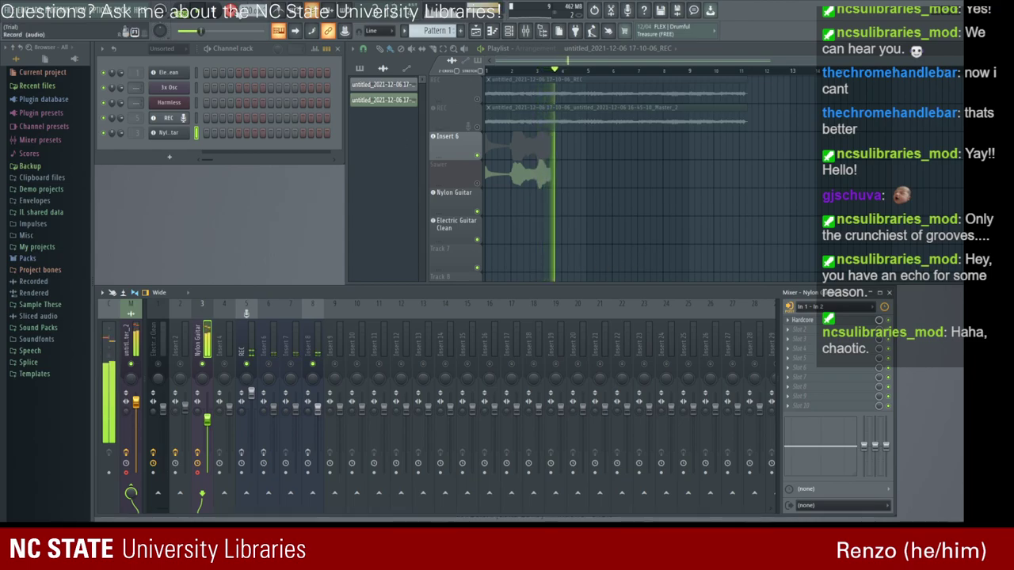
# Stop the recording, then delete the Nylon Guitar take's playlist clips and its Nylon Guitar audio channel.
pyautogui.press('space')
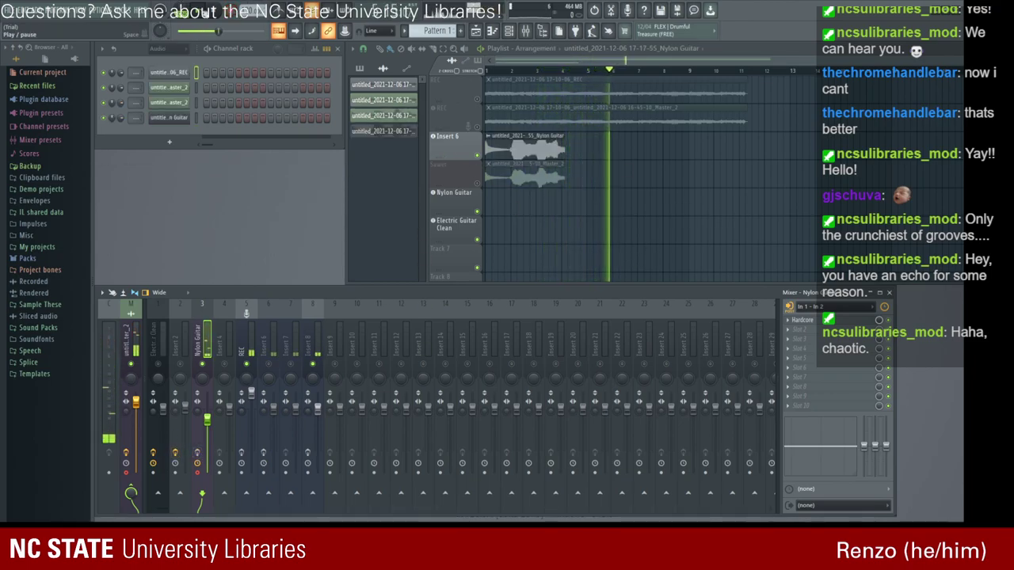
pyautogui.press('space')
pyautogui.rightClick(519, 142)
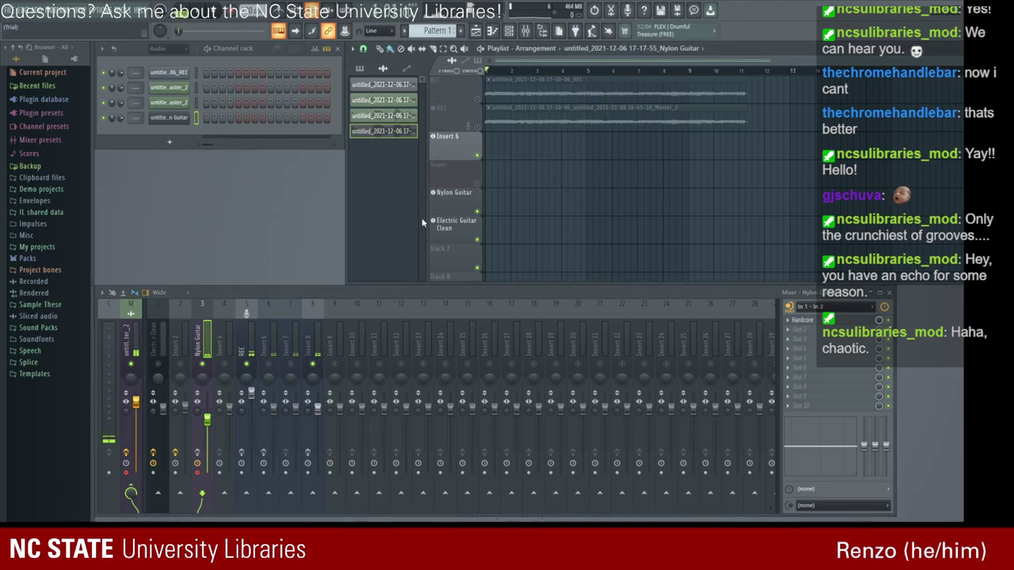
pyautogui.hotkey('ctrl', 'z')
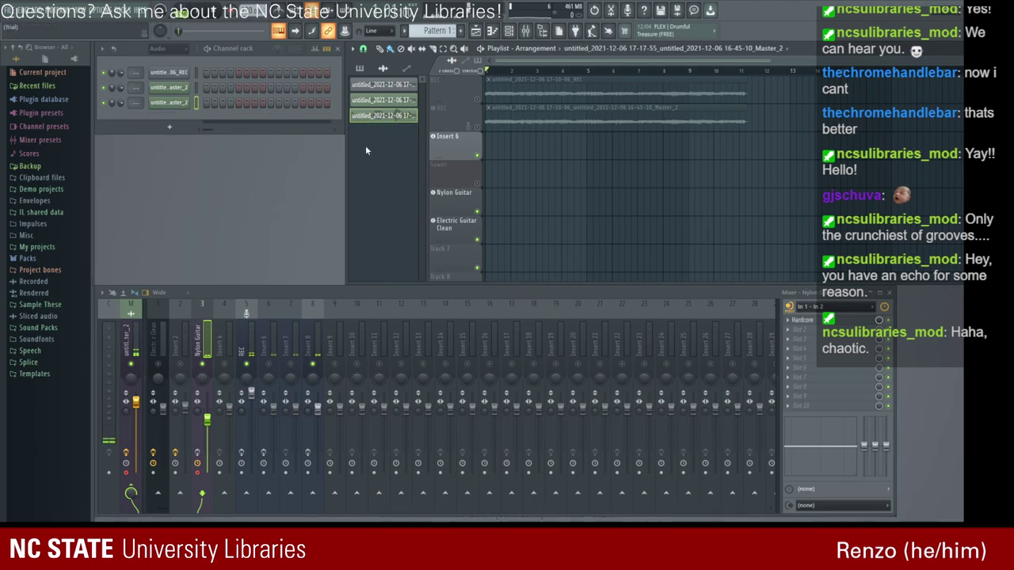
# Show all channels, select the Nylon Guitar channel and record another take from the start of the song.
pyautogui.click(157, 48)
pyautogui.click(168, 64)
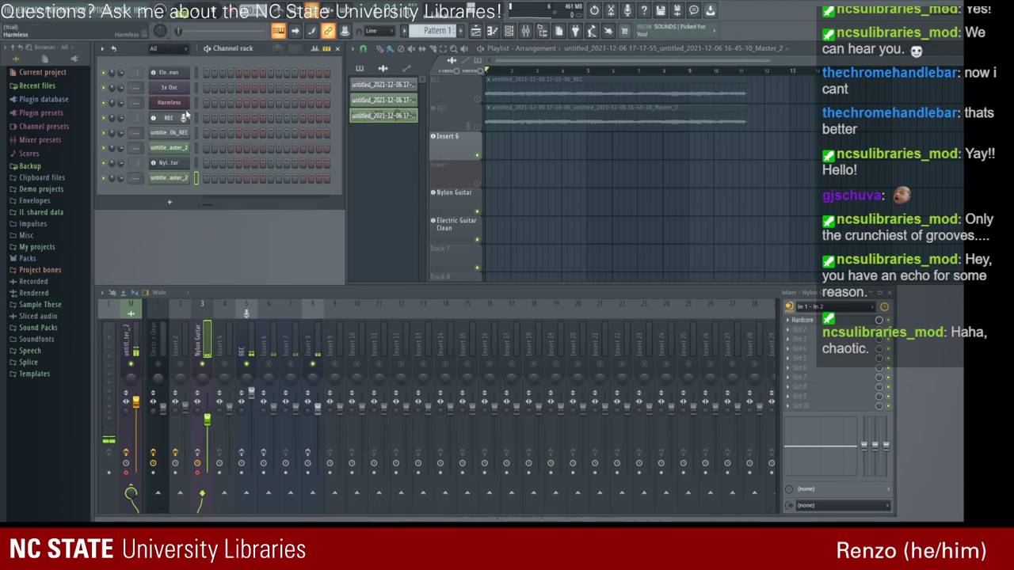
pyautogui.click(164, 164)
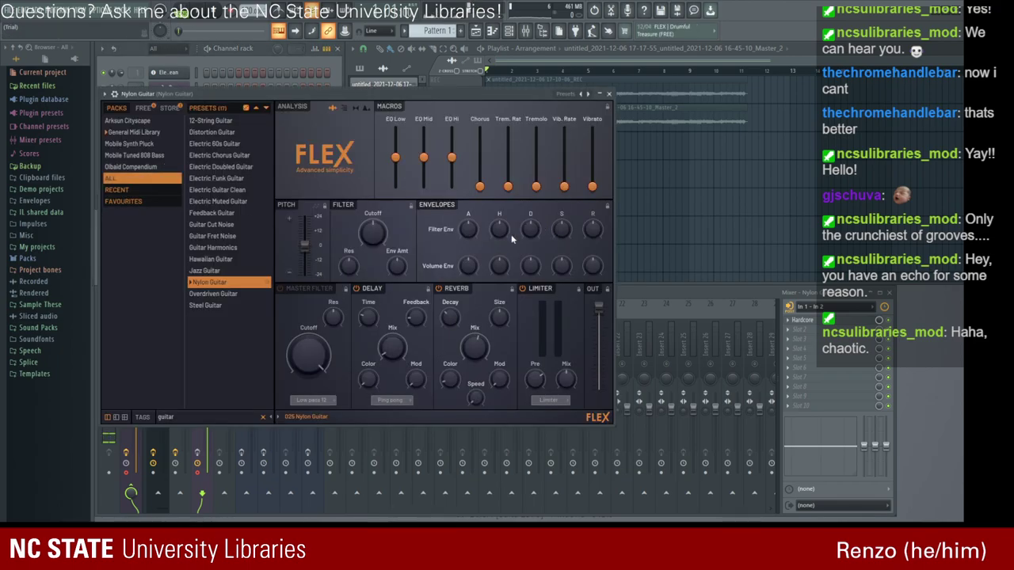
pyautogui.click(609, 95)
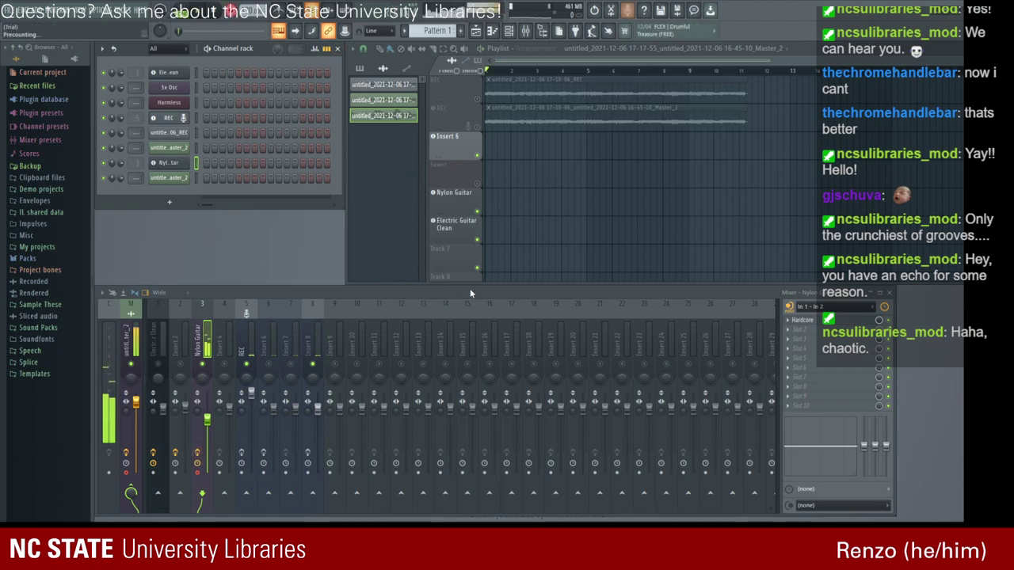
pyautogui.press('space')
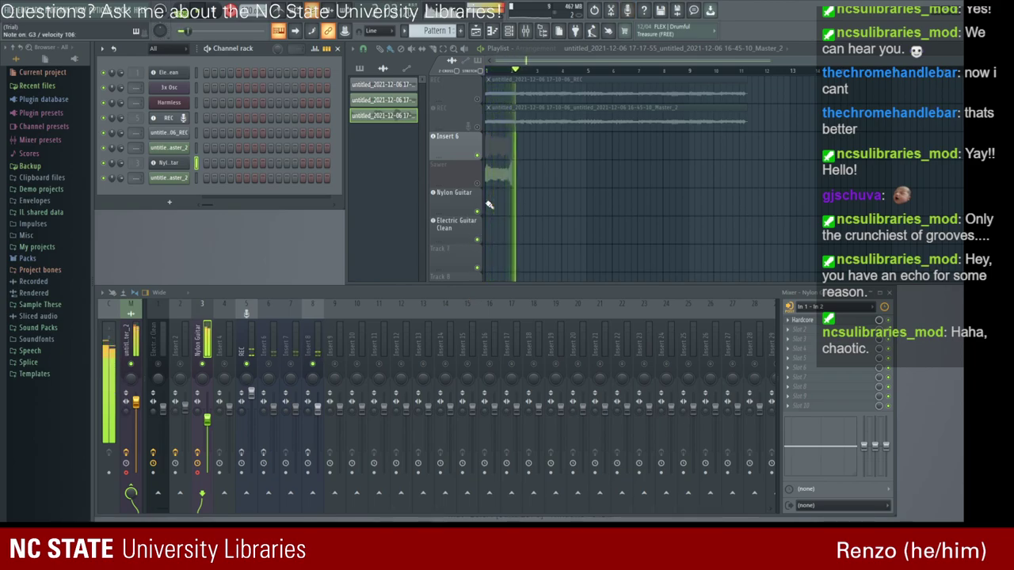
pyautogui.press('space')
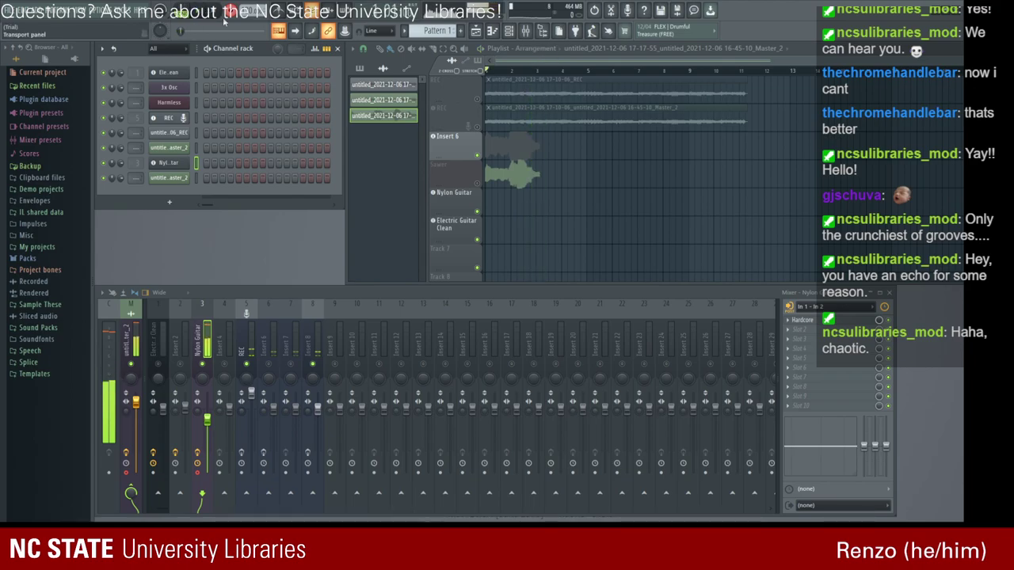
# Delete the take's two playlist clips and the 17-18-26 and 17-17-55 Master recordings from the channel rack.
pyautogui.rightClick(497, 147)
pyautogui.rightClick(497, 173)
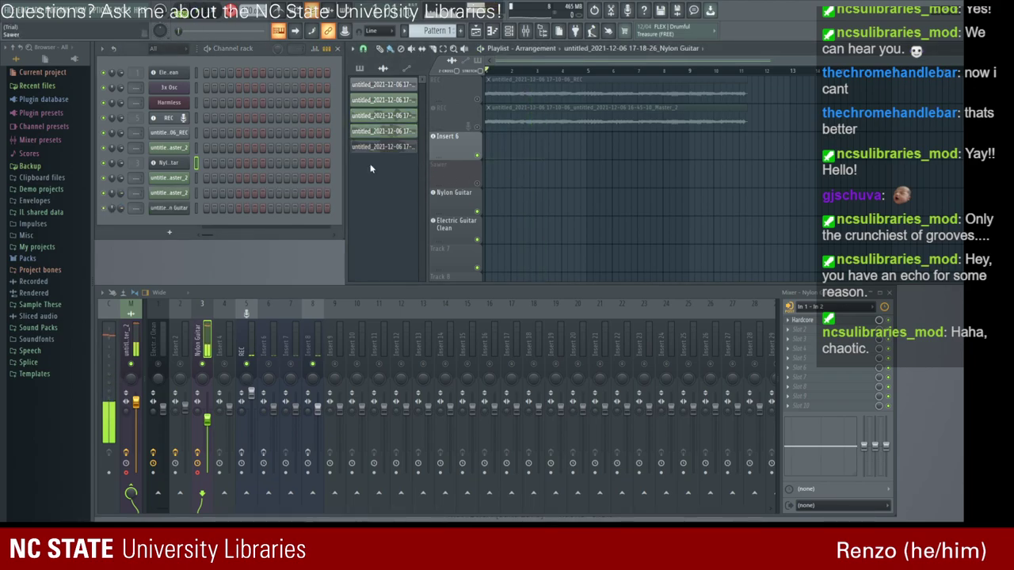
pyautogui.click(172, 191)
pyautogui.click(418, 134)
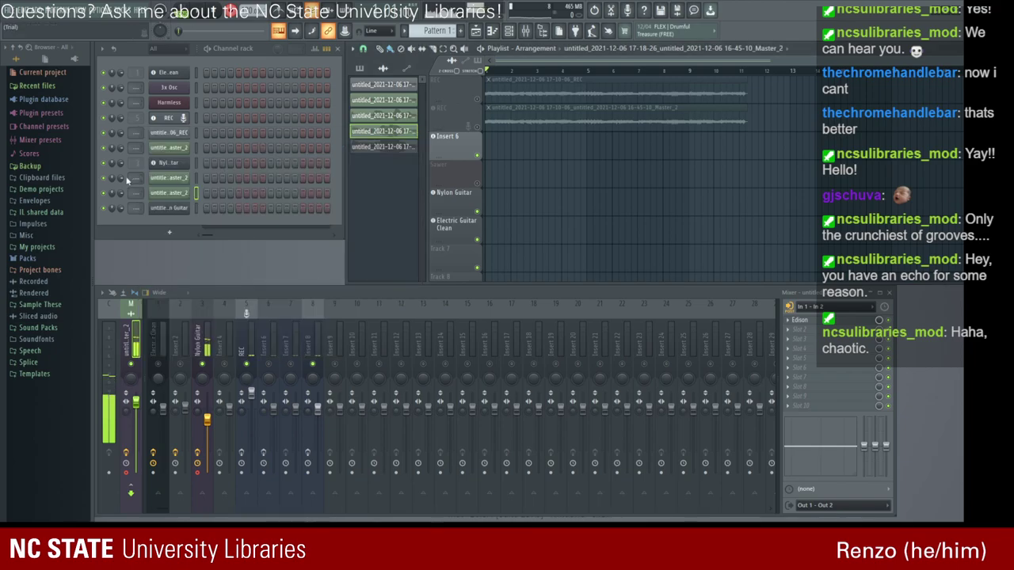
pyautogui.click(546, 297)
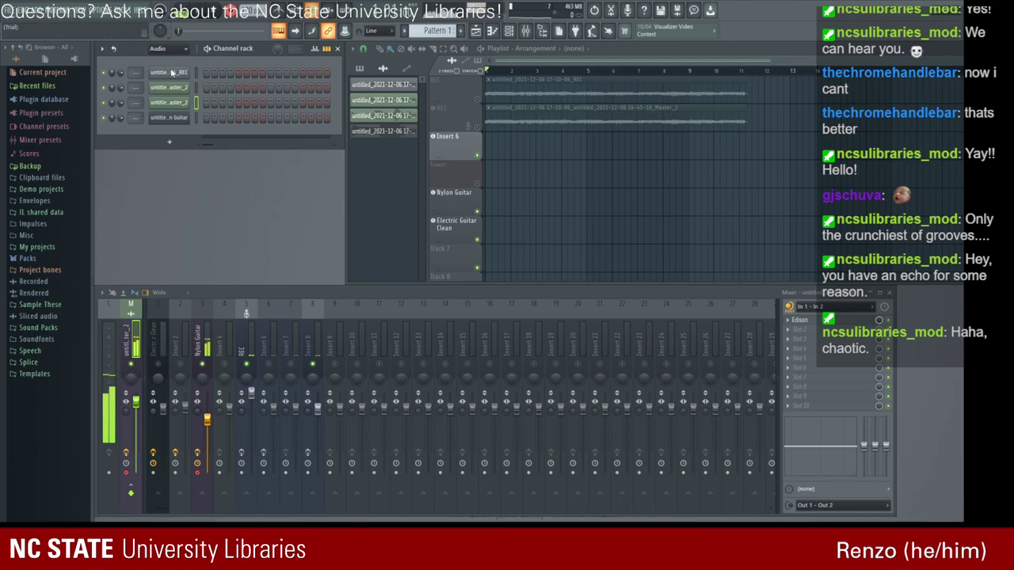
pyautogui.click(171, 66)
pyautogui.click(169, 177)
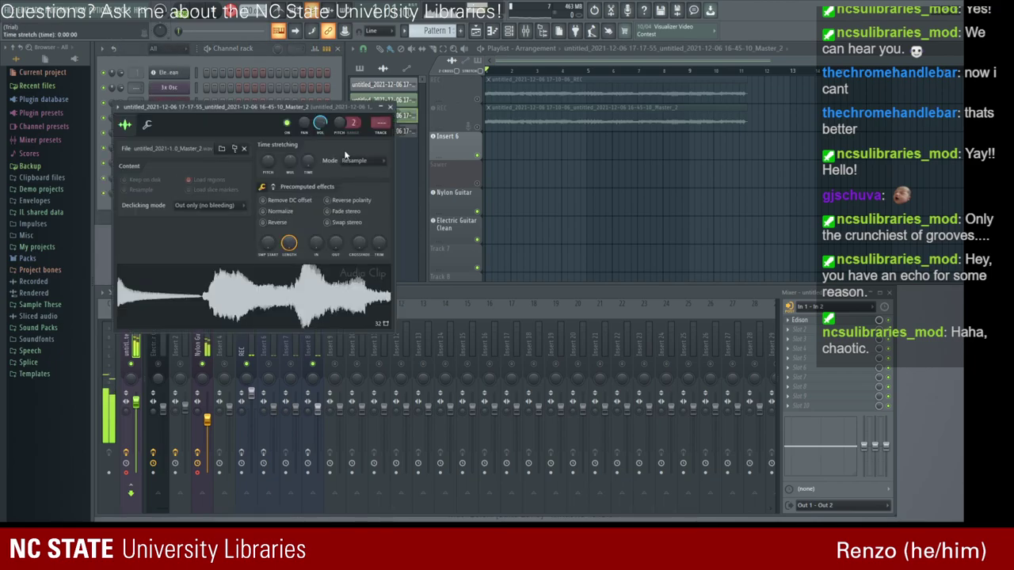
pyautogui.click(393, 110)
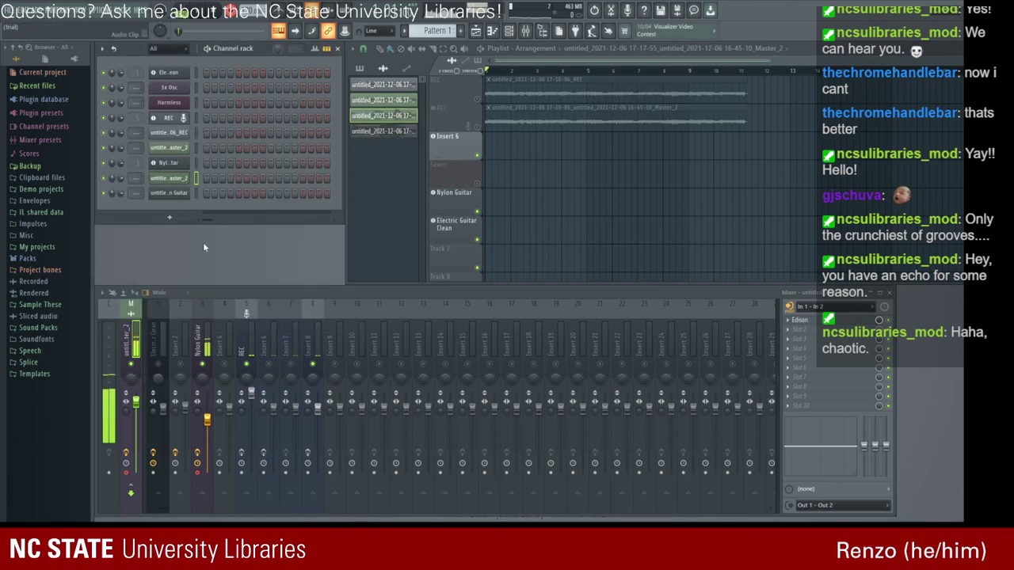
pyautogui.hotkey('ctrl', 'z')
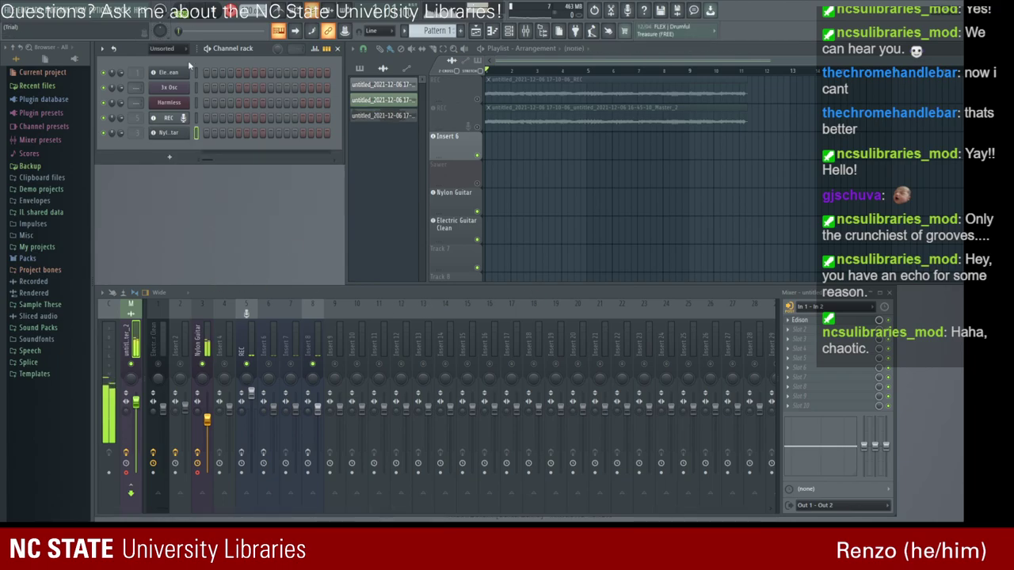
# Select the Nylon Guitar channel, close the instrument and Edison windows, and record a new take from the start of the song.
pyautogui.click(168, 132)
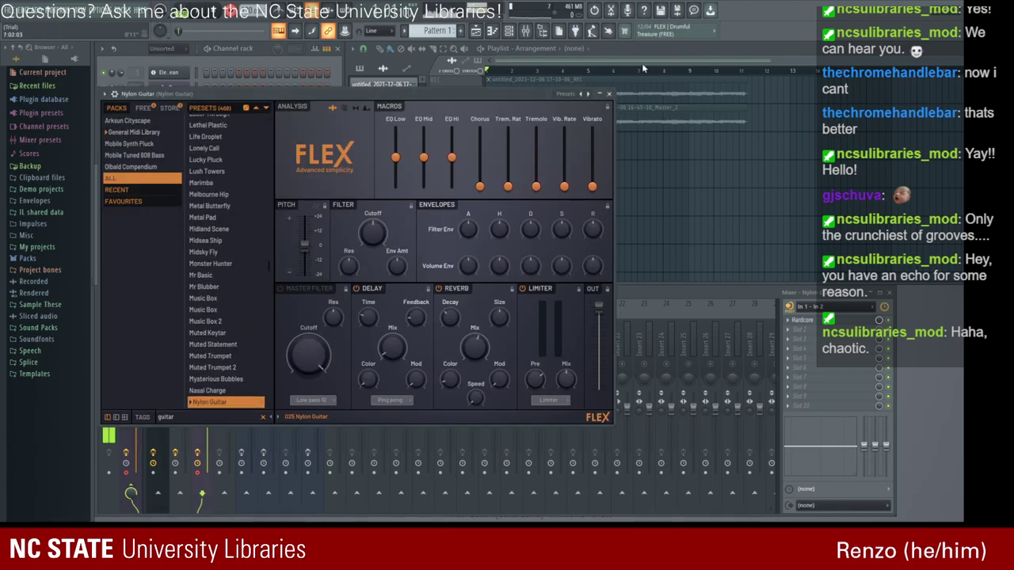
pyautogui.click(609, 94)
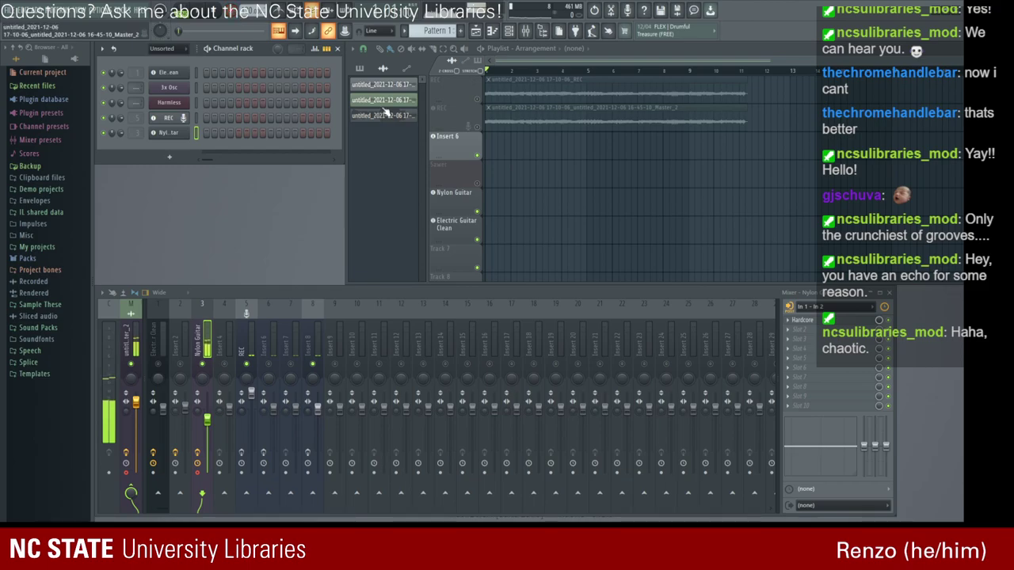
pyautogui.hotkey('ctrl', 'e')
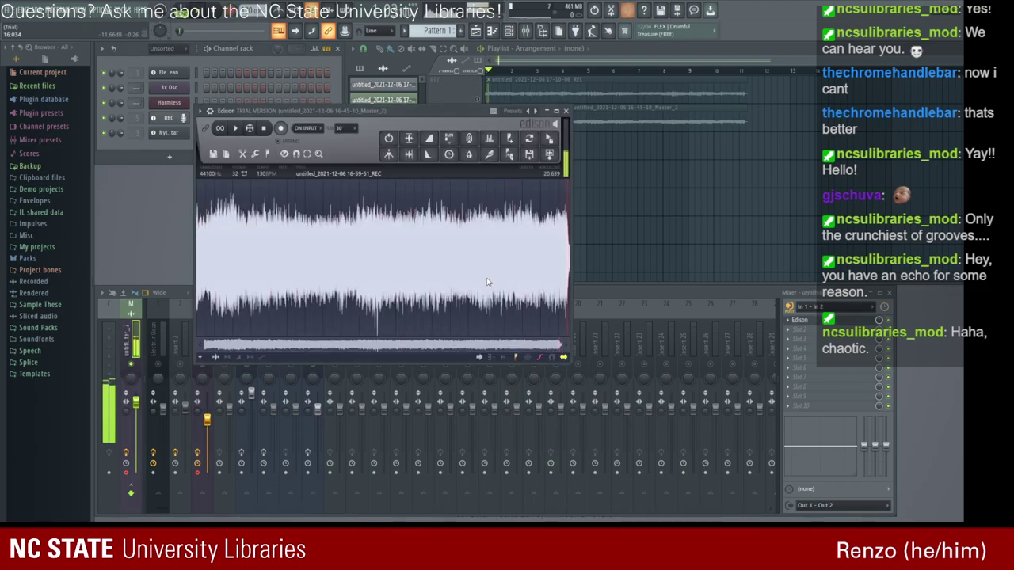
pyautogui.click(565, 111)
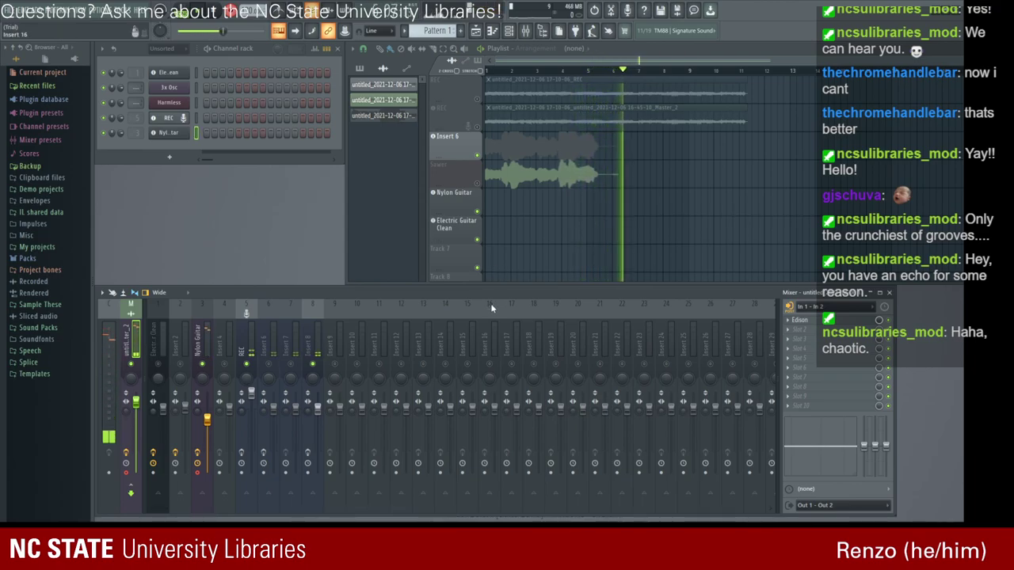
pyautogui.click(209, 13)
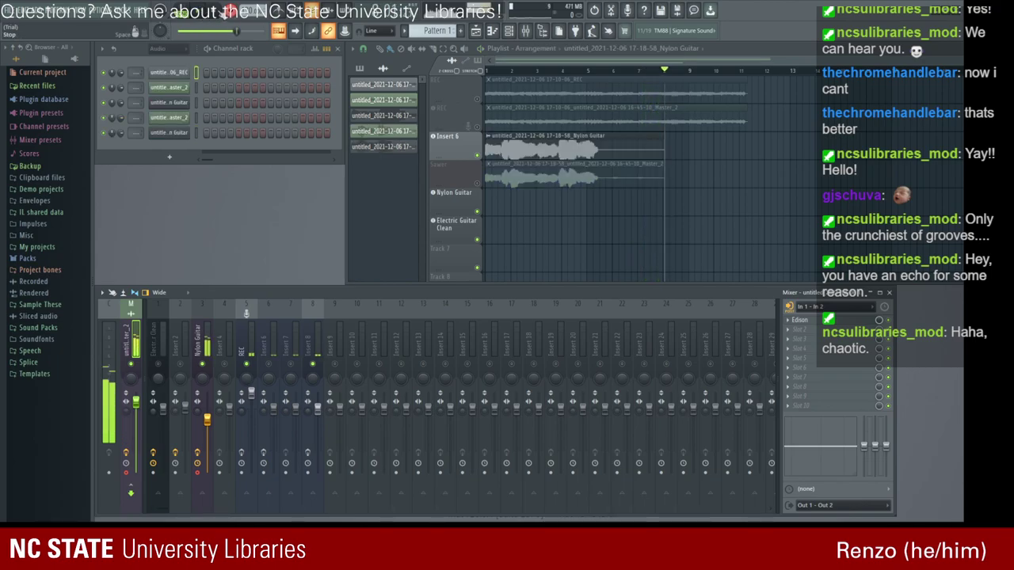
# Delete the latest take's clips and all leftover Nylon Guitar and Master recording channels, then show all channels.
pyautogui.rightClick(585, 153)
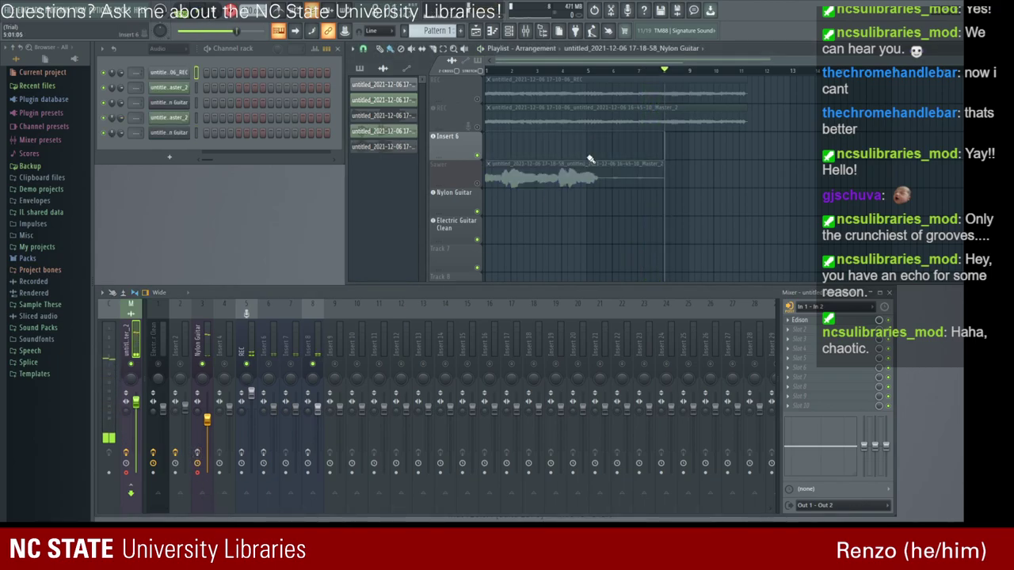
pyautogui.rightClick(583, 171)
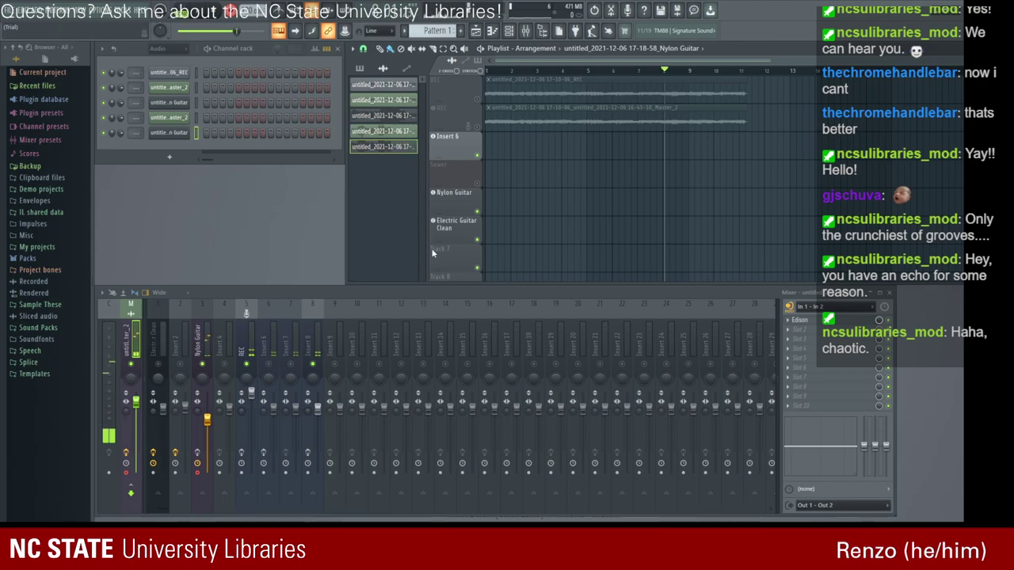
pyautogui.hotkey('ctrl', 'alt', 'z')
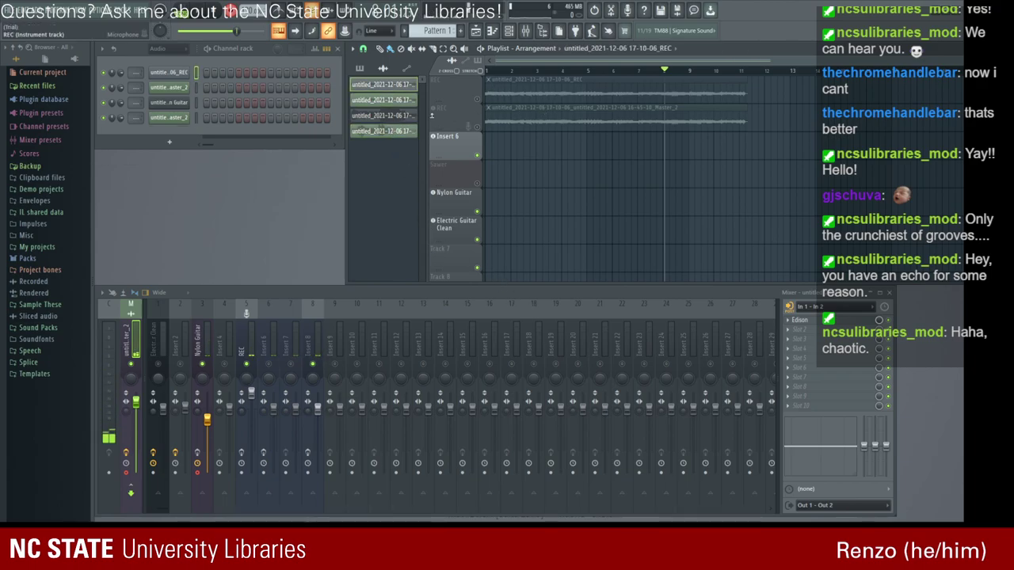
pyautogui.click(542, 305)
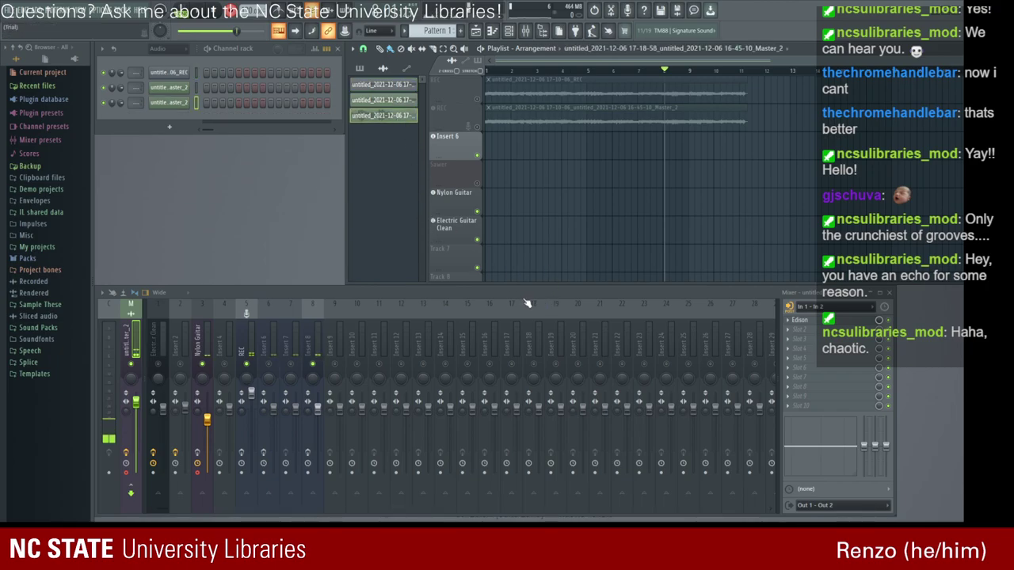
pyautogui.click(527, 303)
pyautogui.click(164, 60)
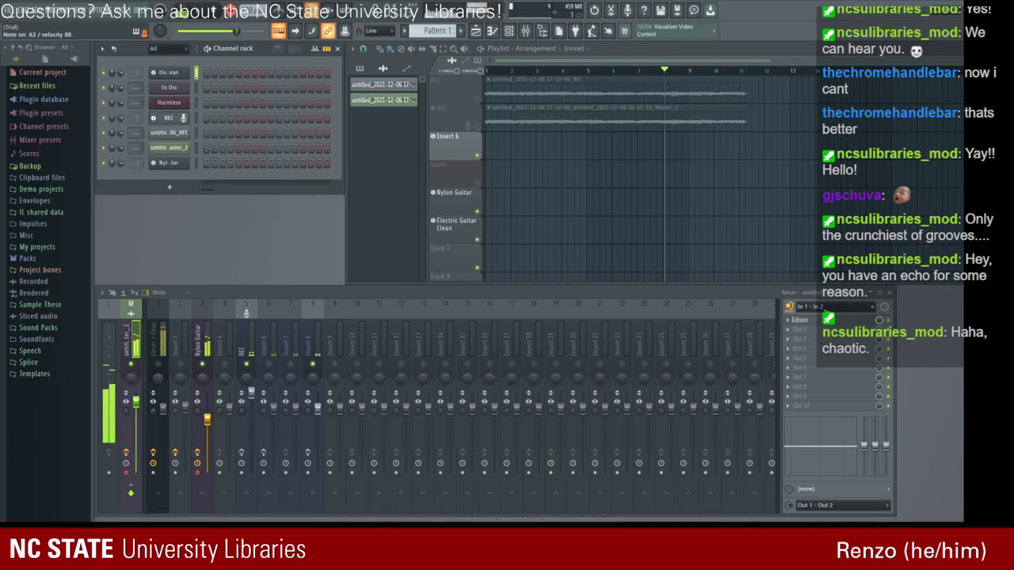
# Check Edison on the Master mixer track, replace it with Hardcore in the first effect slot and close the effect window.
pyautogui.click(802, 320)
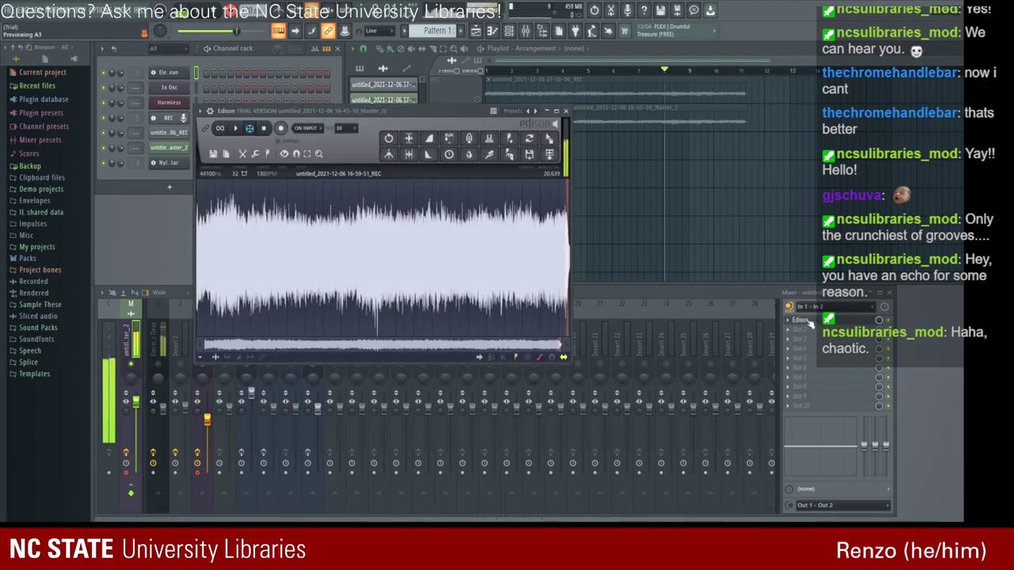
pyautogui.click(565, 111)
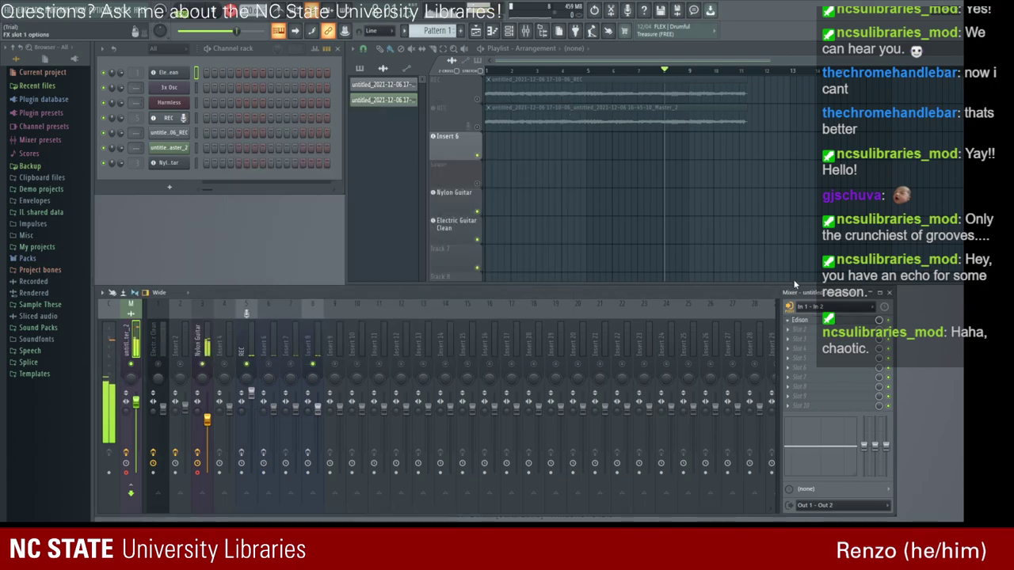
pyautogui.click(854, 363)
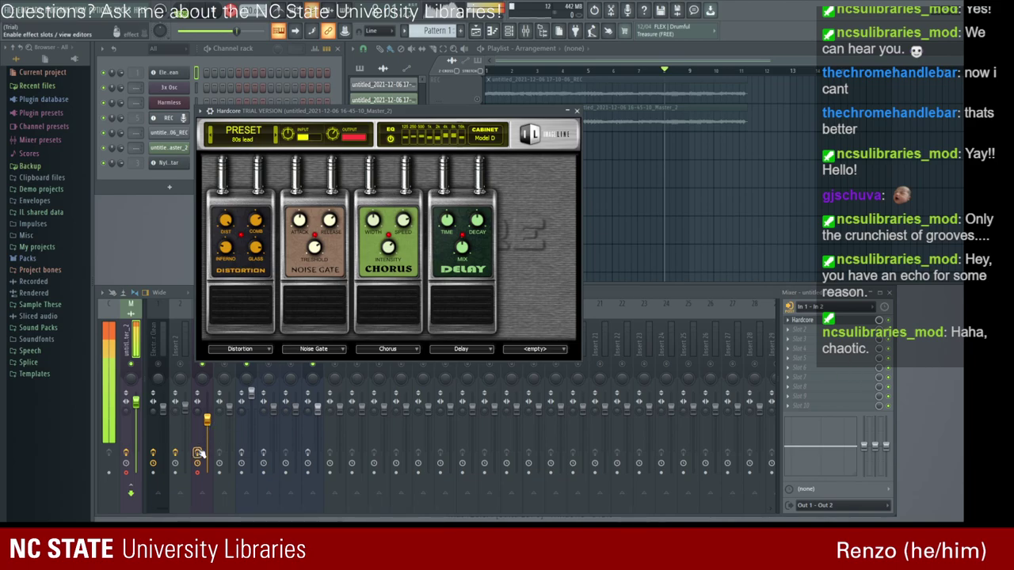
pyautogui.click(577, 111)
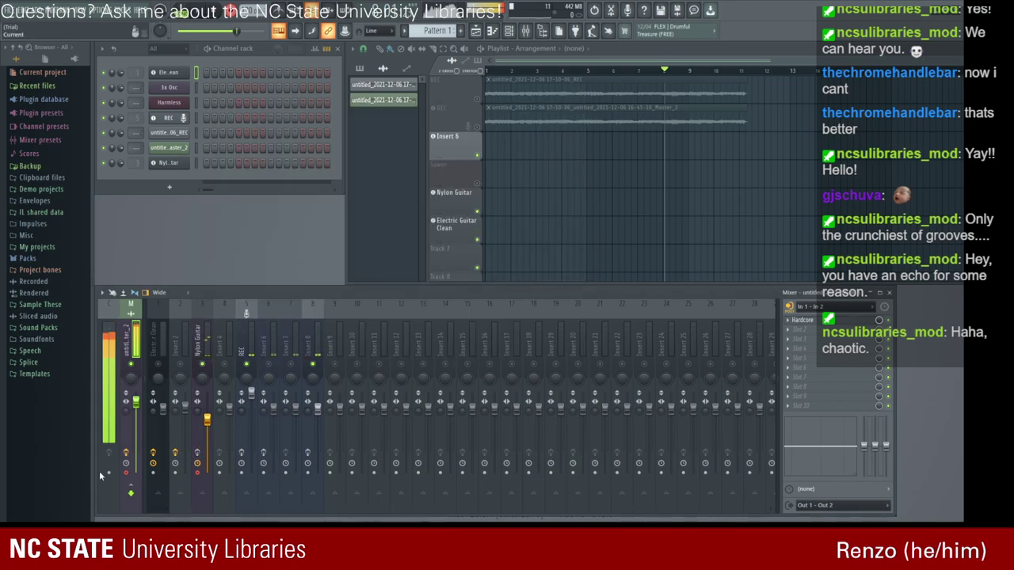
# Disable the effects on Insert 2 and Electric Guitar Clean, toggle Master's effects off and on, and check Master's Hardcore pedals.
pyautogui.click(176, 453)
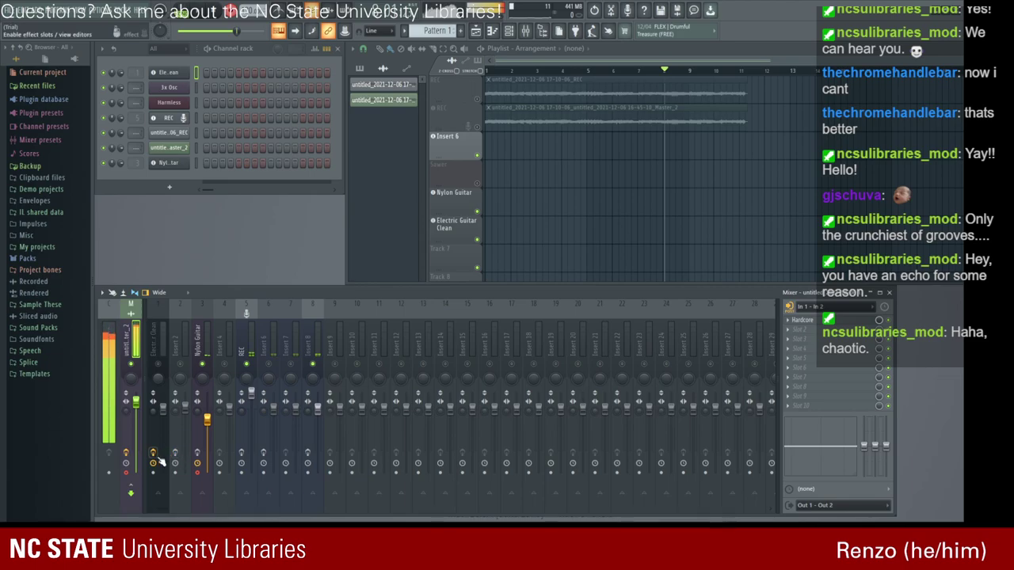
pyautogui.click(155, 454)
pyautogui.click(126, 453)
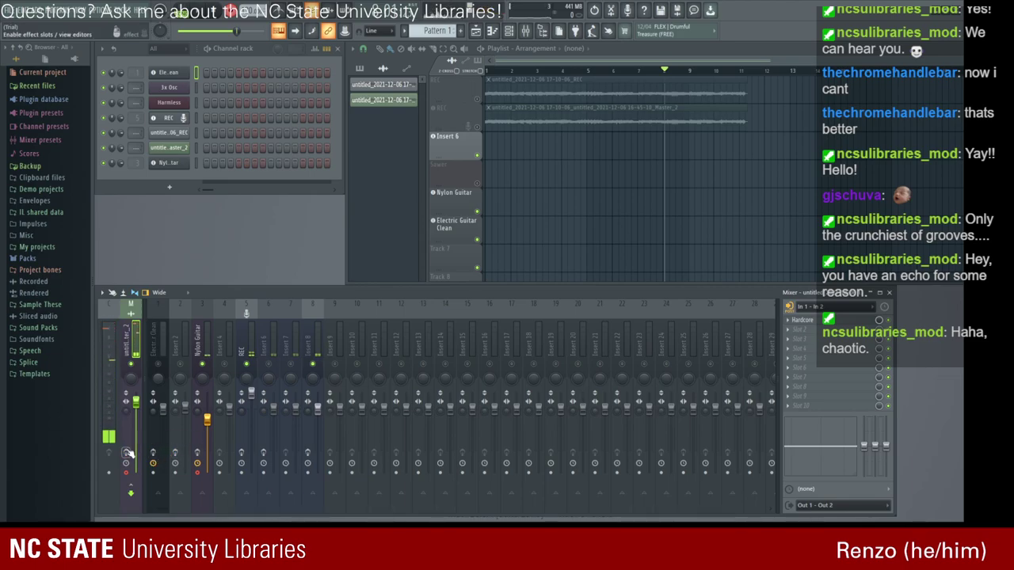
pyautogui.click(126, 452)
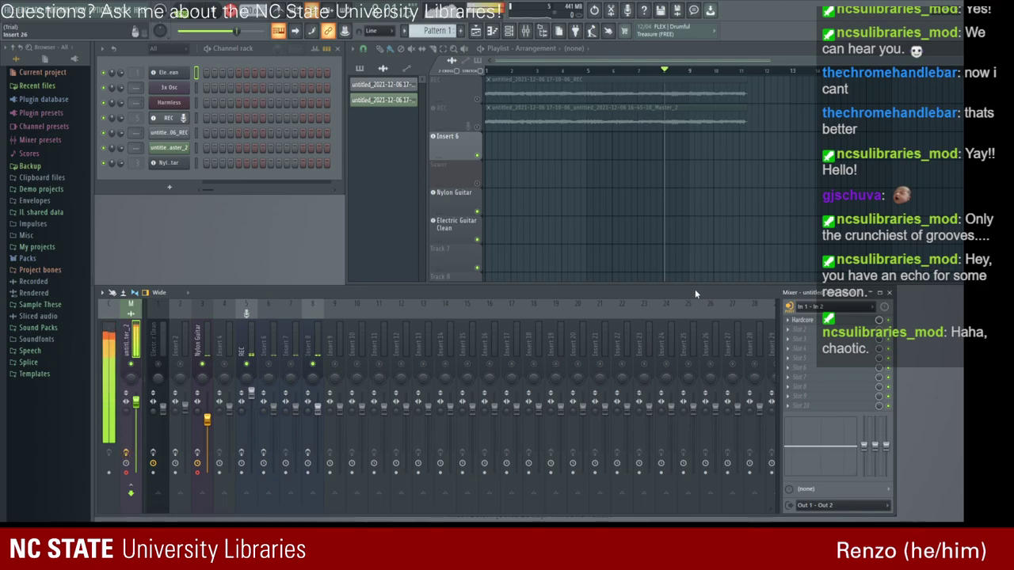
pyautogui.click(876, 320)
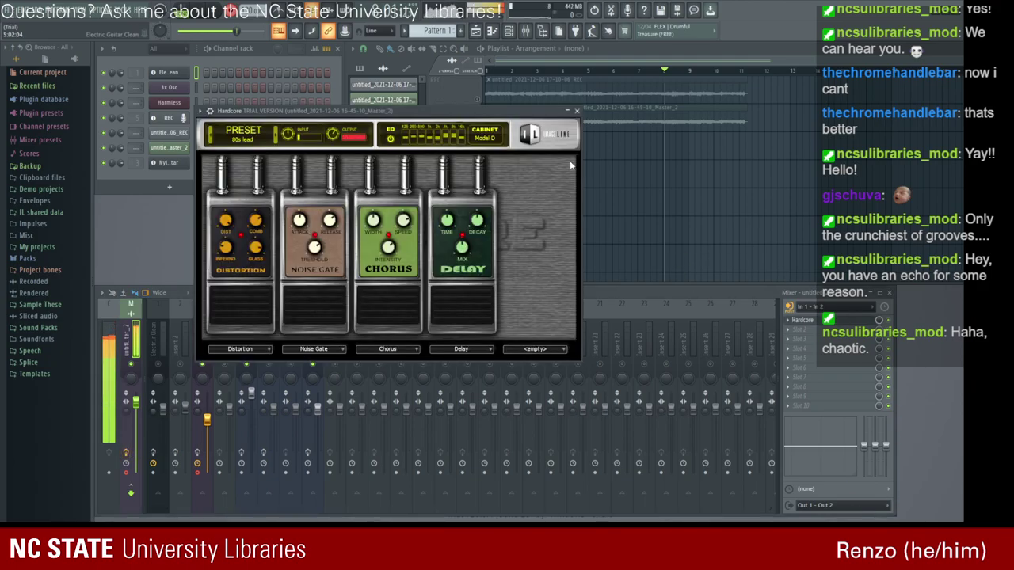
pyautogui.click(577, 111)
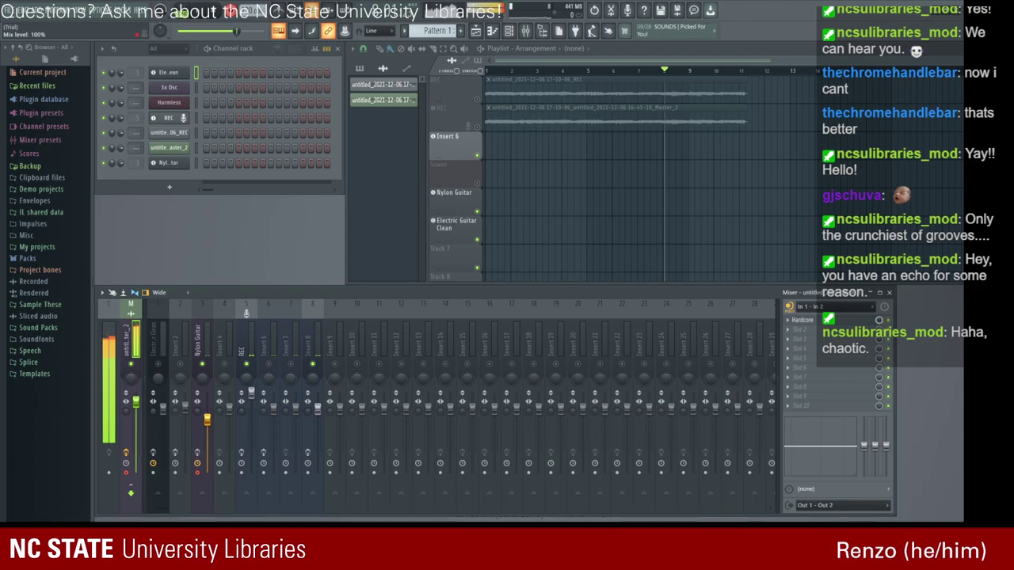
# Select the Nylon Guitar mixer track and channel, and check the FLEX instrument and the track's Hardcore pedals.
pyautogui.click(199, 354)
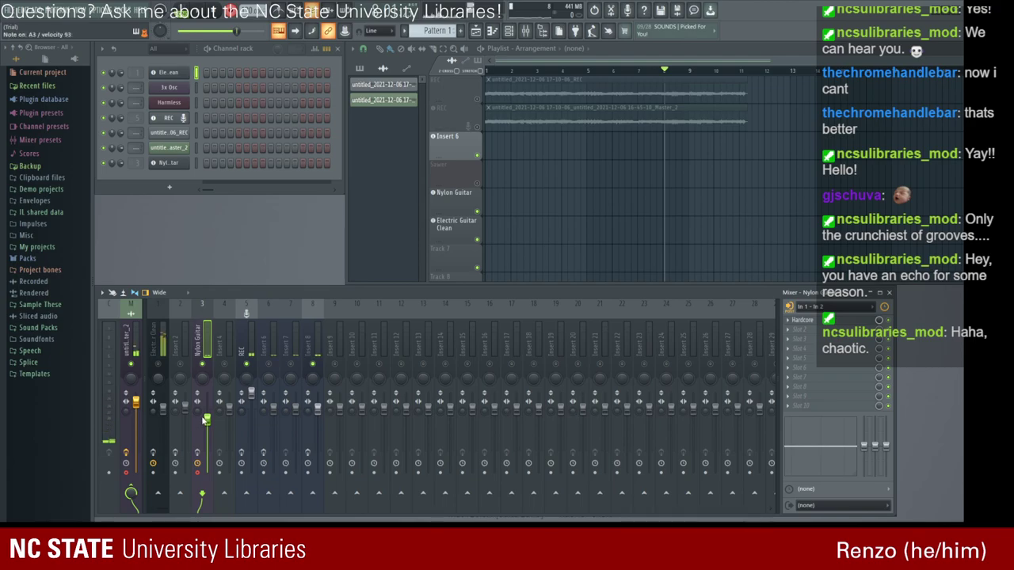
pyautogui.click(176, 163)
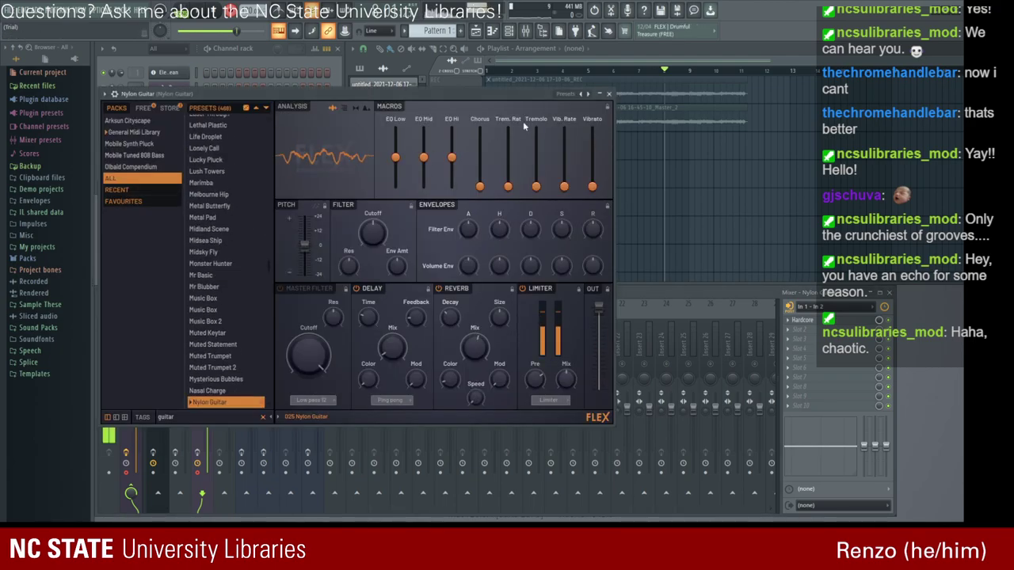
pyautogui.click(611, 95)
pyautogui.click(803, 321)
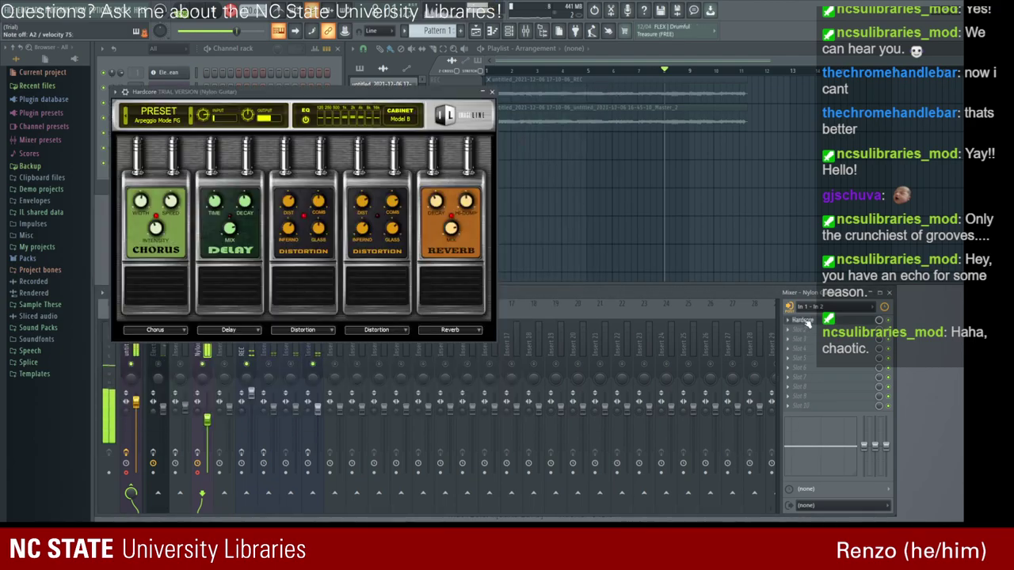
pyautogui.click(803, 320)
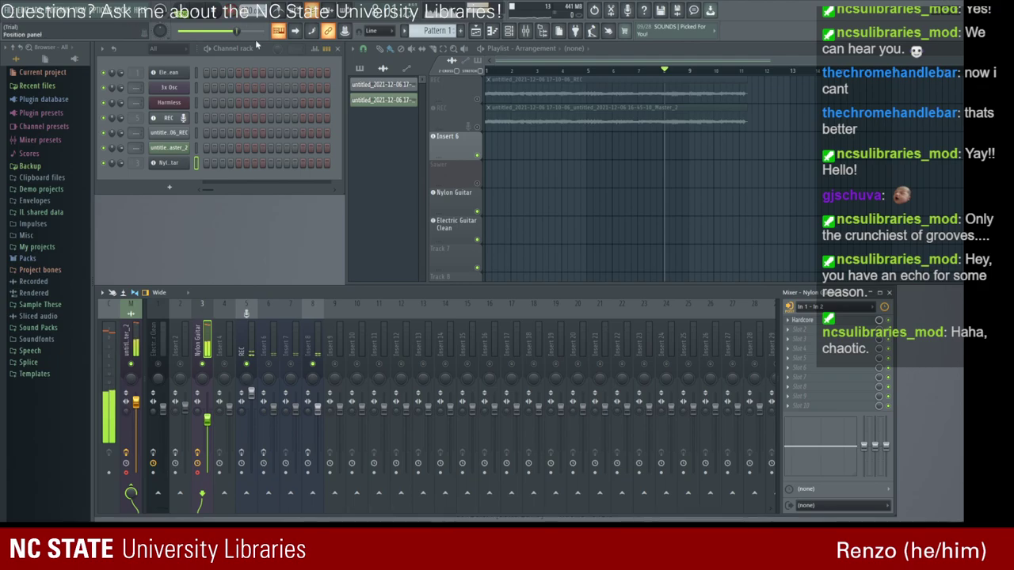
# Record a new Nylon Guitar take in the playlist from the start of the song to about bar 10.
pyautogui.press('space')
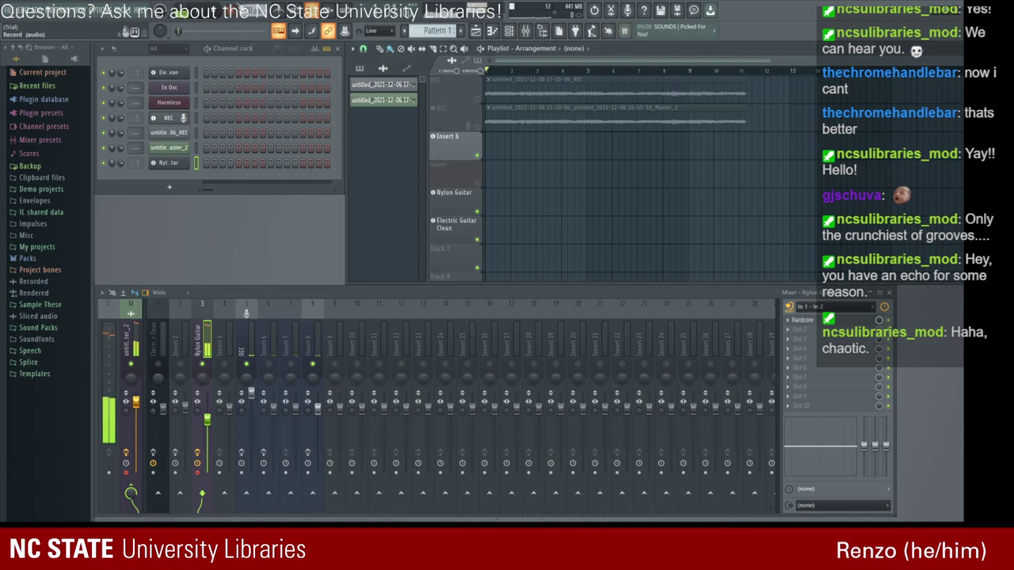
pyautogui.press('space')
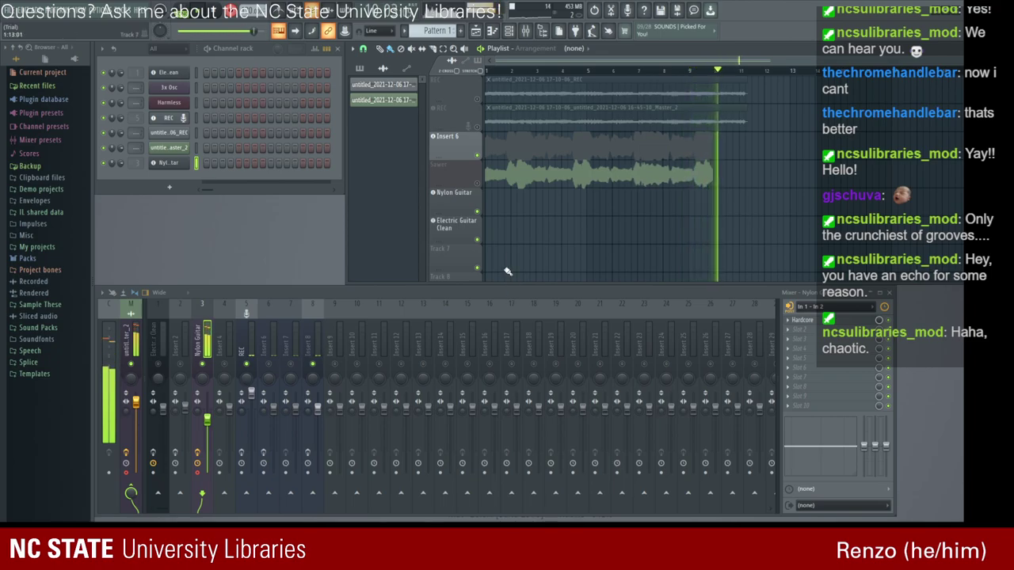
pyautogui.click(229, 11)
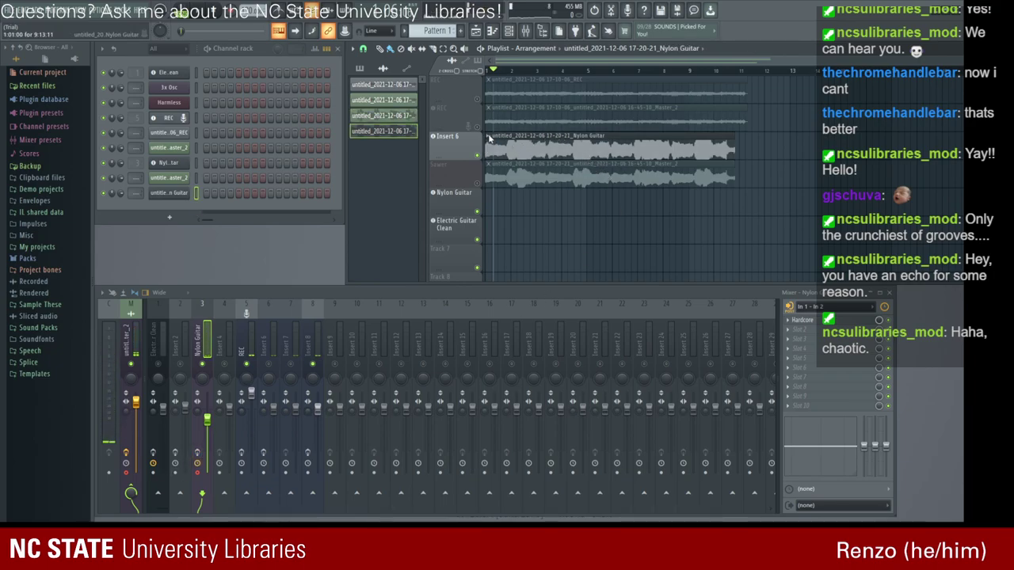
# Trim the end of the new Nylon Guitar take in Edison and send the result to the playlist as a new clip.
pyautogui.hotkey('ctrl', 'e')
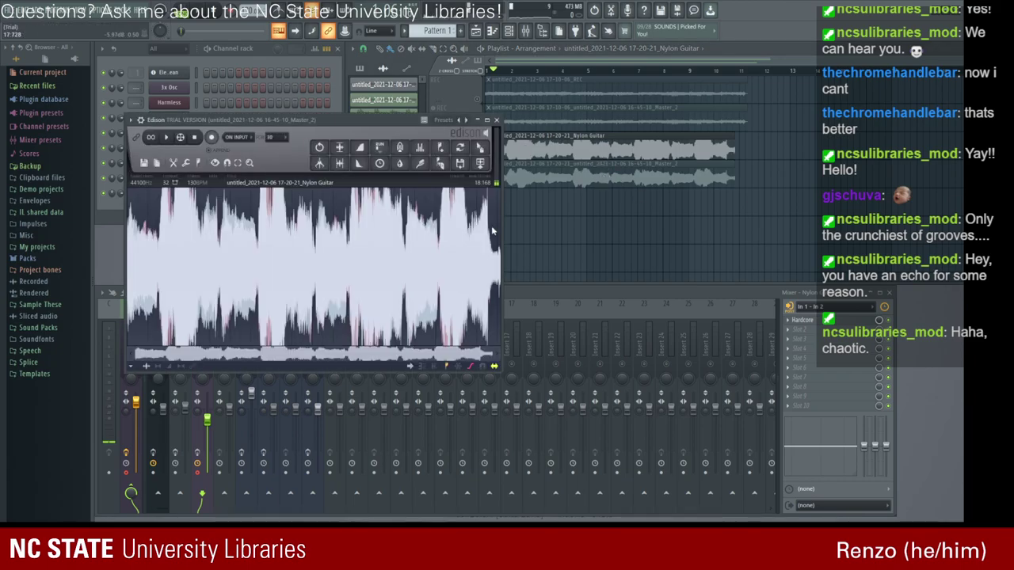
pyautogui.moveTo(493, 227); pyautogui.dragTo(550, 239)
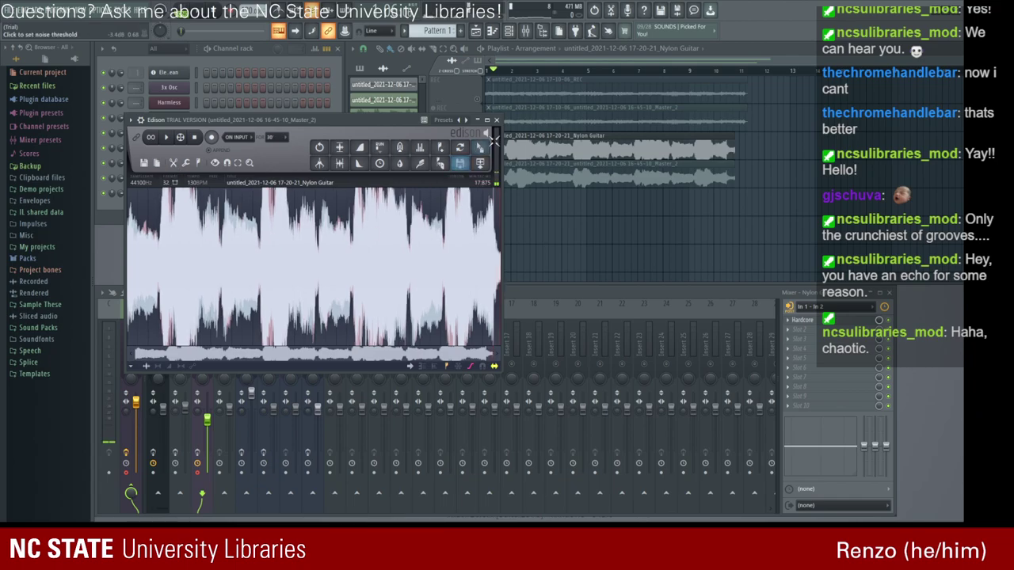
pyautogui.click(480, 163)
pyautogui.click(497, 120)
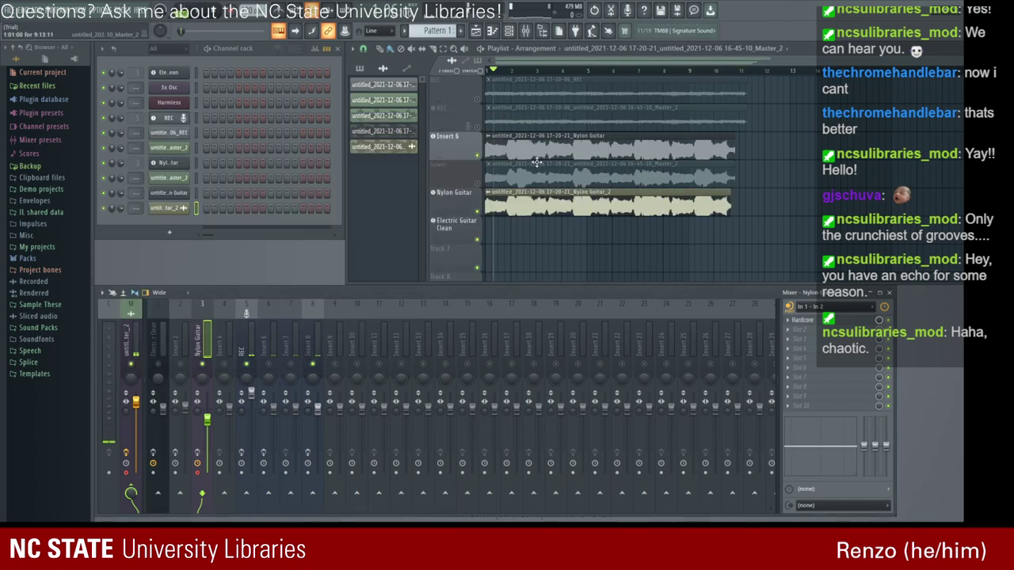
# Delete the untrimmed Nylon Guitar take, its Master recording, and the earlier REC and Master recordings from the project.
pyautogui.click(391, 132)
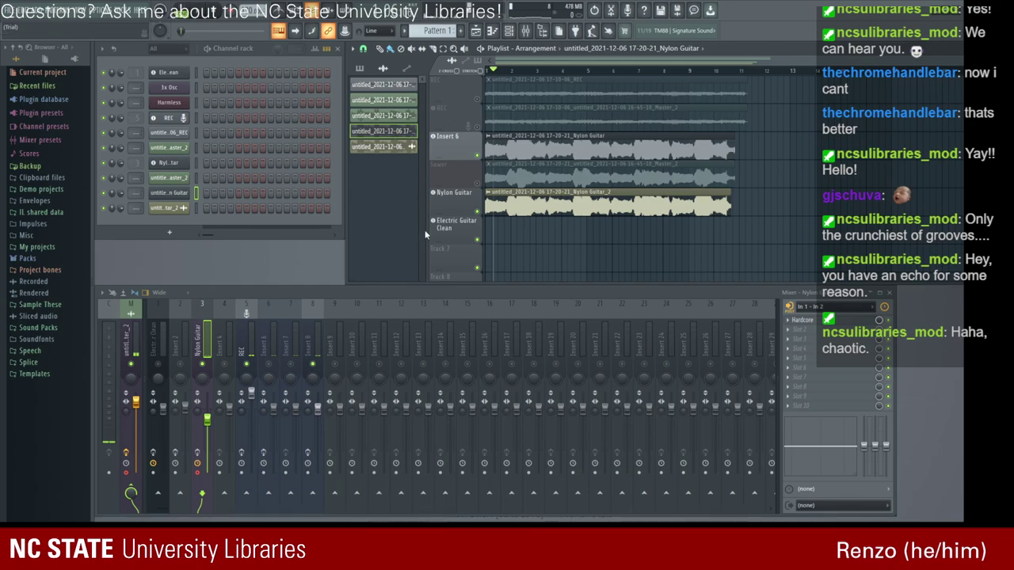
pyautogui.click(383, 119)
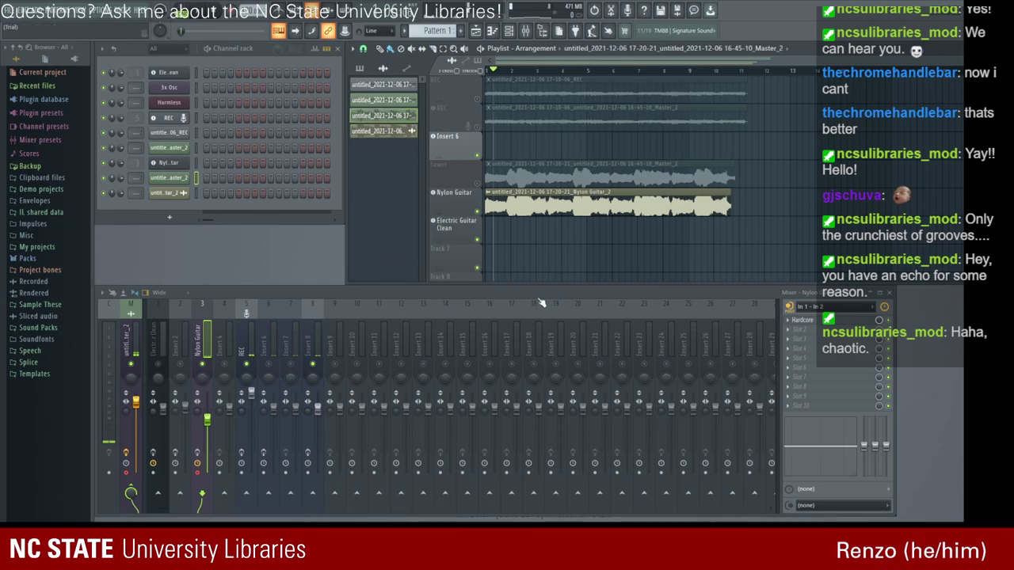
pyautogui.press('Delete')
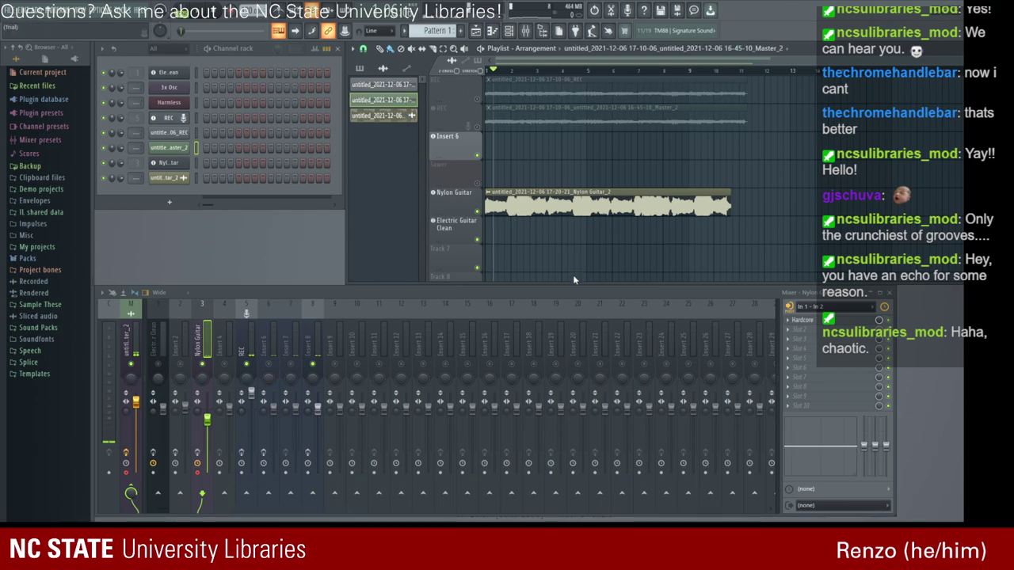
pyautogui.press('Delete')
pyautogui.click(411, 85)
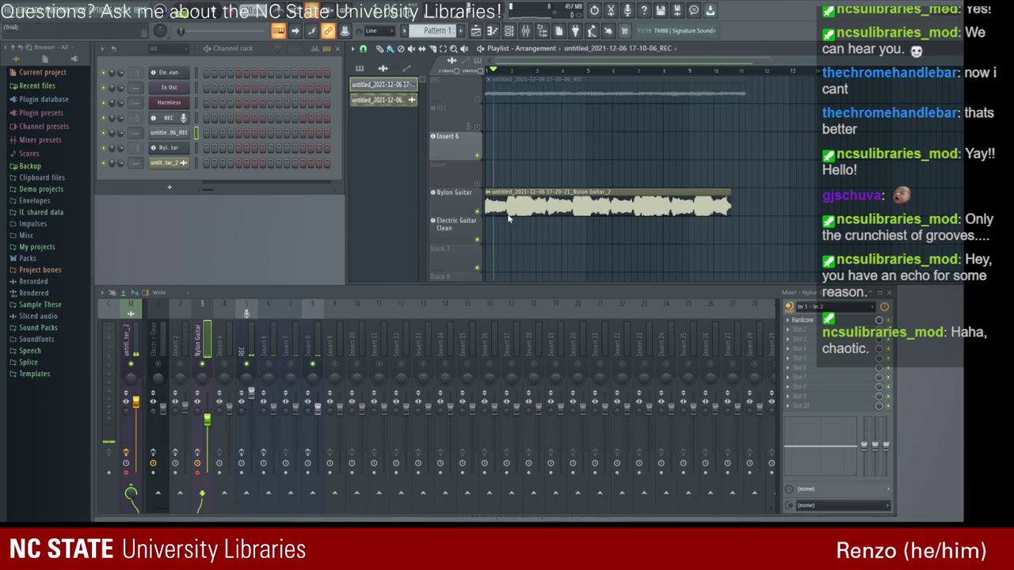
pyautogui.press('Delete')
# Move the trimmed Nylon Guitar clip to the start of the Insert 6 playlist track, keeping the REC track muted.
pyautogui.moveTo(524, 206); pyautogui.dragTo(504, 90)
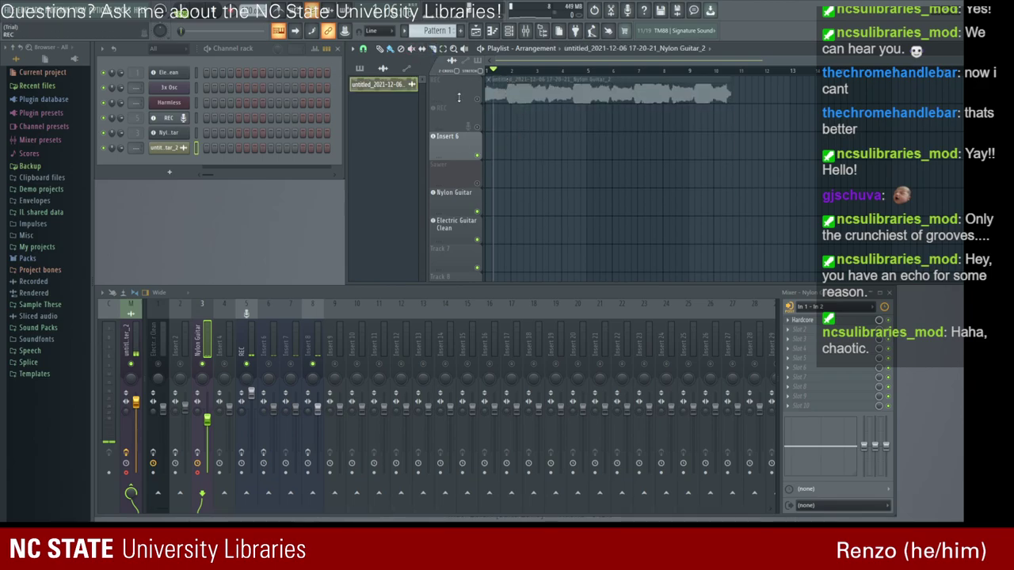
pyautogui.click(477, 100)
pyautogui.moveTo(486, 156); pyautogui.dragTo(507, 164)
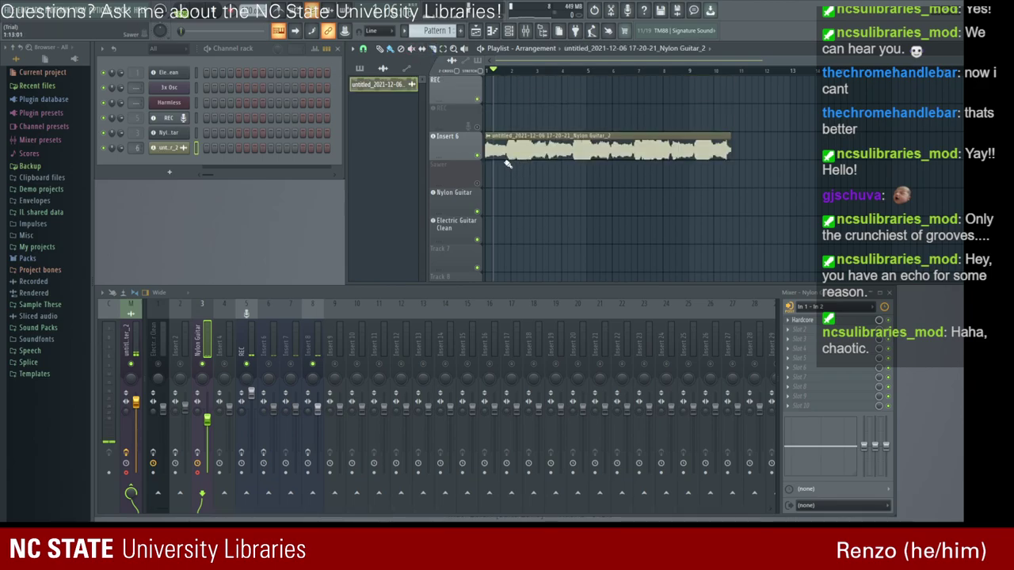
pyautogui.click(475, 99)
# Audition the Nylon Guitar and Harmless channels and close their instrument windows.
pyautogui.click(169, 132)
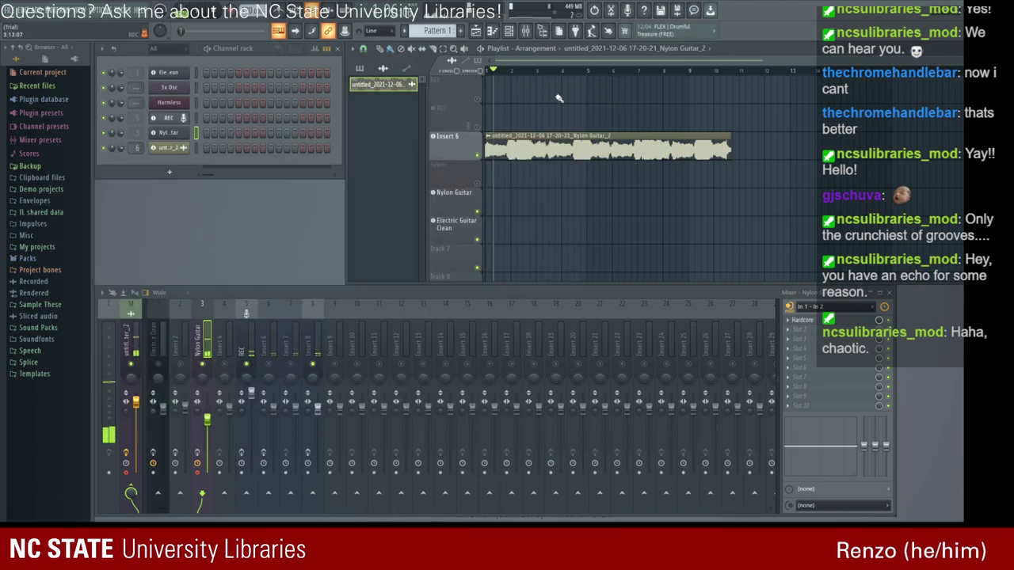
pyautogui.click(609, 94)
pyautogui.click(170, 103)
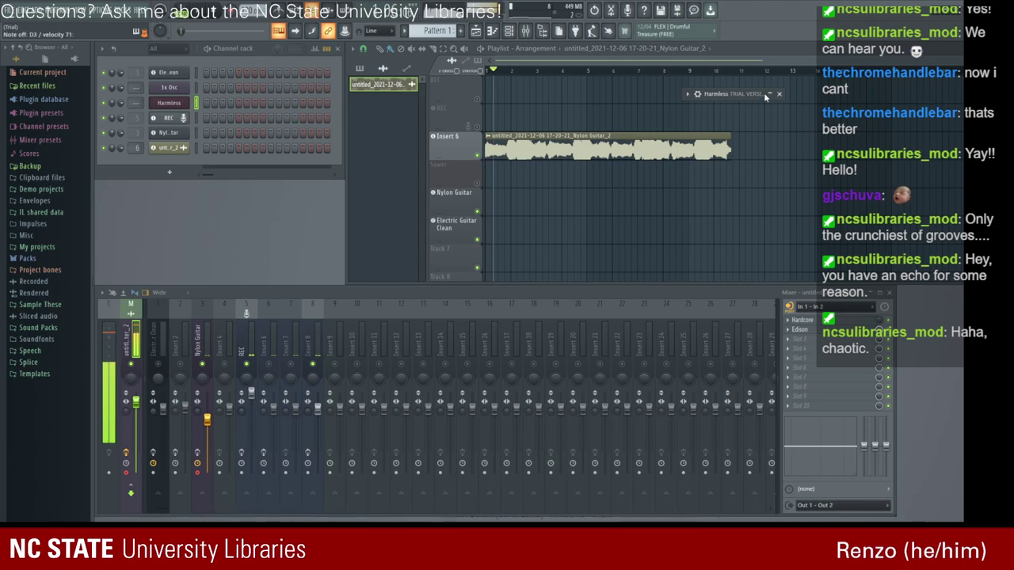
pyautogui.click(764, 94)
pyautogui.click(779, 93)
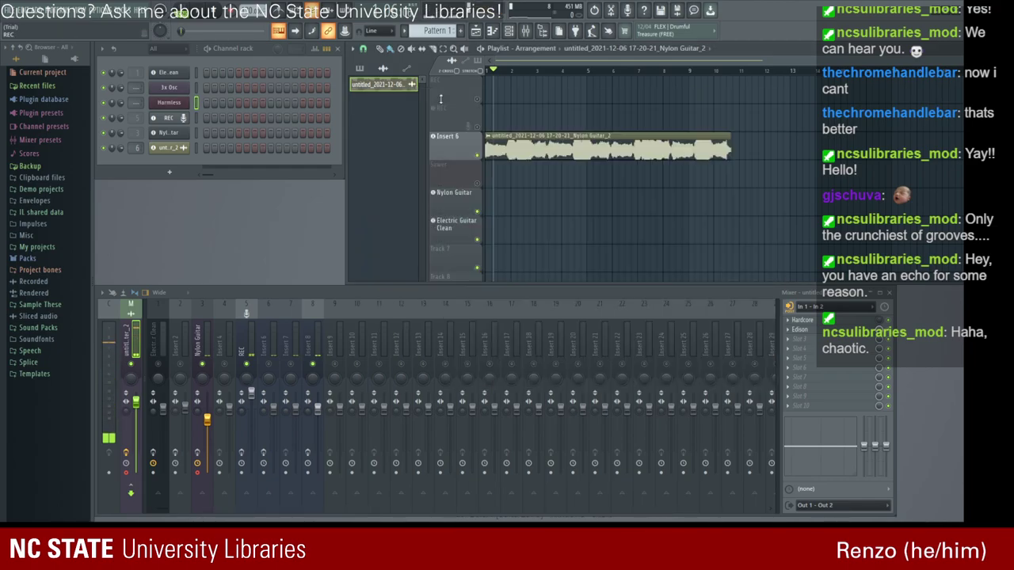
# Select the REC channel, lower its mixer track volume, and record a short take from the start of the song.
pyautogui.click(169, 117)
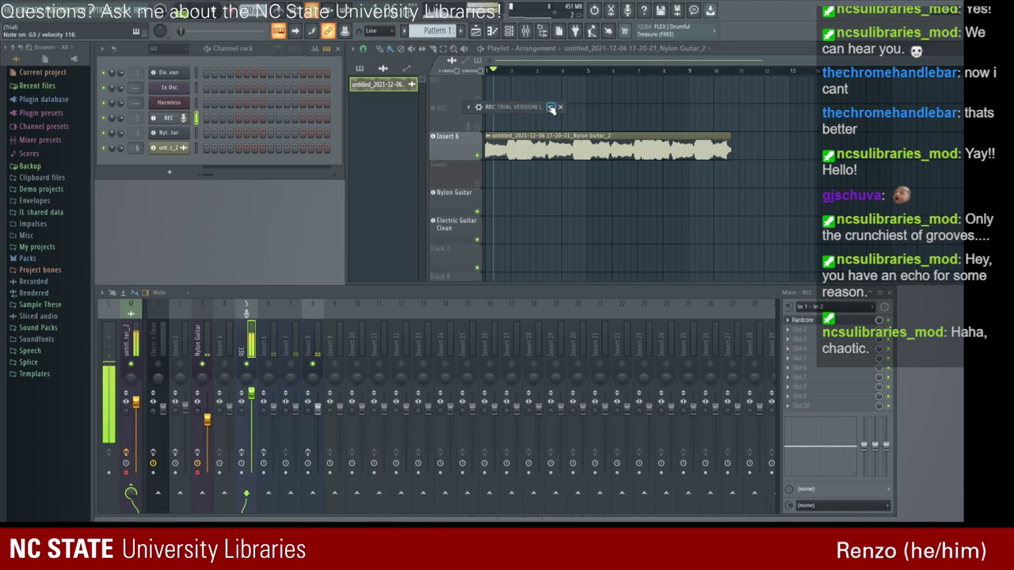
pyautogui.click(492, 70)
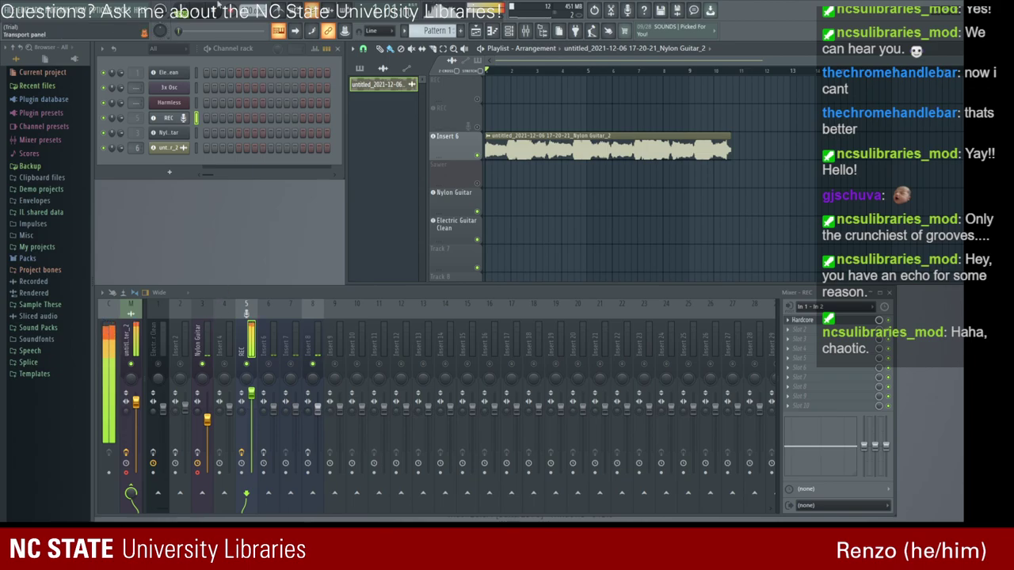
pyautogui.moveTo(252, 394); pyautogui.dragTo(251, 420)
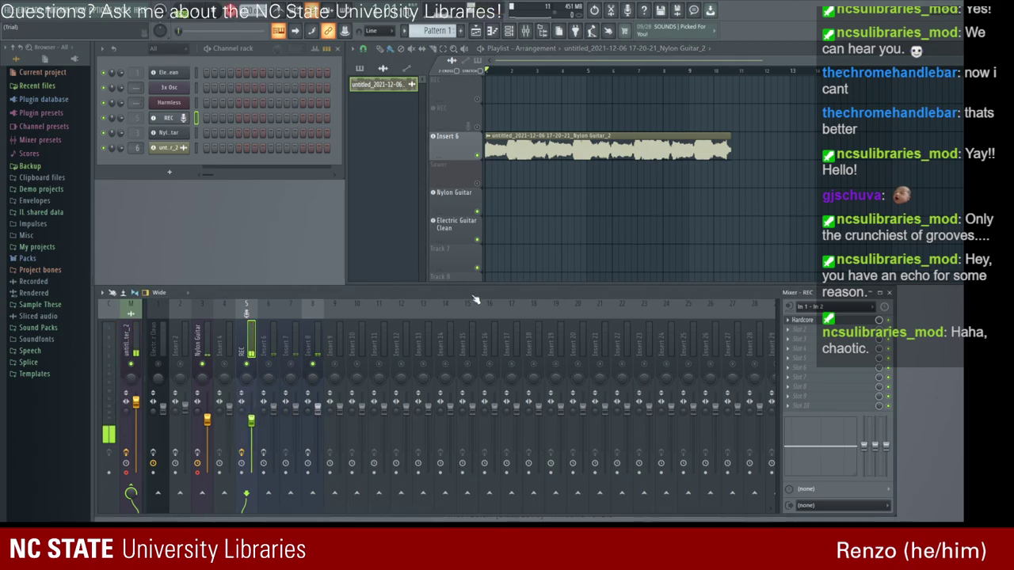
pyautogui.press('space')
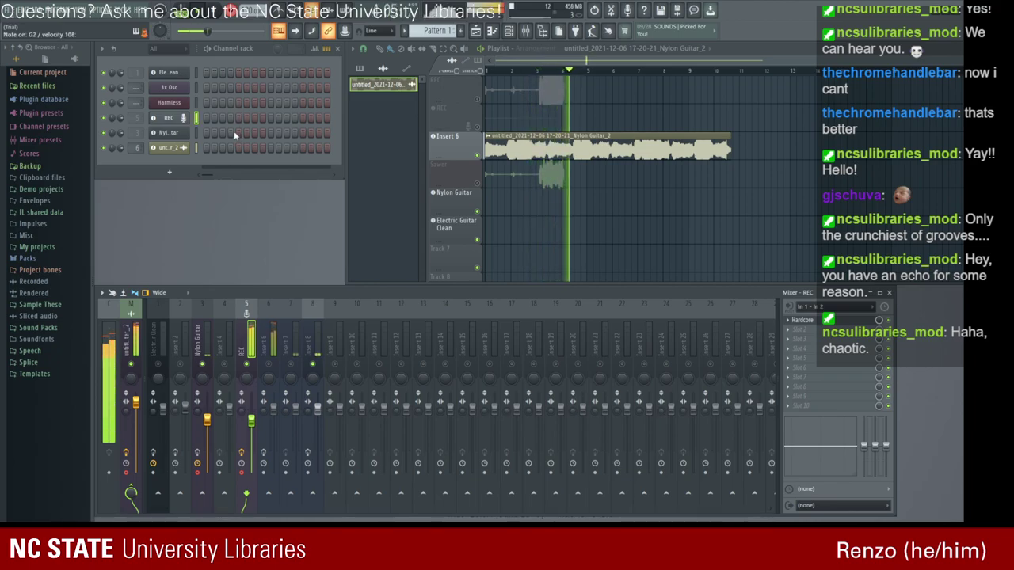
pyautogui.press('space')
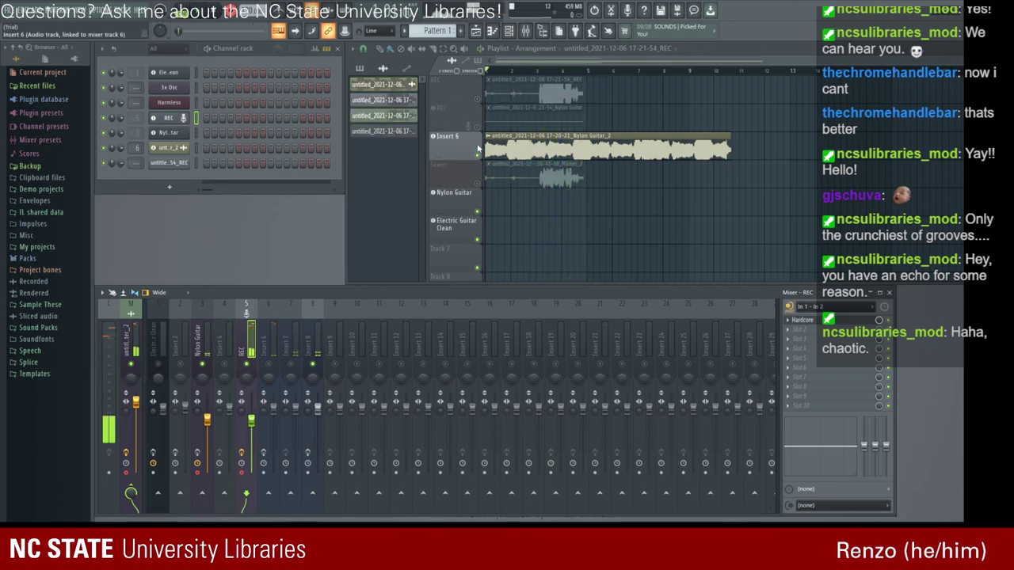
# Delete the latest take's Master, REC and Nylon Guitar clips from the playlist, along with the REC and Nylon Guitar recordings.
pyautogui.rightClick(519, 172)
pyautogui.click(509, 145)
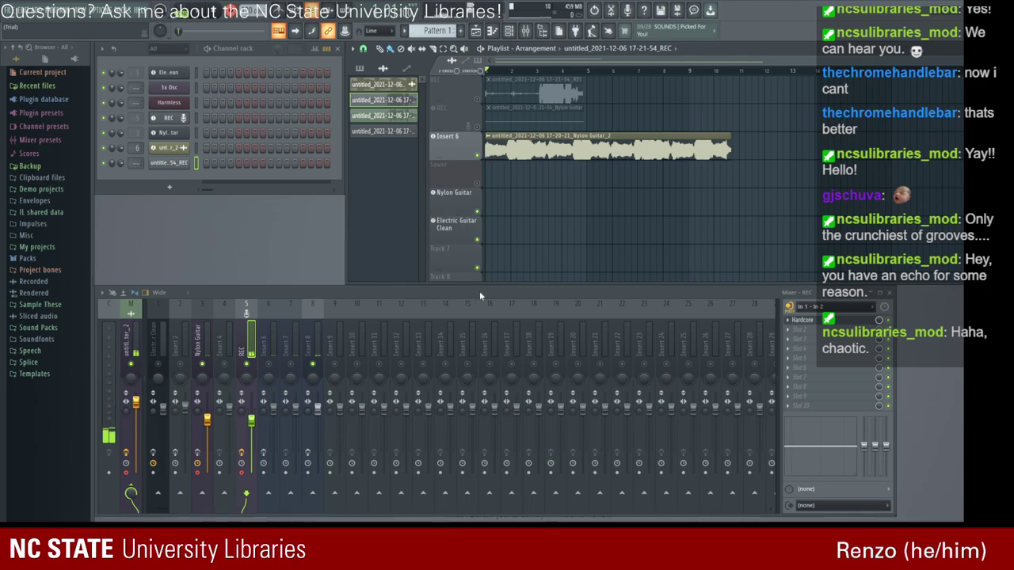
pyautogui.click(518, 118)
pyautogui.rightClick(521, 120)
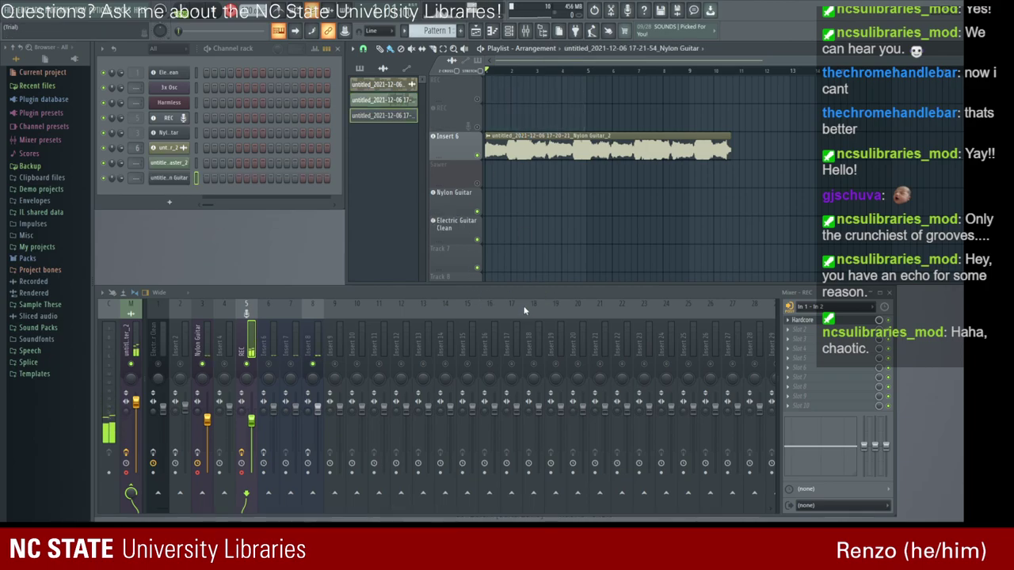
pyautogui.hotkey('ctrl', 'alt', 'z')
pyautogui.click(399, 100)
pyautogui.click(395, 86)
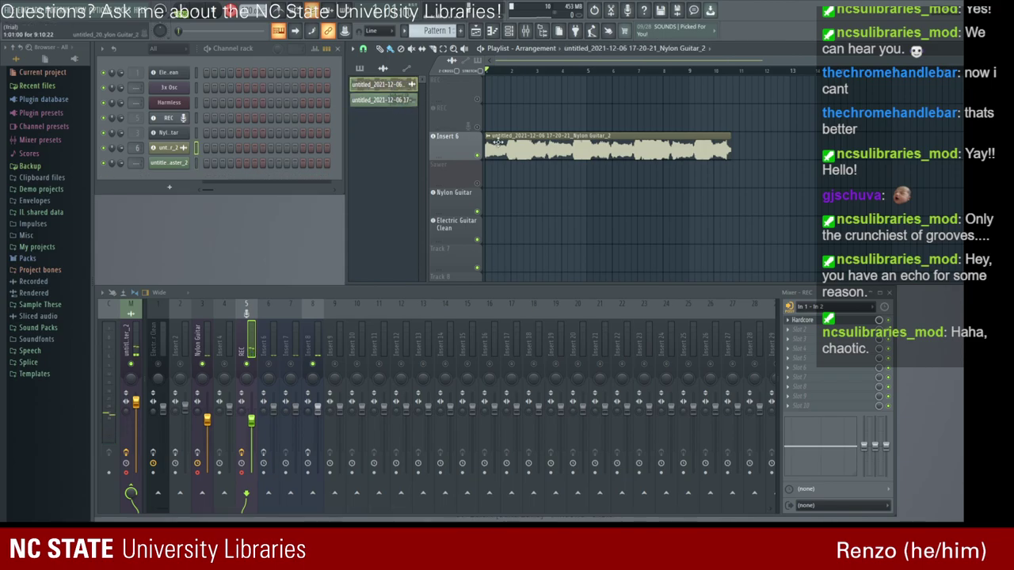
# Remove the stray duplicate of the trimmed Nylon Guitar clip and delete the leftover Master recording from the project.
pyautogui.moveTo(385, 101); pyautogui.dragTo(515, 121)
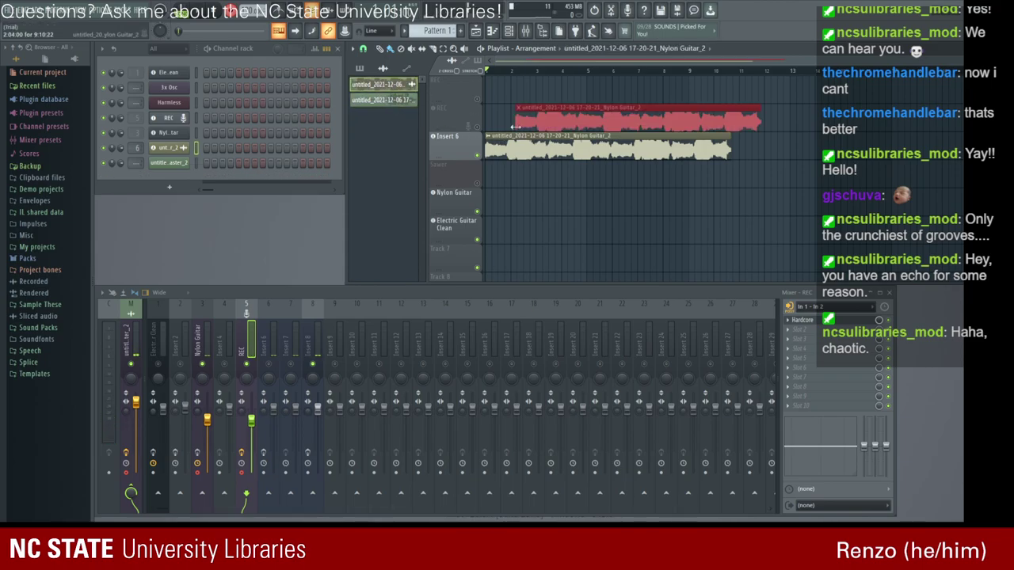
pyautogui.rightClick(516, 126)
pyautogui.doubleClick(529, 152)
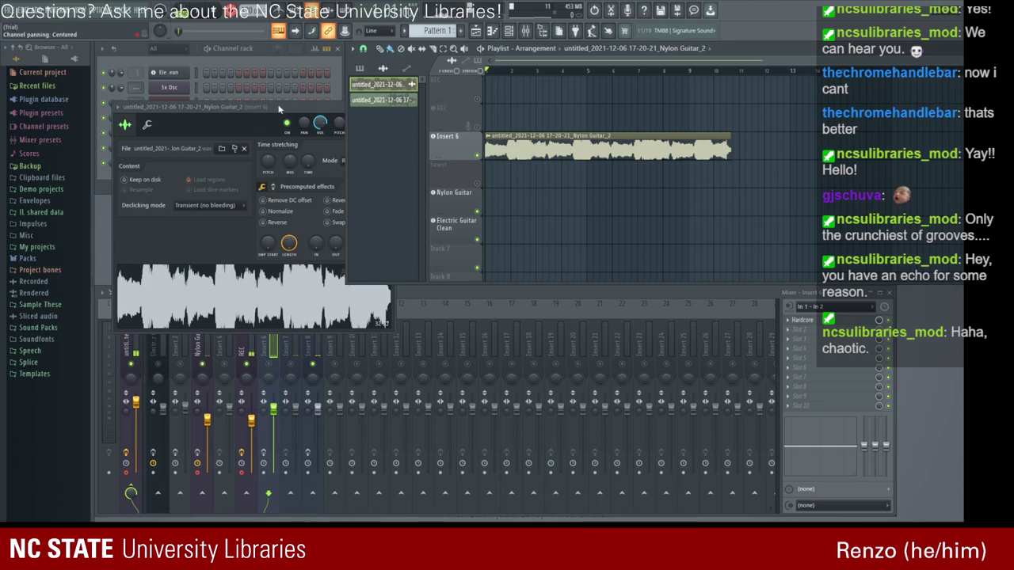
pyautogui.click(393, 102)
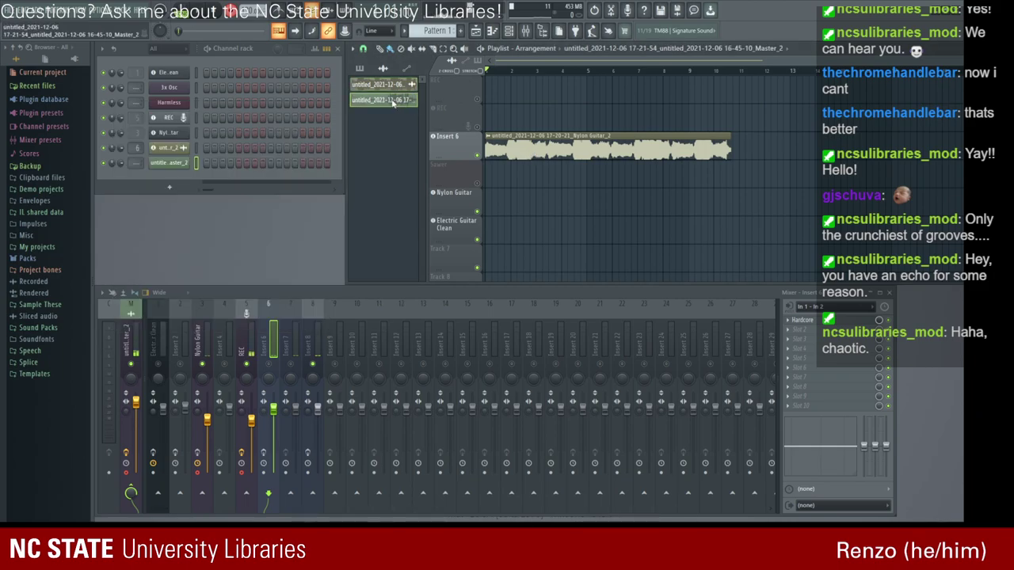
pyautogui.click(520, 278)
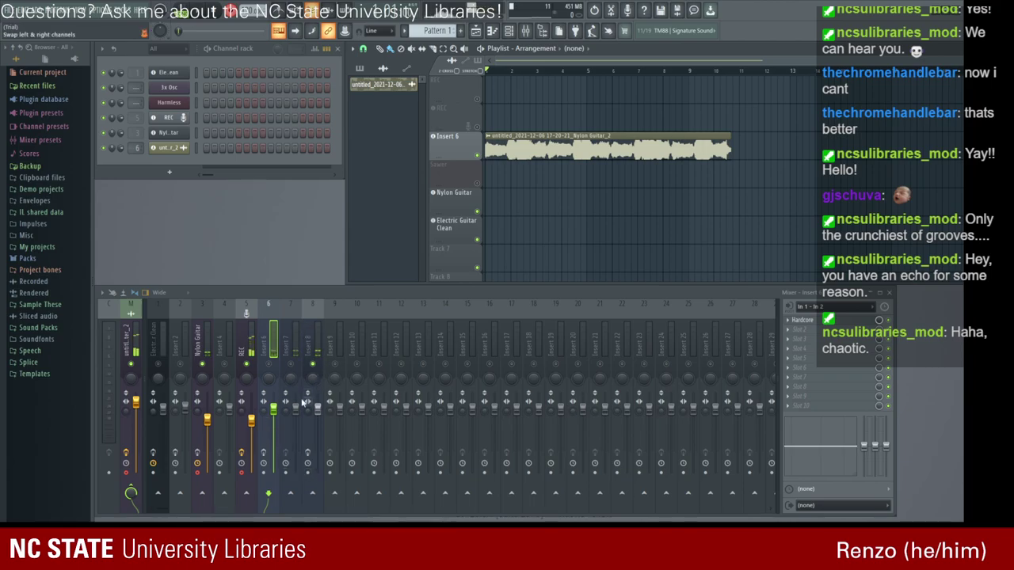
# Select the REC channel, toggle its mixer track's effects off and on, and briefly play the Nylon Guitar clip.
pyautogui.click(175, 121)
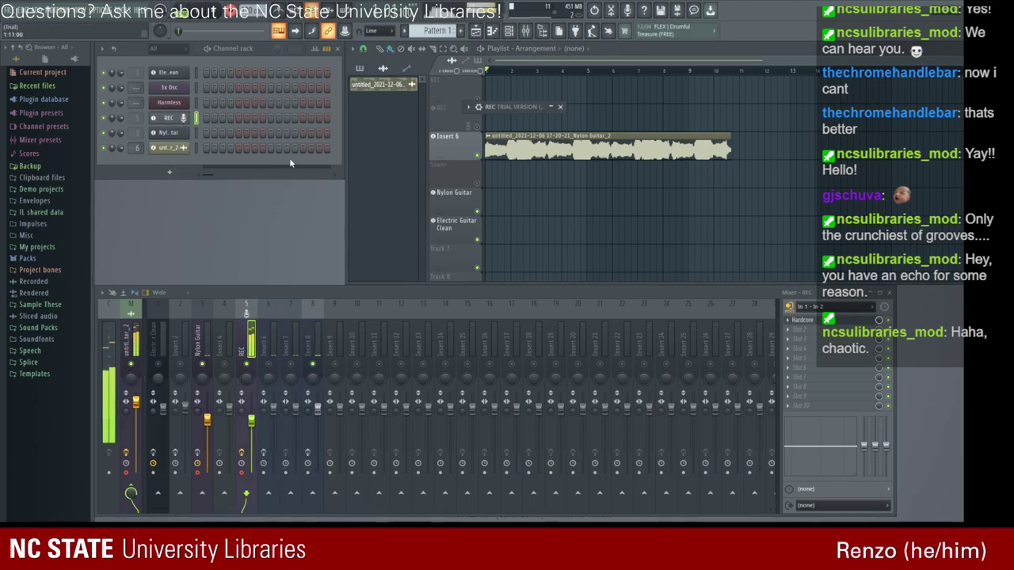
pyautogui.click(241, 453)
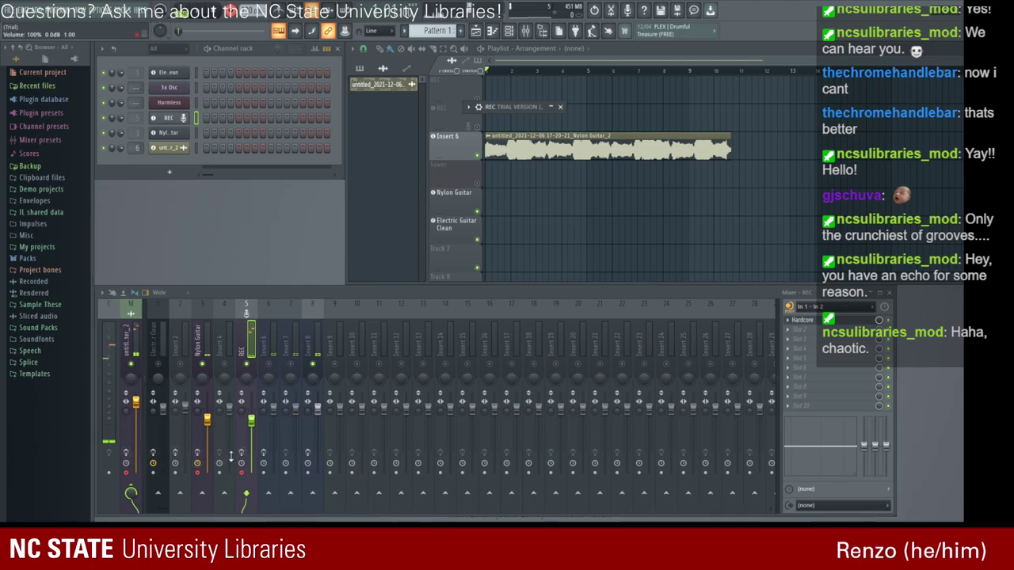
pyautogui.click(242, 453)
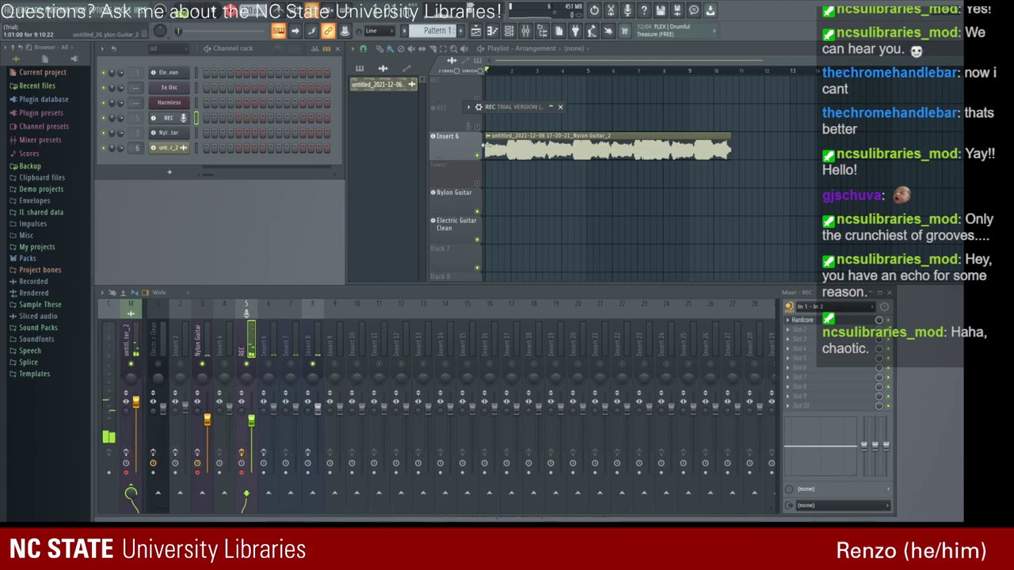
pyautogui.click(487, 144)
pyautogui.click(294, 30)
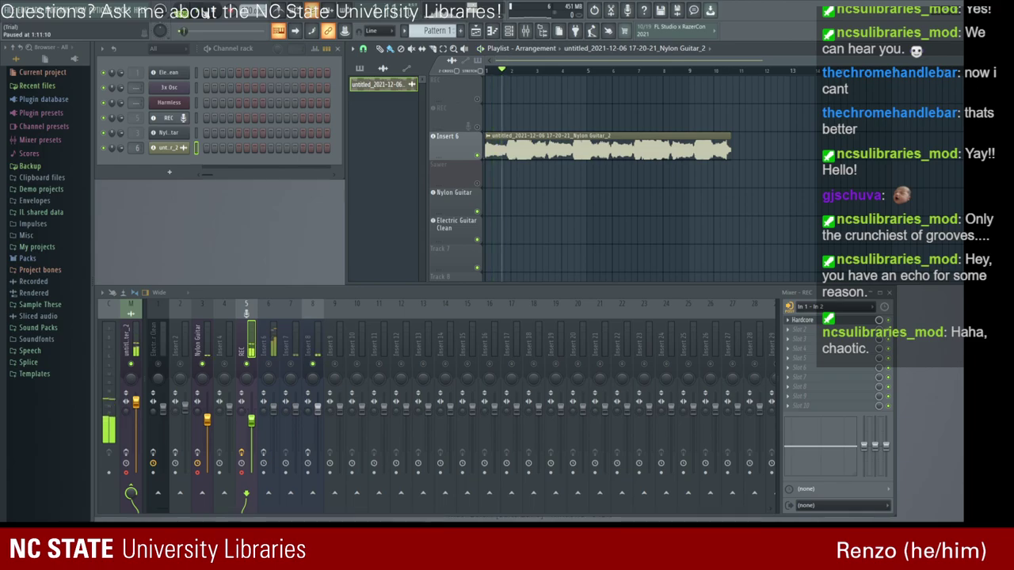
# Inspect the Nylon Guitar clip's sample settings and its waveform in Edison, and delete that recording from the project.
pyautogui.doubleClick(600, 144)
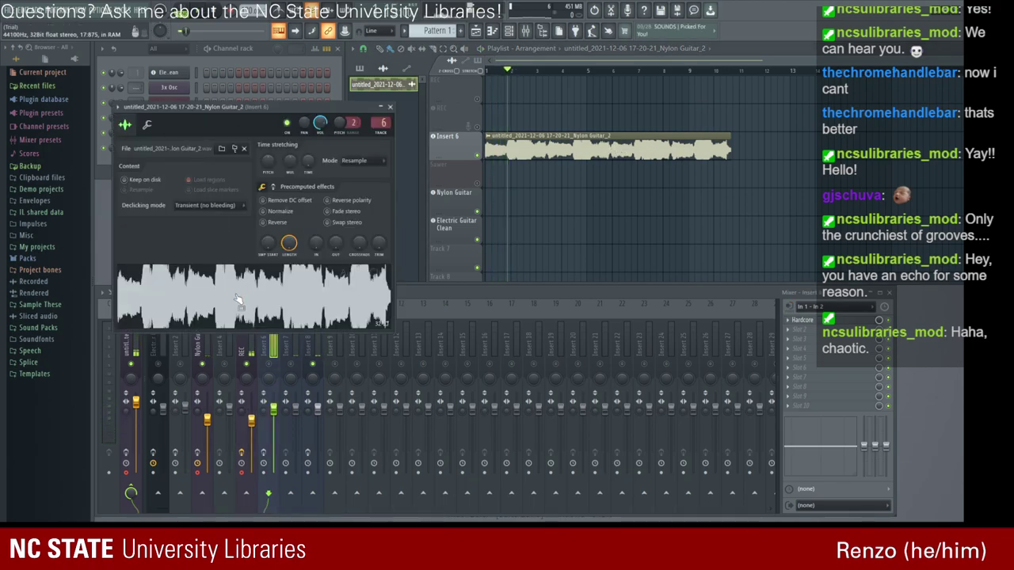
pyautogui.click(390, 107)
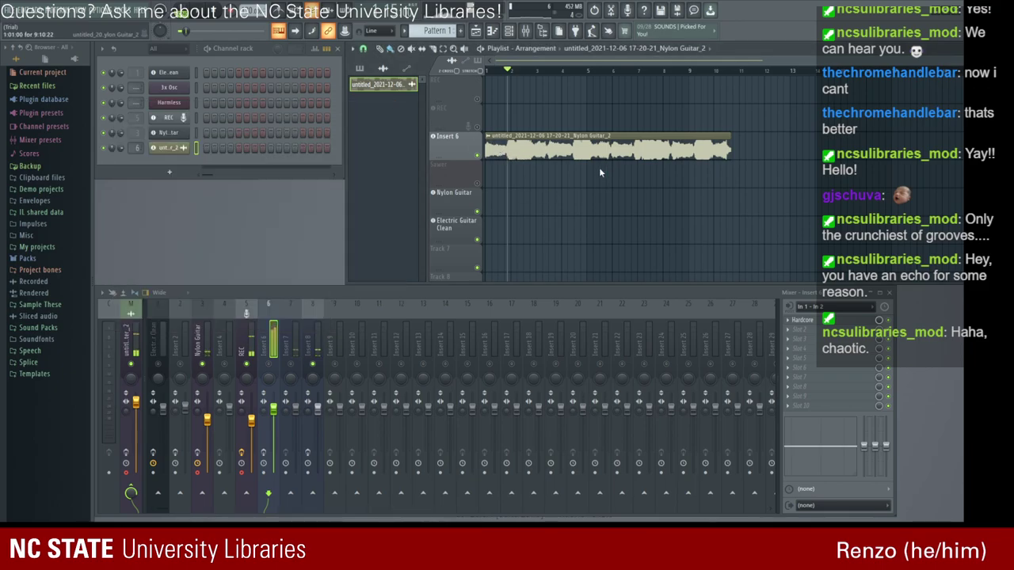
pyautogui.hotkey('ctrl', 'e')
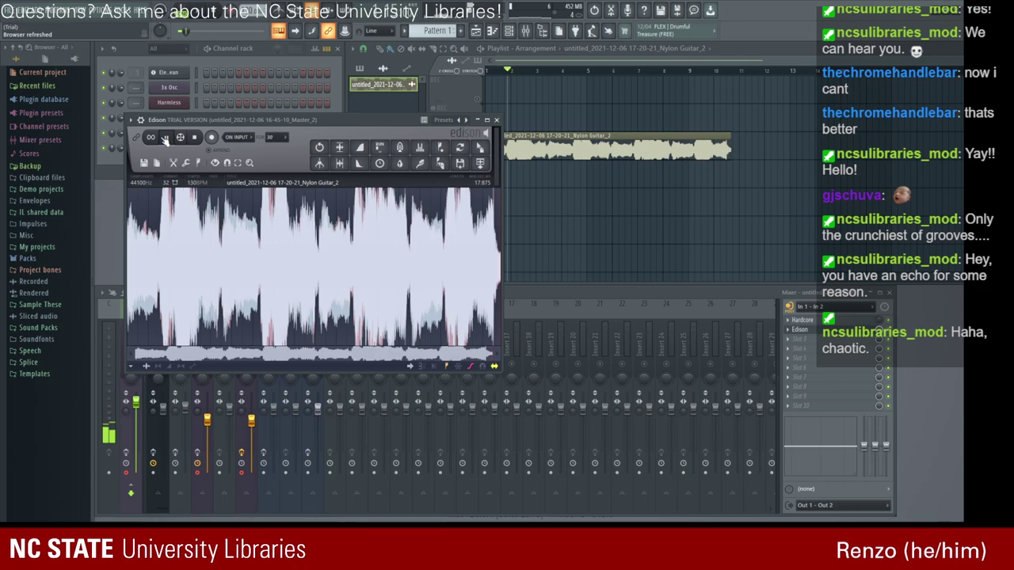
pyautogui.click(268, 212)
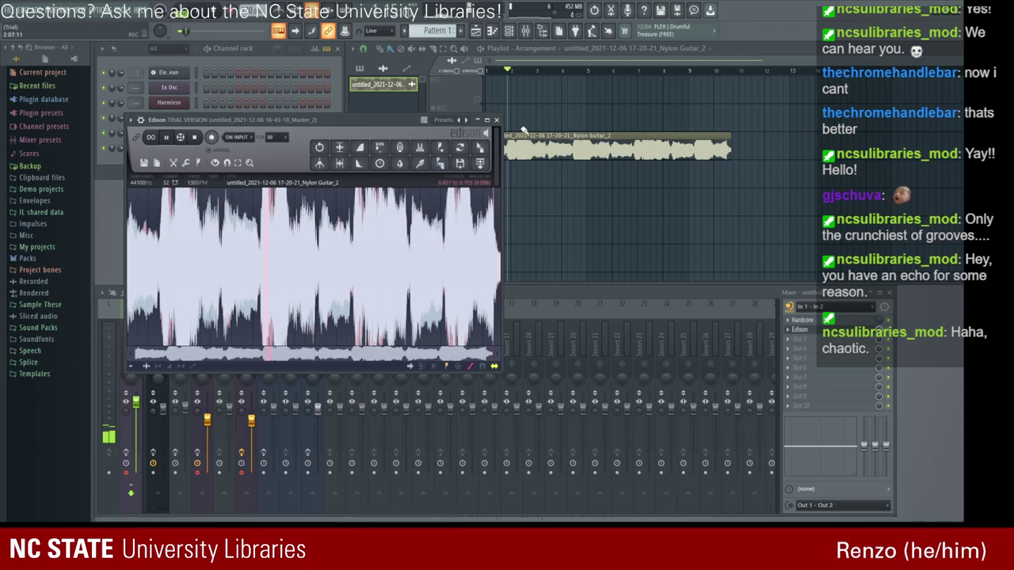
pyautogui.click(497, 120)
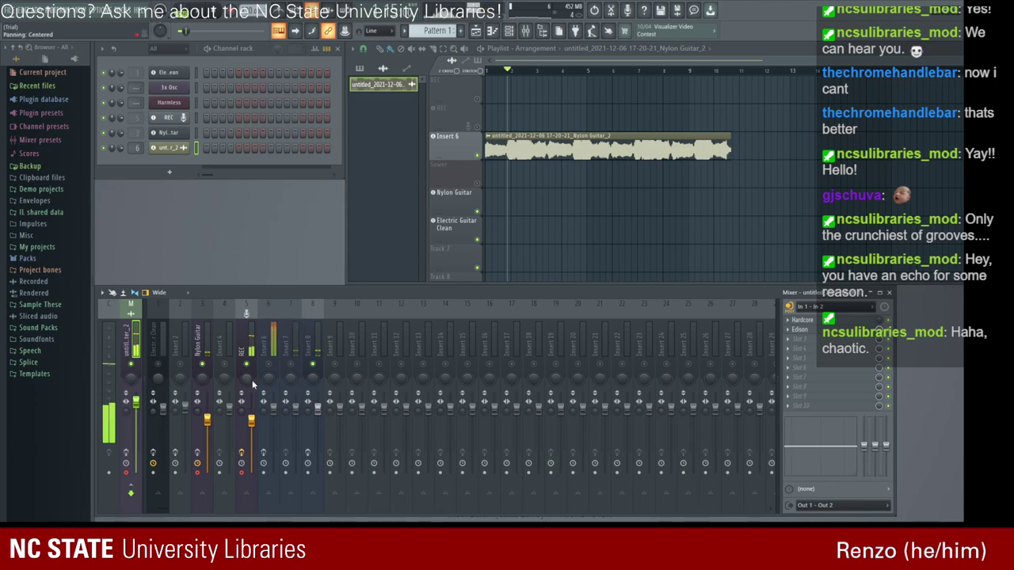
pyautogui.click(247, 354)
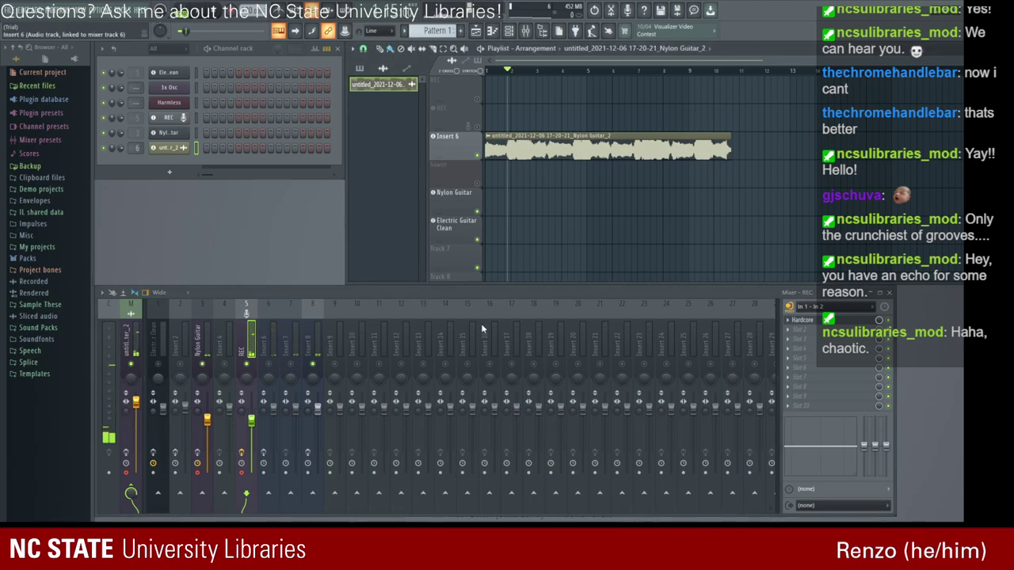
pyautogui.hotkey('ctrl', 'z')
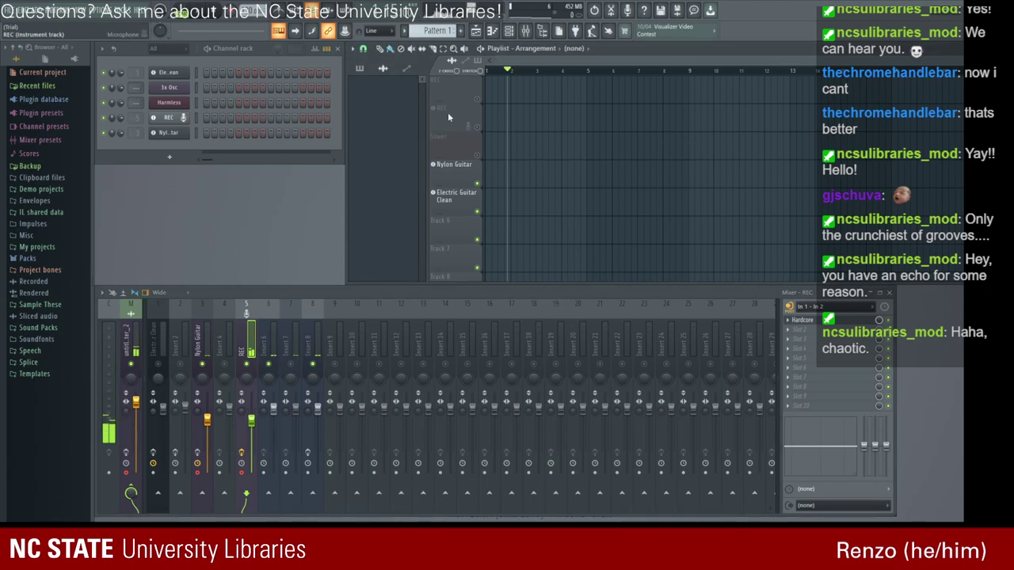
# Record a Nylon Guitar take from the start of the song and remove its three clips from the playlist.
pyautogui.click(169, 132)
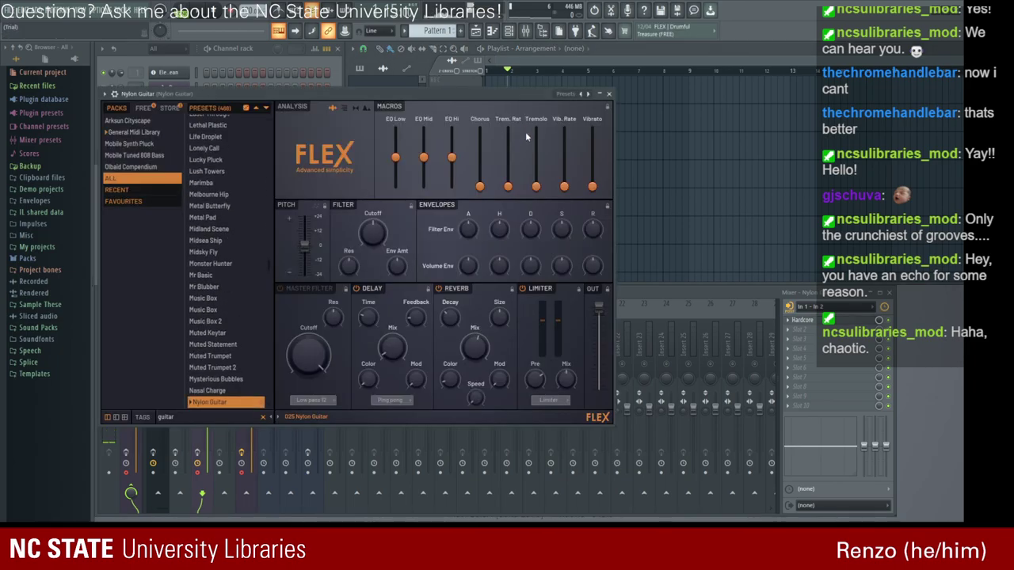
pyautogui.click(609, 94)
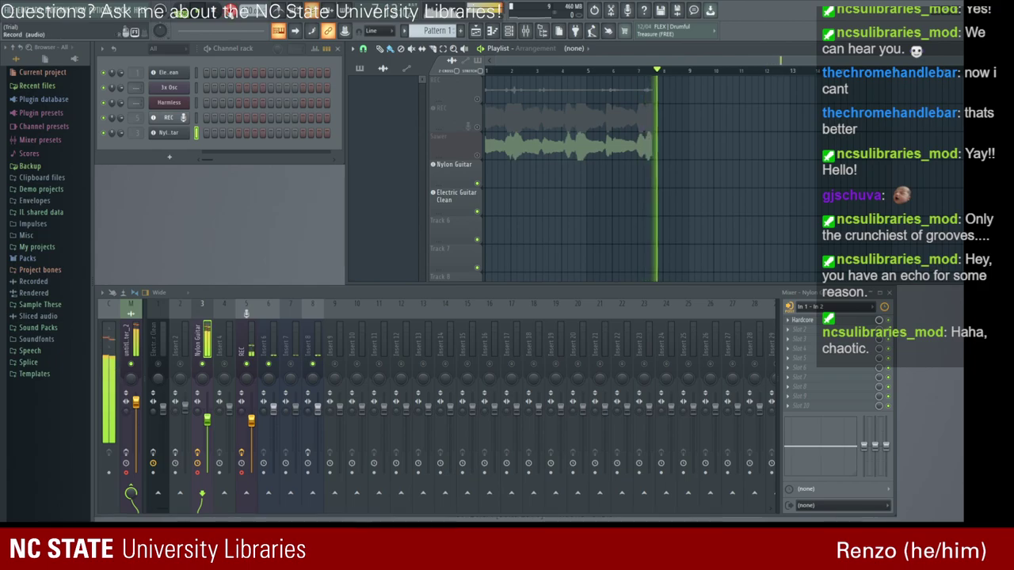
pyautogui.click(231, 11)
pyautogui.rightClick(522, 146)
pyautogui.rightClick(519, 115)
pyautogui.rightClick(521, 117)
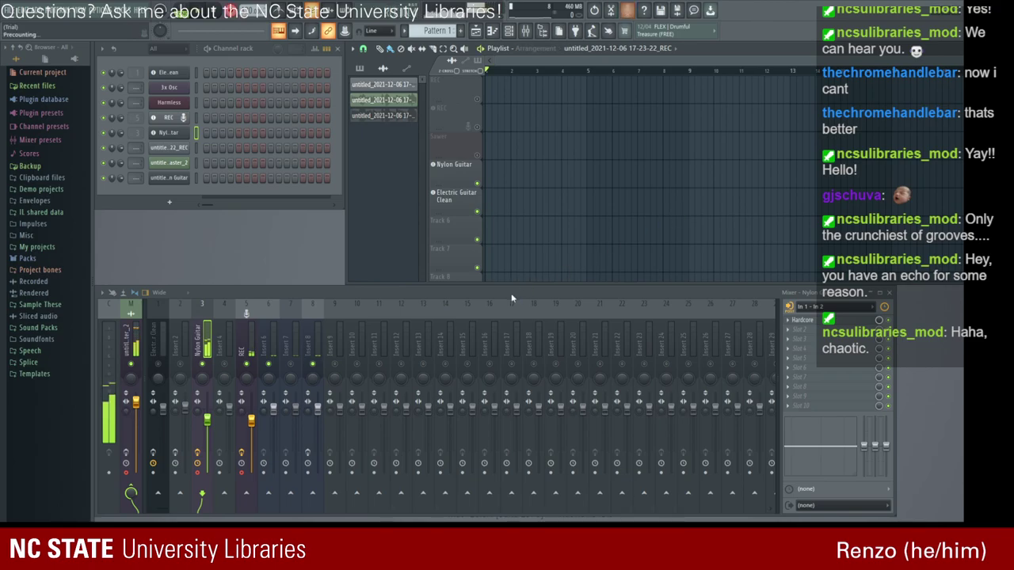
# Record another Nylon Guitar take from bar 1, play it back, and unmute its Master clip on the Sawer track.
pyautogui.press('space')
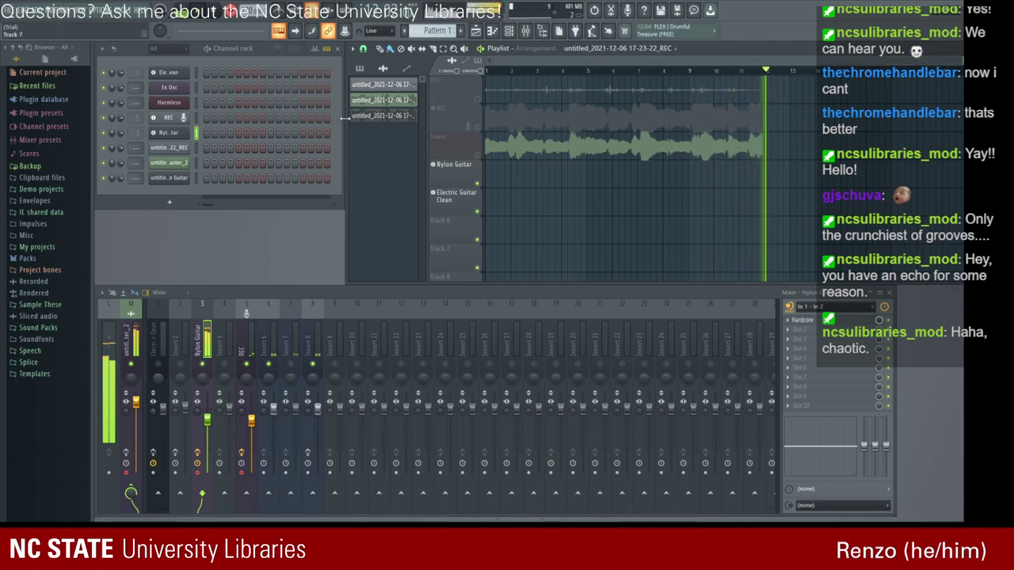
pyautogui.press('space')
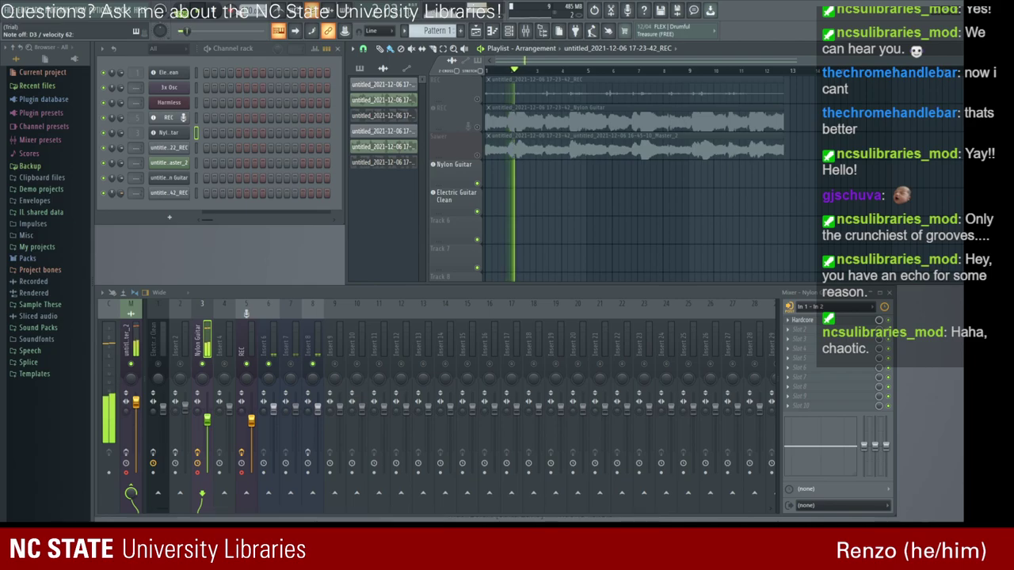
pyautogui.press('space')
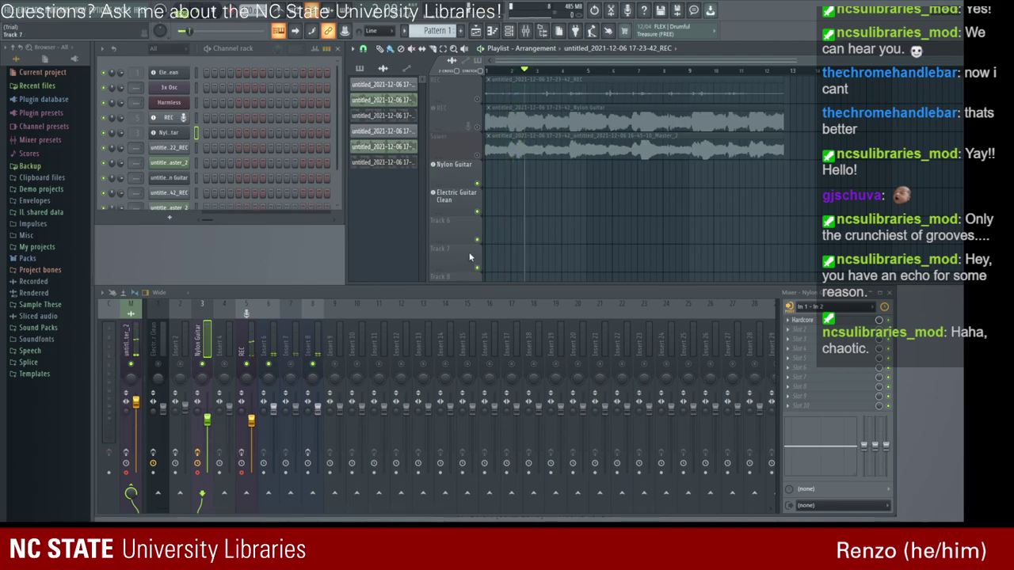
pyautogui.click(485, 150)
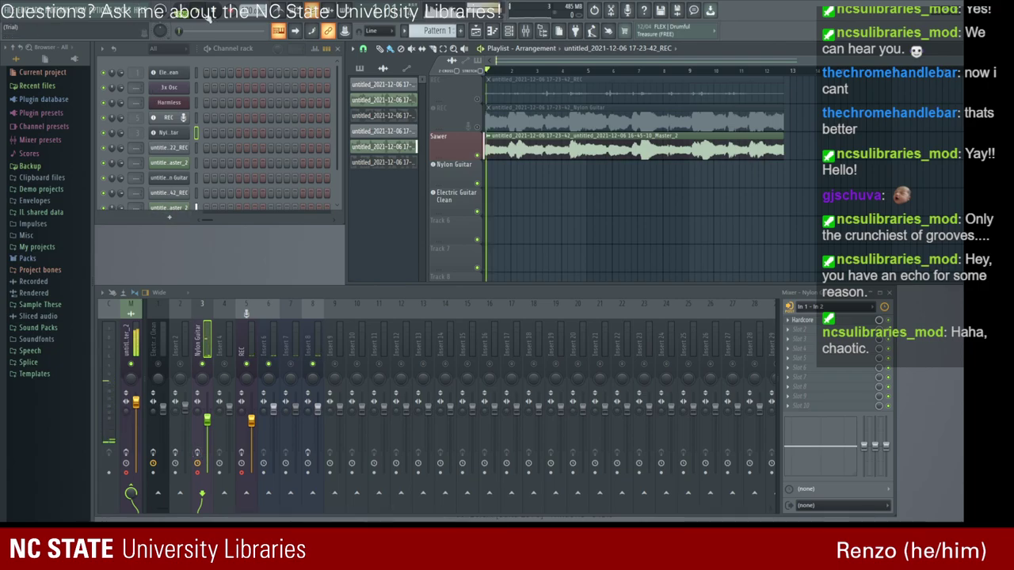
pyautogui.press('space')
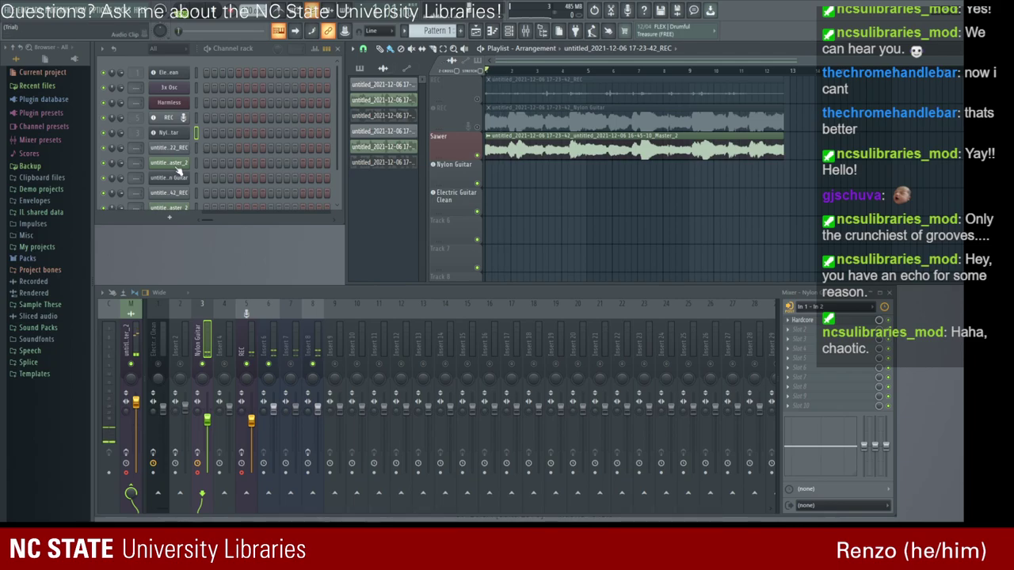
# Select the REC channel, record a layer over the Master clip from bar 1, and briefly play back the take.
pyautogui.click(167, 119)
pyautogui.click(179, 118)
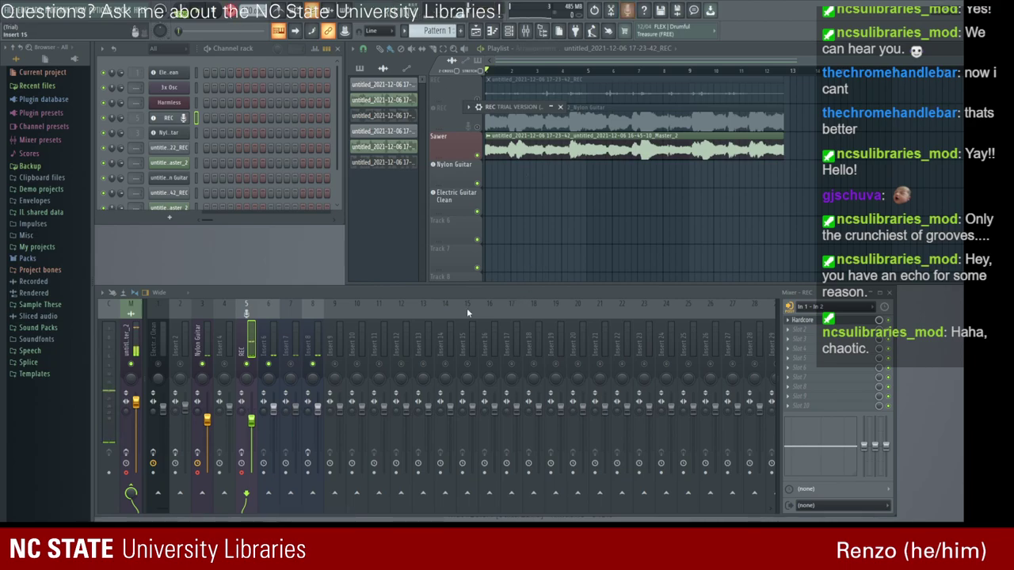
pyautogui.press('space')
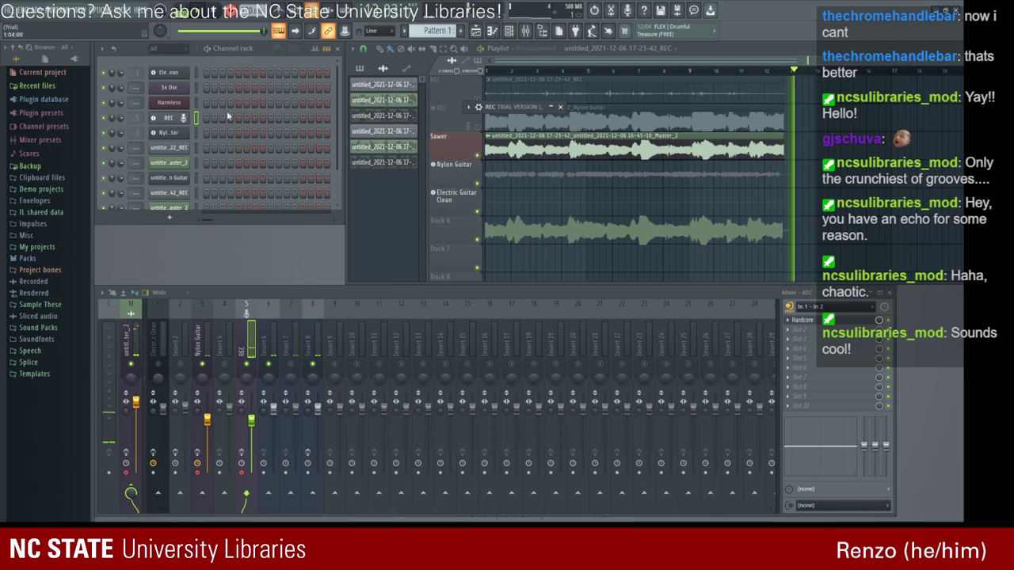
pyautogui.press('space')
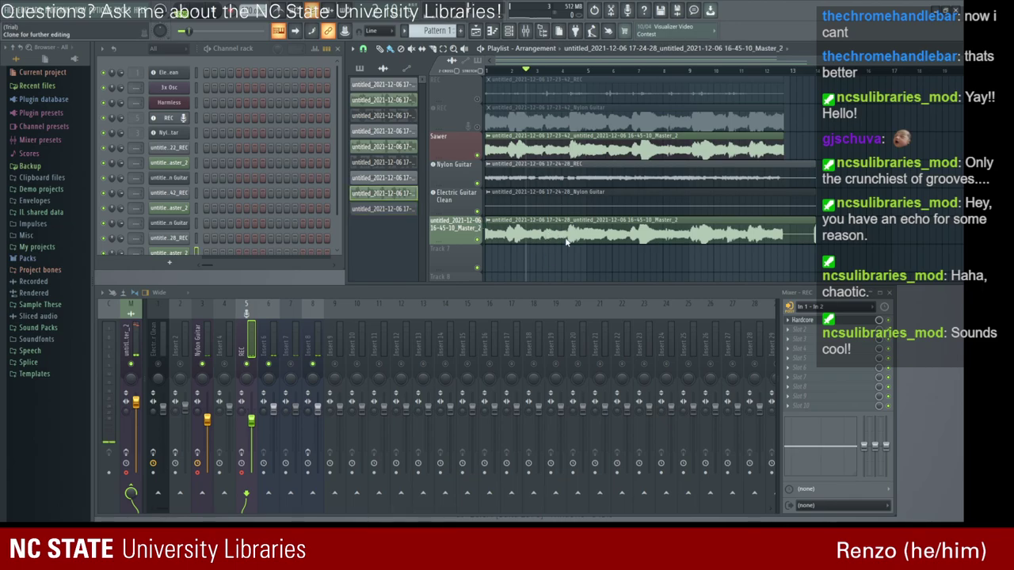
# Trim the silent tail off the REC layer take's Master recording in Edison and send the result to the playlist.
pyautogui.hotkey('ctrl', 'e')
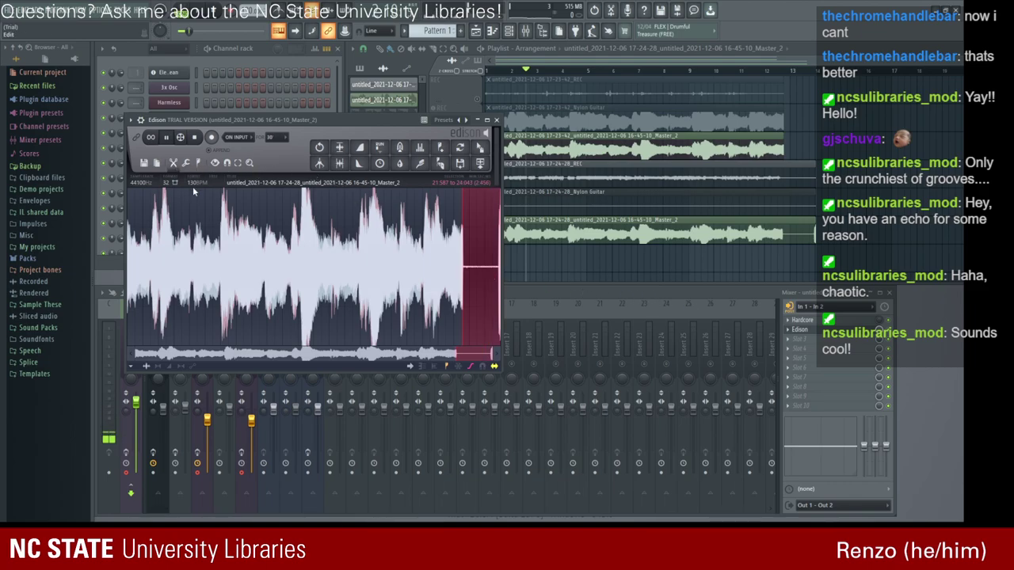
pyautogui.press('Delete')
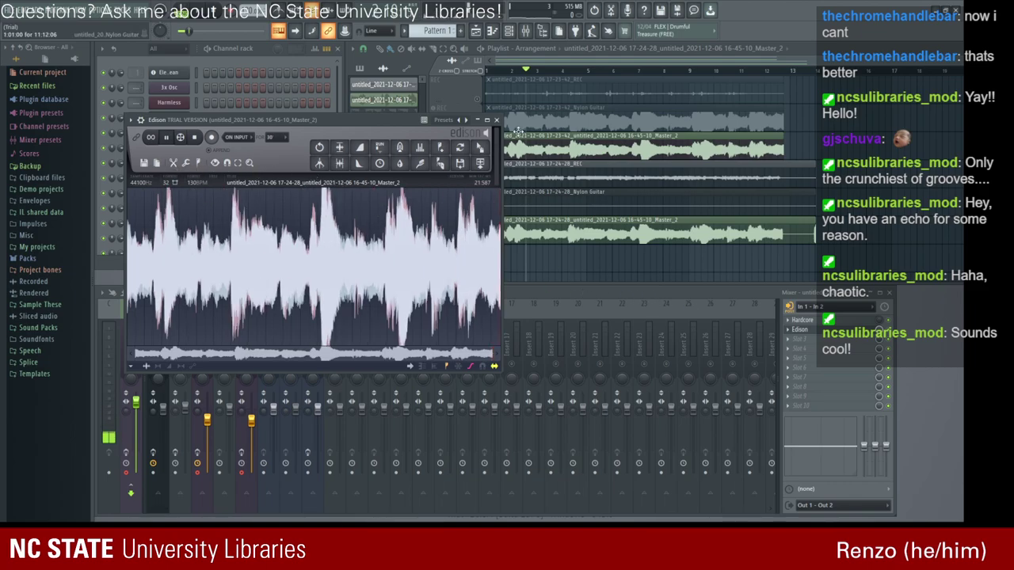
pyautogui.click(480, 164)
pyautogui.click(495, 121)
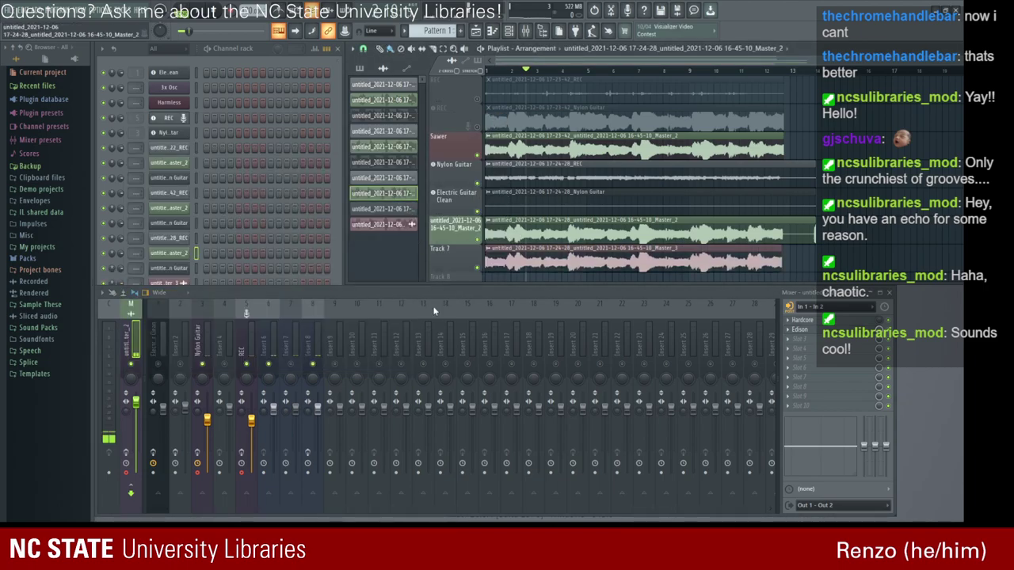
# Delete the REC layer take's untrimmed Master, Nylon Guitar and REC recordings, and move the trimmed Master clip onto the Nylon Guitar track.
pyautogui.click(540, 298)
pyautogui.click(514, 206)
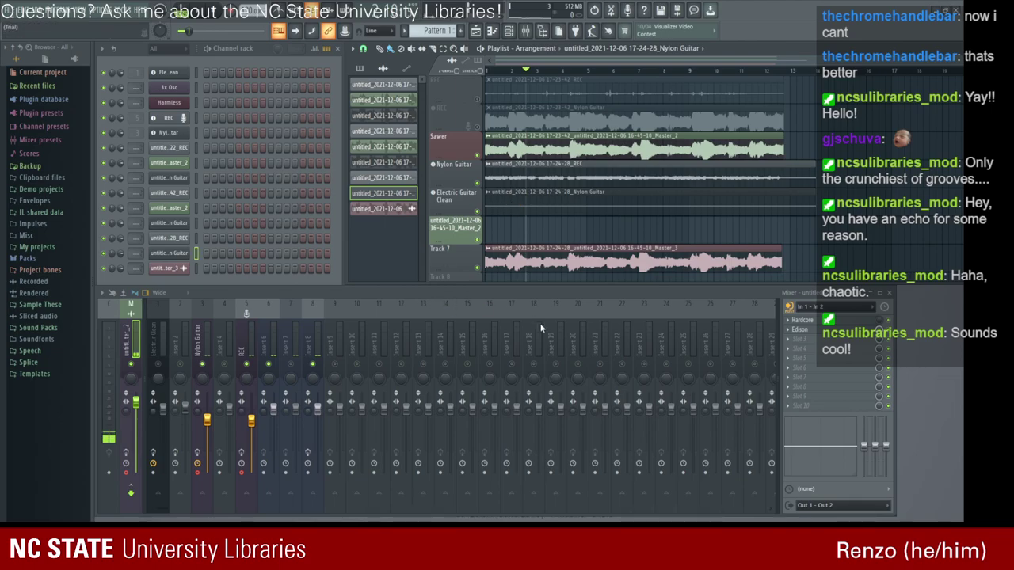
pyautogui.press('Delete')
pyautogui.click(521, 176)
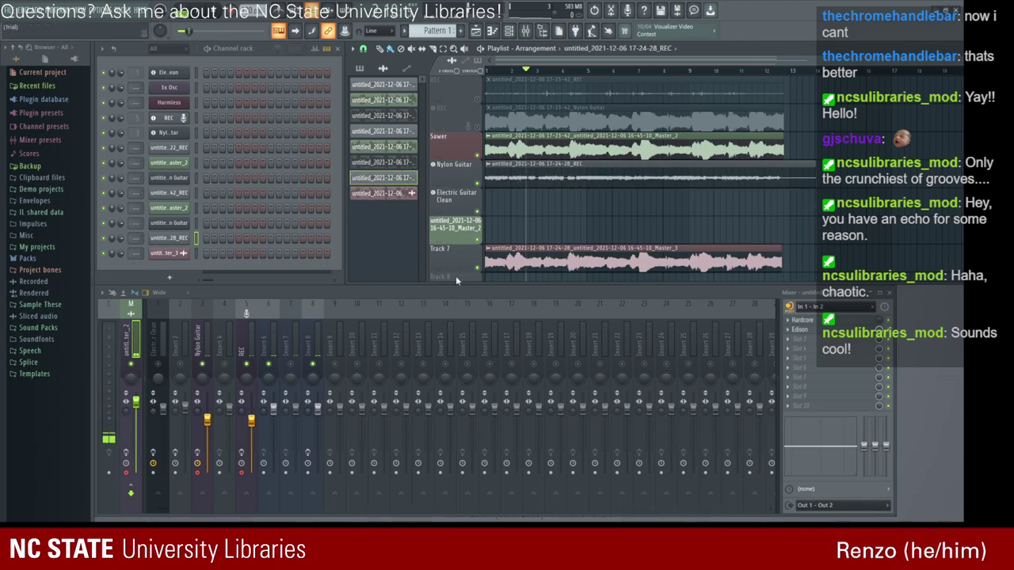
pyautogui.hotkey('alt', 'Delete')
pyautogui.moveTo(525, 261); pyautogui.dragTo(519, 176)
# Normalize the Master recording on the Sawer track in Edison and send the result to the playlist as a new clip.
pyautogui.click(512, 146)
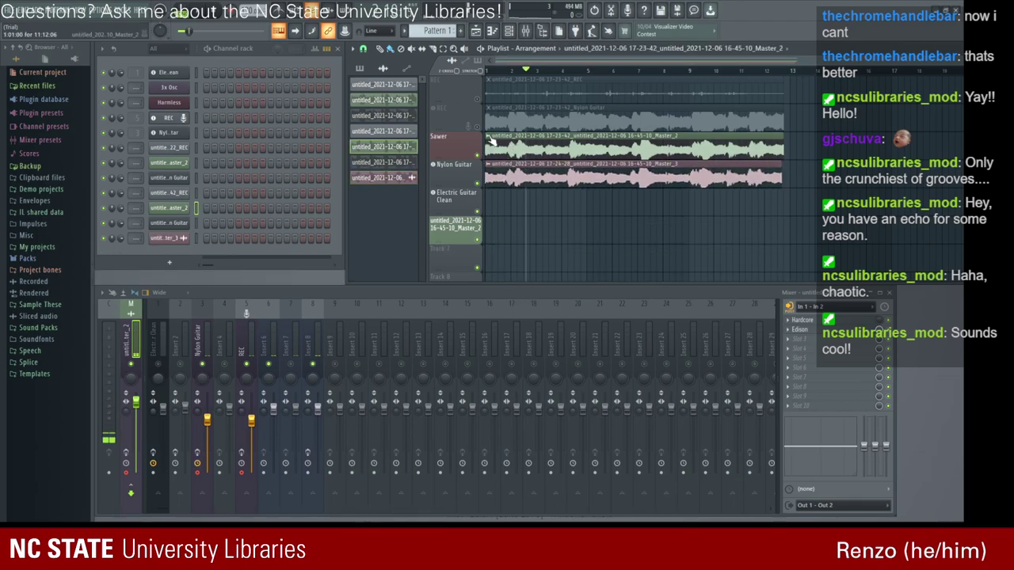
pyautogui.hotkey('ctrl', 'e')
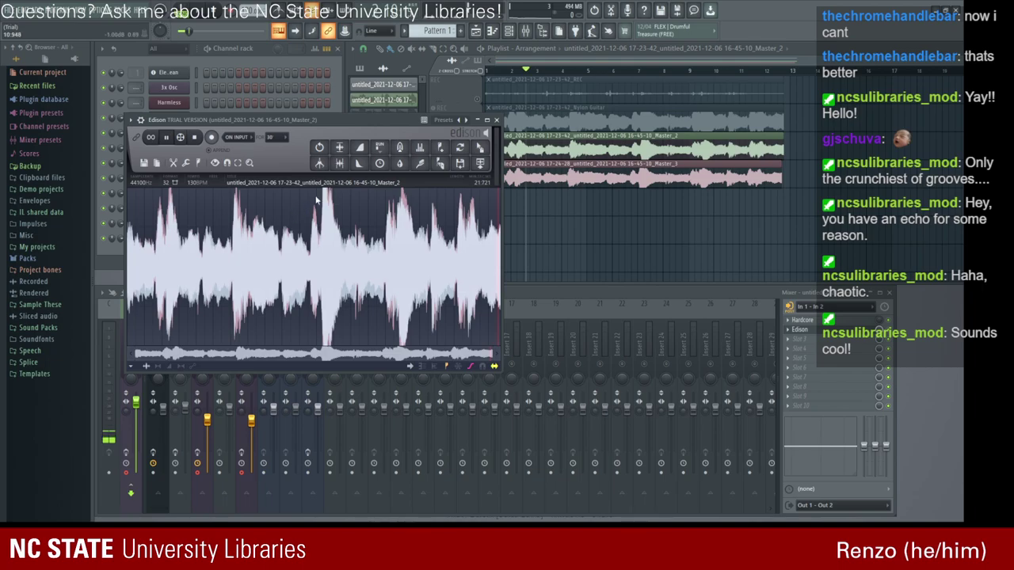
pyautogui.click(339, 147)
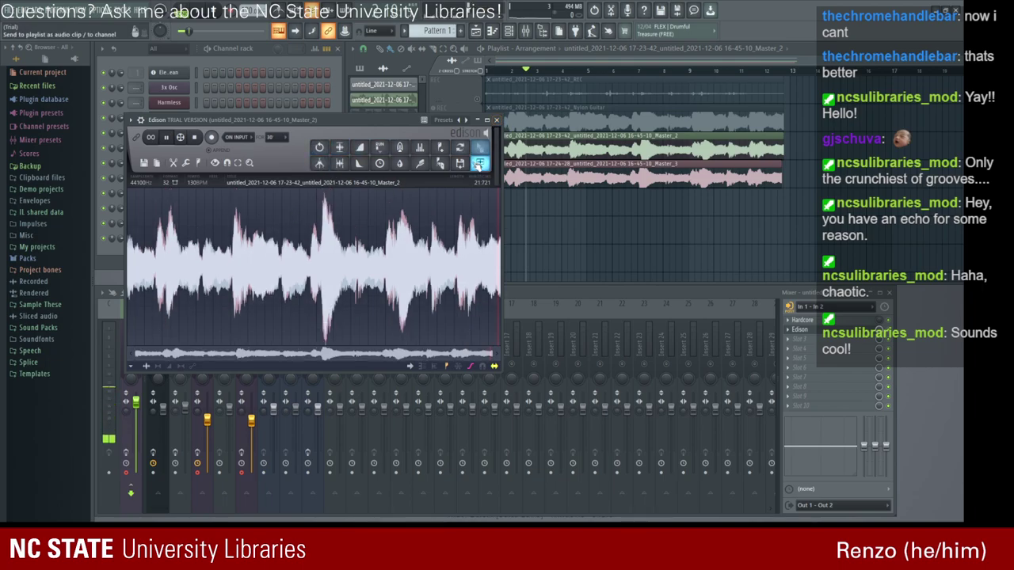
pyautogui.click(480, 163)
pyautogui.click(496, 120)
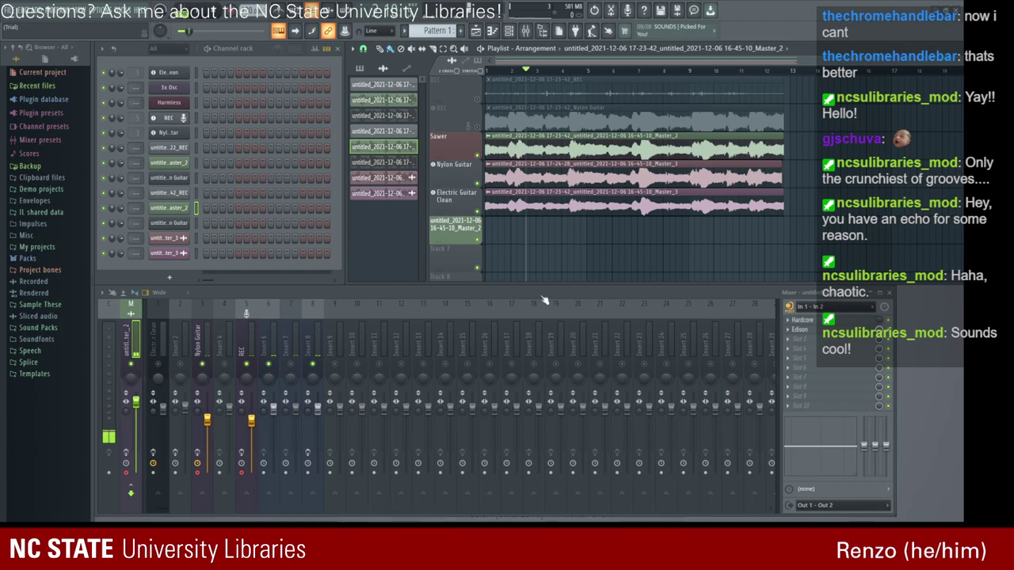
# Delete all remaining original Master, Nylon Guitar and REC recordings from the project, keeping only the two clips sent from Edison.
pyautogui.rightClick(545, 151)
pyautogui.click(416, 143)
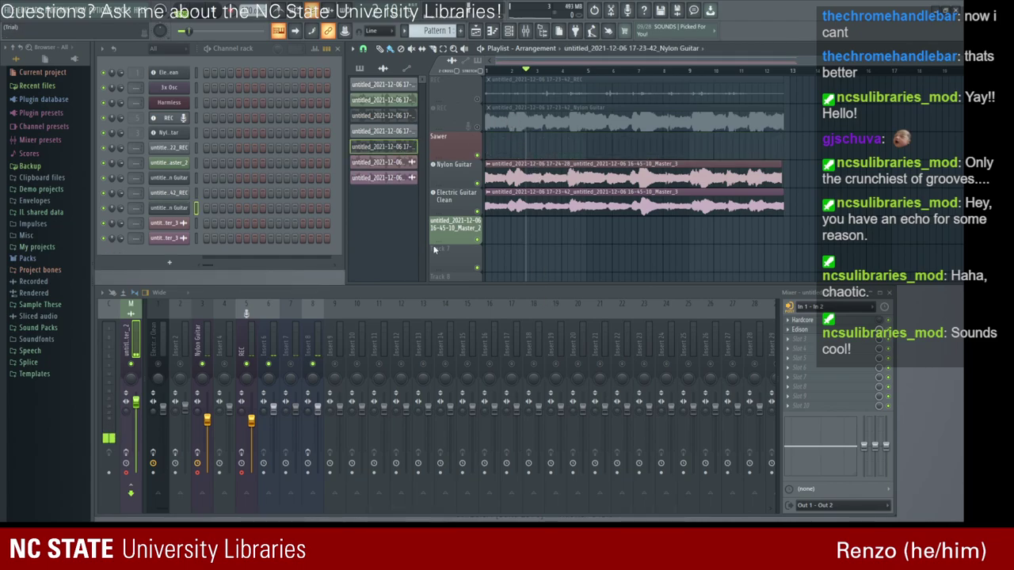
pyautogui.hotkey('ctrl', 'z')
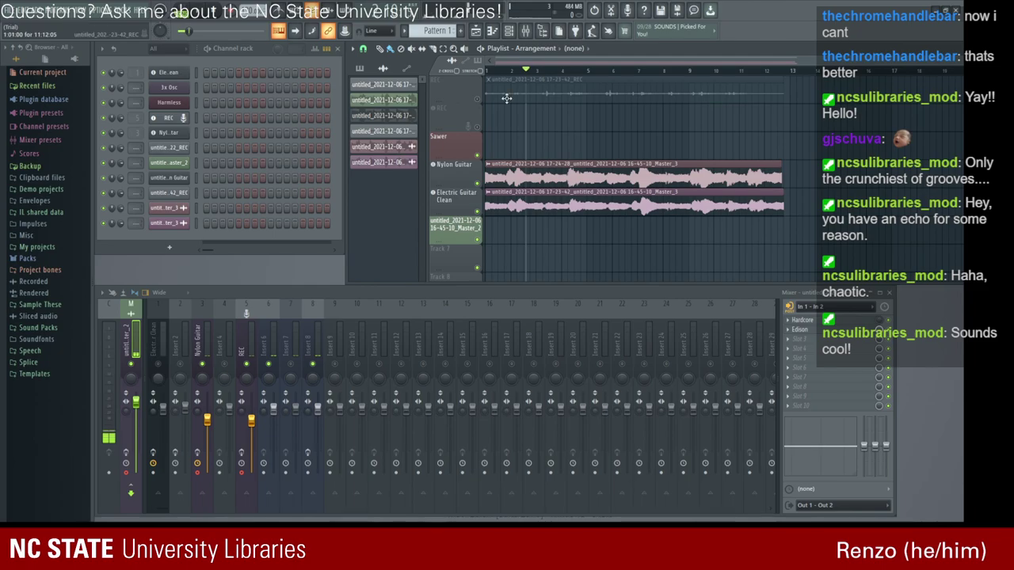
pyautogui.click(415, 132)
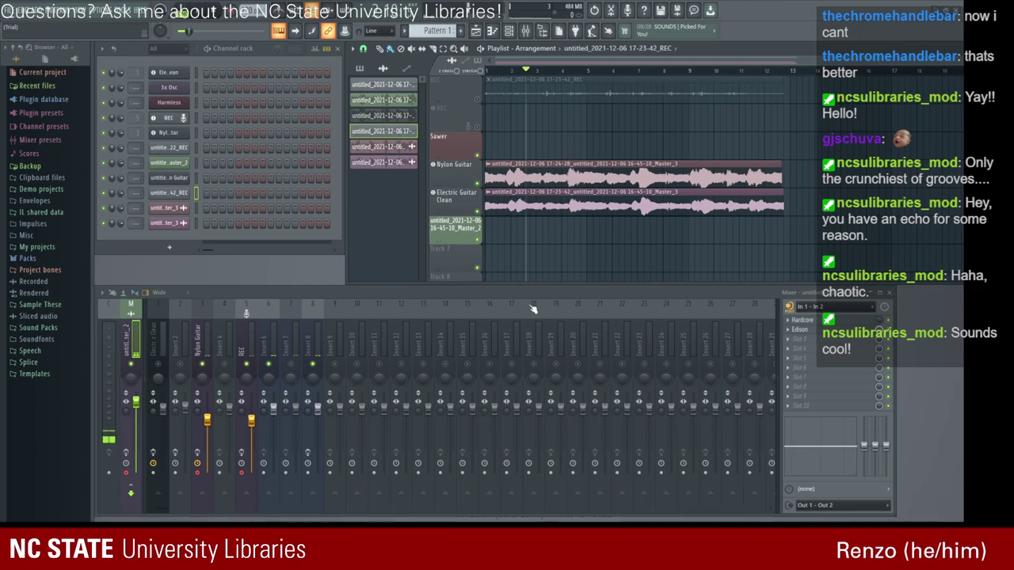
pyautogui.hotkey('alt', 'Delete')
pyautogui.click(394, 118)
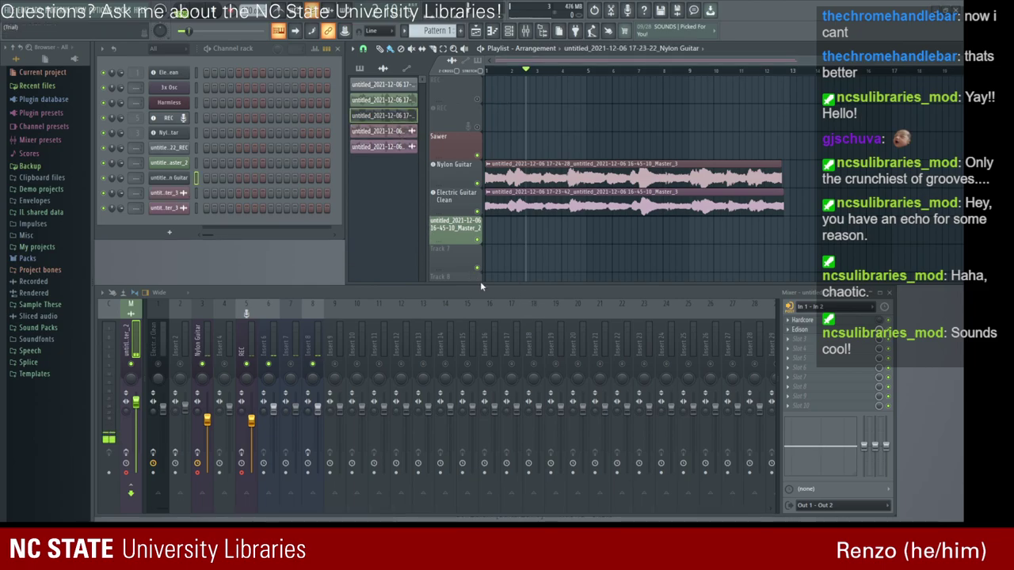
pyautogui.hotkey('alt', 'Delete')
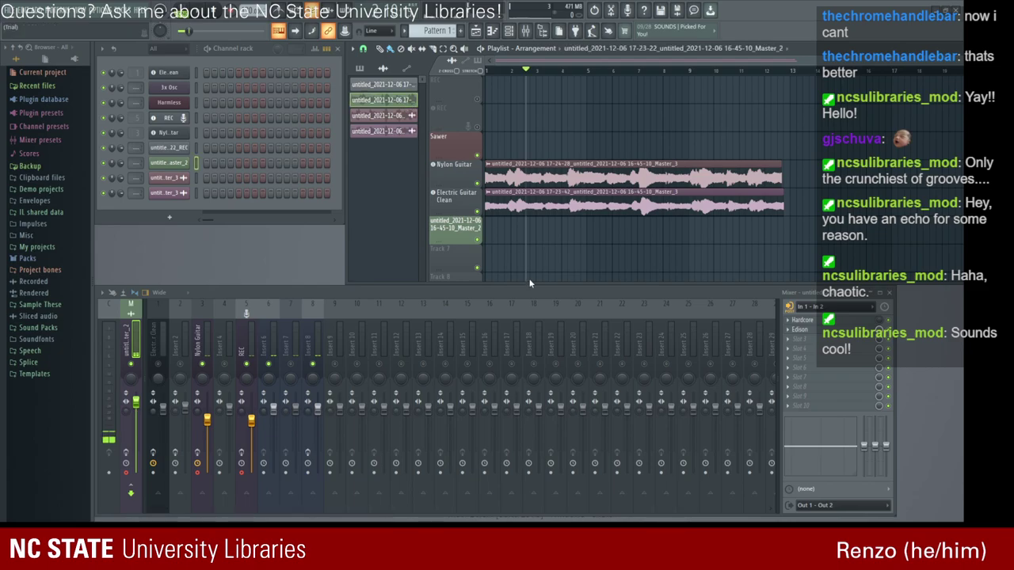
pyautogui.hotkey('alt', 'Delete')
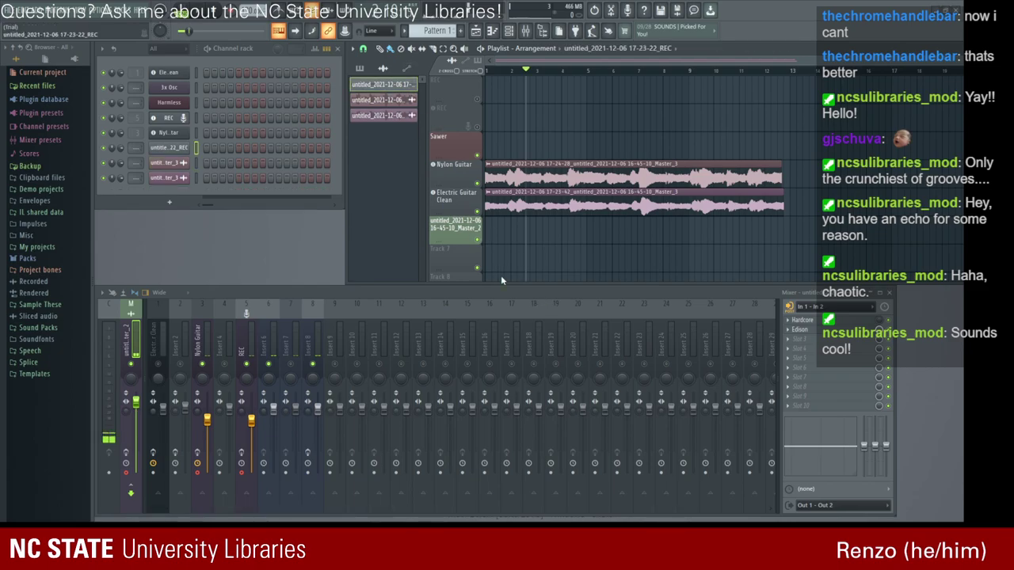
pyautogui.hotkey('alt', 'Delete')
# Move the two edited Master clips onto the first two playlist tracks, both starting at bar 1.
pyautogui.moveTo(520, 161); pyautogui.dragTo(522, 76)
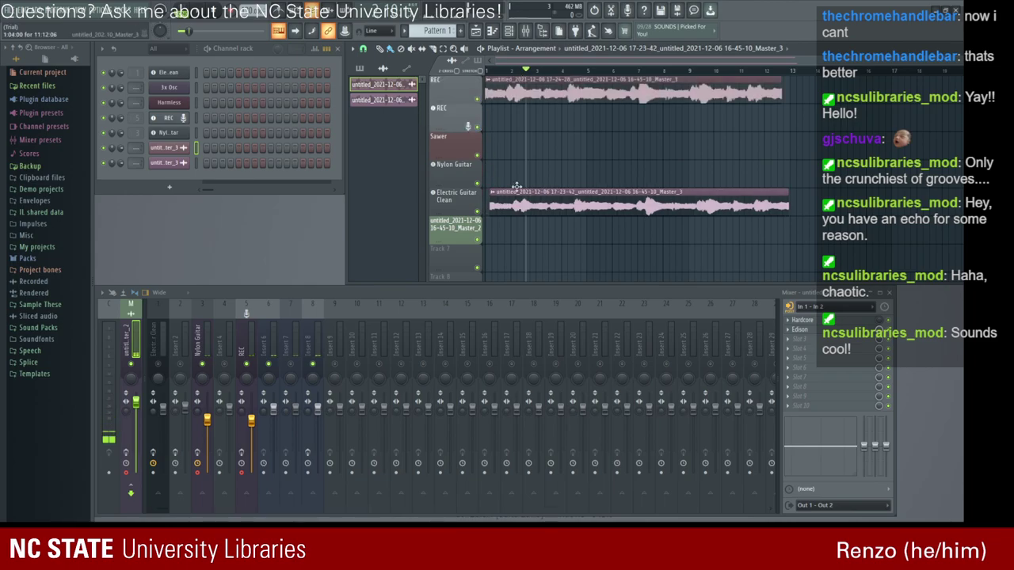
pyautogui.moveTo(497, 200); pyautogui.dragTo(511, 111)
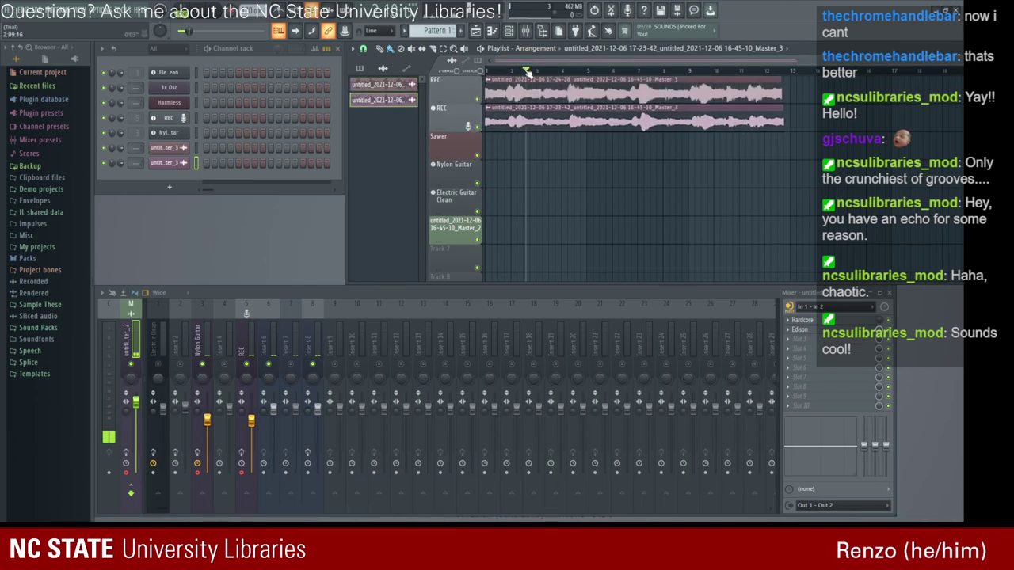
# Play the two stacked Master clips from the start of the arrangement to check how they sound together.
pyautogui.click(201, 12)
pyautogui.press('space')
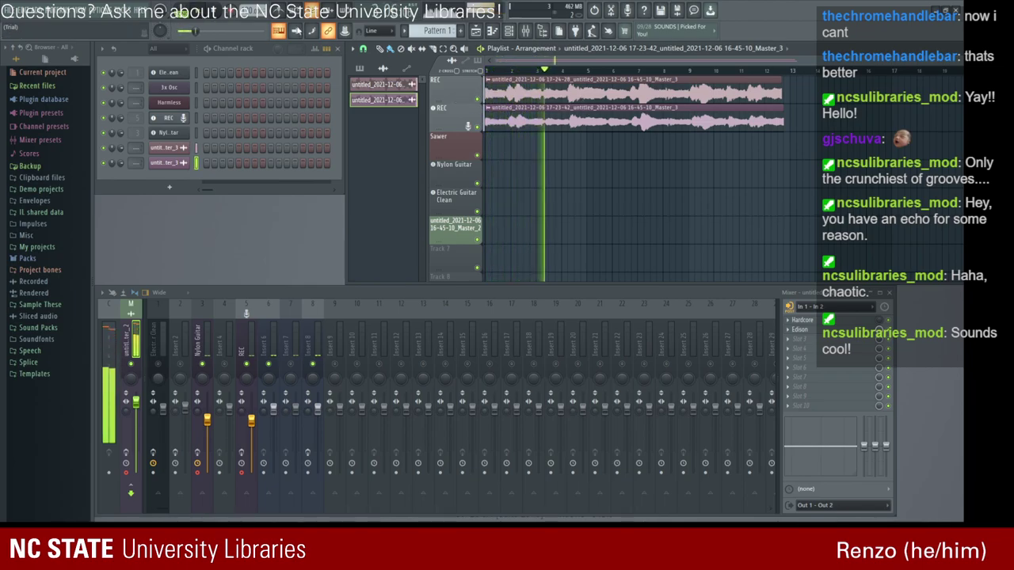
pyautogui.press('space')
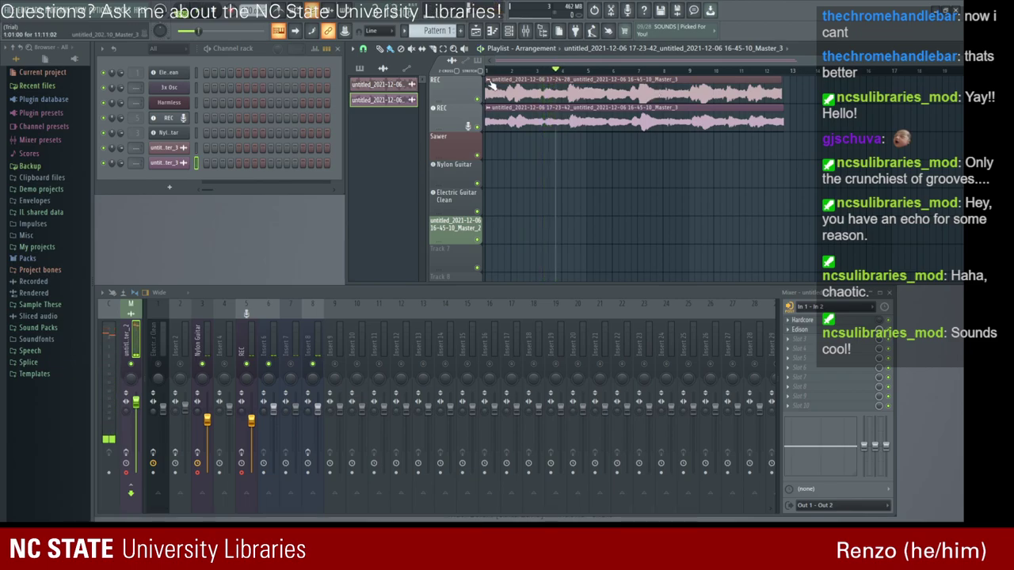
# Normalize the first track's Master clip in Edison and replace it in the playlist with the processed version, starting at bar 1.
pyautogui.click(610, 10)
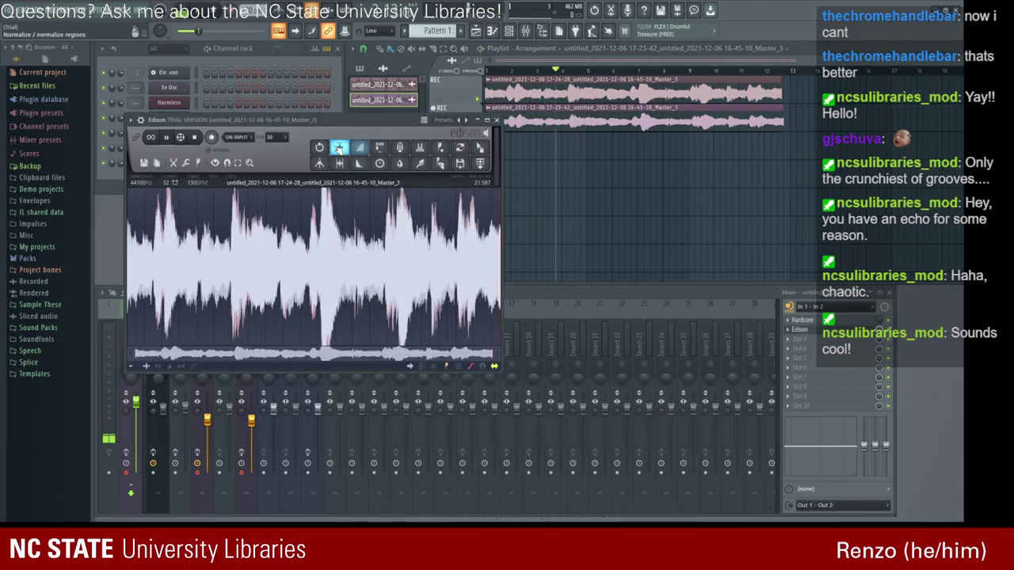
pyautogui.click(482, 162)
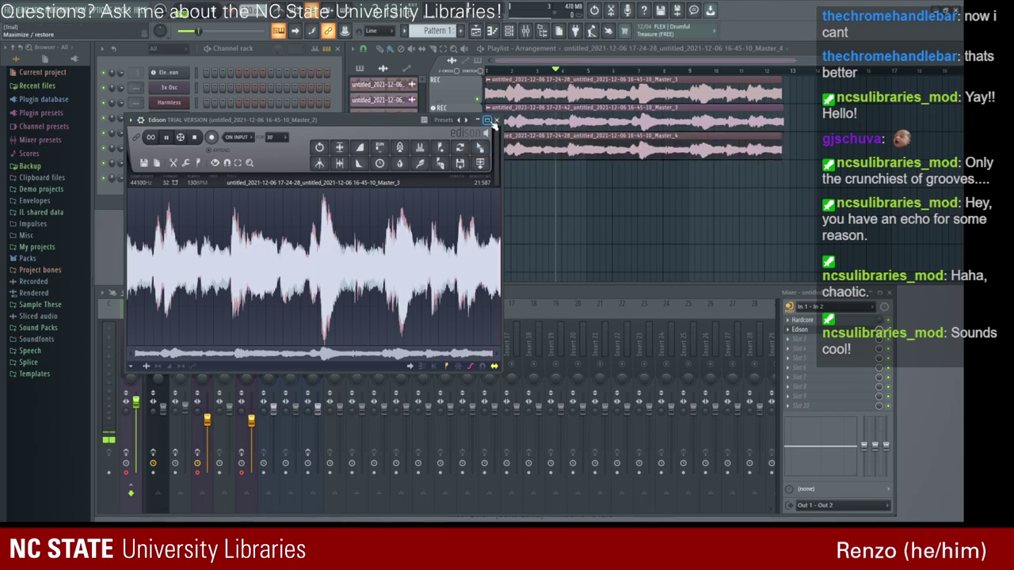
pyautogui.click(496, 120)
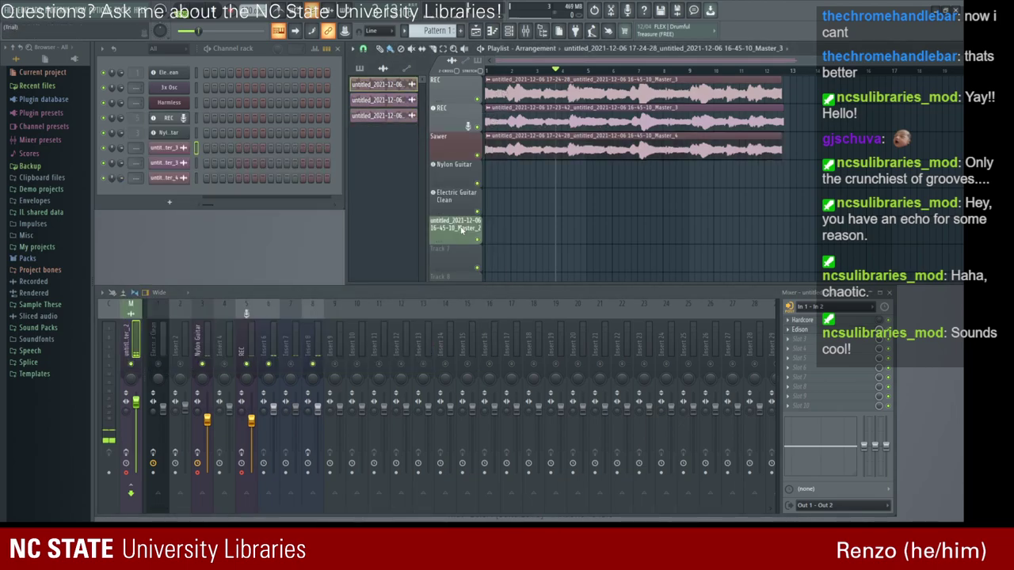
pyautogui.hotkey('ctrl', 'z')
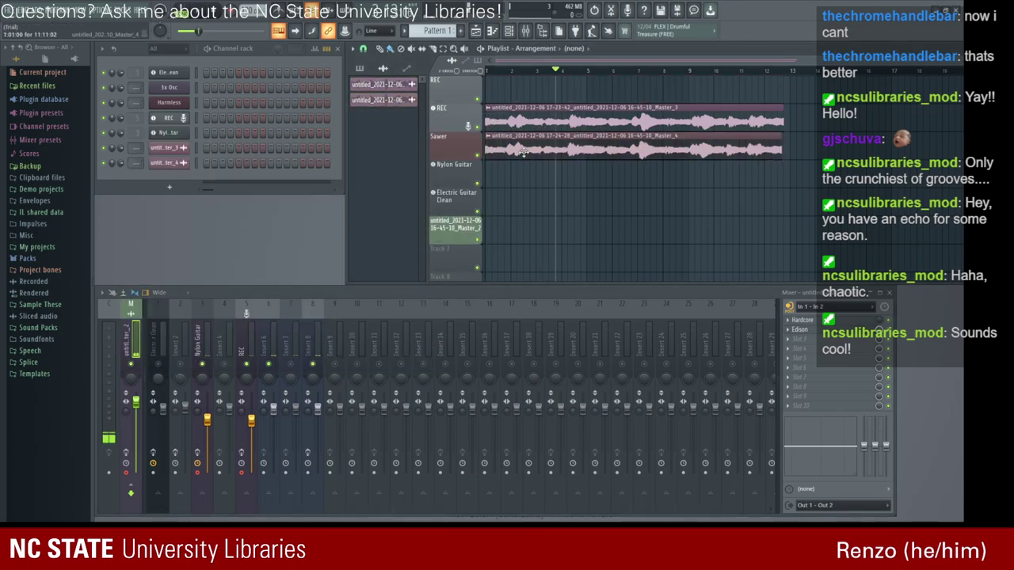
pyautogui.moveTo(523, 152); pyautogui.dragTo(499, 93)
# Play both layers and inspect the second track's Master clip in Edison.
pyautogui.click(549, 121)
pyautogui.press('space')
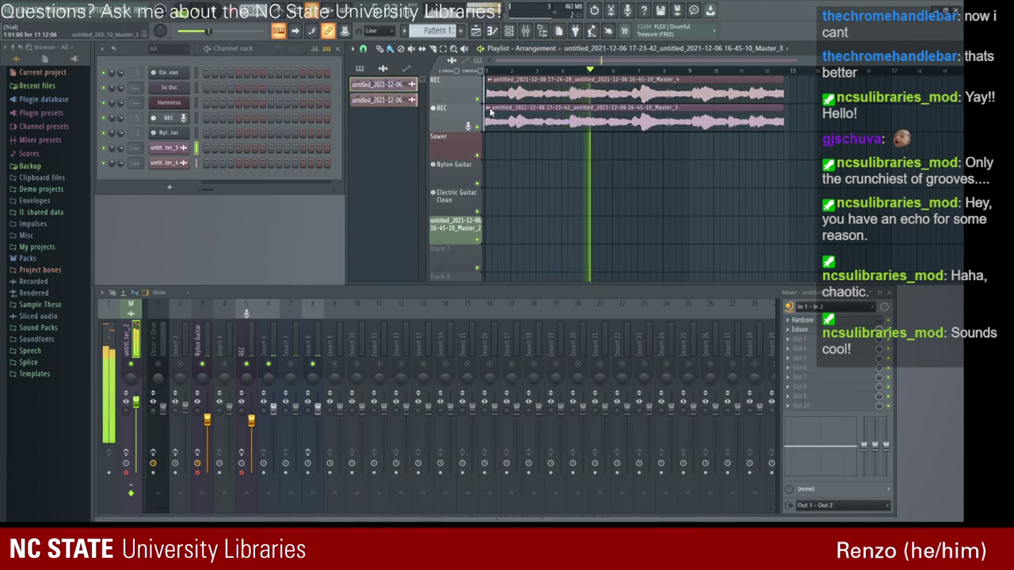
pyautogui.hotkey('ctrl', 'e')
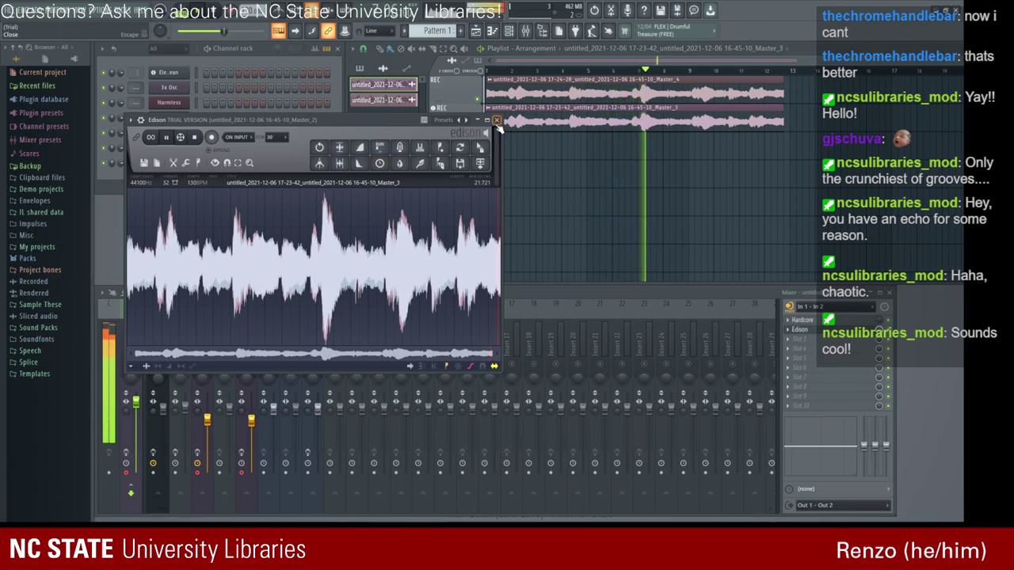
pyautogui.click(496, 120)
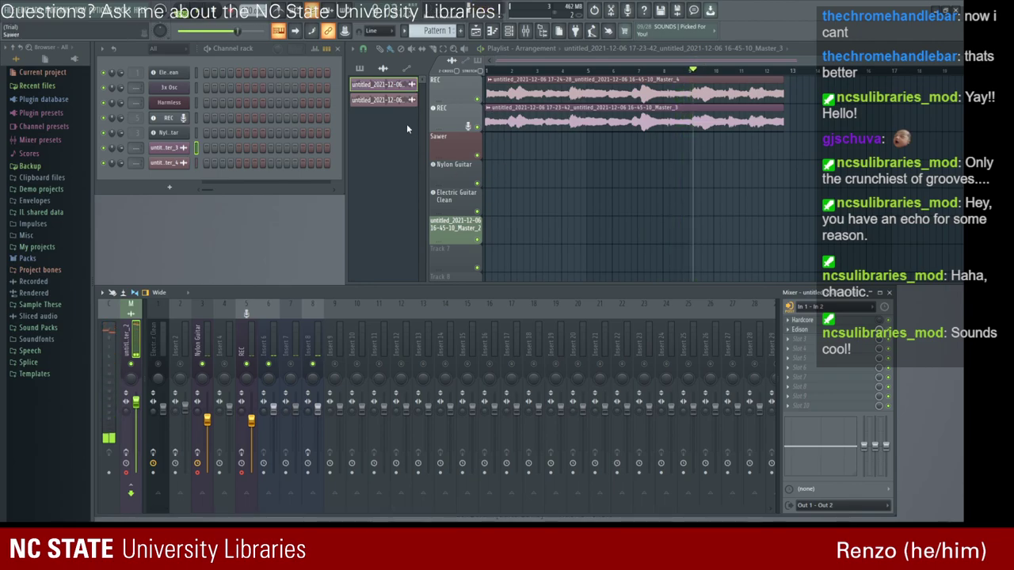
# Delete the Master clip from the second playlist track and return the playback position to the song's start.
pyautogui.rightClick(588, 125)
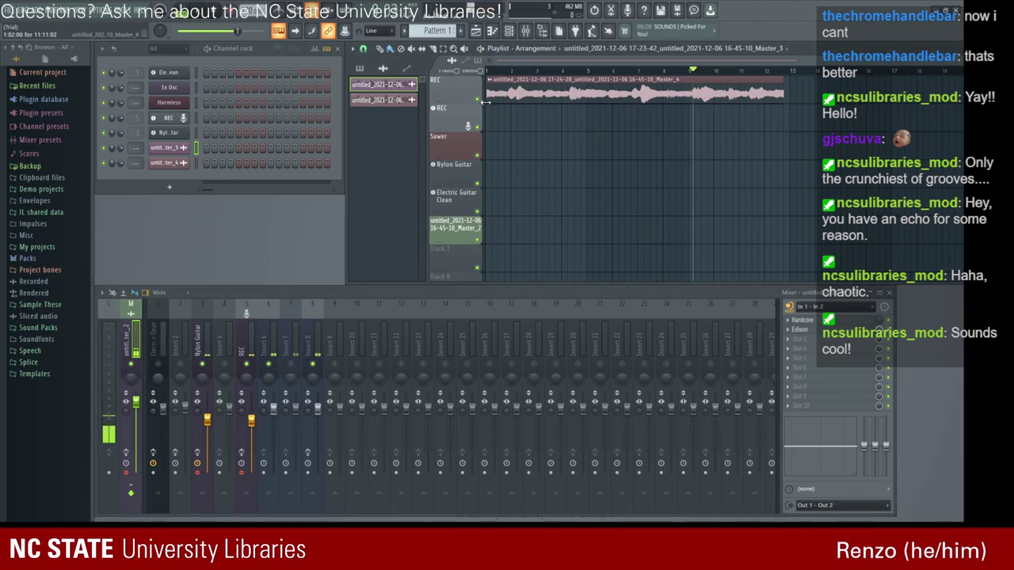
pyautogui.click(700, 71)
pyautogui.press('space')
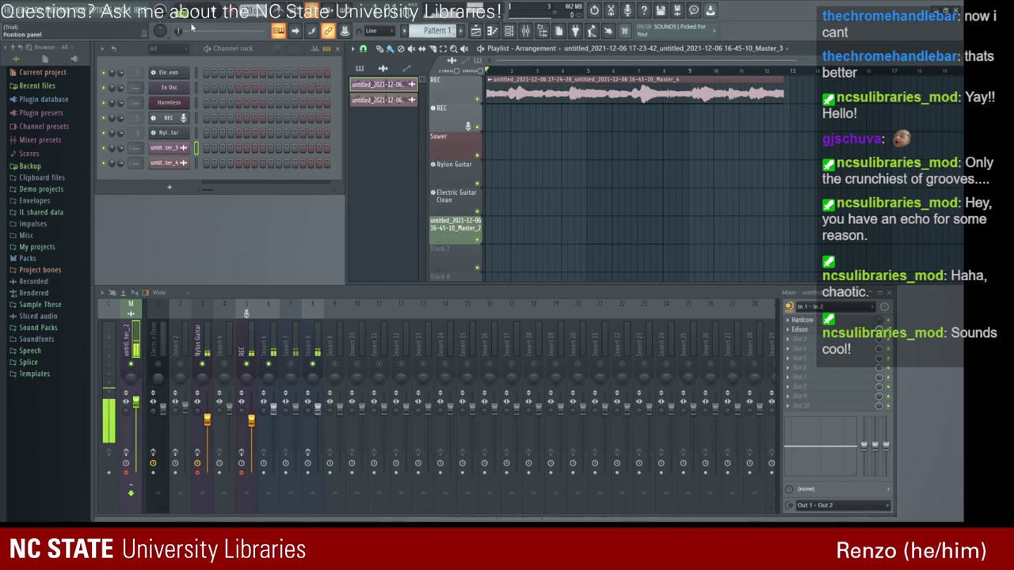
# Select the REC mixer track and open the REC channel's instrument for playing.
pyautogui.click(242, 353)
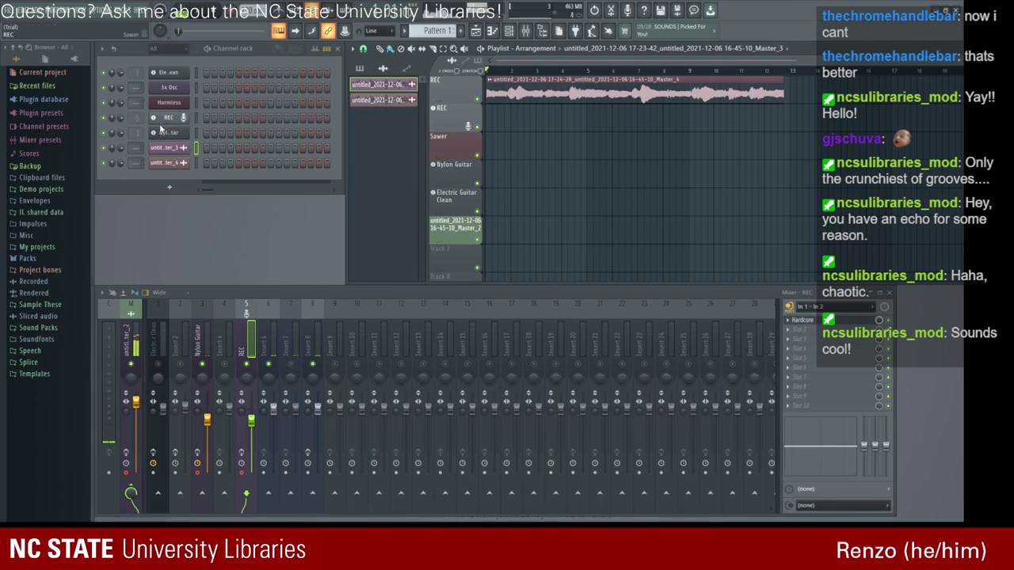
pyautogui.click(164, 119)
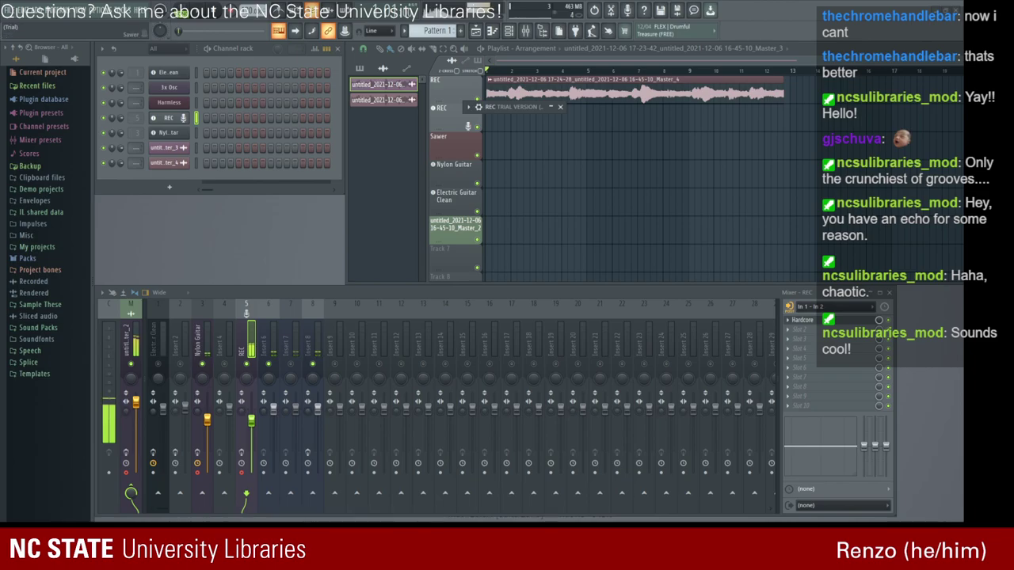
pyautogui.moveTo(515, 107); pyautogui.dragTo(525, 123)
# Mute playlist tracks two through seven, leaving the first track with the Master clip audible.
pyautogui.click(477, 99)
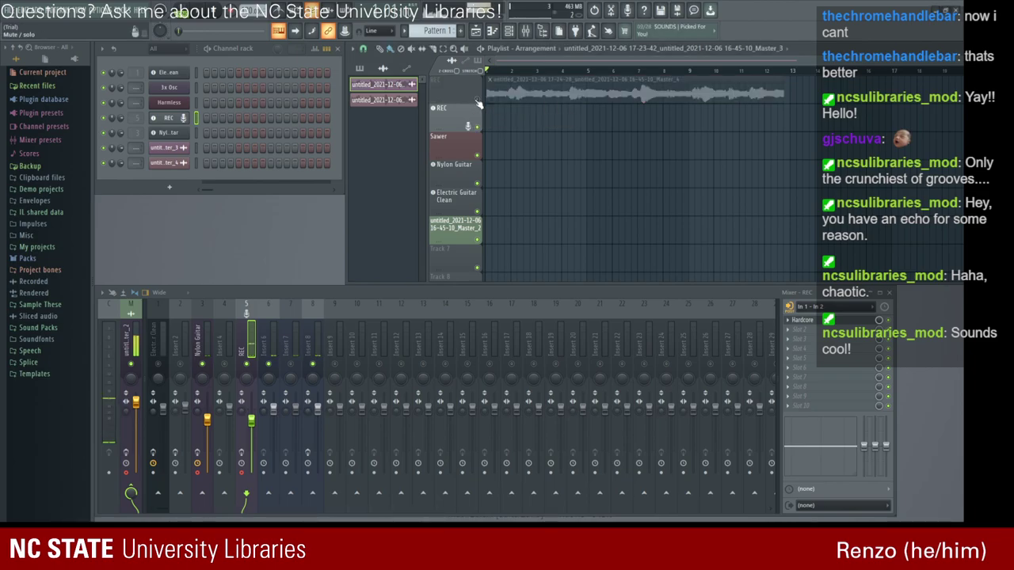
pyautogui.click(477, 127)
pyautogui.click(478, 154)
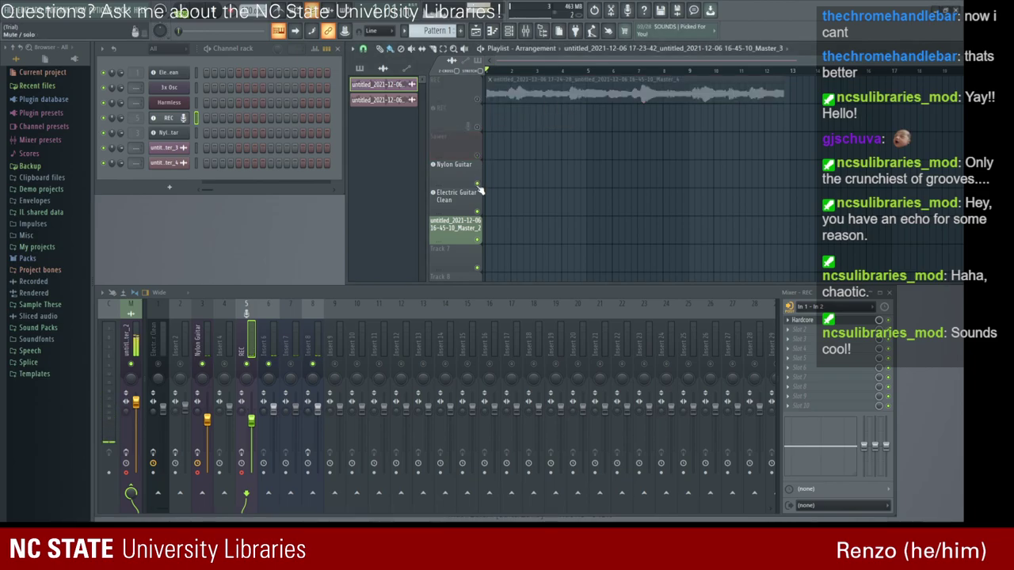
pyautogui.click(477, 183)
pyautogui.click(478, 212)
pyautogui.click(477, 240)
pyautogui.click(477, 267)
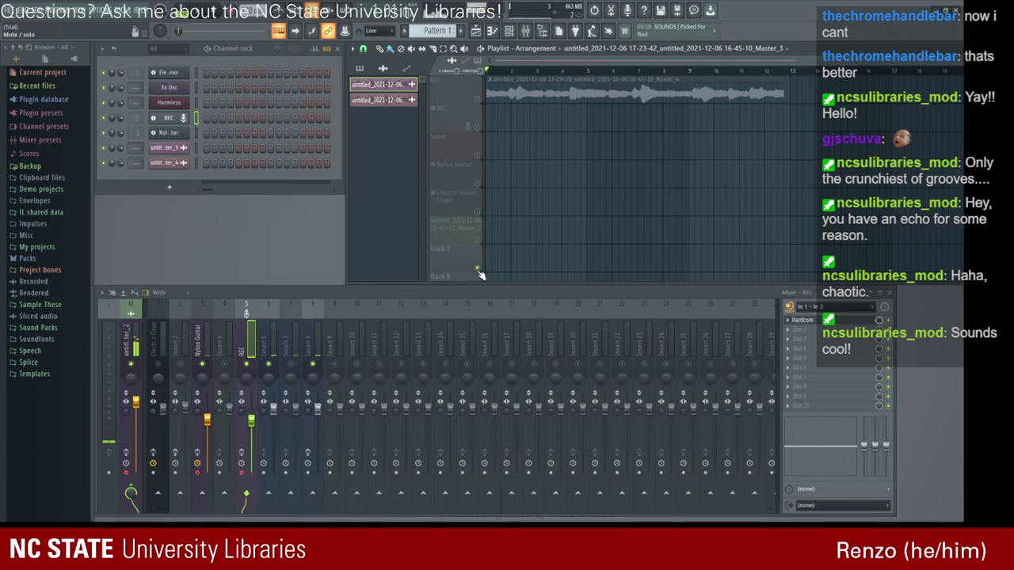
pyautogui.click(478, 101)
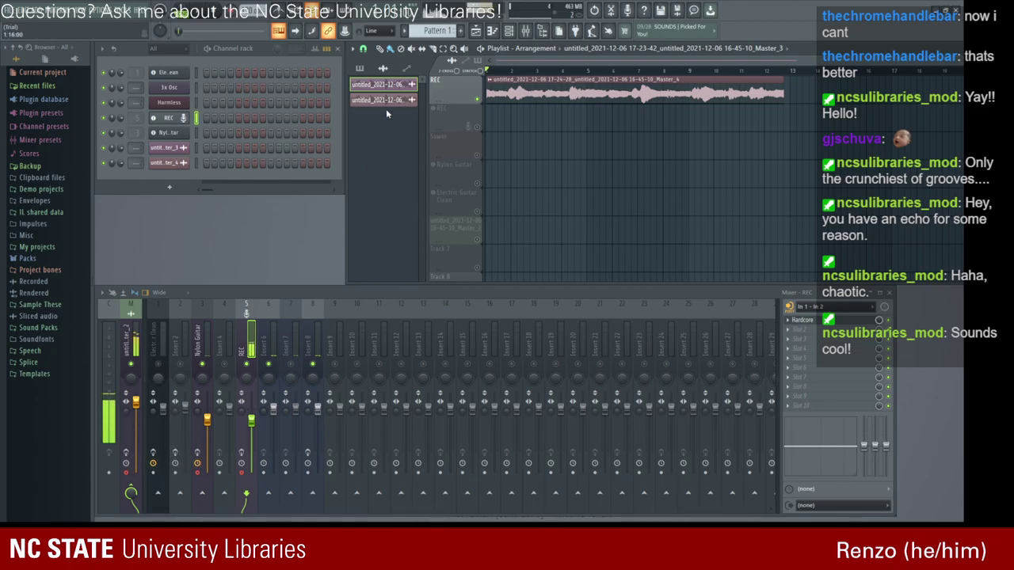
# Check the Nylon Guitar instrument in FLEX, and record a short take with the REC channel over the first track's Master clip.
pyautogui.click(516, 78)
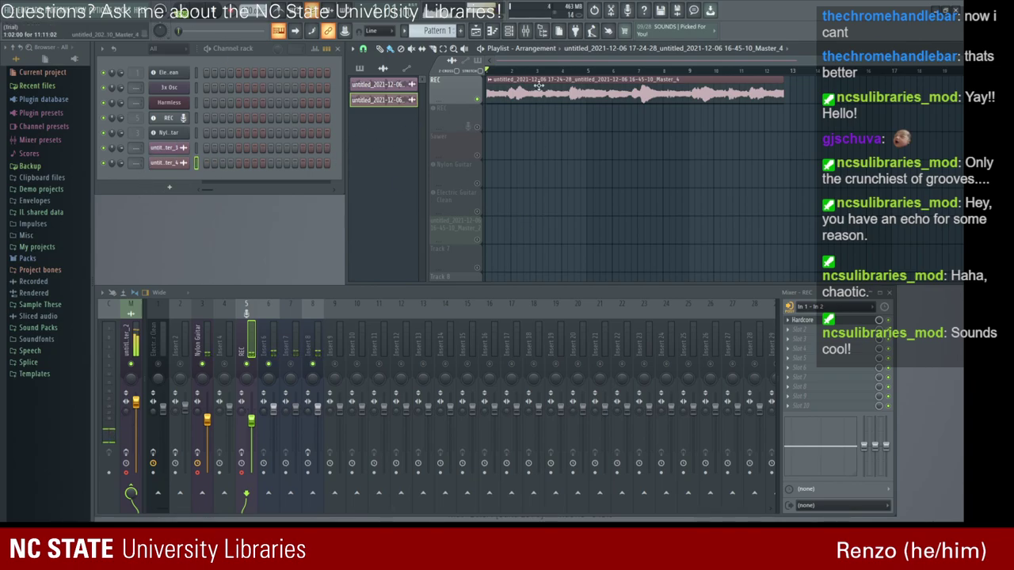
pyautogui.click(168, 132)
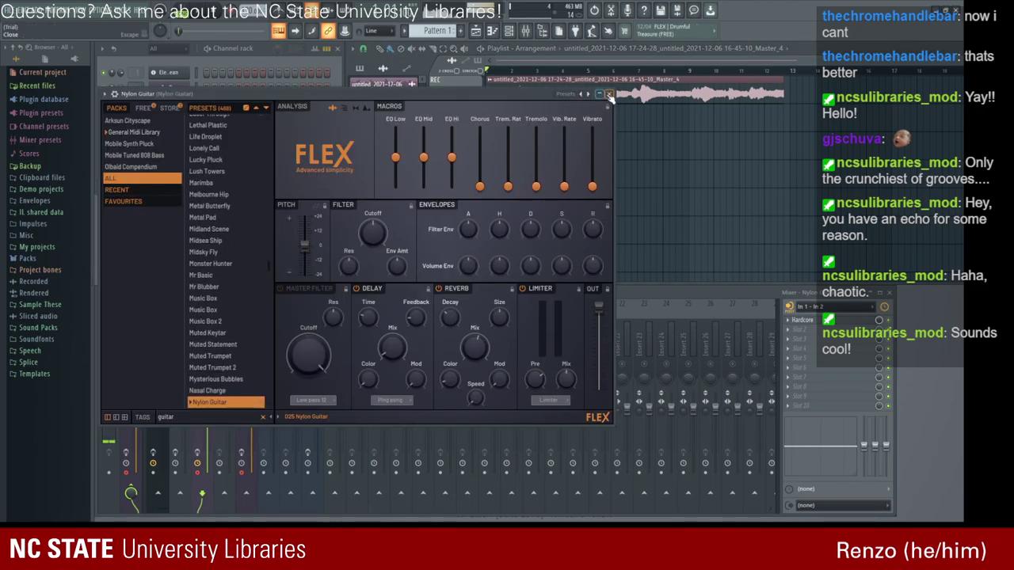
pyautogui.click(609, 94)
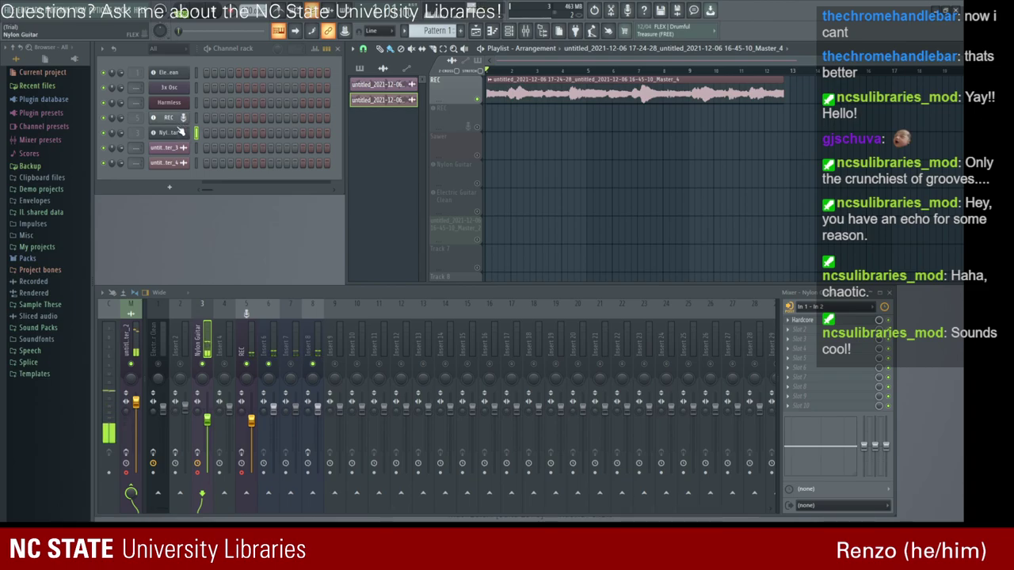
pyautogui.click(176, 118)
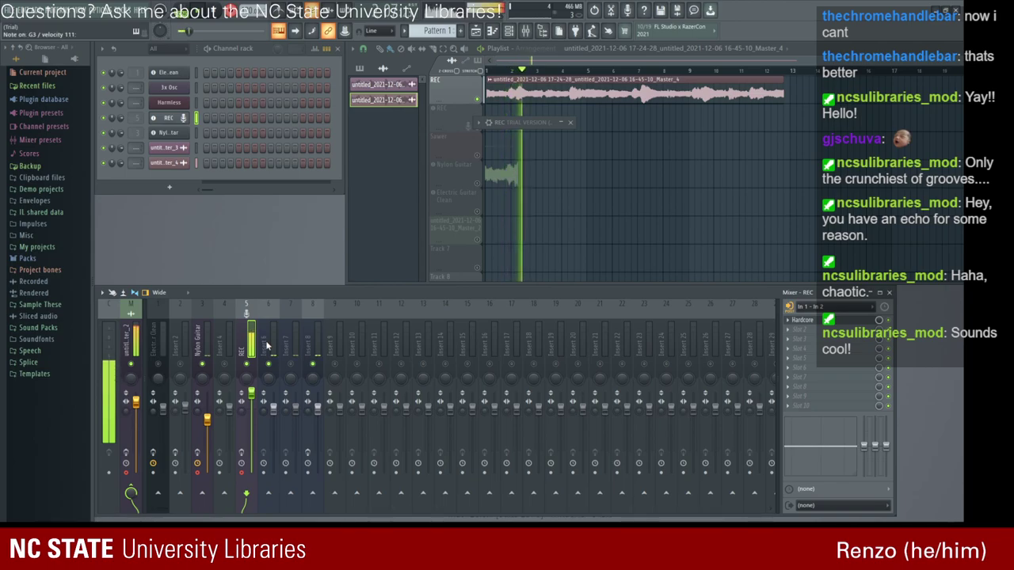
pyautogui.click(221, 17)
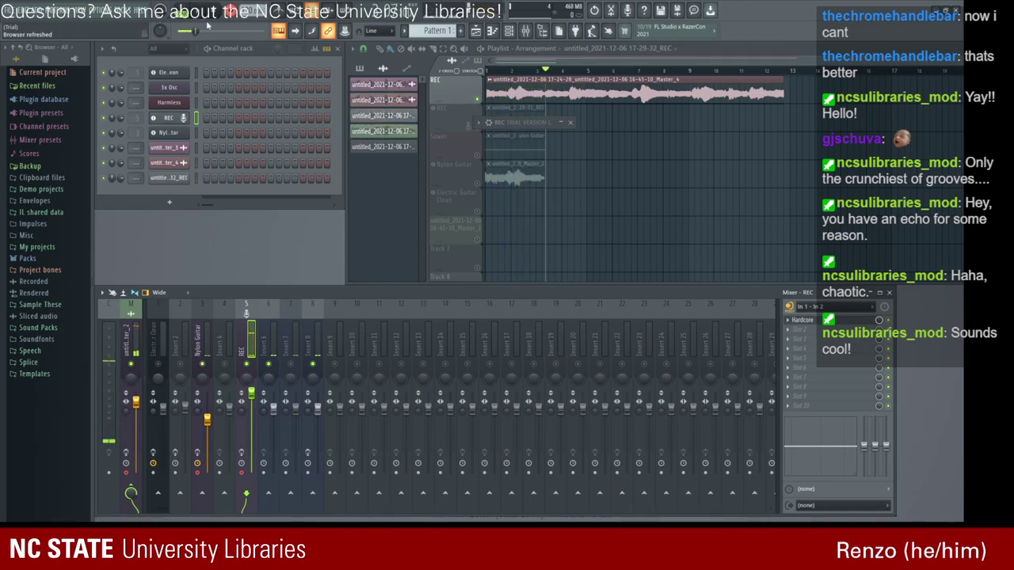
# Delete the short take's Master, Nylon Guitar and REC clips from the playlist.
pyautogui.rightClick(495, 180)
pyautogui.rightClick(502, 146)
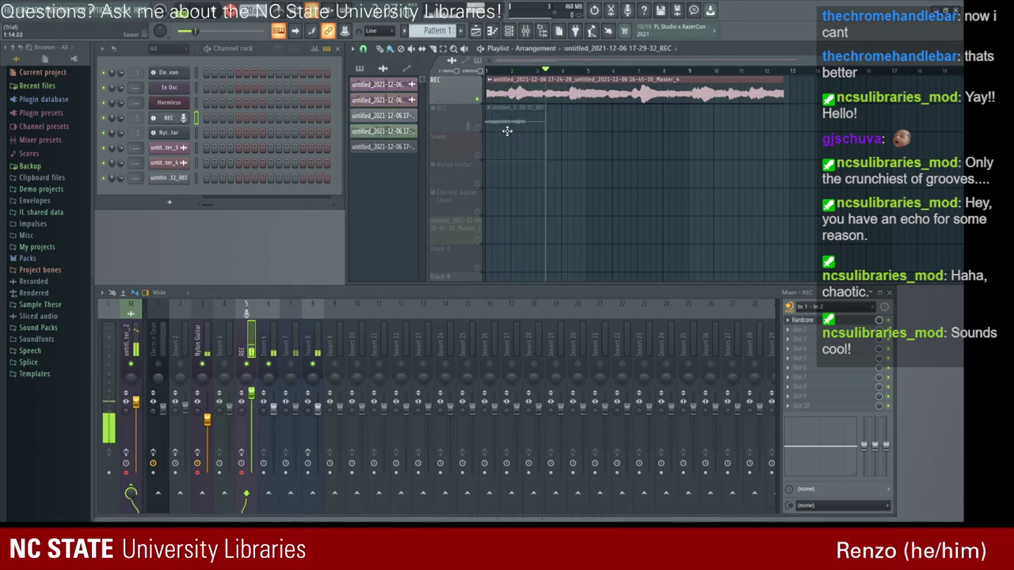
pyautogui.rightClick(504, 122)
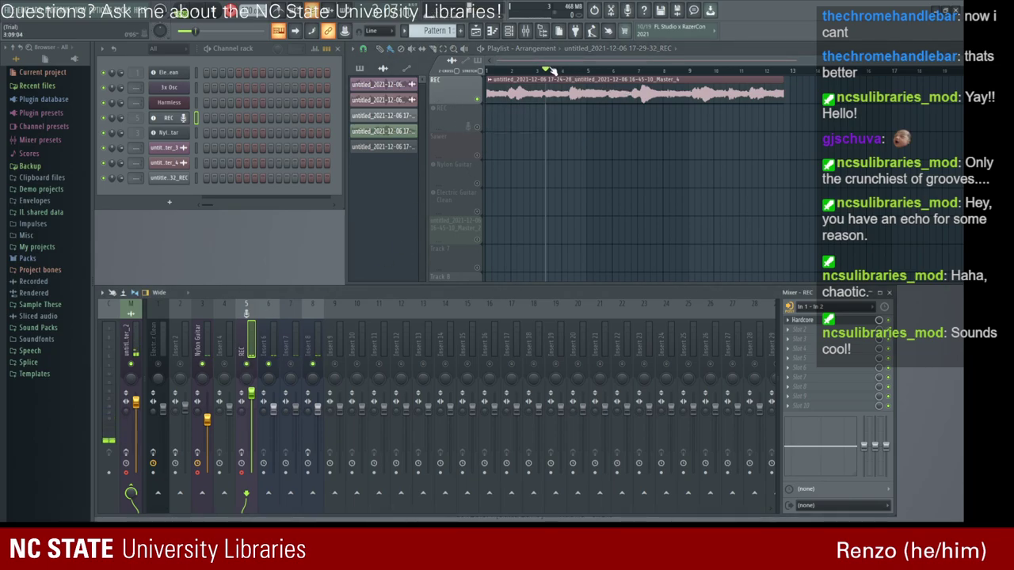
# Record a full-length REC take over the Master clip from the song's start, and play it back.
pyautogui.moveTo(548, 69); pyautogui.dragTo(401, 45)
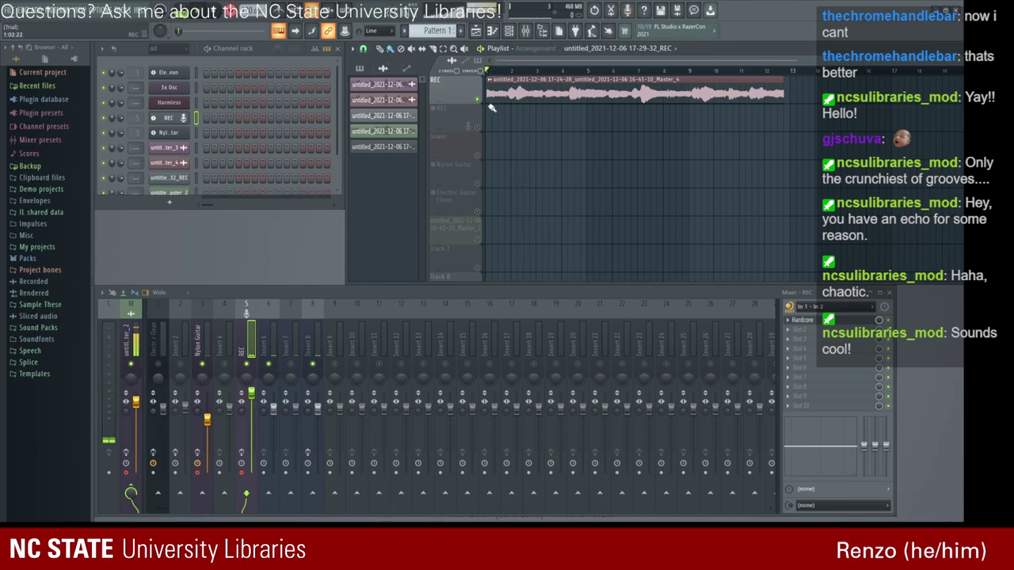
pyautogui.press('space')
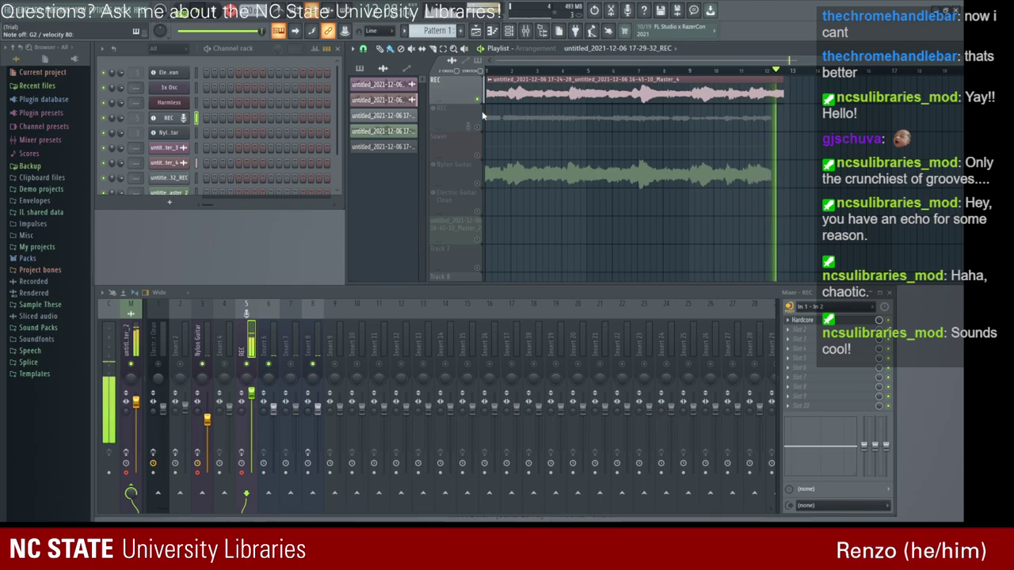
pyautogui.click(196, 19)
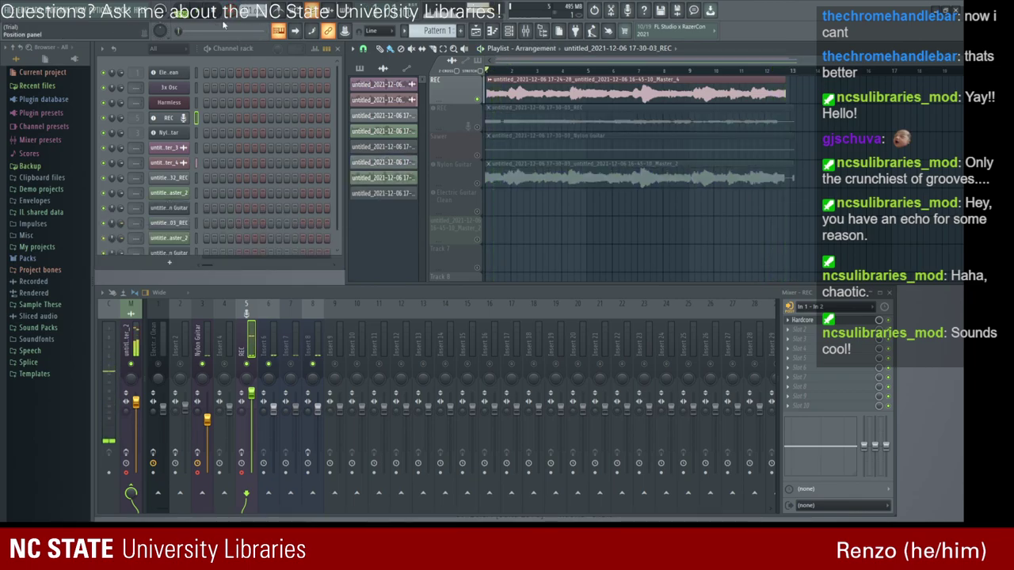
pyautogui.click(196, 19)
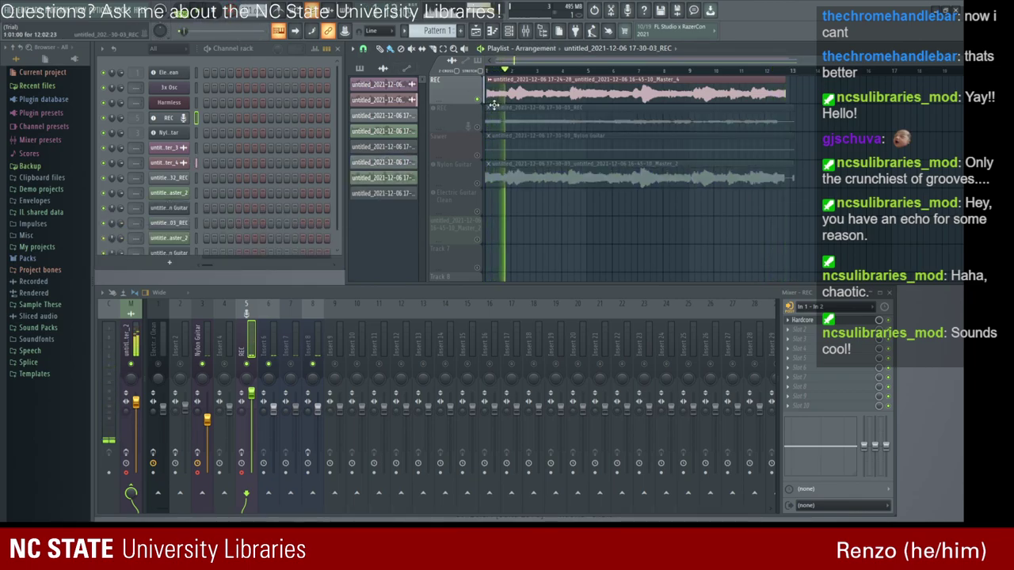
# Unmute the Nylon Guitar playlist track and rebalance the mixer, raising the Nylon Guitar fader slightly and lowering the REC fader.
pyautogui.moveTo(208, 420); pyautogui.dragTo(209, 416)
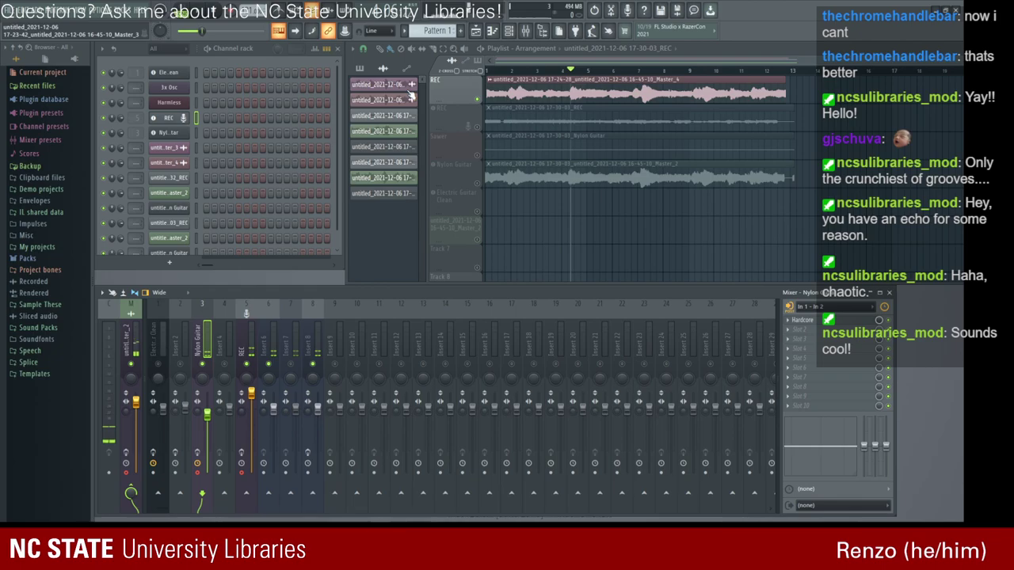
pyautogui.click(479, 184)
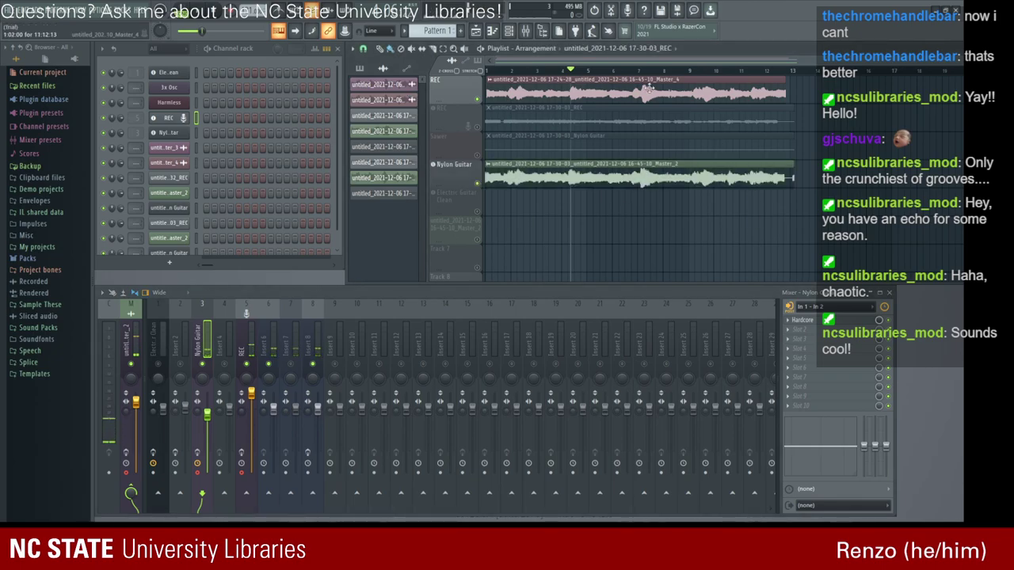
pyautogui.click(477, 155)
pyautogui.click(477, 155)
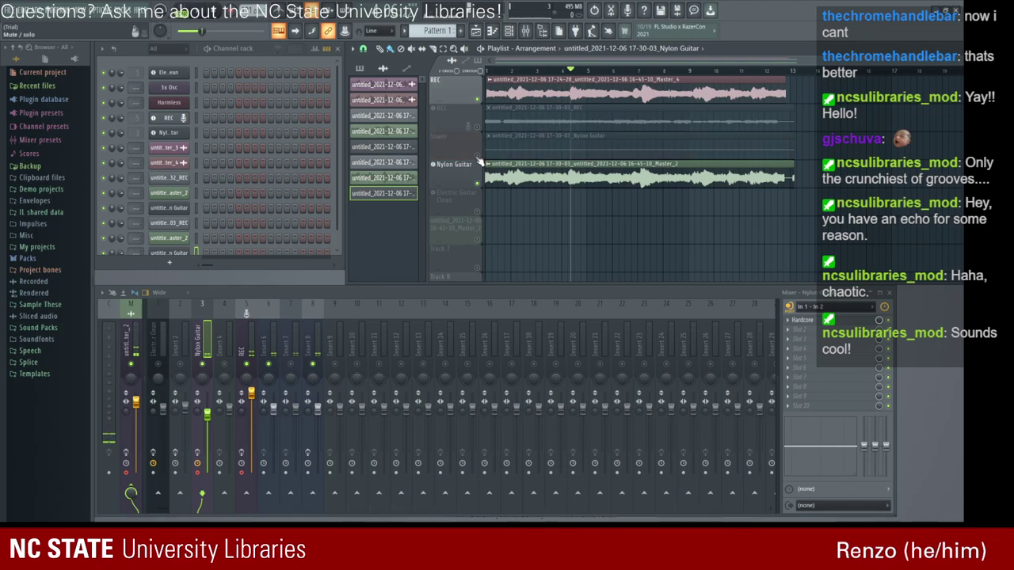
pyautogui.click(480, 127)
pyautogui.click(479, 127)
pyautogui.click(591, 170)
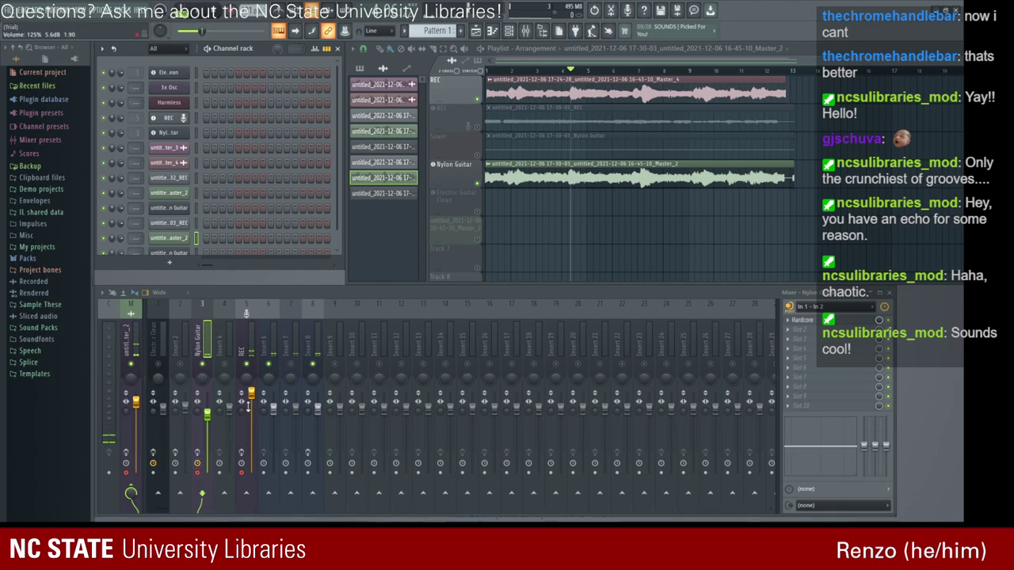
pyautogui.moveTo(252, 394); pyautogui.dragTo(252, 413)
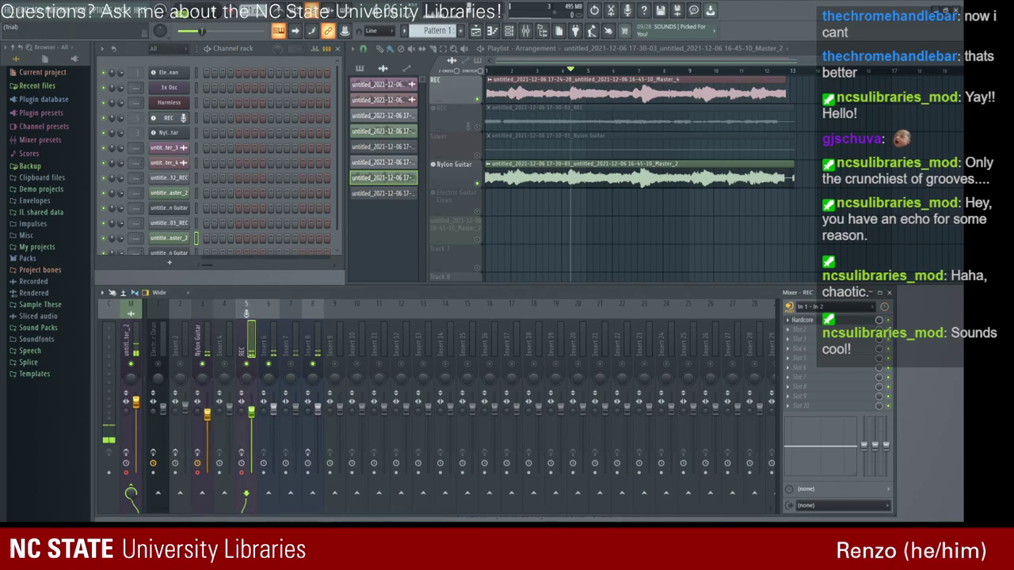